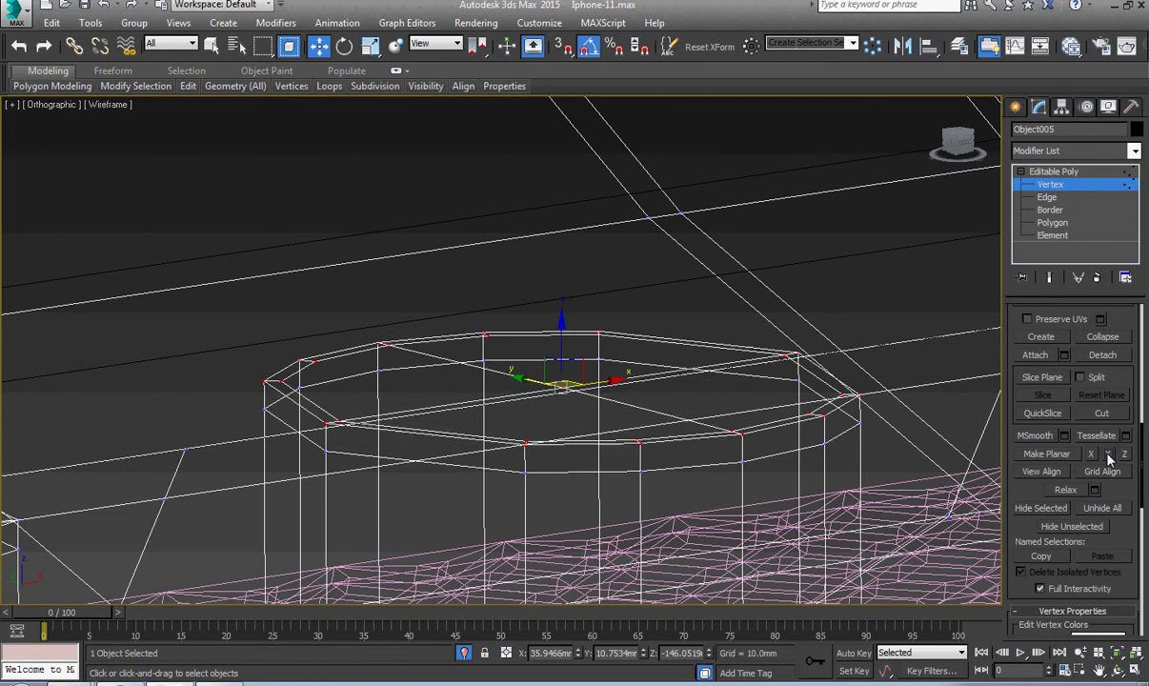
Step: Select the edge loop just below the top rim of the next speaker hole and make it planar so it lies level
{"action": "scroll", "coordinate": [657, 447], "scroll_direction": "down", "scroll_amount": 4}
{"action": "key", "text": "f"}
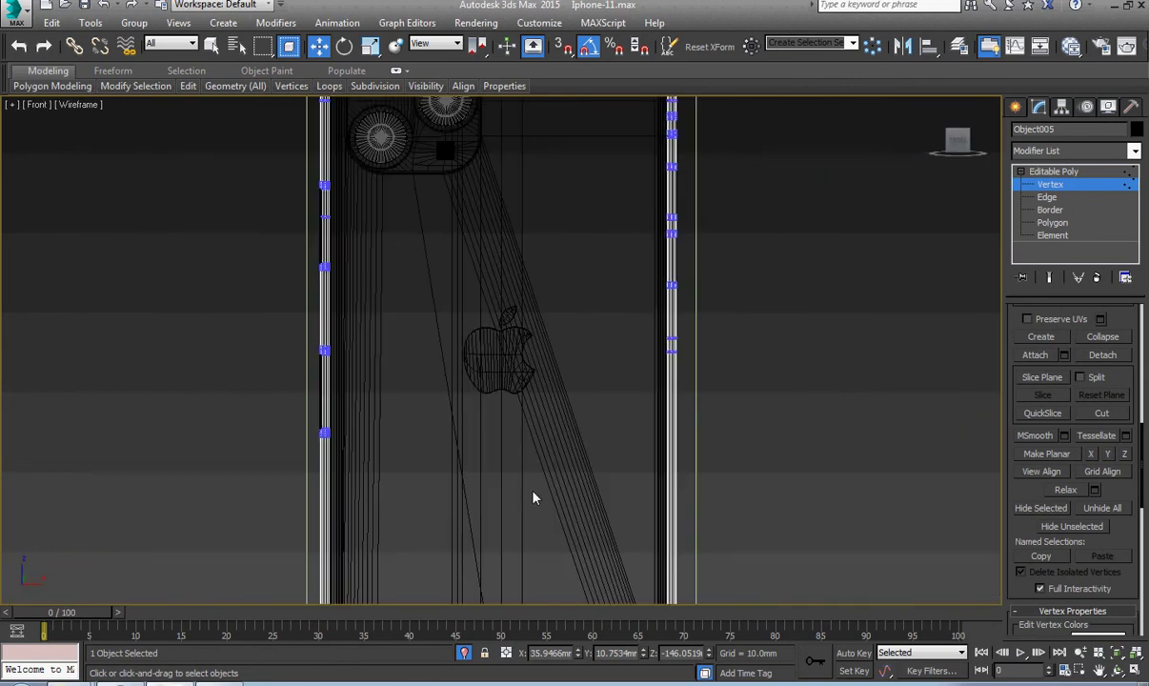
{"action": "key", "text": "z"}
{"action": "scroll", "coordinate": [477, 478], "scroll_direction": "down", "scroll_amount": 6}
{"action": "middle_click_drag", "start_coordinate": [472, 477], "coordinate": [774, 380]}
{"action": "scroll", "coordinate": [444, 408], "scroll_direction": "up", "scroll_amount": 2}
{"action": "middle_click_drag", "start_coordinate": [444, 408], "coordinate": [482, 419]}
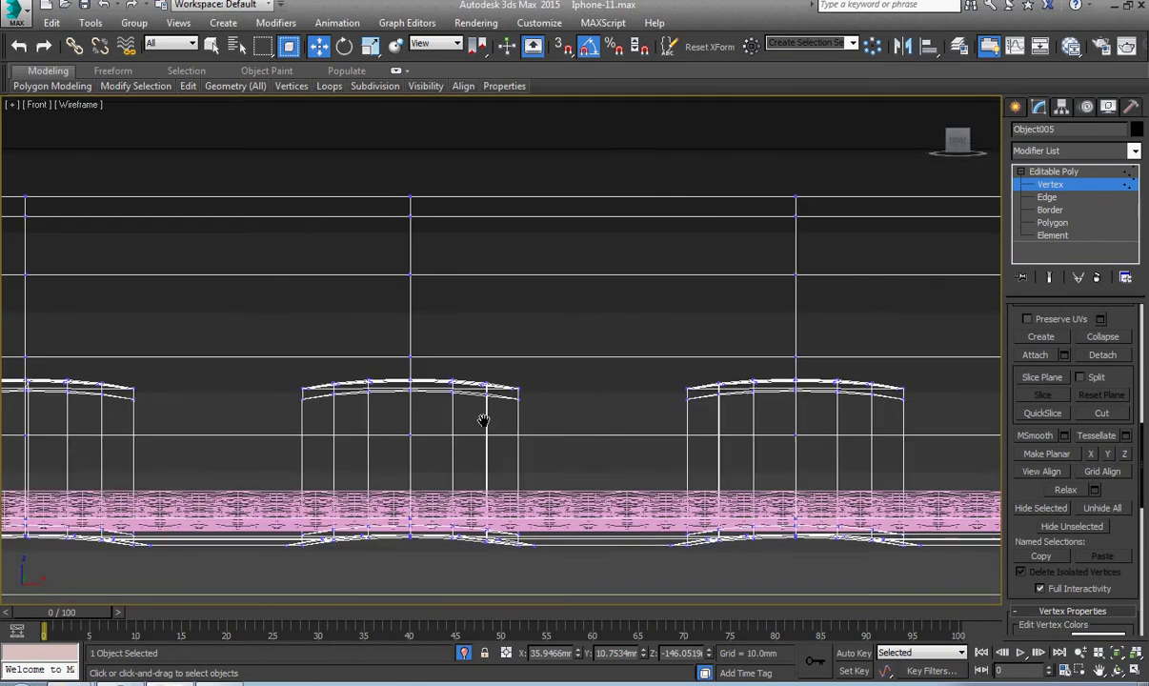
{"action": "scroll", "coordinate": [726, 415], "scroll_direction": "down", "scroll_amount": 1}
{"action": "middle_click_drag", "start_coordinate": [726, 415], "coordinate": [223, 441]}
{"action": "scroll", "coordinate": [304, 423], "scroll_direction": "up", "scroll_amount": 5}
{"action": "middle_click_drag", "start_coordinate": [305, 423], "coordinate": [418, 443]}
{"action": "scroll", "coordinate": [418, 443], "scroll_direction": "up", "scroll_amount": 1}
{"action": "key", "text": "2"}
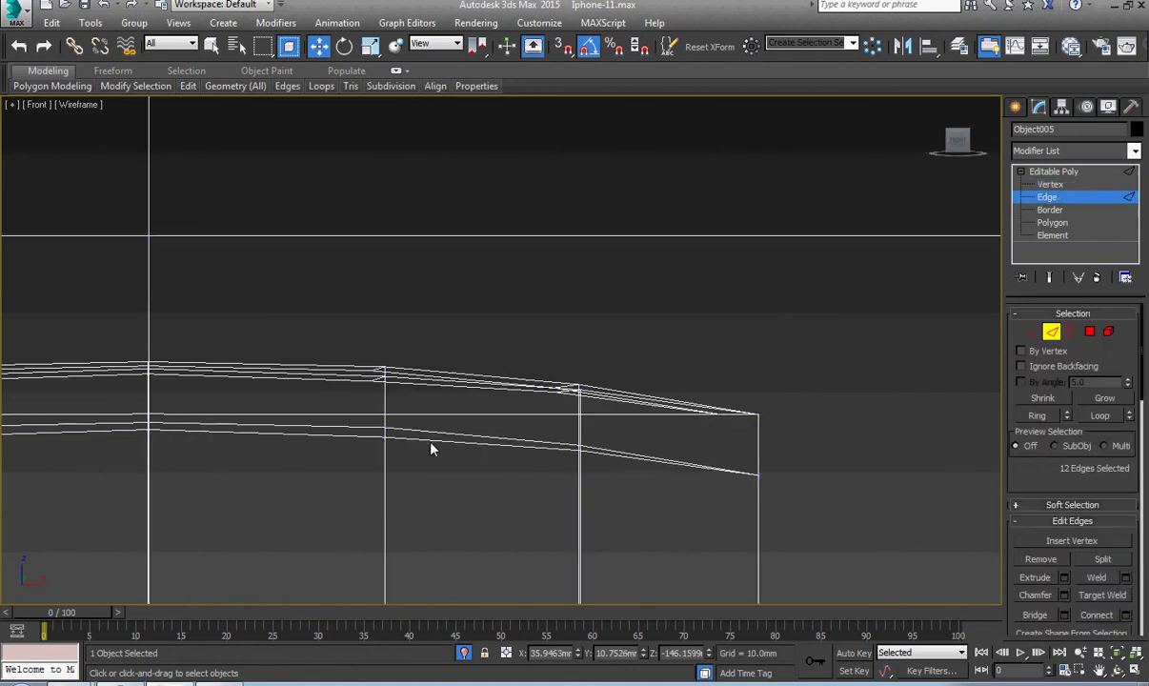
{"action": "double_click", "coordinate": [430, 443]}
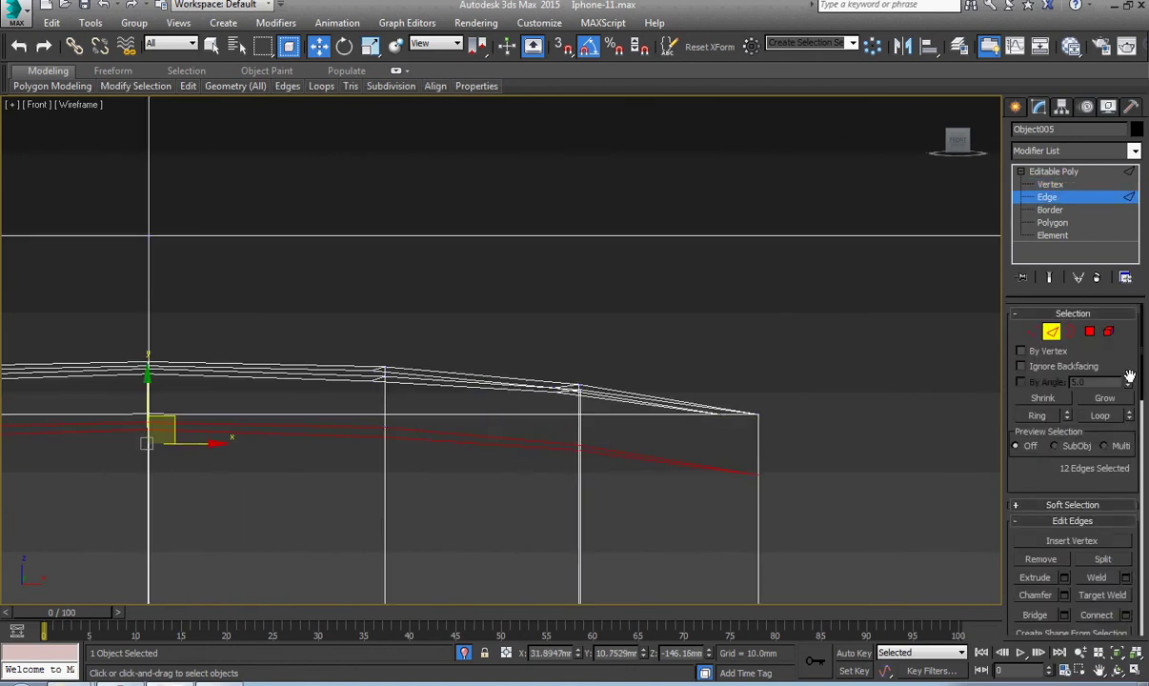
{"action": "scroll", "coordinate": [1129, 377], "scroll_direction": "down", "scroll_amount": 6}
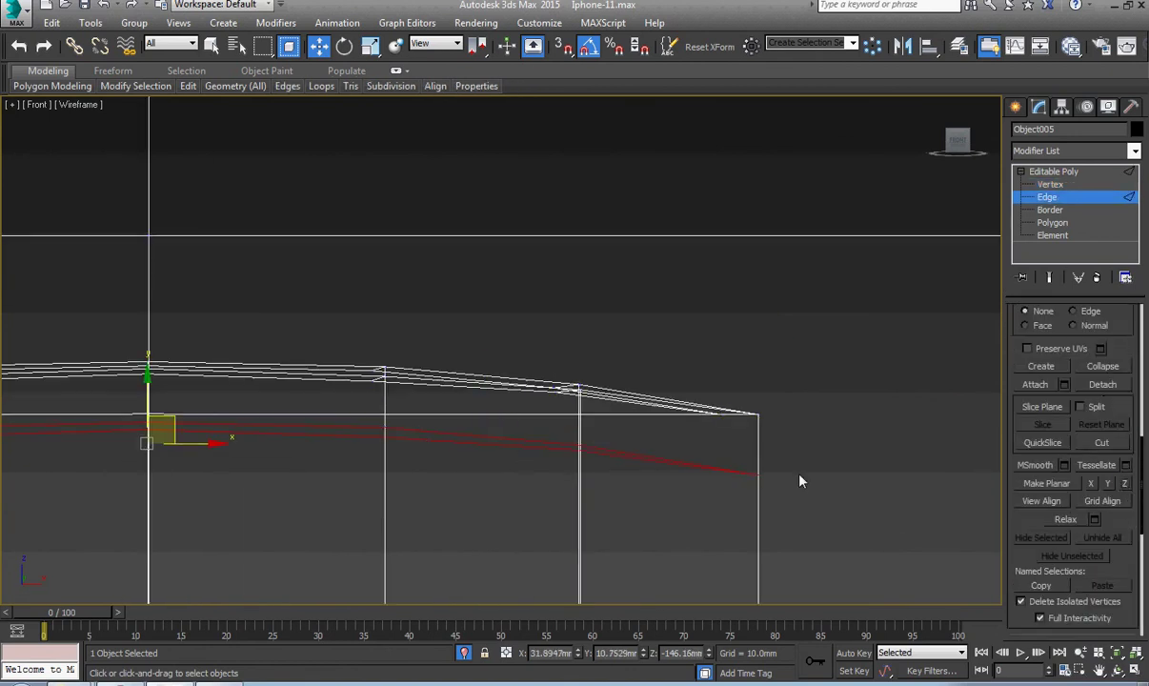
{"action": "left_click", "coordinate": [1126, 484]}
{"action": "scroll", "coordinate": [1126, 484], "scroll_direction": "down", "scroll_amount": 1}
{"action": "scroll", "coordinate": [411, 450], "scroll_direction": "down", "scroll_amount": 5}
{"action": "middle_click_drag", "start_coordinate": [412, 452], "coordinate": [442, 472], "text": "alt"}
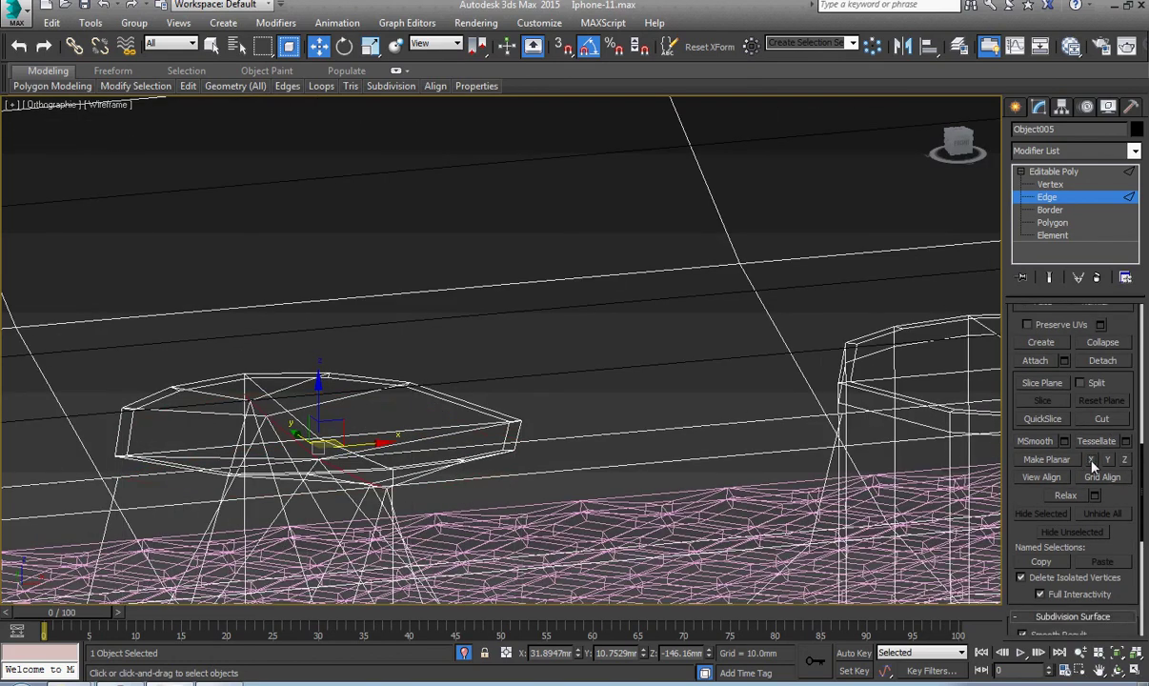
{"action": "middle_click_drag", "start_coordinate": [540, 460], "coordinate": [731, 428]}
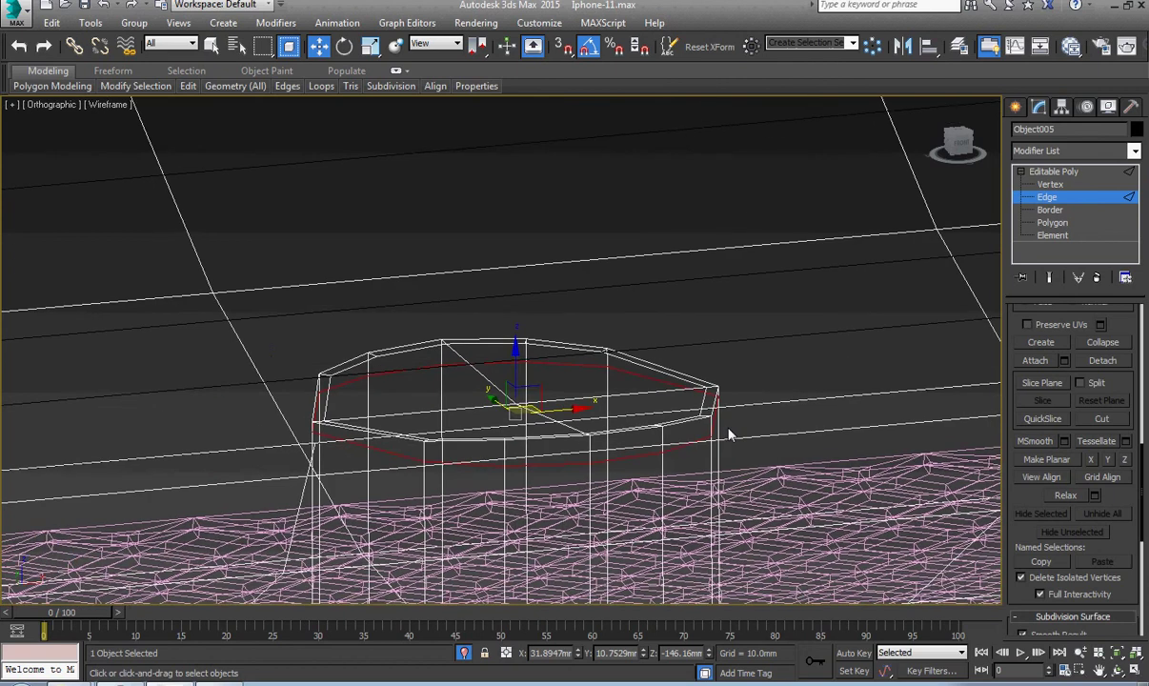
Step: Select all rim vertices above the levelled loop of this hole in the front view and make them planar in Y
{"action": "key", "text": "f"}
{"action": "key", "text": "z"}
{"action": "scroll", "coordinate": [678, 476], "scroll_direction": "down", "scroll_amount": 2}
{"action": "middle_click_drag", "start_coordinate": [678, 476], "coordinate": [489, 408]}
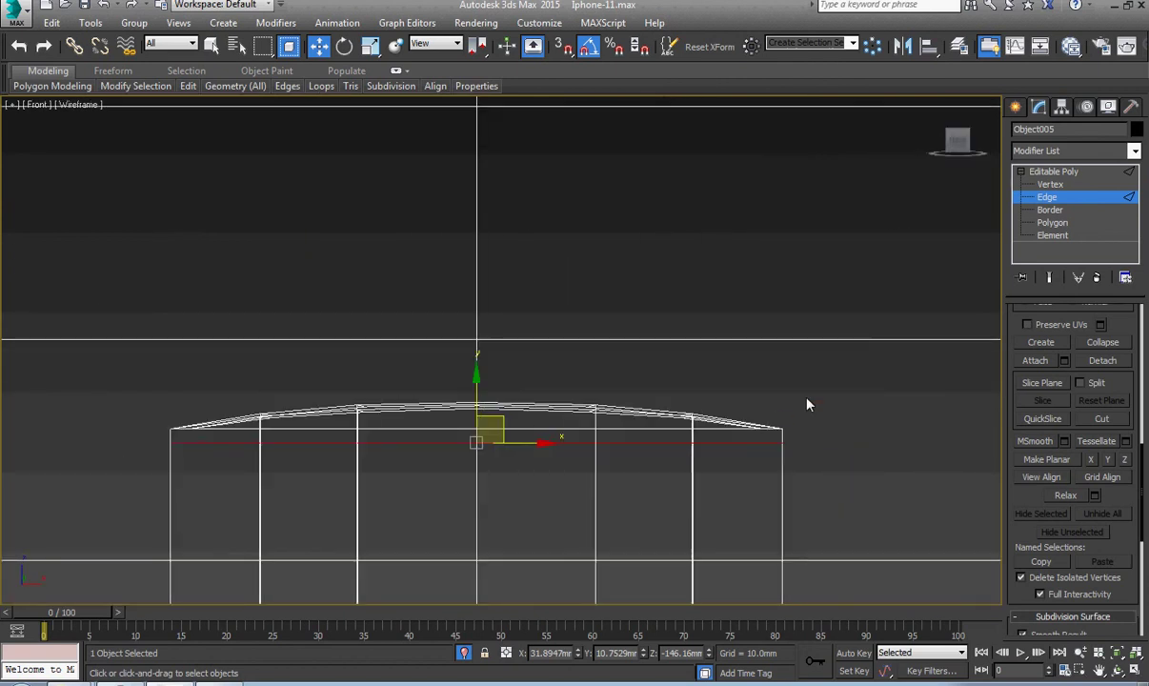
{"action": "key", "text": "1"}
{"action": "left_click_drag", "start_coordinate": [815, 374], "coordinate": [139, 441]}
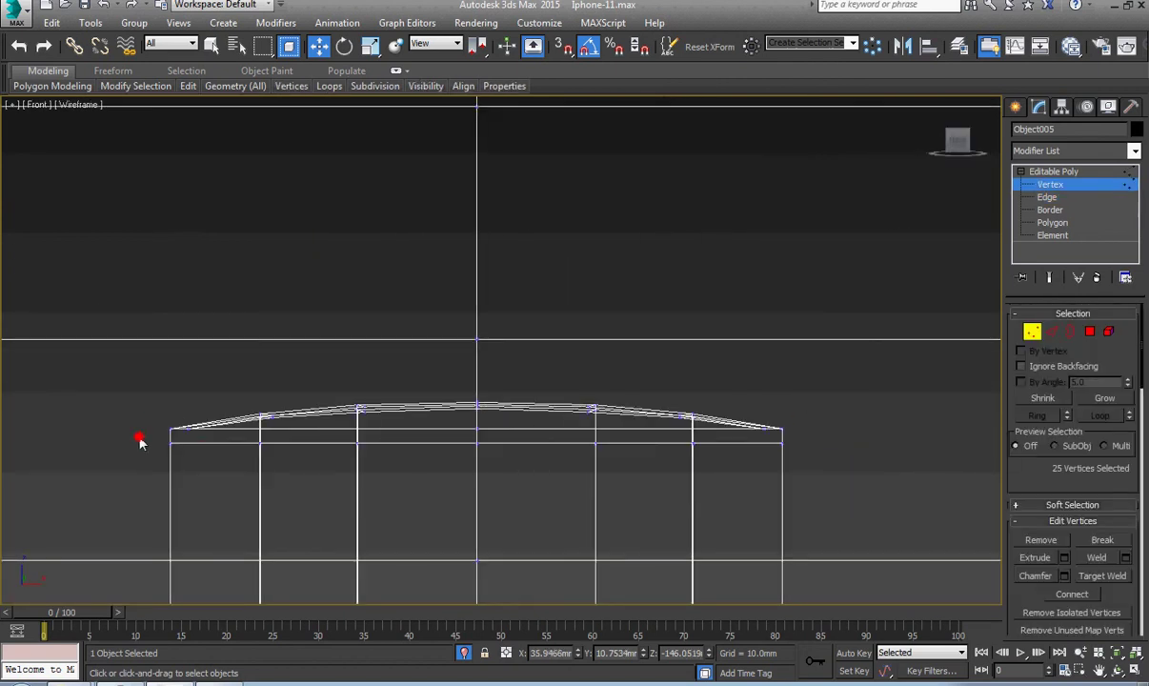
{"action": "middle_click_drag", "start_coordinate": [145, 441], "coordinate": [252, 497], "text": "alt"}
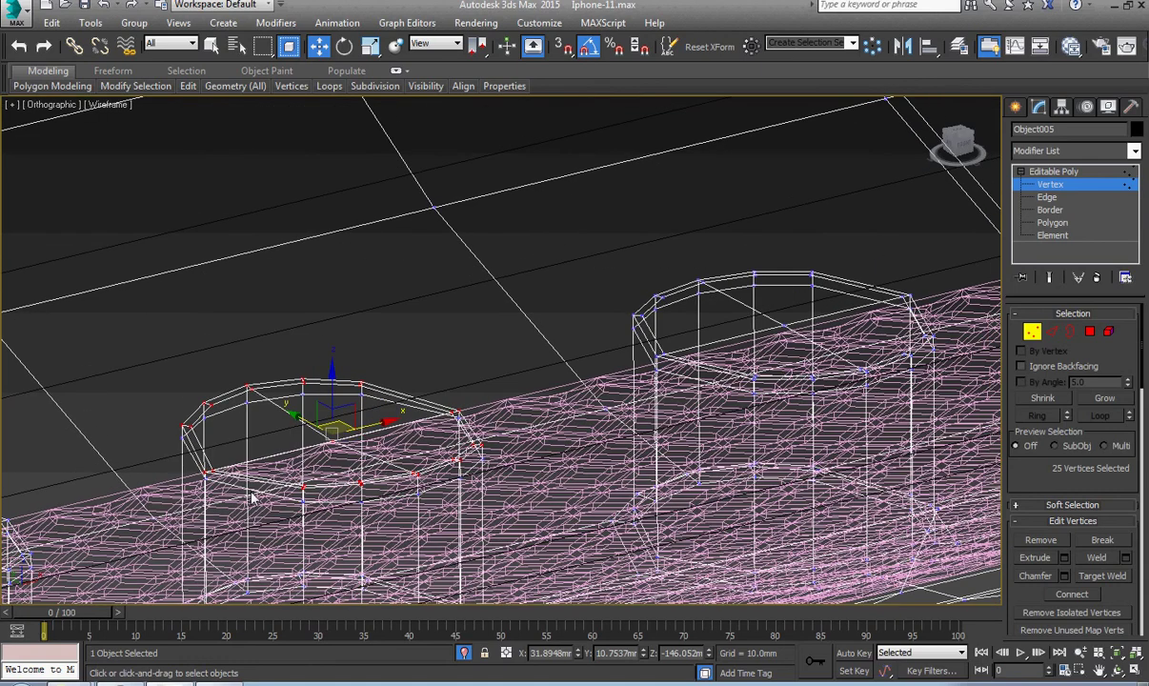
{"action": "scroll", "coordinate": [1084, 403], "scroll_direction": "down", "scroll_amount": 12}
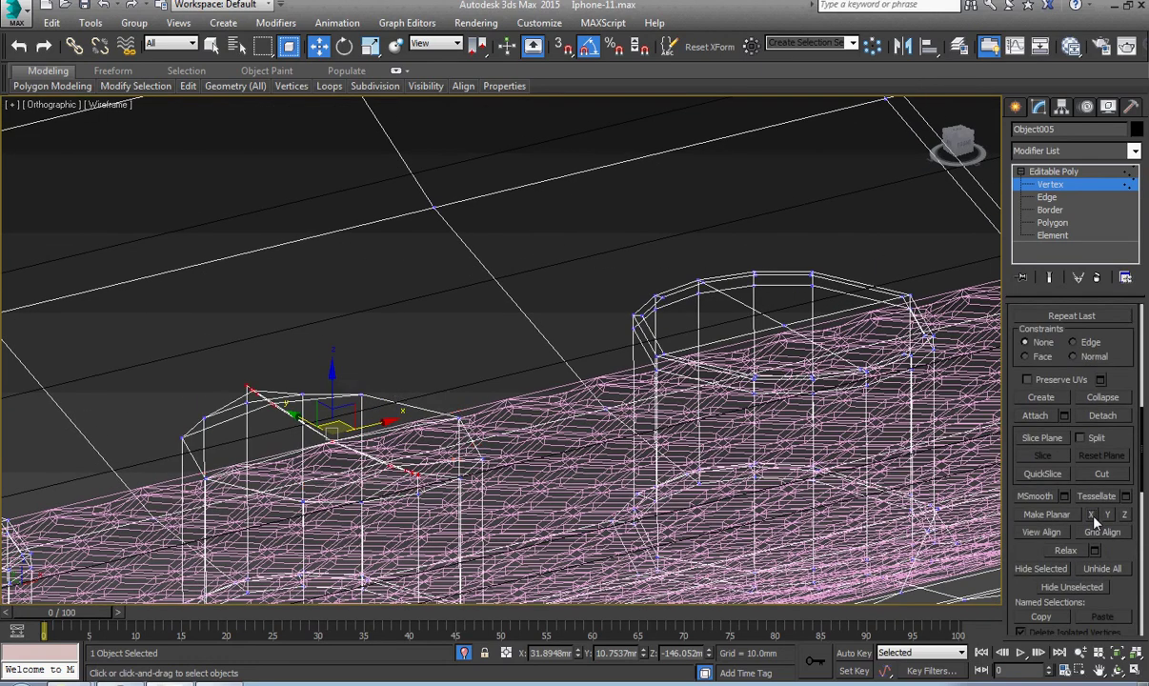
{"action": "key", "text": "ctrl+z"}
{"action": "left_click", "coordinate": [1107, 519]}
Step: Select the edge loop below the rim of the adjacent speaker hole toward the screw and make it planar
{"action": "scroll", "coordinate": [597, 433], "scroll_direction": "down", "scroll_amount": 6}
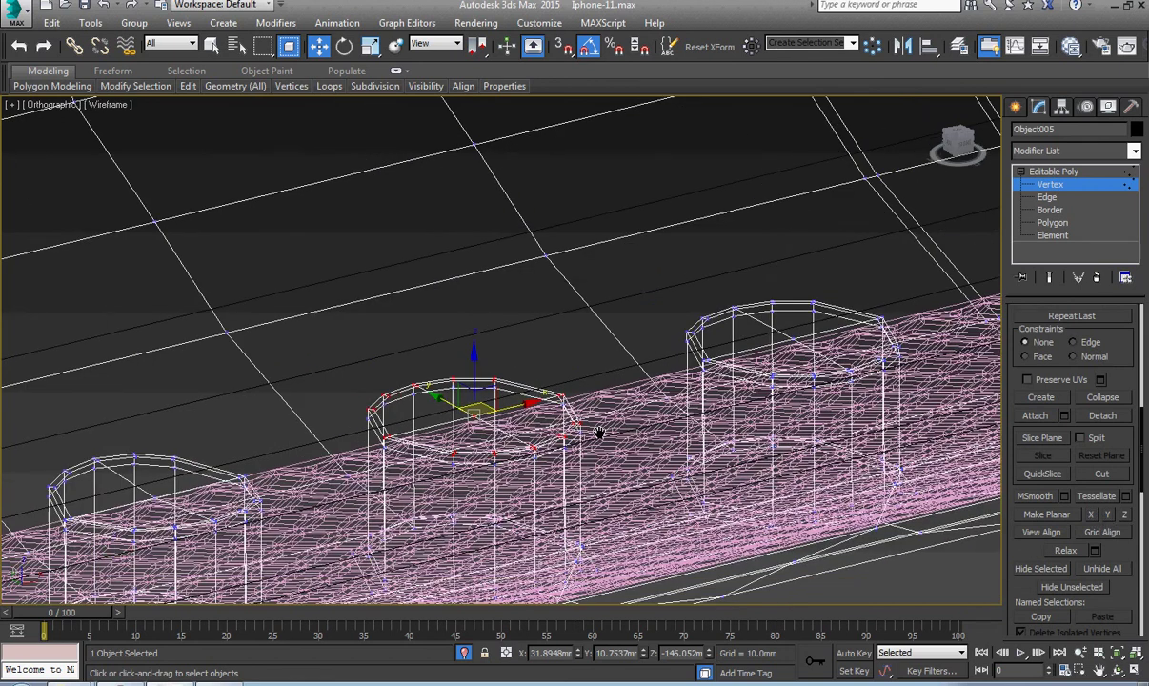
{"action": "middle_click_drag", "start_coordinate": [564, 465], "coordinate": [415, 429], "text": "alt"}
{"action": "scroll", "coordinate": [415, 428], "scroll_direction": "up", "scroll_amount": 8}
{"action": "middle_click_drag", "start_coordinate": [549, 452], "coordinate": [426, 379], "text": "alt"}
{"action": "key", "text": "2"}
{"action": "double_click", "coordinate": [276, 447]}
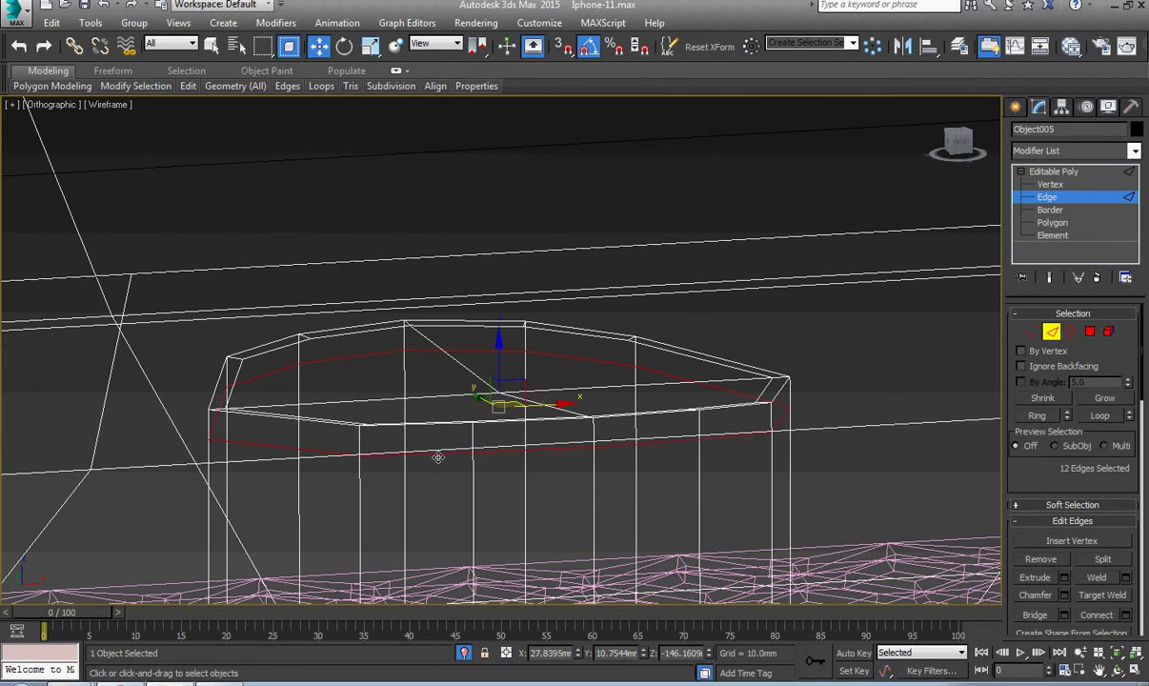
{"action": "scroll", "coordinate": [1117, 487], "scroll_direction": "down", "scroll_amount": 10}
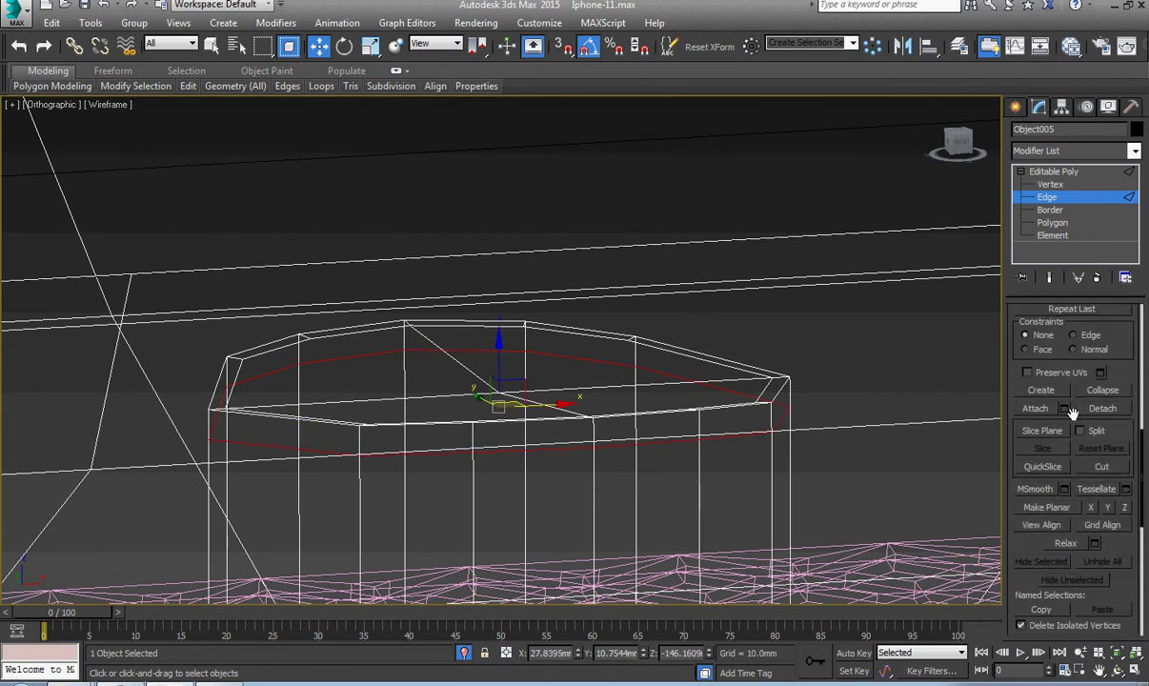
{"action": "scroll", "coordinate": [1108, 512], "scroll_direction": "down", "scroll_amount": 1}
{"action": "middle_click_drag", "start_coordinate": [598, 465], "coordinate": [659, 436]}
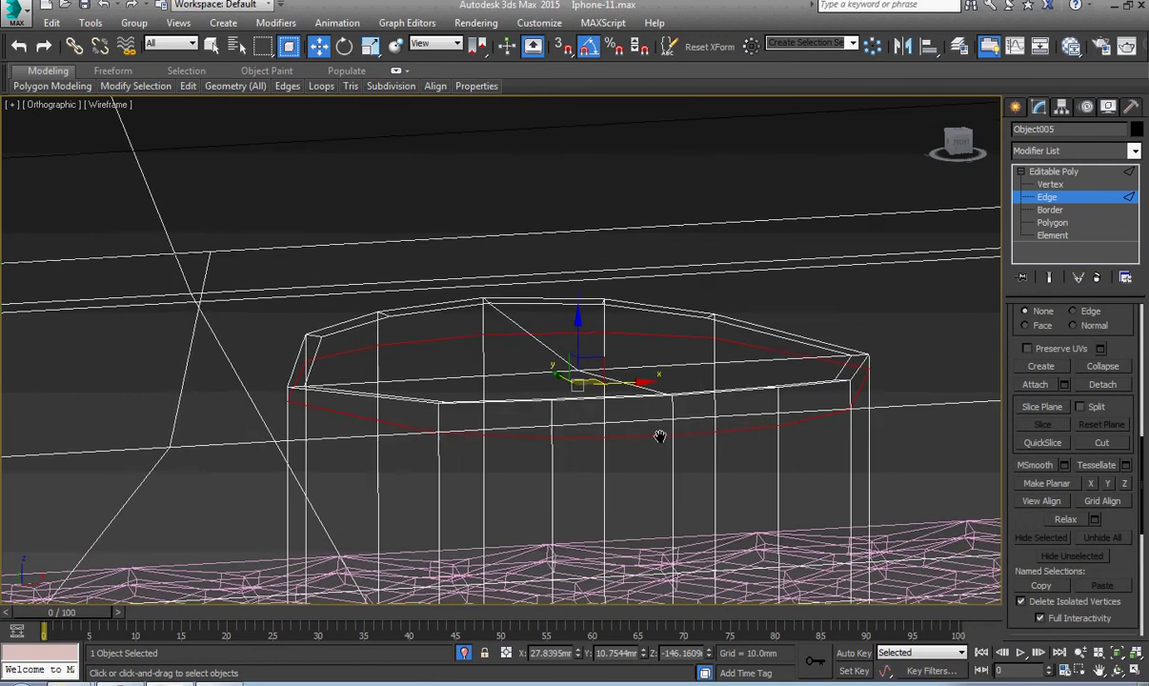
Step: Select the curved top rim vertices of that adjacent hole in the front view and make them planar in Y
{"action": "key", "text": "f"}
{"action": "key", "text": "z"}
{"action": "scroll", "coordinate": [512, 470], "scroll_direction": "down", "scroll_amount": 2}
{"action": "middle_click_drag", "start_coordinate": [755, 524], "coordinate": [650, 465]}
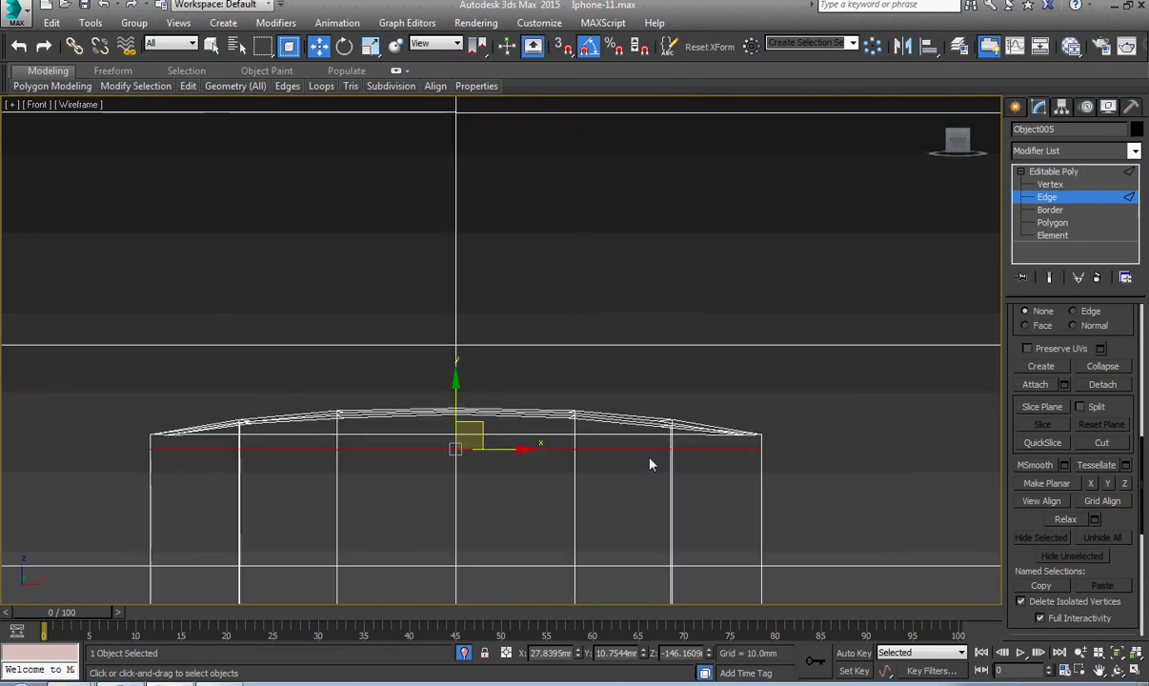
{"action": "key", "text": "1"}
{"action": "left_click_drag", "start_coordinate": [806, 375], "coordinate": [25, 442]}
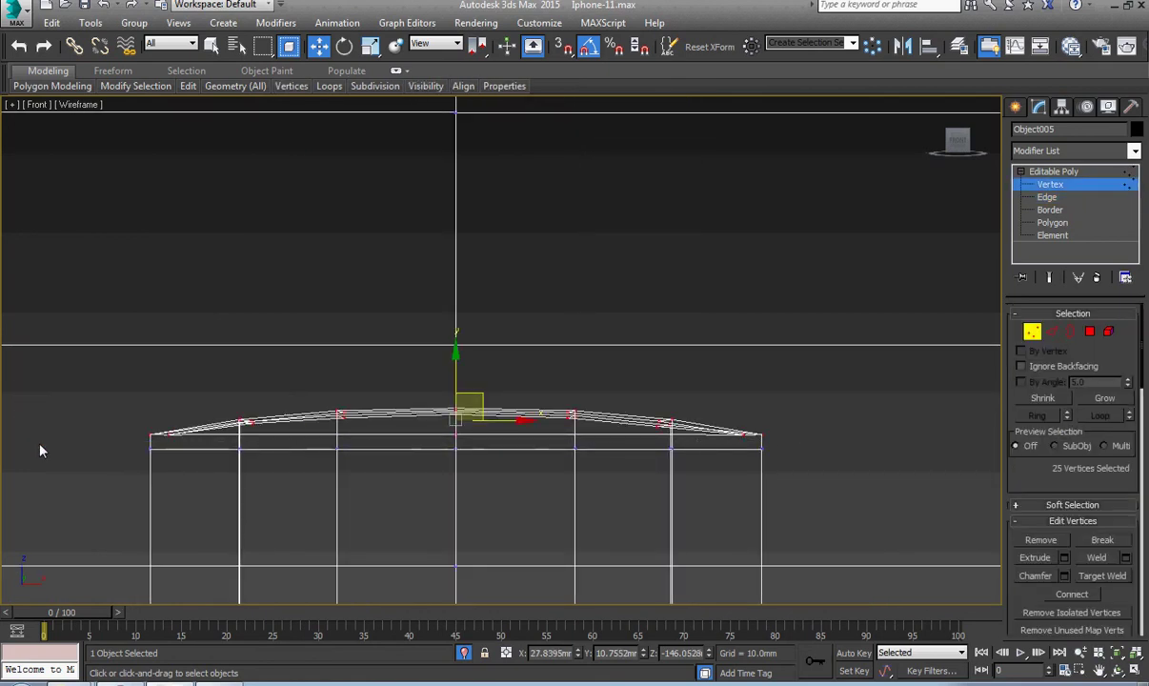
{"action": "middle_click_drag", "start_coordinate": [40, 446], "coordinate": [197, 500], "text": "alt"}
{"action": "scroll", "coordinate": [1096, 477], "scroll_direction": "down", "scroll_amount": 10}
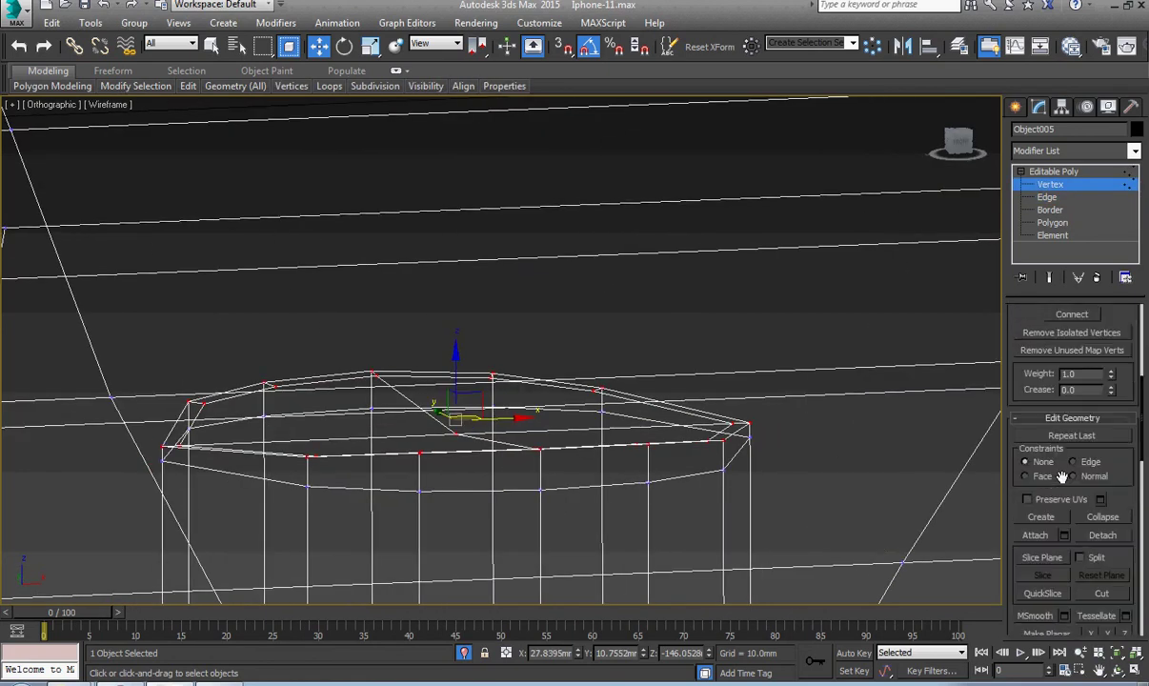
{"action": "left_click", "coordinate": [1108, 421]}
Step: Select the edge loop below the rim of the last speaker hole beside the screw and make it planar
{"action": "scroll", "coordinate": [536, 456], "scroll_direction": "down", "scroll_amount": 7}
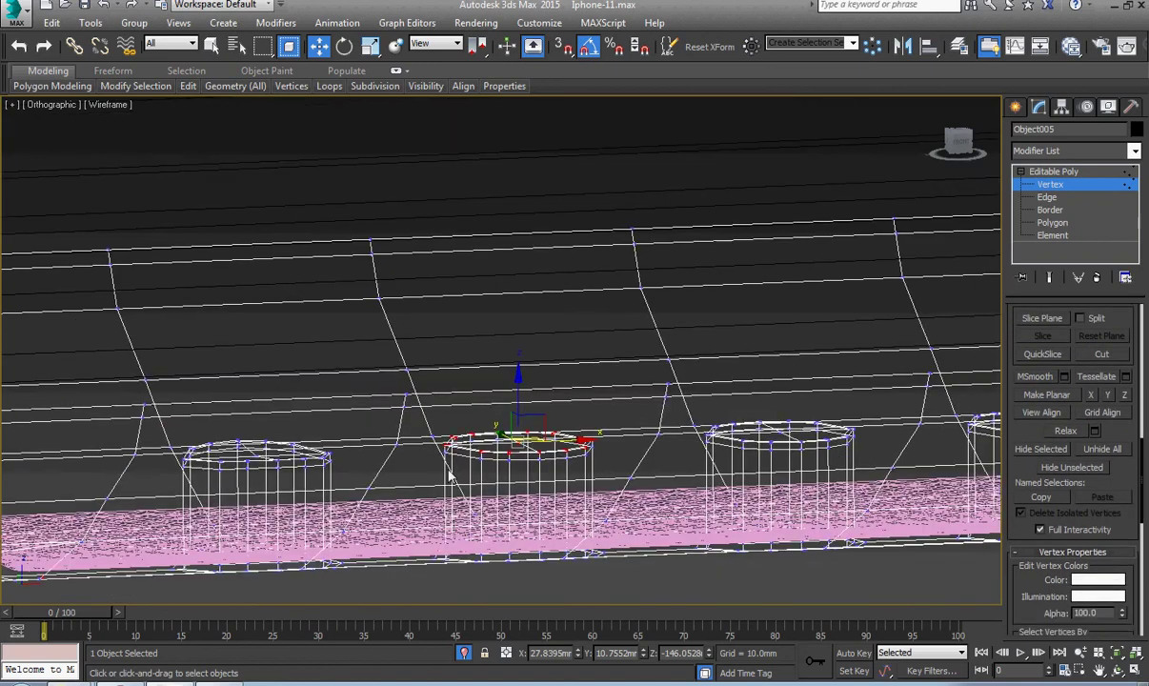
{"action": "middle_click_drag", "start_coordinate": [449, 474], "coordinate": [648, 424]}
{"action": "scroll", "coordinate": [491, 427], "scroll_direction": "up", "scroll_amount": 6}
{"action": "key", "text": "2"}
{"action": "double_click", "coordinate": [497, 411]}
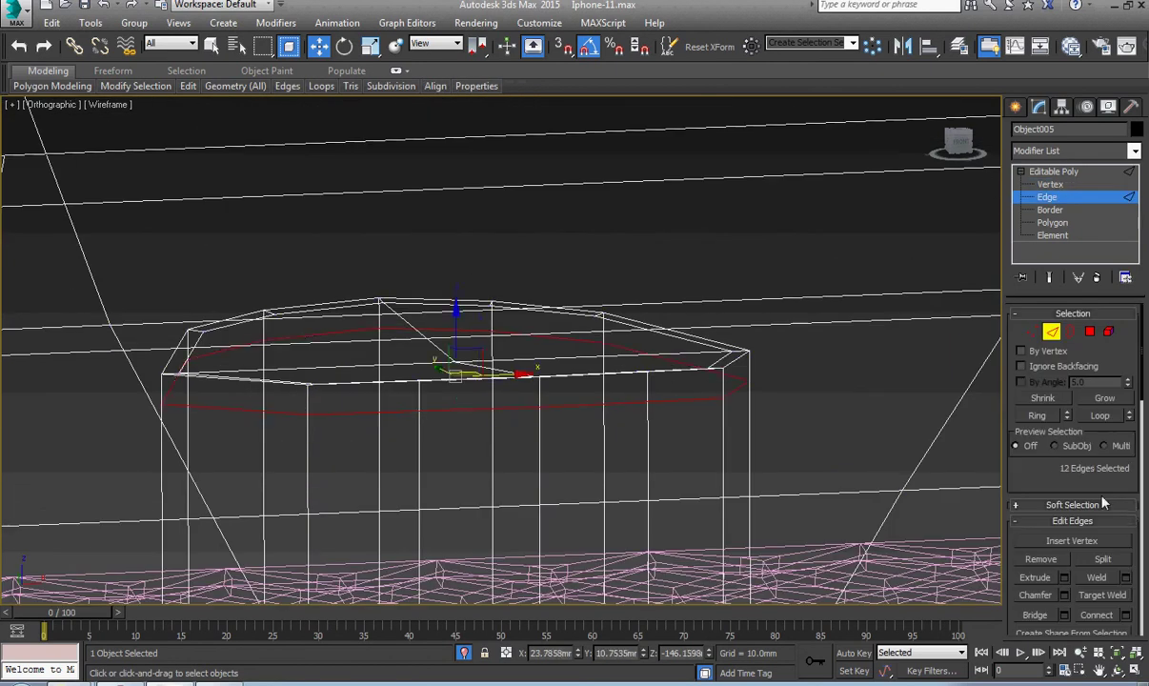
{"action": "scroll", "coordinate": [1102, 503], "scroll_direction": "down", "scroll_amount": 8}
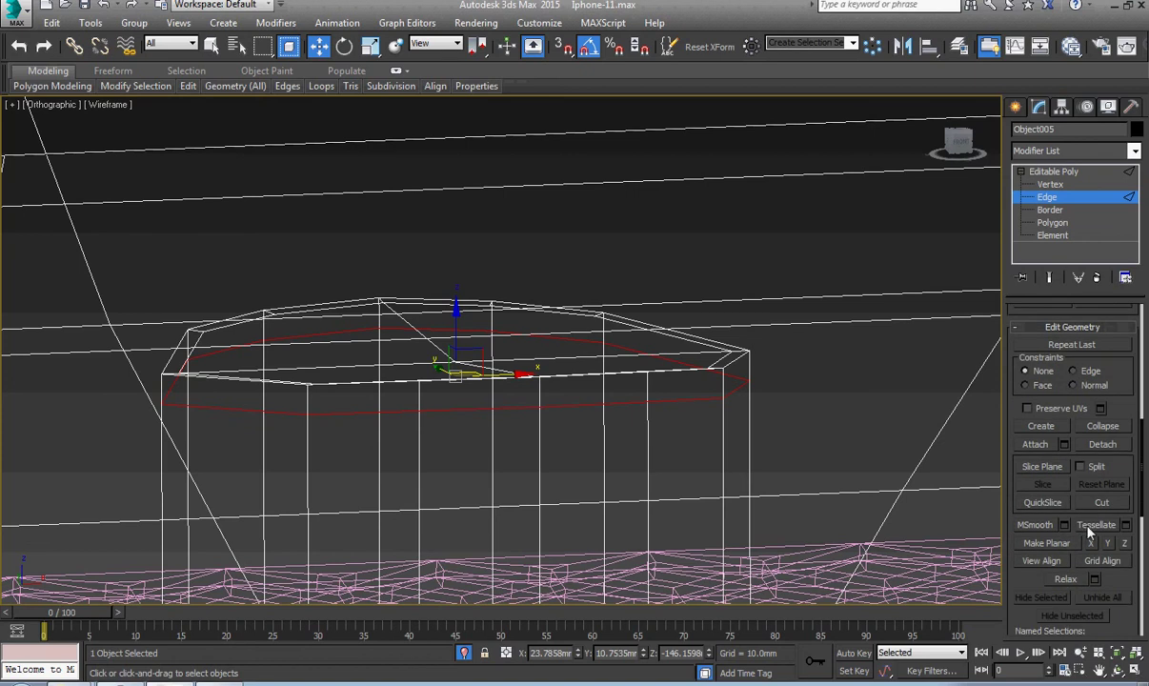
Step: Select the top rim vertices of the last speaker hole beside the screw and make them planar in Y
{"action": "middle_click_drag", "start_coordinate": [627, 408], "coordinate": [356, 414]}
{"action": "key", "text": "f"}
{"action": "key", "text": "z"}
{"action": "key", "text": "1"}
{"action": "scroll", "coordinate": [356, 414], "scroll_direction": "down", "scroll_amount": 1}
{"action": "left_click_drag", "start_coordinate": [672, 387], "coordinate": [209, 422]}
{"action": "middle_click_drag", "start_coordinate": [216, 420], "coordinate": [460, 420]}
{"action": "left_click_drag", "start_coordinate": [211, 435], "coordinate": [440, 393], "text": "ctrl"}
{"action": "middle_click_drag", "start_coordinate": [395, 453], "coordinate": [438, 480], "text": "alt"}
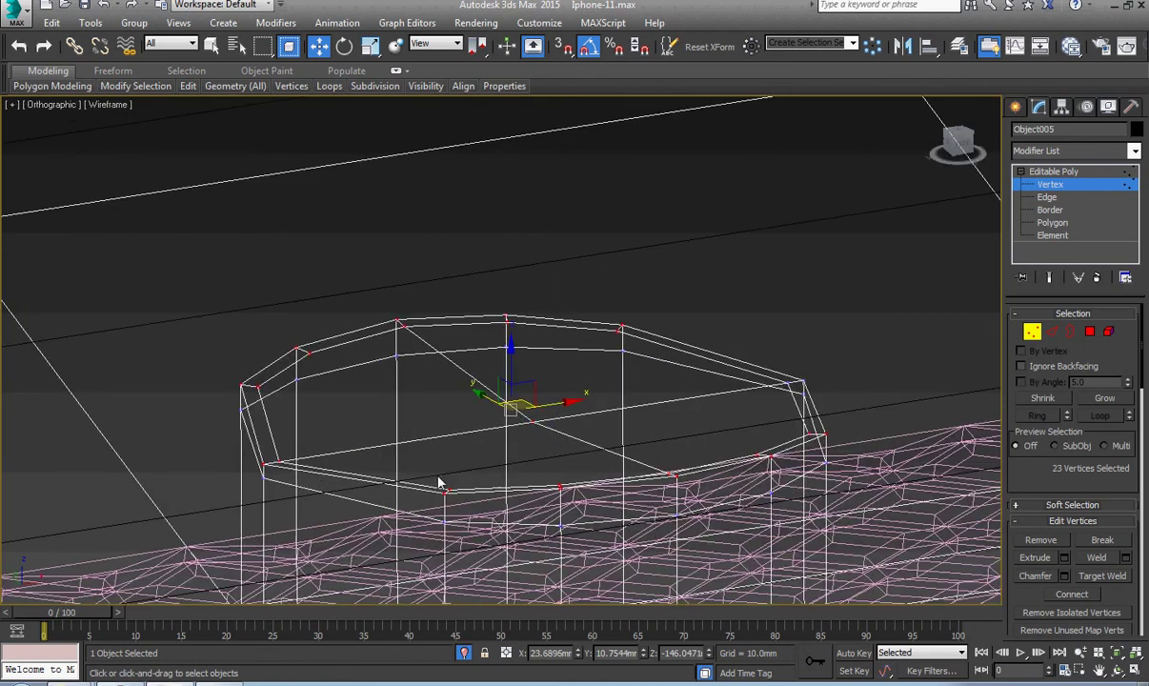
{"action": "scroll", "coordinate": [865, 463], "scroll_direction": "up", "scroll_amount": 2}
{"action": "scroll", "coordinate": [1134, 474], "scroll_direction": "down", "scroll_amount": 9}
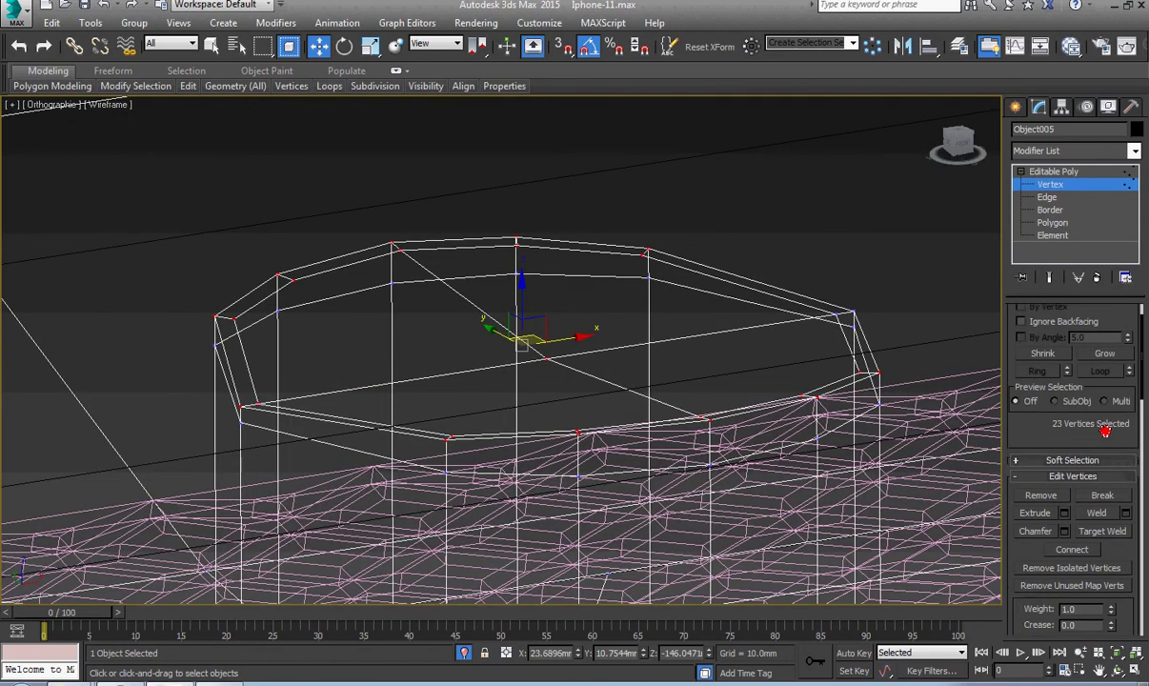
{"action": "scroll", "coordinate": [1097, 503], "scroll_direction": "down", "scroll_amount": 1}
{"action": "left_click", "coordinate": [1106, 516]}
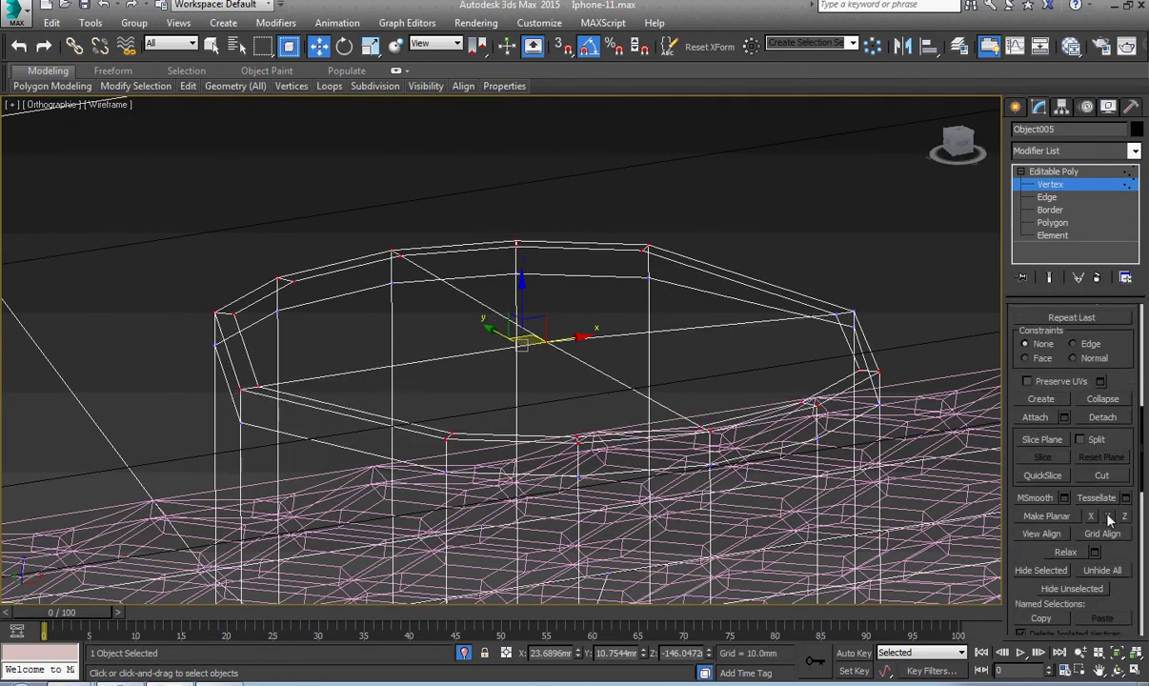
Step: Reselect the complete top rim of the same hole, including the missed vertices at one end, and make it planar in Y
{"action": "scroll", "coordinate": [1048, 510], "scroll_direction": "down", "scroll_amount": 2}
{"action": "scroll", "coordinate": [631, 450], "scroll_direction": "down", "scroll_amount": 5}
{"action": "middle_click_drag", "start_coordinate": [488, 454], "coordinate": [714, 374]}
{"action": "scroll", "coordinate": [672, 391], "scroll_direction": "down", "scroll_amount": 3}
{"action": "key", "text": "f"}
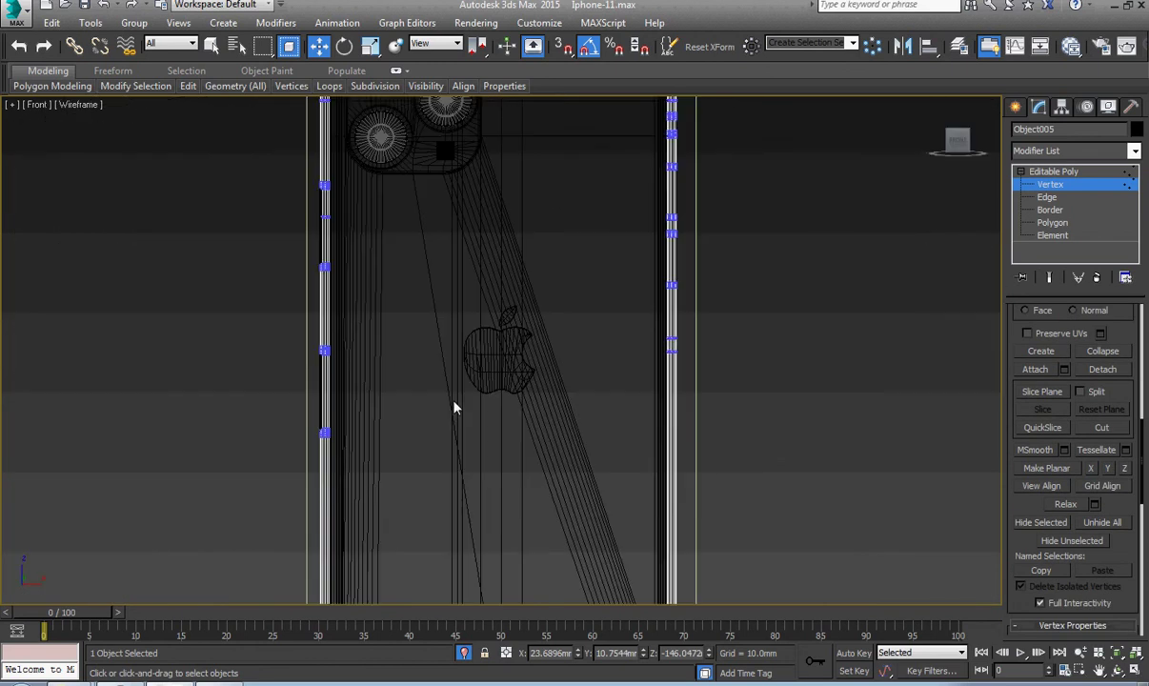
{"action": "key", "text": "z"}
{"action": "key", "text": "z"}
{"action": "scroll", "coordinate": [456, 462], "scroll_direction": "down", "scroll_amount": 2}
{"action": "left_click_drag", "start_coordinate": [942, 338], "coordinate": [146, 407]}
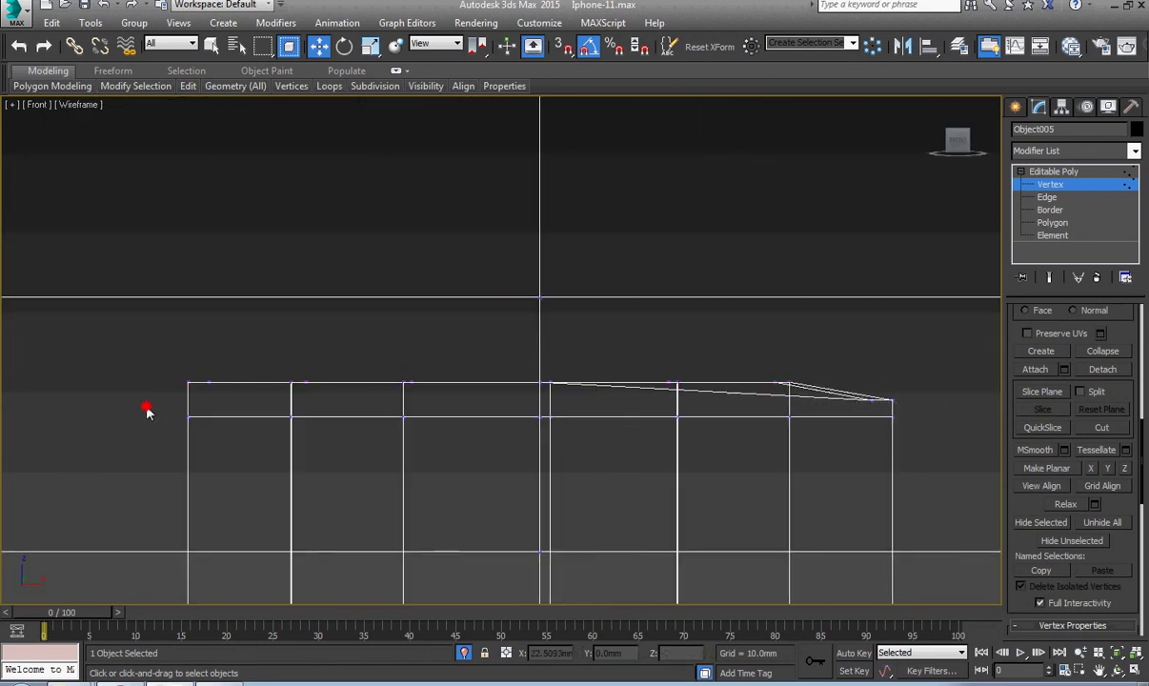
{"action": "left_click", "coordinate": [1108, 470]}
Step: Select the screw object Circle007 and move it down to about Z -147.74 mm, level with the phone's lower edge
{"action": "scroll", "coordinate": [684, 468], "scroll_direction": "down", "scroll_amount": 5}
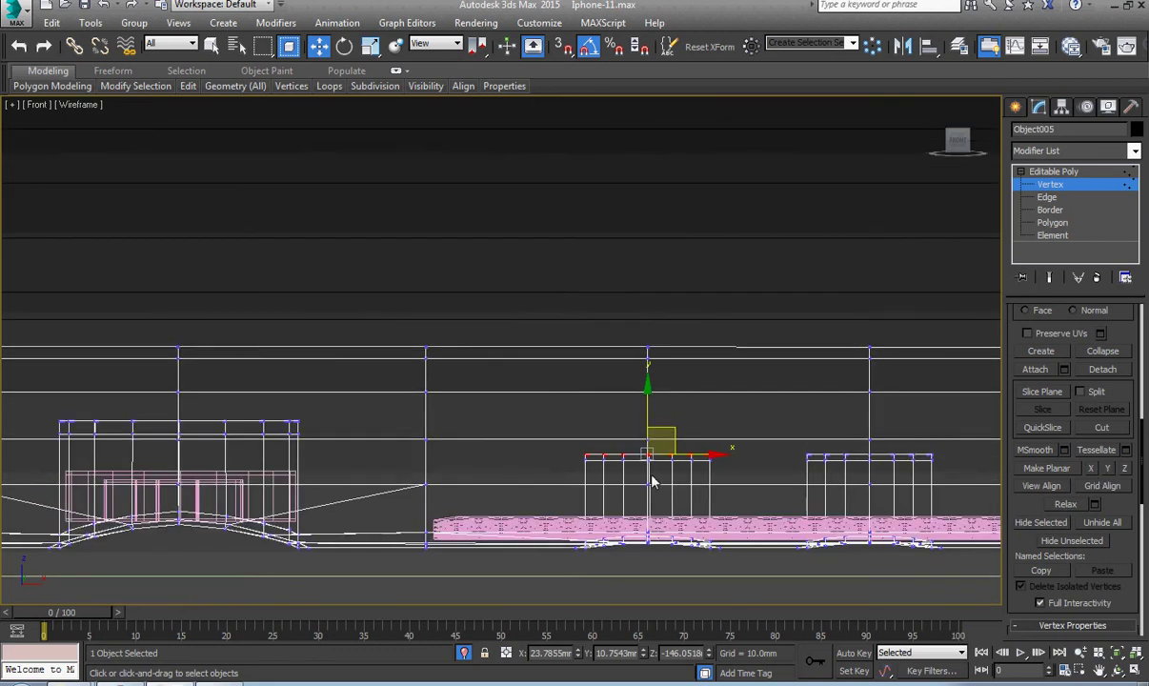
{"action": "middle_click_drag", "start_coordinate": [652, 476], "coordinate": [660, 414], "text": "alt"}
{"action": "middle_click_drag", "start_coordinate": [389, 402], "coordinate": [500, 397]}
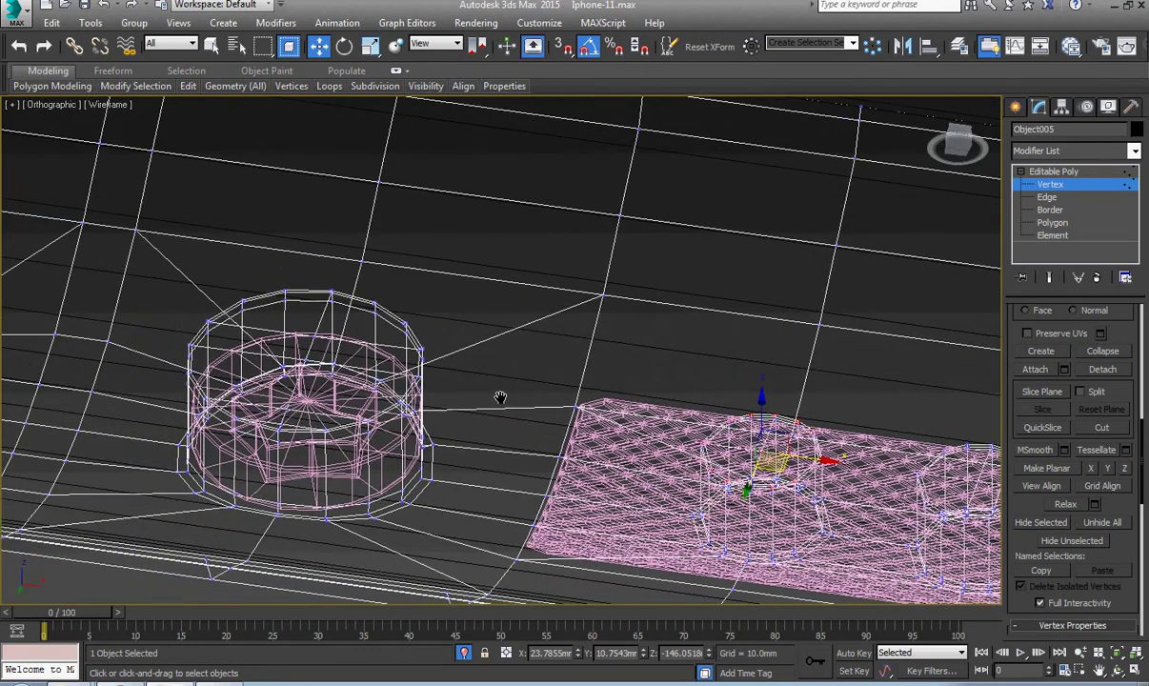
{"action": "scroll", "coordinate": [325, 406], "scroll_direction": "up", "scroll_amount": 5}
{"action": "left_click", "coordinate": [1067, 171]}
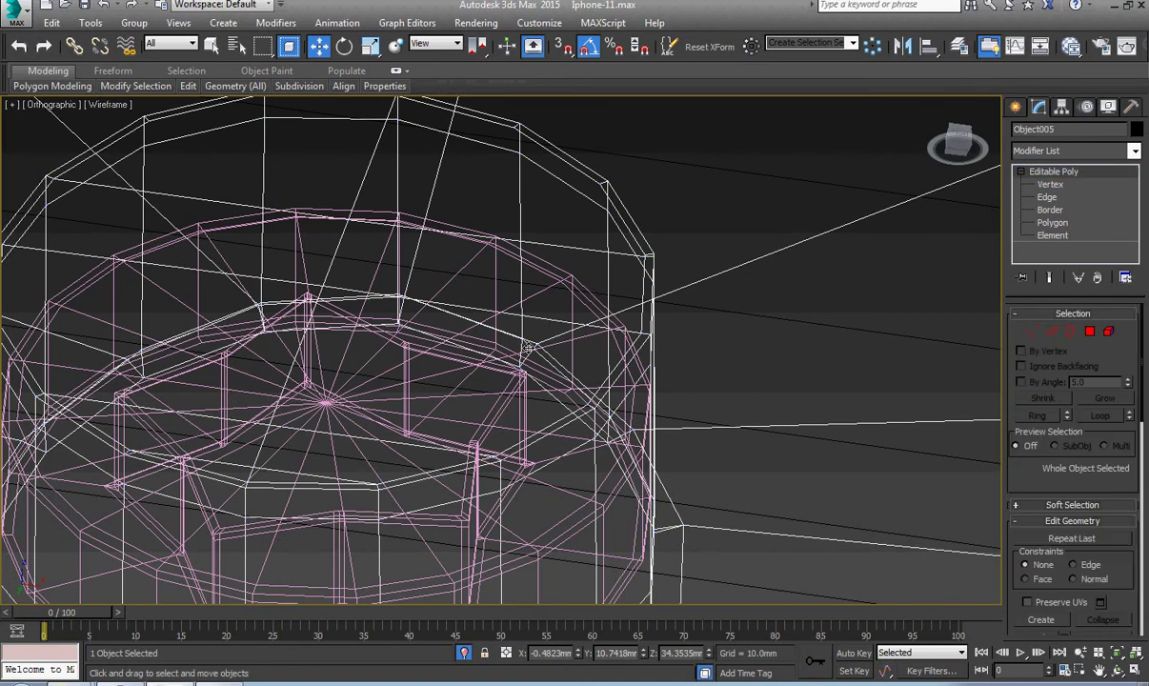
{"action": "left_click", "coordinate": [505, 368]}
{"action": "key", "text": "f"}
{"action": "key", "text": "z"}
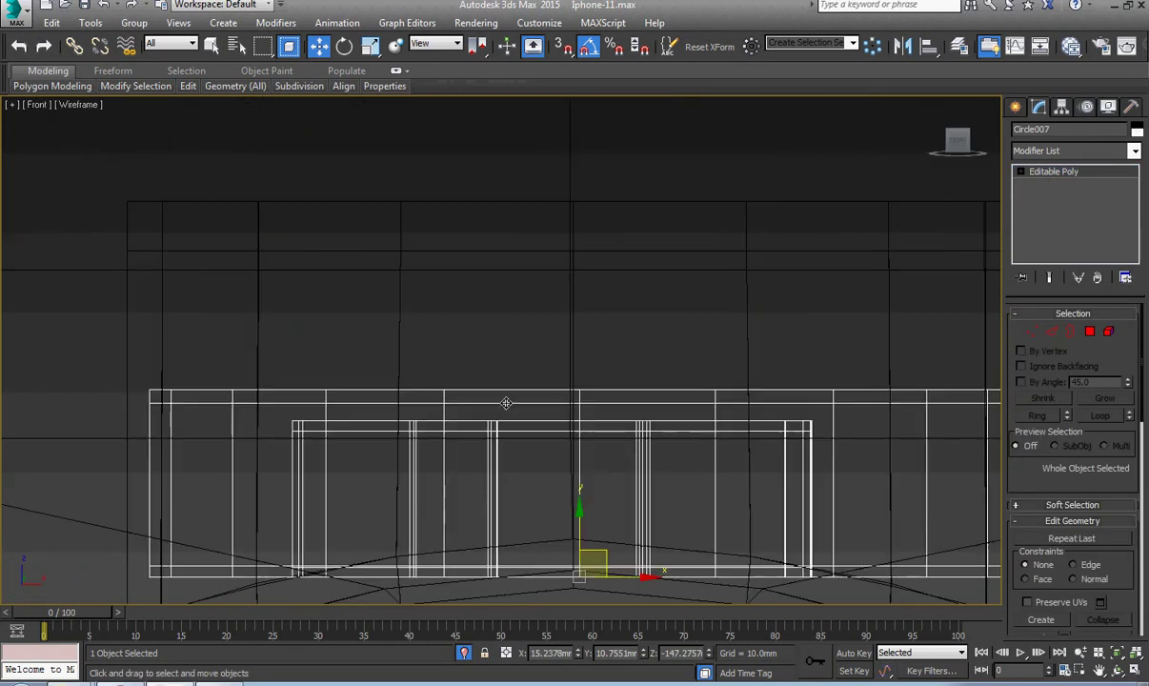
{"action": "scroll", "coordinate": [505, 403], "scroll_direction": "down", "scroll_amount": 4}
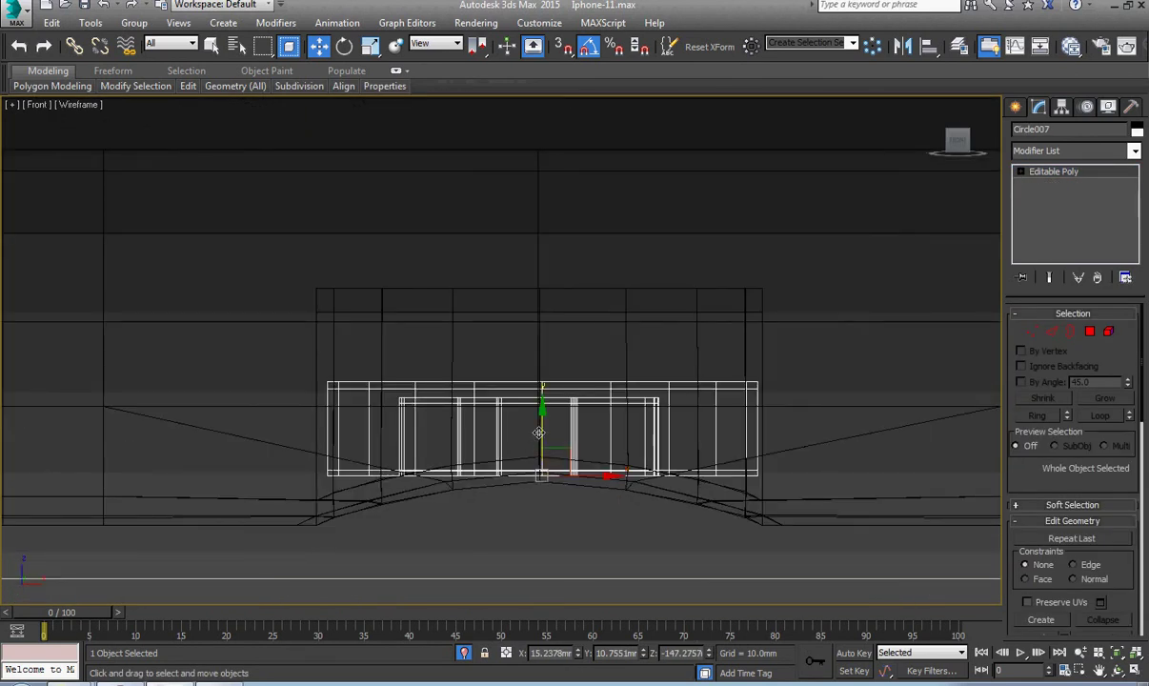
{"action": "left_click_drag", "start_coordinate": [540, 433], "coordinate": [541, 481]}
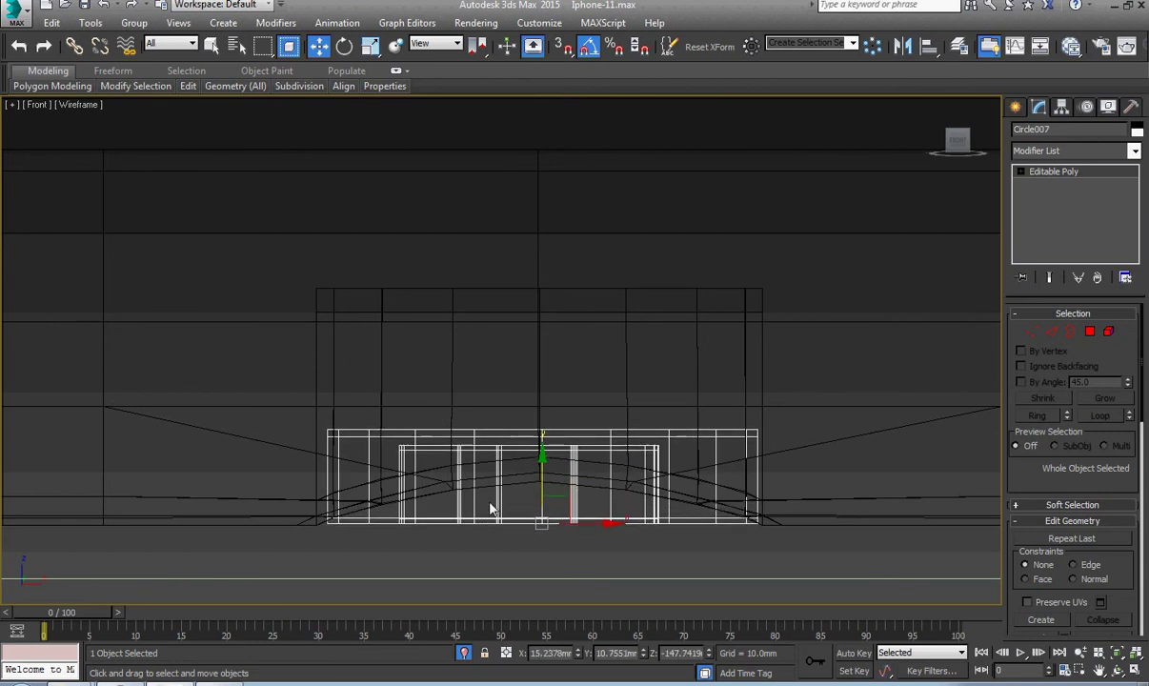
Step: Open the reference photos in Windows Photo Viewer, browse to DSC07085, and examine the screws and holes around the charging port
{"action": "mouse_move", "coordinate": [71, 683]}
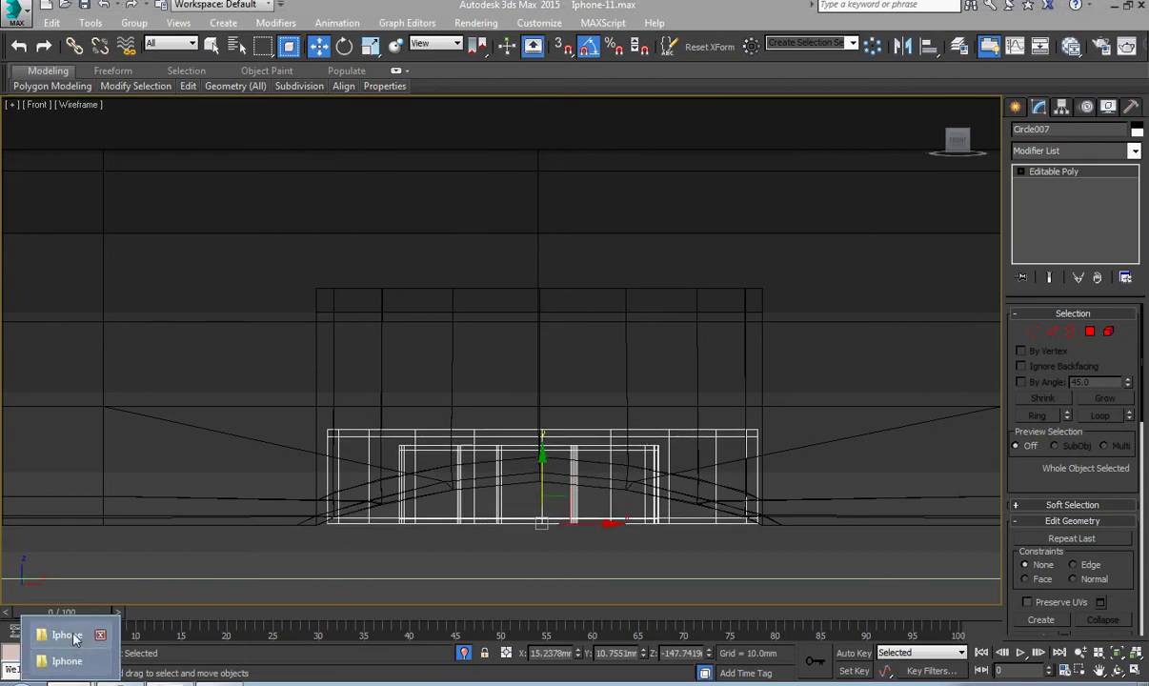
{"action": "left_click", "coordinate": [74, 635]}
{"action": "double_click", "coordinate": [173, 148]}
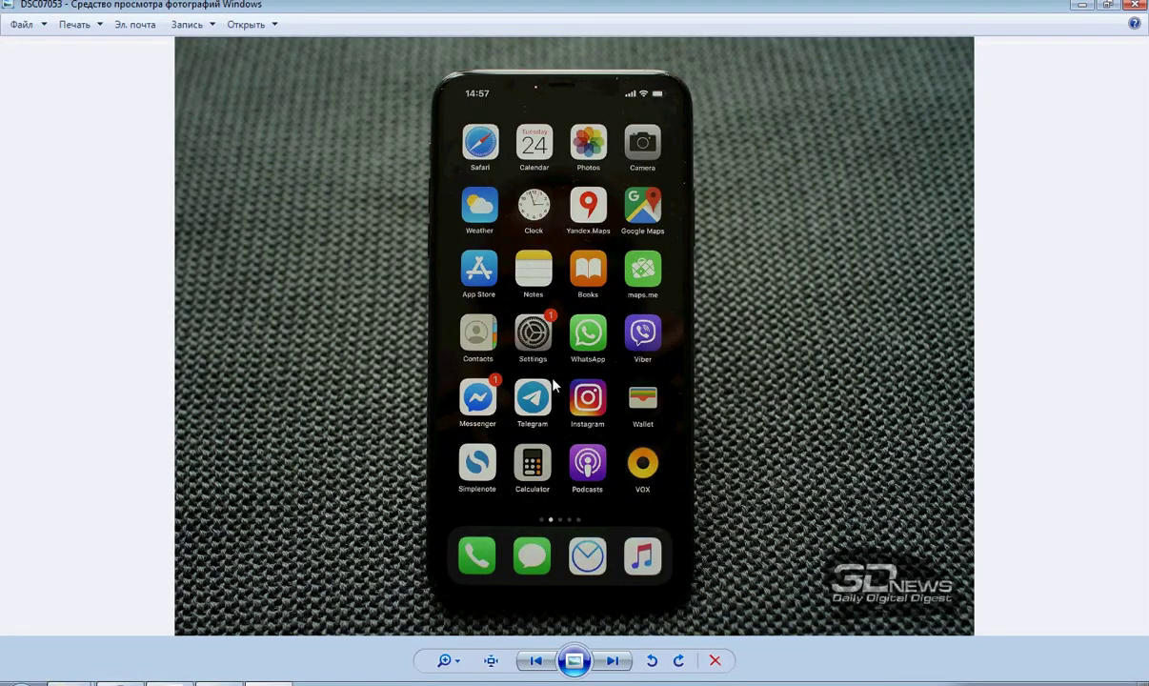
{"action": "left_click", "coordinate": [615, 661]}
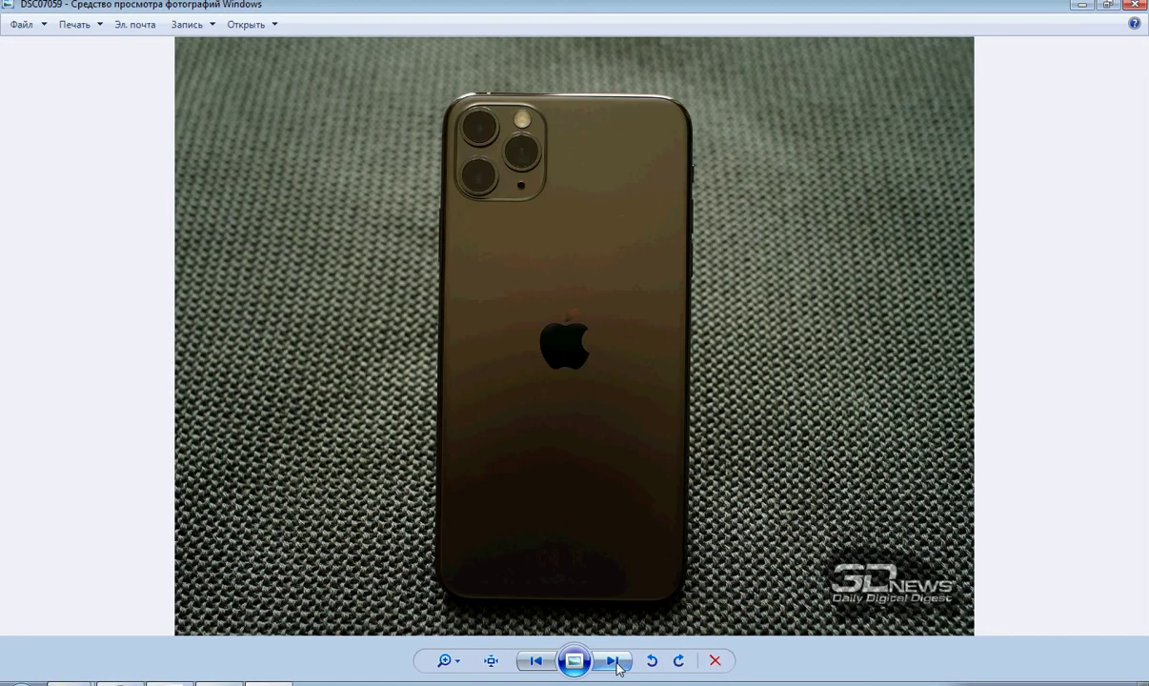
{"action": "left_click", "coordinate": [614, 661]}
{"action": "left_click", "coordinate": [615, 661]}
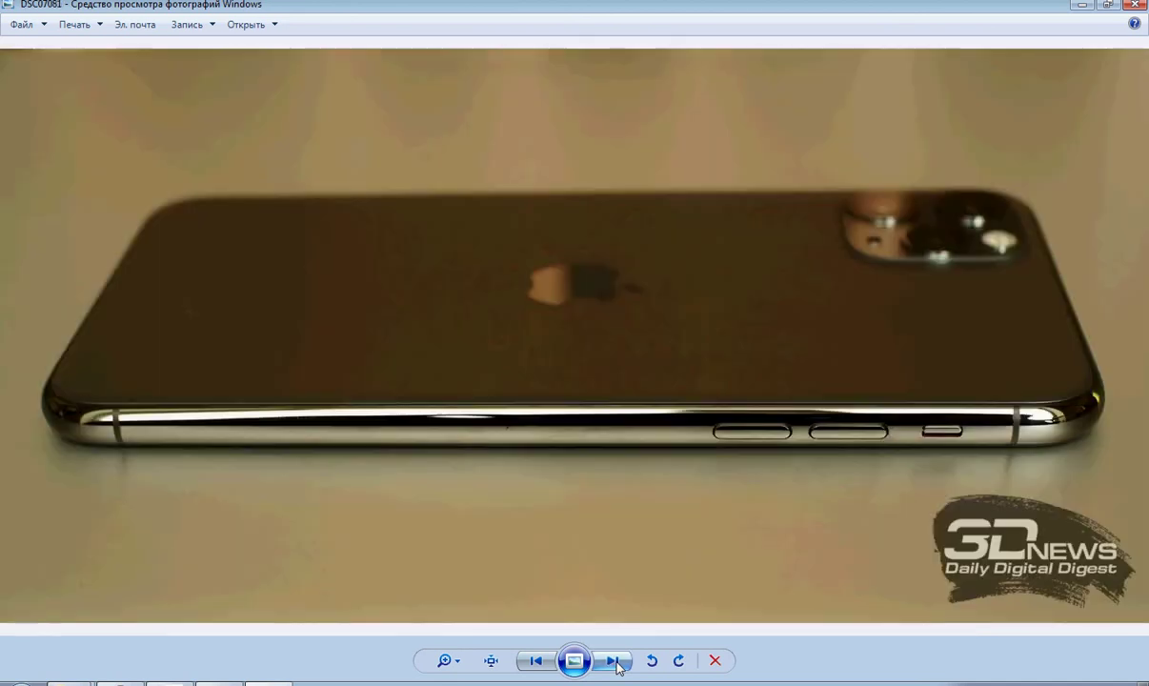
{"action": "left_click", "coordinate": [615, 661]}
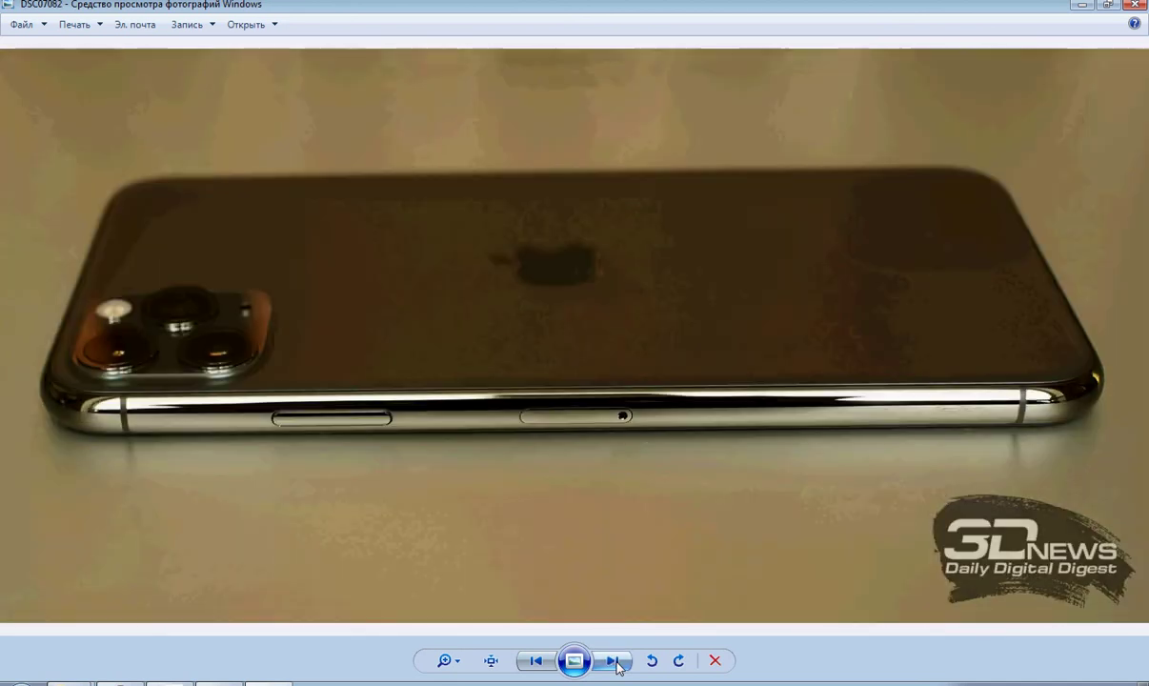
{"action": "left_click", "coordinate": [615, 662]}
{"action": "scroll", "coordinate": [773, 567], "scroll_direction": "up", "scroll_amount": 3}
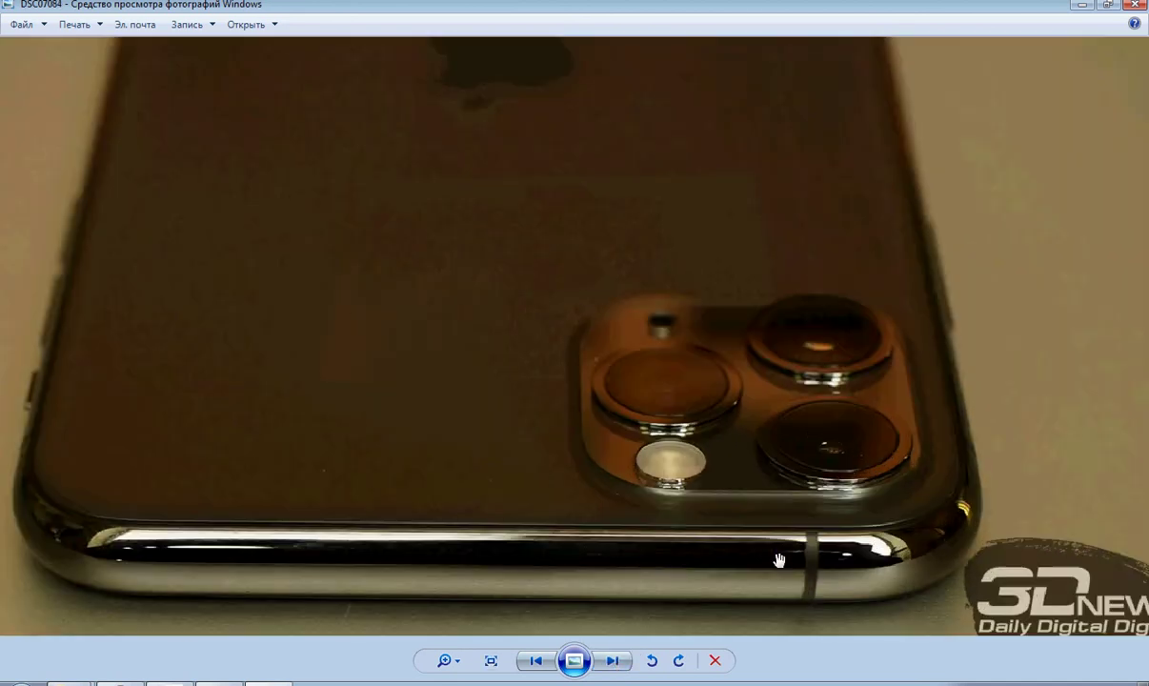
{"action": "left_click", "coordinate": [615, 661]}
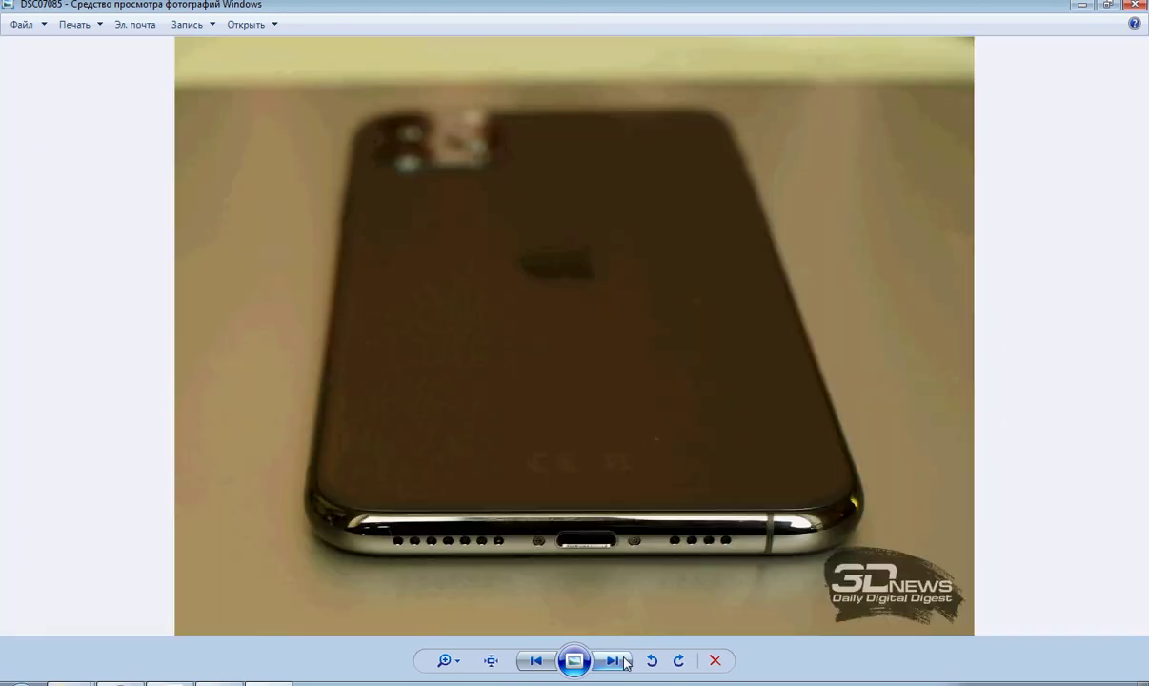
{"action": "scroll", "coordinate": [625, 570], "scroll_direction": "up", "scroll_amount": 5}
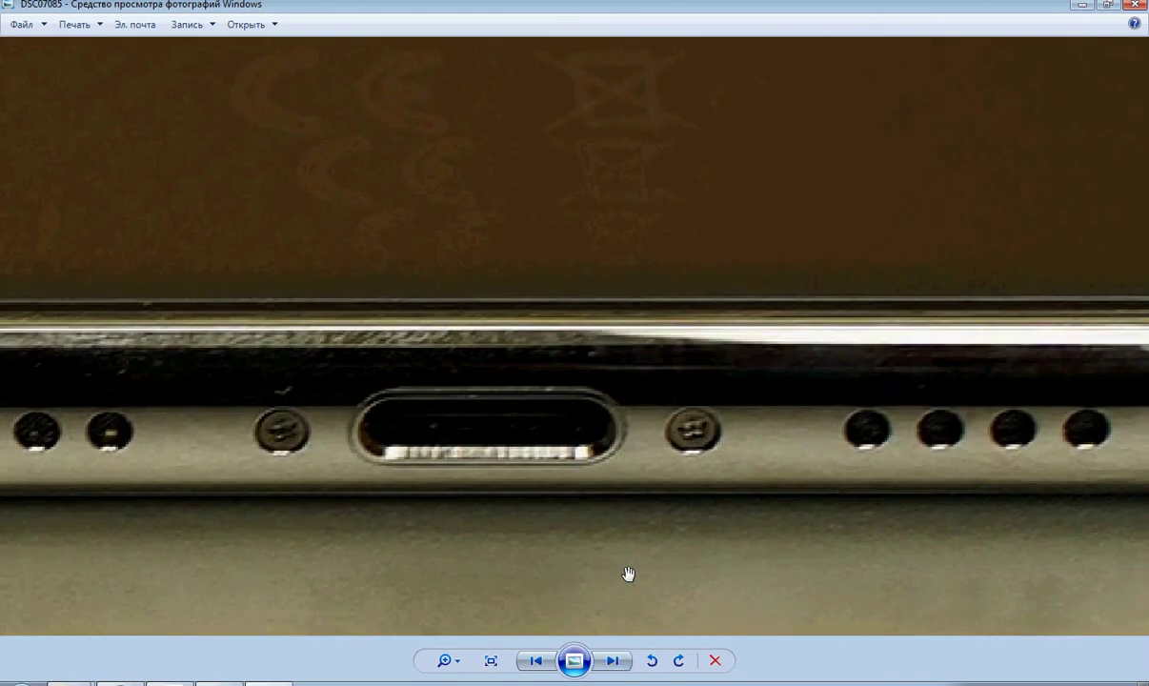
{"action": "scroll", "coordinate": [629, 574], "scroll_direction": "up", "scroll_amount": 2}
{"action": "left_click_drag", "start_coordinate": [626, 516], "coordinate": [654, 537]}
Step: Return to 3ds Max and raise the screw Circle007 by about 0.67 mm, to about Z -147.07 mm
{"action": "key", "text": "alt+Tab"}
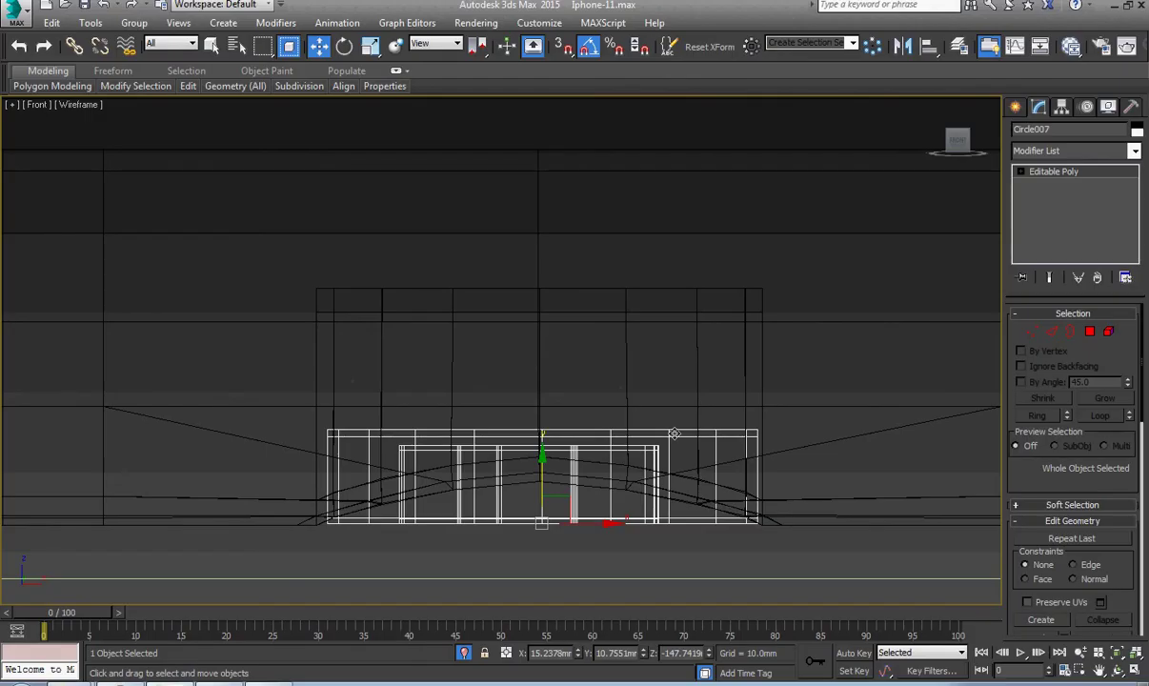
{"action": "middle_click_drag", "start_coordinate": [674, 434], "coordinate": [644, 428]}
{"action": "left_click_drag", "start_coordinate": [513, 479], "coordinate": [524, 411]}
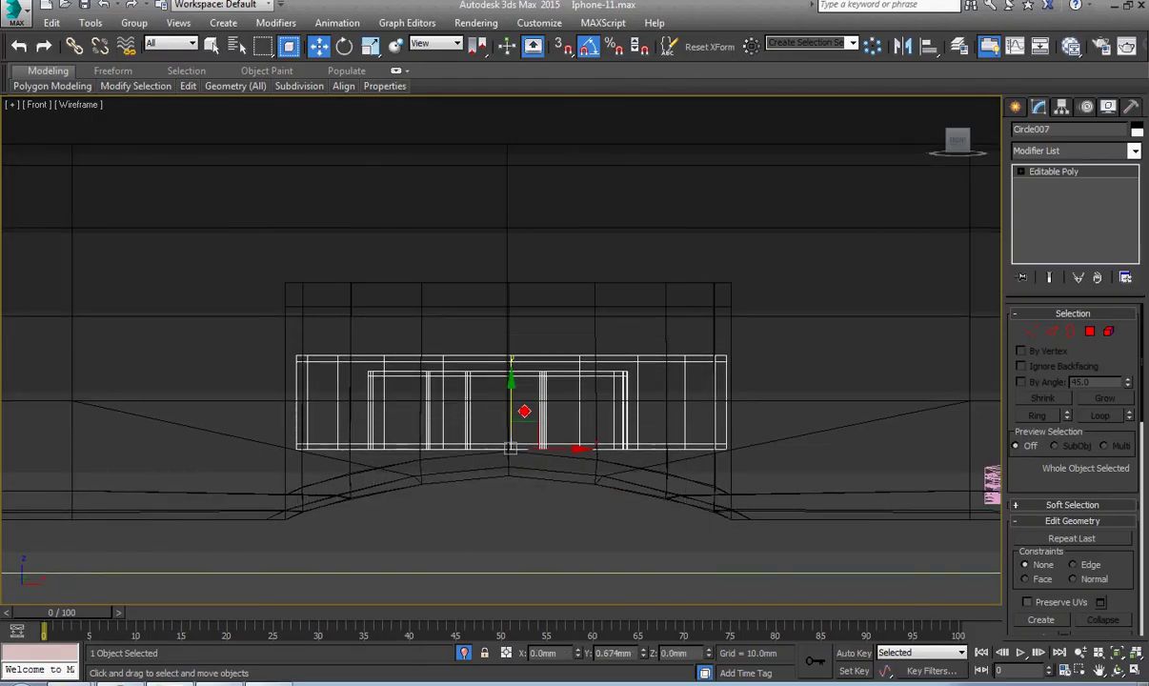
{"action": "scroll", "coordinate": [550, 444], "scroll_direction": "down", "scroll_amount": 5}
{"action": "middle_click_drag", "start_coordinate": [566, 472], "coordinate": [563, 396], "text": "alt"}
{"action": "scroll", "coordinate": [563, 392], "scroll_direction": "up", "scroll_amount": 2}
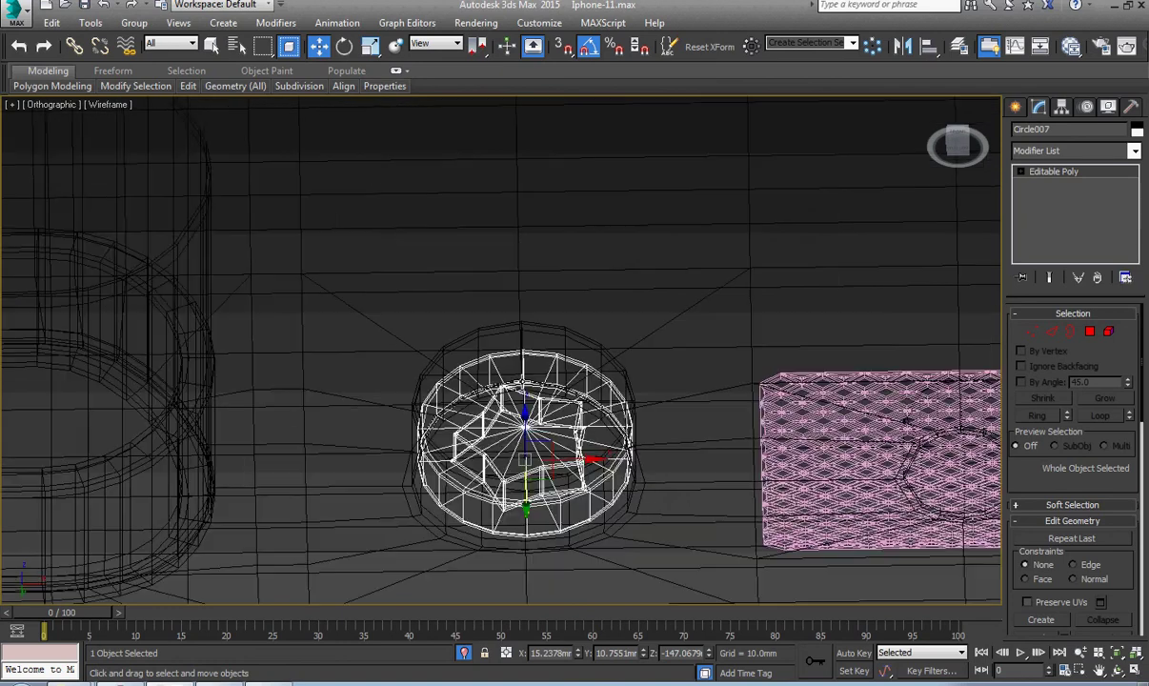
Step: Display the model with Smooth + Highlights shading and examine how the screw sits in its hole beside the charging port
{"action": "left_click", "coordinate": [105, 104]}
{"action": "left_click", "coordinate": [153, 141]}
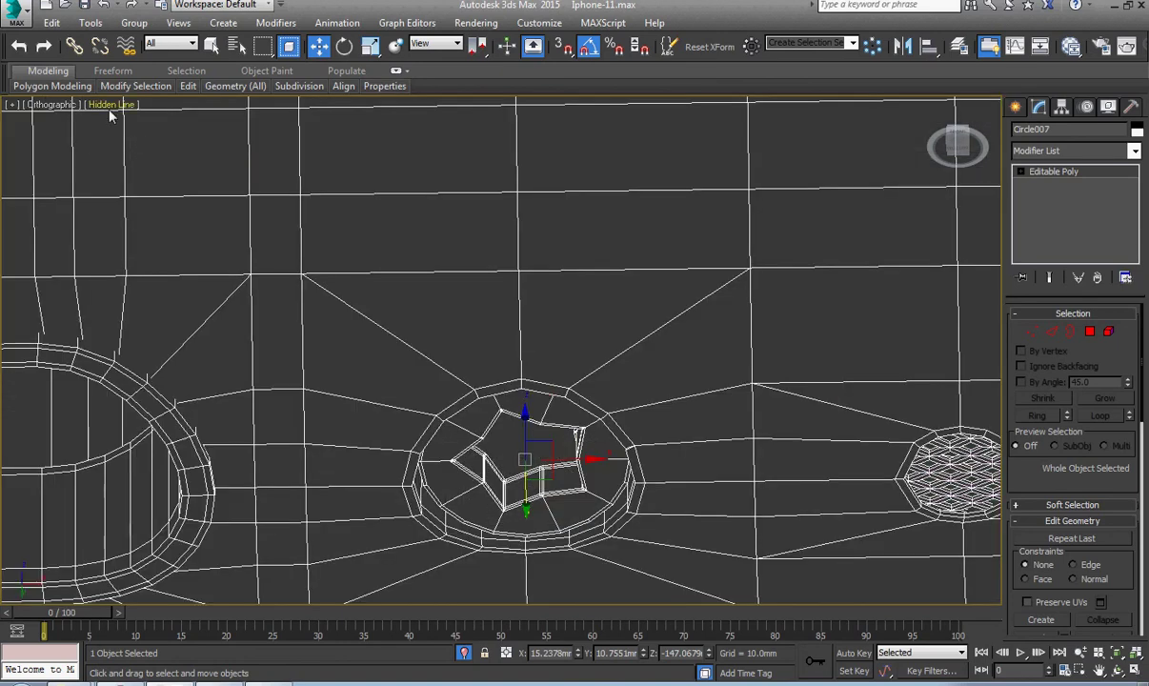
{"action": "left_click", "coordinate": [102, 103]}
{"action": "left_click", "coordinate": [153, 124]}
{"action": "scroll", "coordinate": [579, 483], "scroll_direction": "down", "scroll_amount": 3}
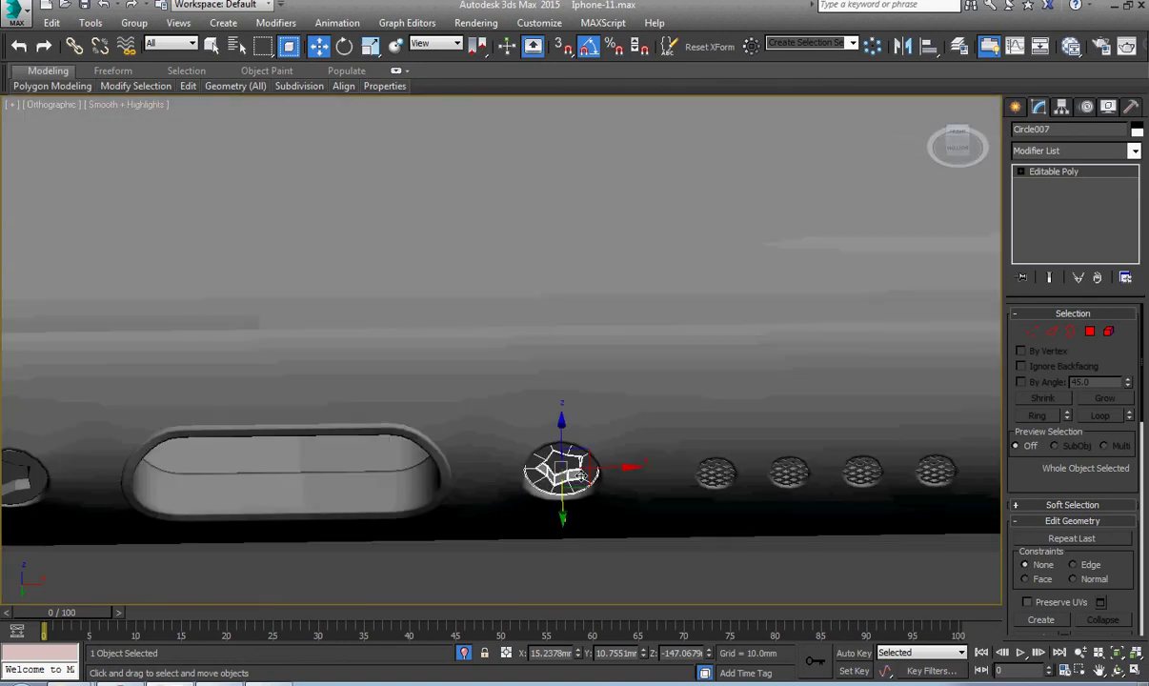
{"action": "scroll", "coordinate": [464, 490], "scroll_direction": "down", "scroll_amount": 1}
{"action": "middle_click_drag", "start_coordinate": [412, 494], "coordinate": [586, 481]}
Step: Return to the front wireframe view and select the screw Circle006 across the charging port to check its height
{"action": "key", "text": "f"}
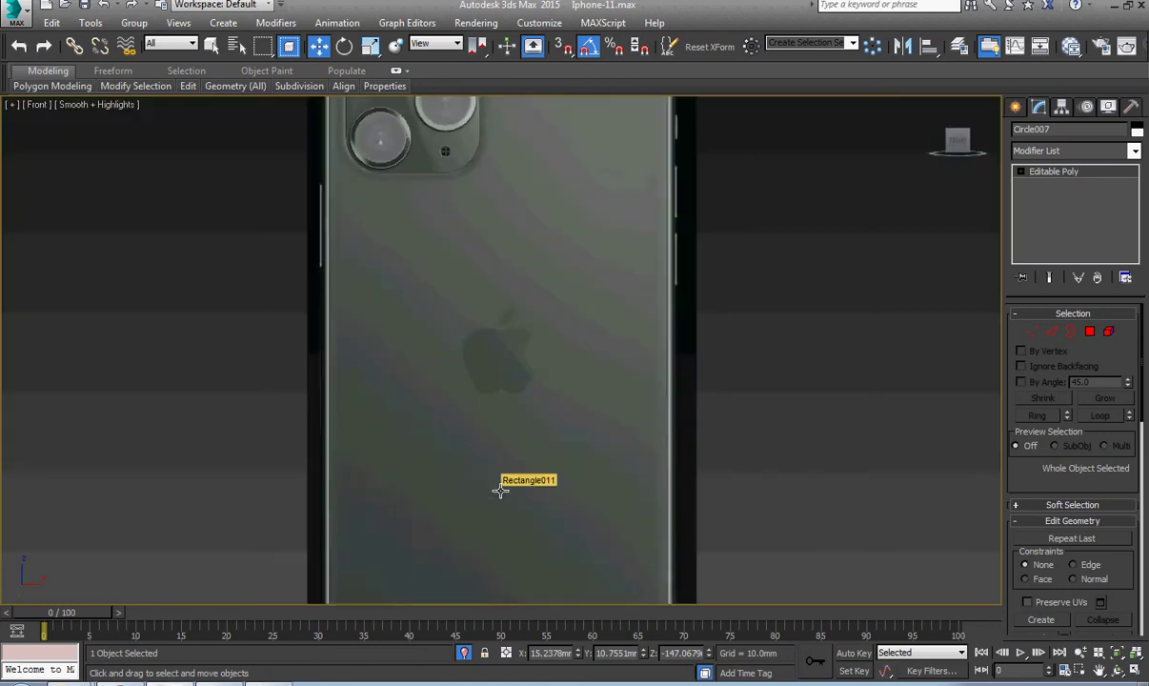
{"action": "key", "text": "z"}
{"action": "scroll", "coordinate": [500, 491], "scroll_direction": "down", "scroll_amount": 4}
{"action": "middle_click_drag", "start_coordinate": [500, 494], "coordinate": [659, 481]}
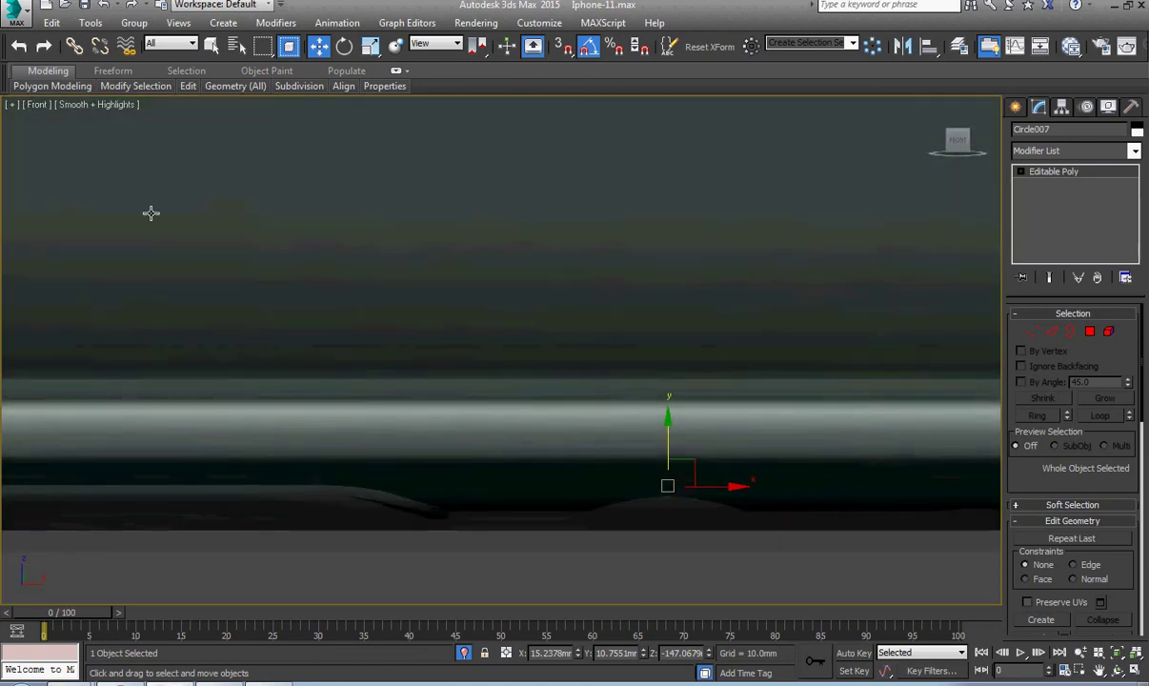
{"action": "left_click", "coordinate": [98, 105]}
{"action": "left_click", "coordinate": [146, 159]}
{"action": "scroll", "coordinate": [265, 412], "scroll_direction": "down", "scroll_amount": 4}
{"action": "mouse_move", "coordinate": [265, 413]}
{"action": "middle_mouse_down"}
{"action": "mouse_move", "coordinate": [246, 396]}
{"action": "mouse_move", "coordinate": [497, 386]}
{"action": "mouse_move", "coordinate": [352, 418]}
{"action": "mouse_move", "coordinate": [391, 428]}
{"action": "middle_mouse_up"}
{"action": "scroll", "coordinate": [252, 409], "scroll_direction": "up", "scroll_amount": 6}
{"action": "scroll", "coordinate": [355, 419], "scroll_direction": "up", "scroll_amount": 2}
{"action": "left_click", "coordinate": [351, 401]}
{"action": "scroll", "coordinate": [332, 374], "scroll_direction": "down", "scroll_amount": 3}
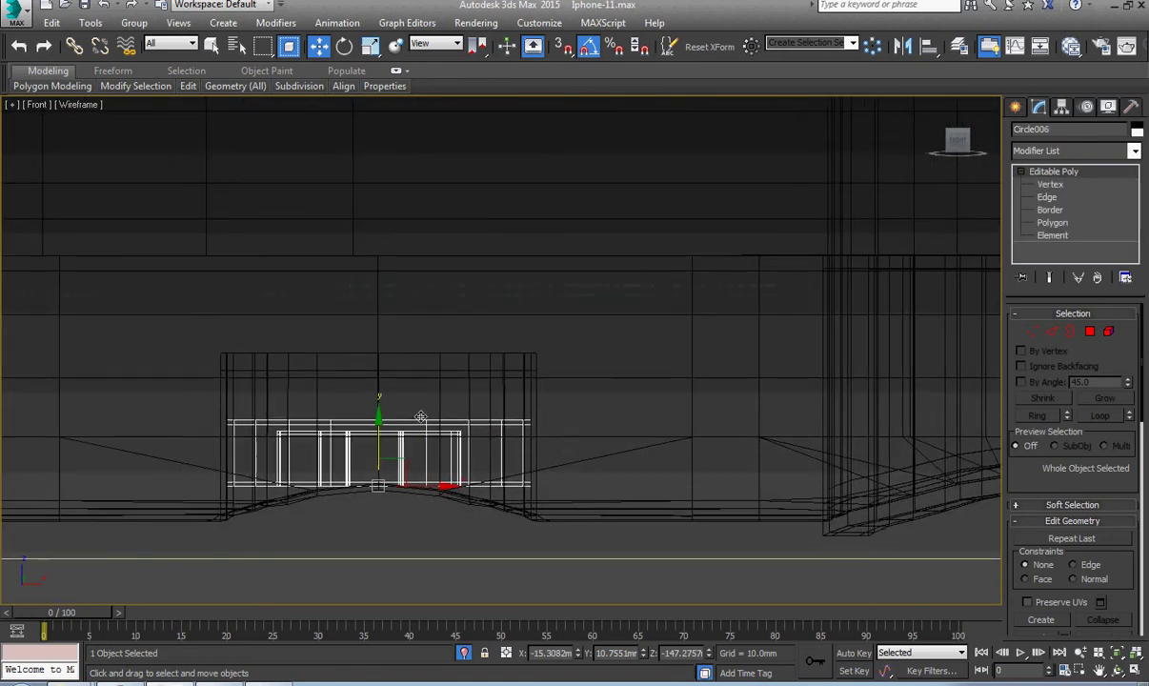
Step: On the phone body Object005, select the edge loops below the rims of the three speaker holes nearest screw Circle006
{"action": "left_click", "coordinate": [438, 360]}
{"action": "scroll", "coordinate": [440, 361], "scroll_direction": "down", "scroll_amount": 5}
{"action": "middle_click_drag", "start_coordinate": [583, 389], "coordinate": [521, 426]}
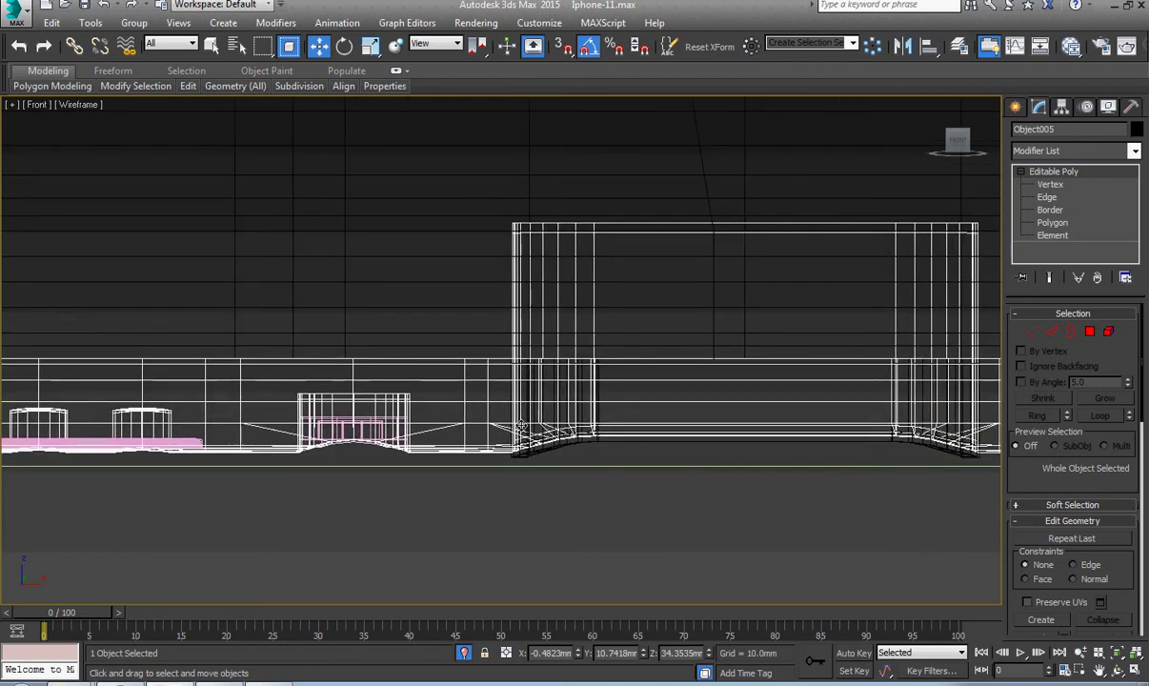
{"action": "scroll", "coordinate": [519, 424], "scroll_direction": "down", "scroll_amount": 6}
{"action": "scroll", "coordinate": [442, 428], "scroll_direction": "up", "scroll_amount": 11}
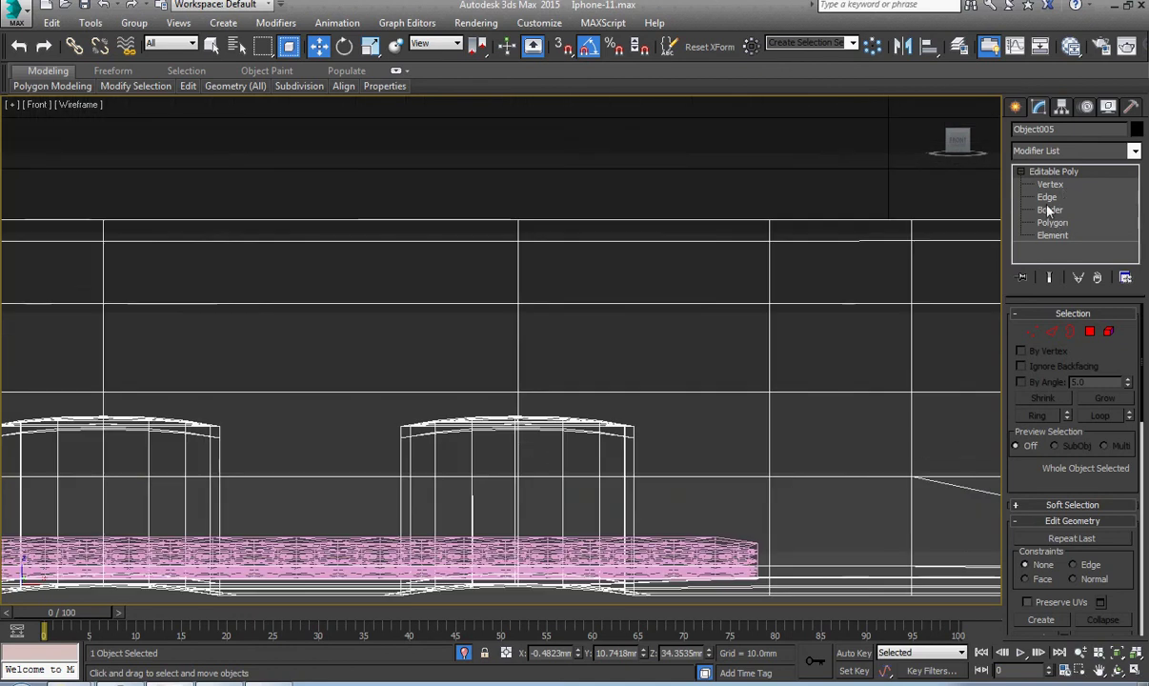
{"action": "left_click", "coordinate": [1047, 199]}
{"action": "double_click", "coordinate": [607, 433]}
{"action": "scroll", "coordinate": [582, 438], "scroll_direction": "up", "scroll_amount": 2}
{"action": "middle_click_drag", "start_coordinate": [161, 456], "coordinate": [850, 434]}
{"action": "double_click", "coordinate": [658, 397], "text": "ctrl"}
{"action": "scroll", "coordinate": [658, 396], "scroll_direction": "down", "scroll_amount": 1}
{"action": "scroll", "coordinate": [348, 422], "scroll_direction": "up", "scroll_amount": 2}
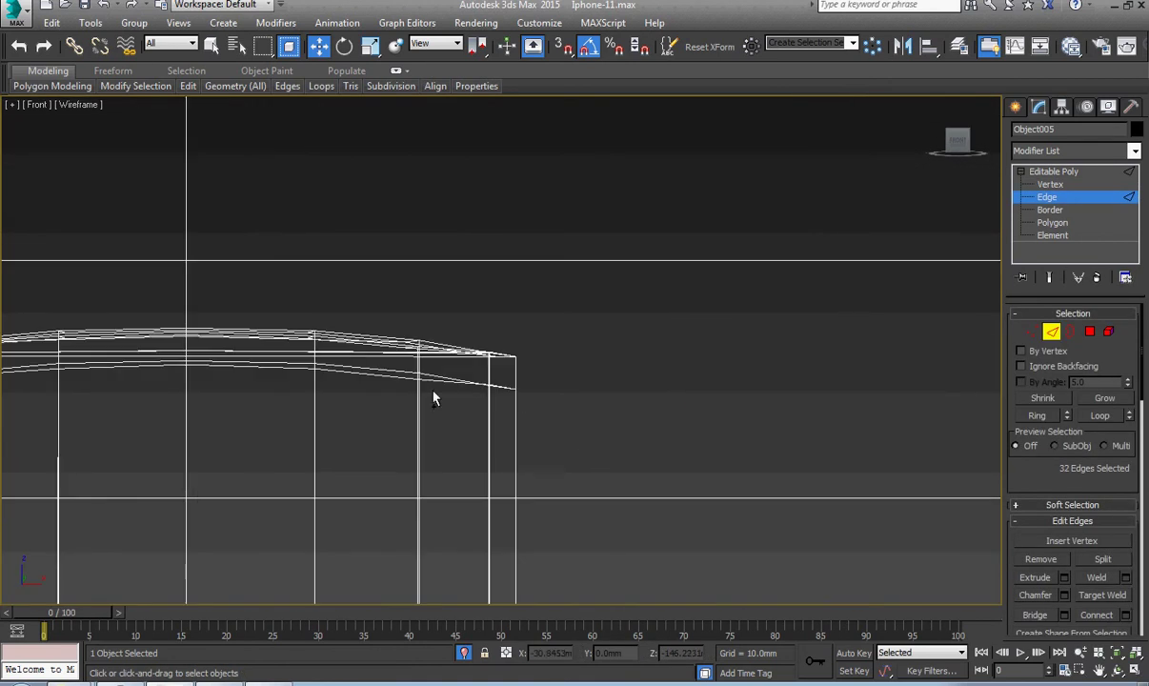
{"action": "double_click", "coordinate": [452, 380], "text": "ctrl"}
Step: Add the edge loops below the rims of the remaining four speaker holes in the seven-hole row to the selection
{"action": "scroll", "coordinate": [410, 398], "scroll_direction": "down", "scroll_amount": 3}
{"action": "scroll", "coordinate": [353, 394], "scroll_direction": "up", "scroll_amount": 2}
{"action": "middle_click_drag", "start_coordinate": [320, 420], "coordinate": [811, 414]}
{"action": "double_click", "coordinate": [481, 398], "text": "ctrl"}
{"action": "scroll", "coordinate": [449, 400], "scroll_direction": "down", "scroll_amount": 2}
{"action": "scroll", "coordinate": [494, 401], "scroll_direction": "up", "scroll_amount": 1}
{"action": "double_click", "coordinate": [513, 400], "text": "ctrl"}
{"action": "scroll", "coordinate": [416, 416], "scroll_direction": "down", "scroll_amount": 2}
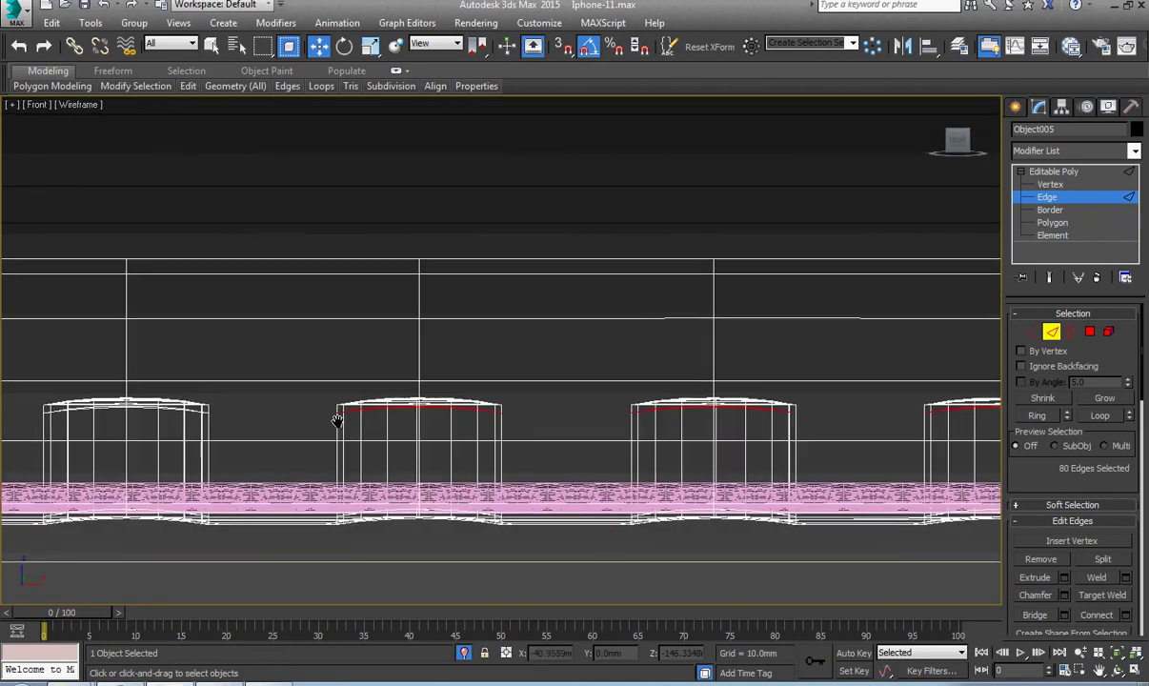
{"action": "middle_click_drag", "start_coordinate": [337, 420], "coordinate": [454, 412]}
{"action": "scroll", "coordinate": [365, 412], "scroll_direction": "up", "scroll_amount": 2}
{"action": "double_click", "coordinate": [247, 397], "text": "ctrl"}
{"action": "scroll", "coordinate": [662, 415], "scroll_direction": "down", "scroll_amount": 3}
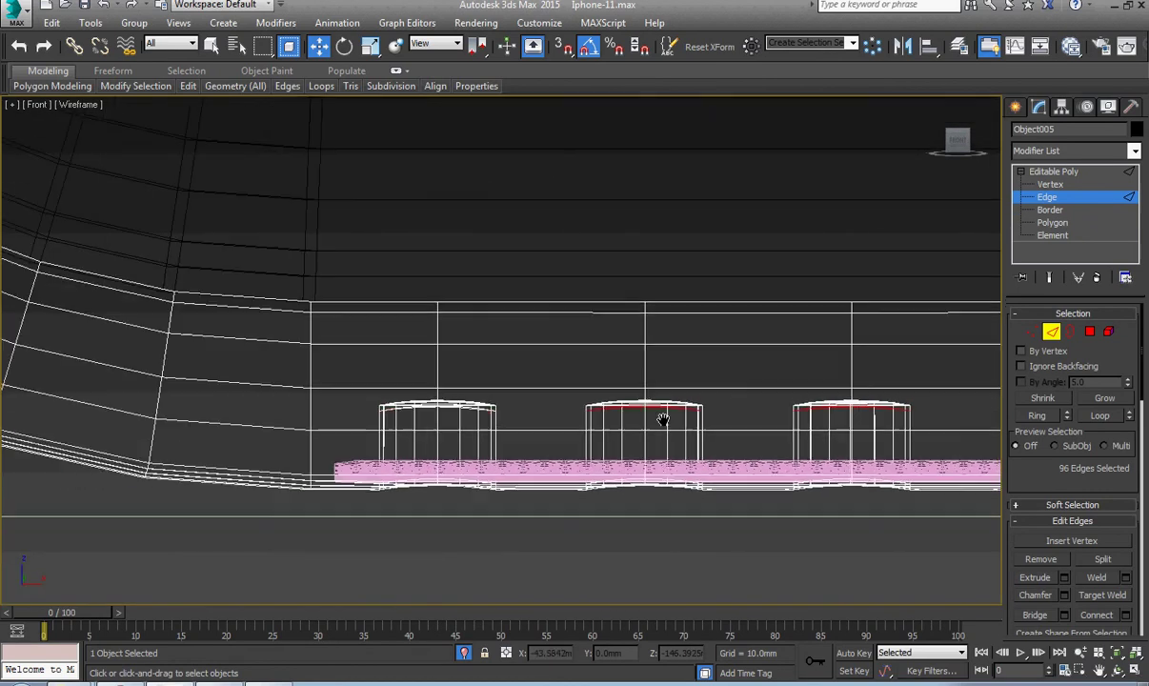
{"action": "scroll", "coordinate": [484, 400], "scroll_direction": "up", "scroll_amount": 3}
{"action": "double_click", "coordinate": [541, 425], "text": "ctrl"}
Step: Make the selected edge loops of all seven speaker holes planar in Y
{"action": "scroll", "coordinate": [654, 447], "scroll_direction": "down", "scroll_amount": 4}
{"action": "middle_click_drag", "start_coordinate": [654, 448], "coordinate": [394, 394]}
{"action": "scroll", "coordinate": [646, 438], "scroll_direction": "up", "scroll_amount": 2}
{"action": "middle_click_drag", "start_coordinate": [646, 439], "coordinate": [590, 428]}
{"action": "scroll", "coordinate": [1089, 426], "scroll_direction": "down", "scroll_amount": 9}
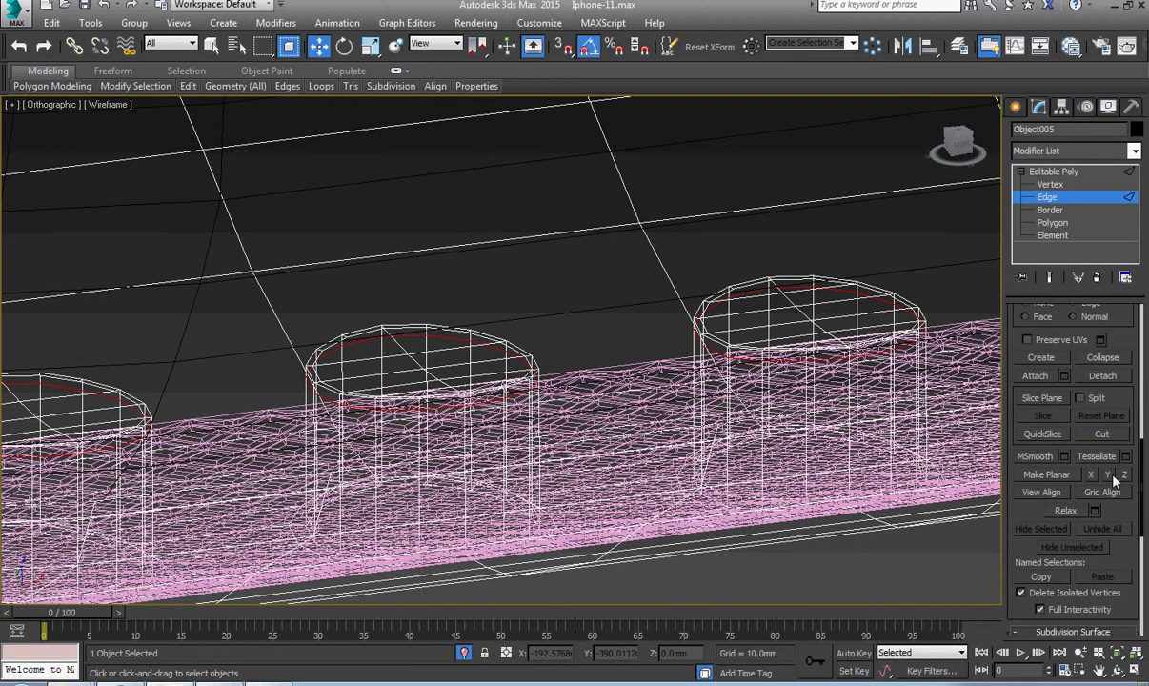
{"action": "scroll", "coordinate": [598, 416], "scroll_direction": "down", "scroll_amount": 5}
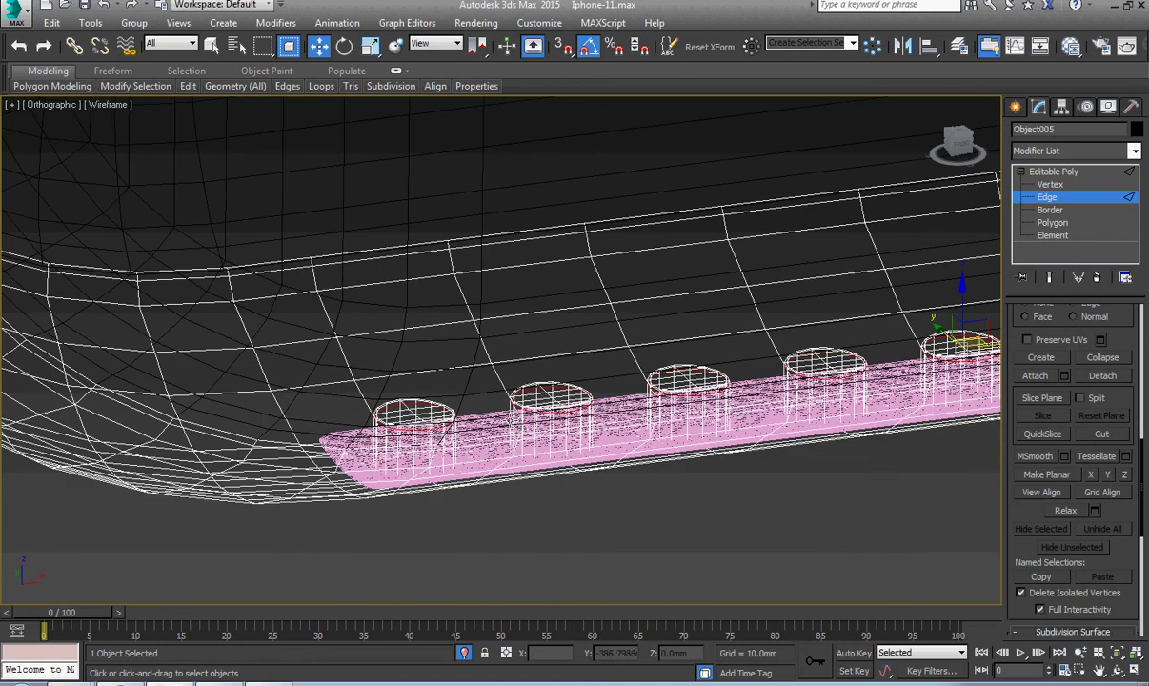
Step: In the front view, select the top rim vertices of the third speaker hole from the screw and make them planar in Y
{"action": "key", "text": "t"}
{"action": "key", "text": "f"}
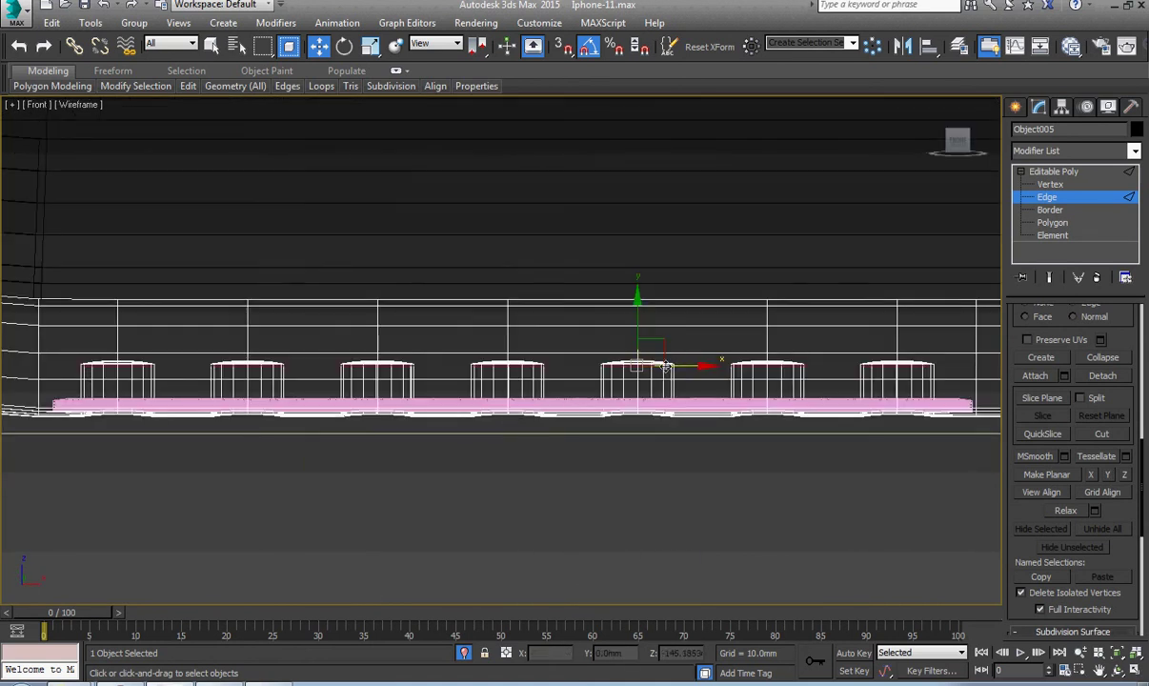
{"action": "scroll", "coordinate": [664, 365], "scroll_direction": "up", "scroll_amount": 10}
{"action": "key", "text": "1"}
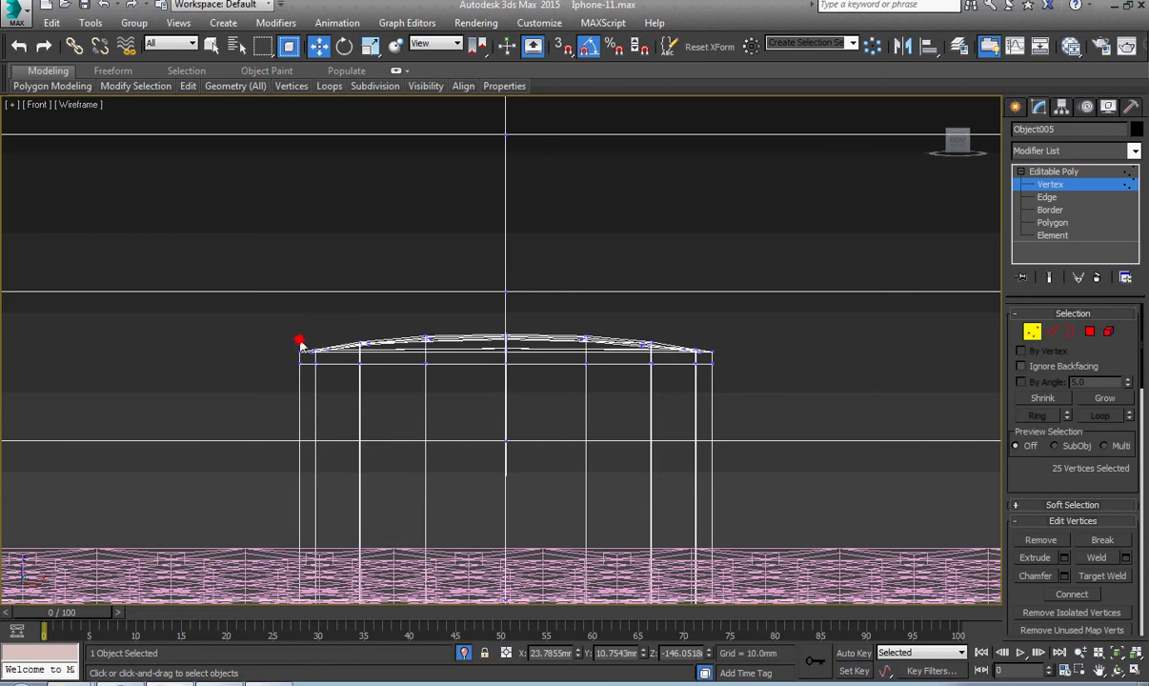
{"action": "left_click_drag", "start_coordinate": [301, 341], "coordinate": [275, 354]}
{"action": "scroll", "coordinate": [1057, 446], "scroll_direction": "down", "scroll_amount": 3}
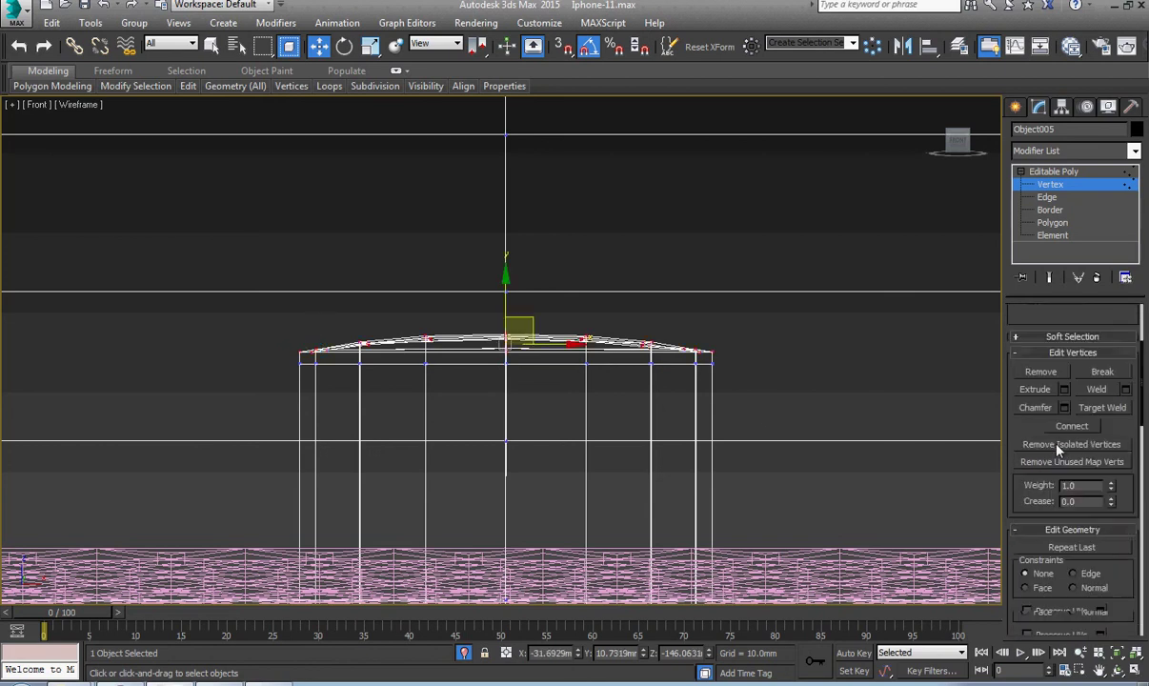
{"action": "scroll", "coordinate": [1057, 459], "scroll_direction": "down", "scroll_amount": 6}
{"action": "left_click", "coordinate": [1104, 462]}
Step: Select the top rim vertices of the fourth speaker hole from the screw and make them planar in Y
{"action": "scroll", "coordinate": [561, 413], "scroll_direction": "down", "scroll_amount": 4}
{"action": "middle_click_drag", "start_coordinate": [522, 417], "coordinate": [803, 466]}
{"action": "scroll", "coordinate": [551, 423], "scroll_direction": "up", "scroll_amount": 6}
{"action": "left_click_drag", "start_coordinate": [759, 365], "coordinate": [94, 414]}
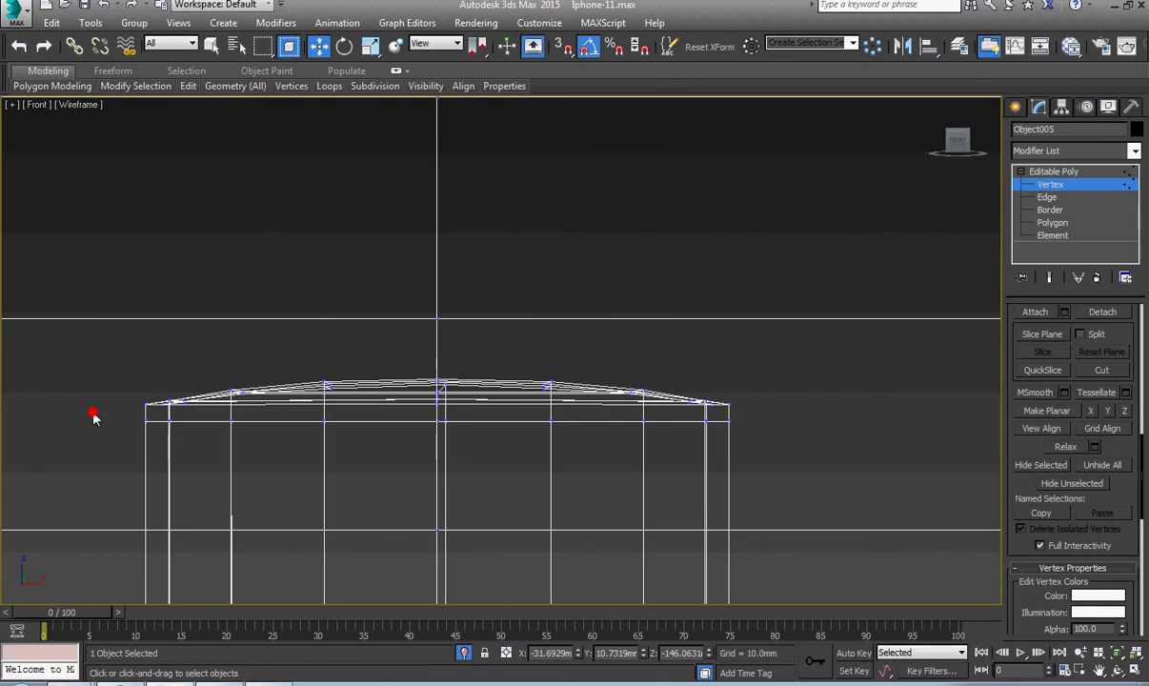
{"action": "left_click", "coordinate": [1107, 411]}
Step: Select the top rim vertices of the fifth speaker hole from the screw and make them planar in Y
{"action": "scroll", "coordinate": [1107, 415], "scroll_direction": "down", "scroll_amount": 1}
{"action": "scroll", "coordinate": [625, 420], "scroll_direction": "down", "scroll_amount": 5}
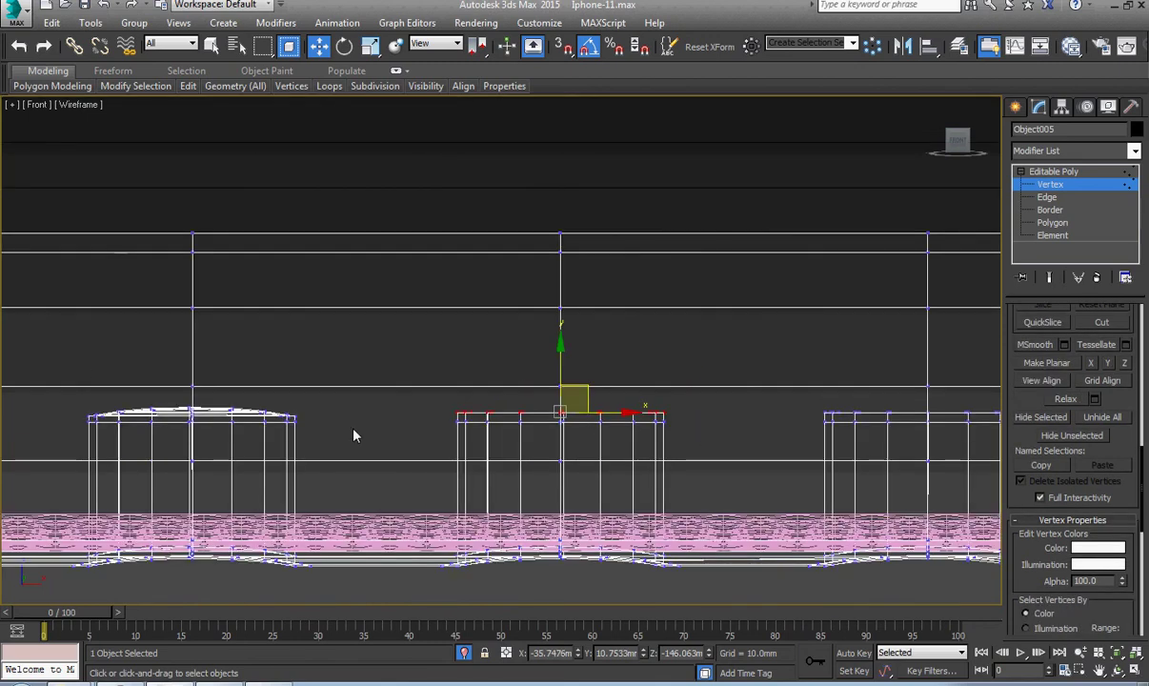
{"action": "scroll", "coordinate": [259, 423], "scroll_direction": "up", "scroll_amount": 3}
{"action": "middle_click_drag", "start_coordinate": [259, 423], "coordinate": [718, 449]}
{"action": "left_click_drag", "start_coordinate": [840, 408], "coordinate": [353, 439]}
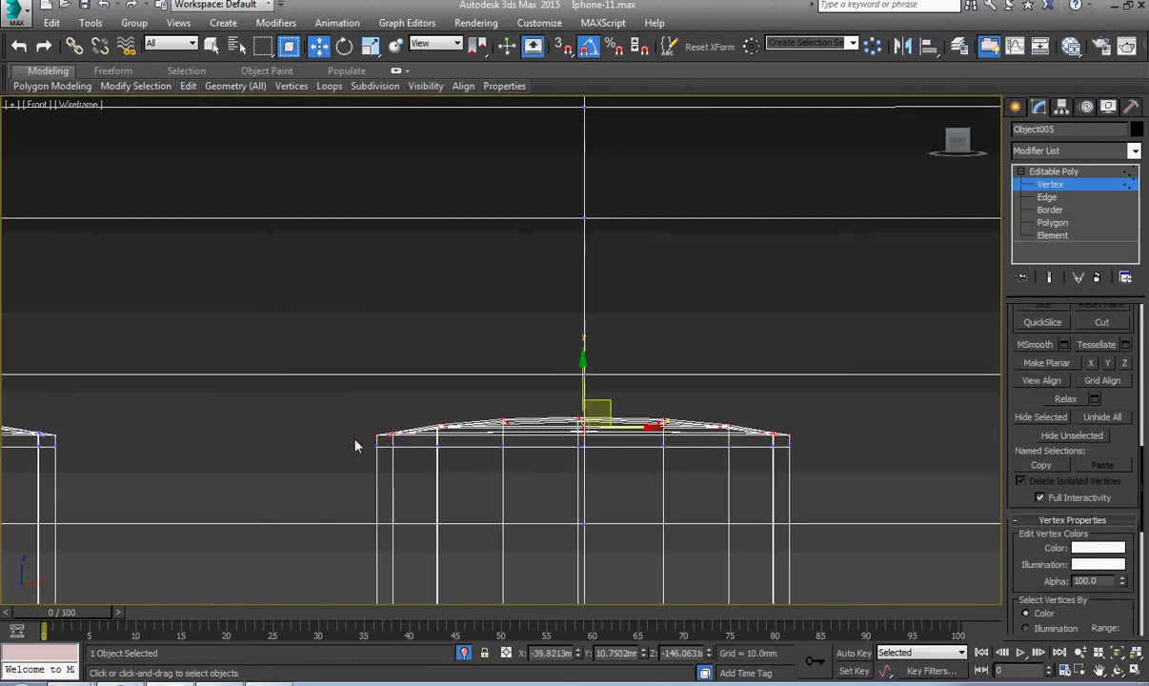
{"action": "left_click", "coordinate": [1108, 365]}
Step: Select the top rim vertices of the last two speaker holes near the phone's corner together and make them planar in Y
{"action": "scroll", "coordinate": [553, 470], "scroll_direction": "down", "scroll_amount": 3}
{"action": "middle_click_drag", "start_coordinate": [422, 466], "coordinate": [756, 466]}
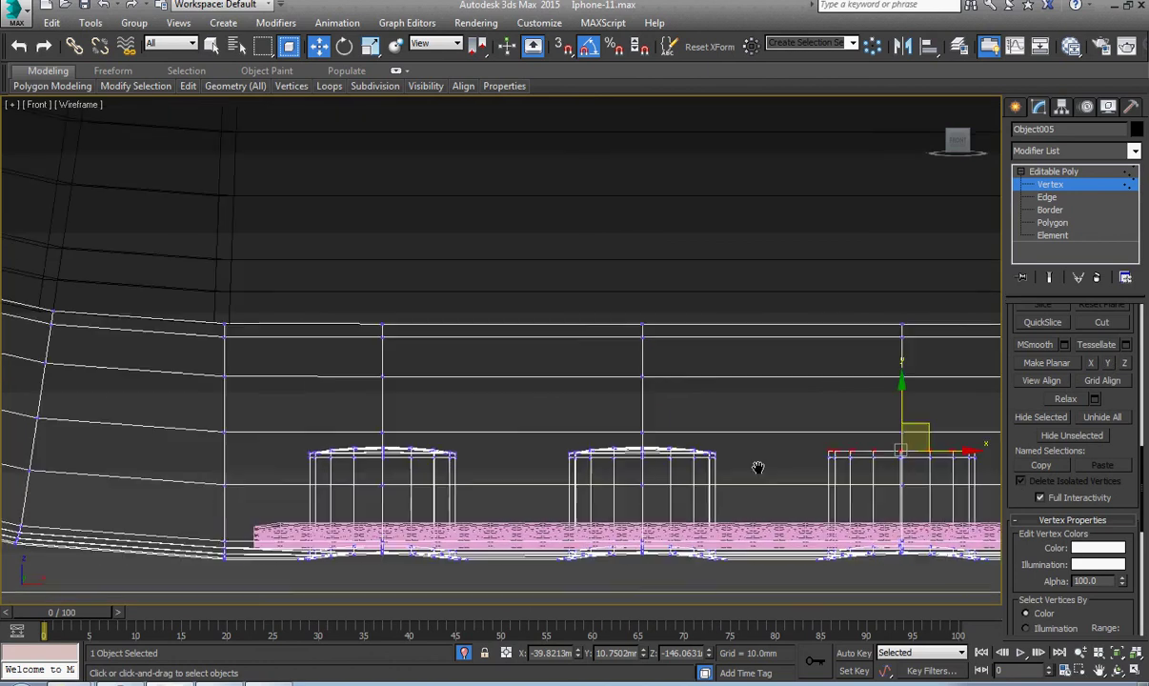
{"action": "scroll", "coordinate": [677, 457], "scroll_direction": "up", "scroll_amount": 4}
{"action": "scroll", "coordinate": [273, 467], "scroll_direction": "down", "scroll_amount": 3}
{"action": "middle_click_drag", "start_coordinate": [272, 467], "coordinate": [791, 480]}
{"action": "scroll", "coordinate": [564, 479], "scroll_direction": "up", "scroll_amount": 3}
{"action": "left_click_drag", "start_coordinate": [557, 404], "coordinate": [115, 461], "text": "ctrl"}
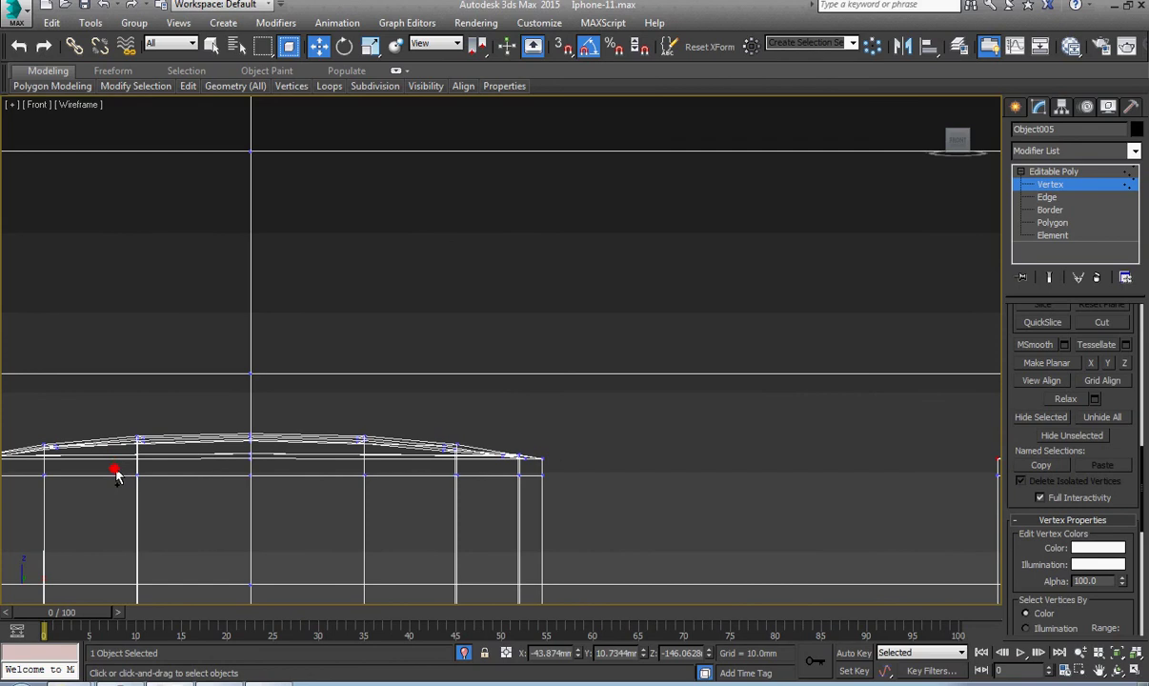
{"action": "middle_click_drag", "start_coordinate": [116, 474], "coordinate": [592, 467]}
{"action": "scroll", "coordinate": [591, 467], "scroll_direction": "down", "scroll_amount": 3}
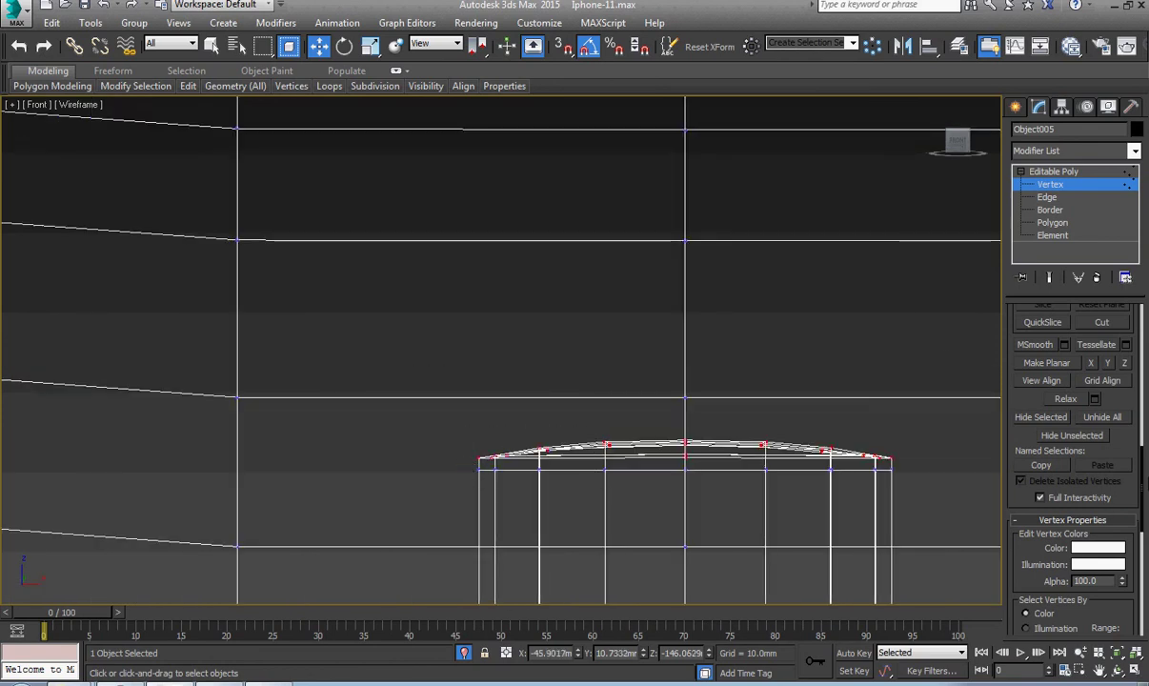
{"action": "key", "text": "z"}
{"action": "left_click", "coordinate": [1108, 366]}
Step: Leave vertex editing and isolate the phone body Object005 to inspect its row of speaker holes
{"action": "scroll", "coordinate": [703, 445], "scroll_direction": "down", "scroll_amount": 5}
{"action": "middle_click_drag", "start_coordinate": [703, 448], "coordinate": [488, 541], "text": "alt"}
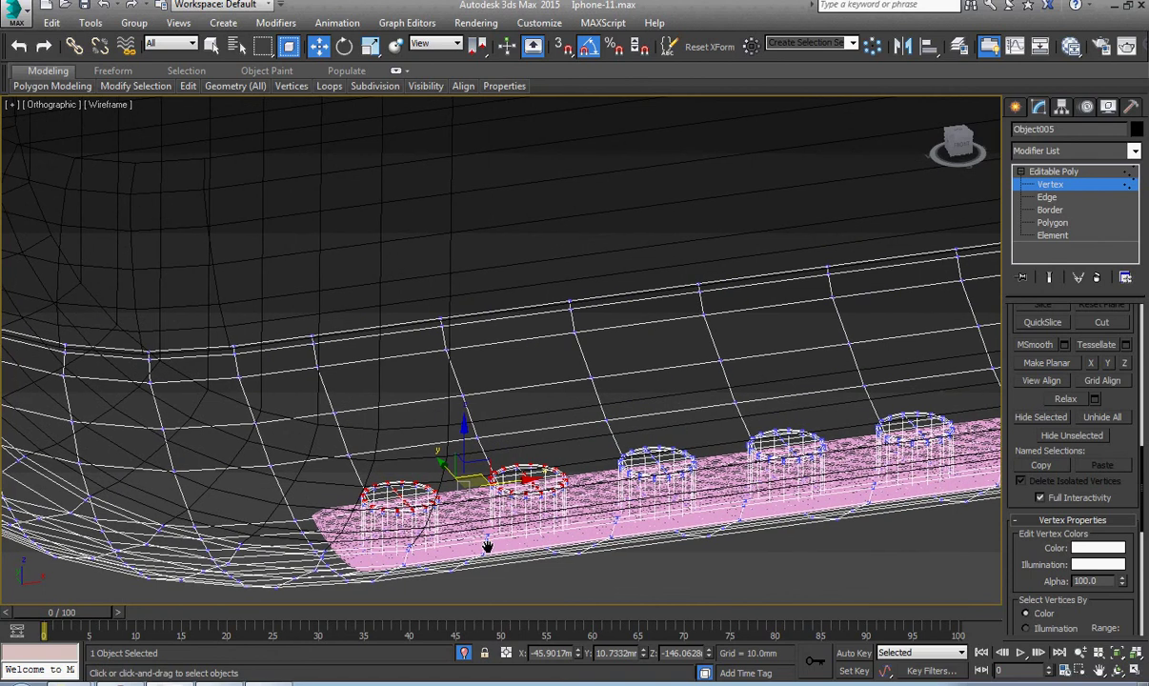
{"action": "left_click", "coordinate": [1065, 173]}
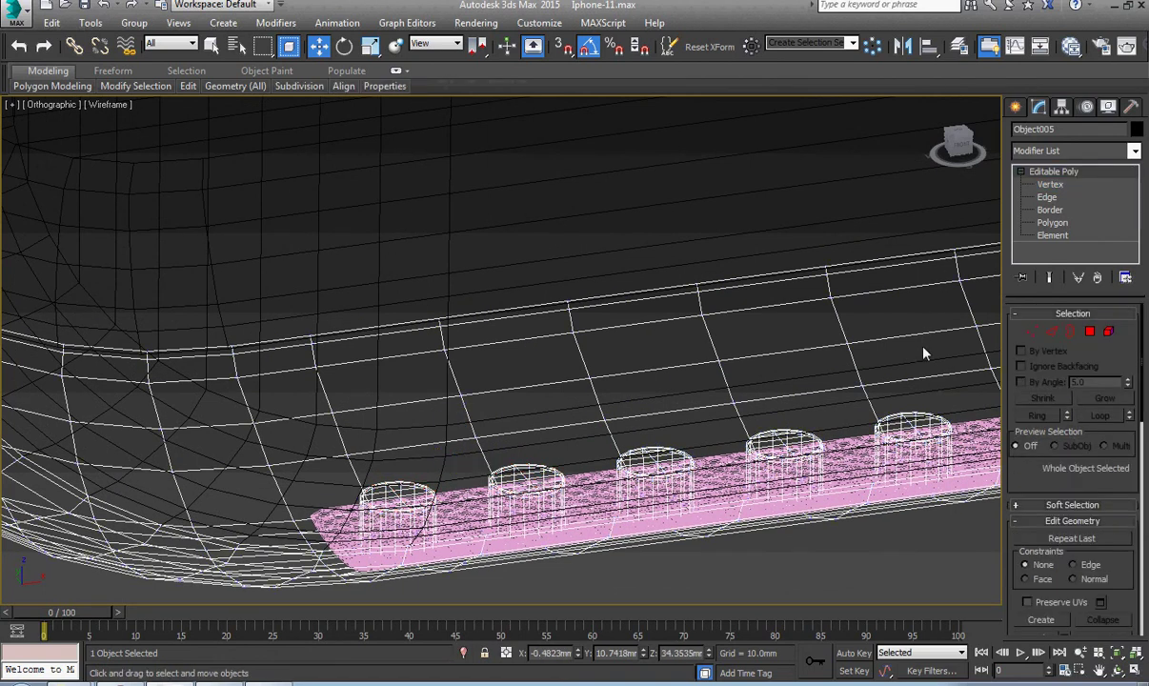
{"action": "key", "text": "alt+q"}
{"action": "middle_click_drag", "start_coordinate": [641, 498], "coordinate": [603, 378]}
{"action": "scroll", "coordinate": [457, 436], "scroll_direction": "up", "scroll_amount": 5}
{"action": "scroll", "coordinate": [513, 392], "scroll_direction": "up", "scroll_amount": 5}
{"action": "middle_click_drag", "start_coordinate": [495, 348], "coordinate": [827, 394]}
{"action": "scroll", "coordinate": [602, 466], "scroll_direction": "up", "scroll_amount": 3}
{"action": "middle_click_drag", "start_coordinate": [601, 468], "coordinate": [871, 442]}
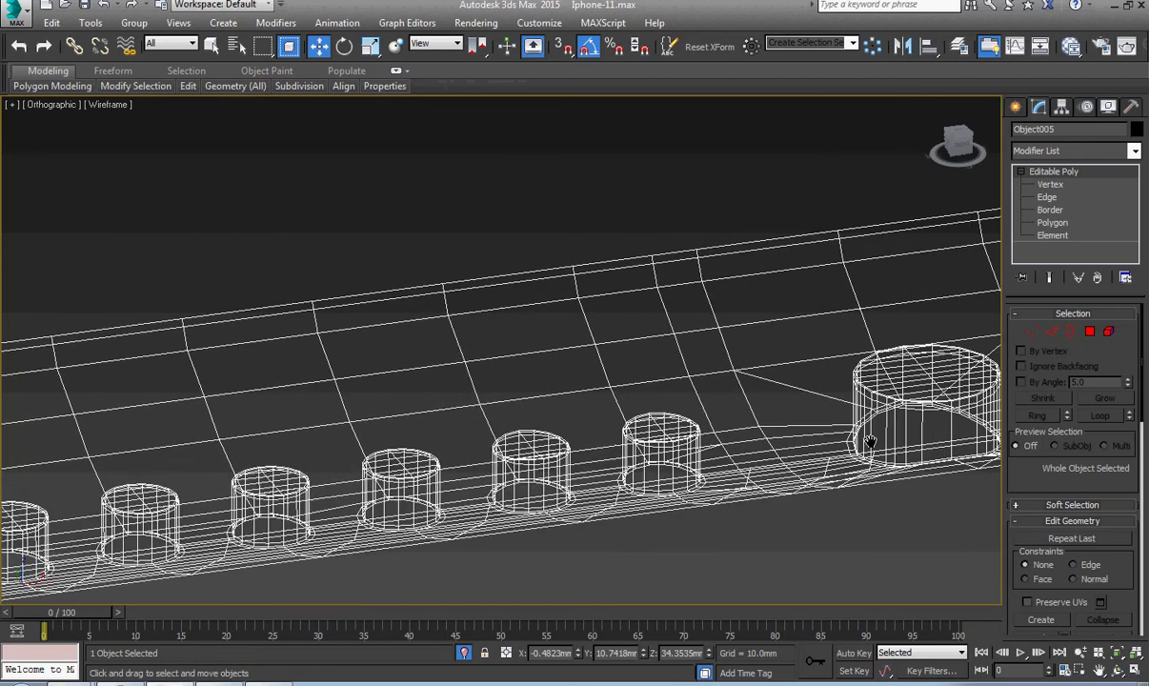
Step: Set the viewport shading to Smooth + Highlights and zoom in on the speaker hole nearest the screw hole
{"action": "left_click", "coordinate": [112, 108]}
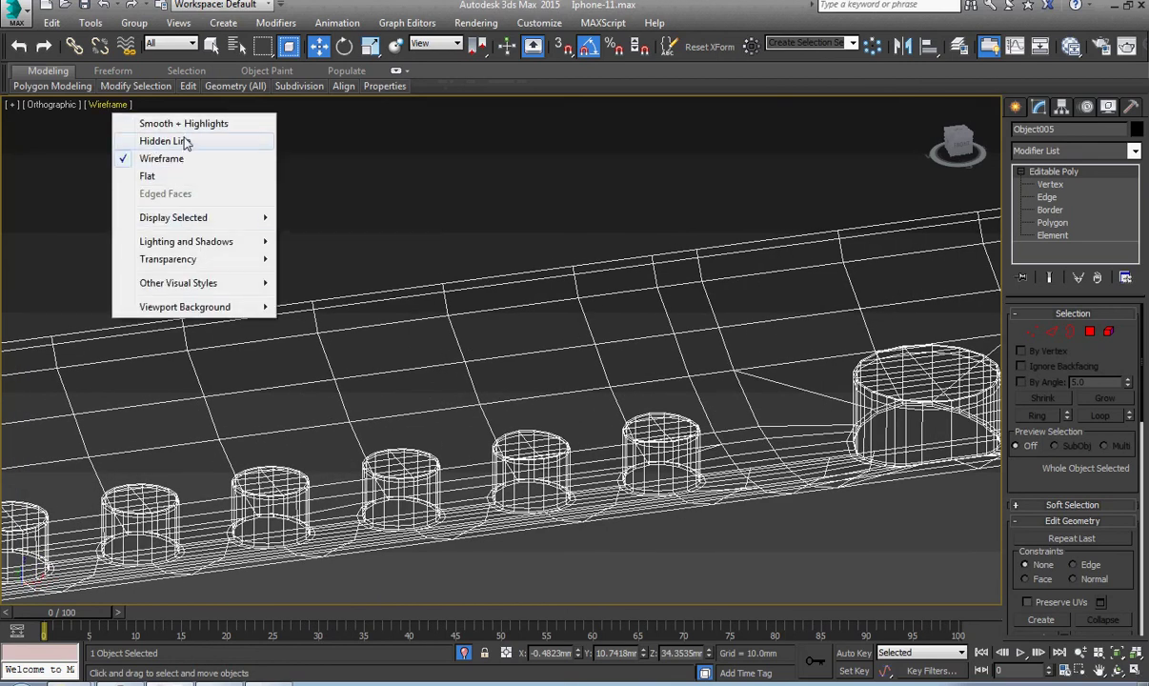
{"action": "left_click", "coordinate": [183, 125]}
{"action": "left_click", "coordinate": [145, 105]}
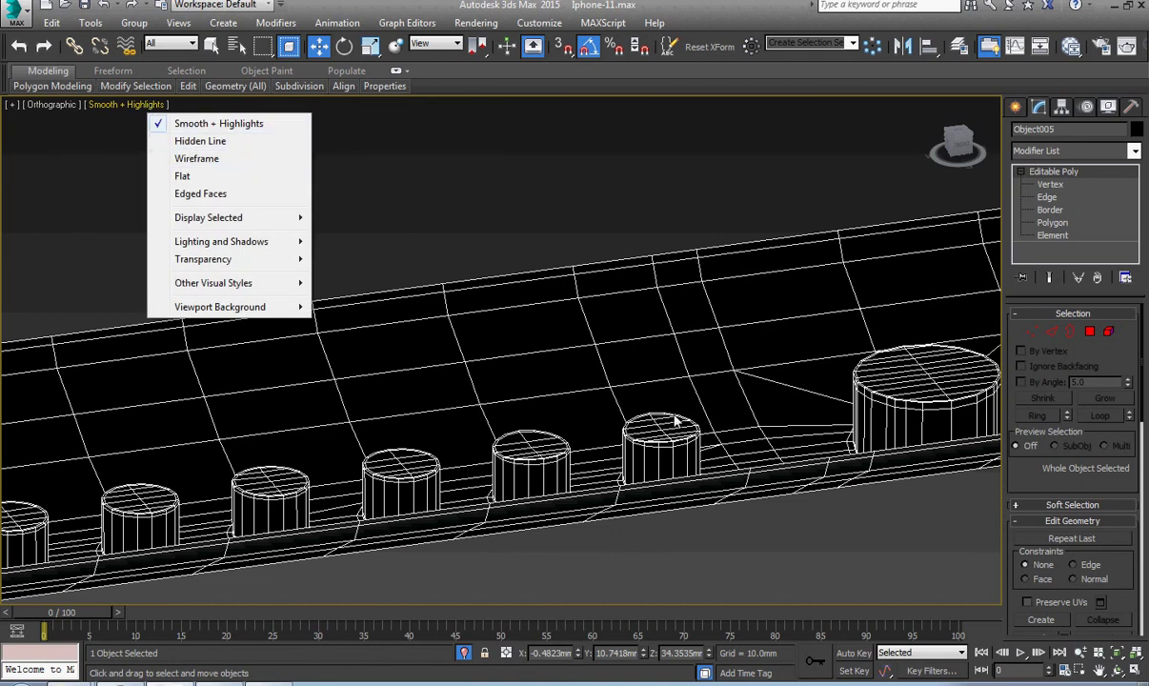
{"action": "left_click", "coordinate": [585, 242]}
{"action": "left_click", "coordinate": [603, 288]}
{"action": "scroll", "coordinate": [667, 466], "scroll_direction": "up", "scroll_amount": 5}
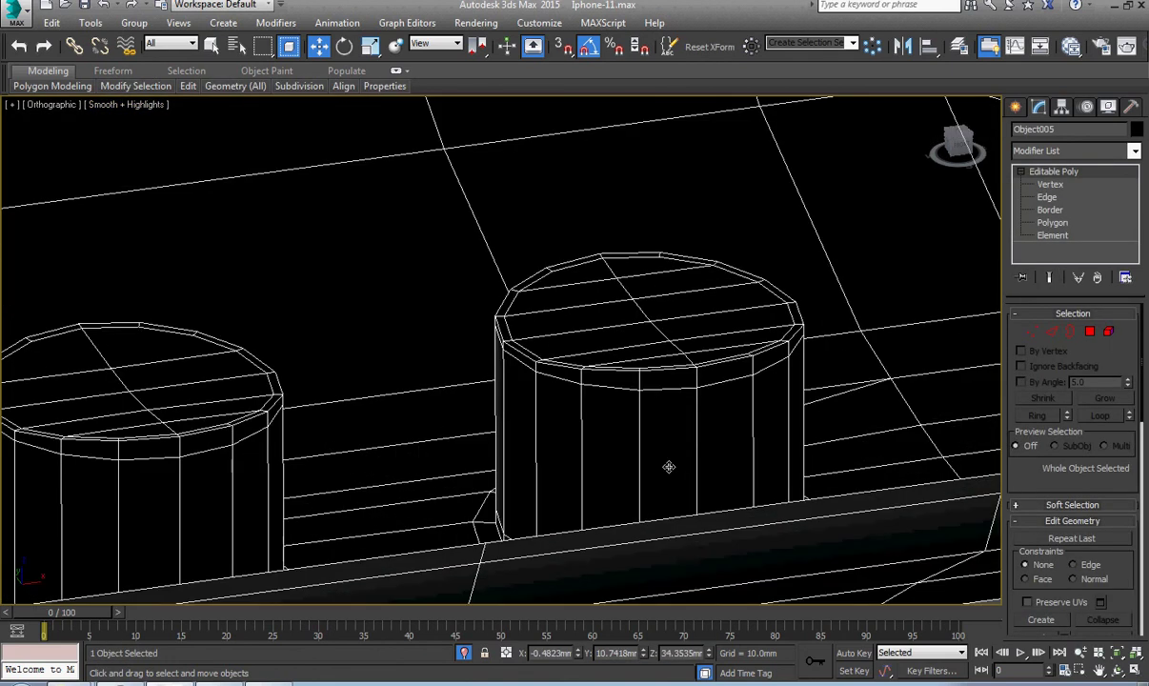
{"action": "middle_click_drag", "start_coordinate": [674, 413], "coordinate": [663, 452]}
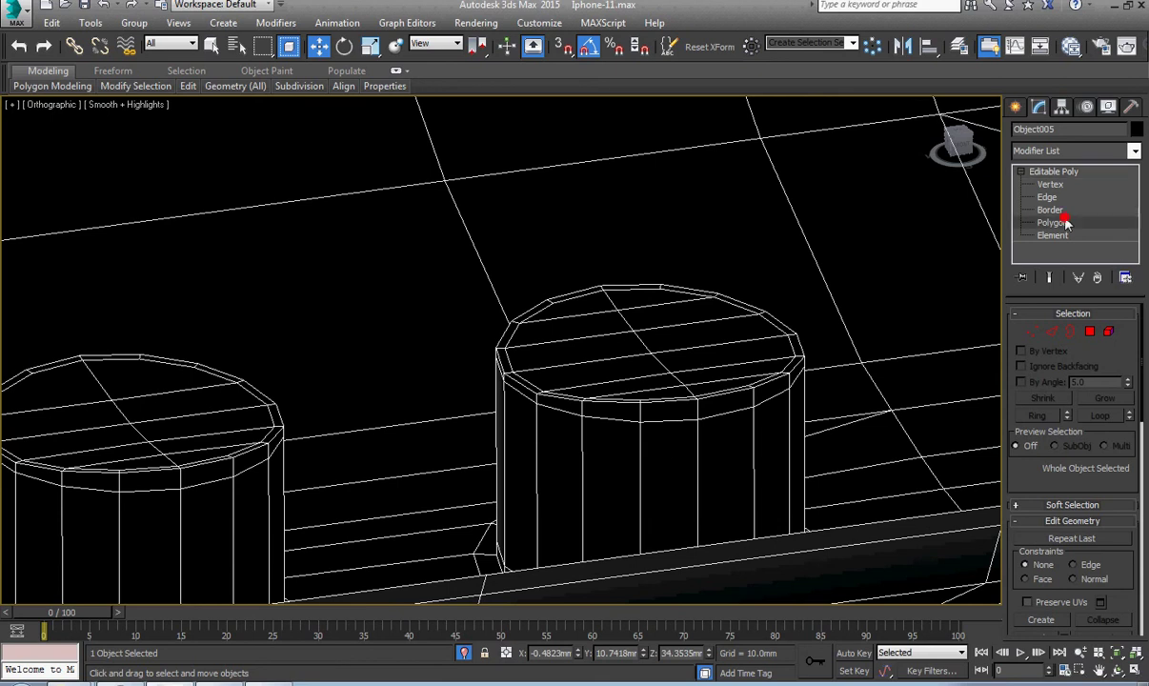
Step: Try to select the cap polygons of the speaker hole nearest the screw hole with Ignore Backfacing and By Angle 5.0
{"action": "left_click", "coordinate": [1052, 222]}
{"action": "left_click", "coordinate": [727, 355]}
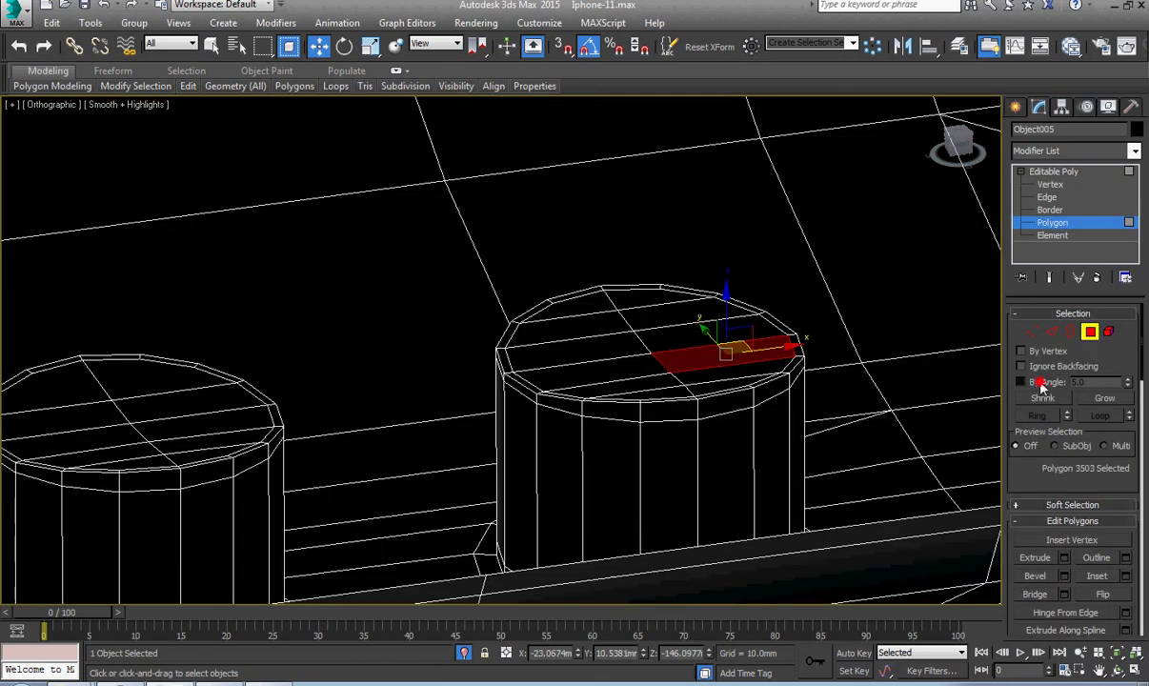
{"action": "left_click", "coordinate": [738, 366]}
{"action": "left_click", "coordinate": [682, 371]}
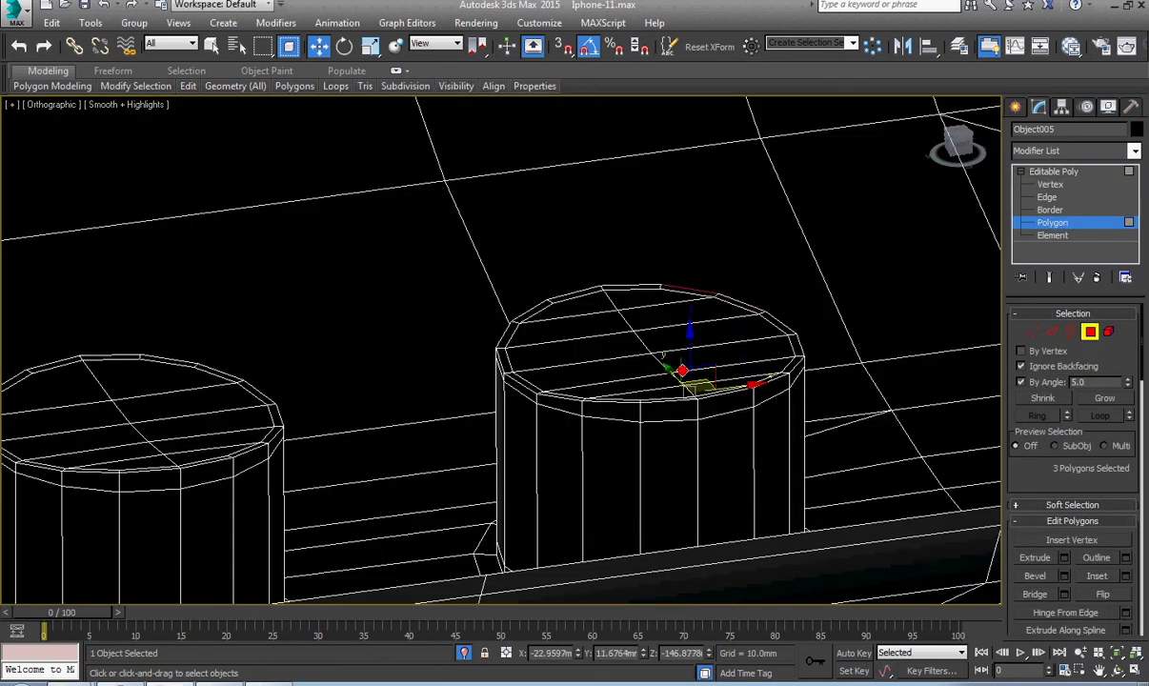
{"action": "scroll", "coordinate": [610, 383], "scroll_direction": "down", "scroll_amount": 4}
{"action": "middle_click_drag", "start_coordinate": [429, 407], "coordinate": [644, 375]}
{"action": "scroll", "coordinate": [283, 455], "scroll_direction": "up", "scroll_amount": 1}
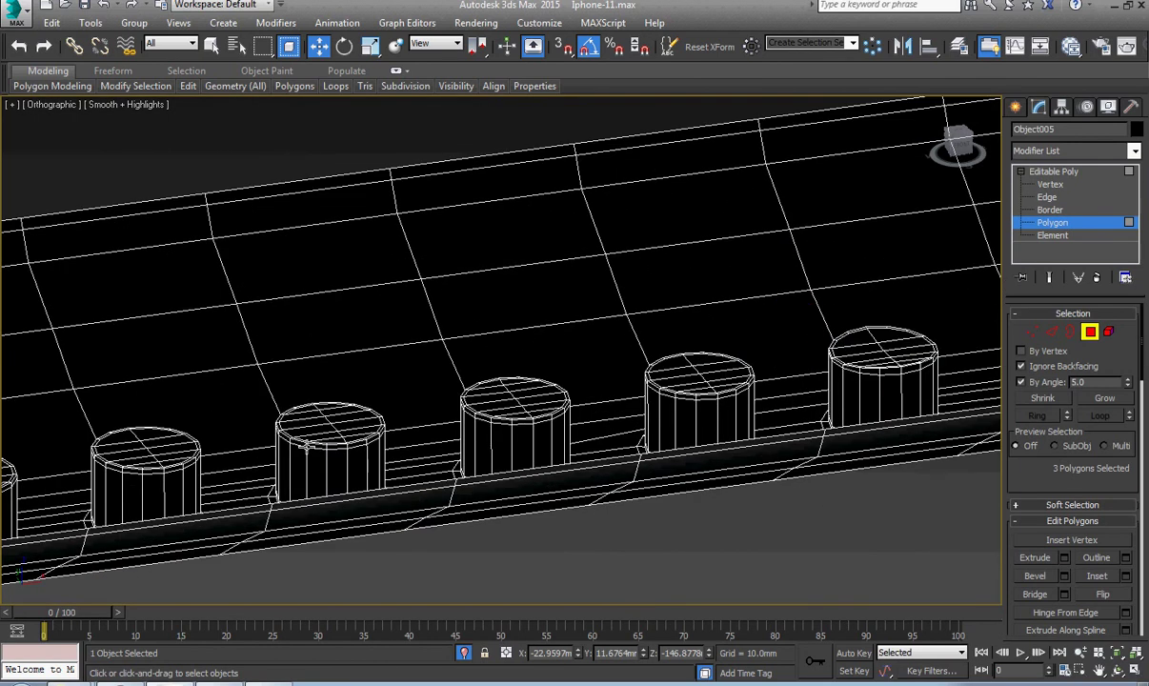
{"action": "middle_click_drag", "start_coordinate": [107, 488], "coordinate": [734, 398]}
{"action": "left_click", "coordinate": [1060, 175]}
Step: Show the phone body from the front in wireframe and frame the speaker holes beside the screw hole
{"action": "middle_click_drag", "start_coordinate": [576, 394], "coordinate": [493, 435]}
{"action": "key", "text": "f"}
{"action": "key", "text": "z"}
{"action": "scroll", "coordinate": [507, 492], "scroll_direction": "up", "scroll_amount": 10}
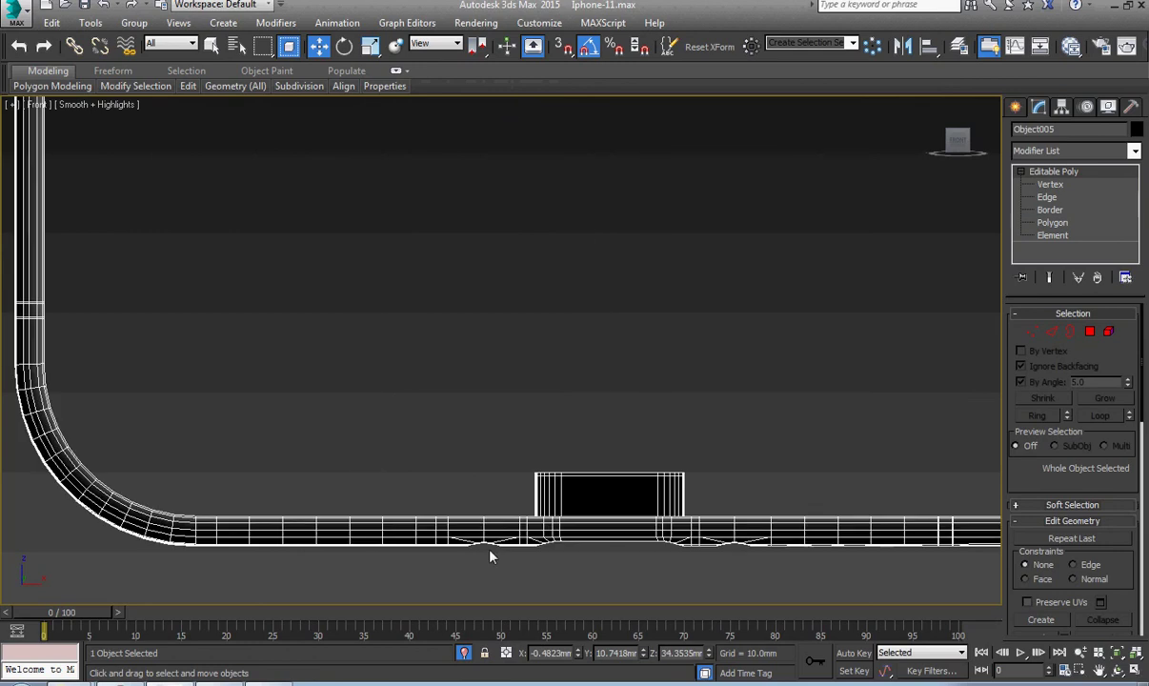
{"action": "left_click", "coordinate": [132, 106]}
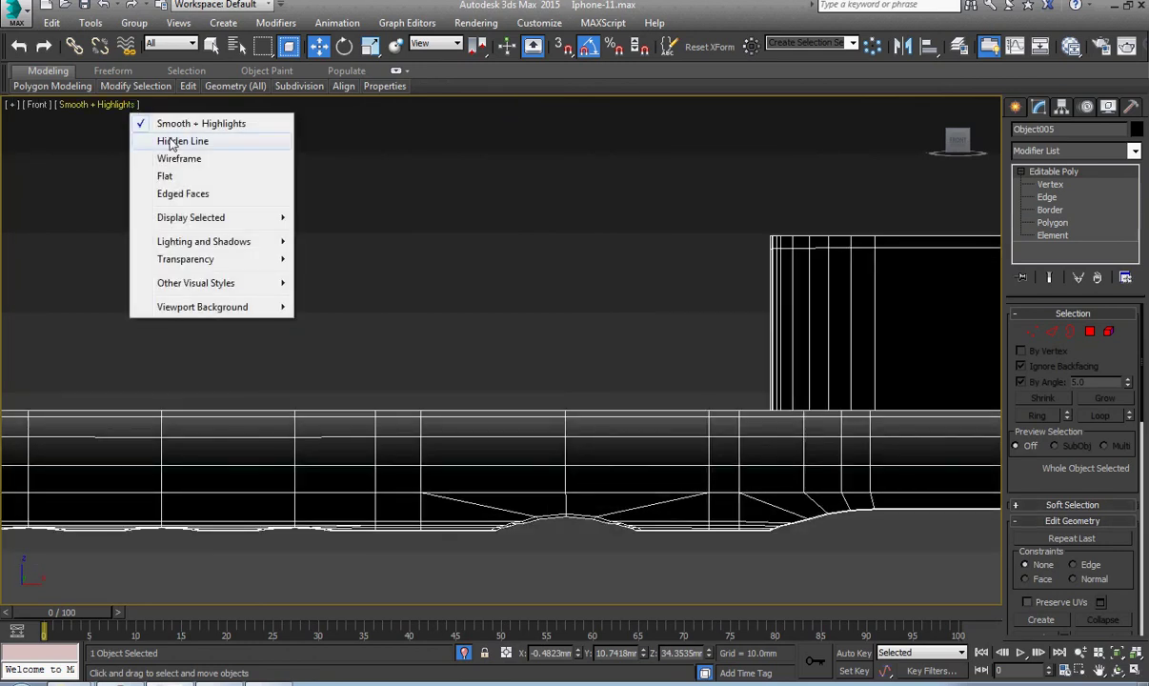
{"action": "left_click", "coordinate": [171, 141]}
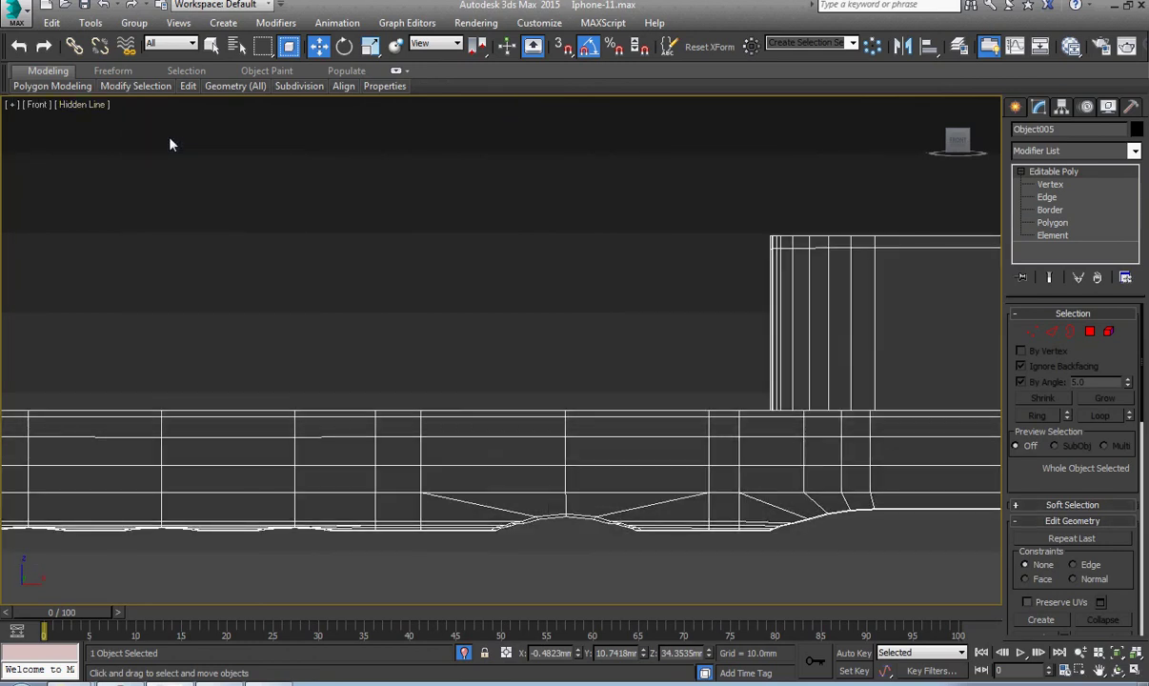
{"action": "left_click", "coordinate": [100, 106]}
{"action": "left_click", "coordinate": [143, 160]}
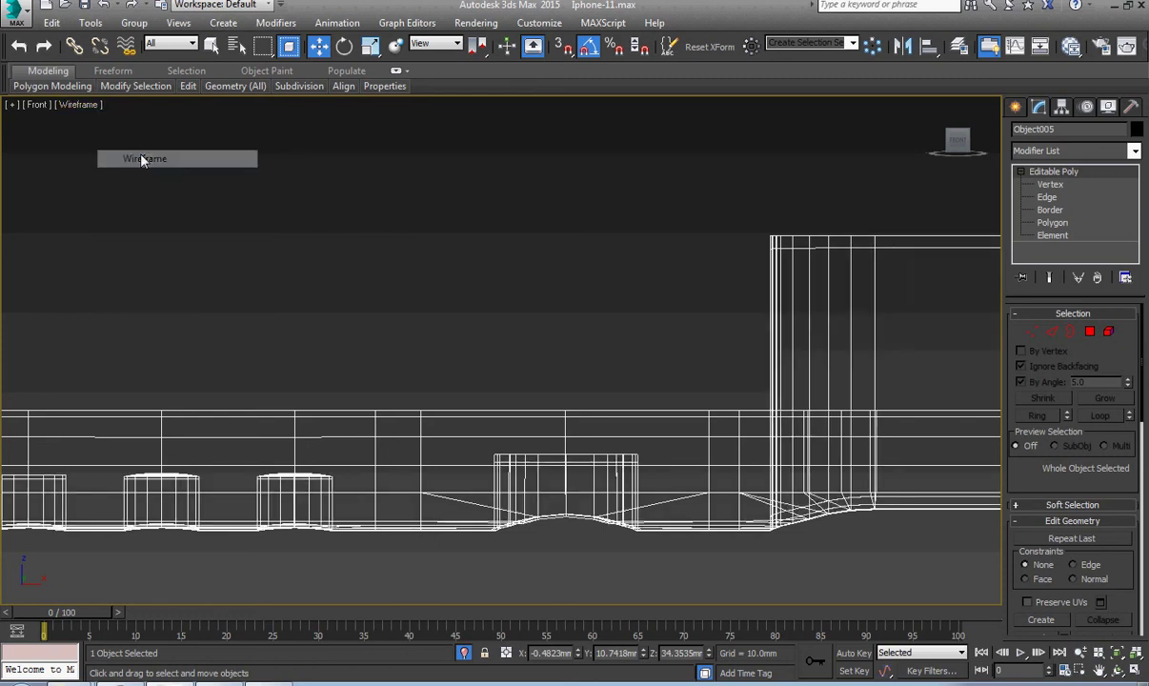
{"action": "scroll", "coordinate": [400, 214], "scroll_direction": "down", "scroll_amount": 3}
{"action": "scroll", "coordinate": [356, 318], "scroll_direction": "up", "scroll_amount": 3}
{"action": "middle_click_drag", "start_coordinate": [365, 380], "coordinate": [382, 383]}
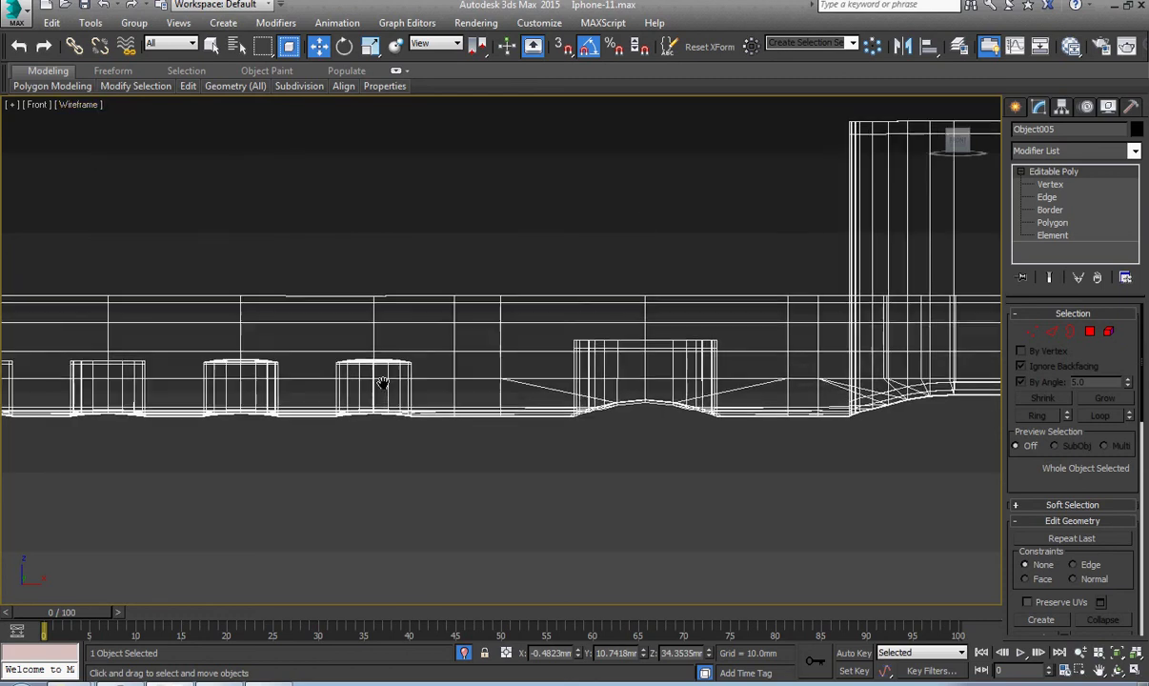
Step: Try to make the top rim vertices of the speaker hole nearest the screw hole planar in Y
{"action": "left_click", "coordinate": [1049, 185]}
{"action": "middle_click_drag", "start_coordinate": [522, 296], "coordinate": [579, 307]}
{"action": "scroll", "coordinate": [579, 308], "scroll_direction": "up", "scroll_amount": 2}
{"action": "left_click_drag", "start_coordinate": [847, 290], "coordinate": [95, 345]}
{"action": "scroll", "coordinate": [1115, 375], "scroll_direction": "down", "scroll_amount": 6}
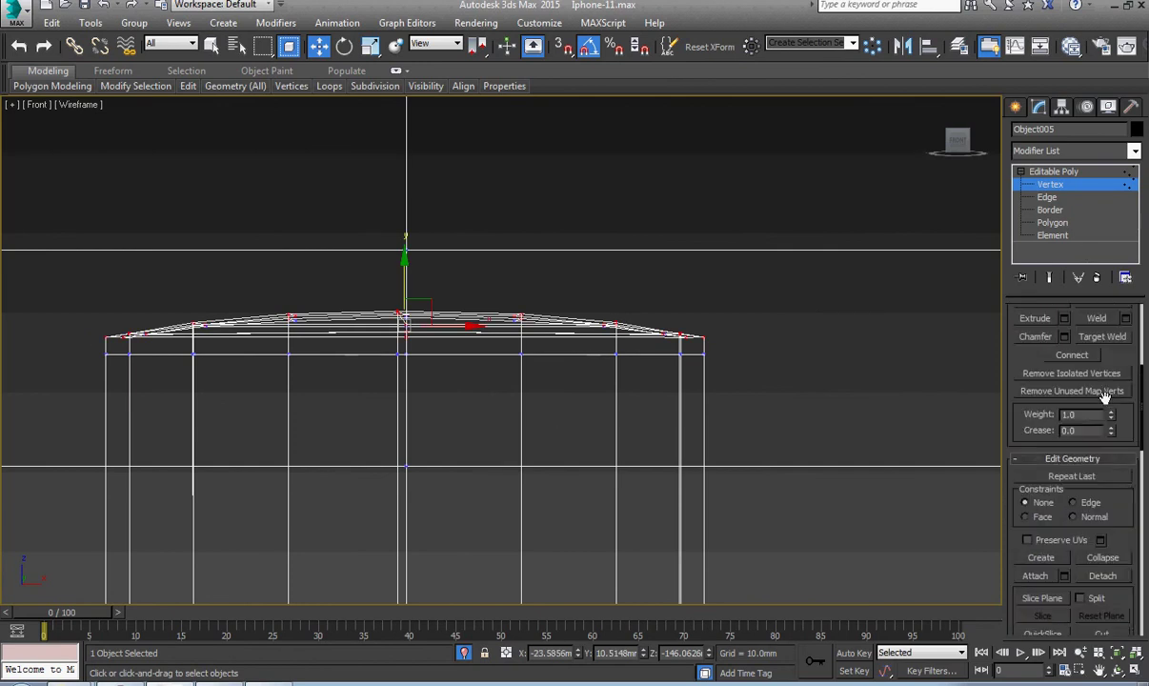
{"action": "left_click", "coordinate": [1107, 556]}
{"action": "middle_click_drag", "start_coordinate": [565, 440], "coordinate": [516, 383]}
{"action": "scroll", "coordinate": [568, 459], "scroll_direction": "down", "scroll_amount": 3}
{"action": "key", "text": "f"}
{"action": "scroll", "coordinate": [596, 480], "scroll_direction": "down", "scroll_amount": 12}
{"action": "scroll", "coordinate": [557, 483], "scroll_direction": "up", "scroll_amount": 2}
{"action": "key", "text": "ctrl+z"}
Step: Turn off Ignore Backfacing, reselect all top rim vertices of the speaker hole nearest the screw hole, and make them planar in Y
{"action": "left_click", "coordinate": [764, 432]}
{"action": "left_click_drag", "start_coordinate": [744, 418], "coordinate": [285, 368]}
{"action": "scroll", "coordinate": [295, 371], "scroll_direction": "up", "scroll_amount": 3}
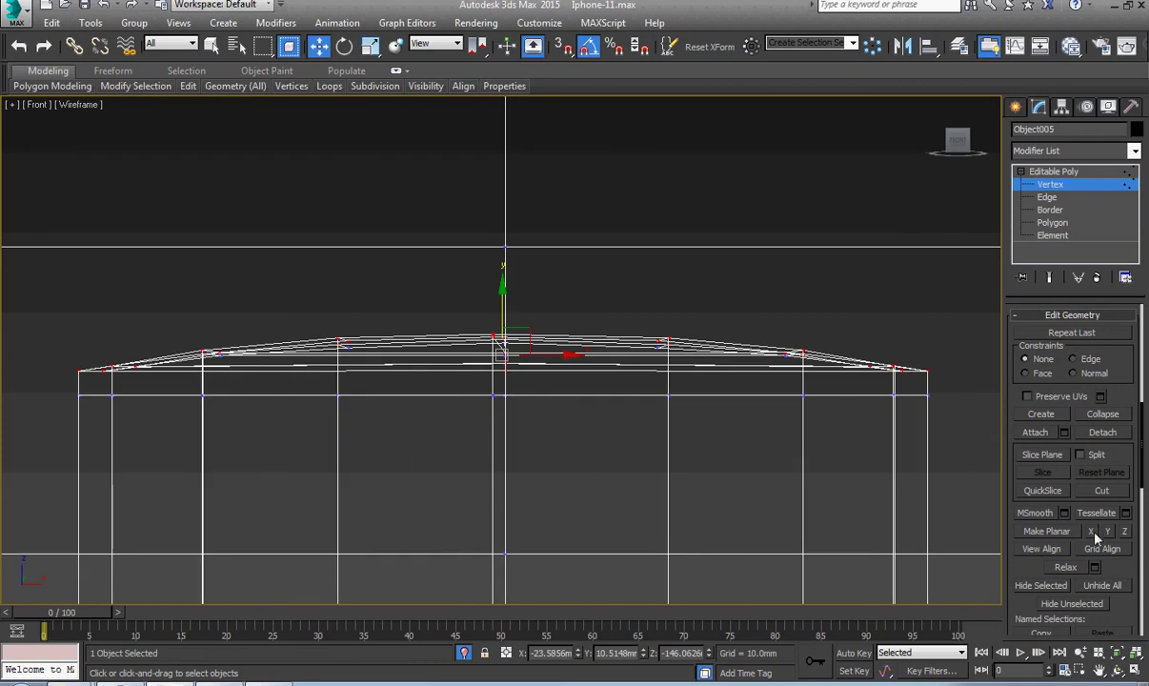
{"action": "scroll", "coordinate": [1115, 353], "scroll_direction": "up", "scroll_amount": 10}
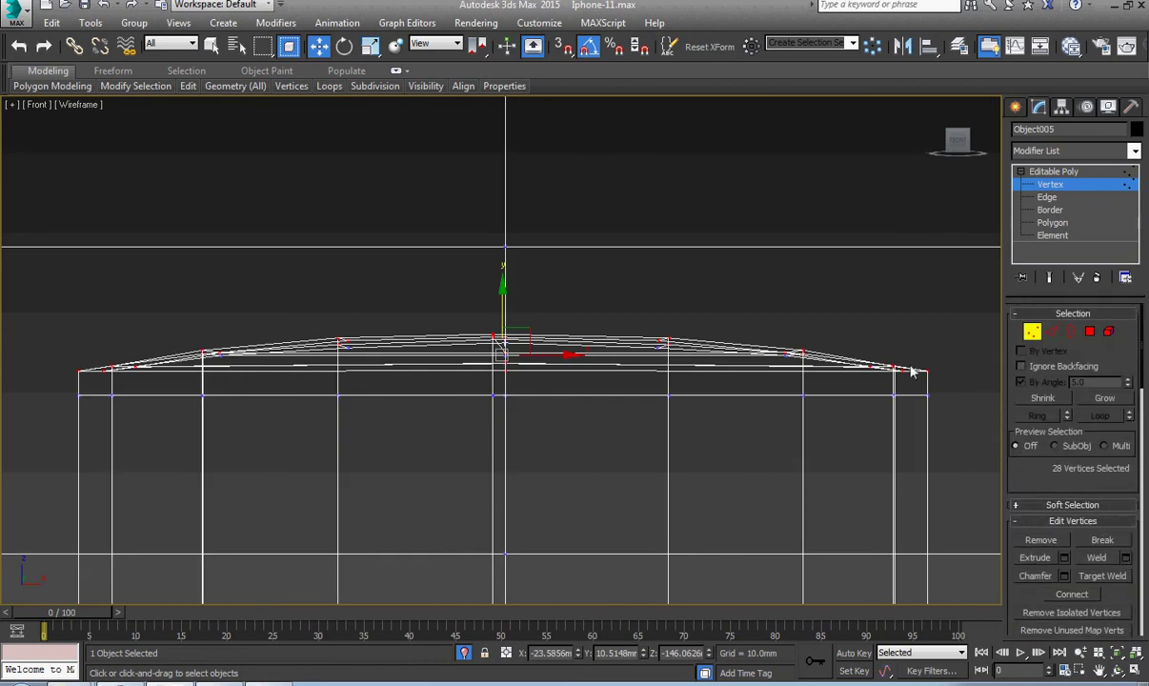
{"action": "left_click", "coordinate": [952, 314]}
{"action": "left_click_drag", "start_coordinate": [954, 313], "coordinate": [47, 385]}
{"action": "scroll", "coordinate": [1096, 465], "scroll_direction": "down", "scroll_amount": 8}
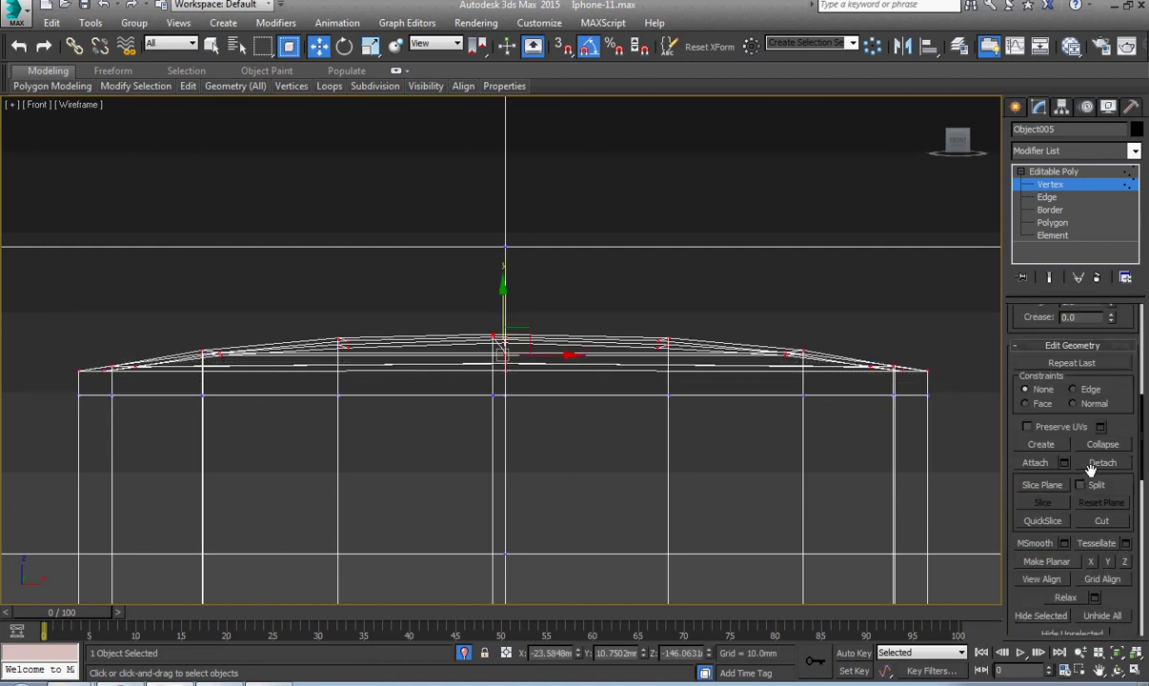
{"action": "scroll", "coordinate": [1096, 482], "scroll_direction": "down", "scroll_amount": 4}
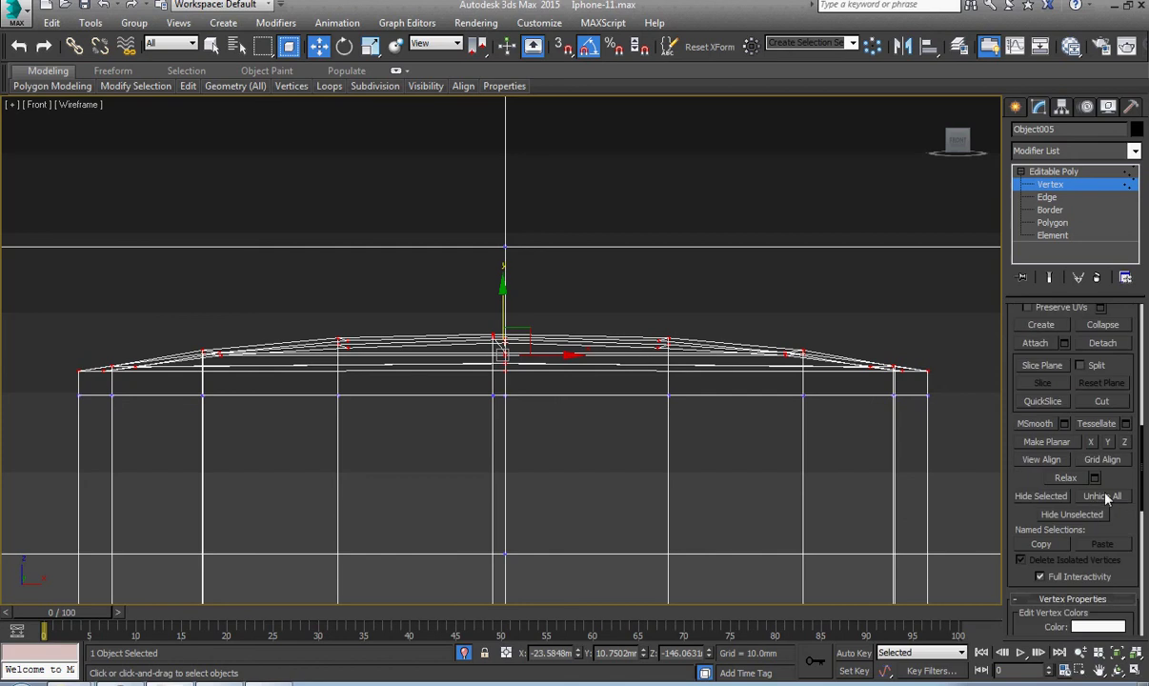
{"action": "left_click", "coordinate": [1109, 444]}
Step: Select the top rim vertices of the second speaker hole from the screw hole and make them planar in Y
{"action": "scroll", "coordinate": [1097, 442], "scroll_direction": "down", "scroll_amount": 1}
{"action": "scroll", "coordinate": [797, 416], "scroll_direction": "down", "scroll_amount": 3}
{"action": "middle_click_drag", "start_coordinate": [651, 420], "coordinate": [767, 418]}
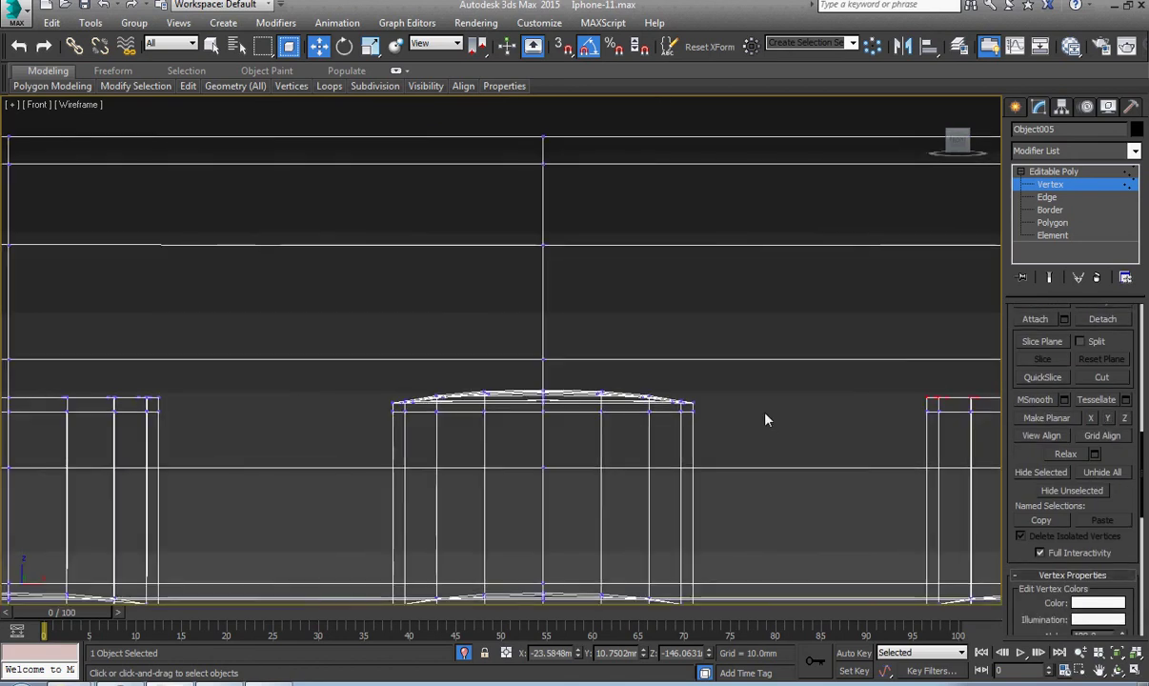
{"action": "scroll", "coordinate": [703, 412], "scroll_direction": "up", "scroll_amount": 1}
{"action": "left_click_drag", "start_coordinate": [698, 414], "coordinate": [241, 379]}
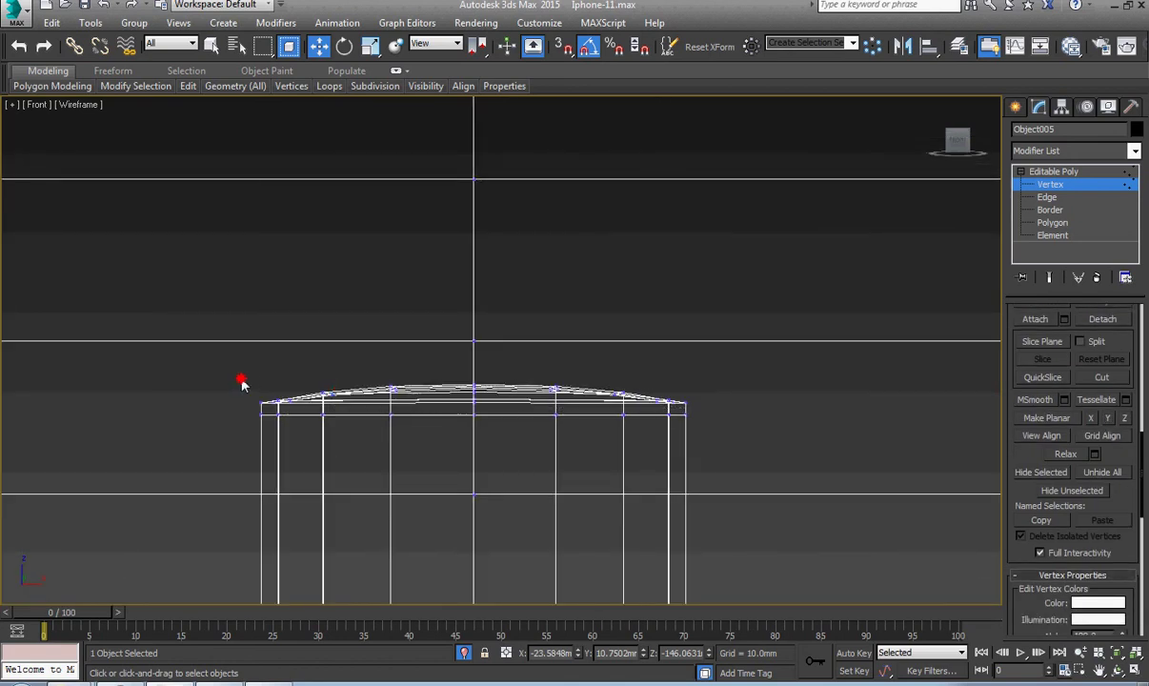
{"action": "left_click", "coordinate": [1108, 420]}
Step: Examine the remaining speaker holes on this side of the charging port for rims that are not flat
{"action": "scroll", "coordinate": [451, 426], "scroll_direction": "down", "scroll_amount": 4}
{"action": "middle_click_drag", "start_coordinate": [297, 434], "coordinate": [652, 446]}
{"action": "scroll", "coordinate": [655, 445], "scroll_direction": "up", "scroll_amount": 3}
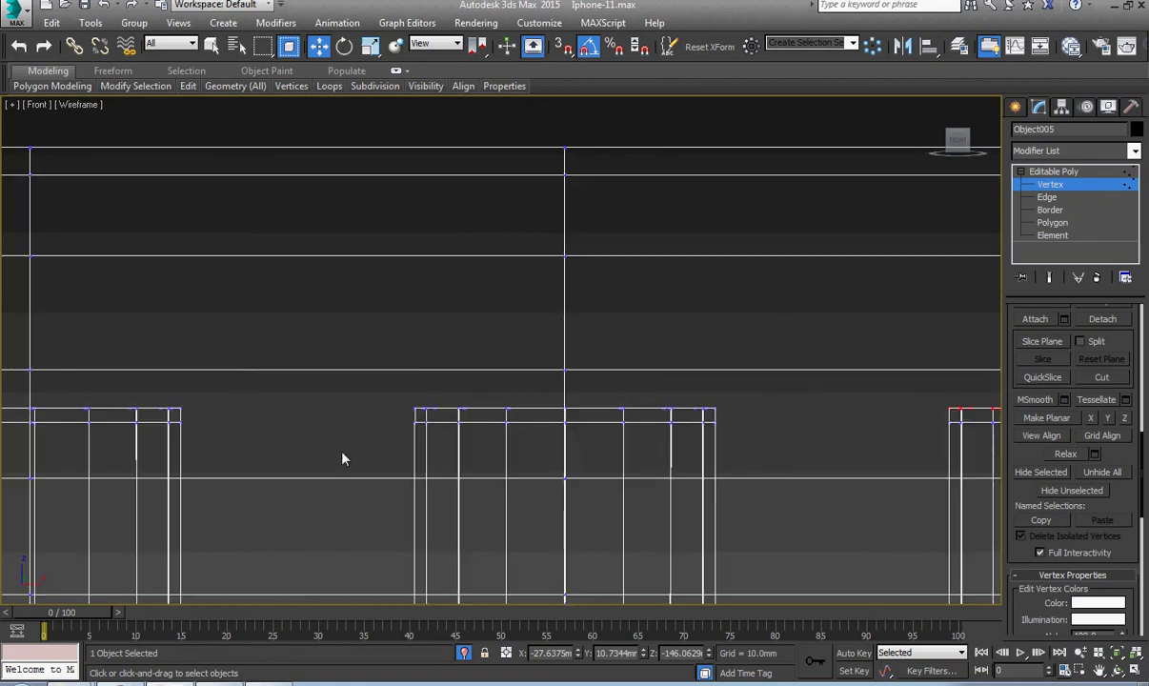
{"action": "scroll", "coordinate": [343, 459], "scroll_direction": "down", "scroll_amount": 3}
{"action": "middle_click_drag", "start_coordinate": [320, 447], "coordinate": [591, 428]}
{"action": "middle_click_drag", "start_coordinate": [225, 425], "coordinate": [70, 399]}
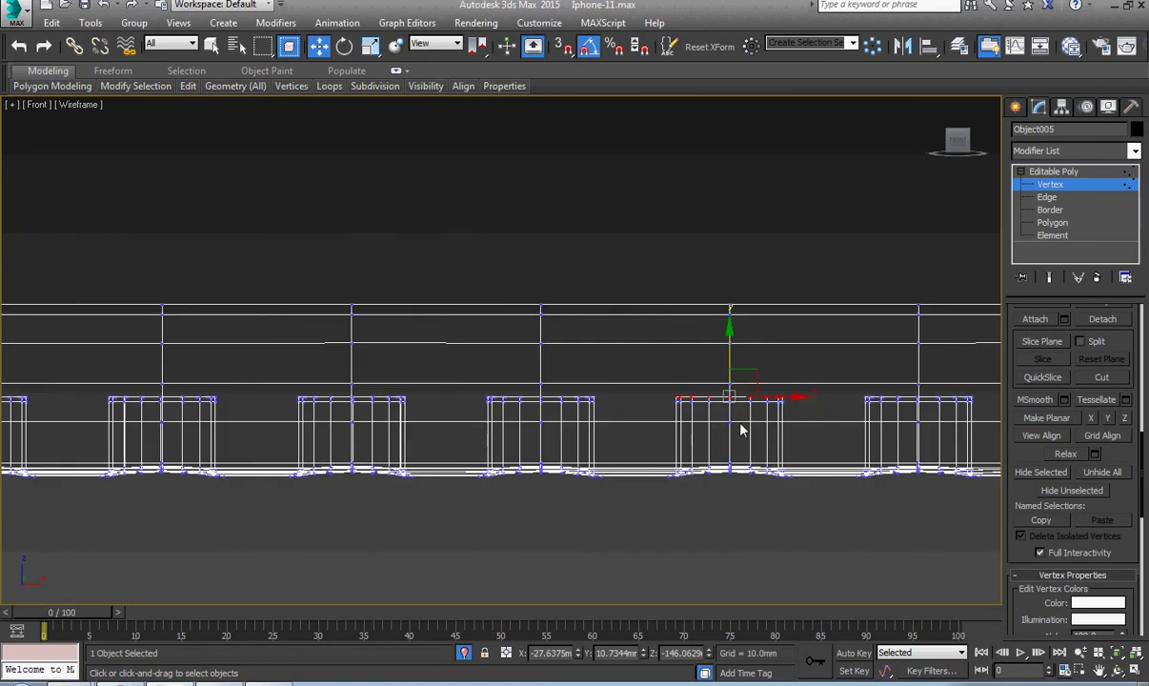
{"action": "middle_click_drag", "start_coordinate": [753, 432], "coordinate": [203, 463]}
{"action": "middle_click_drag", "start_coordinate": [597, 457], "coordinate": [449, 472]}
{"action": "middle_click_drag", "start_coordinate": [894, 481], "coordinate": [535, 486]}
{"action": "middle_click_drag", "start_coordinate": [793, 483], "coordinate": [647, 476]}
Step: Examine the charging port, screw hole and small holes on the other side of the bottom edge for uneven rims
{"action": "scroll", "coordinate": [724, 476], "scroll_direction": "down", "scroll_amount": 3}
{"action": "middle_click_drag", "start_coordinate": [861, 480], "coordinate": [526, 492]}
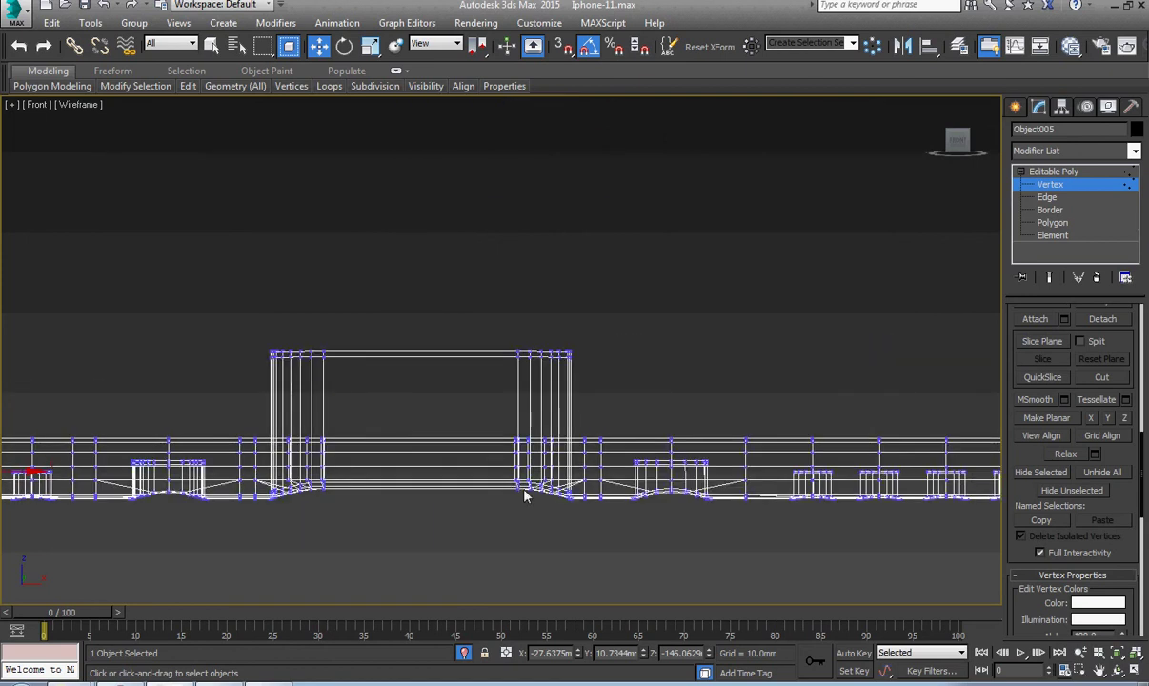
{"action": "scroll", "coordinate": [605, 473], "scroll_direction": "up", "scroll_amount": 4}
{"action": "scroll", "coordinate": [608, 475], "scroll_direction": "down", "scroll_amount": 5}
{"action": "middle_click_drag", "start_coordinate": [915, 515], "coordinate": [544, 520]}
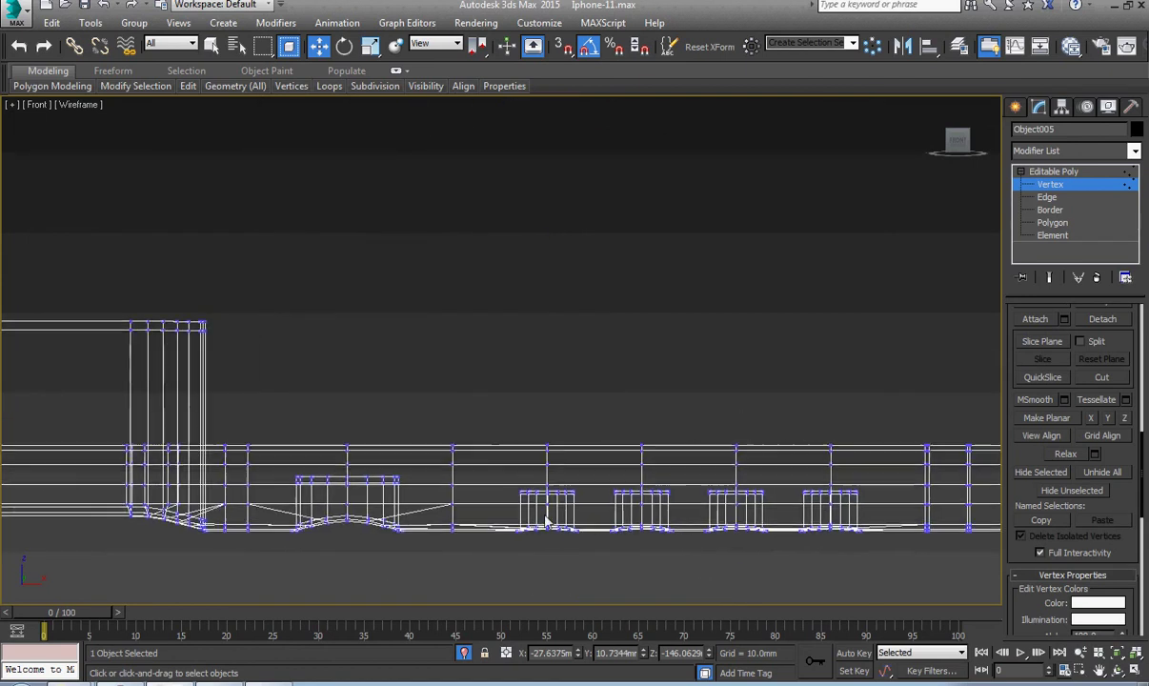
{"action": "middle_click_drag", "start_coordinate": [871, 509], "coordinate": [509, 511]}
{"action": "middle_click_drag", "start_coordinate": [810, 508], "coordinate": [782, 510]}
Step: Examine the antenna band seams, the start of the corner and the lower contour of the nearest small holes up close
{"action": "scroll", "coordinate": [692, 510], "scroll_direction": "up", "scroll_amount": 5}
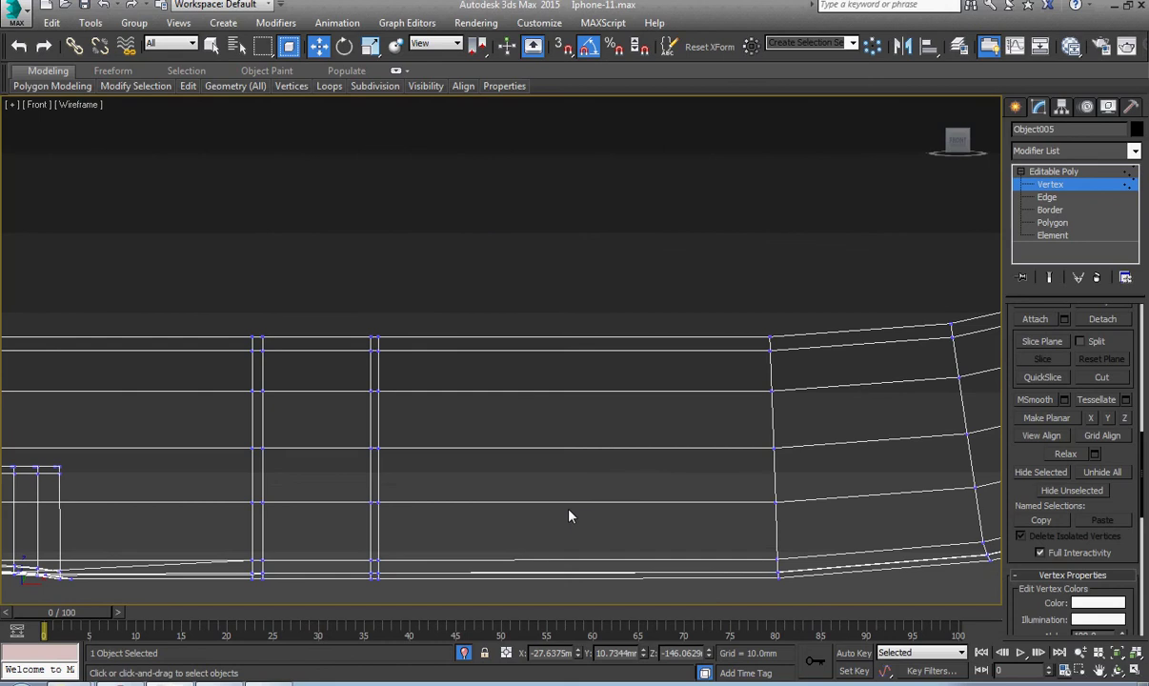
{"action": "scroll", "coordinate": [569, 510], "scroll_direction": "down", "scroll_amount": 3}
{"action": "middle_click_drag", "start_coordinate": [582, 507], "coordinate": [606, 501]}
{"action": "scroll", "coordinate": [558, 509], "scroll_direction": "up", "scroll_amount": 4}
{"action": "scroll", "coordinate": [555, 507], "scroll_direction": "down", "scroll_amount": 1}
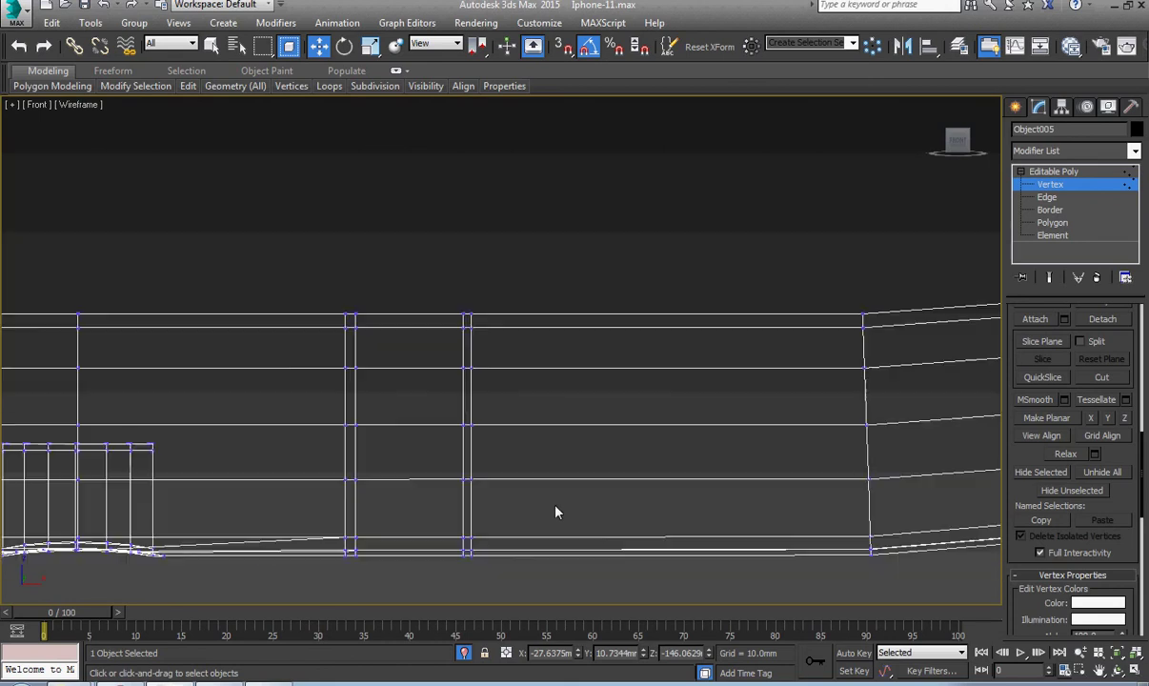
{"action": "middle_click_drag", "start_coordinate": [971, 578], "coordinate": [920, 536]}
{"action": "scroll", "coordinate": [920, 536], "scroll_direction": "up", "scroll_amount": 3}
{"action": "scroll", "coordinate": [725, 500], "scroll_direction": "up", "scroll_amount": 4}
{"action": "scroll", "coordinate": [720, 478], "scroll_direction": "down", "scroll_amount": 3}
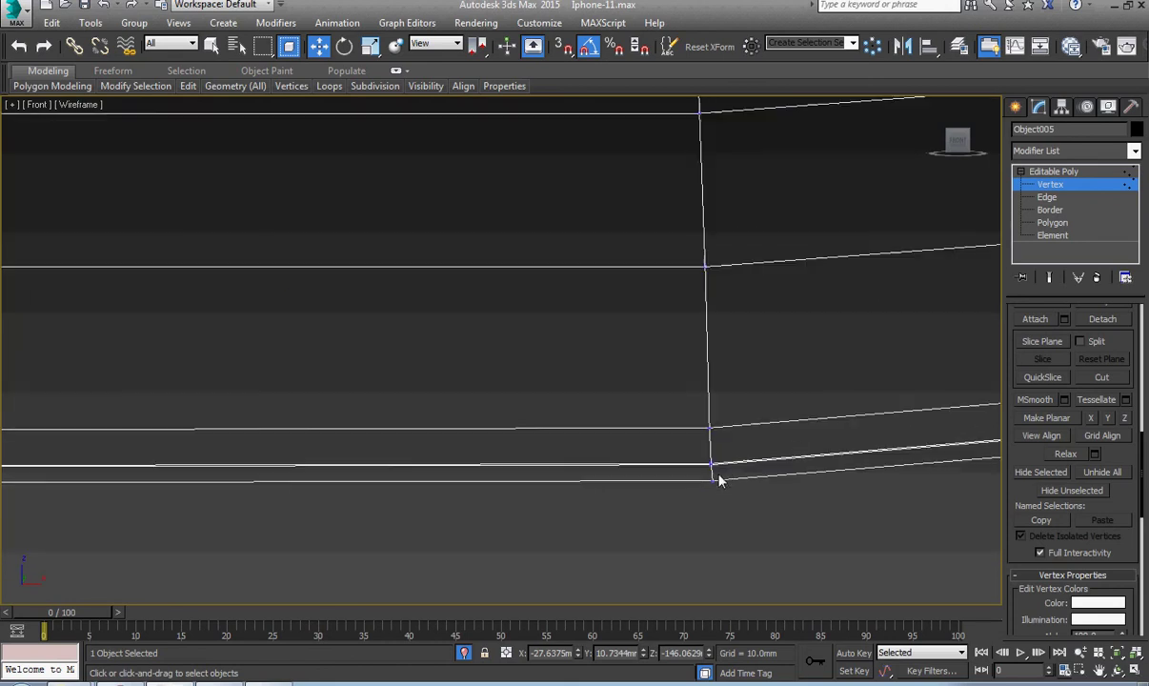
{"action": "scroll", "coordinate": [709, 482], "scroll_direction": "down", "scroll_amount": 5}
{"action": "middle_click_drag", "start_coordinate": [659, 495], "coordinate": [772, 491]}
{"action": "scroll", "coordinate": [428, 479], "scroll_direction": "up", "scroll_amount": 4}
{"action": "scroll", "coordinate": [448, 458], "scroll_direction": "up", "scroll_amount": 3}
{"action": "middle_click_drag", "start_coordinate": [456, 453], "coordinate": [690, 516]}
{"action": "scroll", "coordinate": [697, 514], "scroll_direction": "down", "scroll_amount": 3}
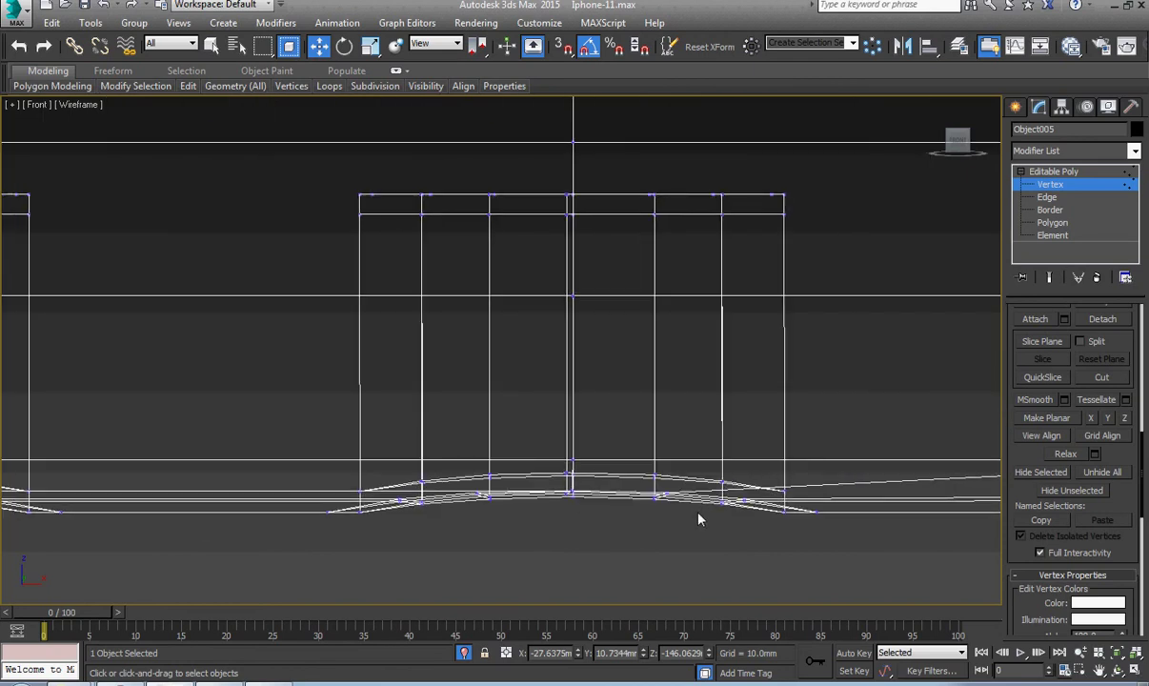
Step: Display the model in Flat shading and examine the last small hole near the corner from below
{"action": "left_click", "coordinate": [81, 107]}
{"action": "left_click", "coordinate": [96, 140]}
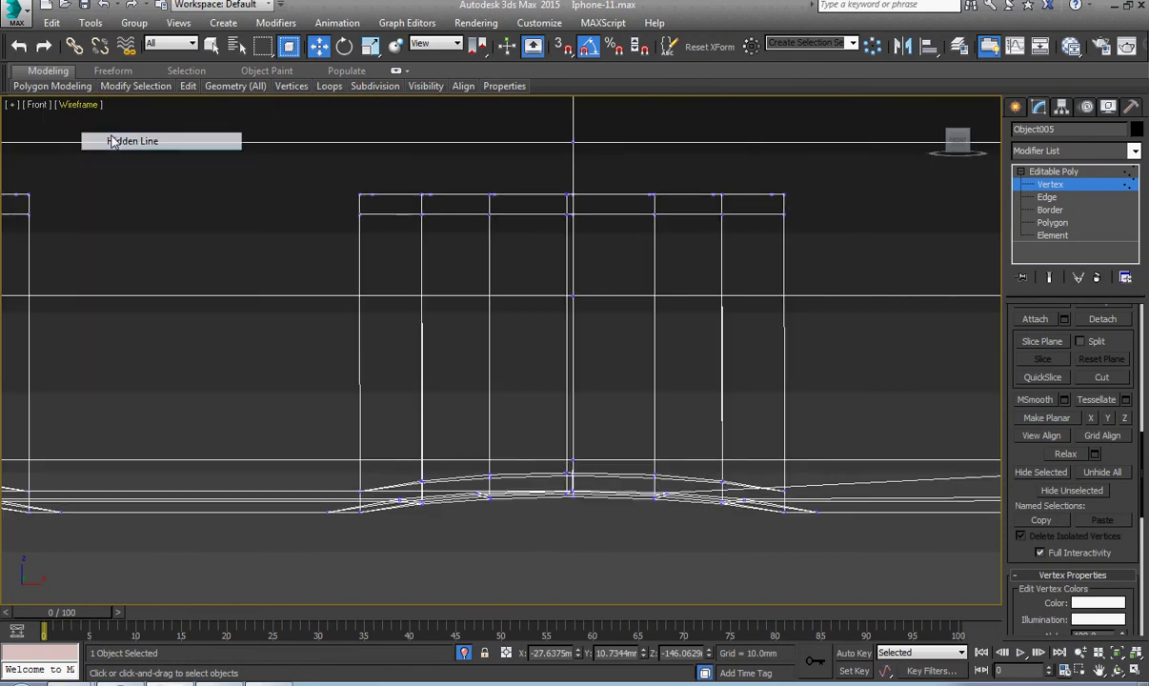
{"action": "left_click", "coordinate": [86, 108]}
{"action": "left_click", "coordinate": [122, 177]}
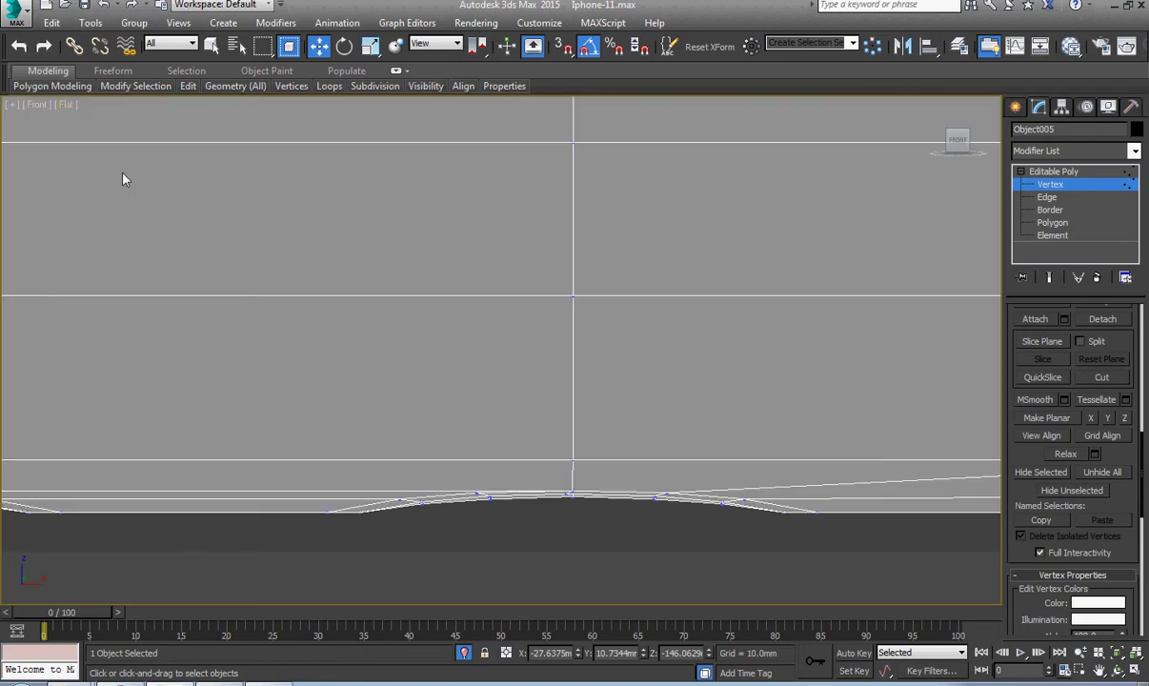
{"action": "scroll", "coordinate": [647, 420], "scroll_direction": "down", "scroll_amount": 7}
{"action": "middle_click_drag", "start_coordinate": [669, 459], "coordinate": [660, 411], "text": "alt"}
{"action": "middle_click_drag", "start_coordinate": [585, 170], "coordinate": [658, 384]}
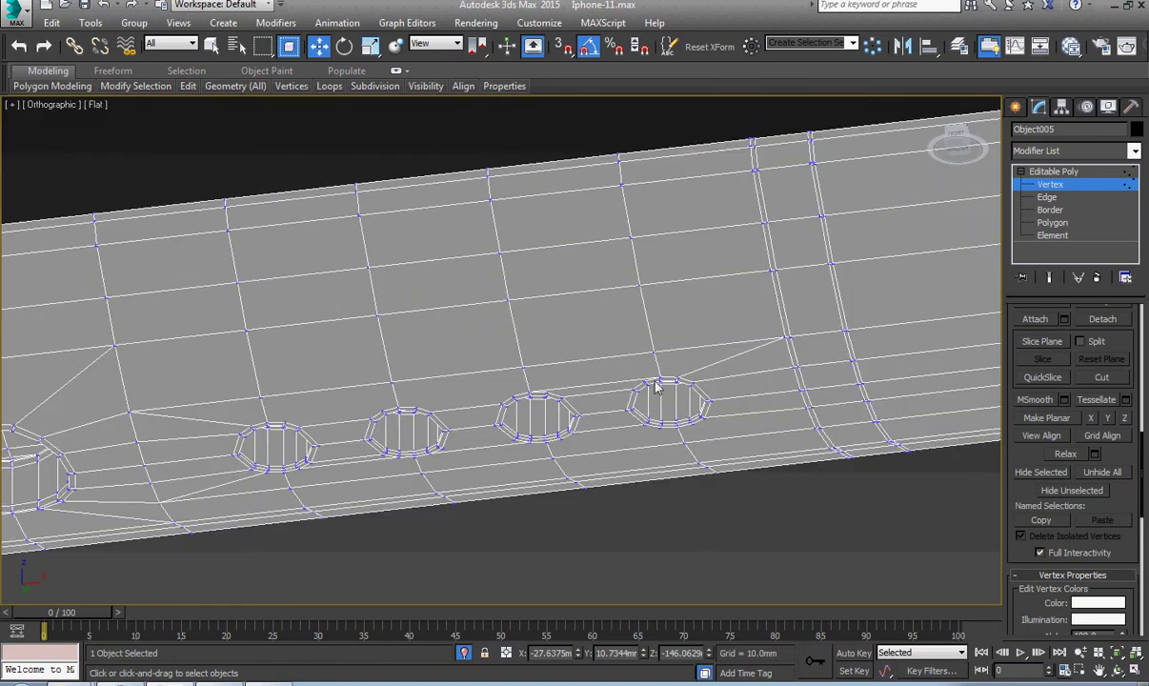
{"action": "scroll", "coordinate": [660, 384], "scroll_direction": "up", "scroll_amount": 6}
{"action": "middle_click_drag", "start_coordinate": [738, 456], "coordinate": [563, 389]}
Step: Set the viewport shading back to Smooth + Highlights and leave vertex editing of the phone body
{"action": "left_click", "coordinate": [77, 102]}
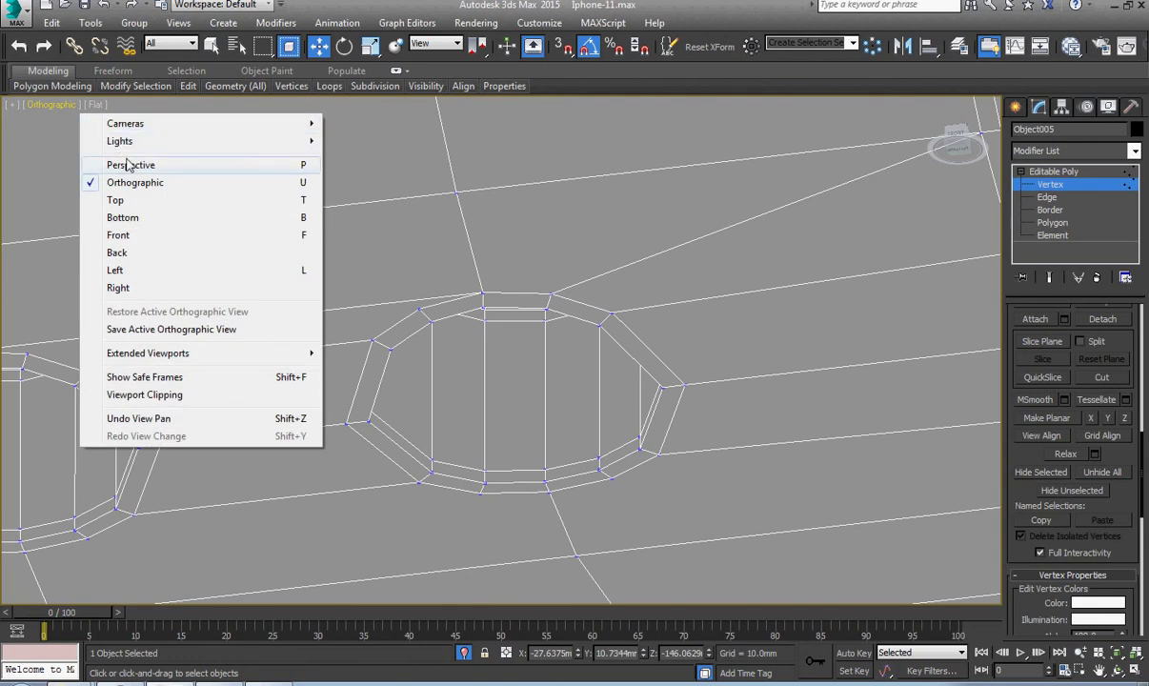
{"action": "left_click", "coordinate": [94, 105]}
{"action": "left_click", "coordinate": [120, 122]}
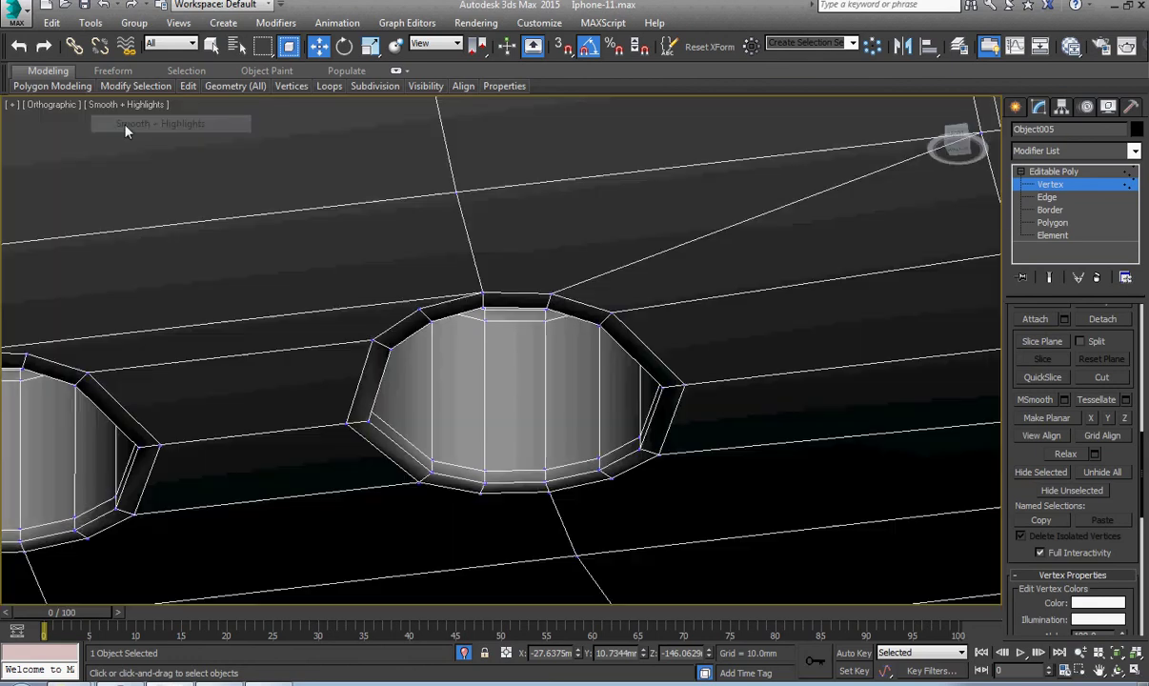
{"action": "scroll", "coordinate": [505, 437], "scroll_direction": "down", "scroll_amount": 10}
{"action": "left_click", "coordinate": [1062, 173]}
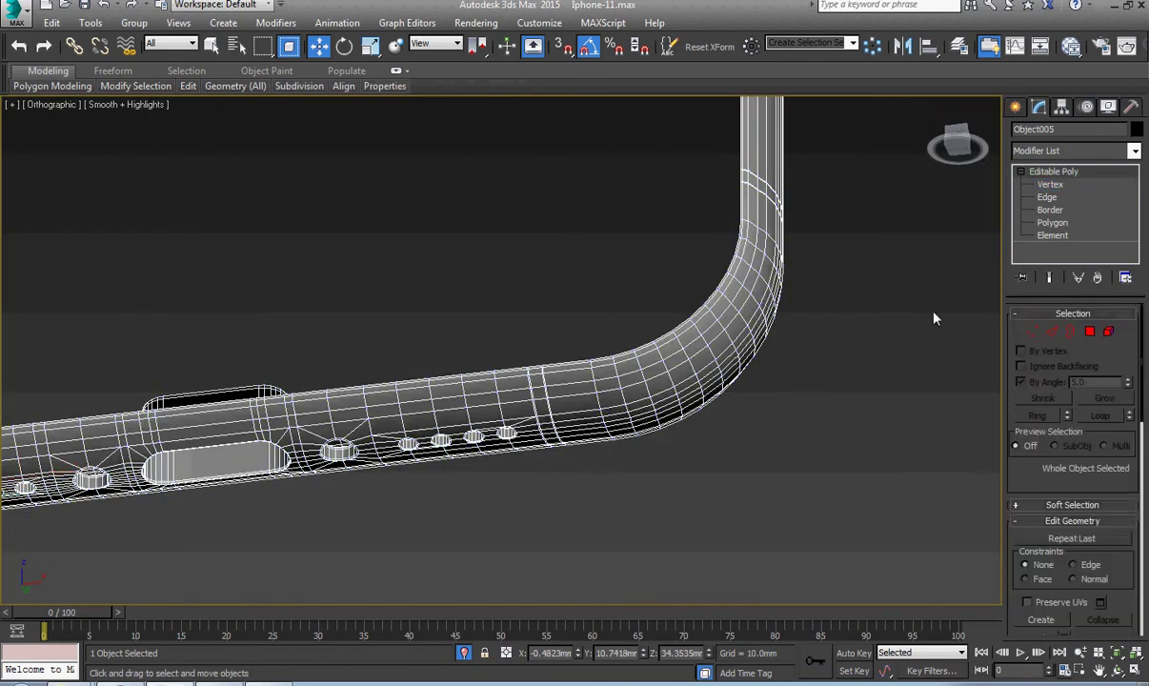
{"action": "left_click", "coordinate": [936, 318]}
Step: Examine the antenna band loops on the side of the phone frame above the rounded corner up close
{"action": "middle_click_drag", "start_coordinate": [759, 272], "coordinate": [710, 372]}
{"action": "scroll", "coordinate": [710, 312], "scroll_direction": "up", "scroll_amount": 5}
{"action": "left_click", "coordinate": [710, 313]}
{"action": "scroll", "coordinate": [709, 312], "scroll_direction": "down", "scroll_amount": 5}
{"action": "middle_click_drag", "start_coordinate": [710, 313], "coordinate": [685, 375], "text": "alt"}
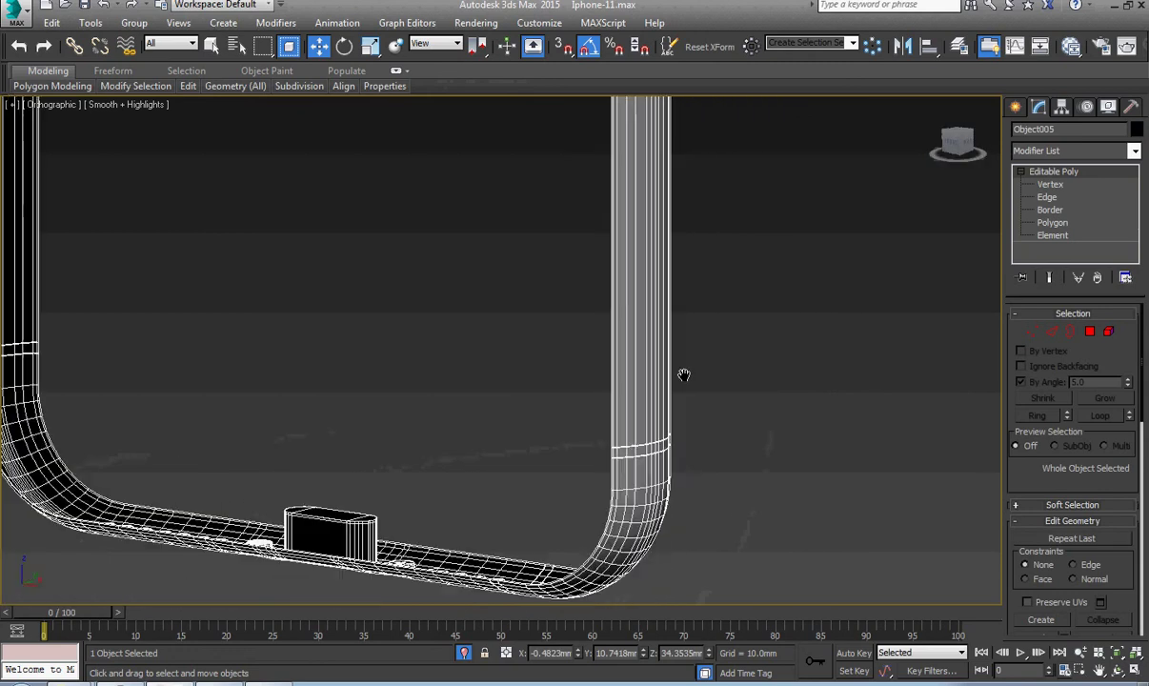
{"action": "scroll", "coordinate": [612, 469], "scroll_direction": "up", "scroll_amount": 5}
{"action": "scroll", "coordinate": [750, 315], "scroll_direction": "up", "scroll_amount": 2}
{"action": "middle_click_drag", "start_coordinate": [750, 315], "coordinate": [713, 332]}
{"action": "scroll", "coordinate": [712, 333], "scroll_direction": "up", "scroll_amount": 3}
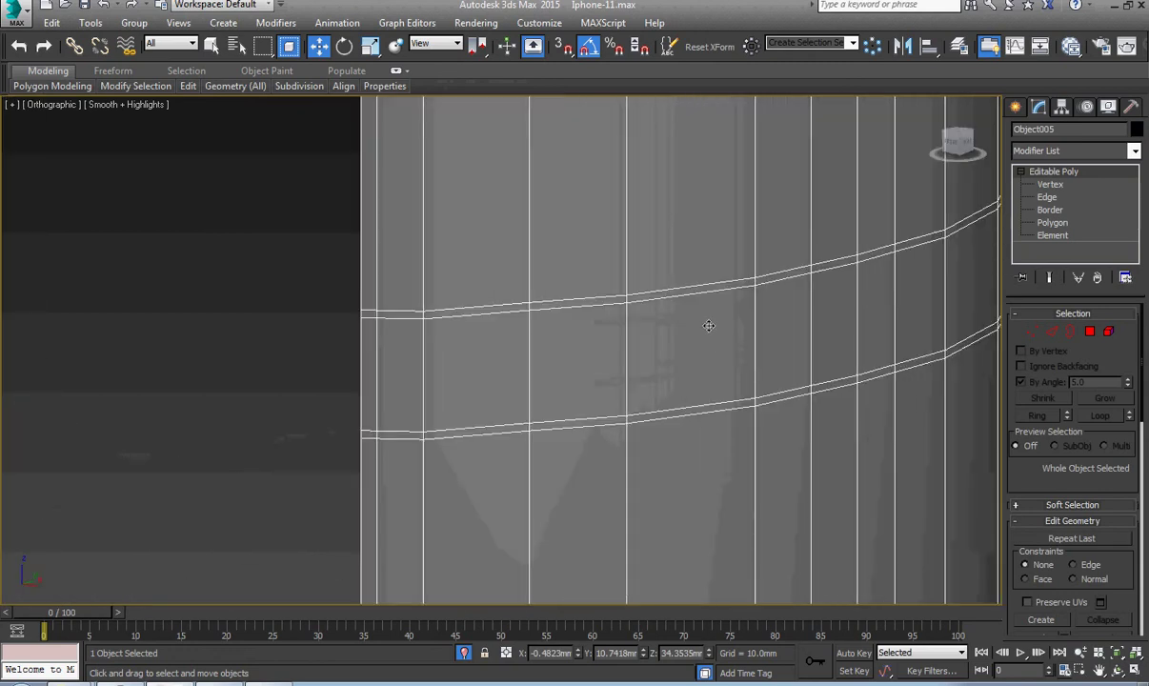
Step: Examine the round screw hole and the rounded end of the port slot on the phone's bottom face up close
{"action": "scroll", "coordinate": [708, 326], "scroll_direction": "down", "scroll_amount": 10}
{"action": "middle_click_drag", "start_coordinate": [674, 376], "coordinate": [736, 389], "text": "alt"}
{"action": "scroll", "coordinate": [423, 434], "scroll_direction": "up", "scroll_amount": 5}
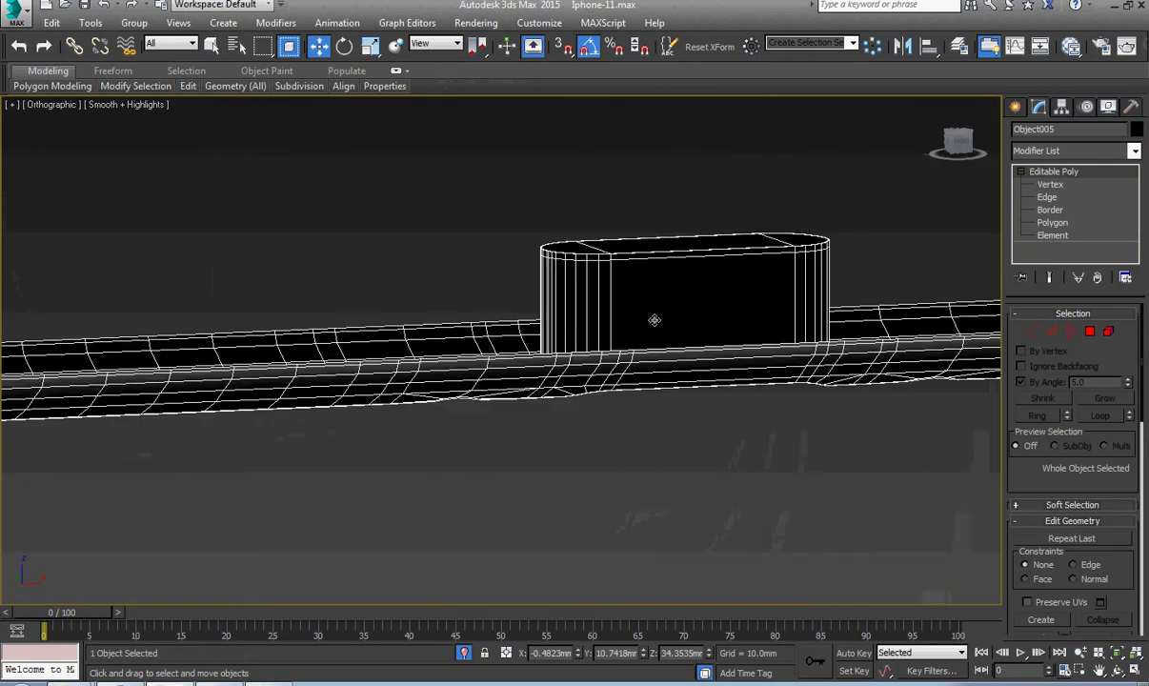
{"action": "scroll", "coordinate": [560, 411], "scroll_direction": "up", "scroll_amount": 5}
{"action": "scroll", "coordinate": [550, 464], "scroll_direction": "down", "scroll_amount": 4}
{"action": "middle_click_drag", "start_coordinate": [550, 464], "coordinate": [585, 457], "text": "alt"}
{"action": "scroll", "coordinate": [568, 271], "scroll_direction": "up", "scroll_amount": 5}
{"action": "scroll", "coordinate": [500, 331], "scroll_direction": "up", "scroll_amount": 3}
{"action": "scroll", "coordinate": [405, 416], "scroll_direction": "up", "scroll_amount": 5}
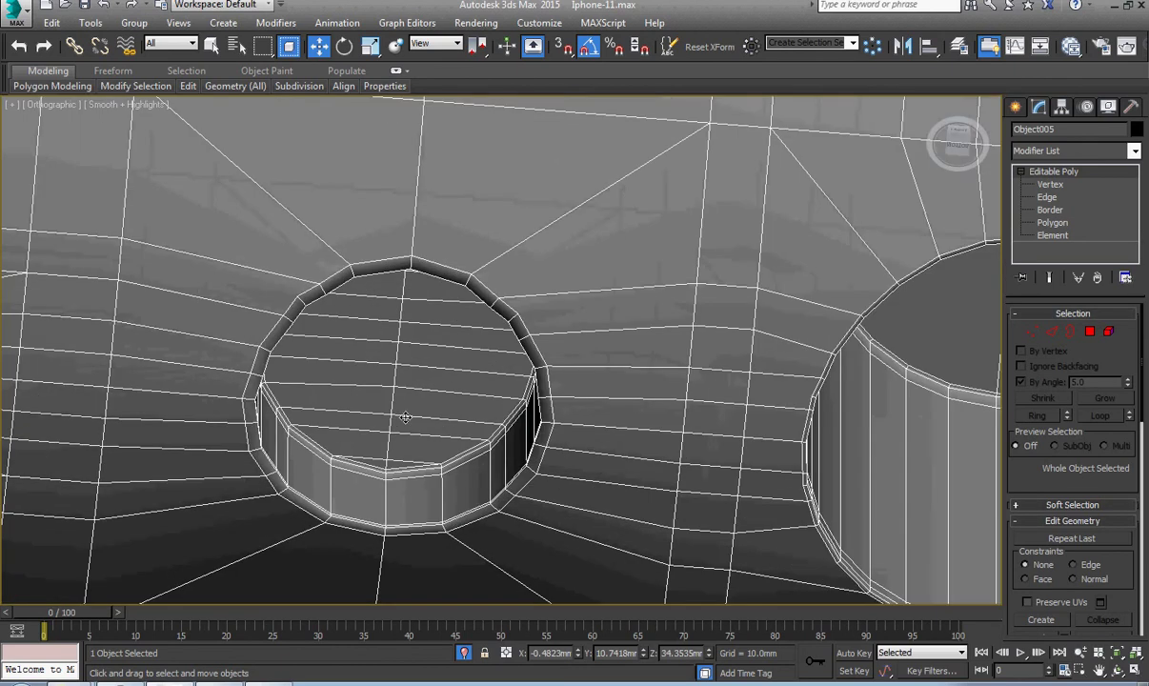
{"action": "scroll", "coordinate": [394, 439], "scroll_direction": "down", "scroll_amount": 4}
{"action": "middle_click_drag", "start_coordinate": [395, 439], "coordinate": [493, 322]}
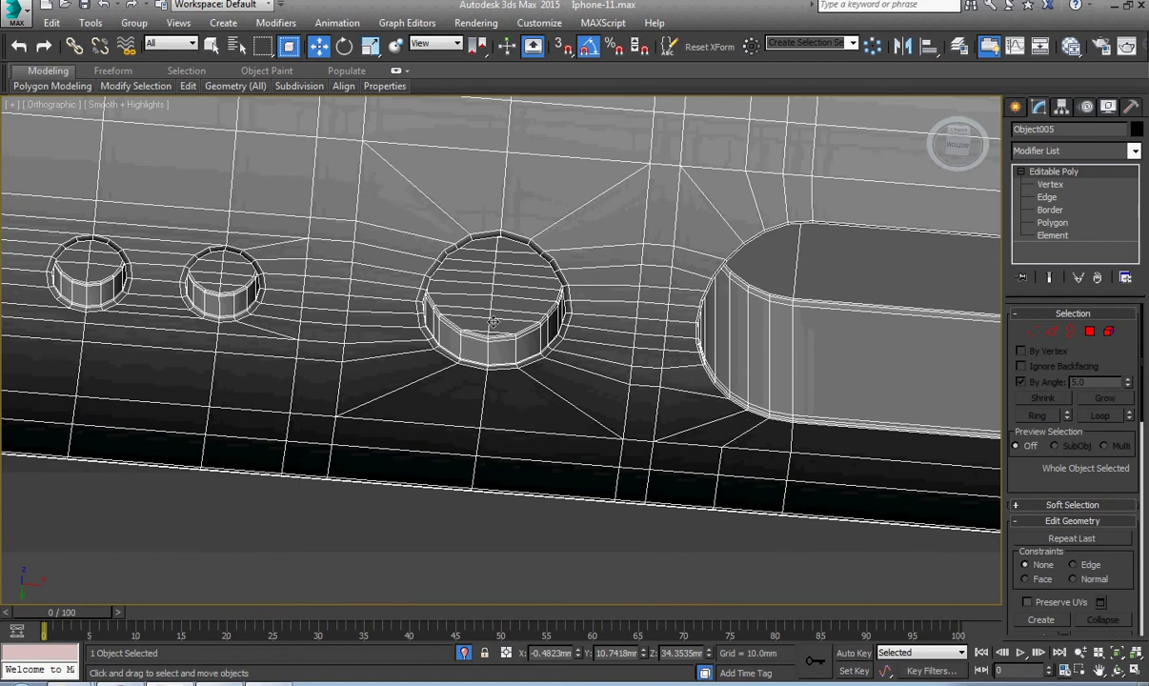
{"action": "scroll", "coordinate": [529, 326], "scroll_direction": "up", "scroll_amount": 5}
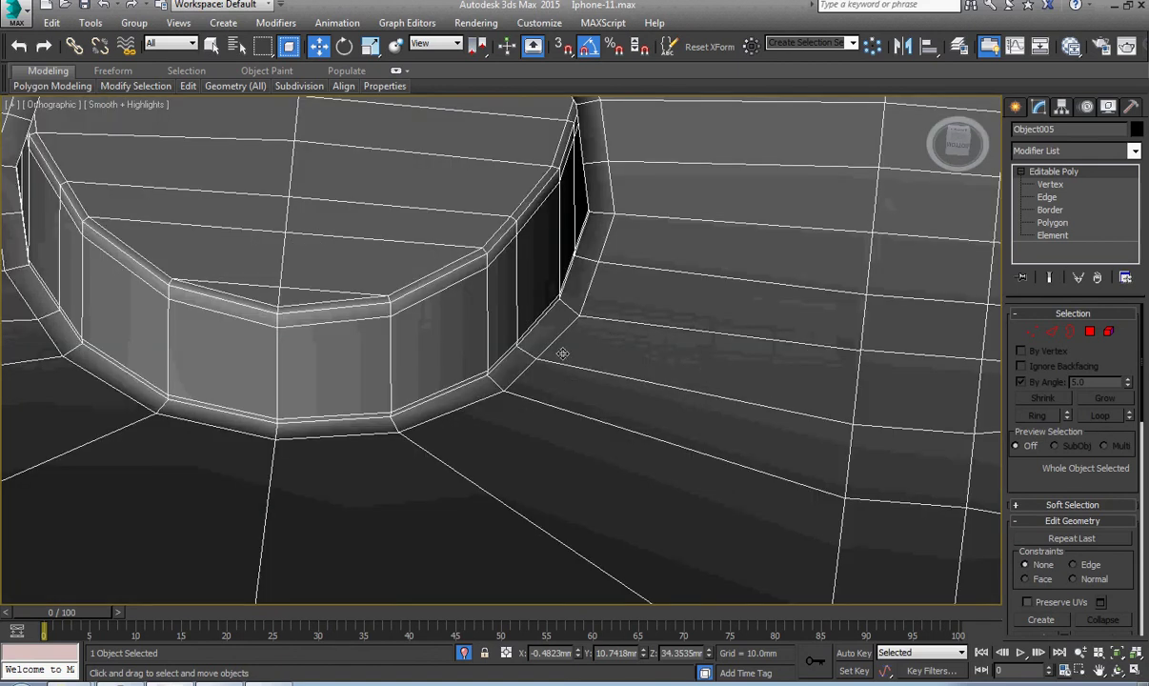
{"action": "scroll", "coordinate": [566, 364], "scroll_direction": "down", "scroll_amount": 3}
{"action": "middle_click_drag", "start_coordinate": [707, 375], "coordinate": [492, 469]}
Step: Select a vertical edge line on the port slot's rounded inner wall and examine how the surrounding mesh lines meet the rim
{"action": "key", "text": "2"}
{"action": "left_click", "coordinate": [521, 415]}
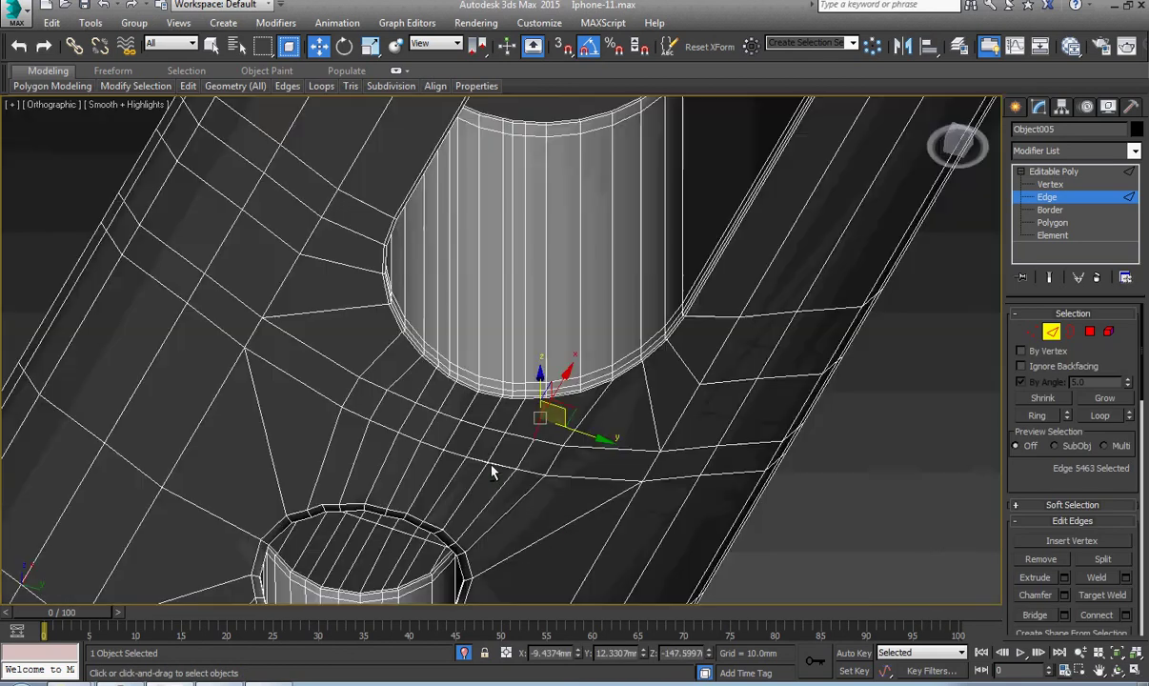
{"action": "scroll", "coordinate": [518, 401], "scroll_direction": "up", "scroll_amount": 4}
{"action": "scroll", "coordinate": [518, 401], "scroll_direction": "up", "scroll_amount": 2}
{"action": "middle_click_drag", "start_coordinate": [517, 401], "coordinate": [517, 435], "text": "alt"}
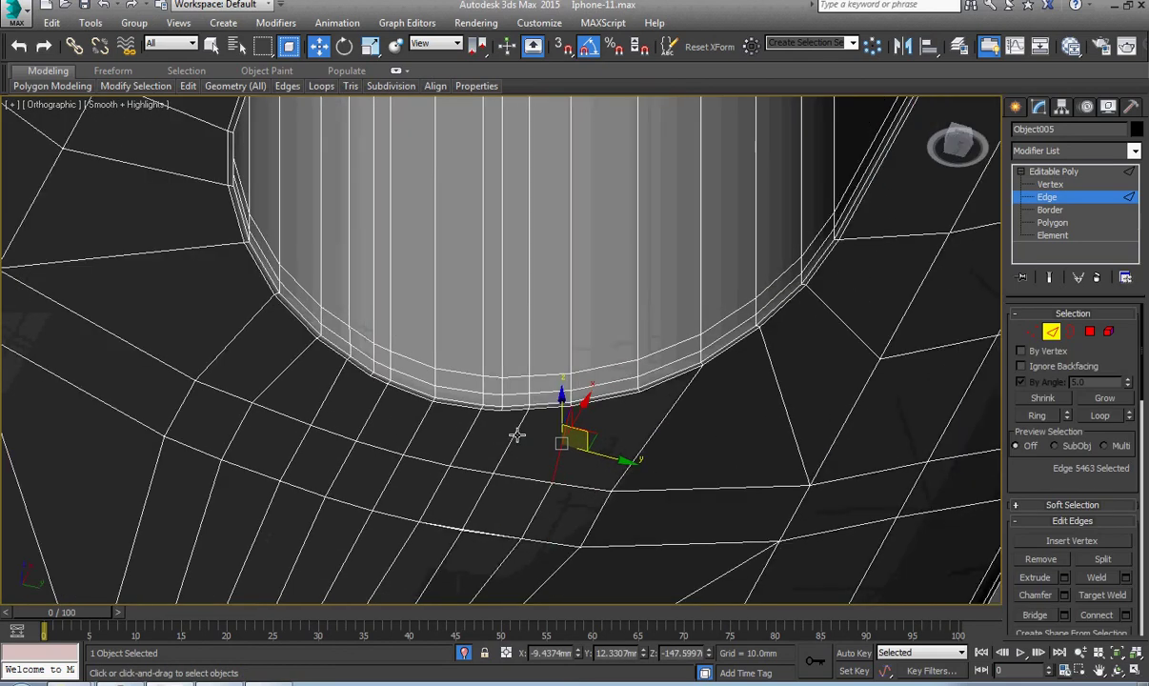
{"action": "double_click", "coordinate": [502, 345]}
{"action": "scroll", "coordinate": [504, 366], "scroll_direction": "down", "scroll_amount": 4}
{"action": "scroll", "coordinate": [523, 318], "scroll_direction": "up", "scroll_amount": 5}
{"action": "middle_click_drag", "start_coordinate": [505, 369], "coordinate": [512, 336], "text": "alt"}
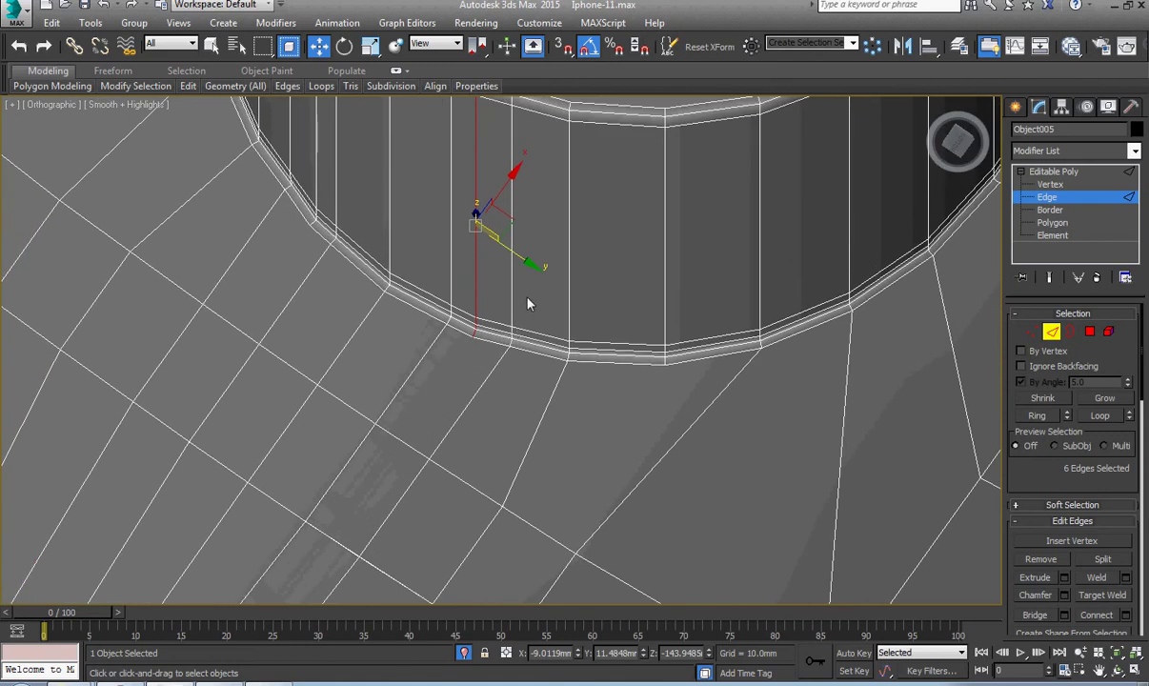
{"action": "scroll", "coordinate": [529, 304], "scroll_direction": "down", "scroll_amount": 2}
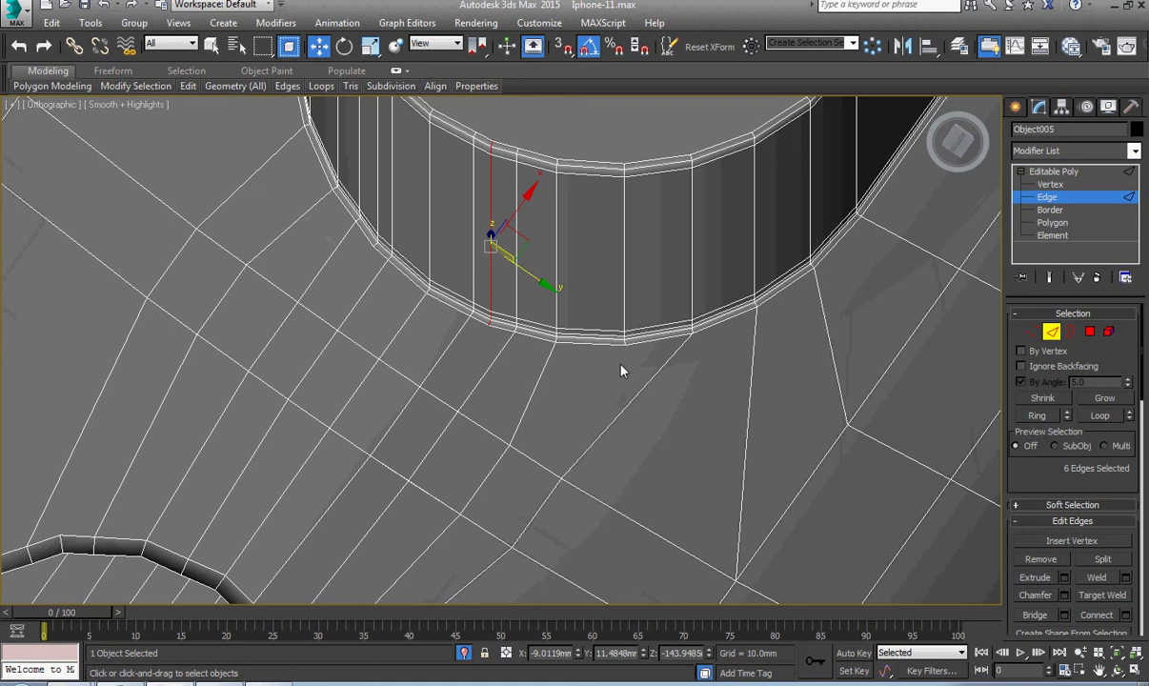
{"action": "middle_click_drag", "start_coordinate": [620, 367], "coordinate": [641, 383]}
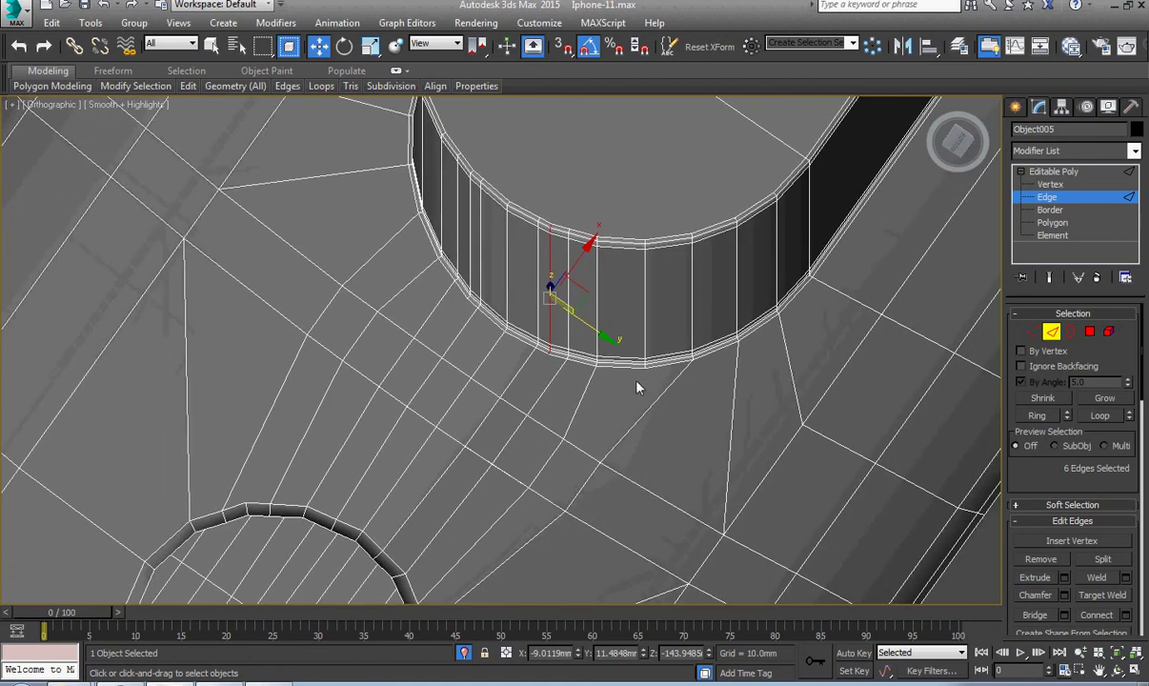
{"action": "scroll", "coordinate": [636, 388], "scroll_direction": "down", "scroll_amount": 3}
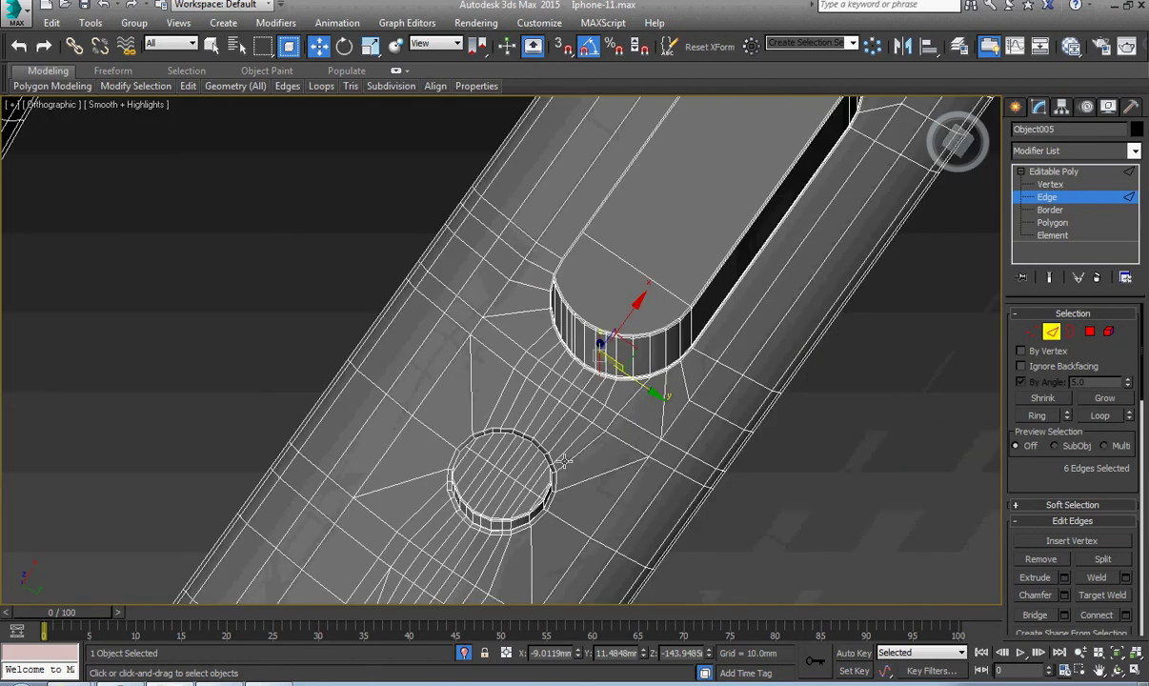
{"action": "scroll", "coordinate": [560, 465], "scroll_direction": "up", "scroll_amount": 4}
{"action": "scroll", "coordinate": [497, 457], "scroll_direction": "up", "scroll_amount": 3}
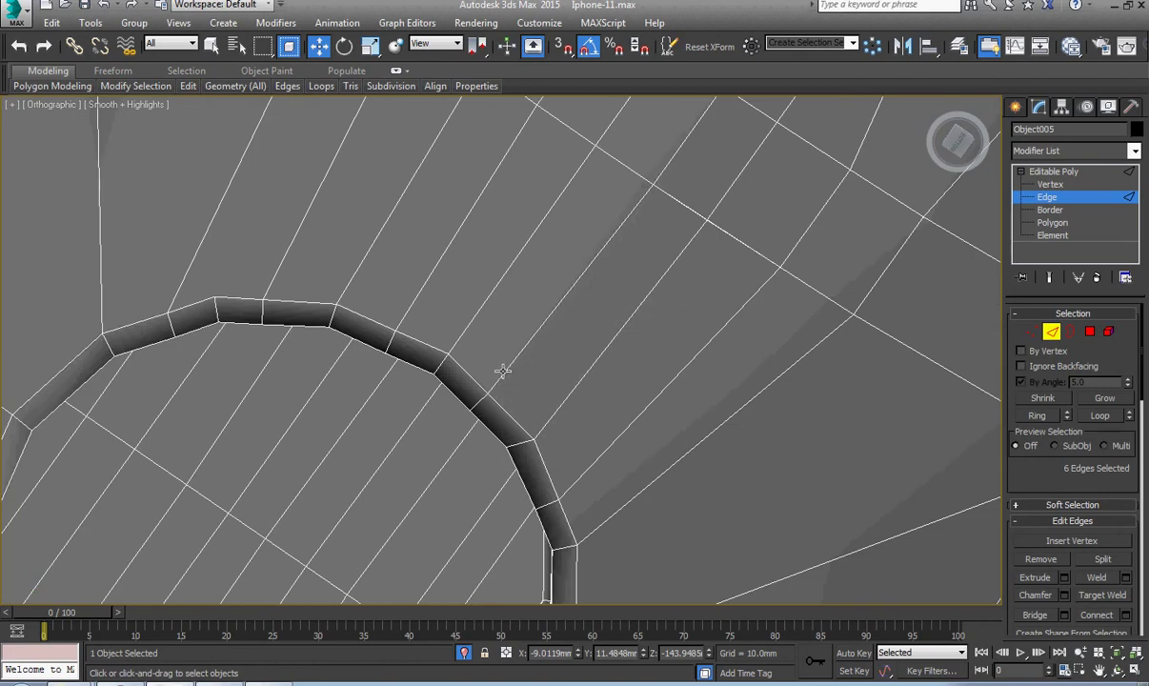
Step: Select the edge loop that runs through the round screw hole toward the port slot, and inspect its end
{"action": "double_click", "coordinate": [503, 372]}
{"action": "scroll", "coordinate": [515, 376], "scroll_direction": "down", "scroll_amount": 3}
{"action": "middle_click_drag", "start_coordinate": [552, 341], "coordinate": [521, 417]}
{"action": "scroll", "coordinate": [544, 394], "scroll_direction": "up", "scroll_amount": 3}
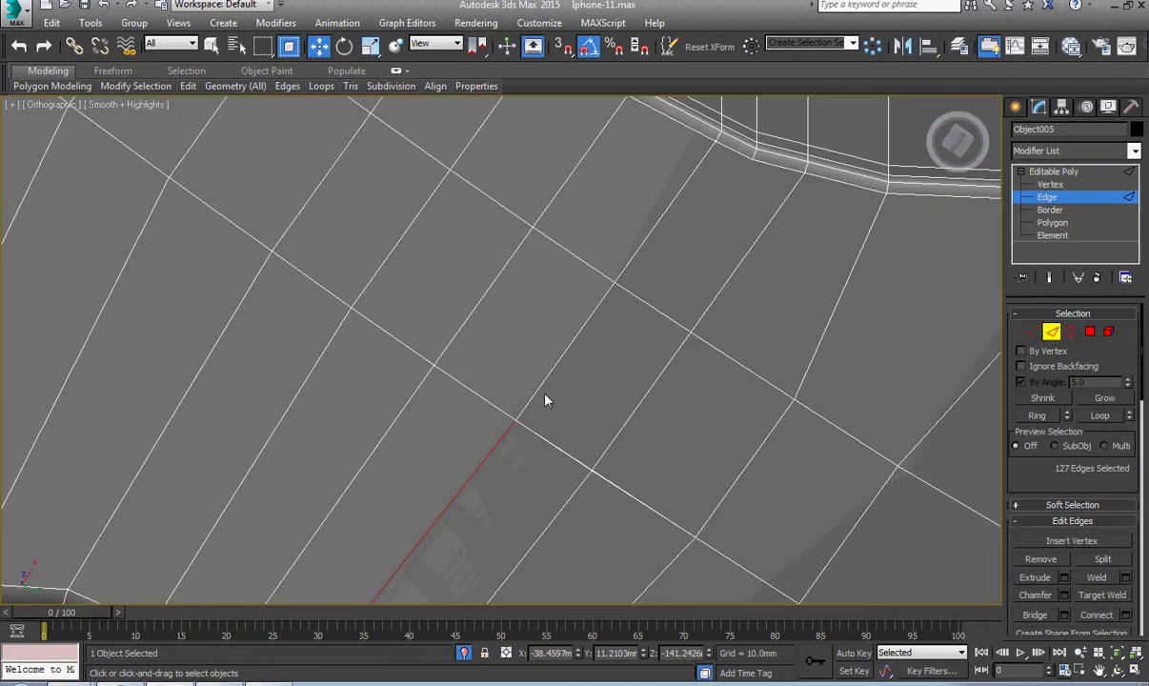
Step: Try to slide the vertex at the selected loop's end along the X axis toward the port slot, and undo the move
{"action": "left_click", "coordinate": [1048, 184]}
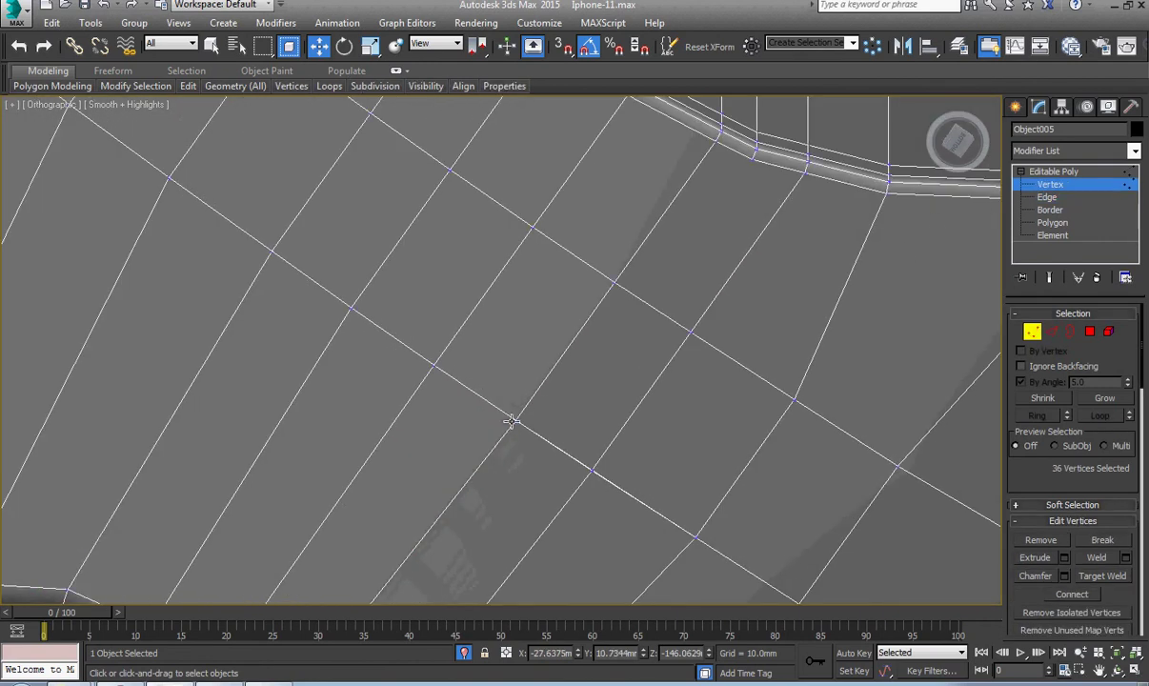
{"action": "left_click", "coordinate": [512, 420]}
{"action": "right_click", "coordinate": [596, 395]}
{"action": "left_click", "coordinate": [577, 397]}
{"action": "left_click_drag", "start_coordinate": [542, 381], "coordinate": [597, 311]}
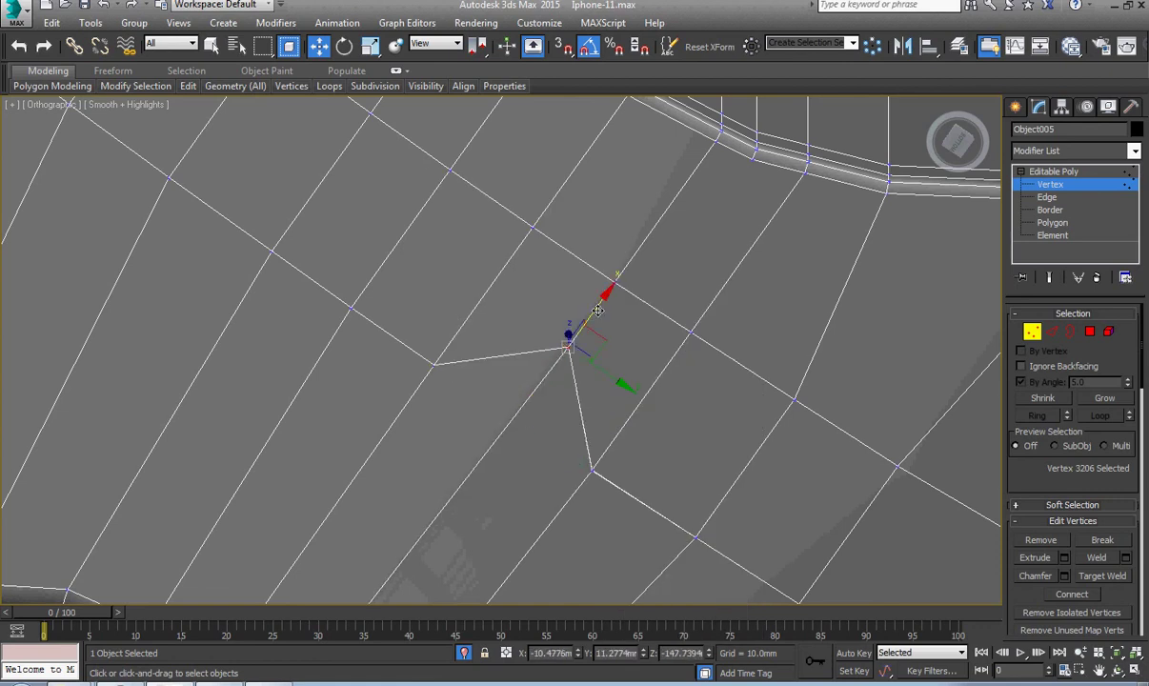
{"action": "key", "text": "ctrl+z"}
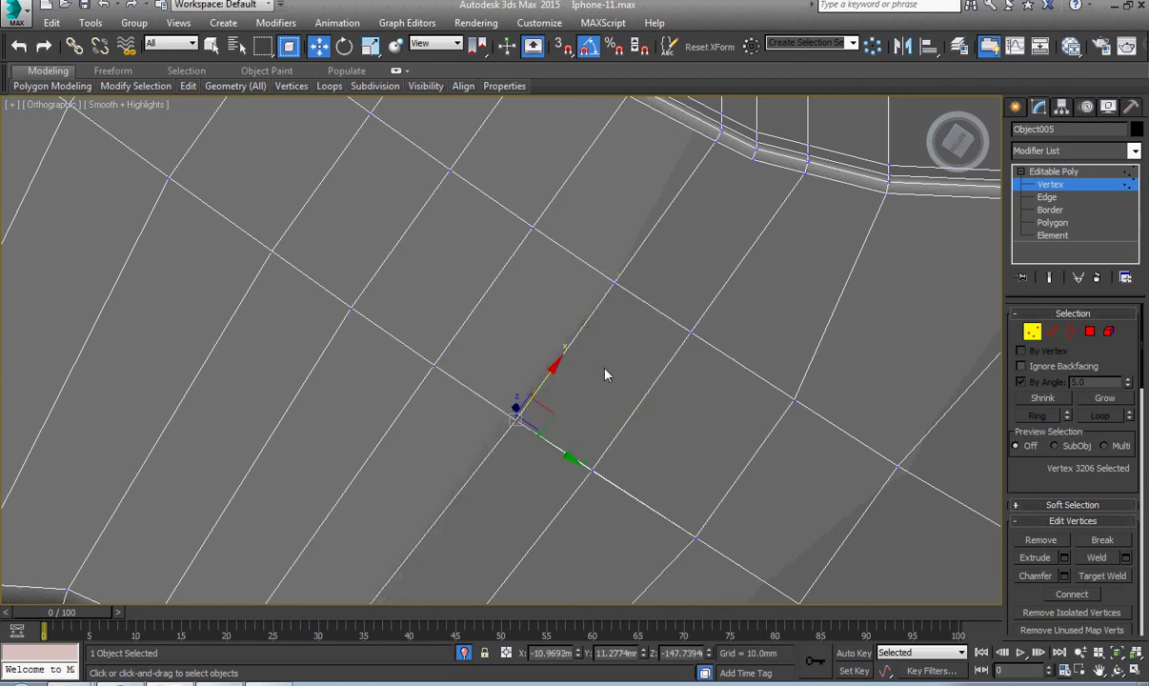
Step: Target weld a vertex on the outer rim of the port slot's rounded end to its neighbouring rim vertex
{"action": "scroll", "coordinate": [602, 366], "scroll_direction": "down", "scroll_amount": 3}
{"action": "middle_click_drag", "start_coordinate": [602, 365], "coordinate": [535, 465]}
{"action": "scroll", "coordinate": [632, 375], "scroll_direction": "up", "scroll_amount": 3}
{"action": "scroll", "coordinate": [634, 379], "scroll_direction": "down", "scroll_amount": 1}
{"action": "scroll", "coordinate": [679, 426], "scroll_direction": "down", "scroll_amount": 1}
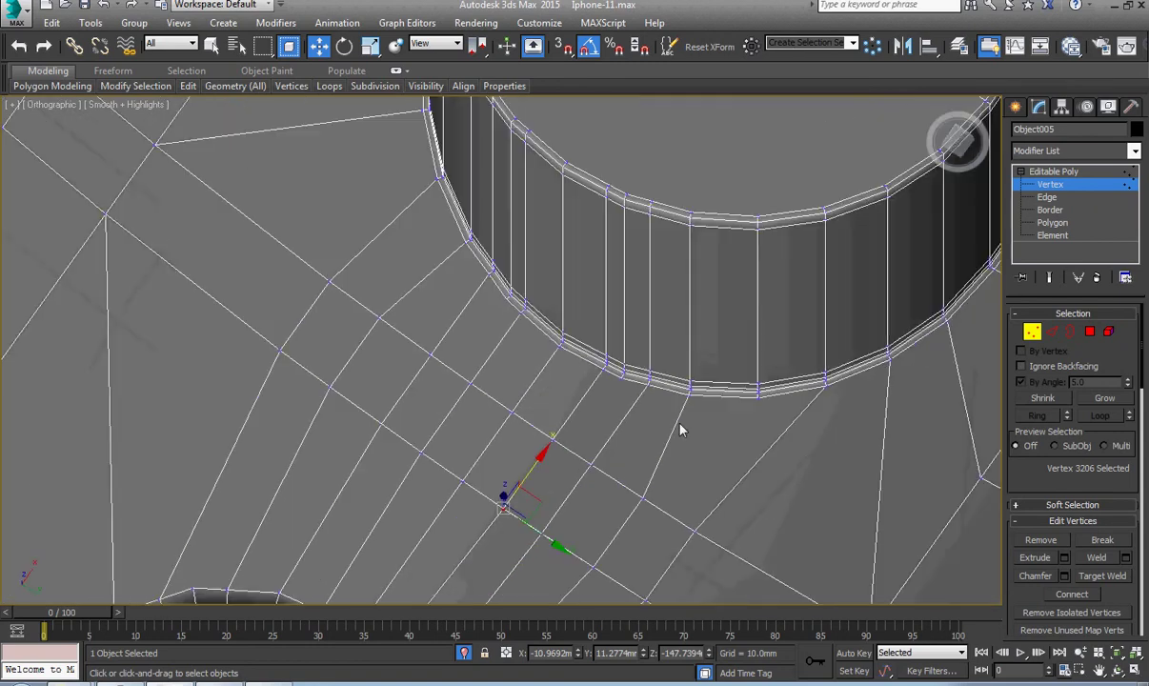
{"action": "middle_click_drag", "start_coordinate": [678, 426], "coordinate": [586, 481]}
{"action": "scroll", "coordinate": [571, 471], "scroll_direction": "up", "scroll_amount": 2}
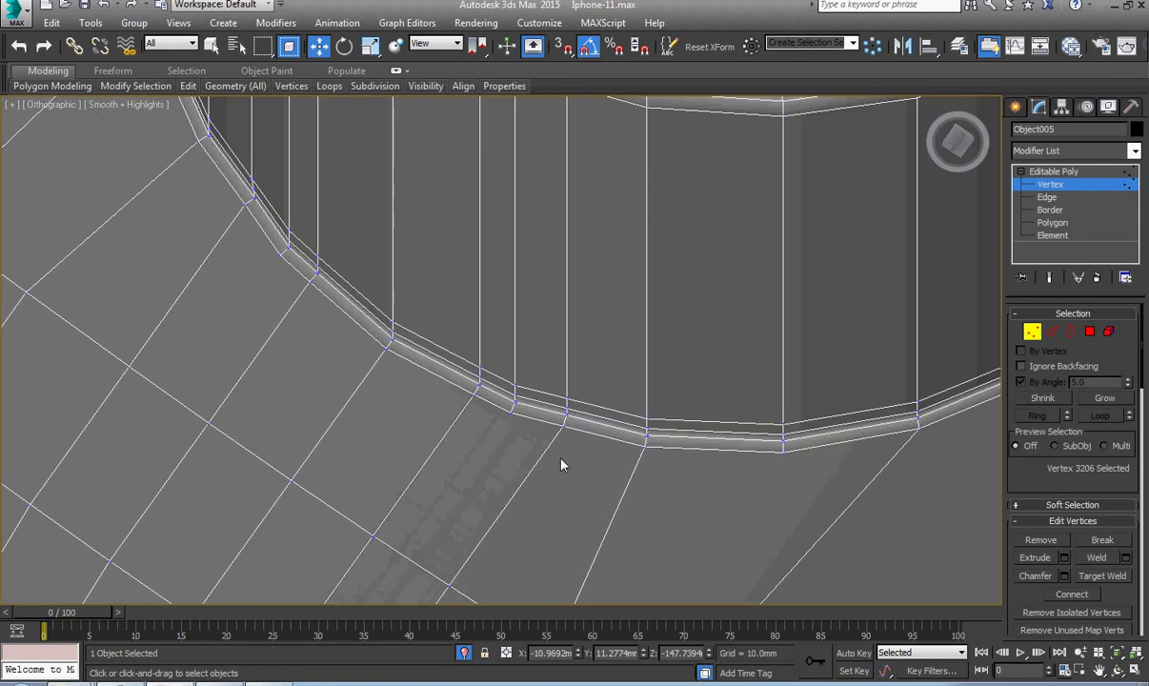
{"action": "scroll", "coordinate": [564, 377], "scroll_direction": "up", "scroll_amount": 2}
{"action": "right_click", "coordinate": [561, 362]}
{"action": "left_click", "coordinate": [530, 472]}
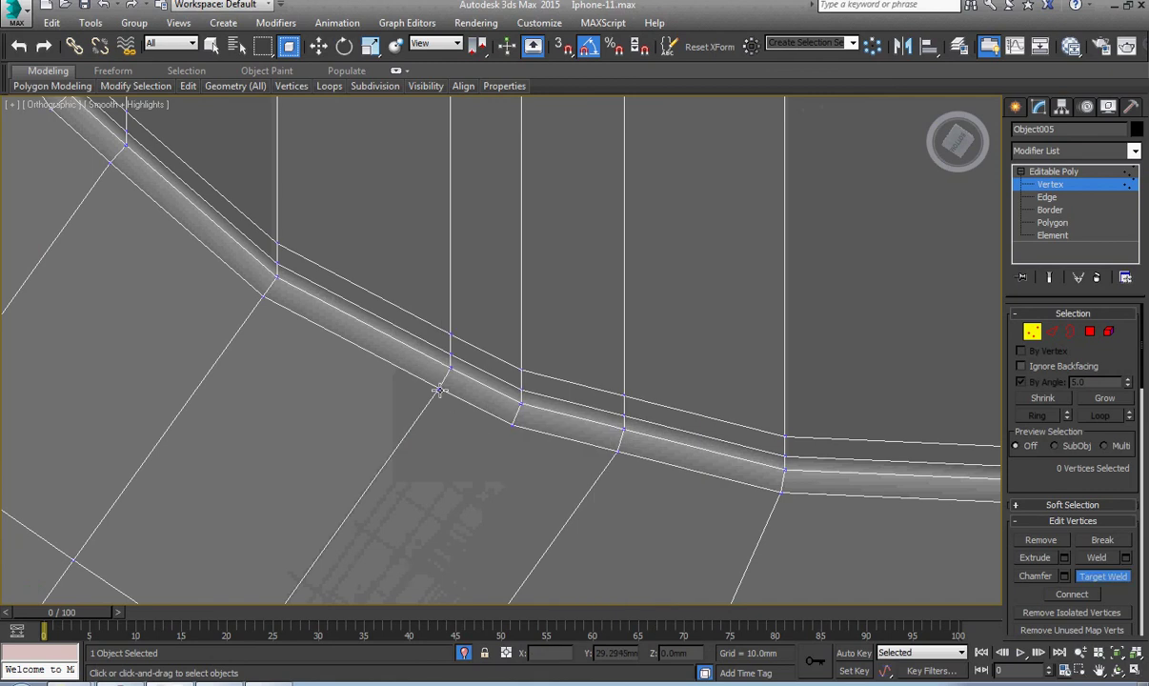
{"action": "left_click", "coordinate": [510, 427]}
{"action": "right_click", "coordinate": [569, 442]}
{"action": "middle_click_drag", "start_coordinate": [517, 431], "coordinate": [529, 474]}
Step: Remove the leftover vertical edge line on the port slot's inner wall beside the welded rim vertex
{"action": "key", "text": "2"}
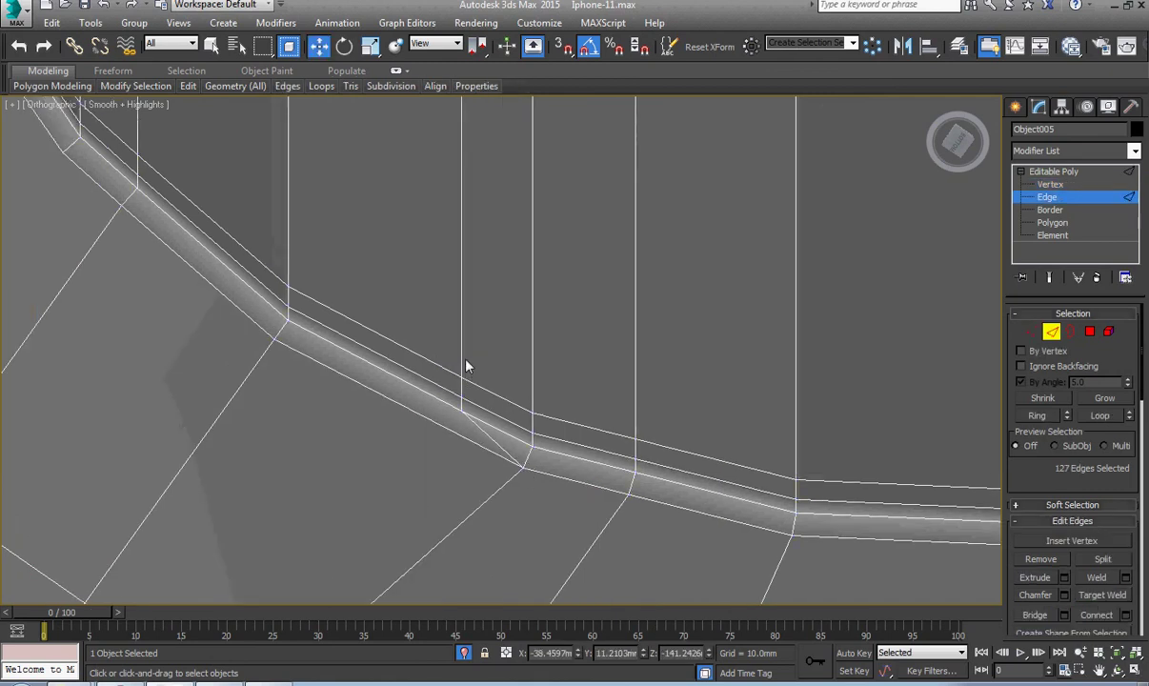
{"action": "double_click", "coordinate": [463, 361]}
{"action": "scroll", "coordinate": [465, 364], "scroll_direction": "down", "scroll_amount": 5}
{"action": "key", "text": "e"}
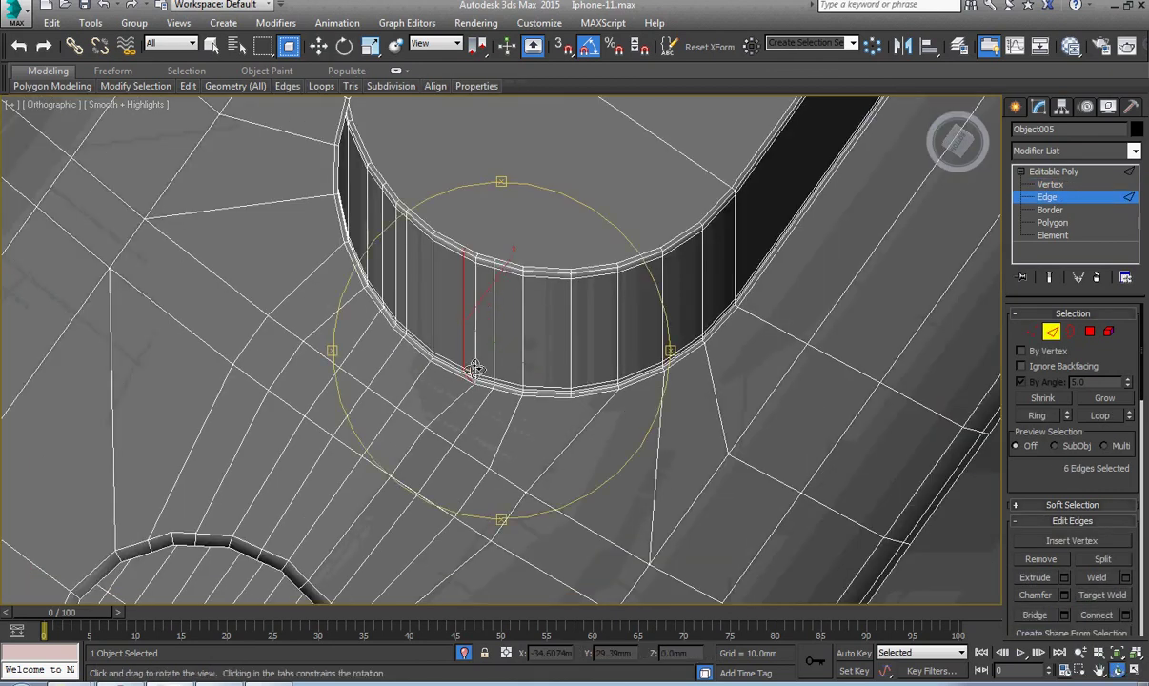
{"action": "scroll", "coordinate": [473, 364], "scroll_direction": "up", "scroll_amount": 4}
{"action": "right_click", "coordinate": [475, 367]}
{"action": "key", "text": "2"}
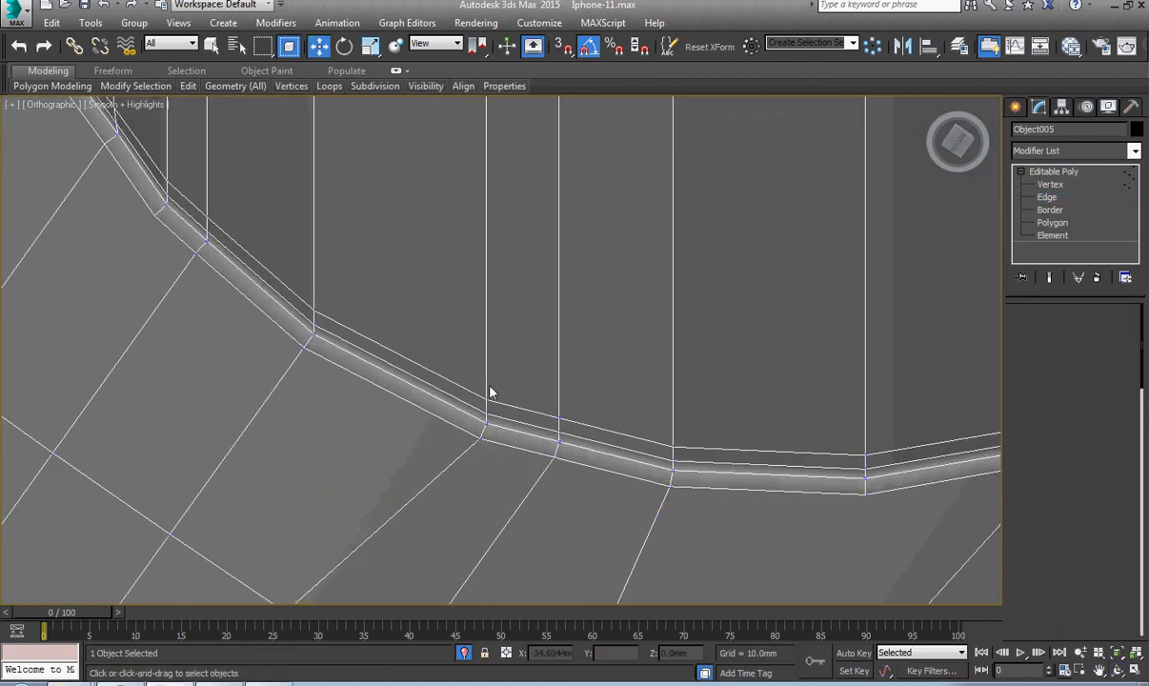
{"action": "key", "text": "1"}
{"action": "scroll", "coordinate": [478, 402], "scroll_direction": "down", "scroll_amount": 4}
{"action": "scroll", "coordinate": [401, 386], "scroll_direction": "up", "scroll_amount": 4}
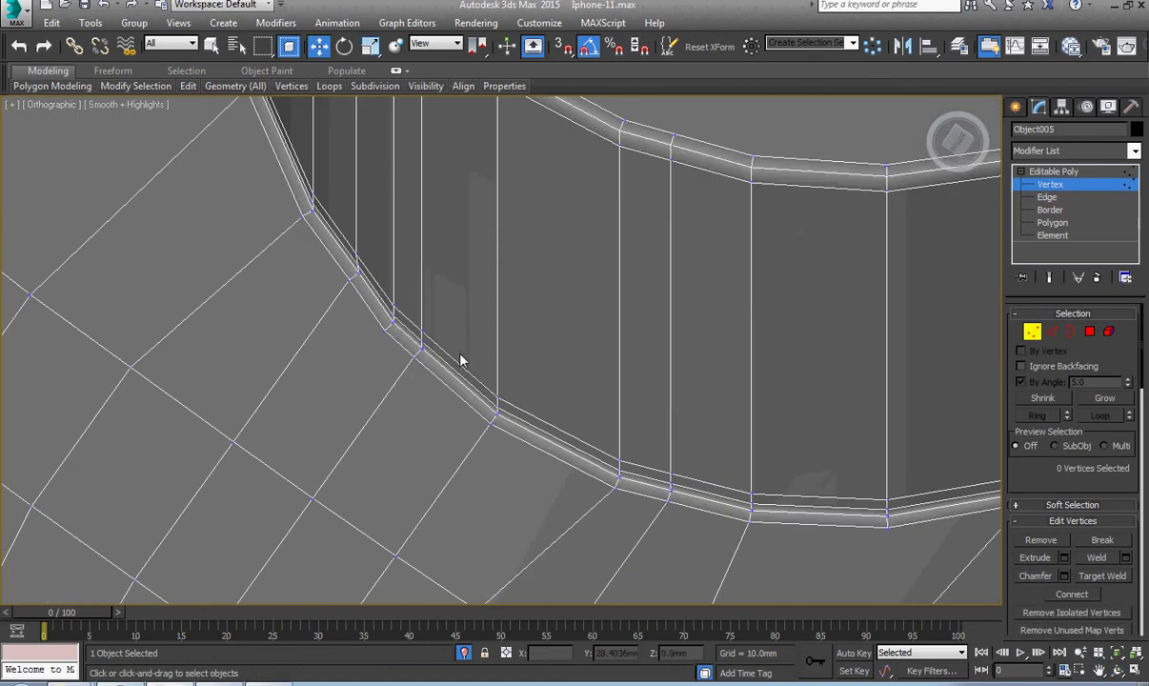
{"action": "right_click", "coordinate": [452, 322]}
{"action": "left_click", "coordinate": [335, 457]}
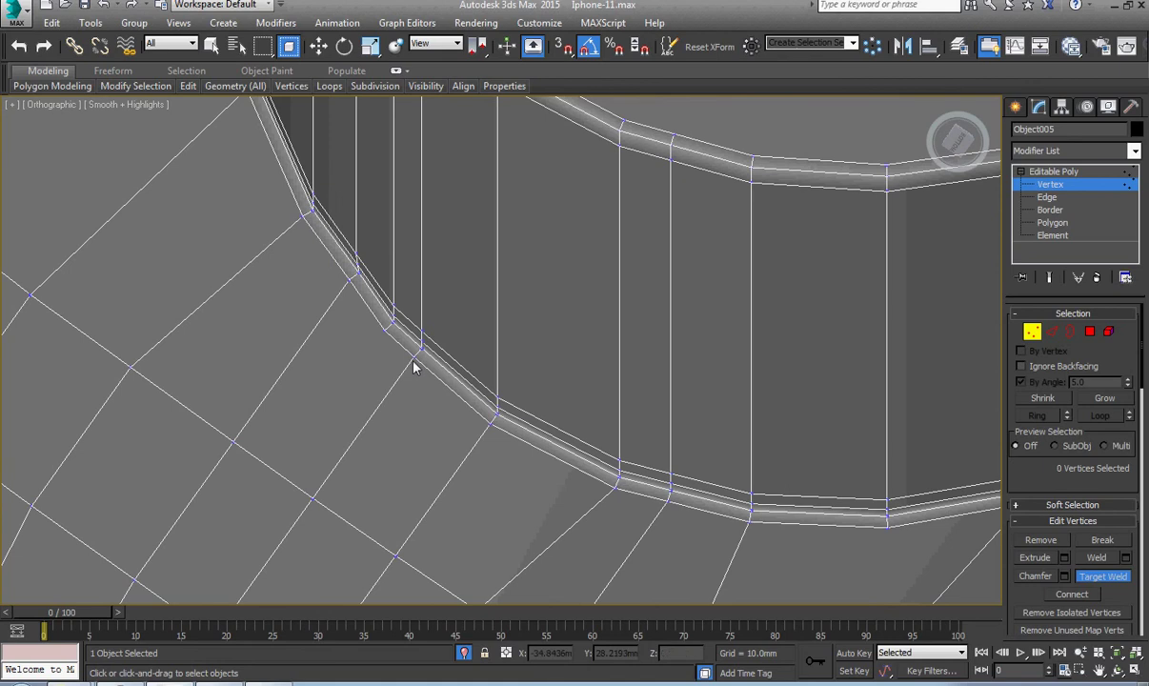
{"action": "right_click", "coordinate": [427, 373]}
{"action": "scroll", "coordinate": [429, 374], "scroll_direction": "down", "scroll_amount": 4}
{"action": "middle_click_drag", "start_coordinate": [441, 392], "coordinate": [388, 341]}
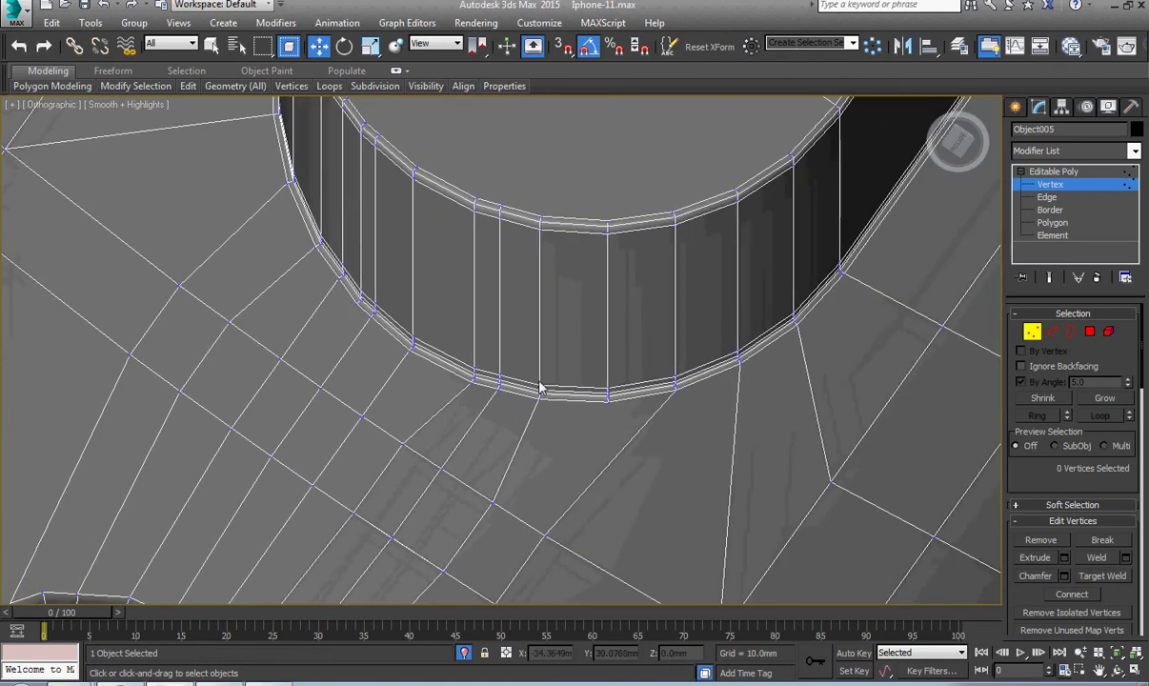
Step: Select the edge line running from the port slot's wall toward the screw hole and check where it ends
{"action": "scroll", "coordinate": [541, 387], "scroll_direction": "up", "scroll_amount": 3}
{"action": "scroll", "coordinate": [489, 424], "scroll_direction": "down", "scroll_amount": 3}
{"action": "key", "text": "2"}
{"action": "double_click", "coordinate": [369, 546]}
{"action": "scroll", "coordinate": [362, 556], "scroll_direction": "down", "scroll_amount": 5}
{"action": "middle_click_drag", "start_coordinate": [362, 556], "coordinate": [490, 365]}
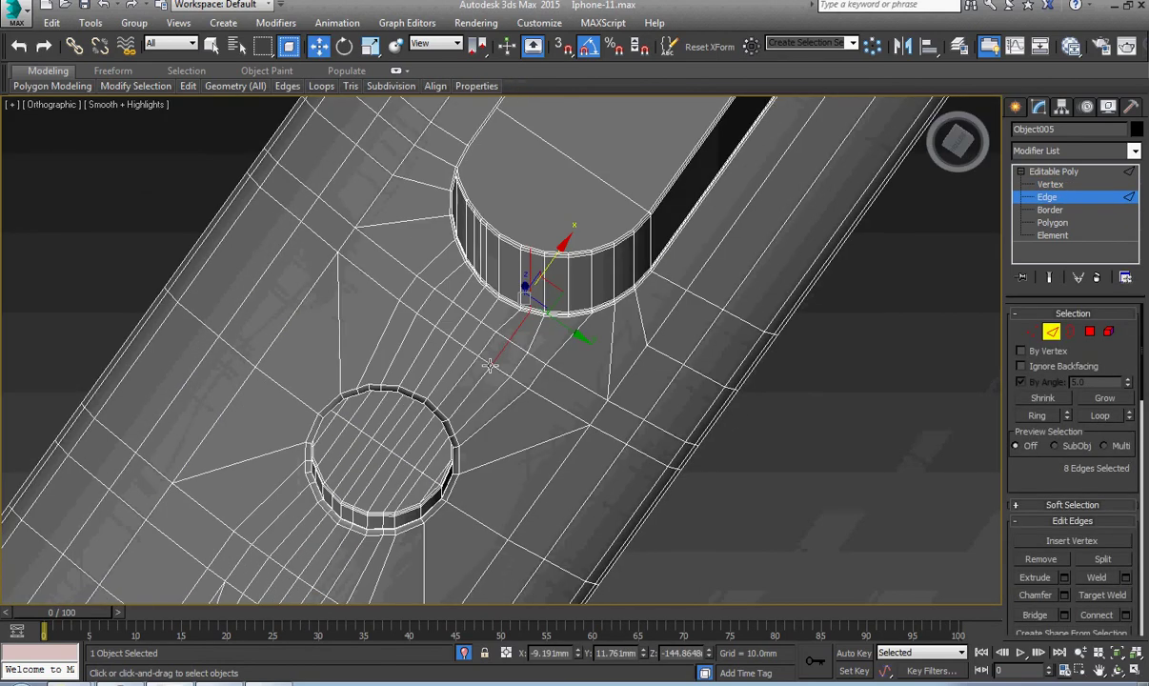
{"action": "scroll", "coordinate": [490, 364], "scroll_direction": "up", "scroll_amount": 3}
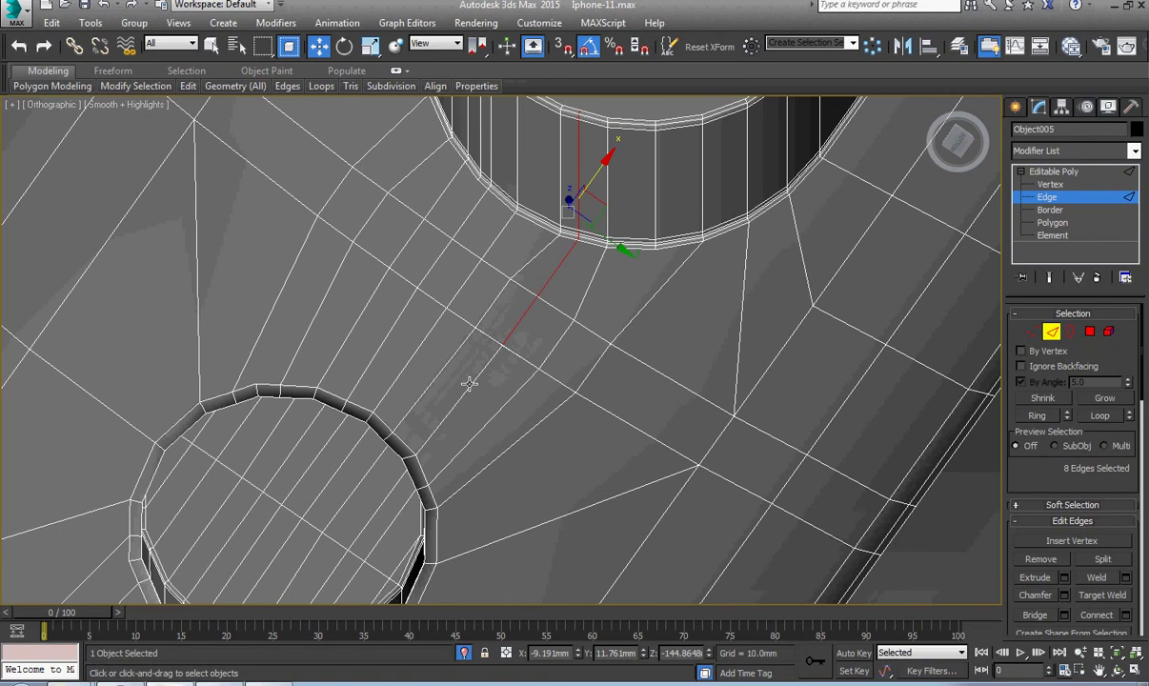
{"action": "middle_click_drag", "start_coordinate": [513, 338], "coordinate": [513, 349]}
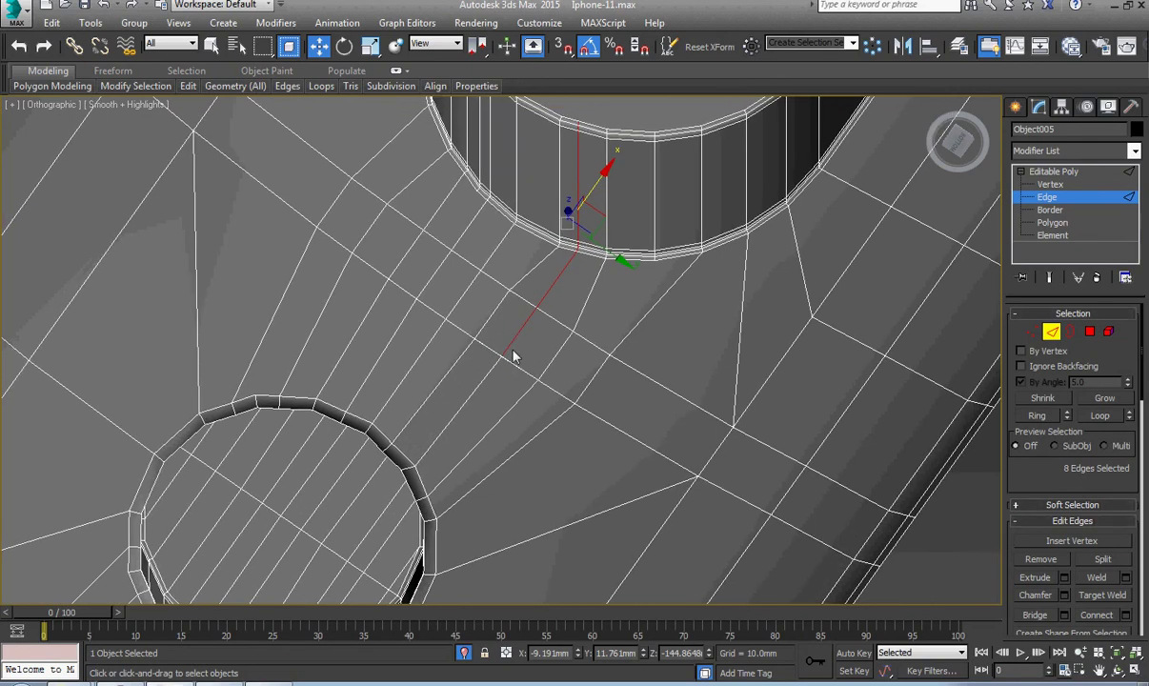
Step: Undo the edge removal and vertex weld at the port slot's rim, back to the selected loop through the screw hole
{"action": "key", "text": "ctrl+z"}
{"action": "key", "text": "ctrl+z"}
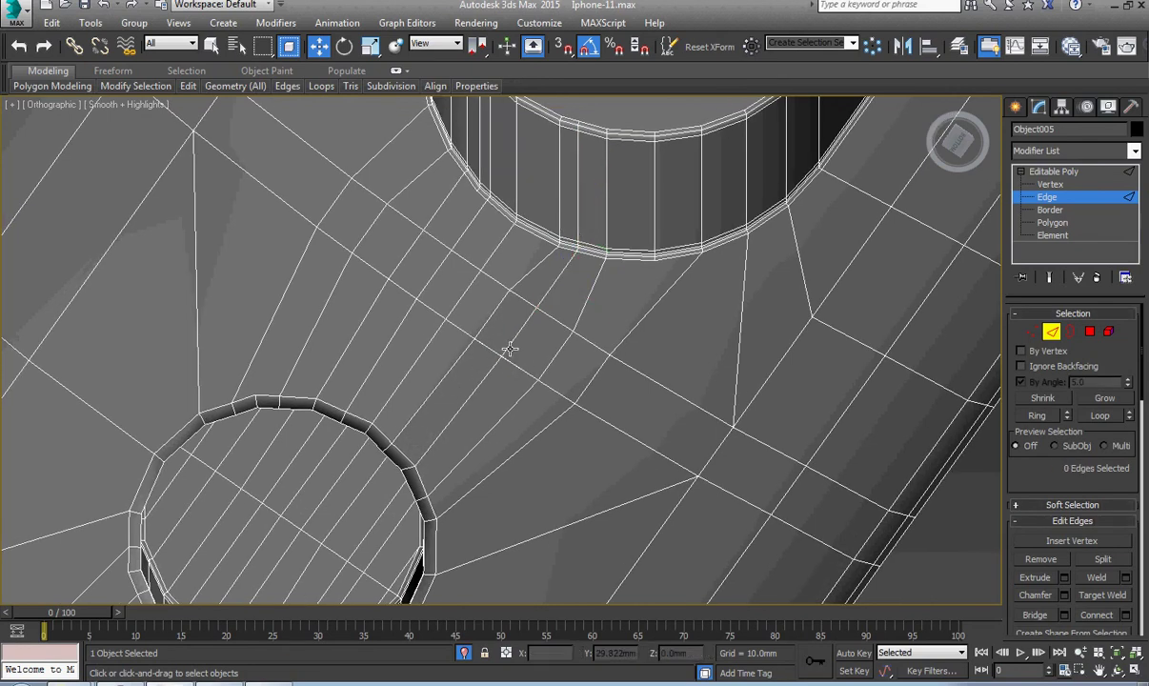
{"action": "key", "text": "ctrl+z"}
{"action": "key", "text": "ctrl+z"}
{"action": "key", "text": "ctrl+z"}
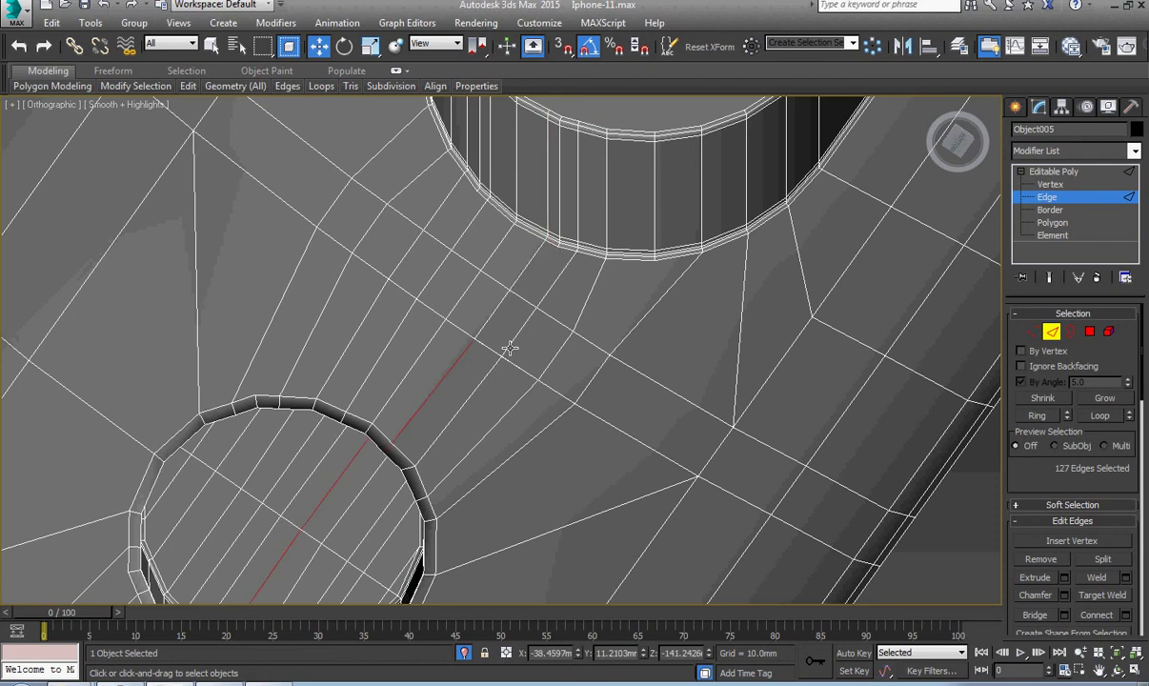
Step: Examine the selected edge loop where it passes through the screw hole and the row of small speaker holes
{"action": "scroll", "coordinate": [510, 348], "scroll_direction": "down", "scroll_amount": 3}
{"action": "middle_click_drag", "start_coordinate": [508, 347], "coordinate": [513, 371]}
{"action": "scroll", "coordinate": [509, 383], "scroll_direction": "down", "scroll_amount": 2}
{"action": "middle_click_drag", "start_coordinate": [463, 450], "coordinate": [520, 353]}
{"action": "scroll", "coordinate": [477, 415], "scroll_direction": "up", "scroll_amount": 7}
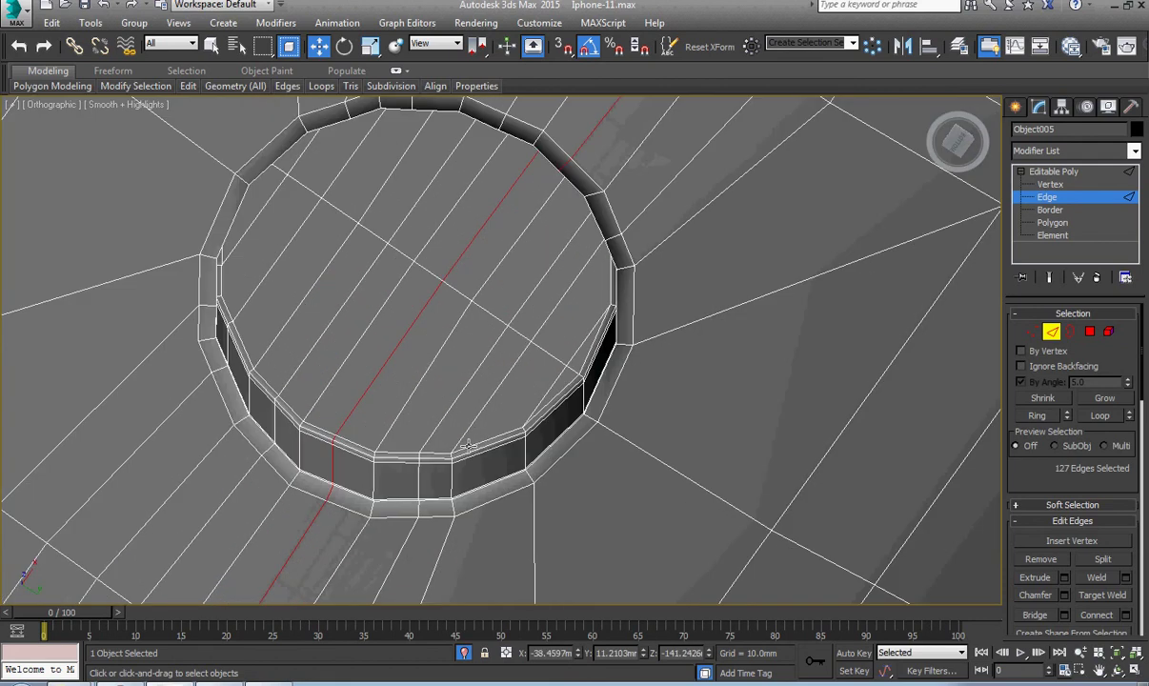
{"action": "middle_click_drag", "start_coordinate": [477, 449], "coordinate": [558, 313]}
{"action": "scroll", "coordinate": [541, 334], "scroll_direction": "down", "scroll_amount": 5}
{"action": "middle_click_drag", "start_coordinate": [531, 354], "coordinate": [556, 311]}
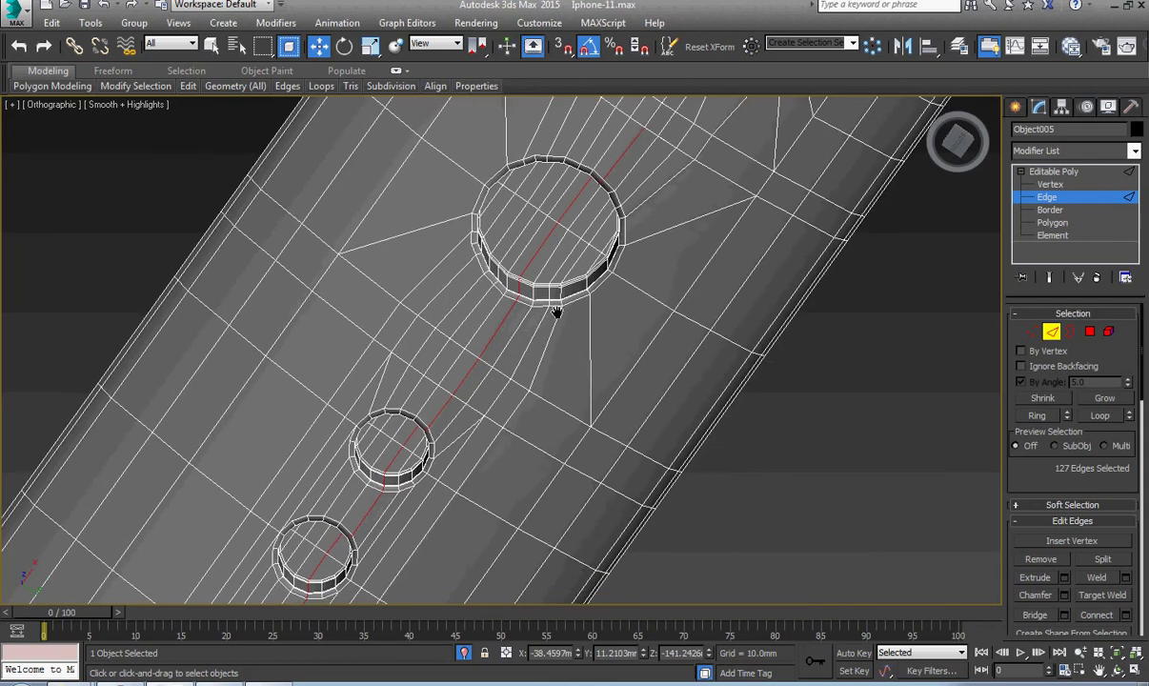
{"action": "scroll", "coordinate": [470, 448], "scroll_direction": "up", "scroll_amount": 3}
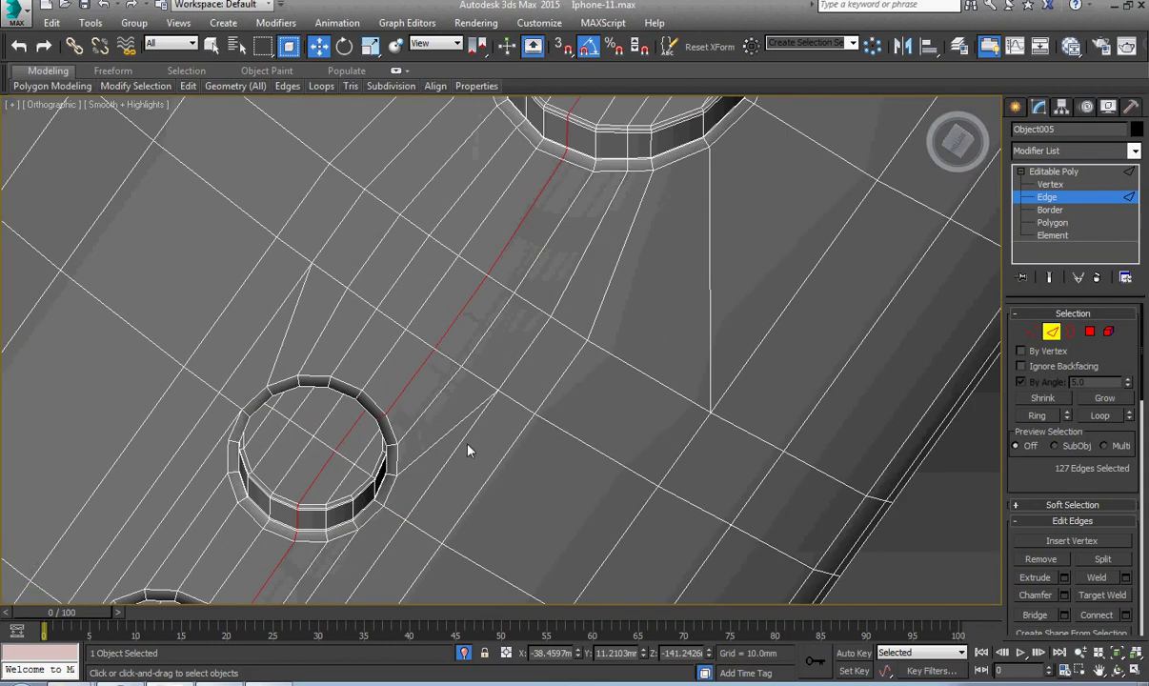
{"action": "scroll", "coordinate": [468, 449], "scroll_direction": "down", "scroll_amount": 3}
{"action": "middle_click_drag", "start_coordinate": [467, 445], "coordinate": [492, 419]}
{"action": "scroll", "coordinate": [365, 541], "scroll_direction": "up", "scroll_amount": 6}
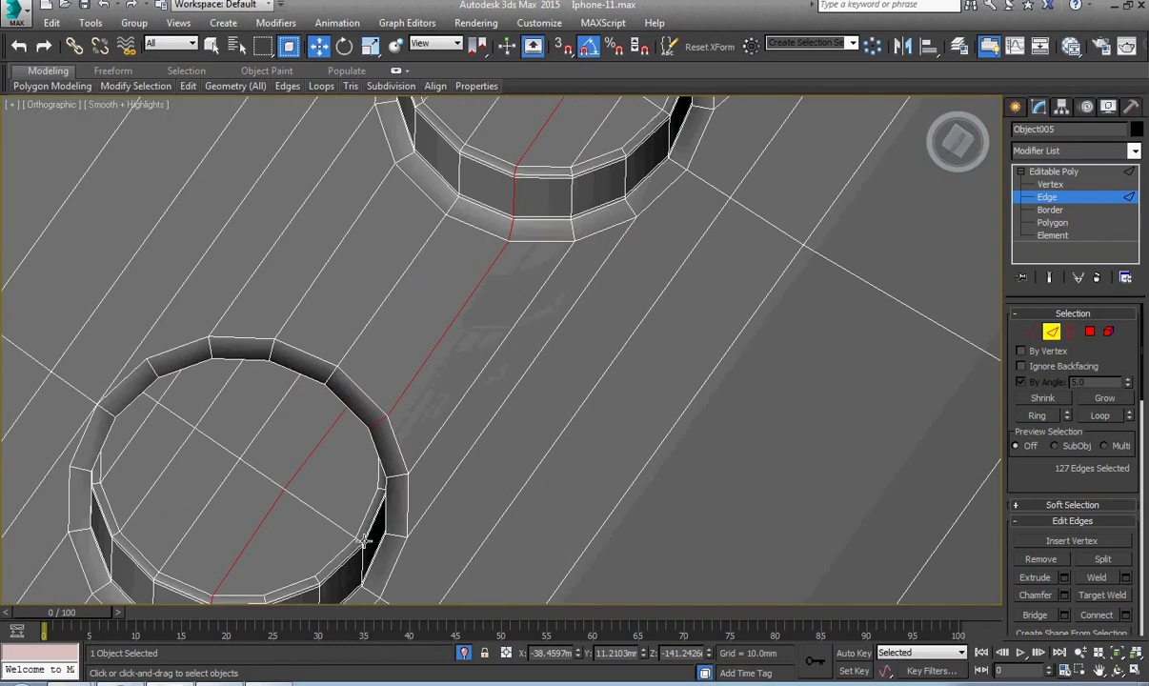
{"action": "middle_click_drag", "start_coordinate": [365, 541], "coordinate": [502, 348]}
{"action": "scroll", "coordinate": [503, 347], "scroll_direction": "down", "scroll_amount": 4}
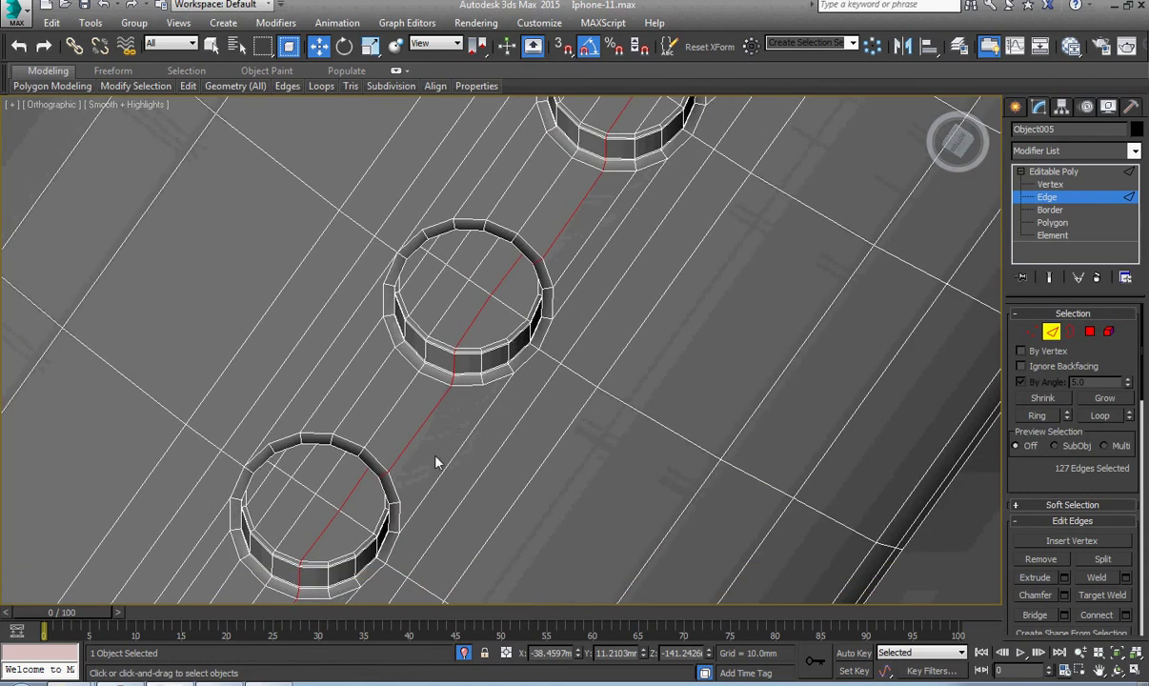
Step: Select the facing rim vertices of two neighbouring speaker holes and remove the selected edge loop running through the hole row
{"action": "scroll", "coordinate": [467, 434], "scroll_direction": "up", "scroll_amount": 5}
{"action": "key", "text": "1"}
{"action": "left_click", "coordinate": [543, 296]}
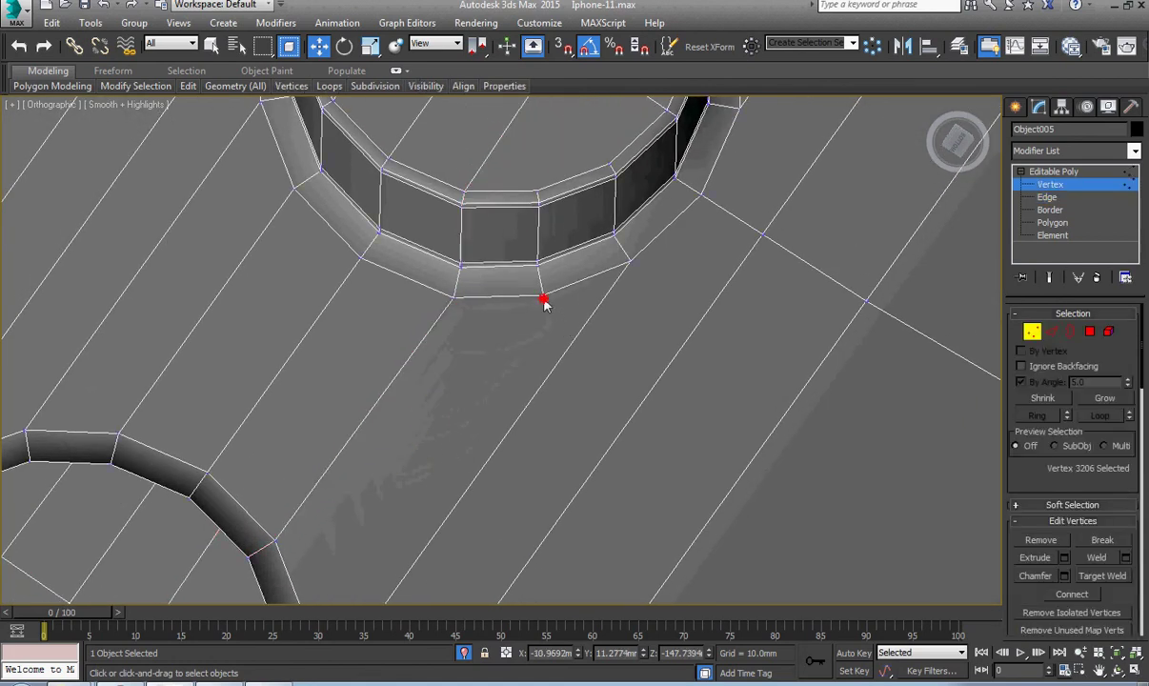
{"action": "scroll", "coordinate": [353, 555], "scroll_direction": "down", "scroll_amount": 2}
{"action": "middle_click_drag", "start_coordinate": [353, 556], "coordinate": [424, 384]}
{"action": "left_click", "coordinate": [394, 439], "text": "ctrl"}
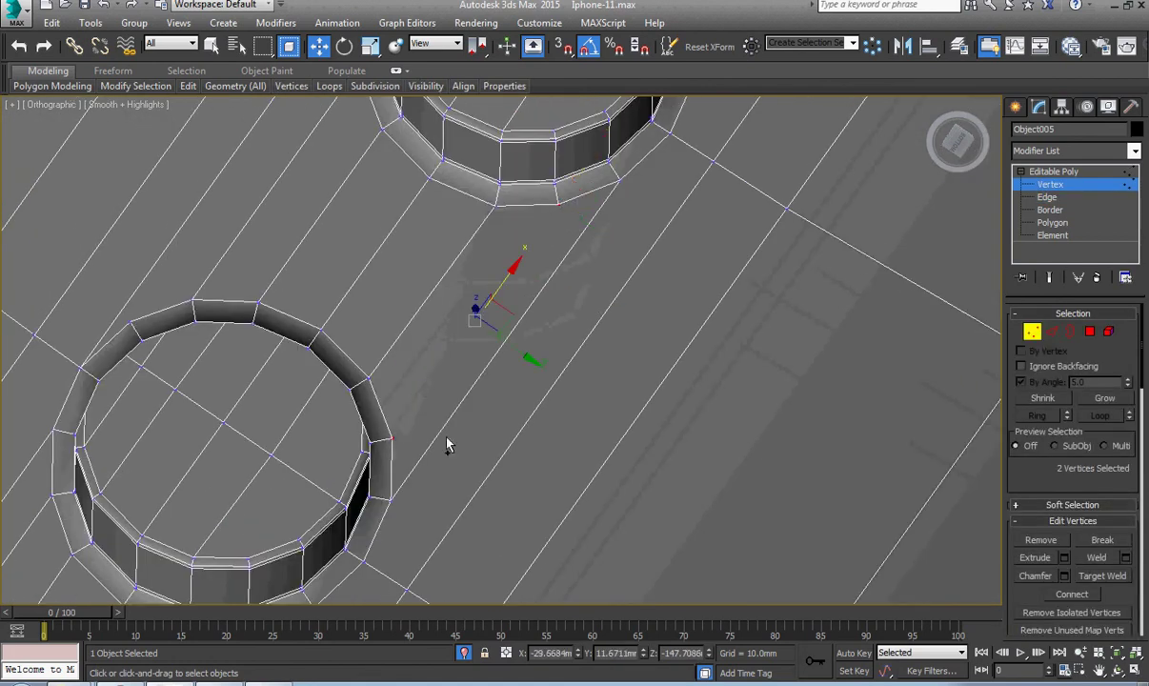
{"action": "scroll", "coordinate": [445, 440], "scroll_direction": "down", "scroll_amount": 4}
{"action": "middle_click_drag", "start_coordinate": [419, 463], "coordinate": [486, 302]}
{"action": "scroll", "coordinate": [382, 461], "scroll_direction": "up", "scroll_amount": 4}
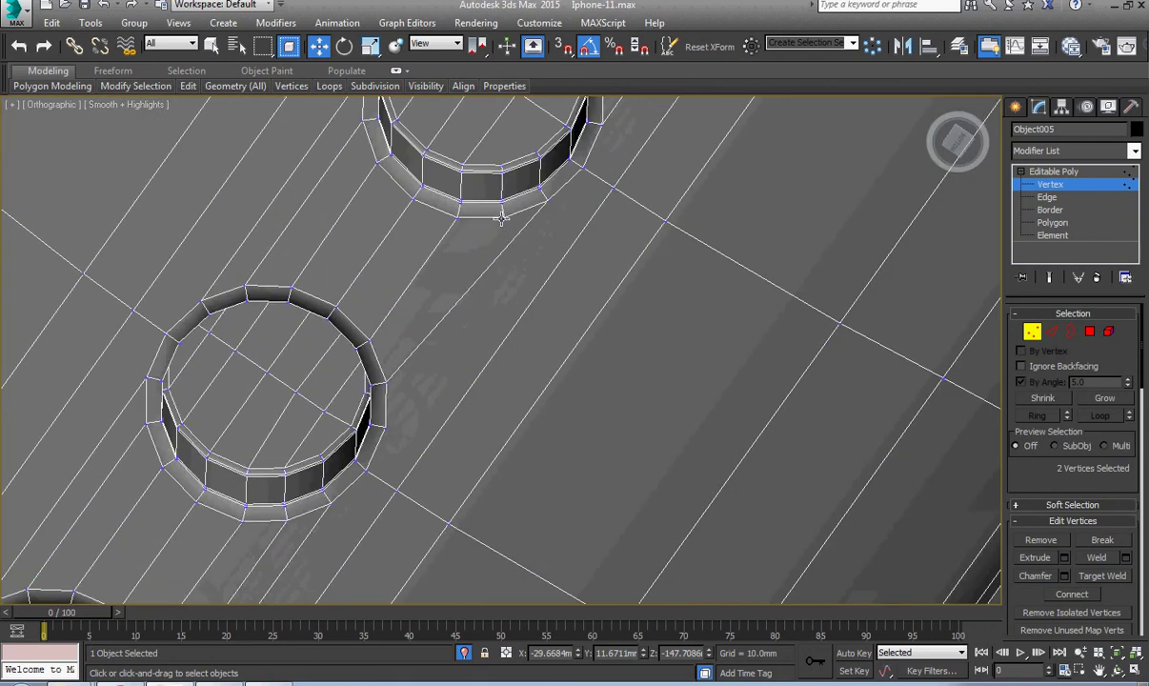
{"action": "scroll", "coordinate": [417, 379], "scroll_direction": "up", "scroll_amount": 4}
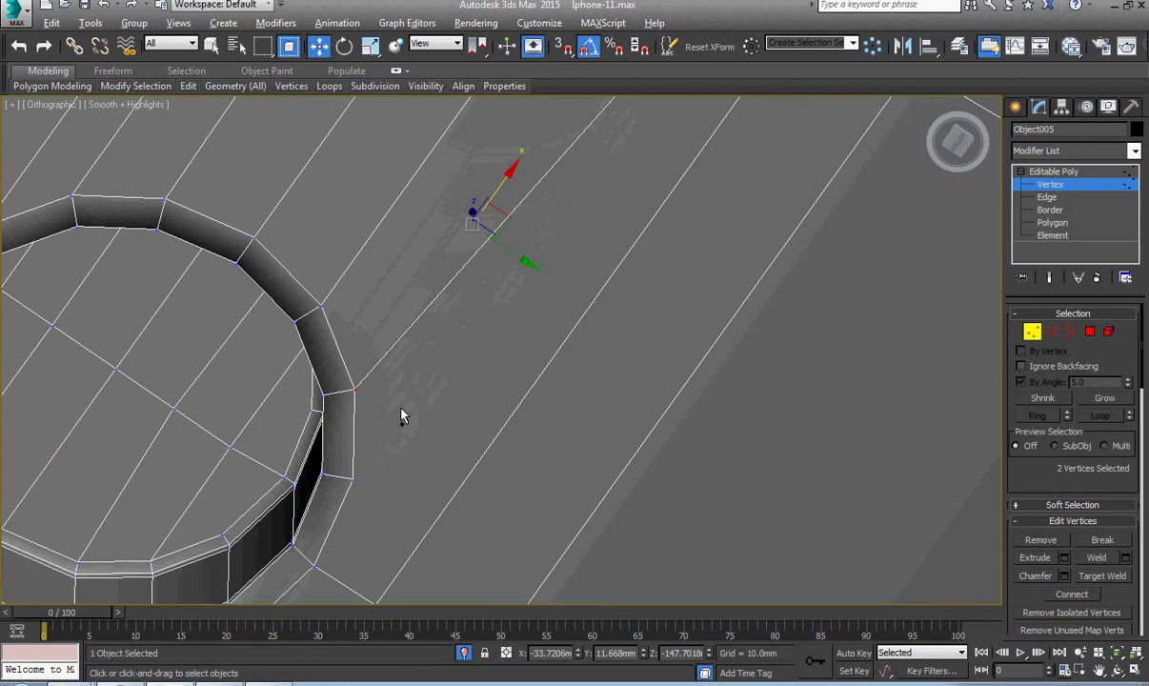
{"action": "scroll", "coordinate": [400, 415], "scroll_direction": "down", "scroll_amount": 4}
{"action": "key", "text": "2"}
{"action": "key", "text": "BackSpace"}
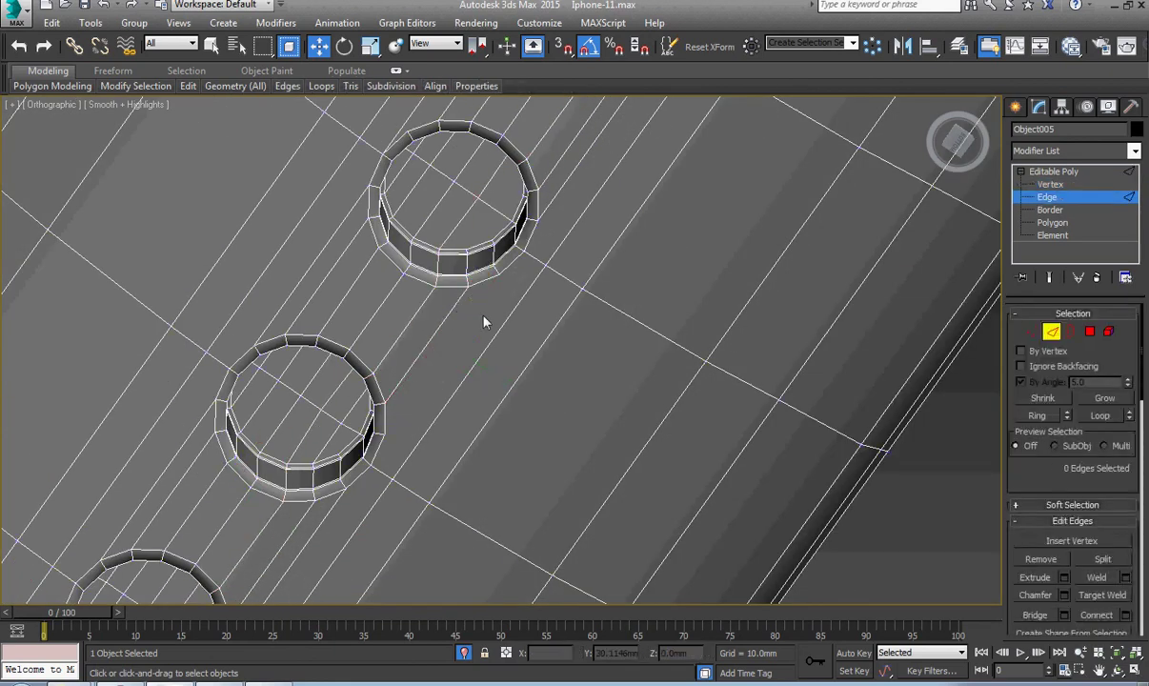
Step: Select the next facing pair of rim vertices between the two neighbouring speaker holes, nearer the cross edge line
{"action": "scroll", "coordinate": [487, 310], "scroll_direction": "up", "scroll_amount": 4}
{"action": "key", "text": "1"}
{"action": "left_click", "coordinate": [512, 242]}
{"action": "middle_click_drag", "start_coordinate": [396, 445], "coordinate": [456, 328]}
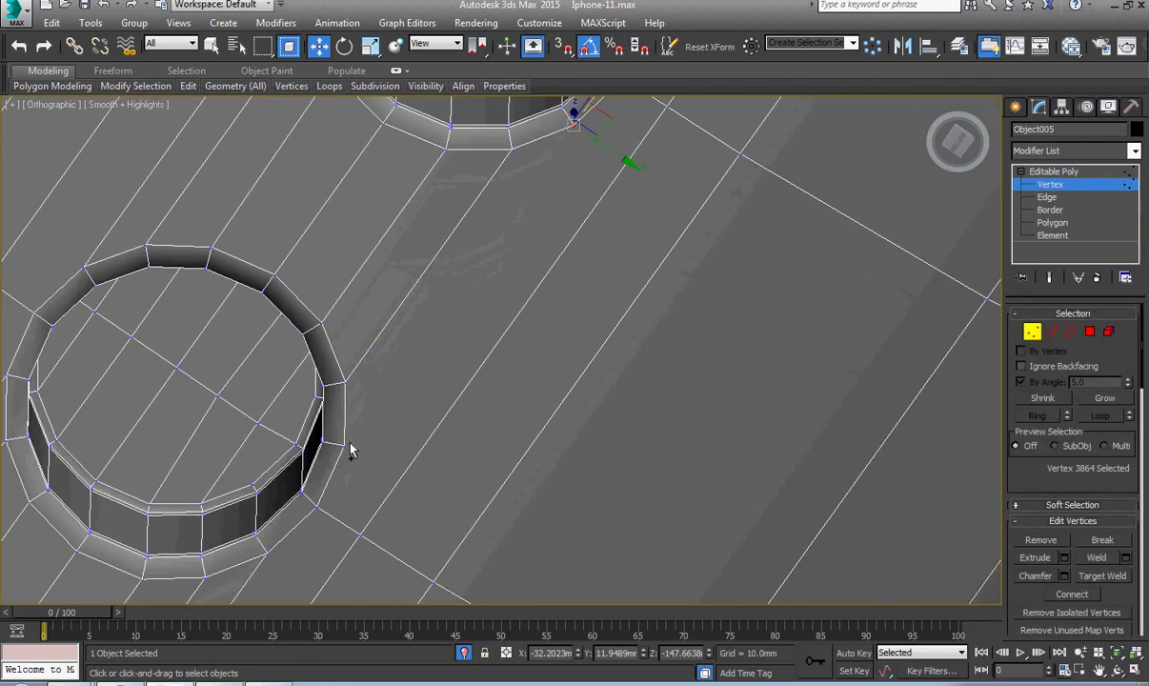
{"action": "left_click", "coordinate": [346, 445], "text": "ctrl"}
{"action": "scroll", "coordinate": [408, 455], "scroll_direction": "down", "scroll_amount": 4}
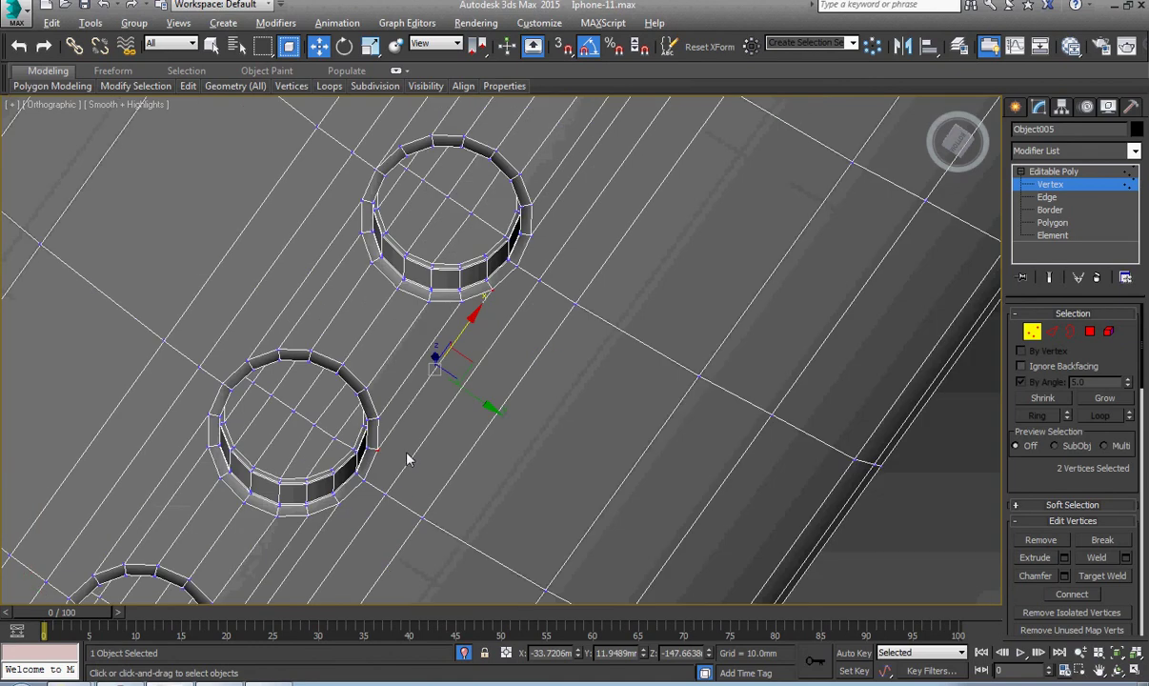
Step: Examine the edge flow around the remaining speaker holes up to the last one near the frame's corner
{"action": "middle_click_drag", "start_coordinate": [407, 452], "coordinate": [494, 286]}
{"action": "scroll", "coordinate": [418, 426], "scroll_direction": "down", "scroll_amount": 2}
{"action": "middle_click_drag", "start_coordinate": [418, 425], "coordinate": [523, 236]}
{"action": "middle_click_drag", "start_coordinate": [394, 395], "coordinate": [530, 210]}
{"action": "scroll", "coordinate": [379, 424], "scroll_direction": "up", "scroll_amount": 4}
{"action": "scroll", "coordinate": [378, 424], "scroll_direction": "down", "scroll_amount": 4}
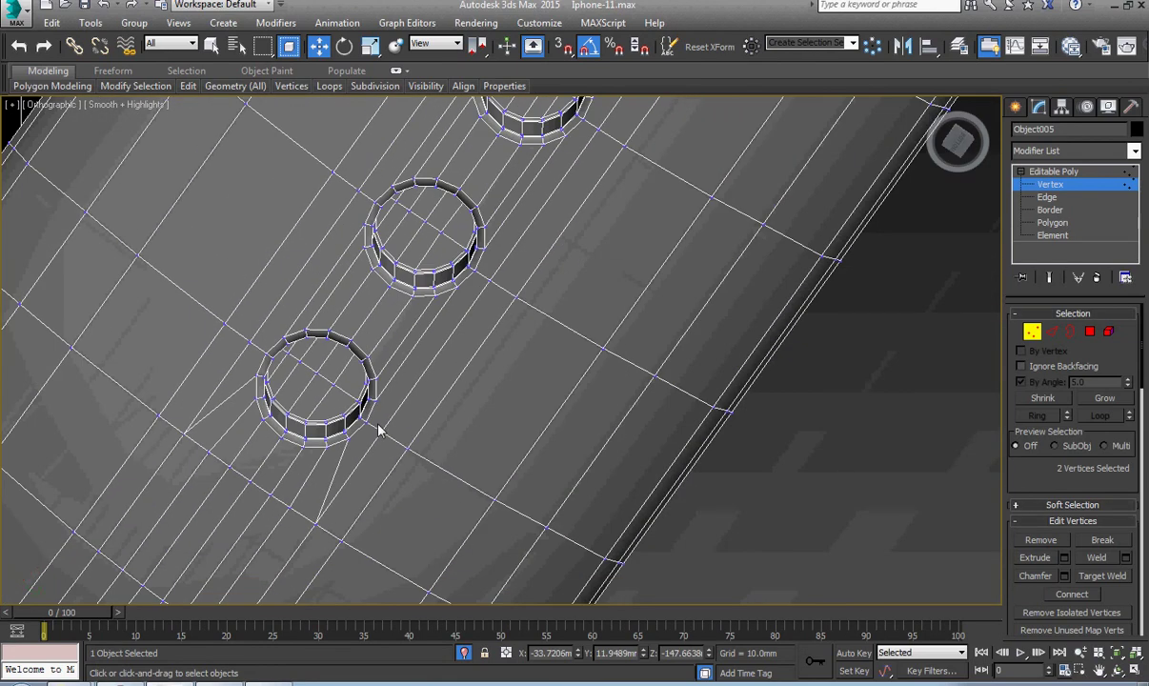
{"action": "scroll", "coordinate": [378, 429], "scroll_direction": "down", "scroll_amount": 2}
{"action": "scroll", "coordinate": [420, 394], "scroll_direction": "down", "scroll_amount": 6}
{"action": "middle_click_drag", "start_coordinate": [432, 417], "coordinate": [390, 477]}
Step: Render the view and compare the speaker holes, screw hole and port slot with the reference photo DSC07085
{"action": "key", "text": "shift+q"}
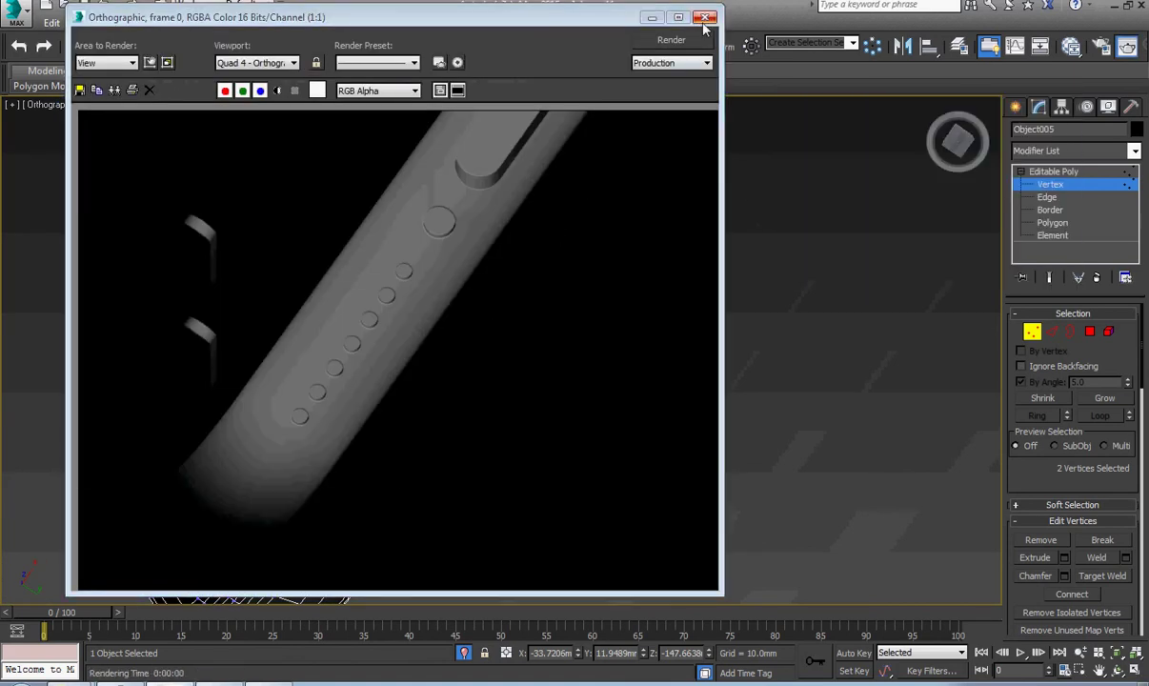
{"action": "left_click", "coordinate": [267, 684]}
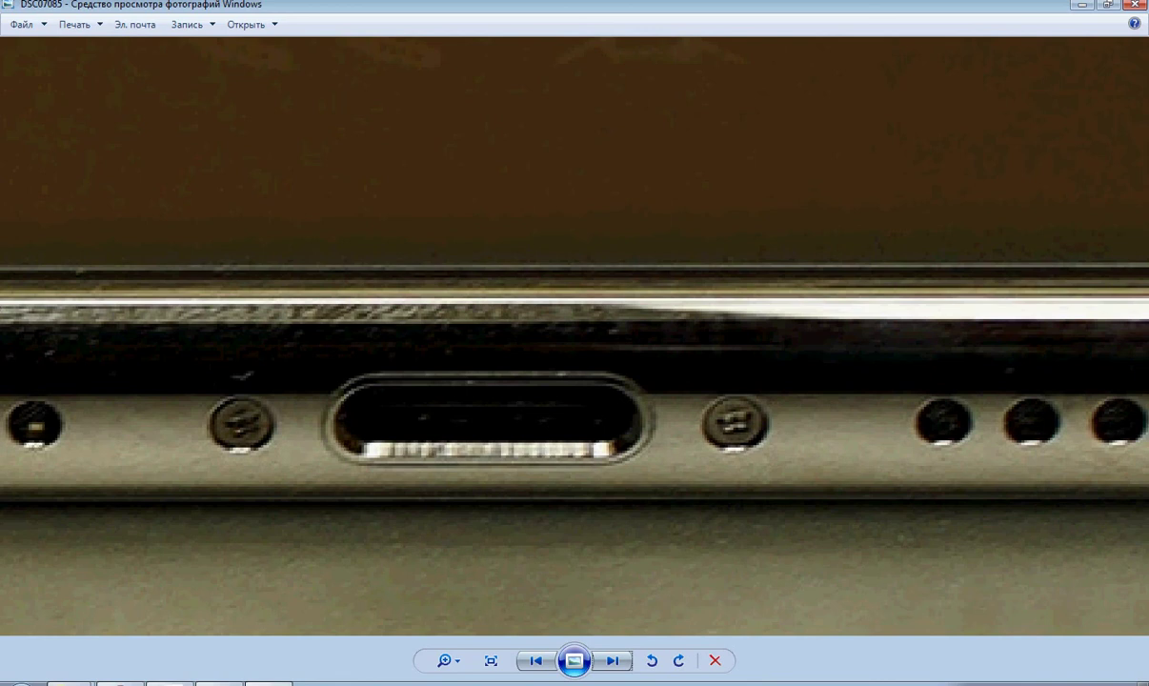
{"action": "scroll", "coordinate": [557, 531], "scroll_direction": "down", "scroll_amount": 3}
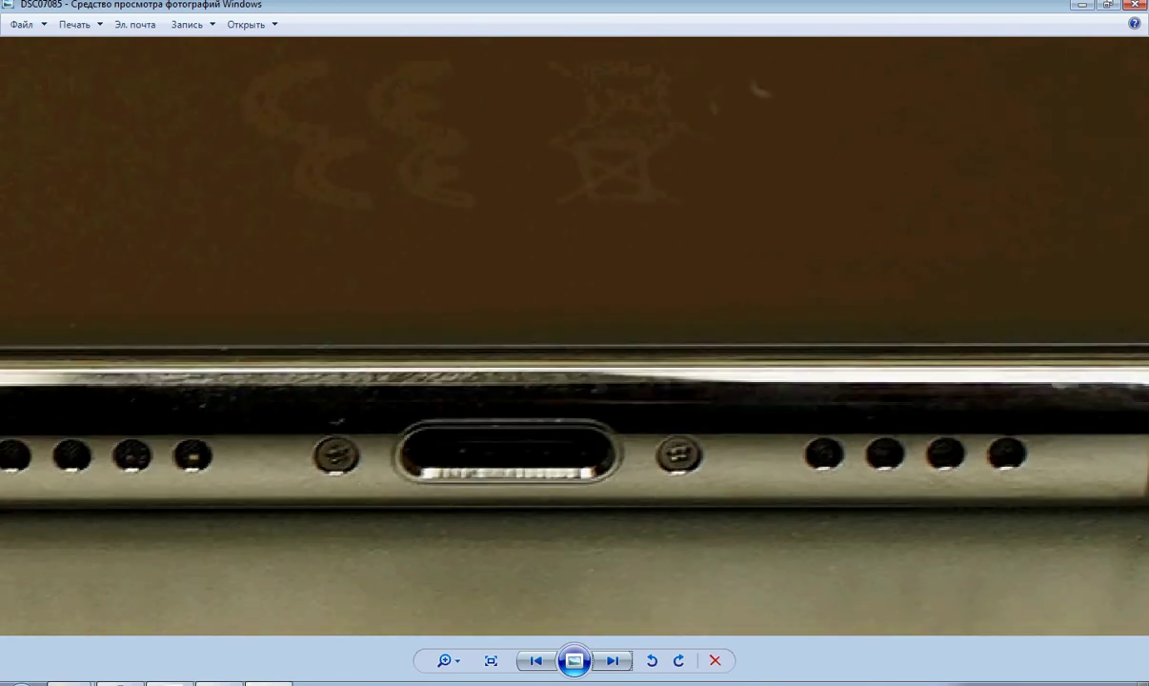
{"action": "key", "text": "alt+Tab"}
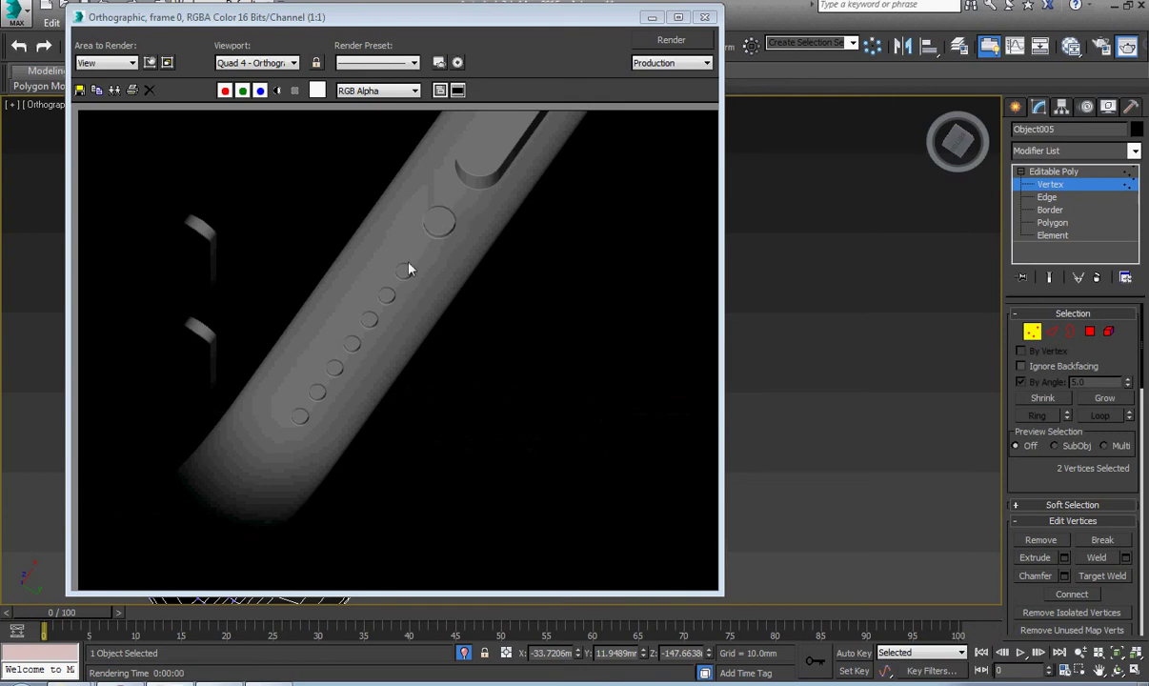
{"action": "left_click", "coordinate": [697, 20]}
{"action": "left_click", "coordinate": [690, 302]}
Step: In the Bottom view, enable Ignore Backfacing and delete all vertices of the seven speaker holes beside the screw hole
{"action": "middle_click_drag", "start_coordinate": [578, 201], "coordinate": [528, 284]}
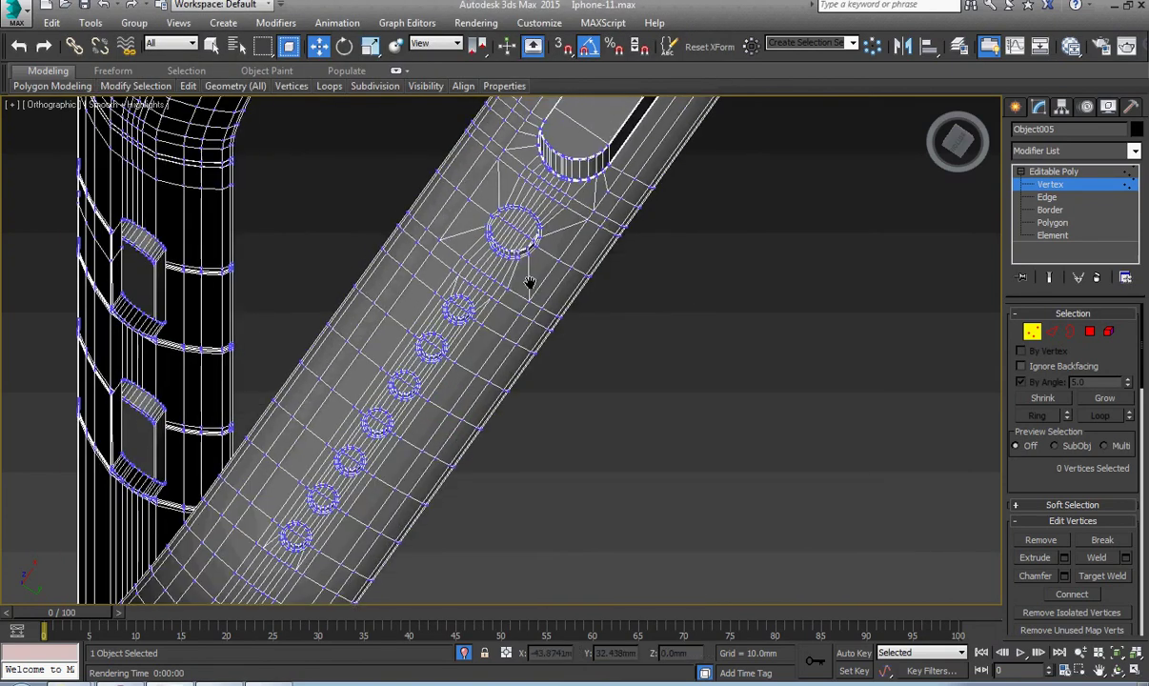
{"action": "key", "text": "b"}
{"action": "scroll", "coordinate": [521, 392], "scroll_direction": "up", "scroll_amount": 6}
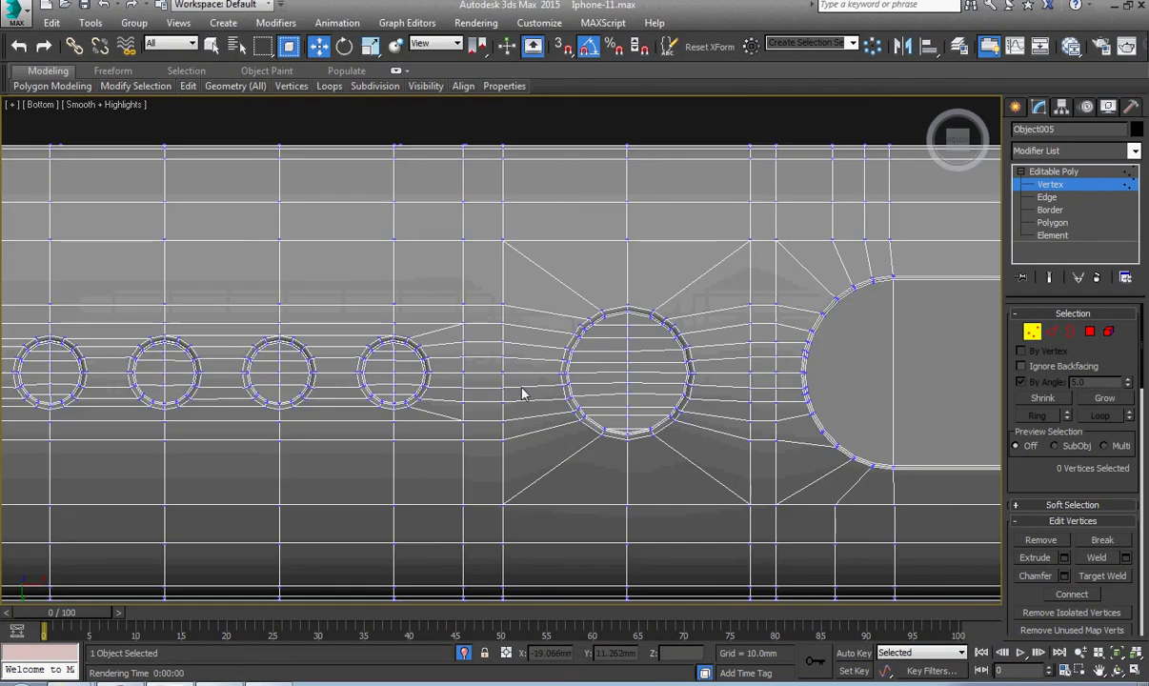
{"action": "middle_click_drag", "start_coordinate": [439, 399], "coordinate": [713, 420]}
{"action": "scroll", "coordinate": [733, 421], "scroll_direction": "down", "scroll_amount": 2}
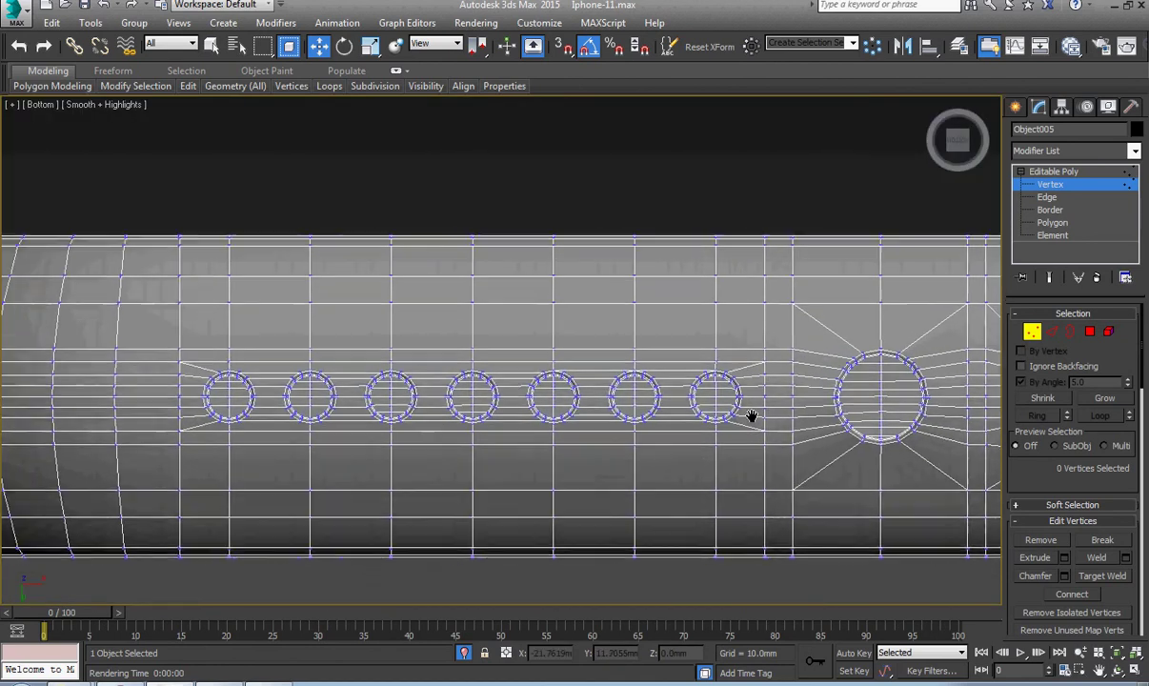
{"action": "left_click", "coordinate": [1021, 366]}
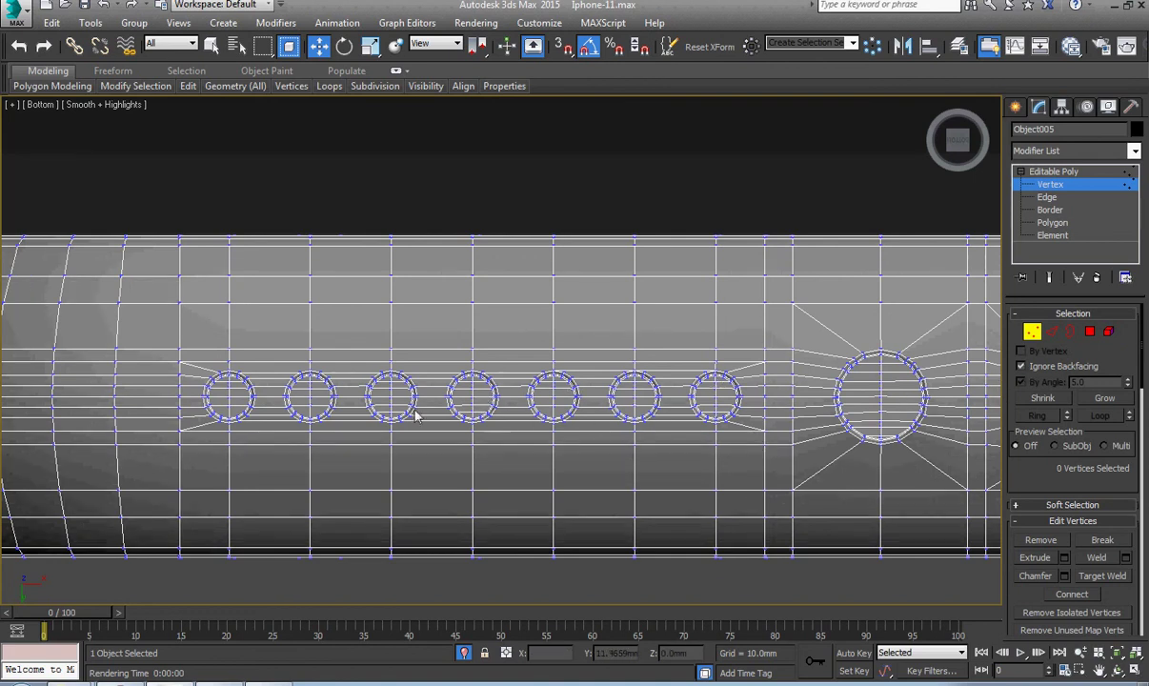
{"action": "left_click_drag", "start_coordinate": [757, 436], "coordinate": [188, 360]}
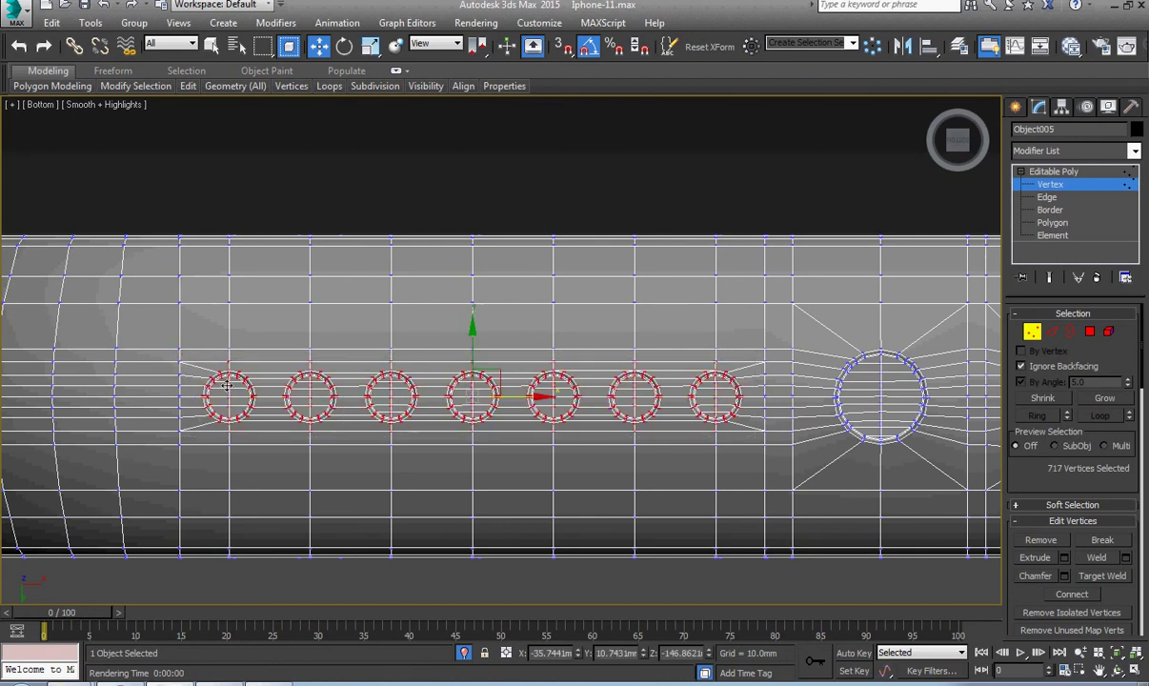
{"action": "key", "text": "Delete"}
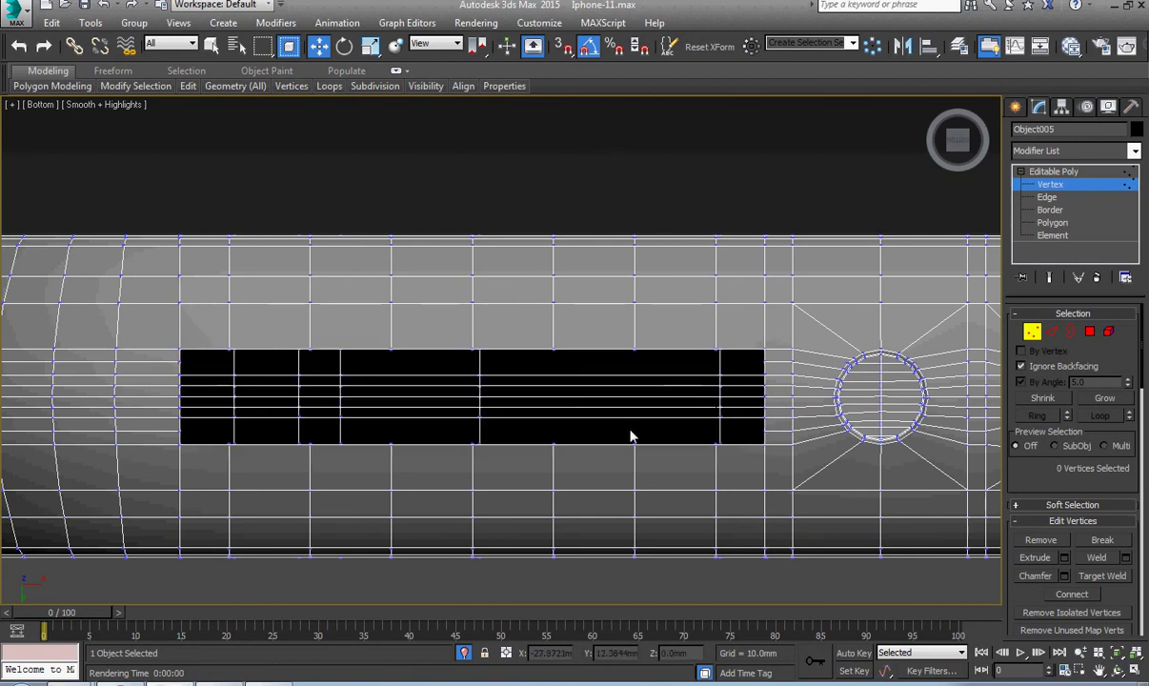
Step: Cap the open border left where the seven speaker holes were
{"action": "key", "text": "3"}
{"action": "left_click", "coordinate": [635, 442]}
{"action": "right_click", "coordinate": [639, 417]}
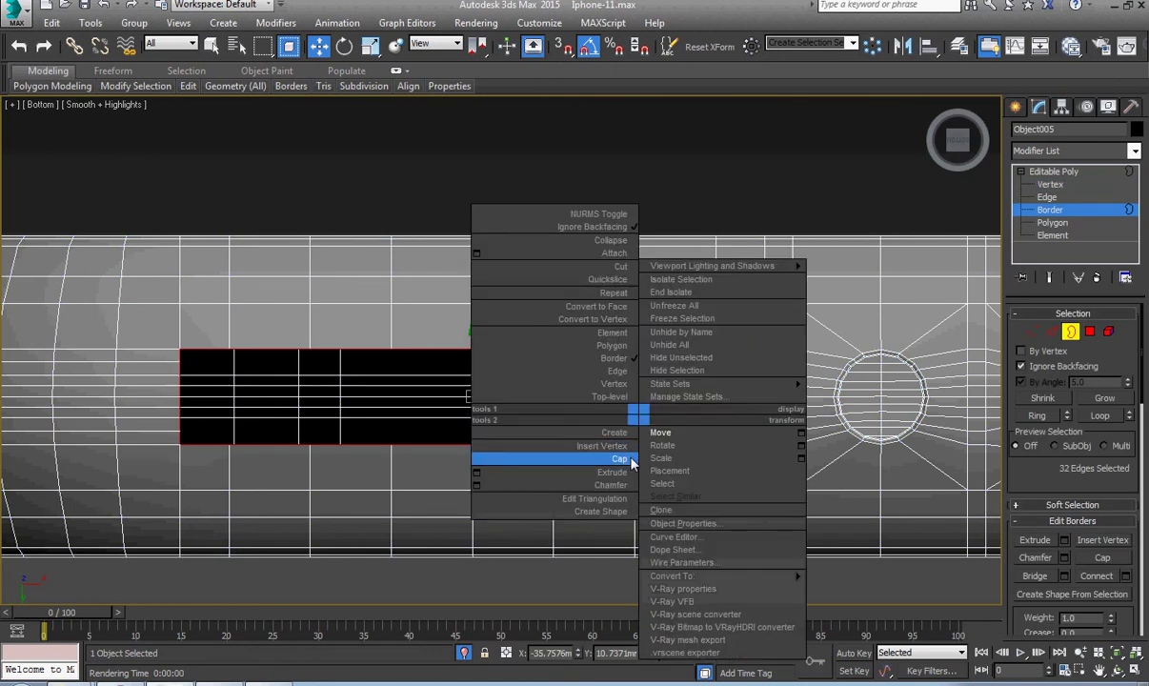
{"action": "left_click", "coordinate": [631, 460]}
Step: Remove the edge loop that crosses the upper part of the screw hole and ends at the port slot
{"action": "middle_click_drag", "start_coordinate": [825, 424], "coordinate": [510, 412]}
{"action": "scroll", "coordinate": [555, 407], "scroll_direction": "up", "scroll_amount": 6}
{"action": "key", "text": "2"}
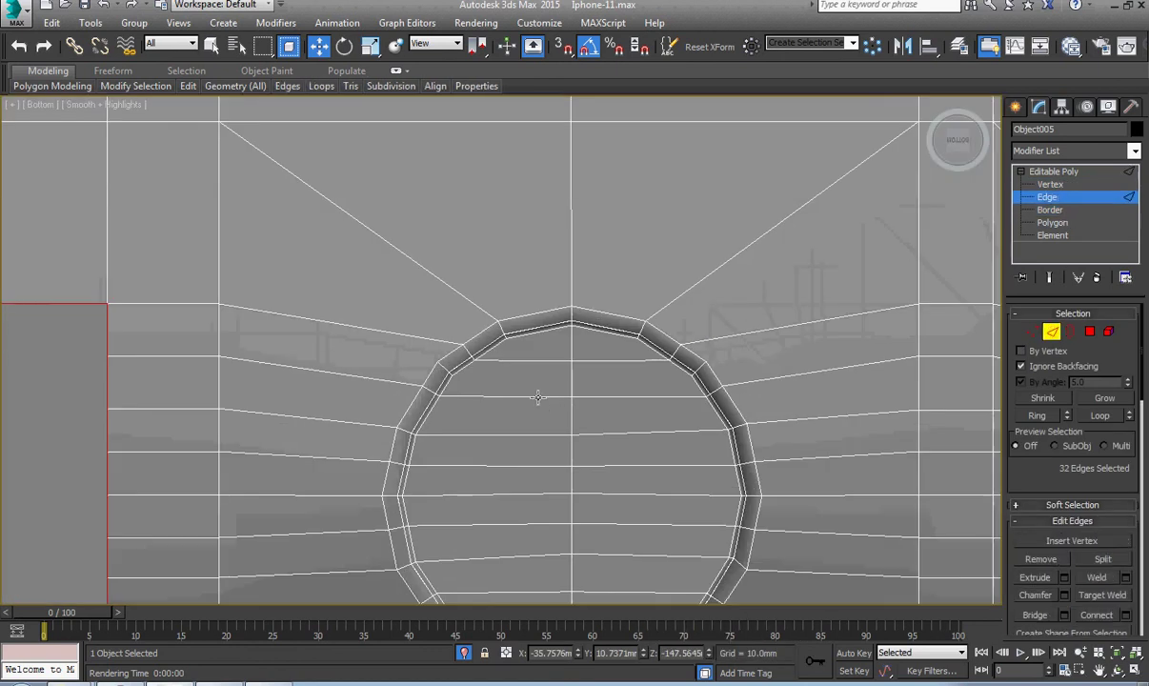
{"action": "double_click", "coordinate": [537, 396]}
{"action": "middle_click_drag", "start_coordinate": [544, 408], "coordinate": [430, 411]}
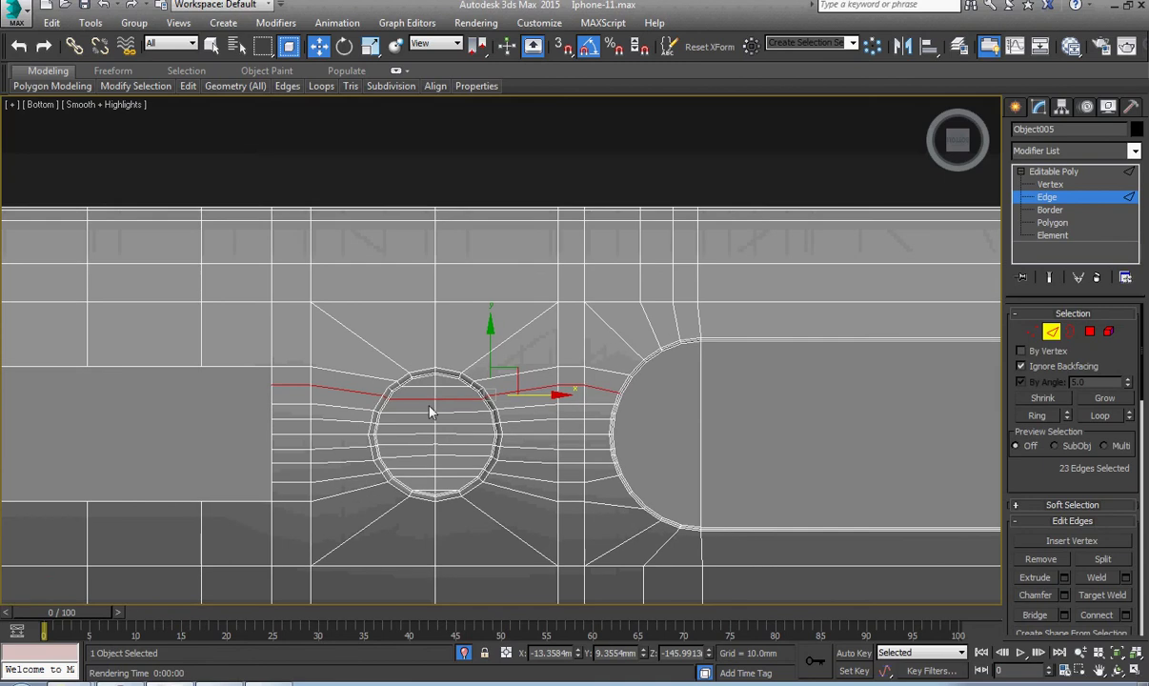
{"action": "scroll", "coordinate": [664, 394], "scroll_direction": "up", "scroll_amount": 3}
{"action": "key", "text": "ctrl+r"}
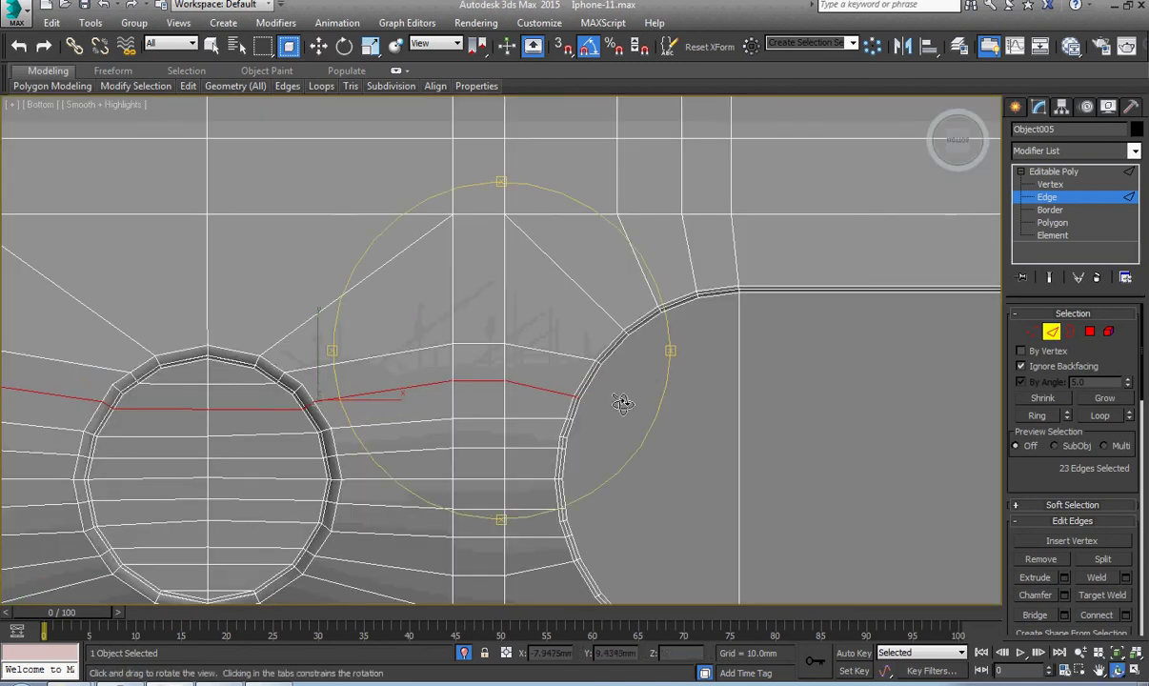
{"action": "key", "text": "ctrl+BackSpace"}
{"action": "key", "text": "w"}
{"action": "middle_click_drag", "start_coordinate": [372, 451], "coordinate": [538, 400]}
Step: Remove three more edge loops through the screw hole: just above its centre, just below it and near its lower rim
{"action": "double_click", "coordinate": [553, 400]}
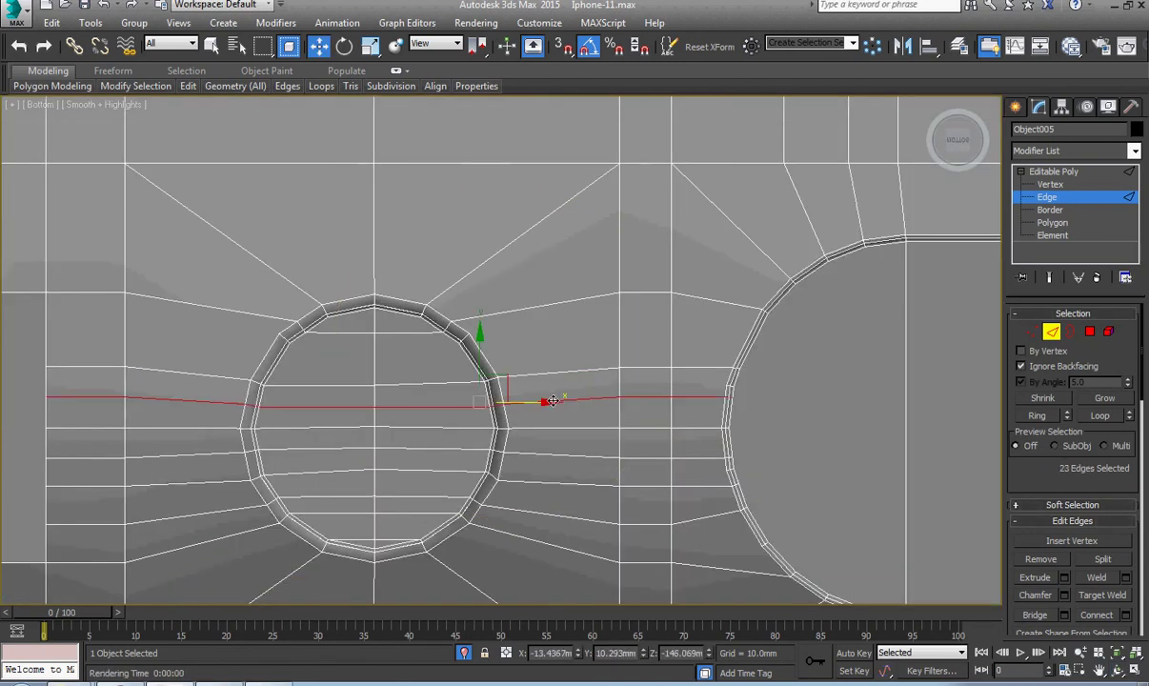
{"action": "left_click", "coordinate": [552, 444]}
{"action": "double_click", "coordinate": [552, 455]}
{"action": "key", "text": "ctrl+BackSpace"}
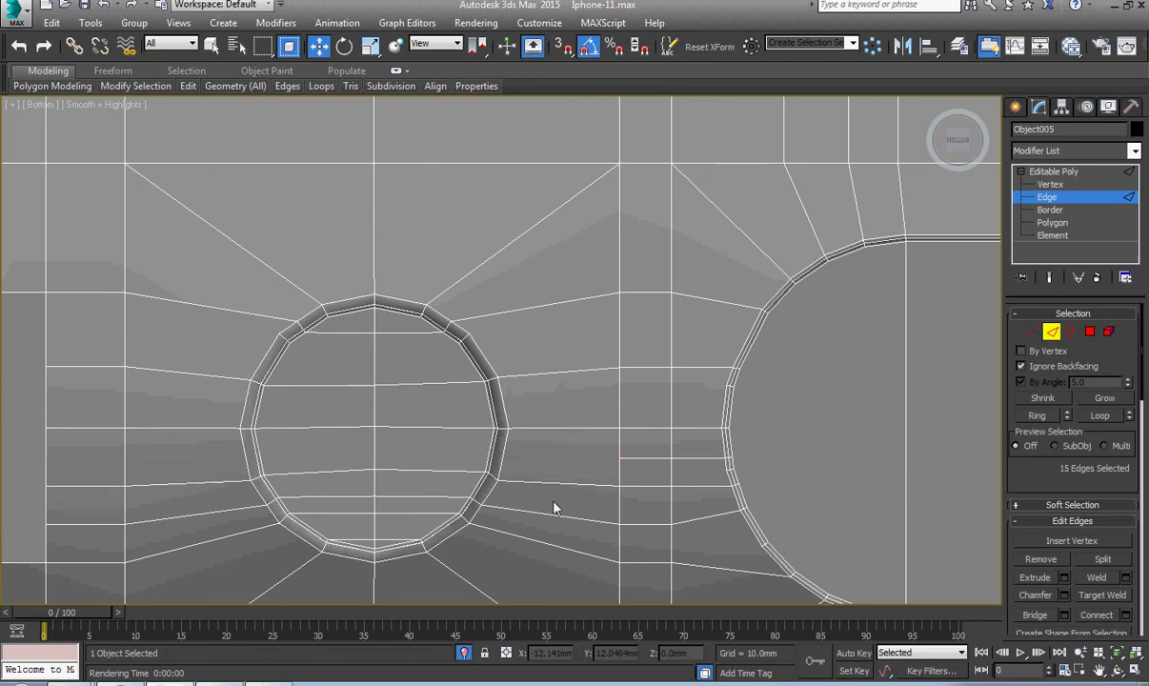
{"action": "double_click", "coordinate": [553, 513]}
{"action": "key", "text": "ctrl+BackSpace"}
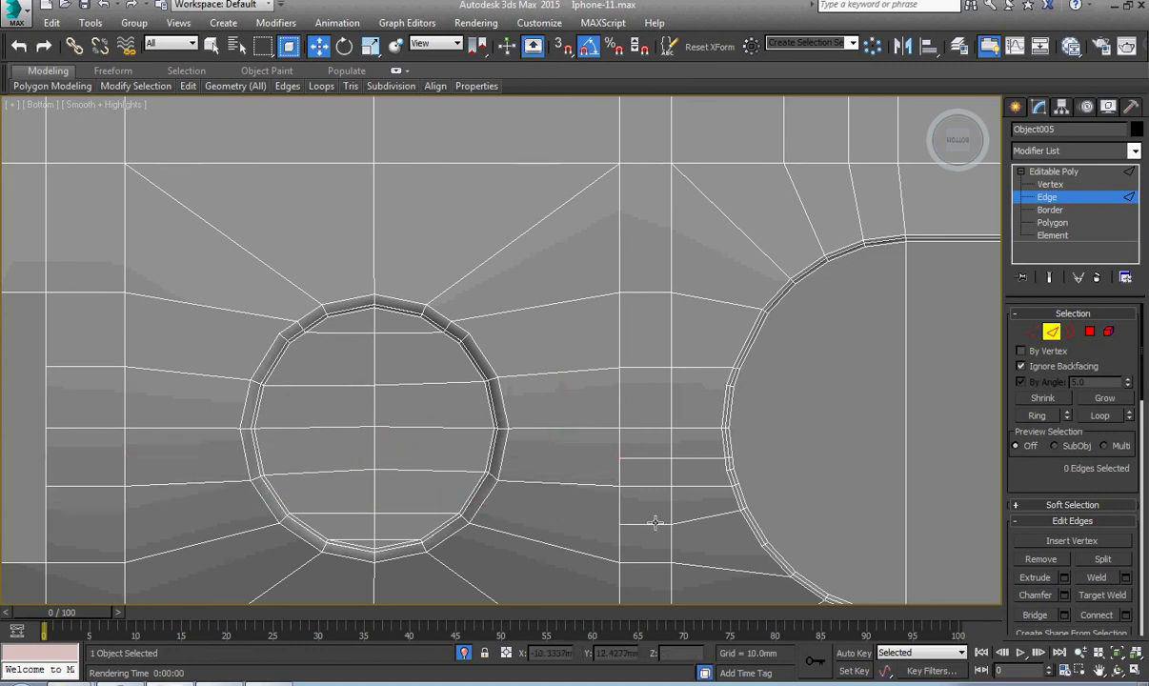
Step: Remove the leftover short horizontal edges between the screw hole's outer vertical edge line and the port slot
{"action": "left_click", "coordinate": [655, 522]}
{"action": "middle_click_drag", "start_coordinate": [687, 498], "coordinate": [656, 385]}
{"action": "scroll", "coordinate": [654, 384], "scroll_direction": "down", "scroll_amount": 3}
{"action": "middle_click_drag", "start_coordinate": [544, 391], "coordinate": [505, 411]}
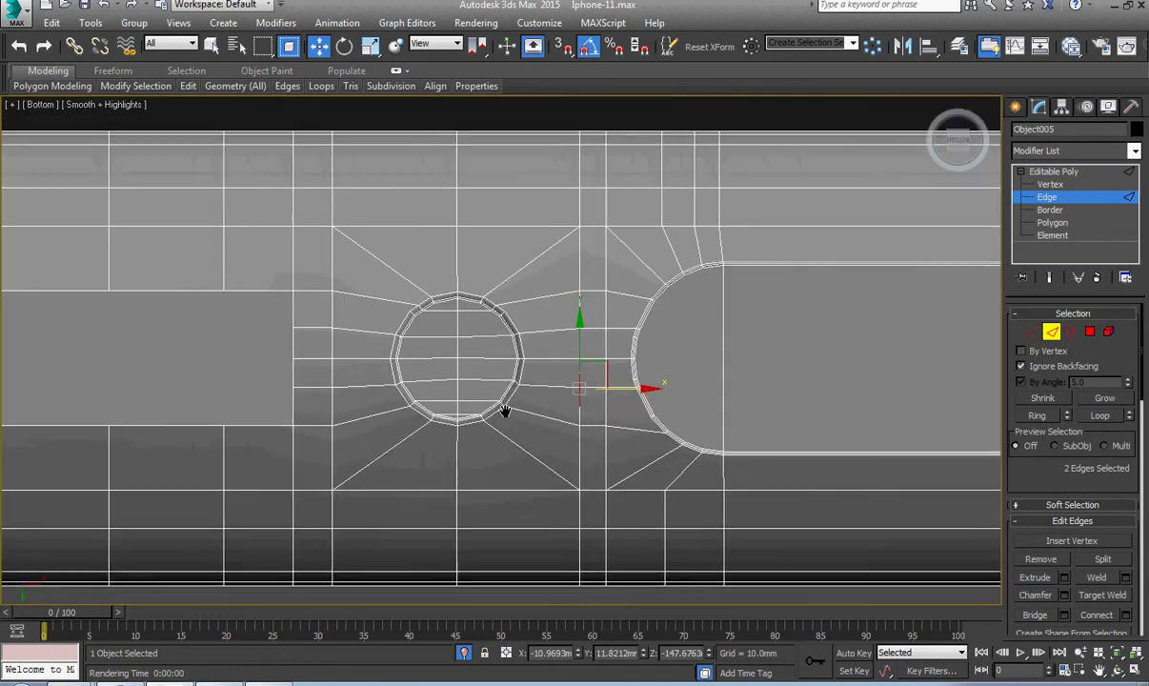
Step: Delete all vertices of the four speaker holes on the other side of the port slot
{"action": "scroll", "coordinate": [514, 412], "scroll_direction": "down", "scroll_amount": 2}
{"action": "middle_click_drag", "start_coordinate": [584, 424], "coordinate": [138, 443]}
{"action": "middle_click_drag", "start_coordinate": [905, 407], "coordinate": [562, 436]}
{"action": "key", "text": "1"}
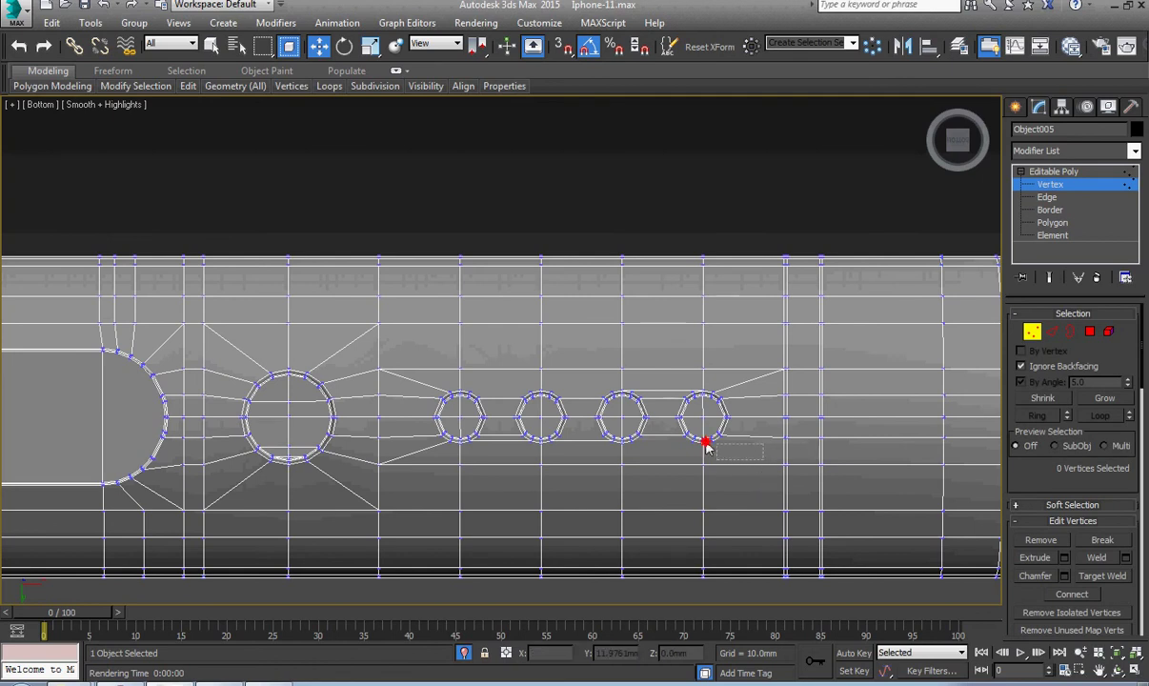
{"action": "left_click_drag", "start_coordinate": [706, 447], "coordinate": [425, 385]}
{"action": "key", "text": "Delete"}
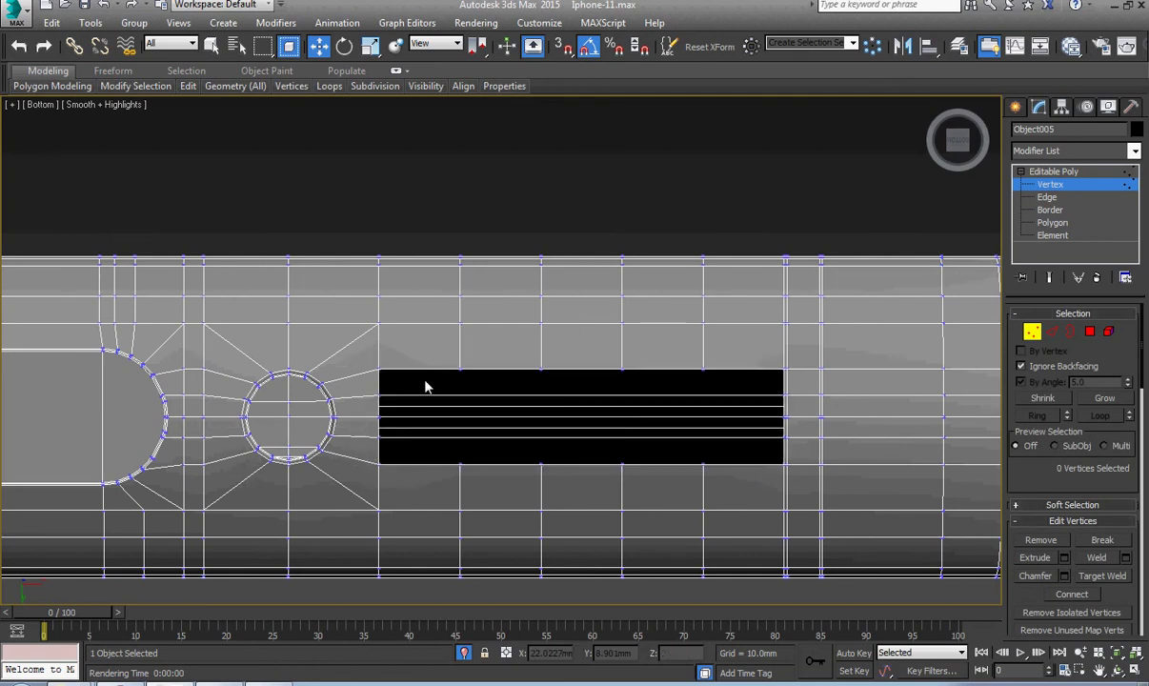
Step: Cap the open border left where the four speaker holes were
{"action": "key", "text": "3"}
{"action": "left_click", "coordinate": [497, 370]}
{"action": "right_click", "coordinate": [494, 369]}
{"action": "left_click", "coordinate": [474, 411]}
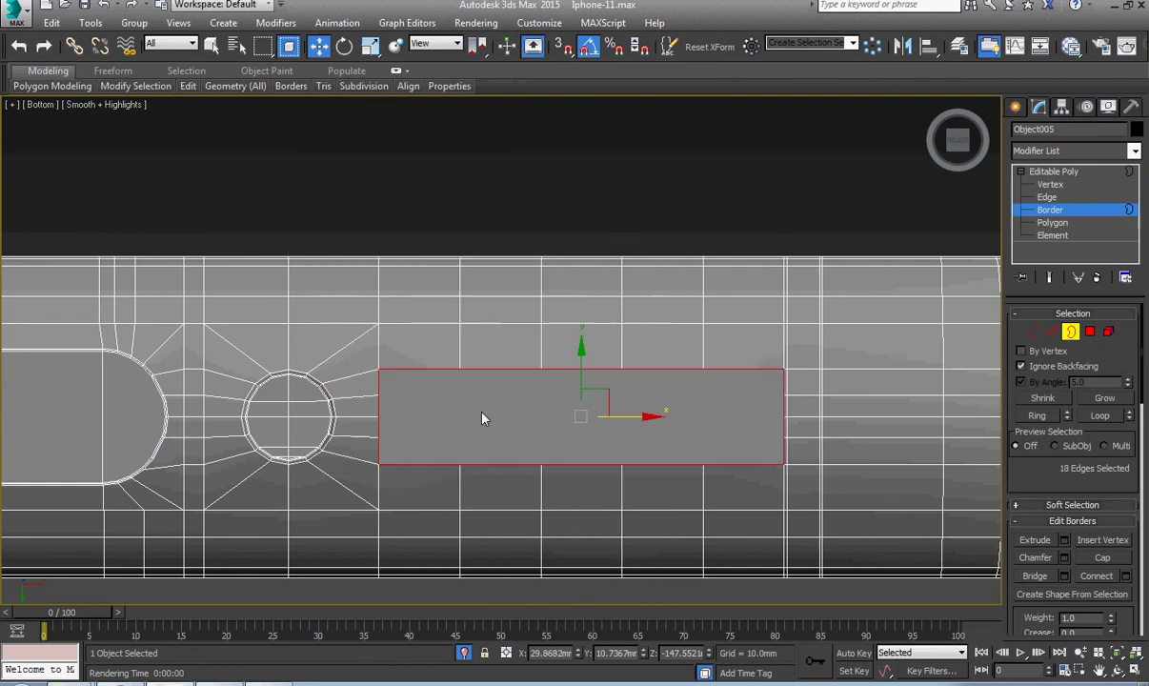
Step: Connect the opposing upper and lower vertex pairs across the new cap with four vertical edges
{"action": "key", "text": "1"}
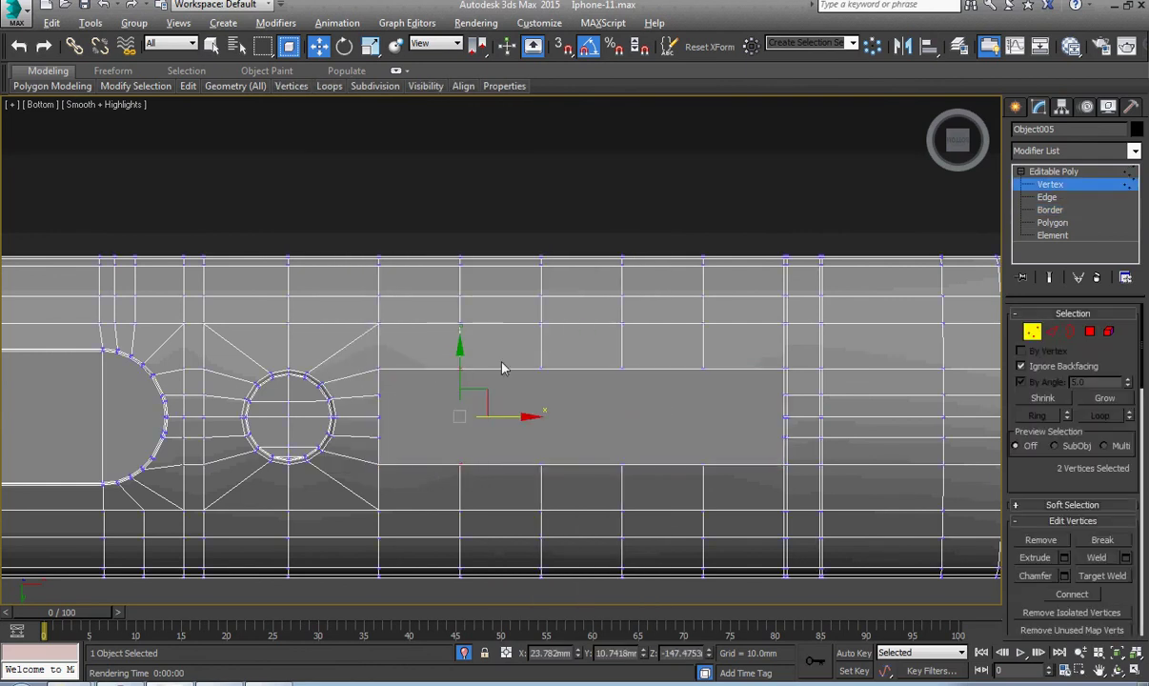
{"action": "left_click_drag", "start_coordinate": [578, 480], "coordinate": [485, 343]}
{"action": "left_click_drag", "start_coordinate": [594, 373], "coordinate": [592, 370]}
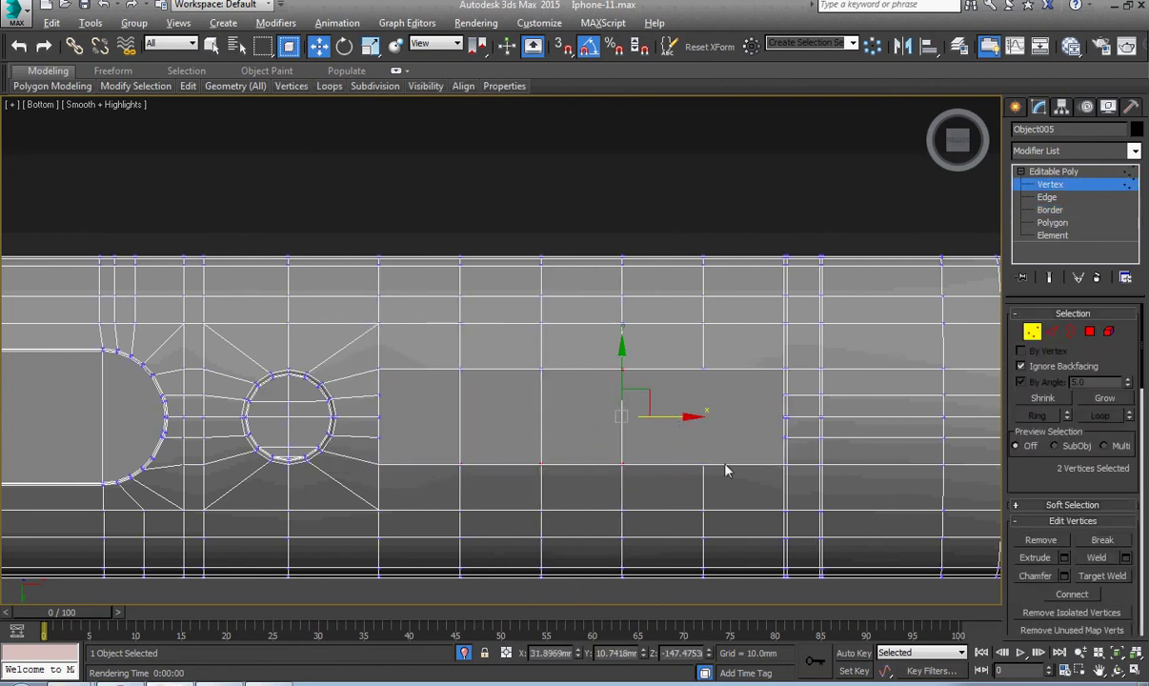
{"action": "left_click_drag", "start_coordinate": [675, 354], "coordinate": [675, 352]}
{"action": "key", "text": "ctrl+shift+e"}
{"action": "left_click", "coordinate": [746, 399]}
{"action": "scroll", "coordinate": [746, 399], "scroll_direction": "up", "scroll_amount": 2}
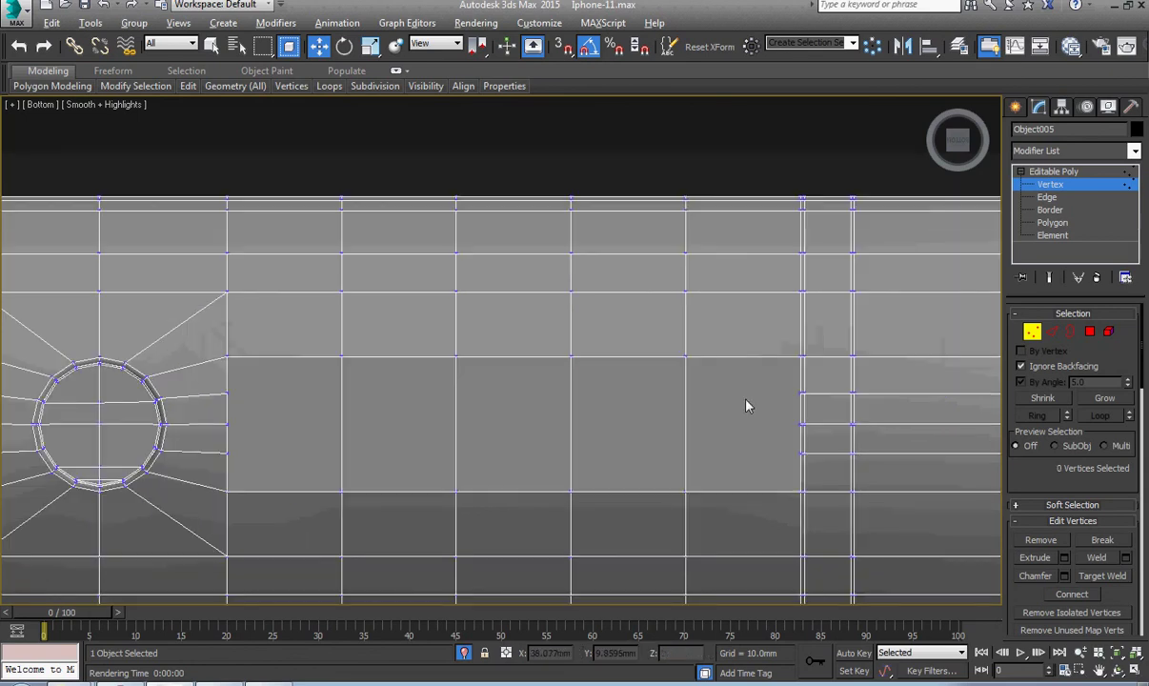
Step: With vertex snapping on, cut the upper and middle horizontal edges across the capped area between its opposing side vertices
{"action": "key", "text": "alt+c"}
{"action": "key", "text": "s"}
{"action": "left_click", "coordinate": [228, 393]}
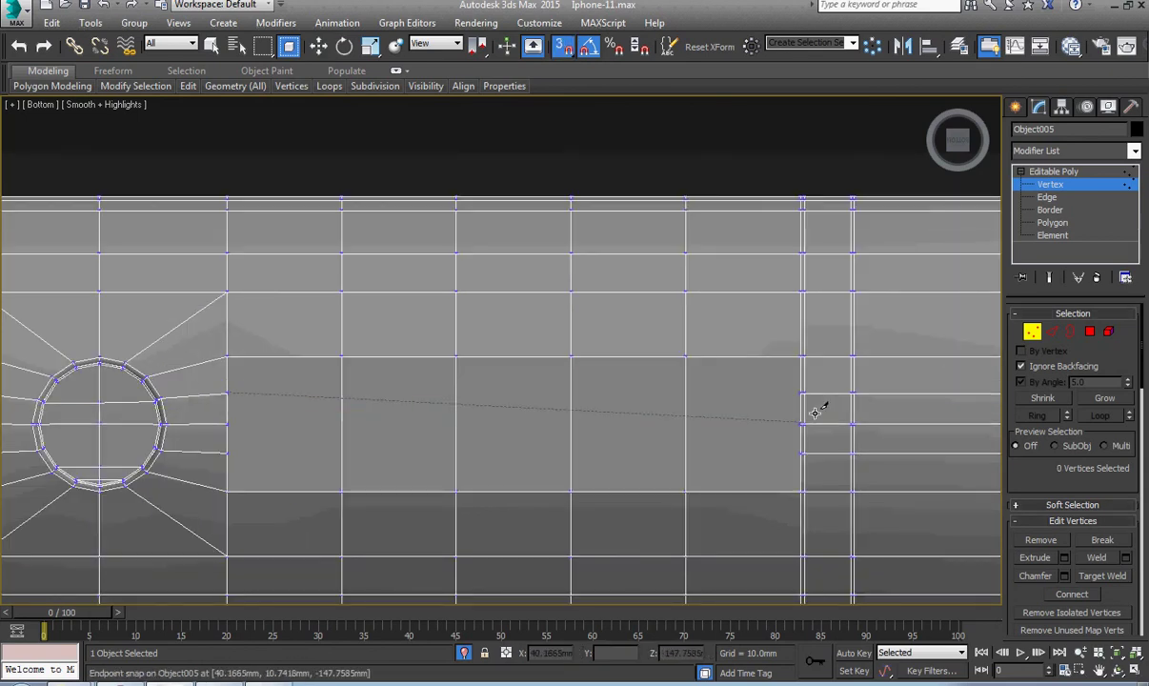
{"action": "scroll", "coordinate": [814, 393], "scroll_direction": "up", "scroll_amount": 3}
{"action": "scroll", "coordinate": [776, 400], "scroll_direction": "down", "scroll_amount": 3}
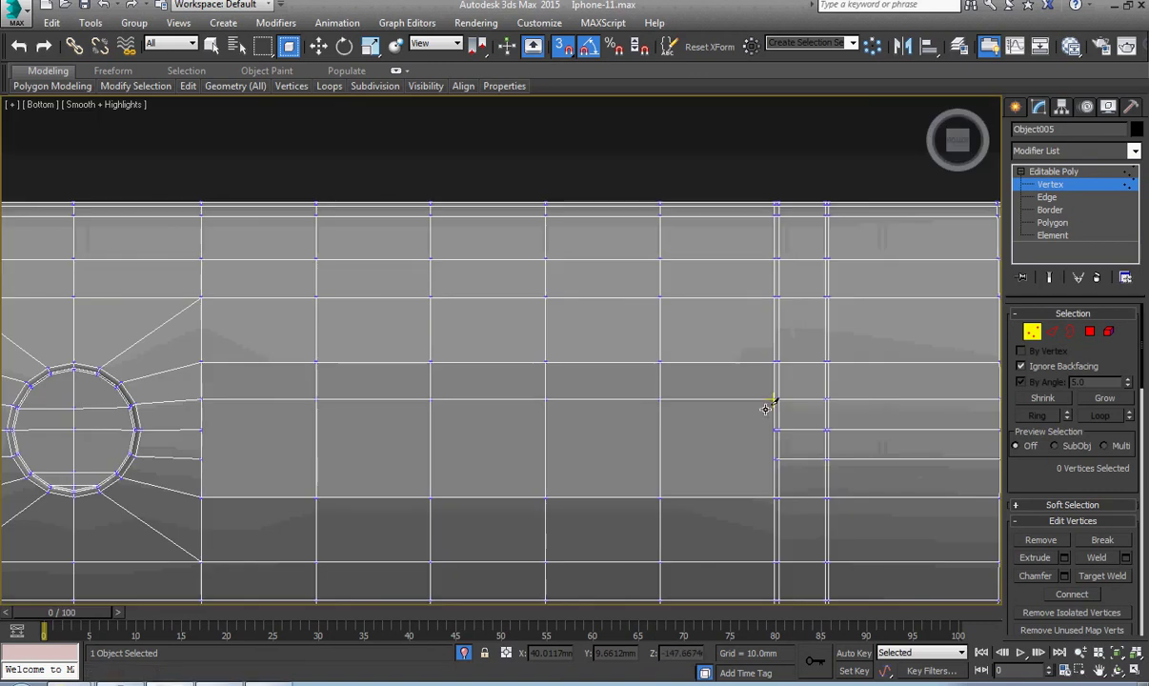
{"action": "left_click", "coordinate": [772, 430]}
{"action": "right_click", "coordinate": [773, 430]}
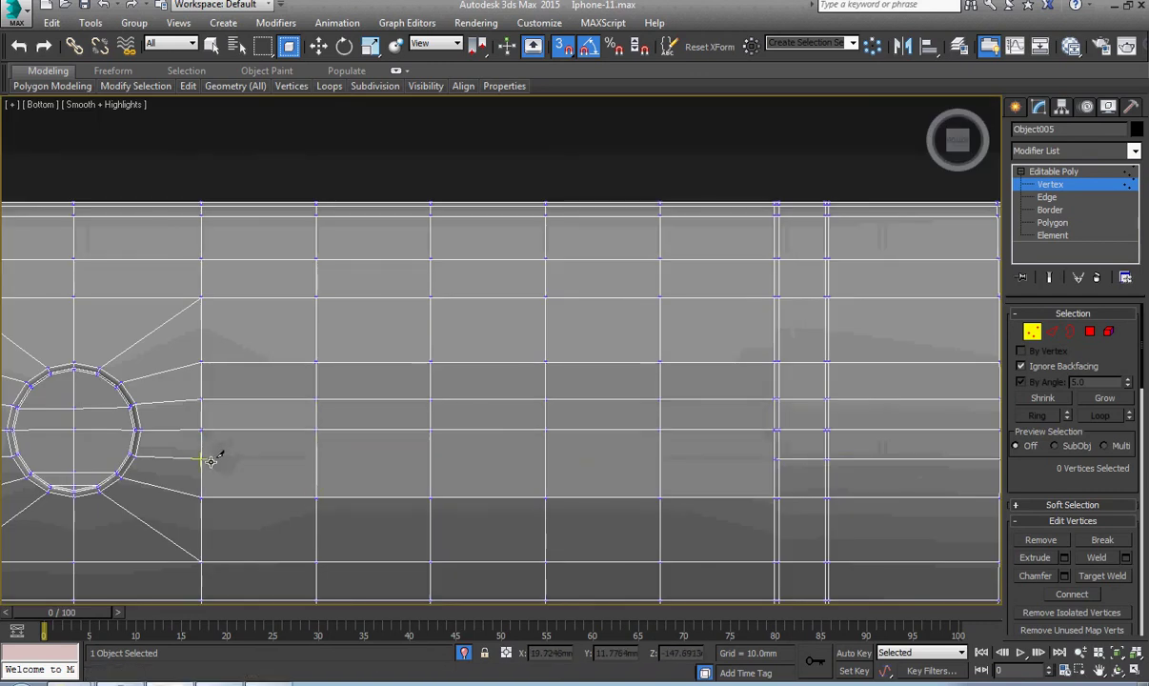
Step: Try to cut the lower horizontal edge across the capped speaker area between its opposing side vertices
{"action": "left_click", "coordinate": [202, 460]}
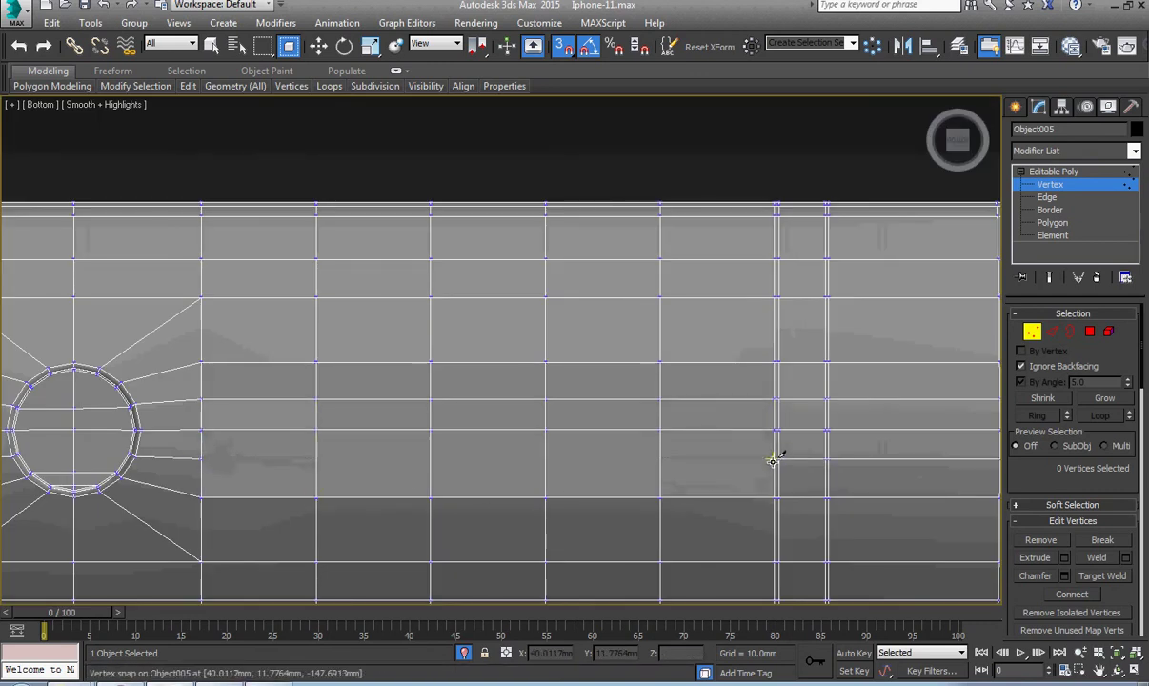
{"action": "scroll", "coordinate": [764, 464], "scroll_direction": "up", "scroll_amount": 3}
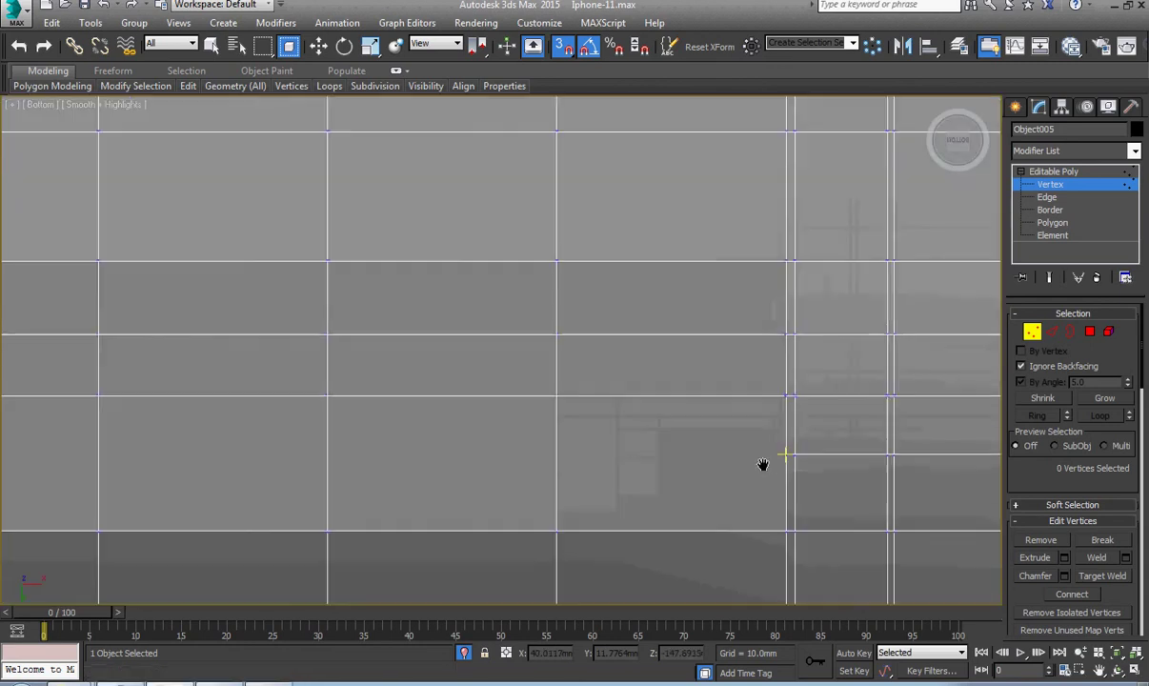
{"action": "scroll", "coordinate": [763, 464], "scroll_direction": "up", "scroll_amount": 3}
{"action": "left_click", "coordinate": [811, 445]}
{"action": "scroll", "coordinate": [811, 445], "scroll_direction": "down", "scroll_amount": 6}
{"action": "right_click", "coordinate": [305, 442]}
{"action": "right_click", "coordinate": [306, 442]}
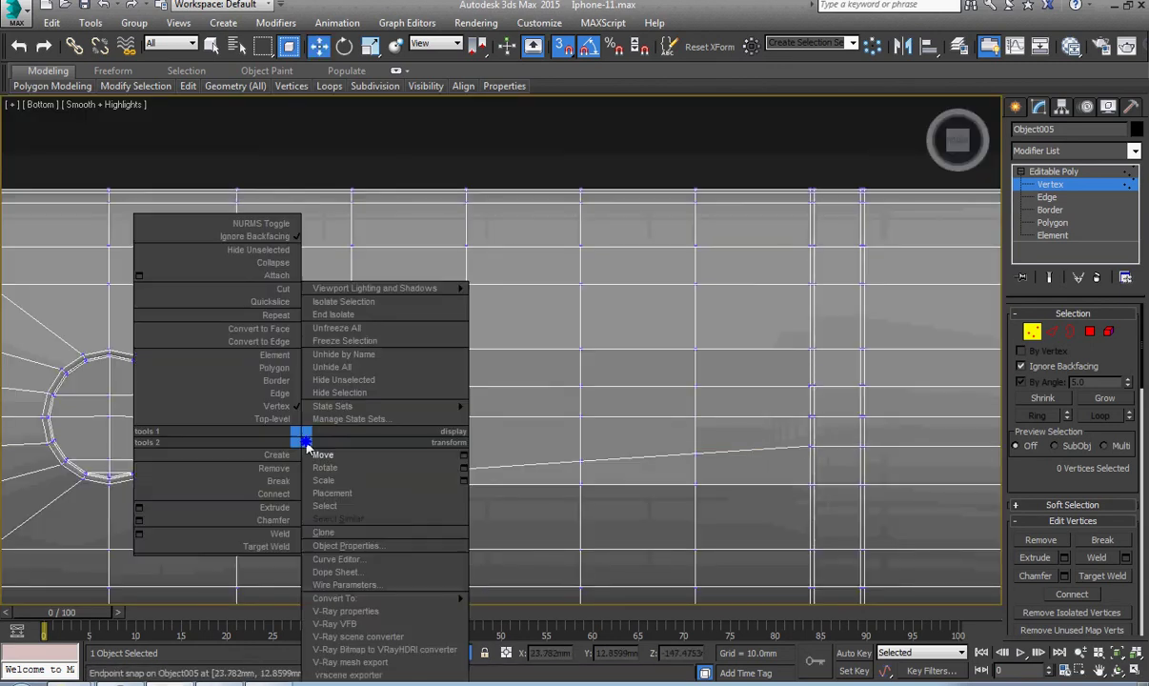
{"action": "left_click", "coordinate": [322, 455]}
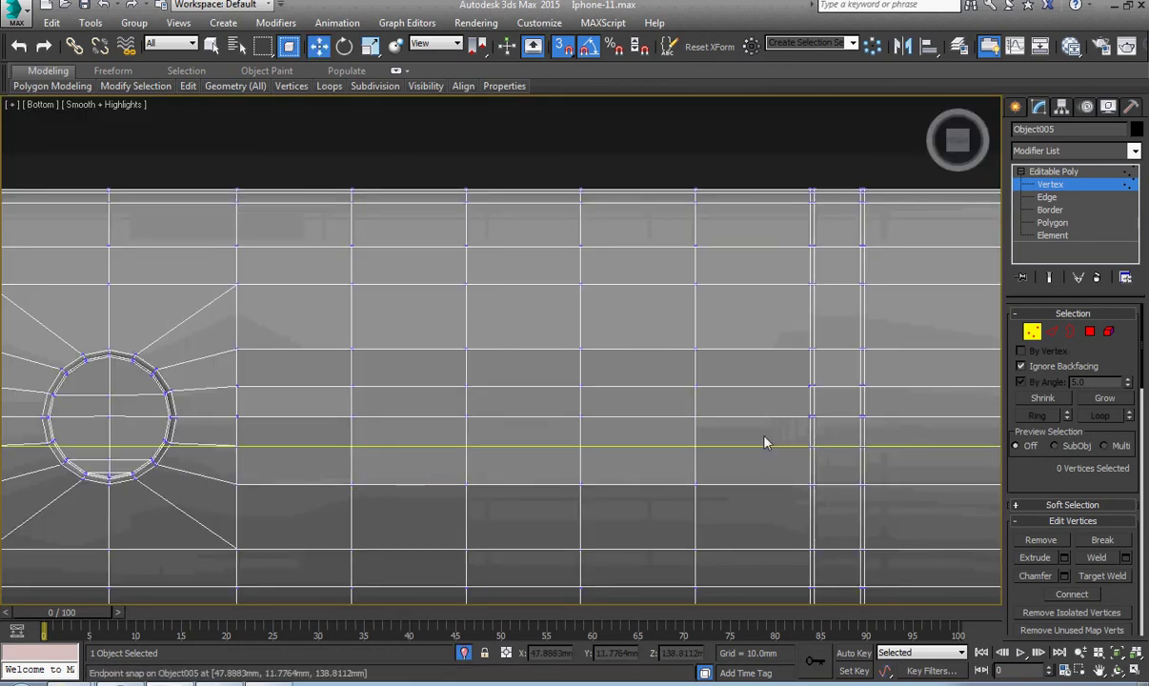
Step: Cut the lower horizontal edge straight across the capped speaker area between its side vertices, and turn snapping off
{"action": "scroll", "coordinate": [764, 442], "scroll_direction": "up", "scroll_amount": 4}
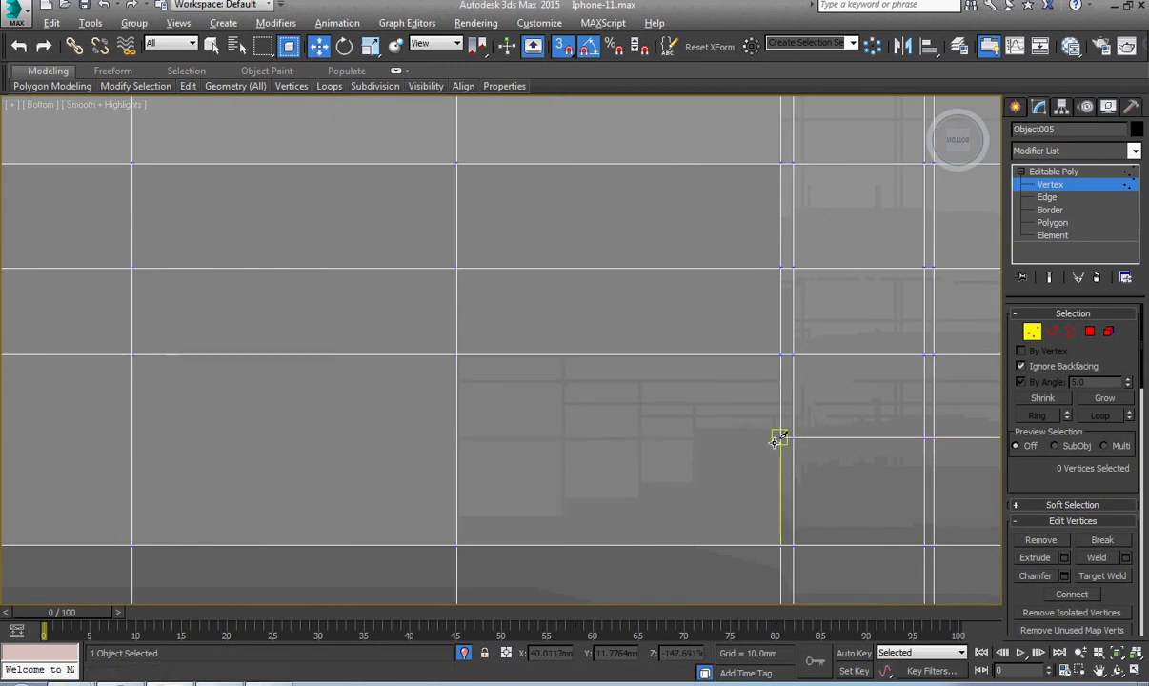
{"action": "key", "text": "alt+c"}
{"action": "scroll", "coordinate": [779, 437], "scroll_direction": "down", "scroll_amount": 4}
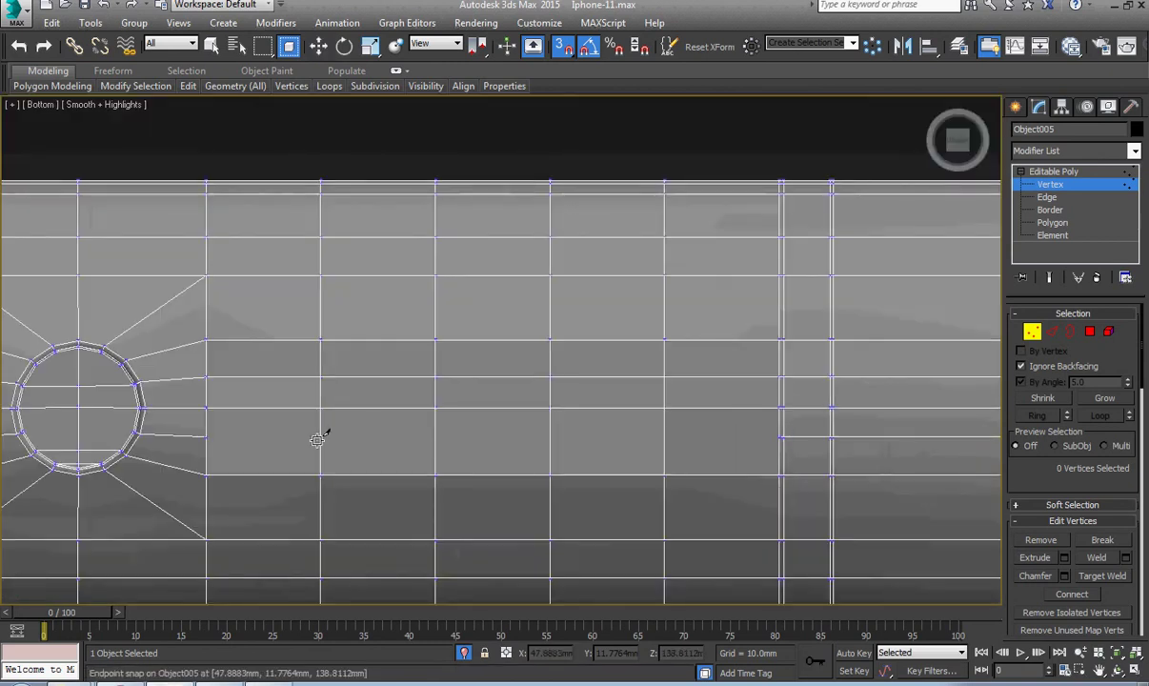
{"action": "scroll", "coordinate": [200, 436], "scroll_direction": "up", "scroll_amount": 2}
{"action": "left_click", "coordinate": [212, 435]}
{"action": "right_click", "coordinate": [213, 434]}
{"action": "right_click", "coordinate": [322, 445]}
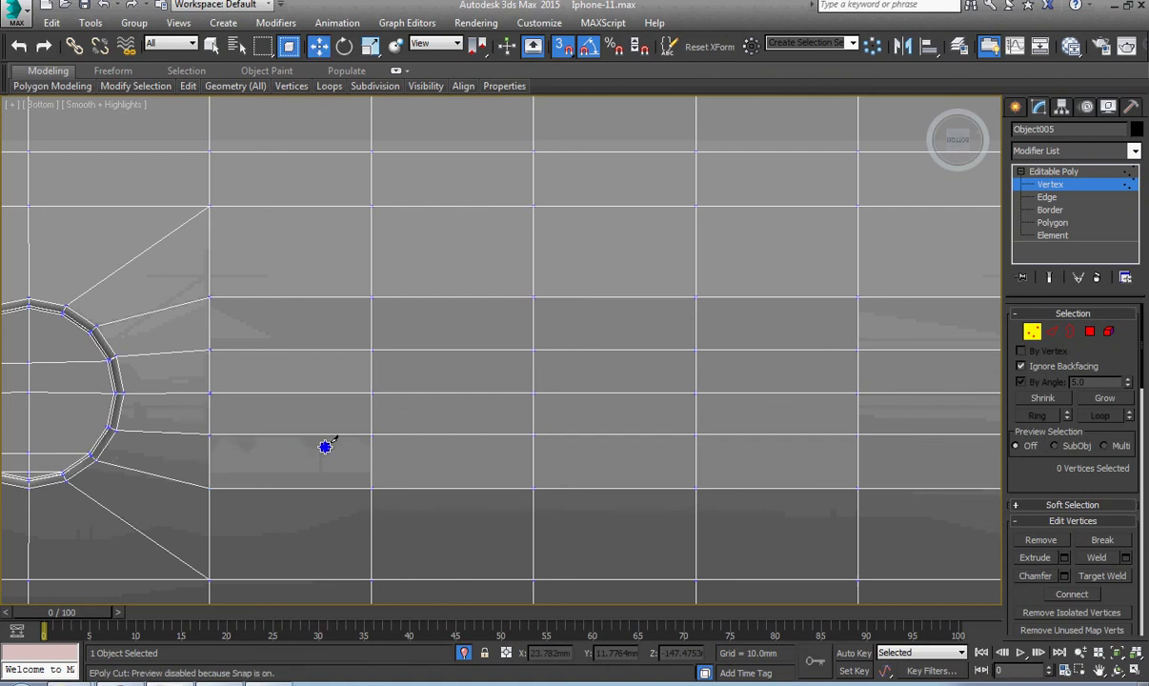
{"action": "scroll", "coordinate": [389, 459], "scroll_direction": "down", "scroll_amount": 5}
{"action": "key", "text": "s"}
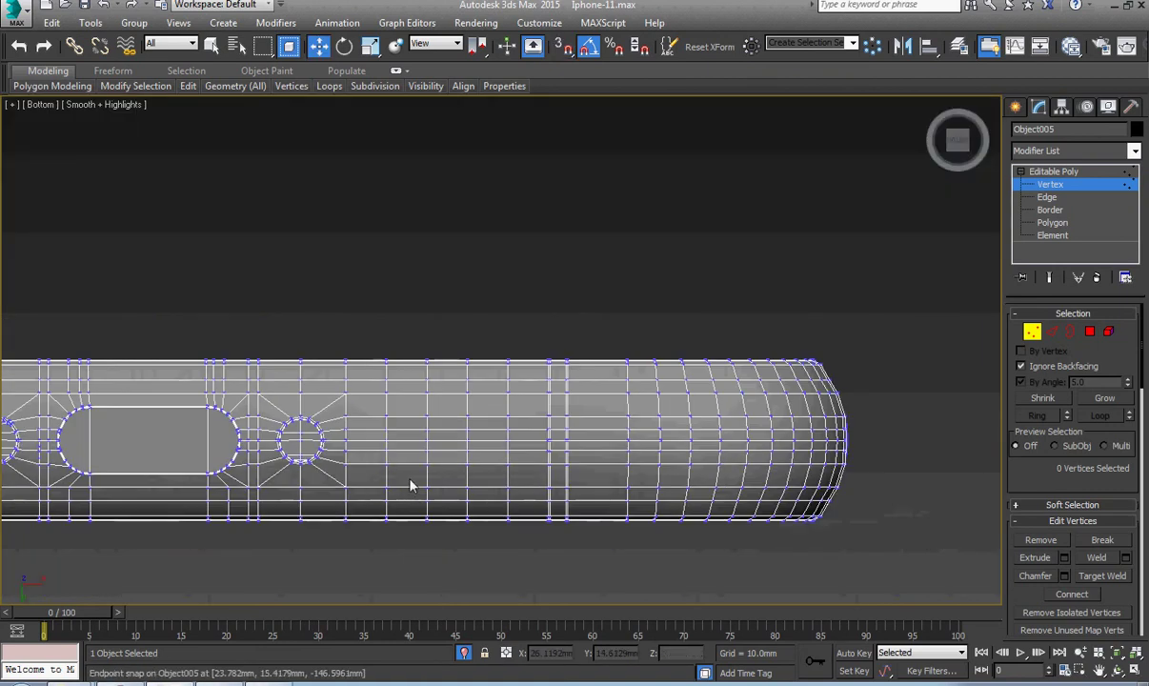
Step: Auto-smooth the whole frame element, then leave sub-object editing and deselect the frame to check its shading
{"action": "key", "text": "5"}
{"action": "left_click", "coordinate": [410, 479]}
{"action": "scroll", "coordinate": [1124, 486], "scroll_direction": "down", "scroll_amount": 10}
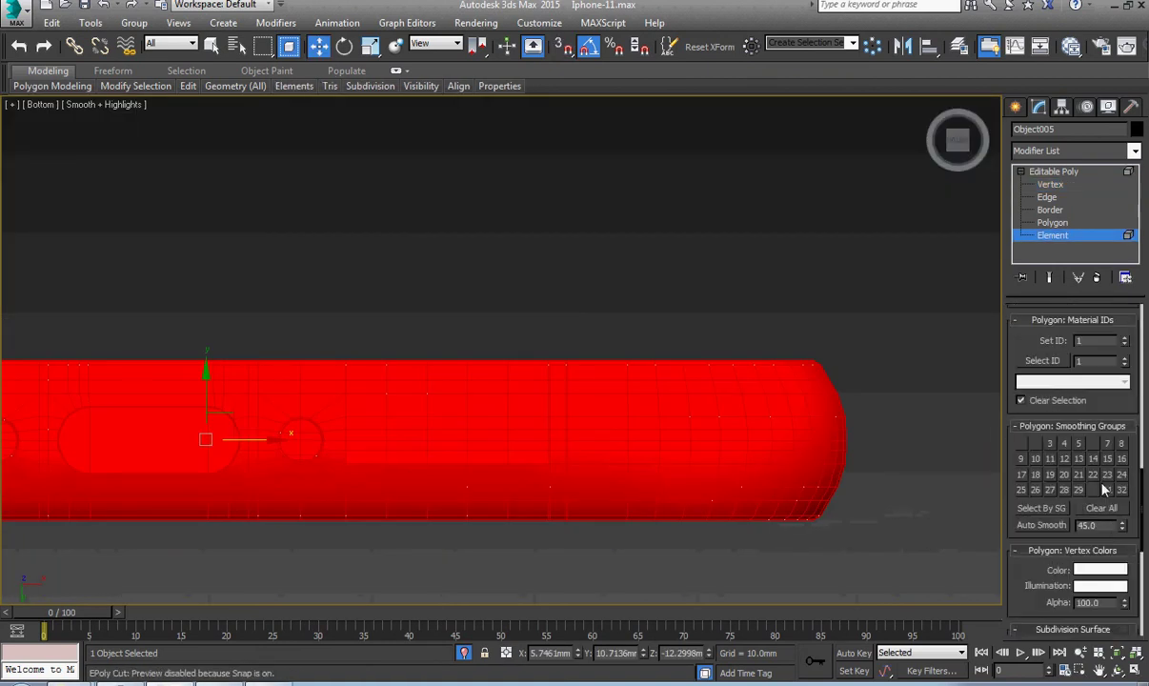
{"action": "left_click", "coordinate": [1055, 171]}
{"action": "left_click", "coordinate": [846, 290]}
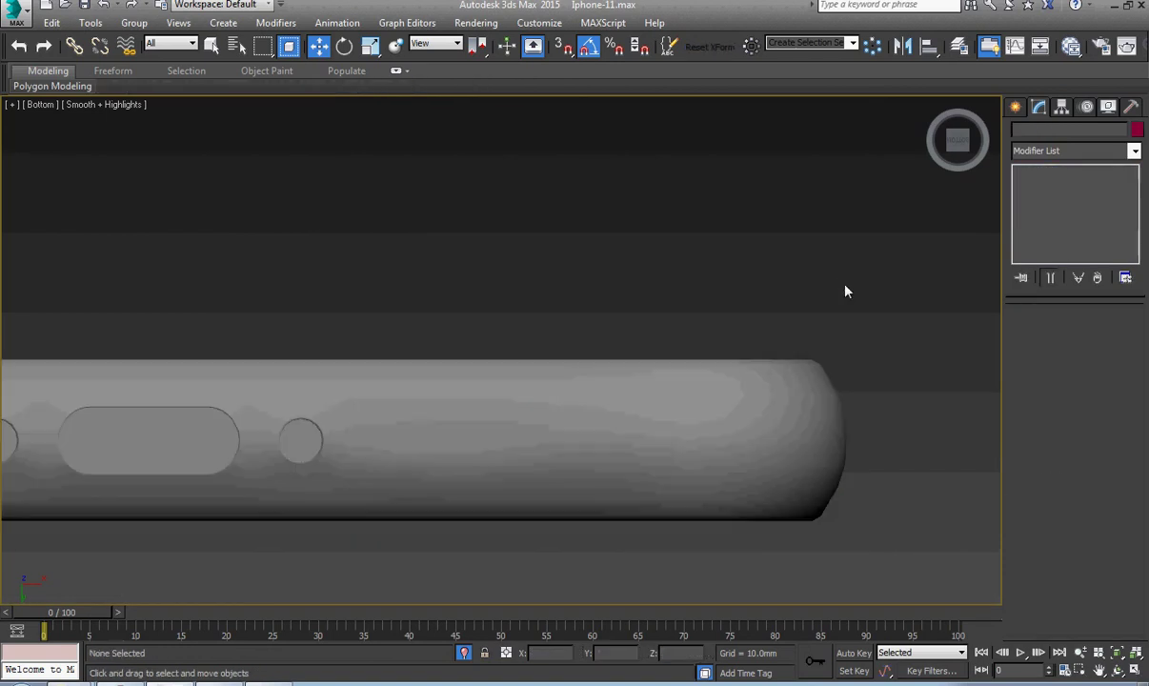
Step: Cut a curved edge below the round hole beside the rebuilt cap, crossing both diagonals and the centre edge between the side vertices
{"action": "left_click", "coordinate": [413, 460]}
{"action": "scroll", "coordinate": [320, 467], "scroll_direction": "up", "scroll_amount": 6}
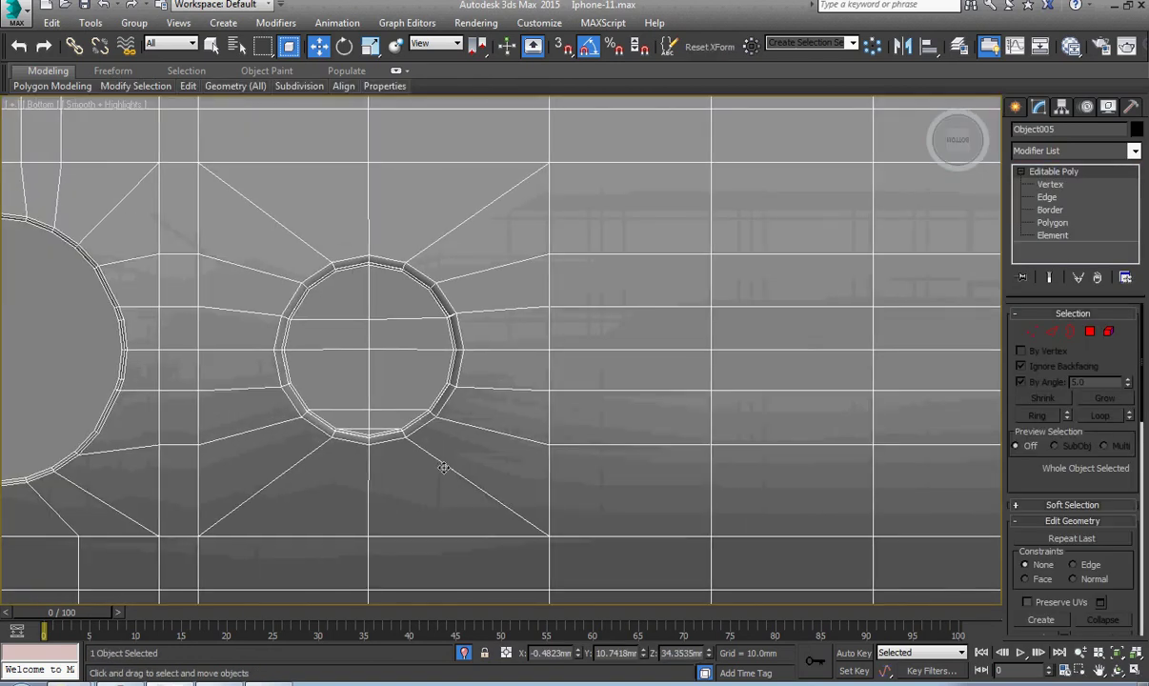
{"action": "key", "text": "1"}
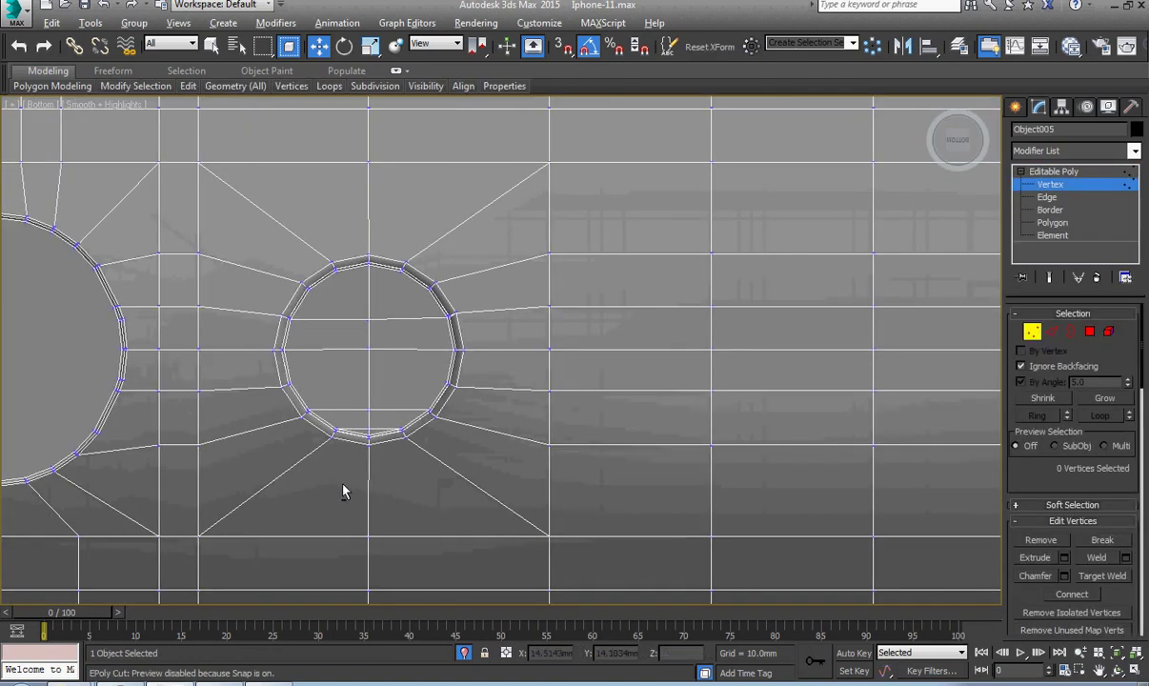
{"action": "key", "text": "s"}
{"action": "left_click", "coordinate": [206, 449]}
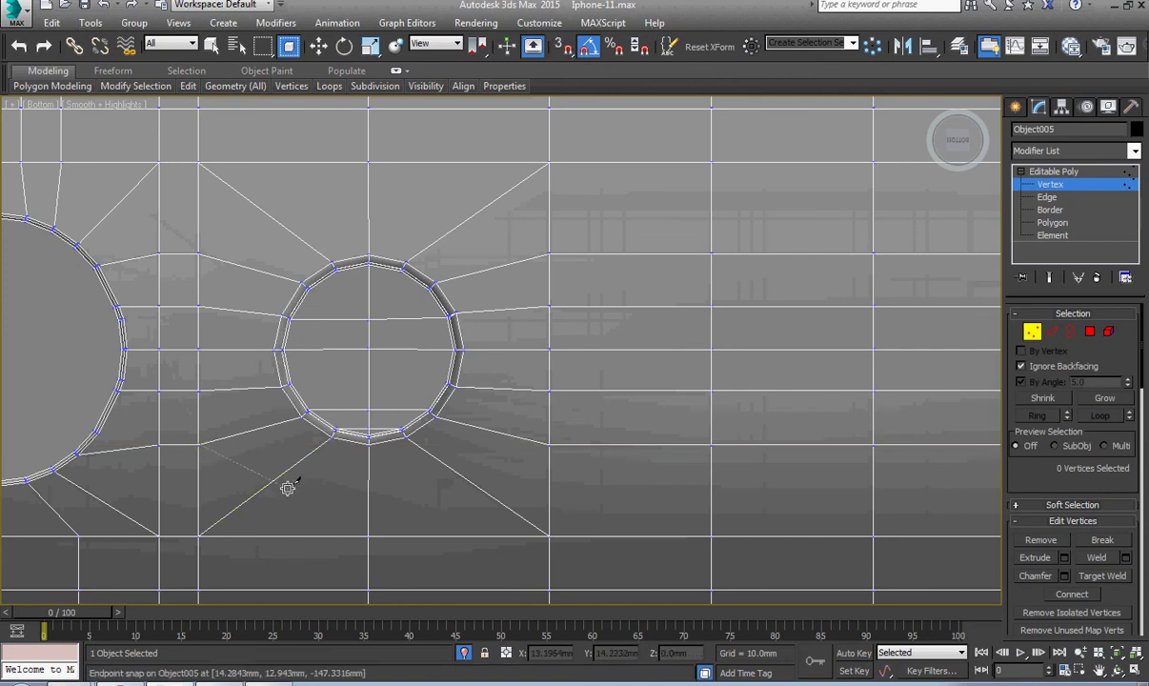
{"action": "left_click", "coordinate": [366, 495]}
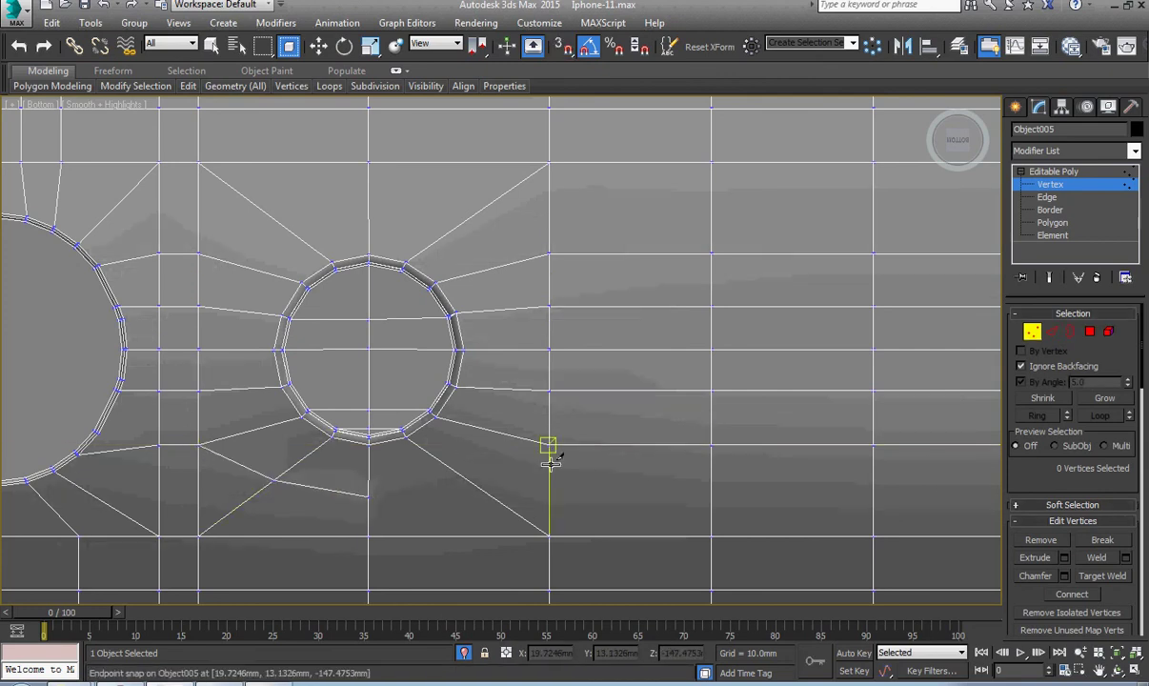
{"action": "left_click", "coordinate": [471, 483]}
{"action": "left_click", "coordinate": [549, 446]}
{"action": "right_click", "coordinate": [507, 499]}
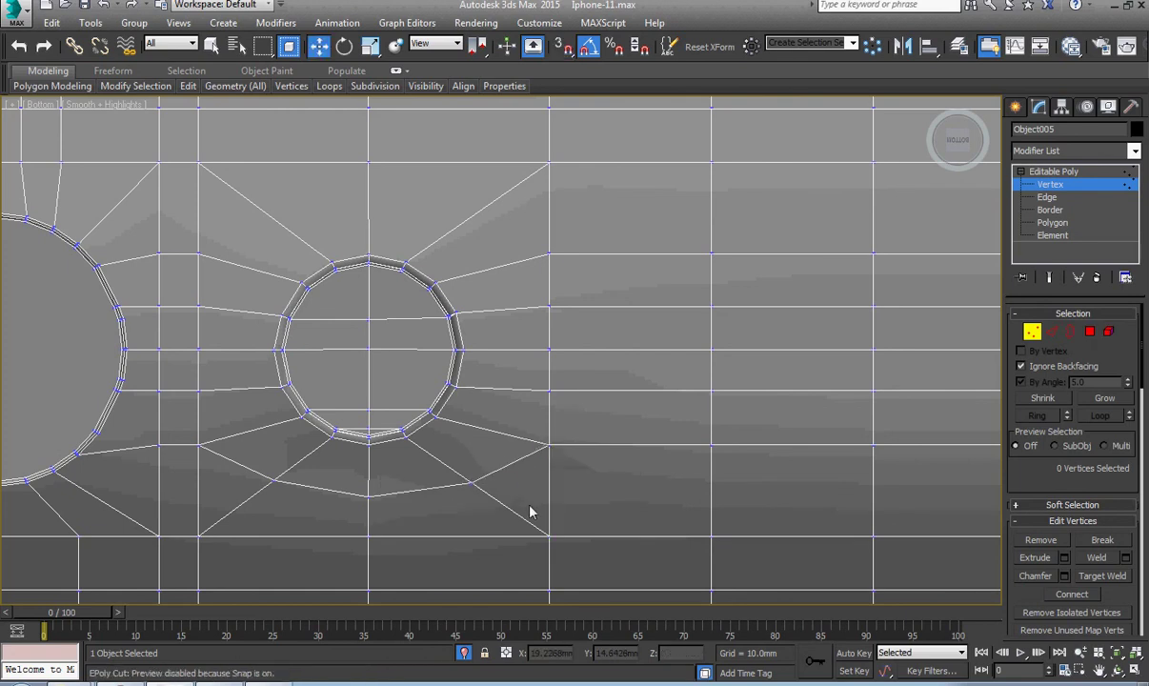
Step: Weld all vertices of the frame with a 0.01 mm threshold and check the vertex at the end of the new cut
{"action": "key", "text": "ctrl+a"}
{"action": "right_click", "coordinate": [619, 442]}
{"action": "left_click", "coordinate": [462, 537]}
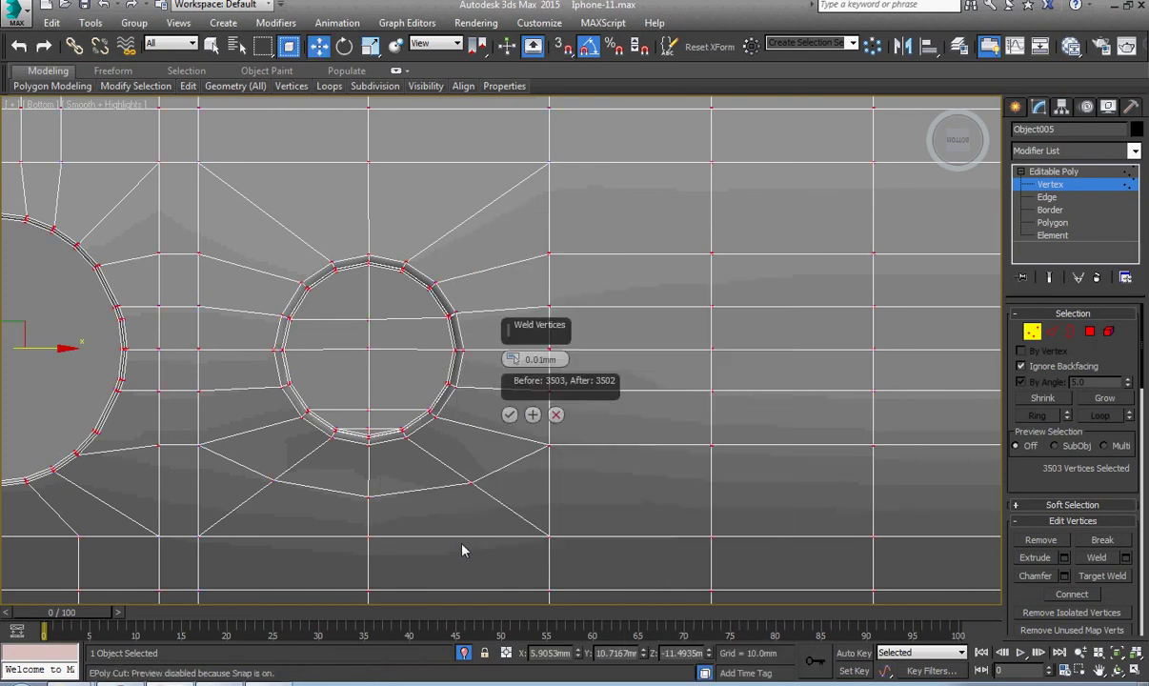
{"action": "left_click", "coordinate": [509, 415]}
{"action": "left_click", "coordinate": [576, 492]}
{"action": "left_click", "coordinate": [549, 445]}
{"action": "scroll", "coordinate": [564, 485], "scroll_direction": "down", "scroll_amount": 3}
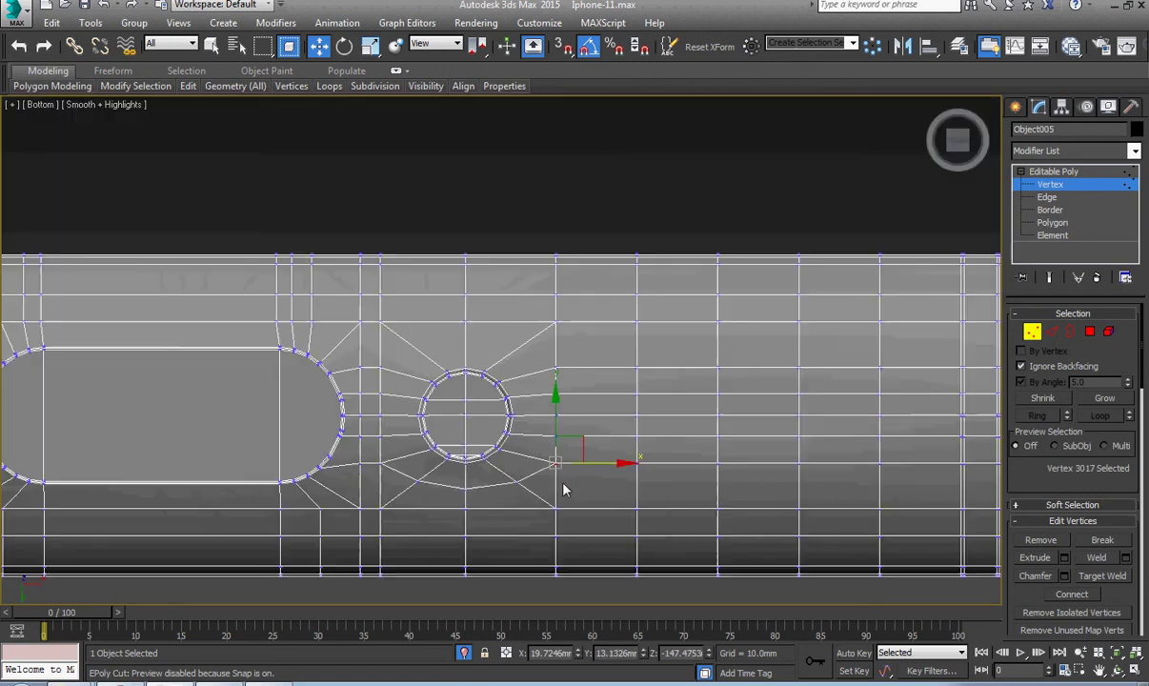
Step: In the Bottom view, cut a matching curved edge above the same round hole, crossing both diagonals and the centre edge between the side vertices
{"action": "middle_click_drag", "start_coordinate": [564, 487], "coordinate": [492, 432], "text": "alt"}
{"action": "key", "text": "v"}
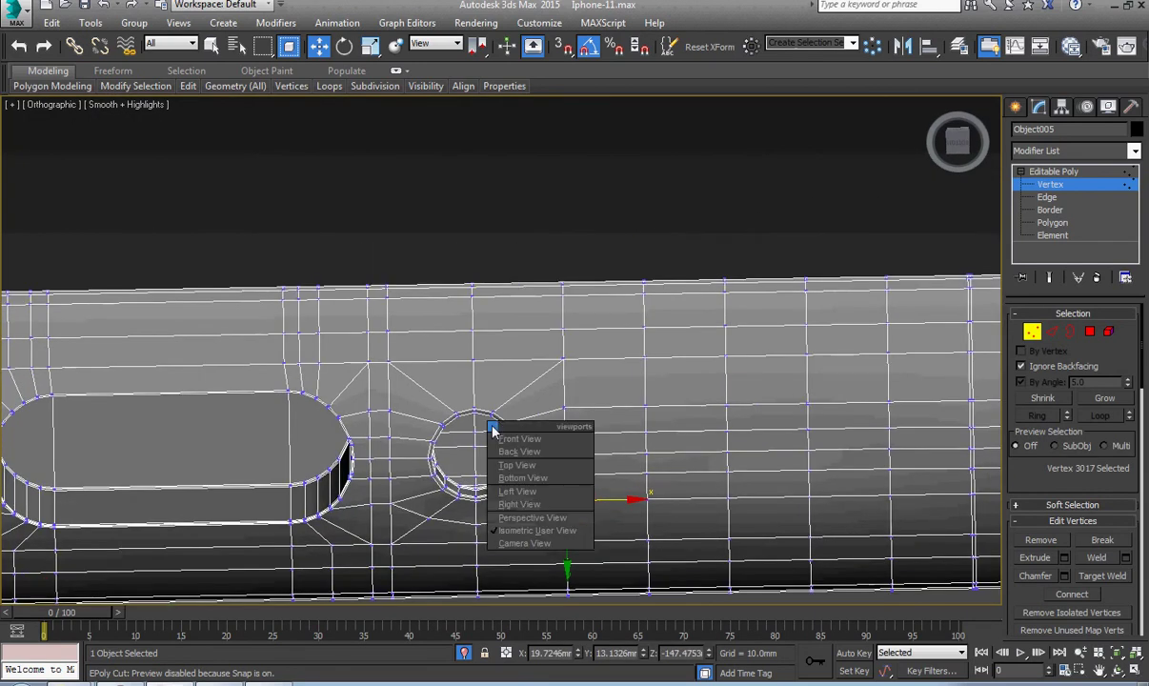
{"action": "left_click", "coordinate": [509, 441]}
{"action": "key", "text": "b"}
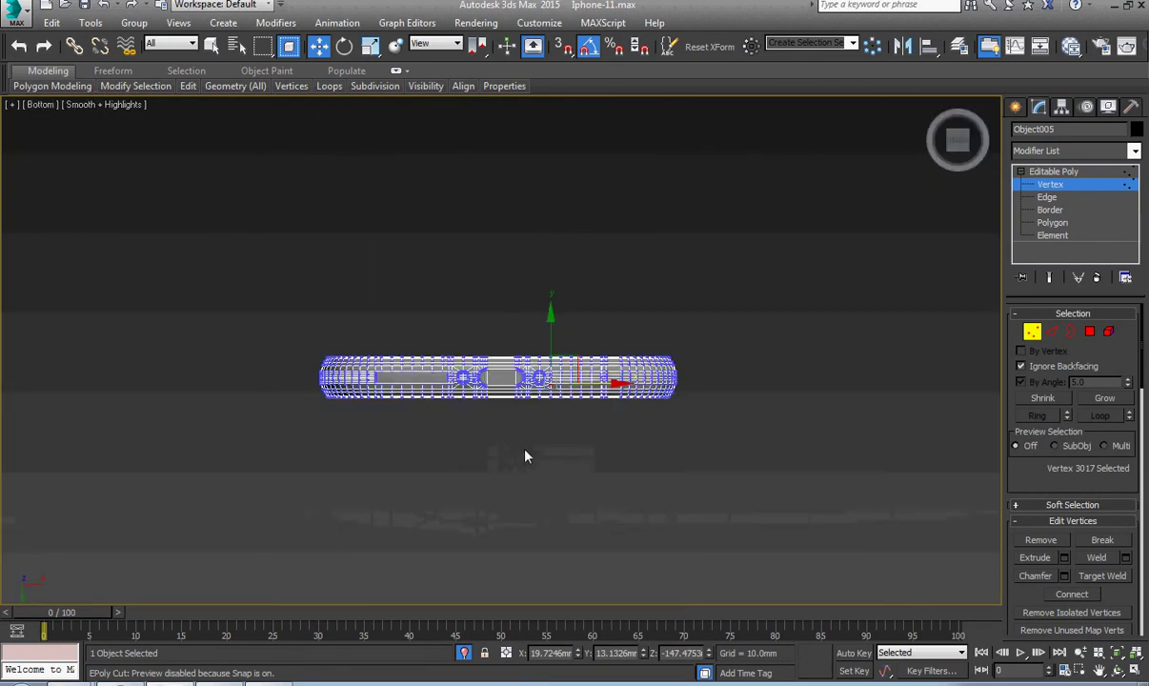
{"action": "middle_click_drag", "start_coordinate": [543, 378], "coordinate": [451, 439]}
{"action": "scroll", "coordinate": [493, 345], "scroll_direction": "up", "scroll_amount": 8}
{"action": "scroll", "coordinate": [476, 326], "scroll_direction": "up", "scroll_amount": 4}
{"action": "scroll", "coordinate": [451, 440], "scroll_direction": "down", "scroll_amount": 2}
{"action": "key", "text": "alt+c"}
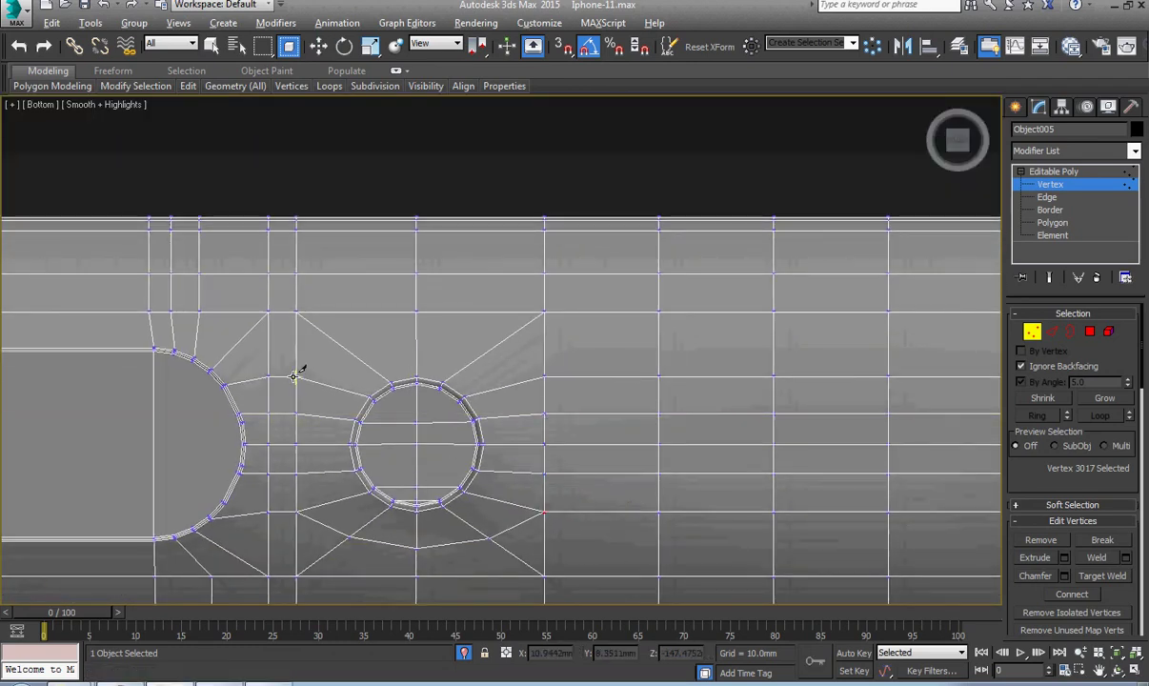
{"action": "key", "text": "s"}
{"action": "left_click", "coordinate": [300, 379]}
{"action": "key", "text": "s"}
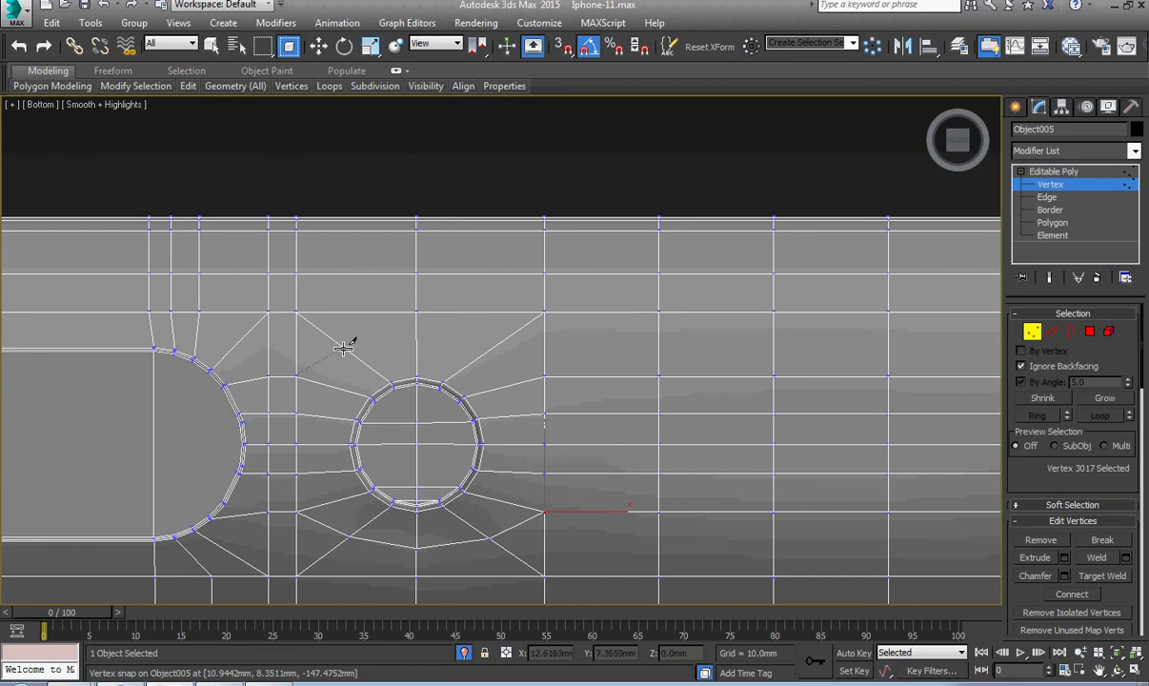
{"action": "left_click", "coordinate": [416, 340]}
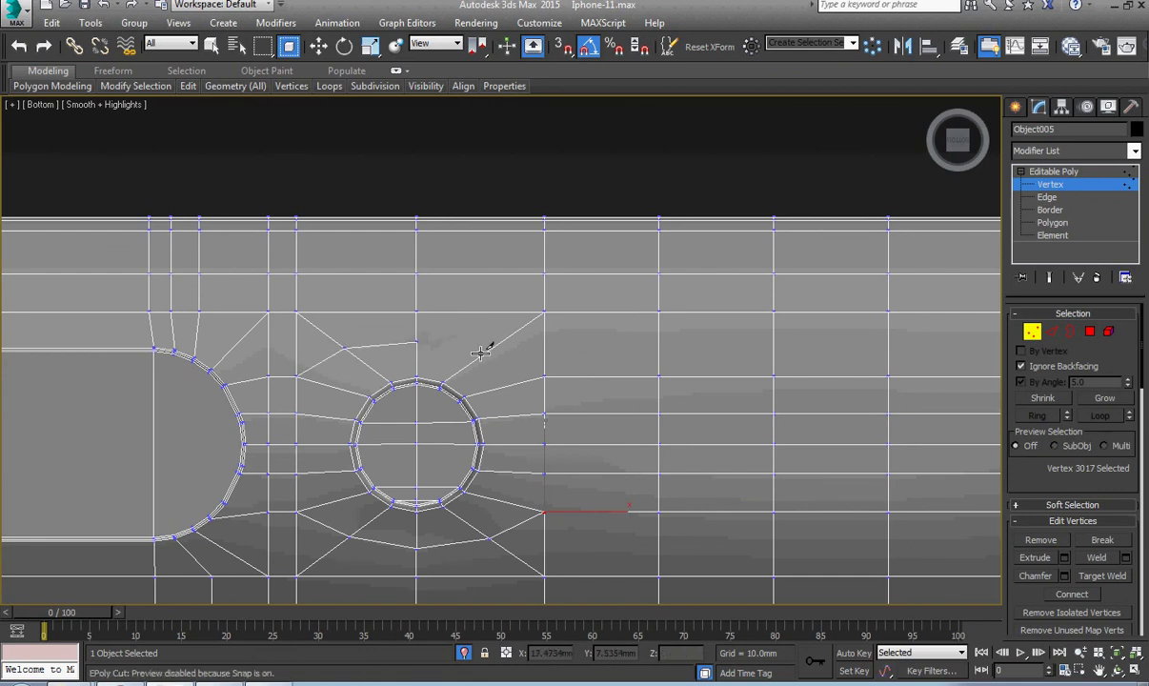
{"action": "left_click", "coordinate": [481, 354]}
{"action": "key", "text": "s"}
{"action": "left_click", "coordinate": [544, 376]}
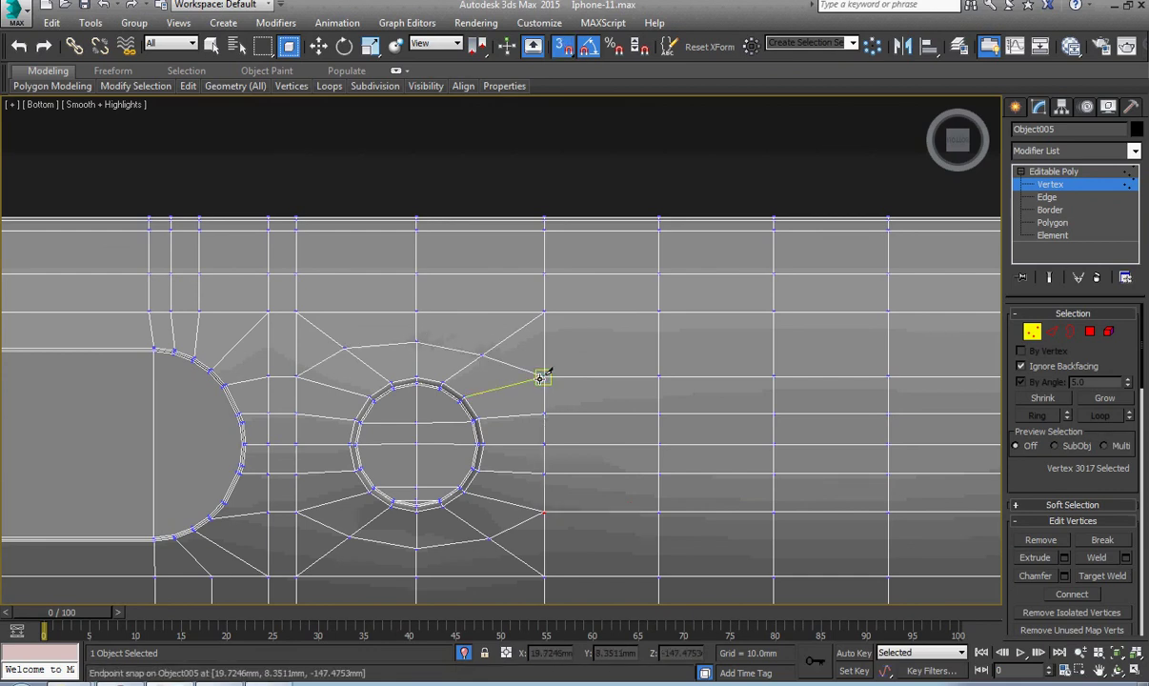
{"action": "right_click", "coordinate": [544, 417]}
Step: Target-weld the extra vertex on each upper side of the other round hole's outer rim to its neighbouring rim corner
{"action": "scroll", "coordinate": [507, 513], "scroll_direction": "down", "scroll_amount": 5}
{"action": "middle_click_drag", "start_coordinate": [294, 505], "coordinate": [406, 473]}
{"action": "scroll", "coordinate": [357, 441], "scroll_direction": "up", "scroll_amount": 5}
{"action": "scroll", "coordinate": [191, 435], "scroll_direction": "up", "scroll_amount": 2}
{"action": "scroll", "coordinate": [191, 434], "scroll_direction": "up", "scroll_amount": 2}
{"action": "key", "text": "s"}
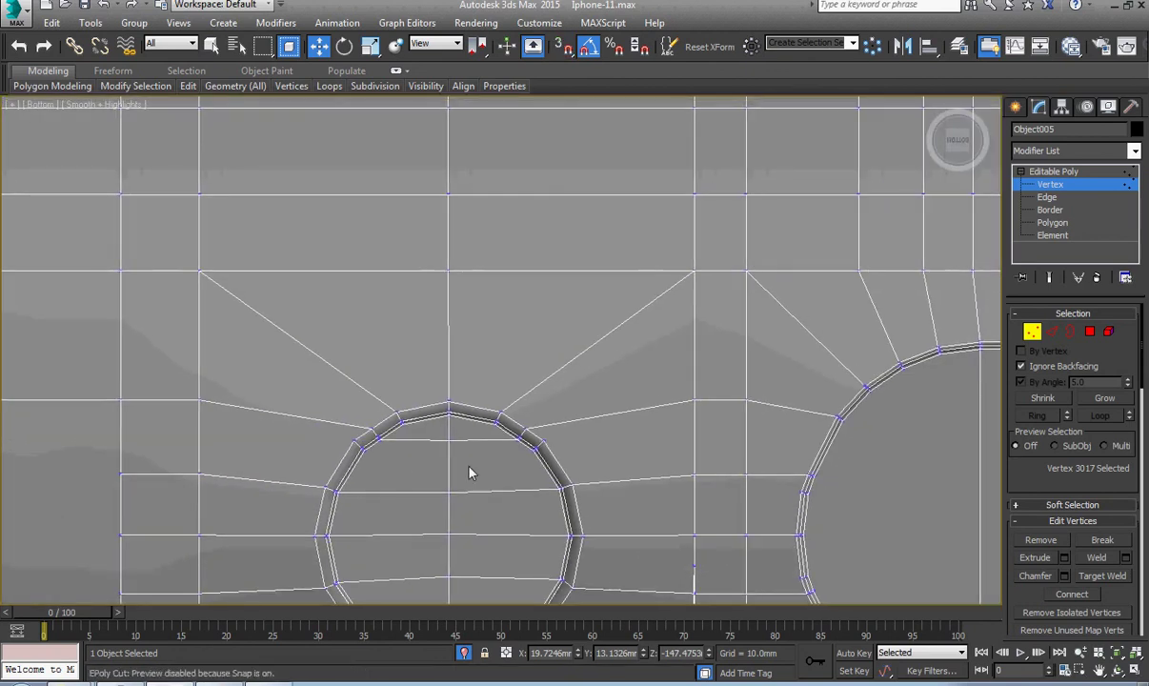
{"action": "right_click", "coordinate": [470, 473]}
{"action": "left_click", "coordinate": [496, 544]}
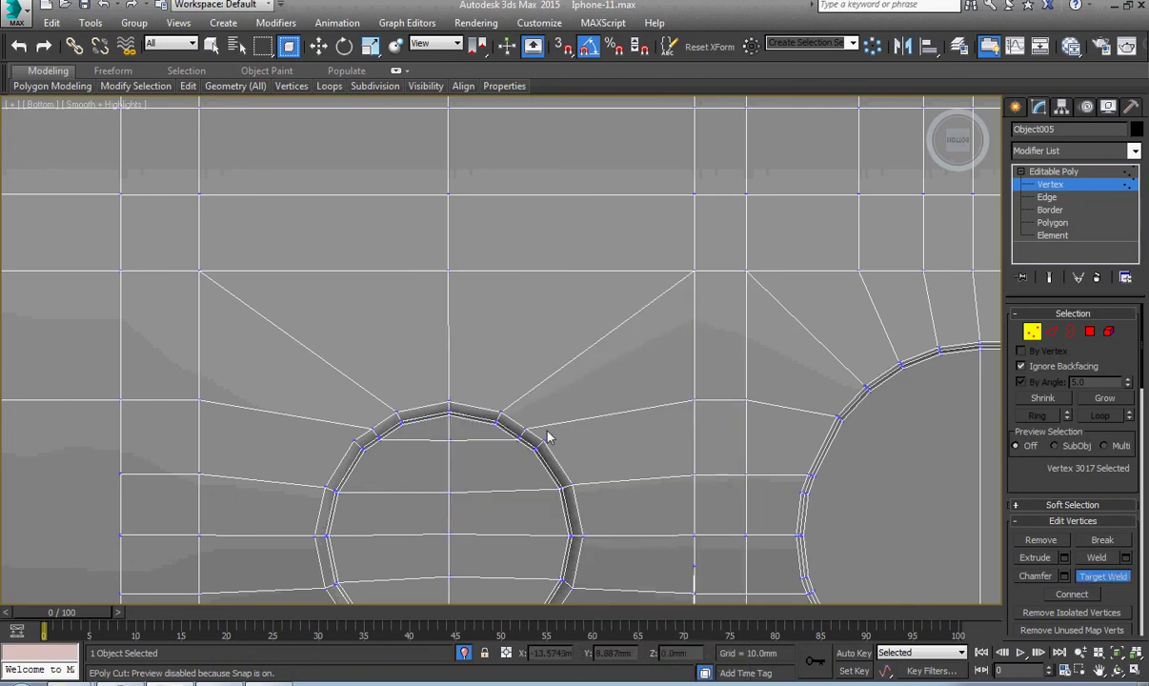
{"action": "scroll", "coordinate": [374, 438], "scroll_direction": "up", "scroll_amount": 4}
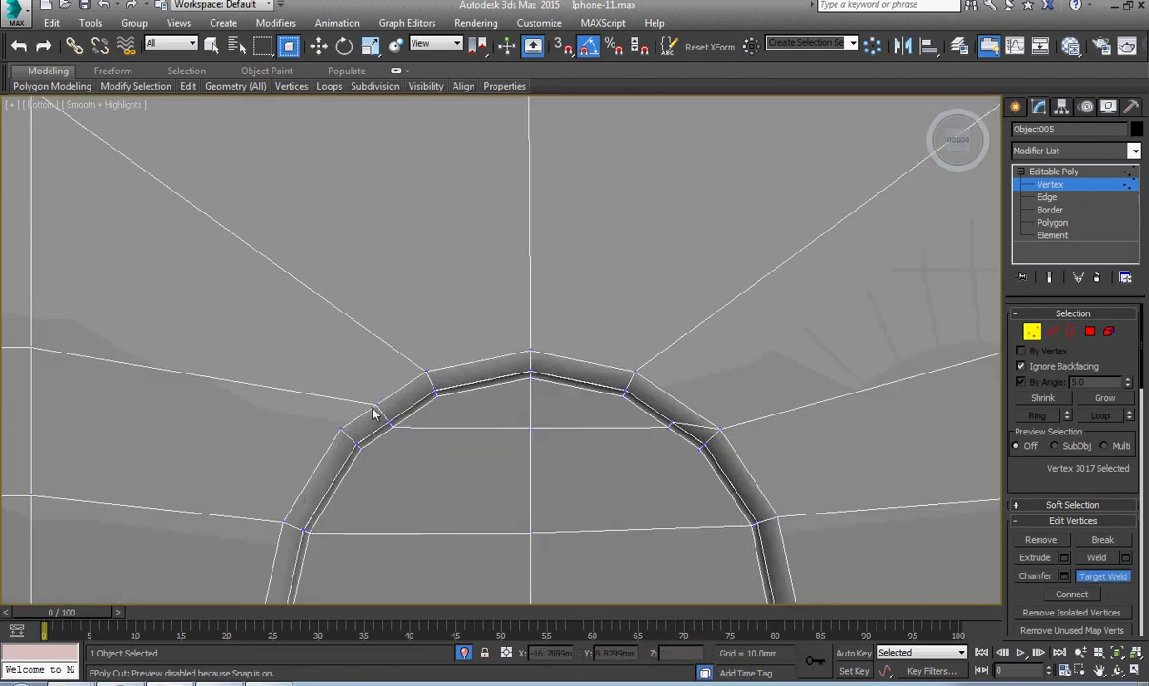
{"action": "right_click", "coordinate": [422, 445]}
{"action": "right_click", "coordinate": [447, 418]}
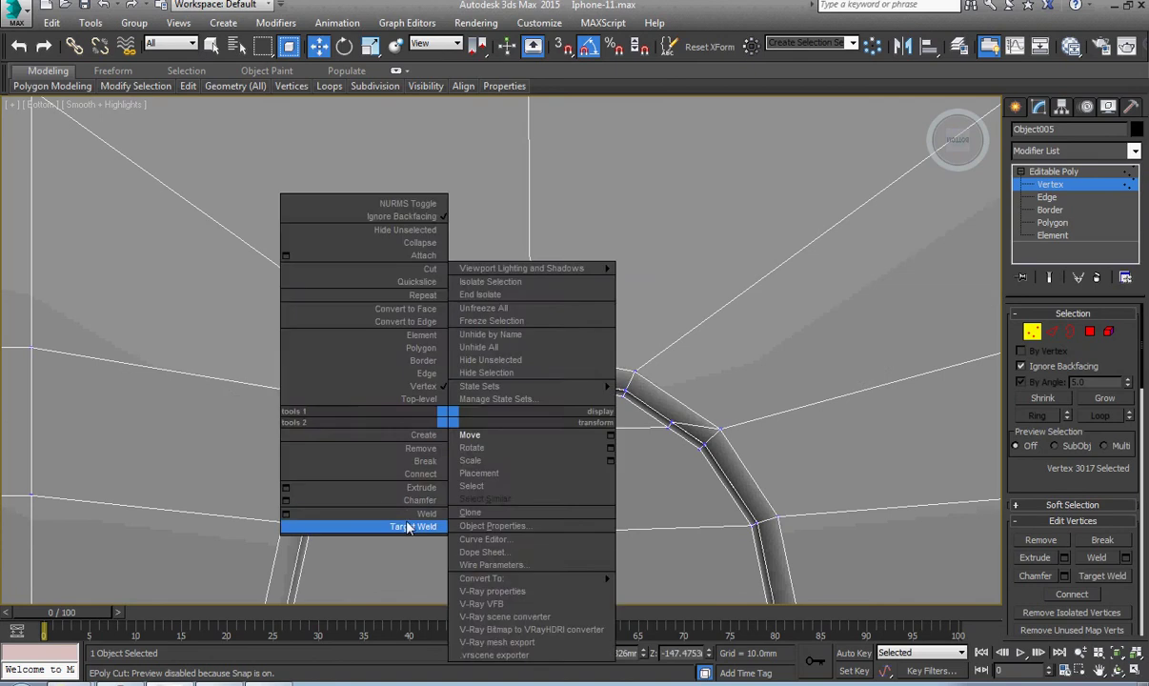
{"action": "left_click", "coordinate": [410, 526]}
{"action": "left_click", "coordinate": [341, 431]}
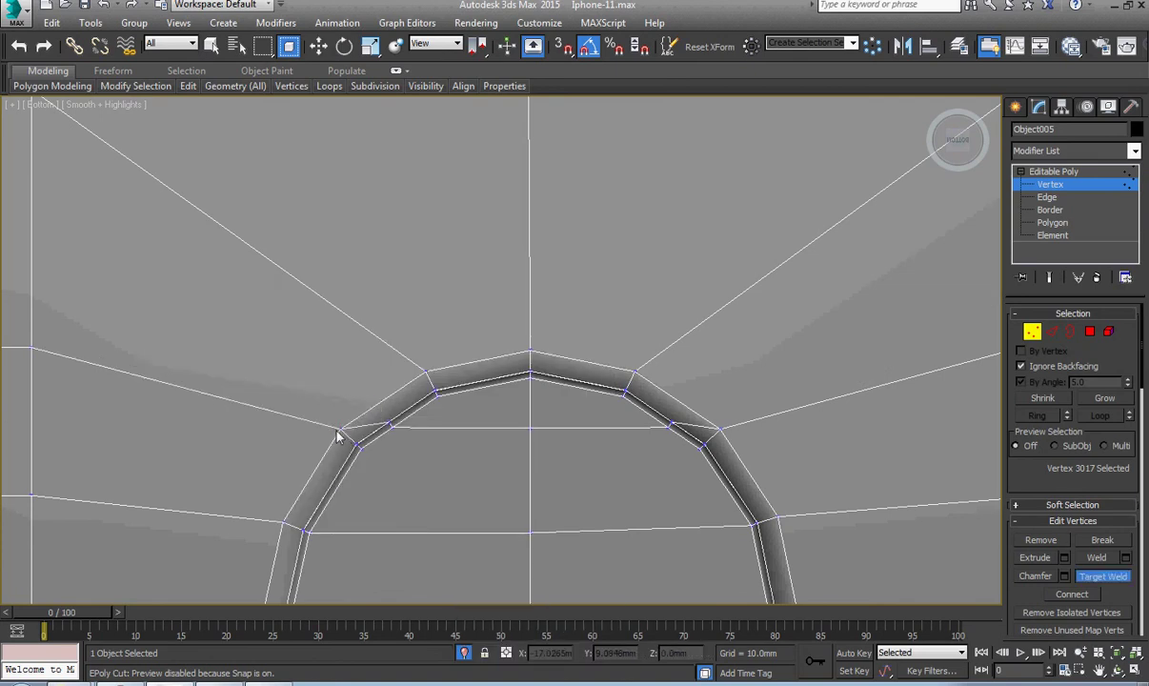
{"action": "right_click", "coordinate": [390, 461]}
Step: Remove the uppermost horizontal edge loop across that hole's floor together with its vertices
{"action": "key", "text": "2"}
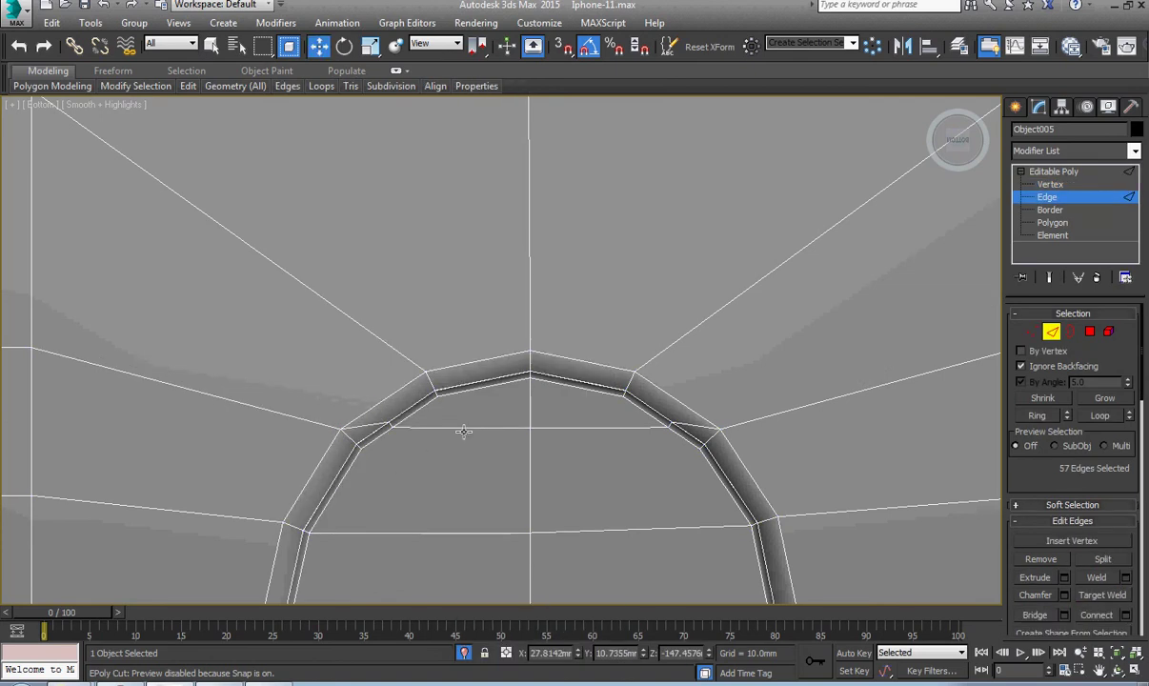
{"action": "double_click", "coordinate": [463, 429]}
{"action": "key", "text": "ctrl+BackSpace"}
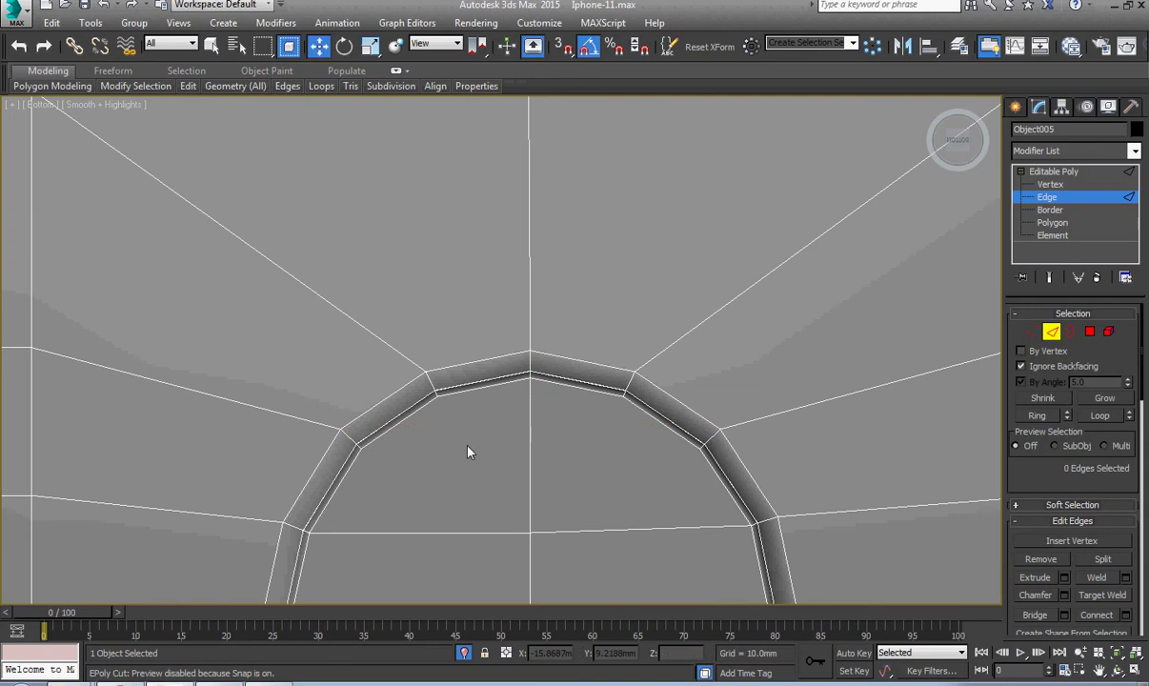
Step: Cut a curved edge below this second round hole, crossing both diagonals and the centre edge between the side vertices
{"action": "scroll", "coordinate": [467, 446], "scroll_direction": "down", "scroll_amount": 5}
{"action": "middle_click_drag", "start_coordinate": [467, 446], "coordinate": [398, 394]}
{"action": "key", "text": "1"}
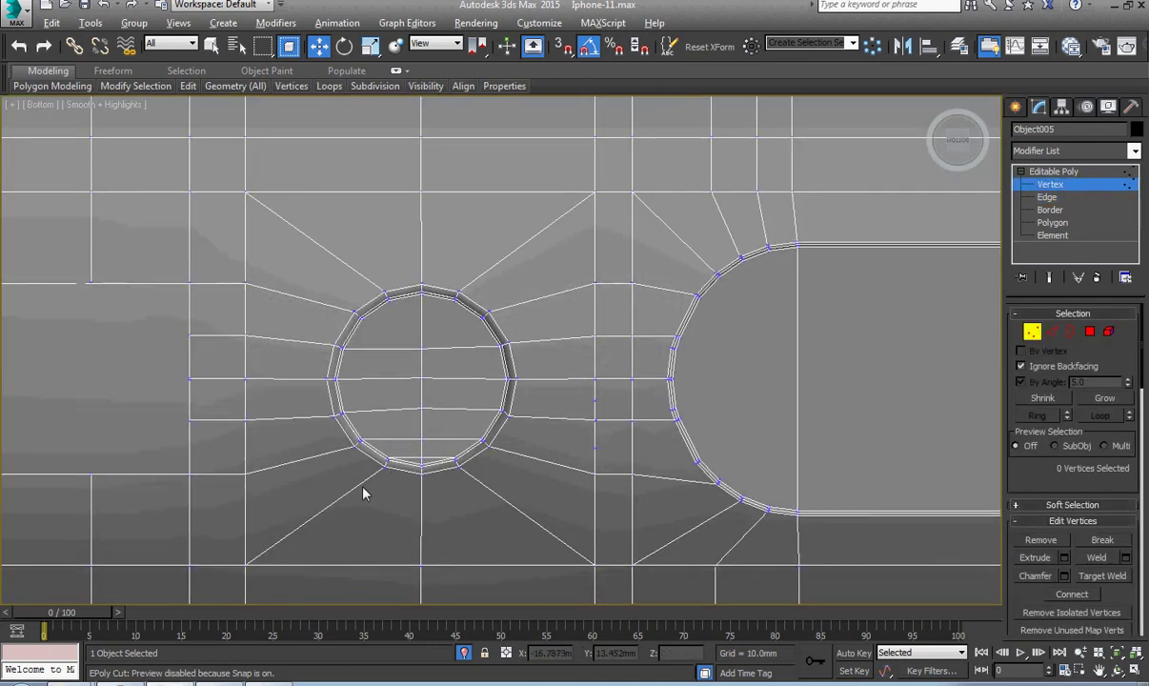
{"action": "key", "text": "alt+c"}
{"action": "scroll", "coordinate": [295, 490], "scroll_direction": "up", "scroll_amount": 2}
{"action": "key", "text": "s"}
{"action": "left_click", "coordinate": [226, 467]}
{"action": "key", "text": "s"}
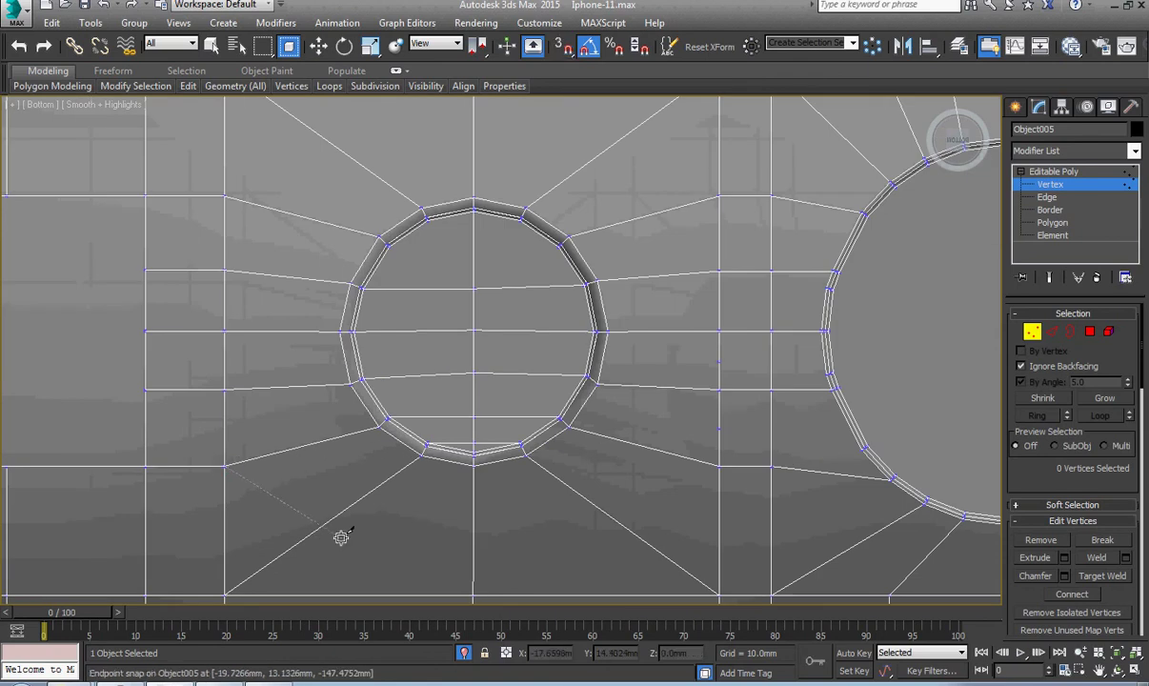
{"action": "left_click", "coordinate": [329, 521]}
{"action": "left_click", "coordinate": [473, 537]}
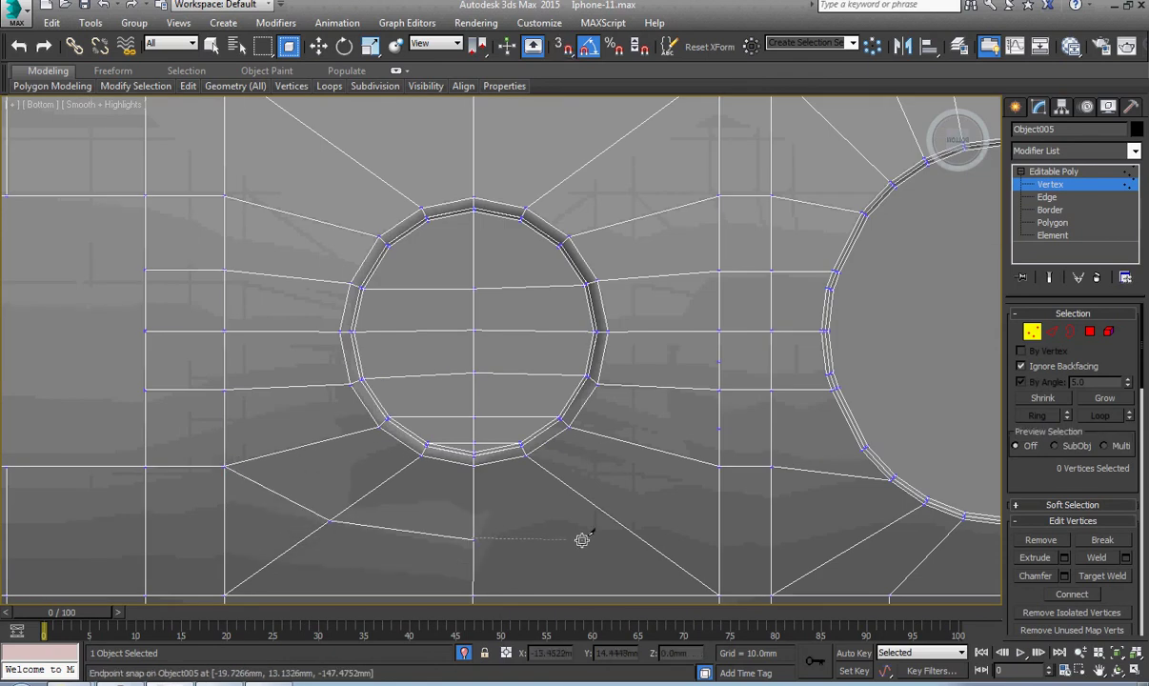
{"action": "left_click", "coordinate": [617, 522]}
{"action": "key", "text": "s"}
{"action": "left_click", "coordinate": [719, 466]}
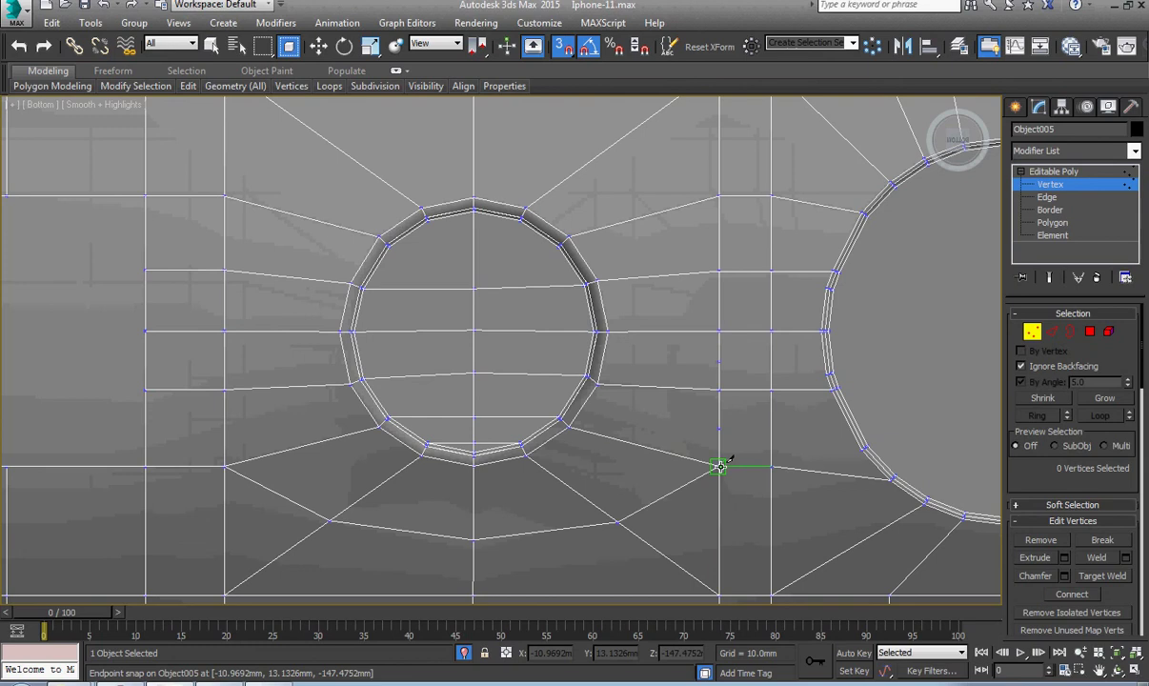
{"action": "key", "text": "s"}
{"action": "right_click", "coordinate": [731, 500]}
Step: Try to weld all of the mesh's vertices at once to merge the stray vertices beside the second round hole
{"action": "scroll", "coordinate": [734, 459], "scroll_direction": "up", "scroll_amount": 3}
{"action": "key", "text": "ctrl+a"}
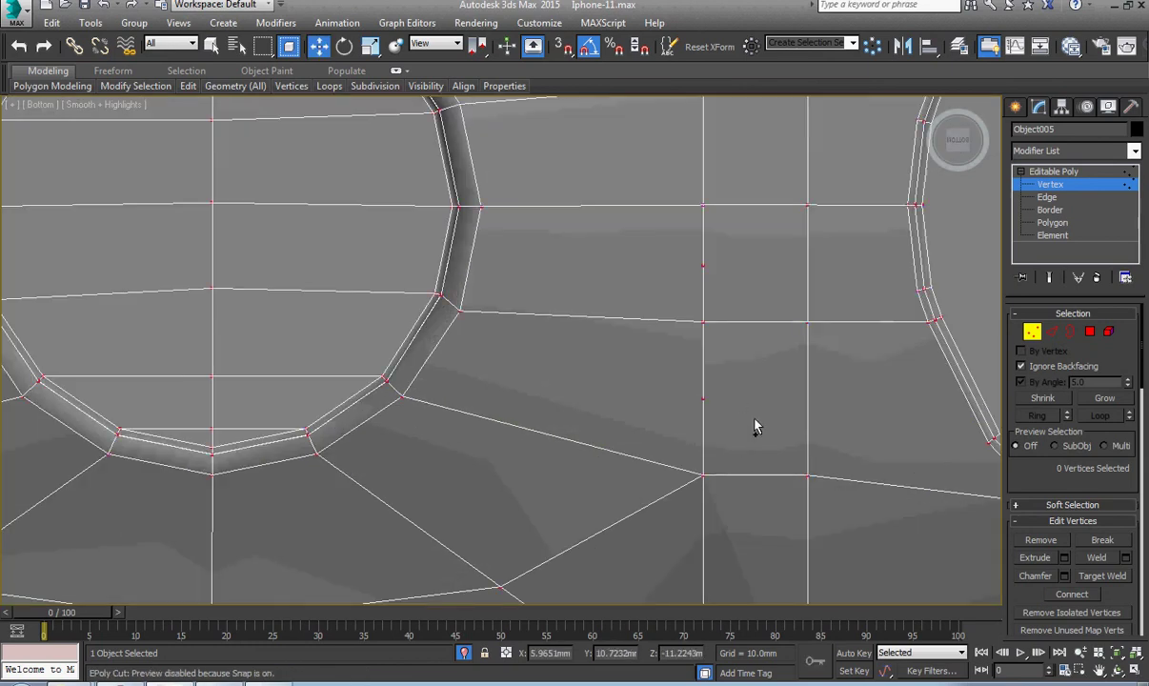
{"action": "right_click", "coordinate": [756, 470]}
{"action": "left_click", "coordinate": [595, 571]}
{"action": "left_click", "coordinate": [510, 415]}
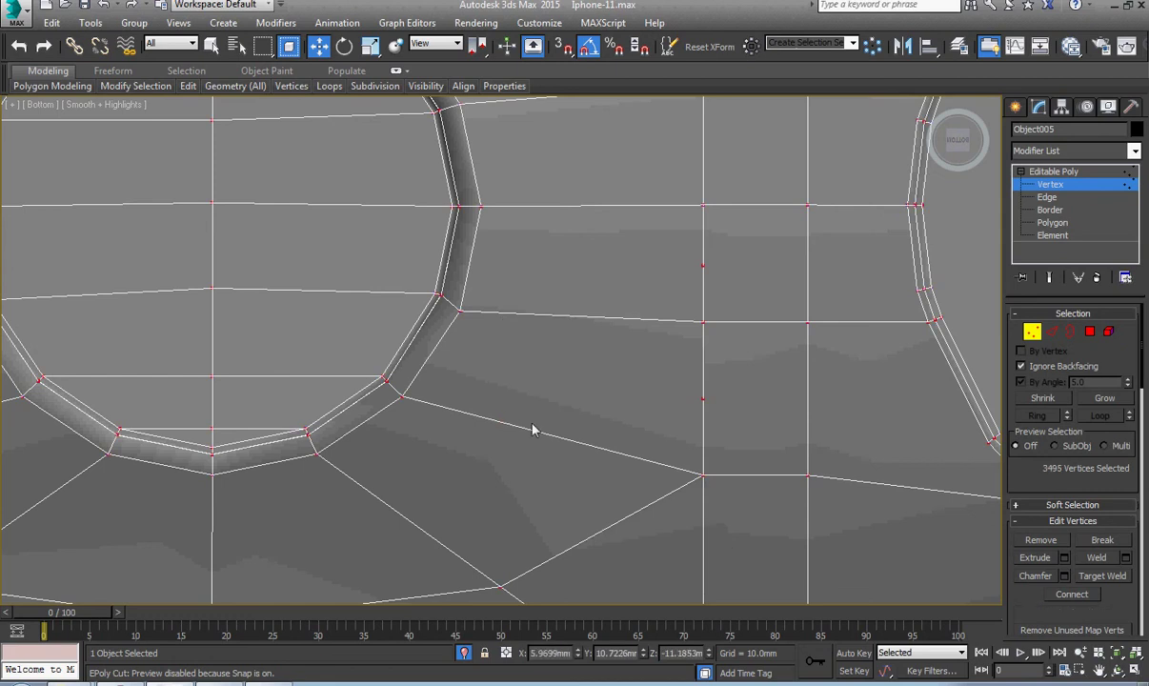
Step: Try to remove the stray vertices on the vertical edge between the second round hole and the port cutout, and undo the removals
{"action": "left_click_drag", "start_coordinate": [718, 407], "coordinate": [686, 391]}
{"action": "key", "text": "BackSpace"}
{"action": "middle_click_drag", "start_coordinate": [724, 301], "coordinate": [717, 368]}
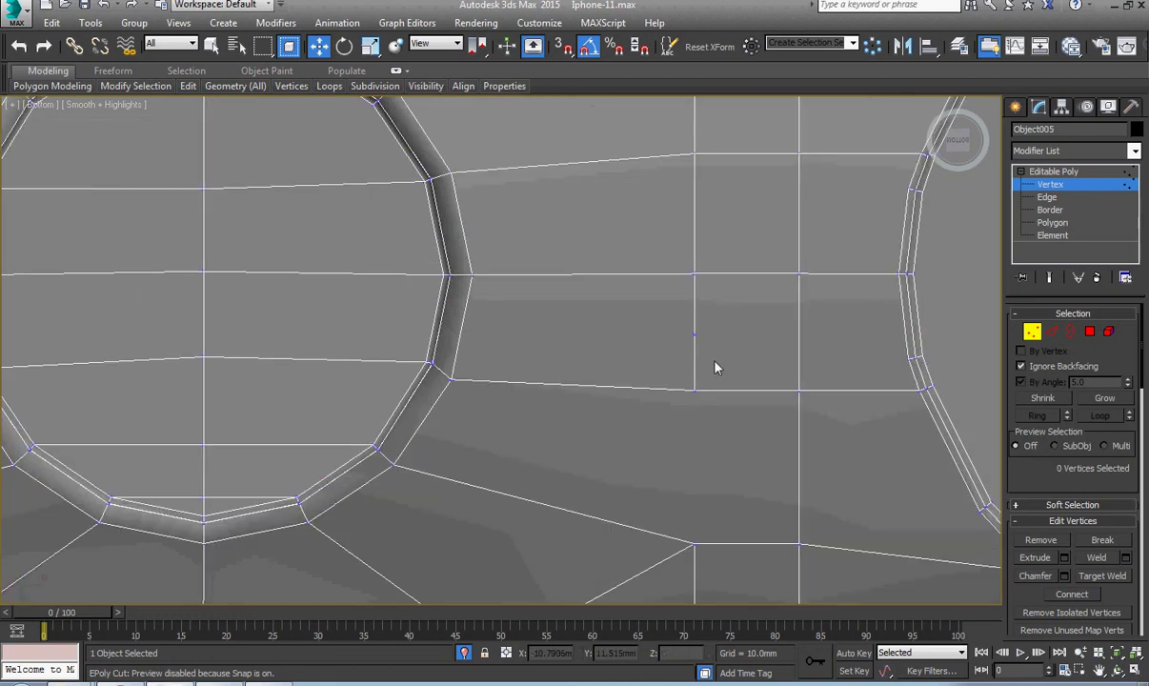
{"action": "key", "text": "ctrl+z"}
{"action": "key", "text": "ctrl+z"}
{"action": "left_click_drag", "start_coordinate": [723, 435], "coordinate": [663, 491]}
{"action": "key", "text": "BackSpace"}
{"action": "key", "text": "ctrl+z"}
Step: Target-weld the lower stray vertex into a neighbouring vertex on the same vertical edge, and remove the upper stray vertex
{"action": "middle_click_drag", "start_coordinate": [751, 487], "coordinate": [745, 486]}
{"action": "right_click", "coordinate": [745, 486]}
{"action": "left_click", "coordinate": [726, 545]}
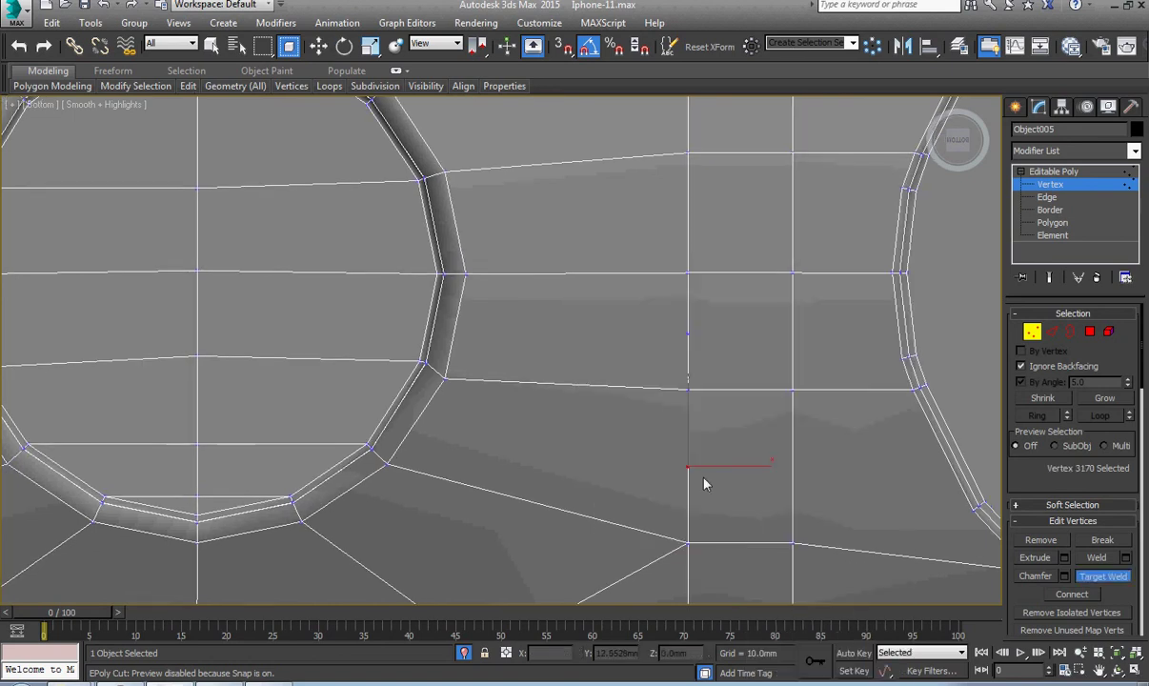
{"action": "key", "text": "w"}
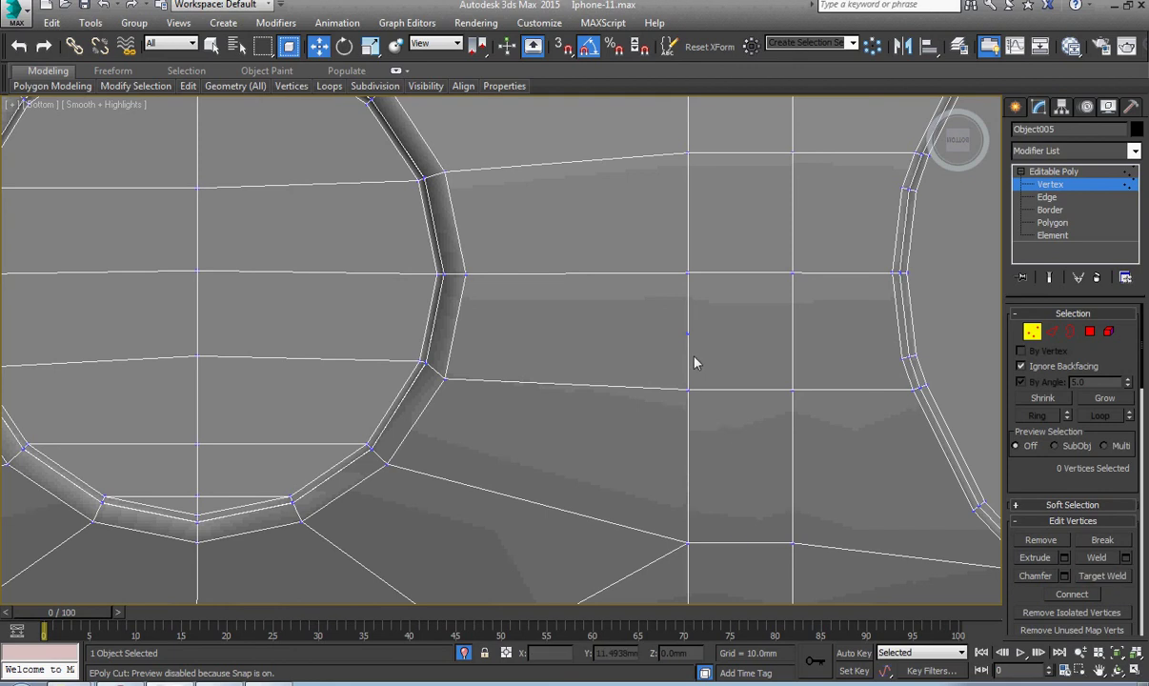
{"action": "left_click", "coordinate": [687, 334]}
{"action": "key", "text": "BackSpace"}
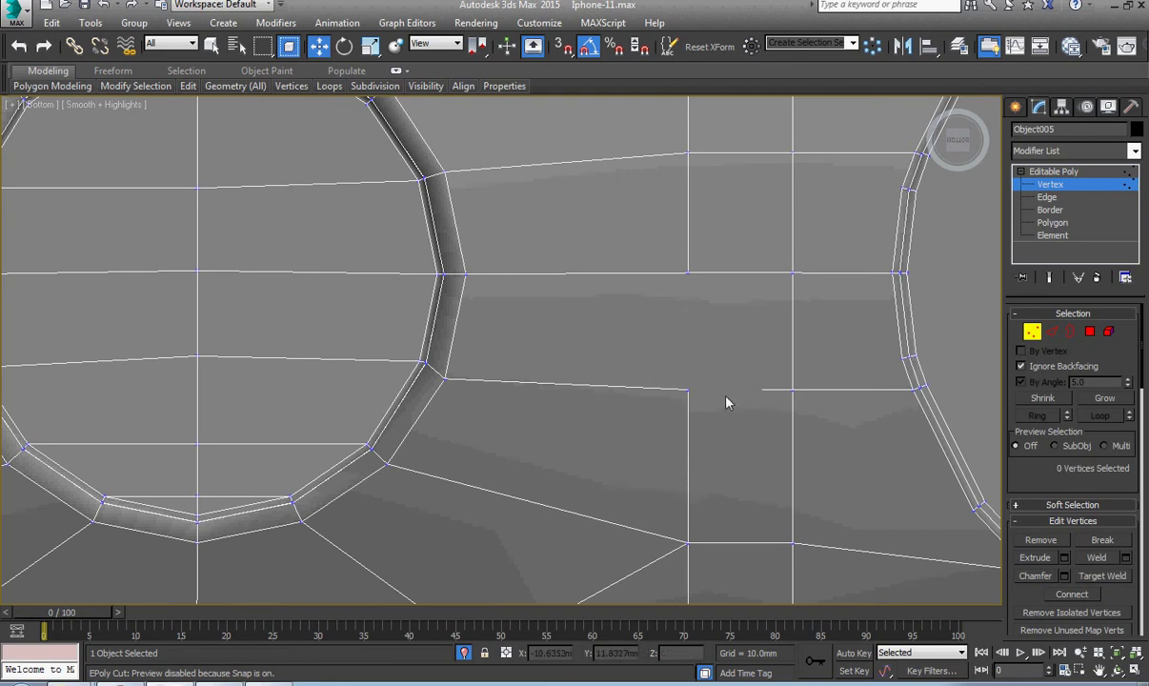
{"action": "left_click_drag", "start_coordinate": [719, 396], "coordinate": [659, 256]}
Step: Cut a curved edge above the second round hole between its side vertices, crossing both diagonals and the centre edge
{"action": "middle_click_drag", "start_coordinate": [693, 325], "coordinate": [672, 457]}
{"action": "scroll", "coordinate": [672, 457], "scroll_direction": "down", "scroll_amount": 2}
{"action": "scroll", "coordinate": [709, 341], "scroll_direction": "up", "scroll_amount": 1}
{"action": "scroll", "coordinate": [483, 351], "scroll_direction": "down", "scroll_amount": 2}
{"action": "middle_click_drag", "start_coordinate": [483, 351], "coordinate": [553, 333]}
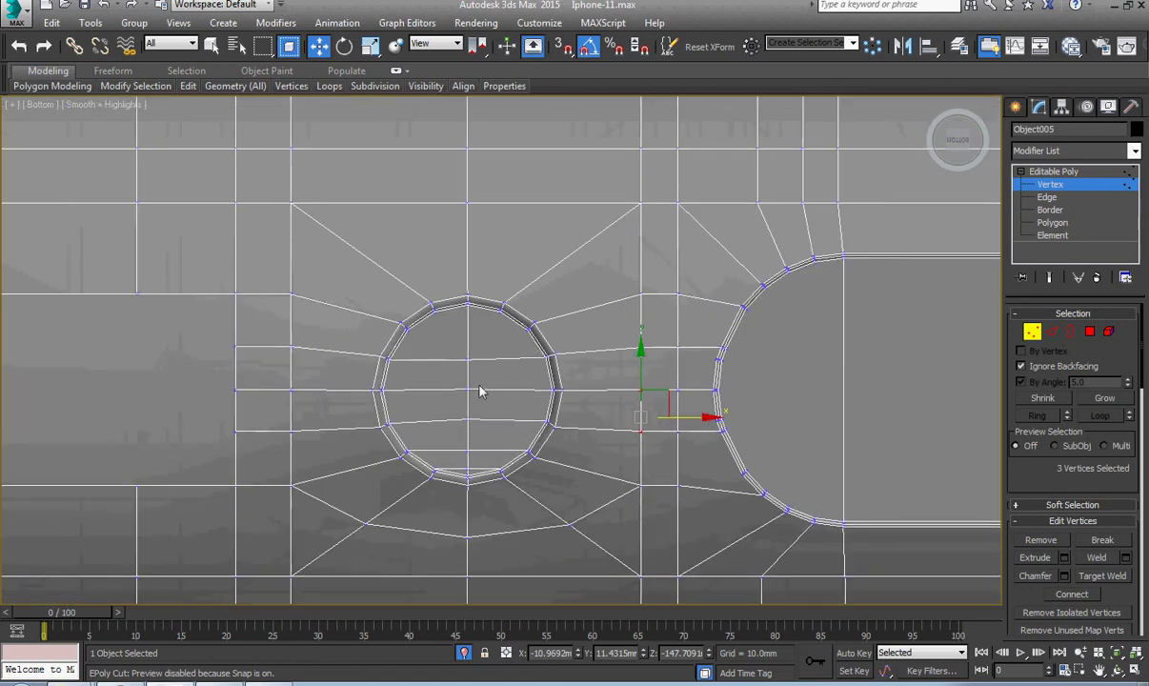
{"action": "middle_click_drag", "start_coordinate": [466, 381], "coordinate": [479, 479]}
{"action": "scroll", "coordinate": [372, 409], "scroll_direction": "up", "scroll_amount": 2}
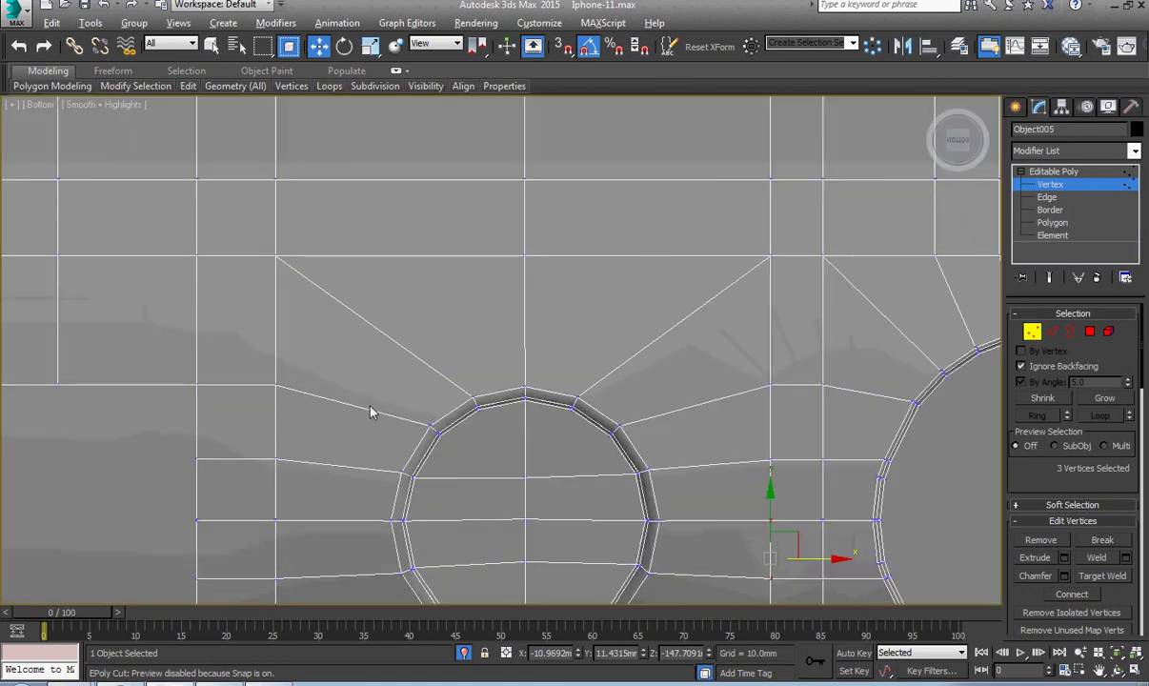
{"action": "key", "text": "alt+c"}
{"action": "left_click", "coordinate": [276, 384]}
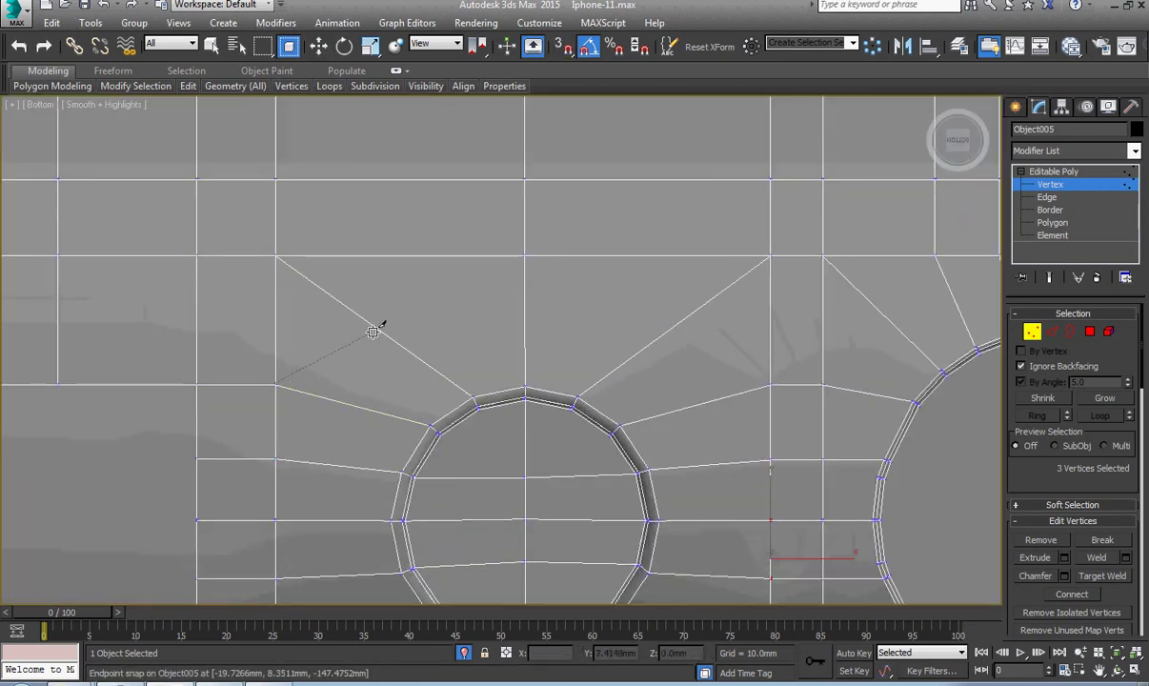
{"action": "left_click", "coordinate": [524, 305]}
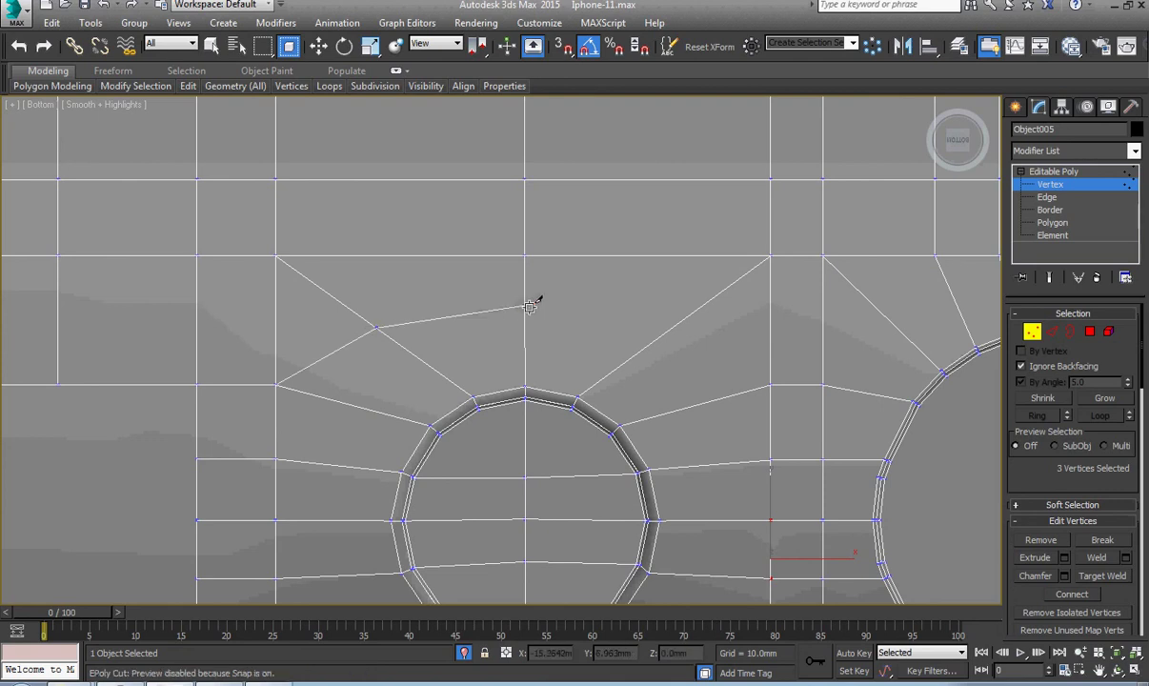
{"action": "left_click", "coordinate": [666, 333]}
{"action": "key", "text": "s"}
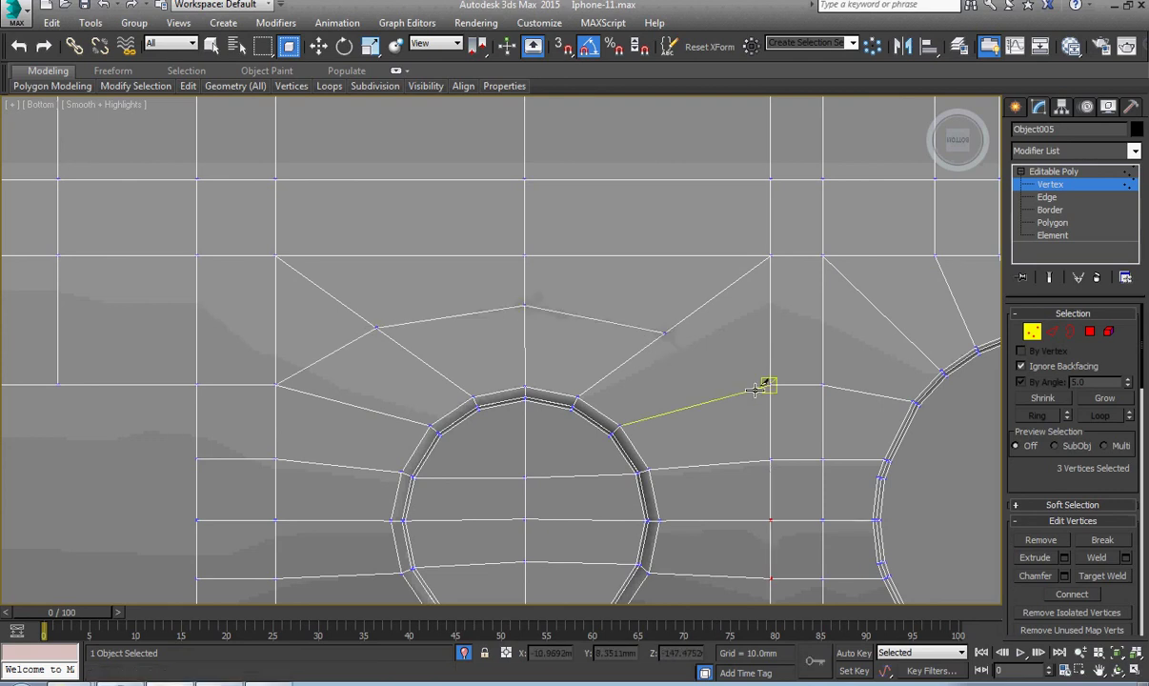
{"action": "left_click", "coordinate": [769, 385]}
{"action": "right_click", "coordinate": [683, 371]}
Step: Remove the uppermost of the closely spaced edge loops running around the frame's rounded corner to the side slot, together with its vertices
{"action": "scroll", "coordinate": [682, 462], "scroll_direction": "down", "scroll_amount": 2}
{"action": "key", "text": "s"}
{"action": "scroll", "coordinate": [682, 468], "scroll_direction": "down", "scroll_amount": 2}
{"action": "middle_click_drag", "start_coordinate": [594, 522], "coordinate": [545, 419]}
{"action": "scroll", "coordinate": [582, 484], "scroll_direction": "down", "scroll_amount": 4}
{"action": "scroll", "coordinate": [373, 459], "scroll_direction": "down", "scroll_amount": 2}
{"action": "middle_click_drag", "start_coordinate": [371, 462], "coordinate": [478, 430]}
{"action": "scroll", "coordinate": [453, 443], "scroll_direction": "up", "scroll_amount": 1}
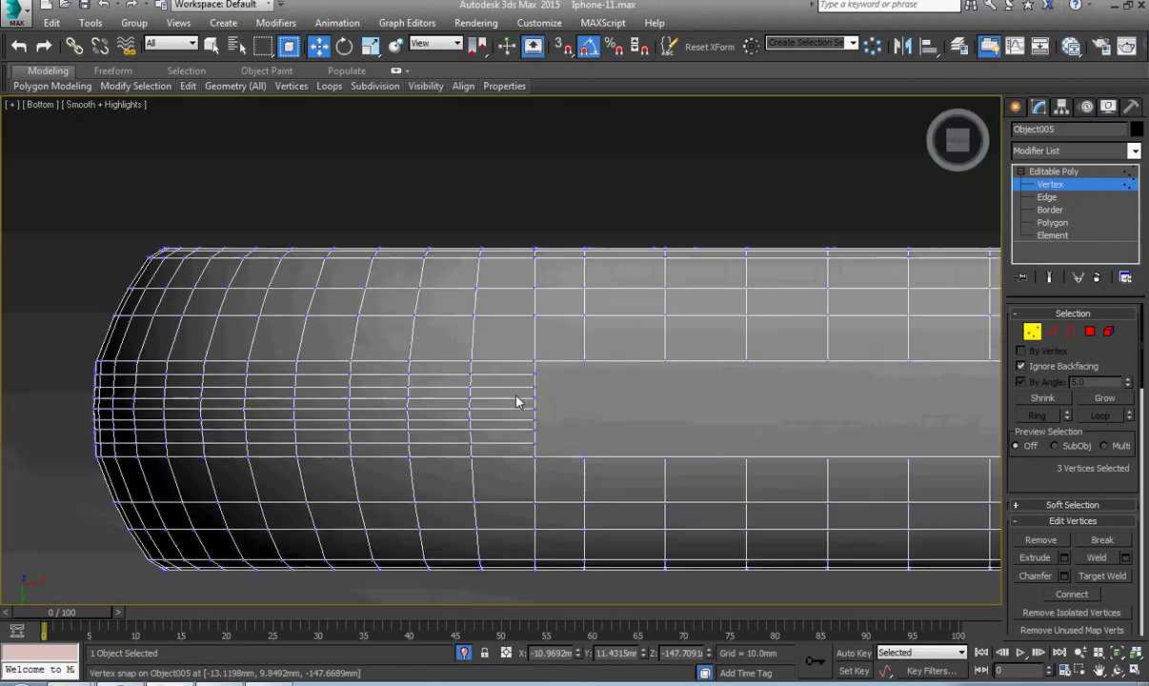
{"action": "scroll", "coordinate": [518, 400], "scroll_direction": "down", "scroll_amount": 2}
{"action": "middle_click_drag", "start_coordinate": [603, 415], "coordinate": [154, 445]}
{"action": "scroll", "coordinate": [610, 434], "scroll_direction": "up", "scroll_amount": 1}
{"action": "scroll", "coordinate": [609, 433], "scroll_direction": "down", "scroll_amount": 1}
{"action": "middle_click_drag", "start_coordinate": [364, 442], "coordinate": [722, 443]}
{"action": "scroll", "coordinate": [381, 433], "scroll_direction": "up", "scroll_amount": 5}
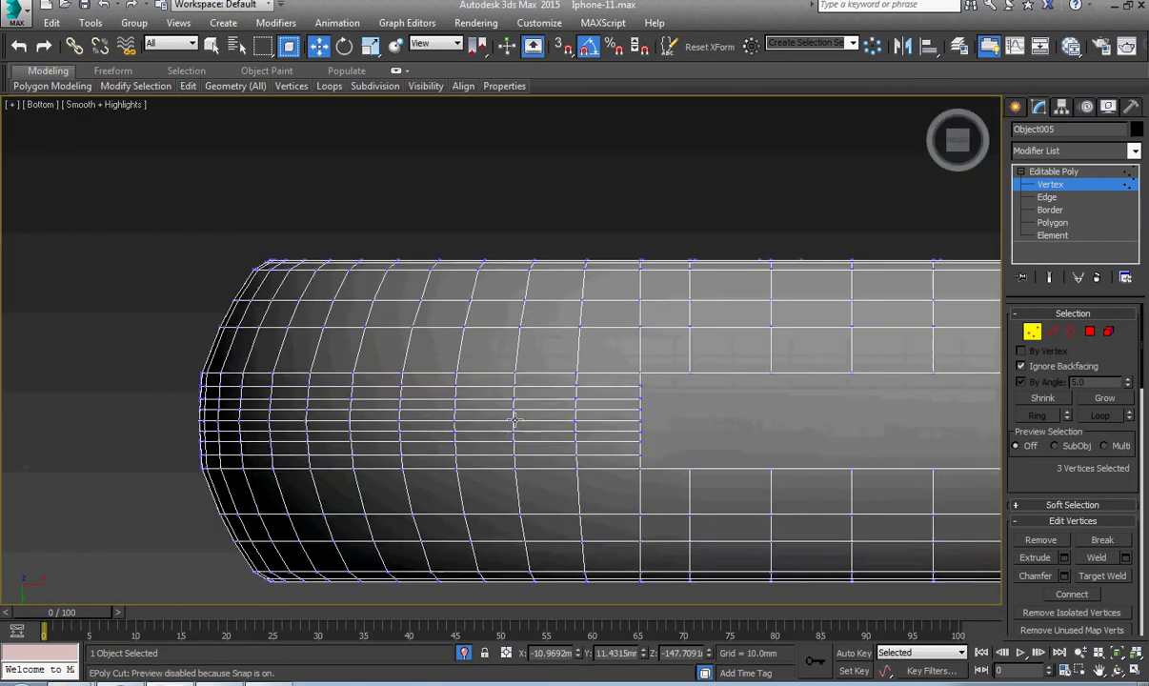
{"action": "scroll", "coordinate": [620, 392], "scroll_direction": "up", "scroll_amount": 3}
{"action": "key", "text": "2"}
{"action": "double_click", "coordinate": [618, 382]}
{"action": "scroll", "coordinate": [607, 399], "scroll_direction": "down", "scroll_amount": 5}
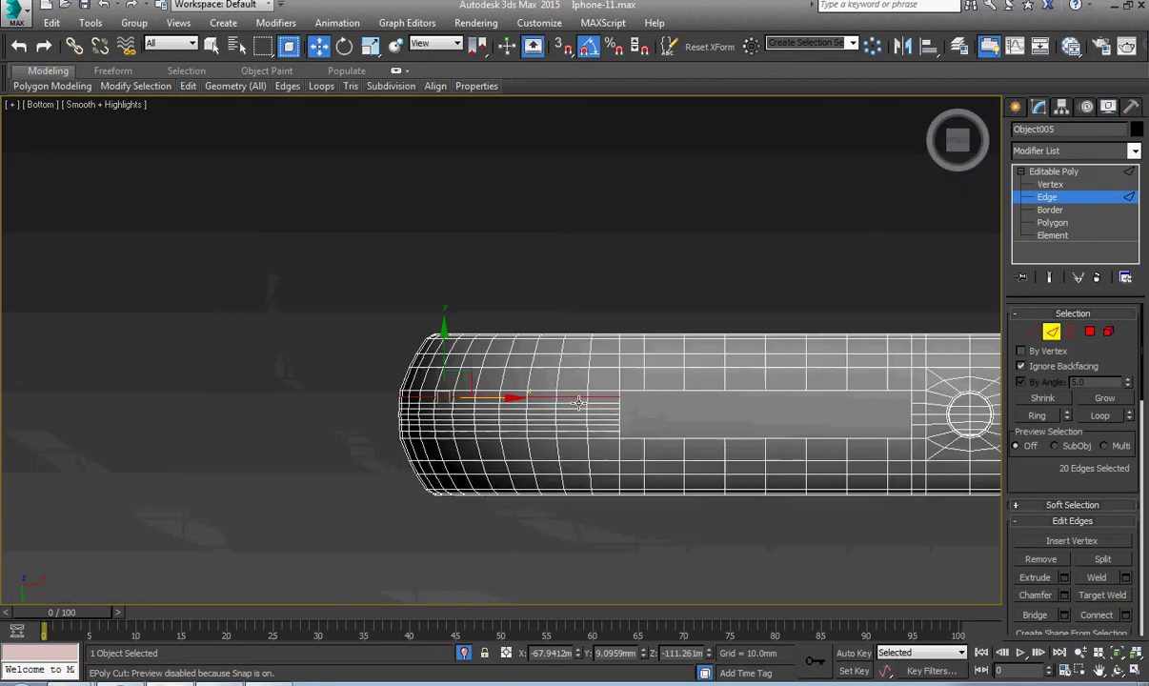
{"action": "middle_click_drag", "start_coordinate": [583, 397], "coordinate": [507, 517], "text": "alt"}
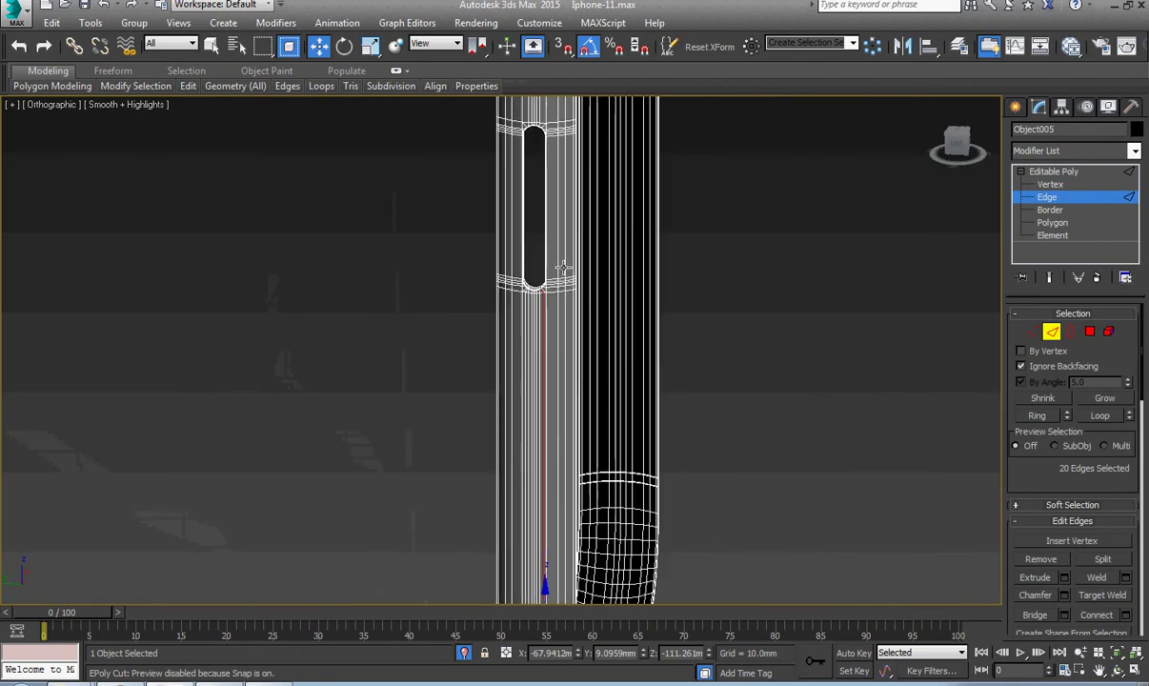
{"action": "scroll", "coordinate": [564, 262], "scroll_direction": "up", "scroll_amount": 5}
{"action": "scroll", "coordinate": [407, 430], "scroll_direction": "up", "scroll_amount": 4}
{"action": "middle_click_drag", "start_coordinate": [408, 431], "coordinate": [536, 447], "text": "alt"}
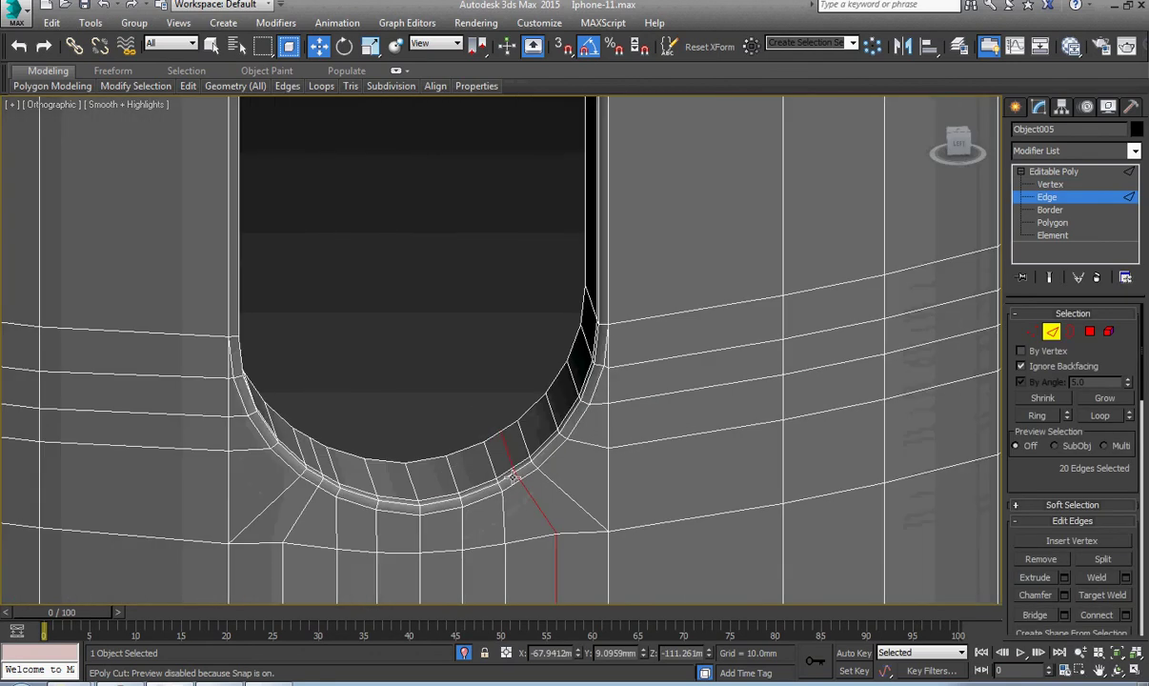
{"action": "key", "text": "ctrl+BackSpace"}
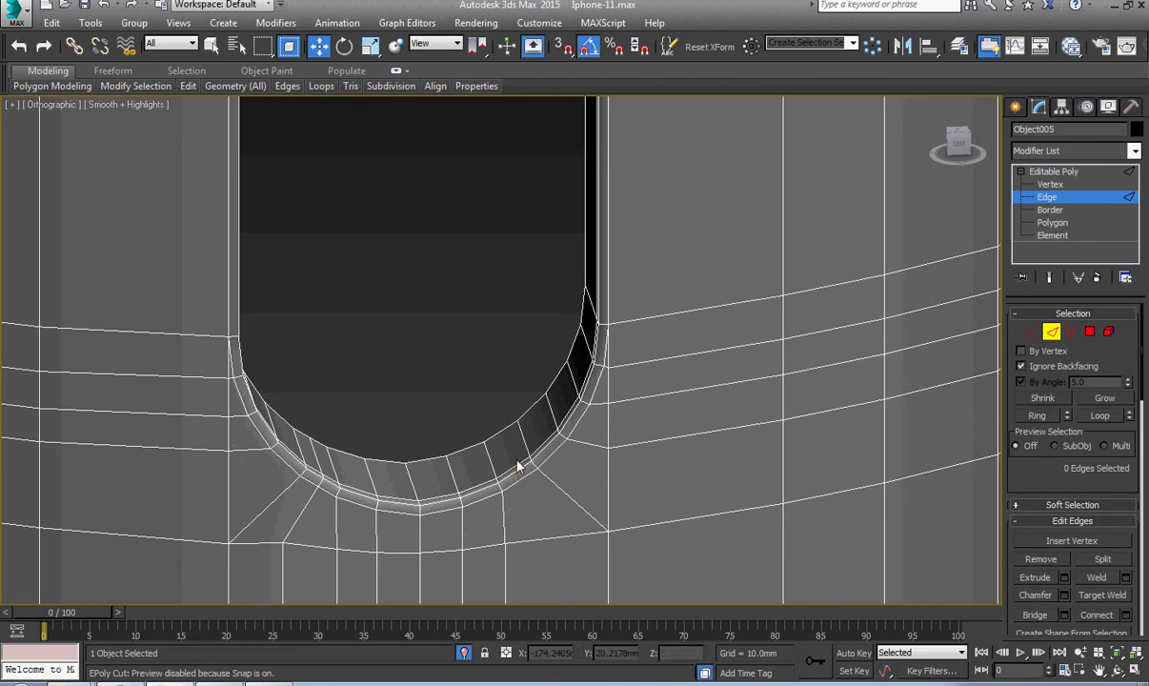
{"action": "key", "text": "1"}
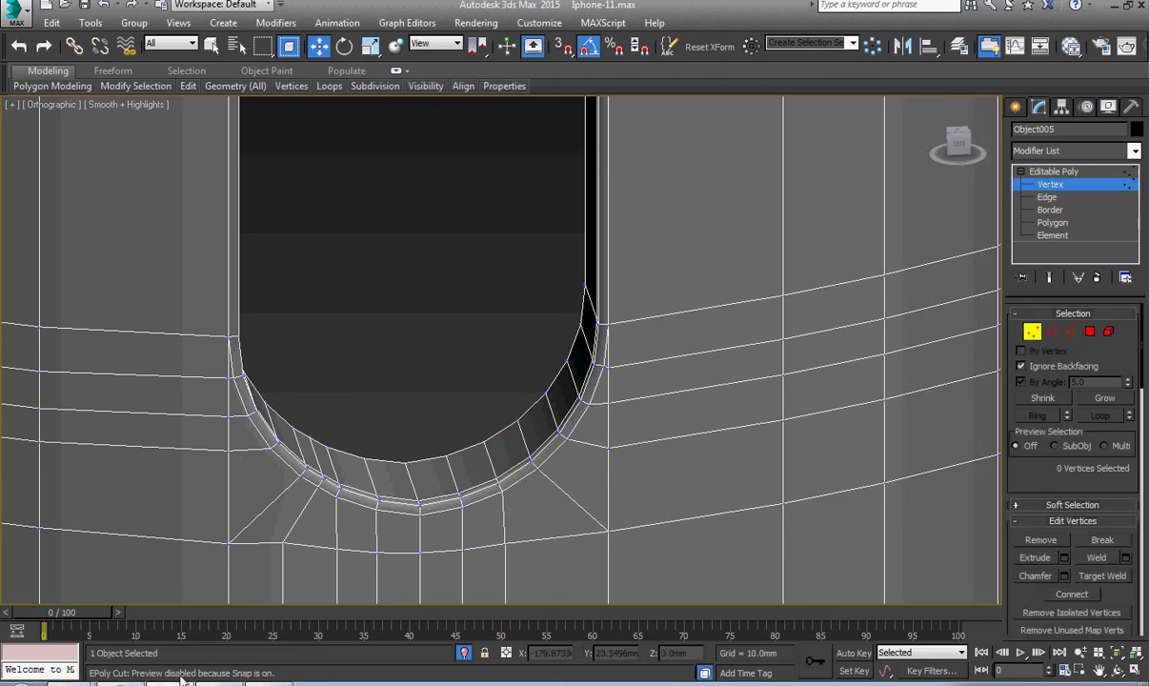
{"action": "left_click", "coordinate": [991, 684]}
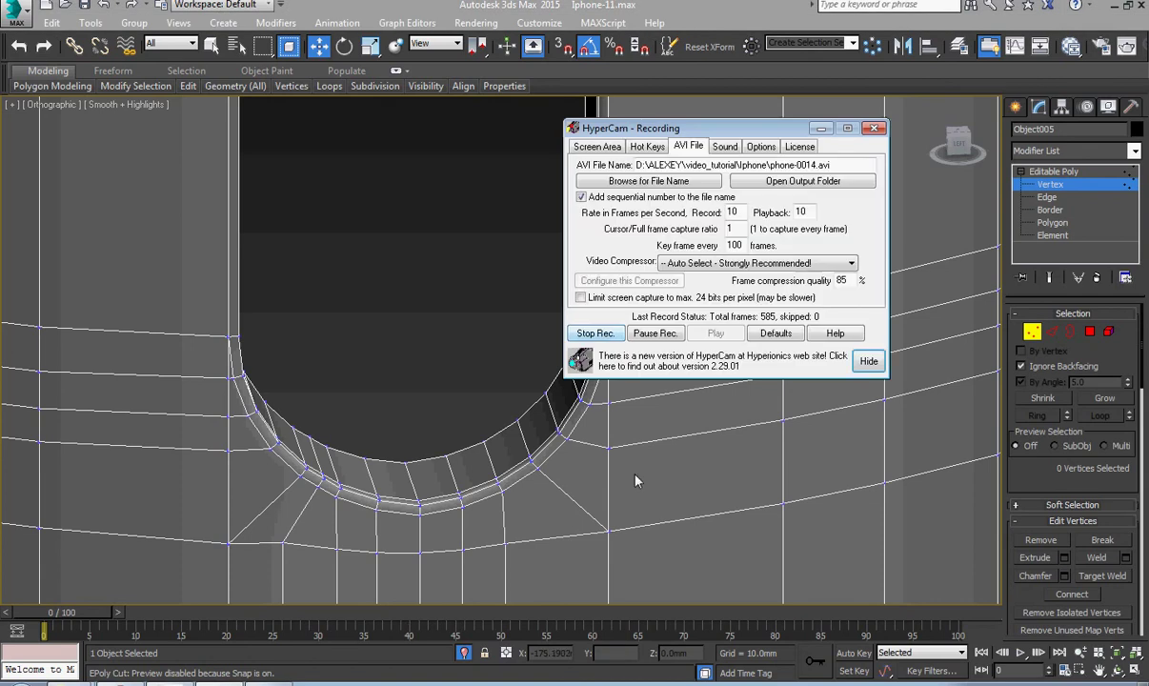
{"action": "left_click", "coordinate": [654, 334]}
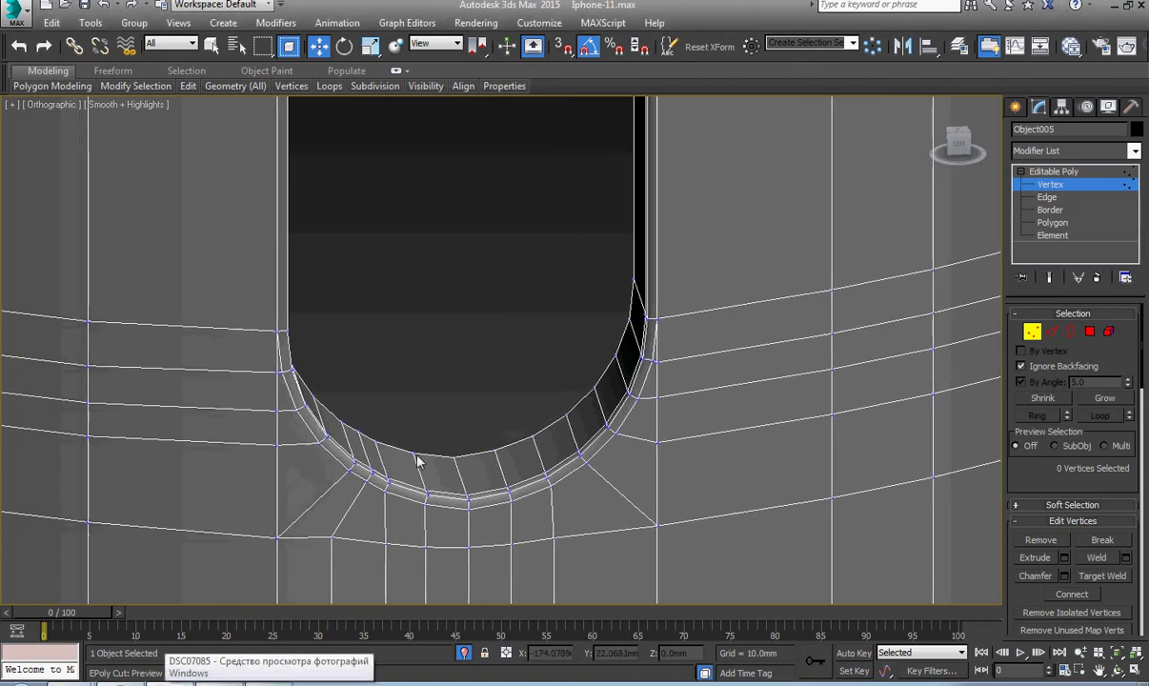
Step: Remove the matching edge loop that meets the opposite side of the slot's rounded lower end, together with its vertices
{"action": "left_click_drag", "start_coordinate": [467, 410], "coordinate": [396, 468]}
{"action": "scroll", "coordinate": [396, 470], "scroll_direction": "up", "scroll_amount": 2}
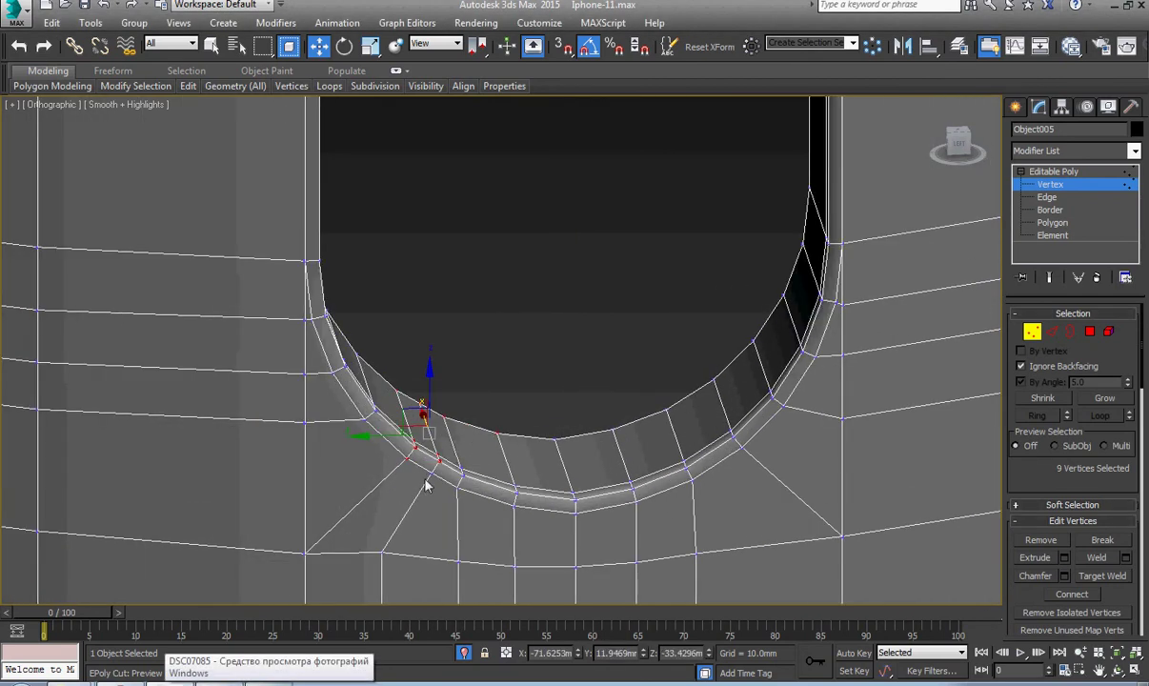
{"action": "scroll", "coordinate": [427, 480], "scroll_direction": "down", "scroll_amount": 2}
{"action": "mouse_move", "coordinate": [427, 480]}
{"action": "middle_mouse_down", "text": "alt"}
{"action": "mouse_move", "coordinate": [428, 492]}
{"action": "mouse_move", "coordinate": [410, 495]}
{"action": "middle_mouse_up", "text": "alt"}
{"action": "scroll", "coordinate": [409, 494], "scroll_direction": "up", "scroll_amount": 2}
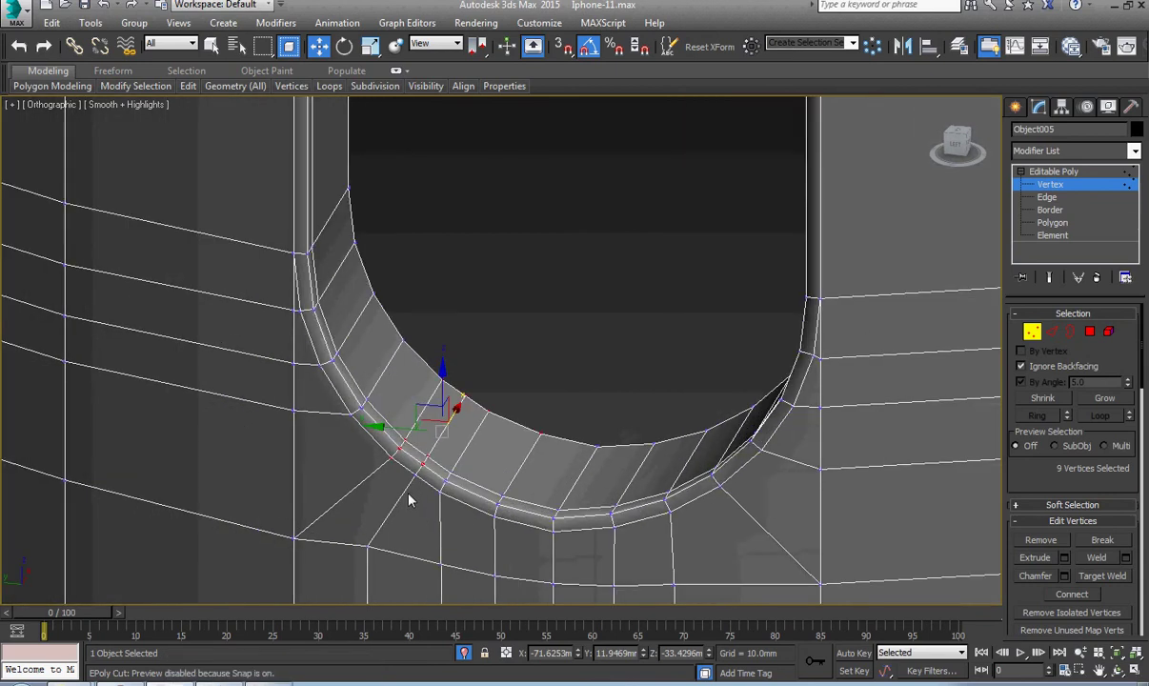
{"action": "key", "text": "2"}
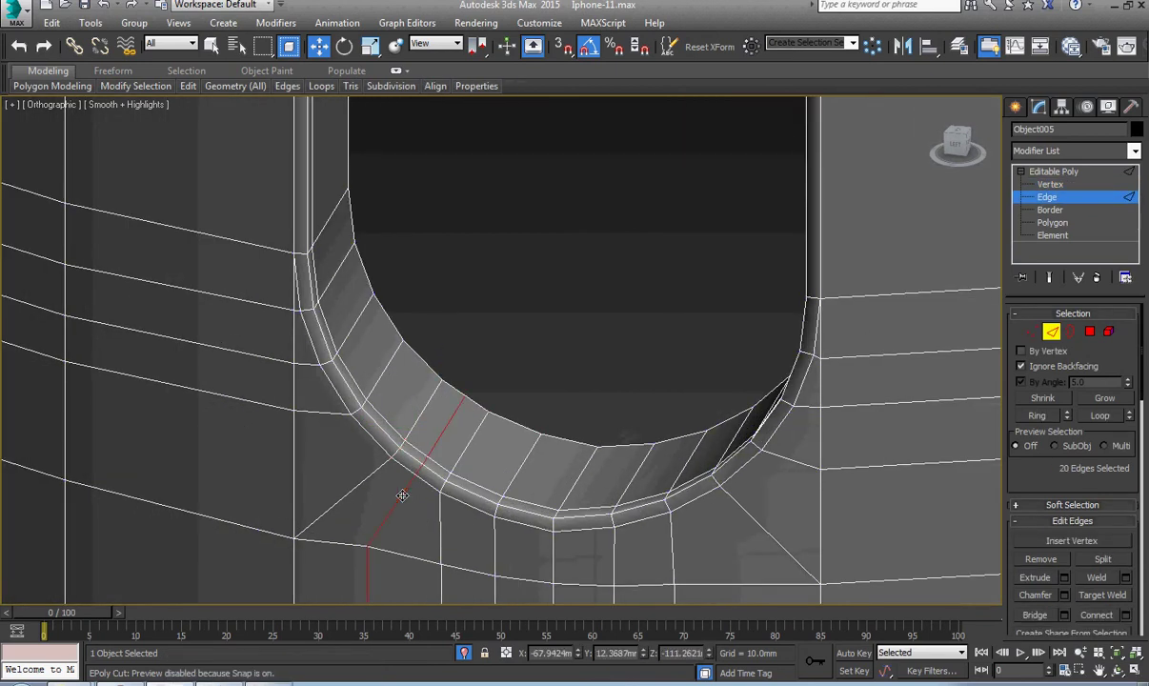
{"action": "key", "text": "ctrl+BackSpace"}
{"action": "scroll", "coordinate": [416, 498], "scroll_direction": "down", "scroll_amount": 2}
{"action": "middle_click_drag", "start_coordinate": [417, 499], "coordinate": [423, 498], "text": "alt"}
{"action": "key", "text": "1"}
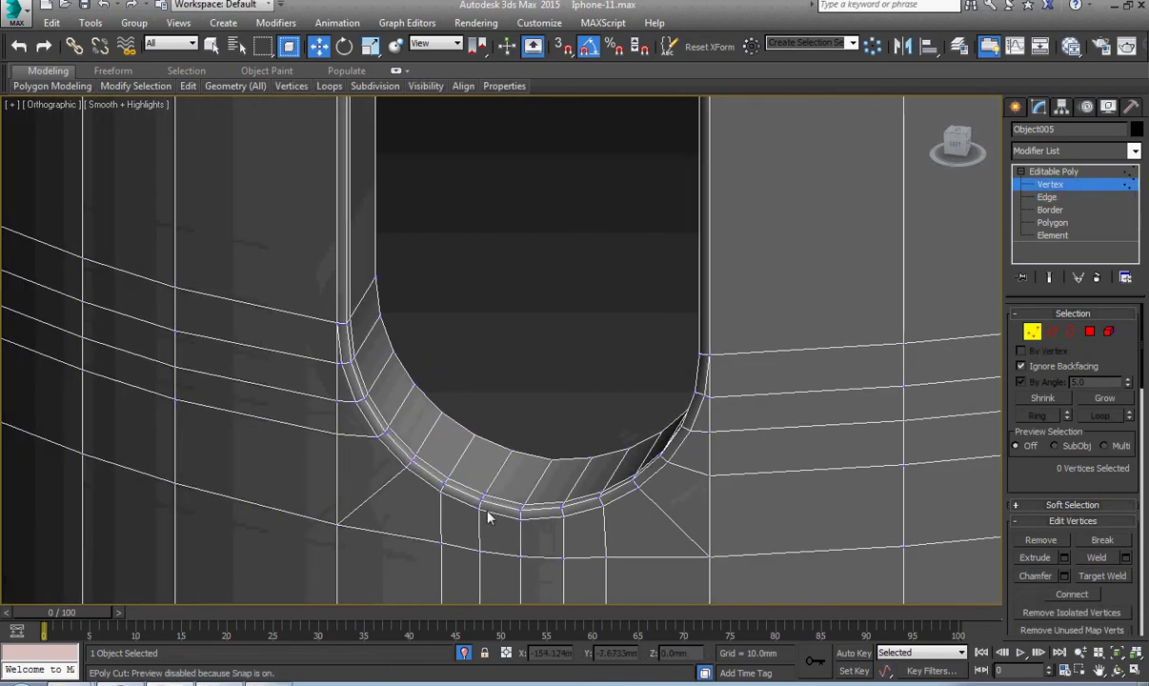
Step: Examine the edge flow around the upper end of this side slot and along the frame toward the next slot
{"action": "middle_click_drag", "start_coordinate": [488, 517], "coordinate": [438, 473]}
{"action": "scroll", "coordinate": [437, 468], "scroll_direction": "down", "scroll_amount": 2}
{"action": "middle_click_drag", "start_coordinate": [412, 405], "coordinate": [434, 482]}
{"action": "scroll", "coordinate": [434, 229], "scroll_direction": "down", "scroll_amount": 4}
{"action": "middle_click_drag", "start_coordinate": [435, 229], "coordinate": [436, 344]}
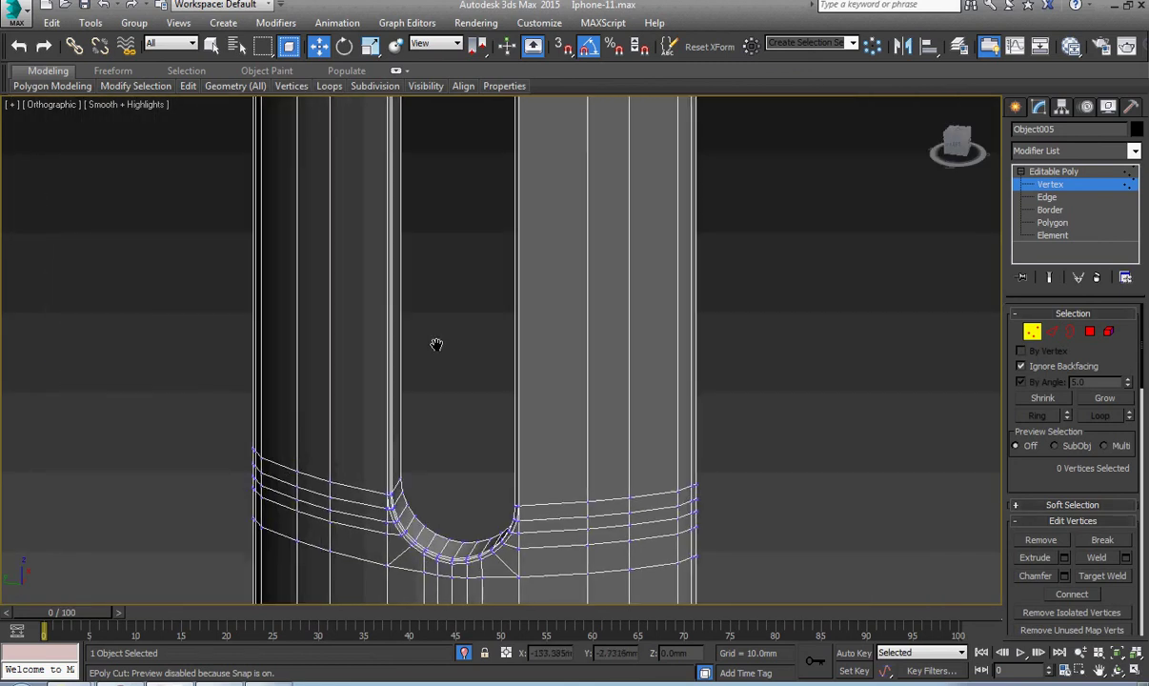
{"action": "scroll", "coordinate": [467, 214], "scroll_direction": "down", "scroll_amount": 4}
{"action": "middle_click_drag", "start_coordinate": [467, 214], "coordinate": [444, 500]}
{"action": "scroll", "coordinate": [439, 290], "scroll_direction": "up", "scroll_amount": 7}
{"action": "scroll", "coordinate": [439, 295], "scroll_direction": "up", "scroll_amount": 3}
{"action": "key", "text": "2"}
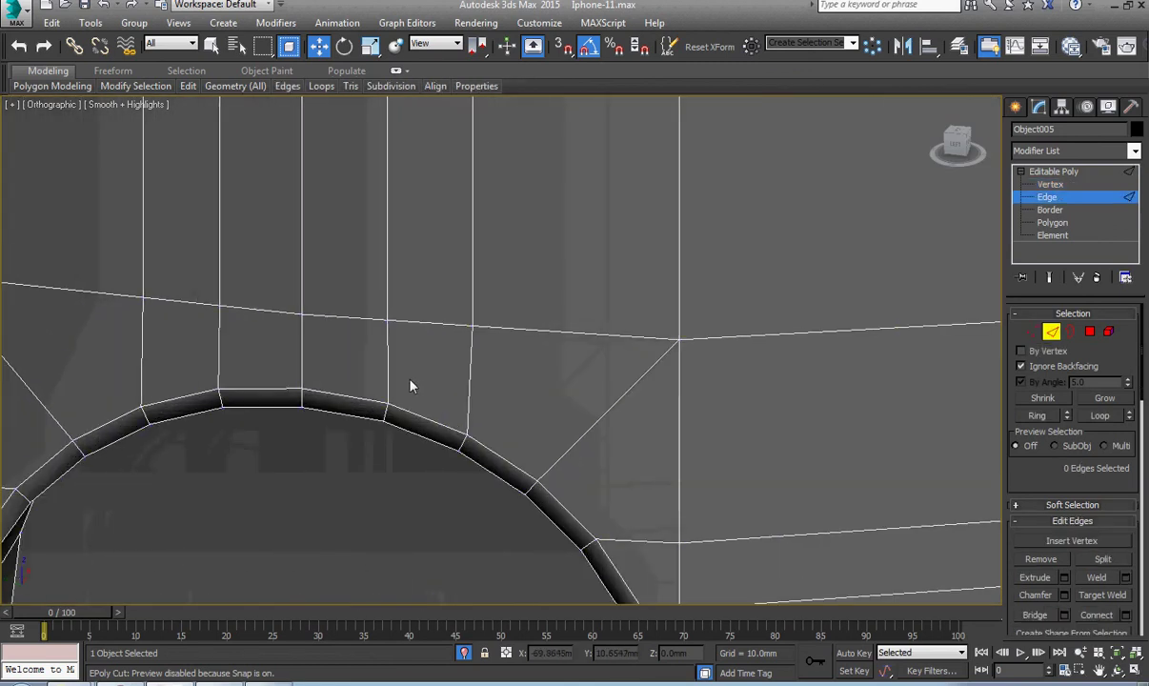
{"action": "left_click", "coordinate": [388, 379]}
{"action": "scroll", "coordinate": [474, 297], "scroll_direction": "down", "scroll_amount": 8}
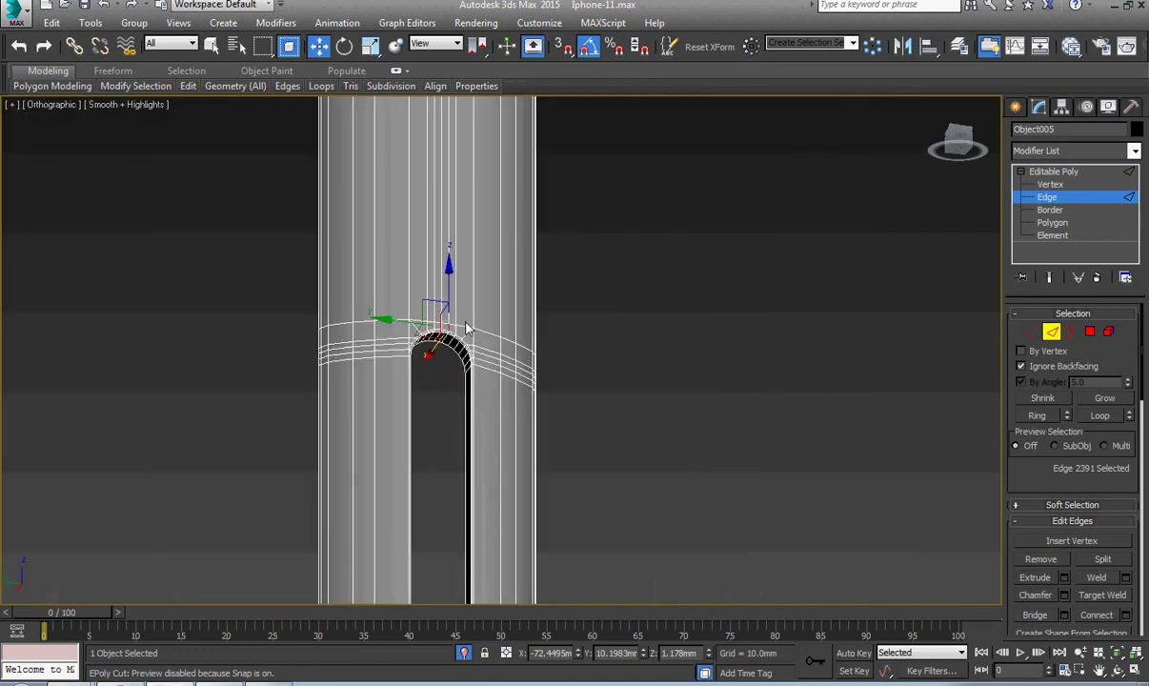
{"action": "middle_click_drag", "start_coordinate": [467, 329], "coordinate": [459, 276], "text": "alt"}
{"action": "scroll", "coordinate": [458, 276], "scroll_direction": "down", "scroll_amount": 3}
{"action": "scroll", "coordinate": [442, 172], "scroll_direction": "down", "scroll_amount": 4}
{"action": "middle_click_drag", "start_coordinate": [442, 171], "coordinate": [446, 313]}
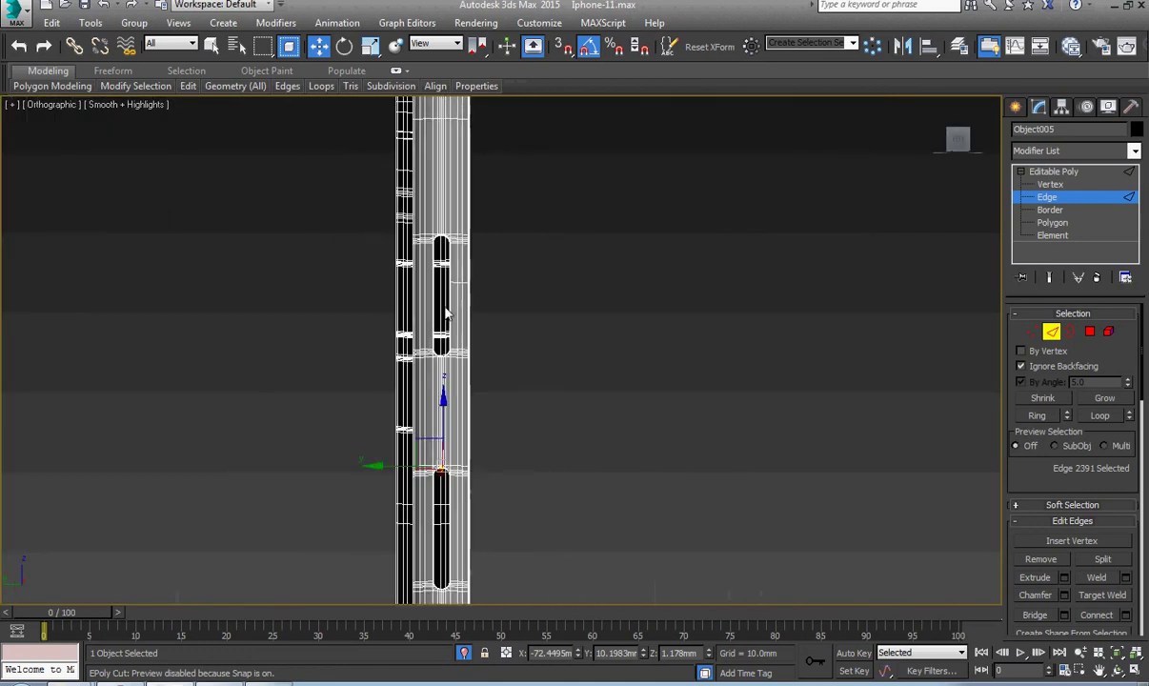
Step: Cut a V-shaped edge beneath the next slot's lower end, joining the vertices on both sides through the centre edge
{"action": "scroll", "coordinate": [456, 331], "scroll_direction": "up", "scroll_amount": 8}
{"action": "scroll", "coordinate": [456, 331], "scroll_direction": "up", "scroll_amount": 5}
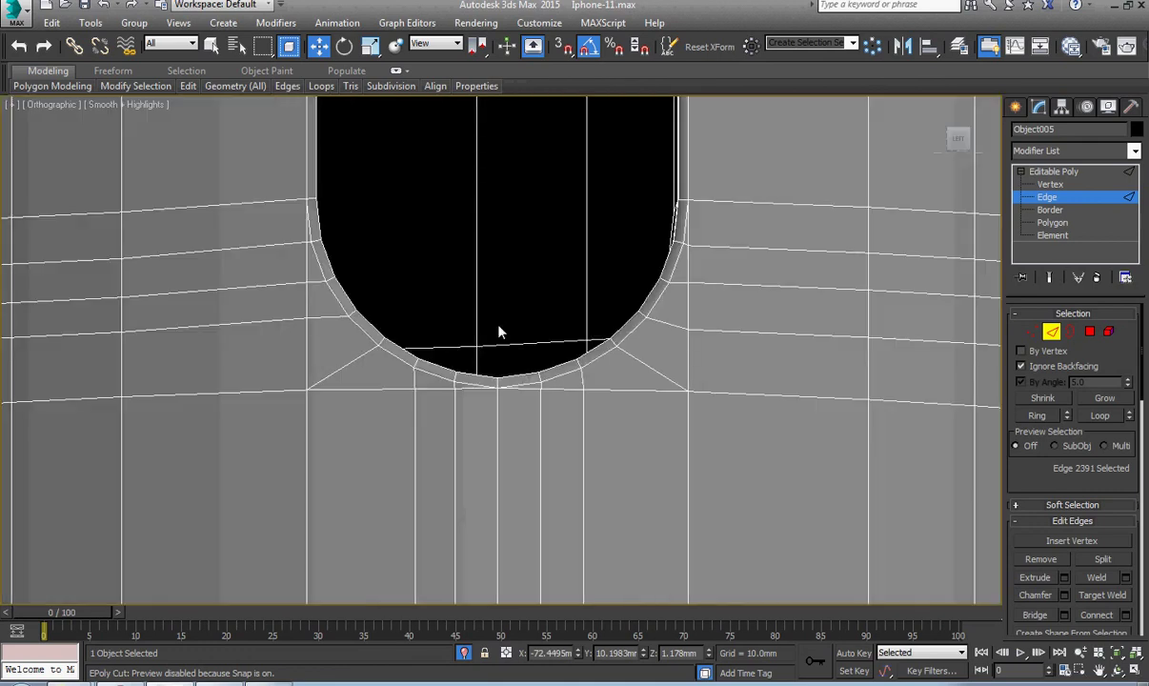
{"action": "scroll", "coordinate": [477, 391], "scroll_direction": "up", "scroll_amount": 4}
{"action": "key", "text": "1"}
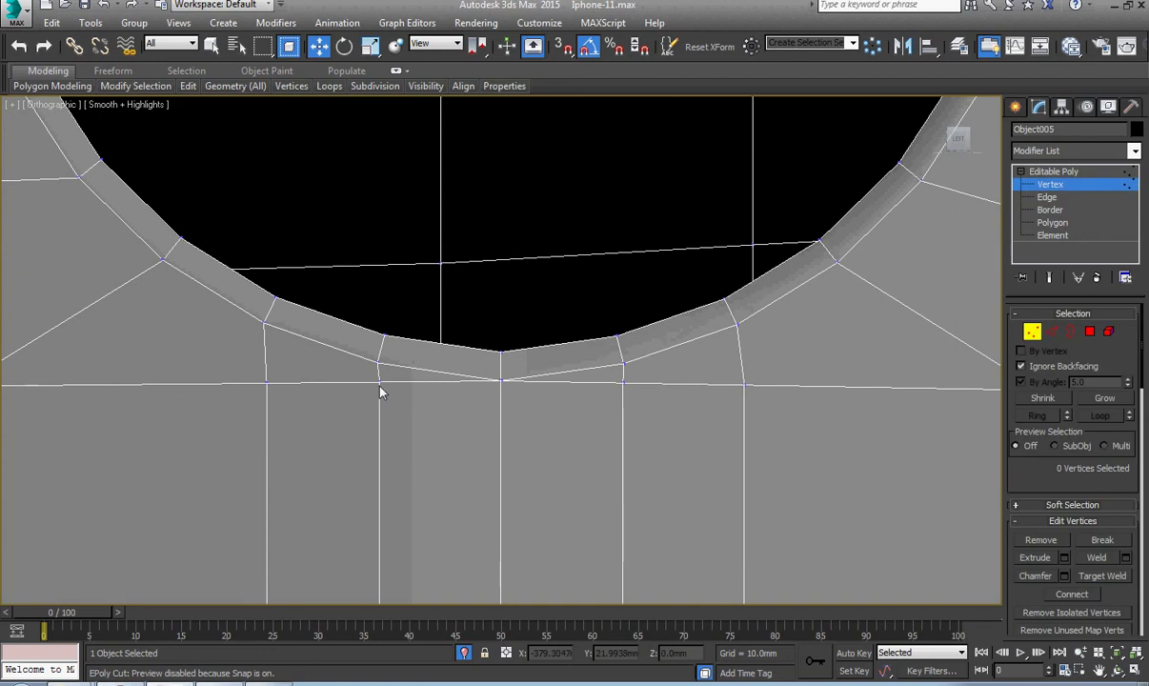
{"action": "left_click", "coordinate": [382, 384]}
{"action": "middle_click_drag", "start_coordinate": [400, 400], "coordinate": [397, 432], "text": "alt"}
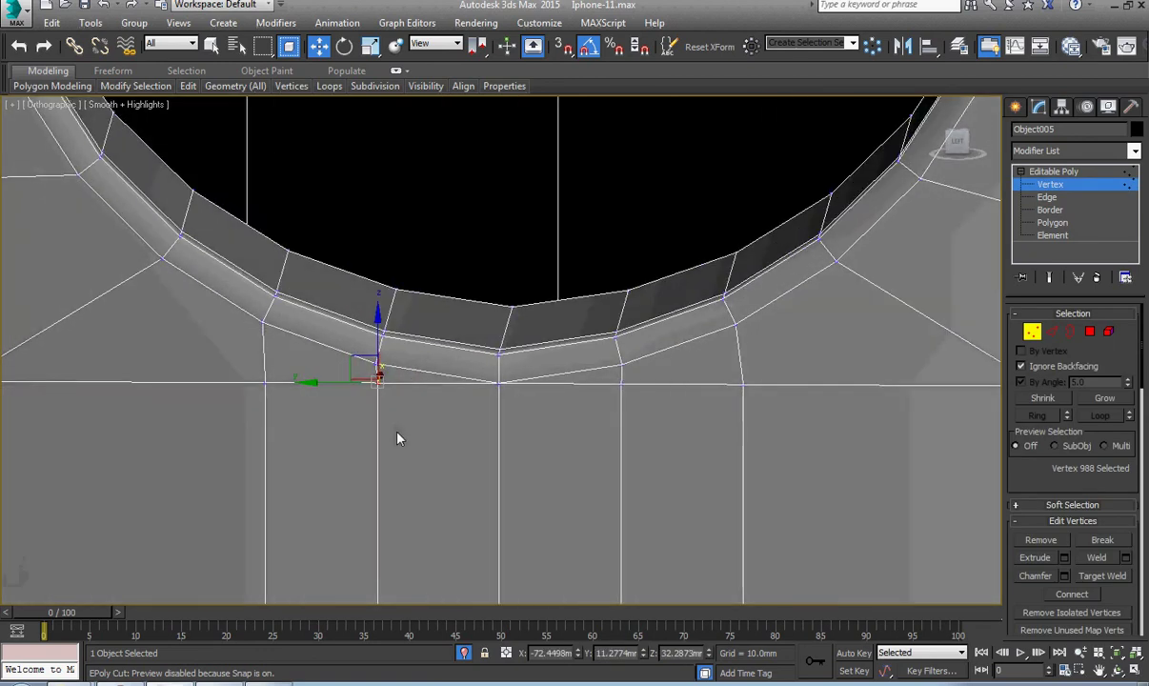
{"action": "left_click", "coordinate": [378, 382]}
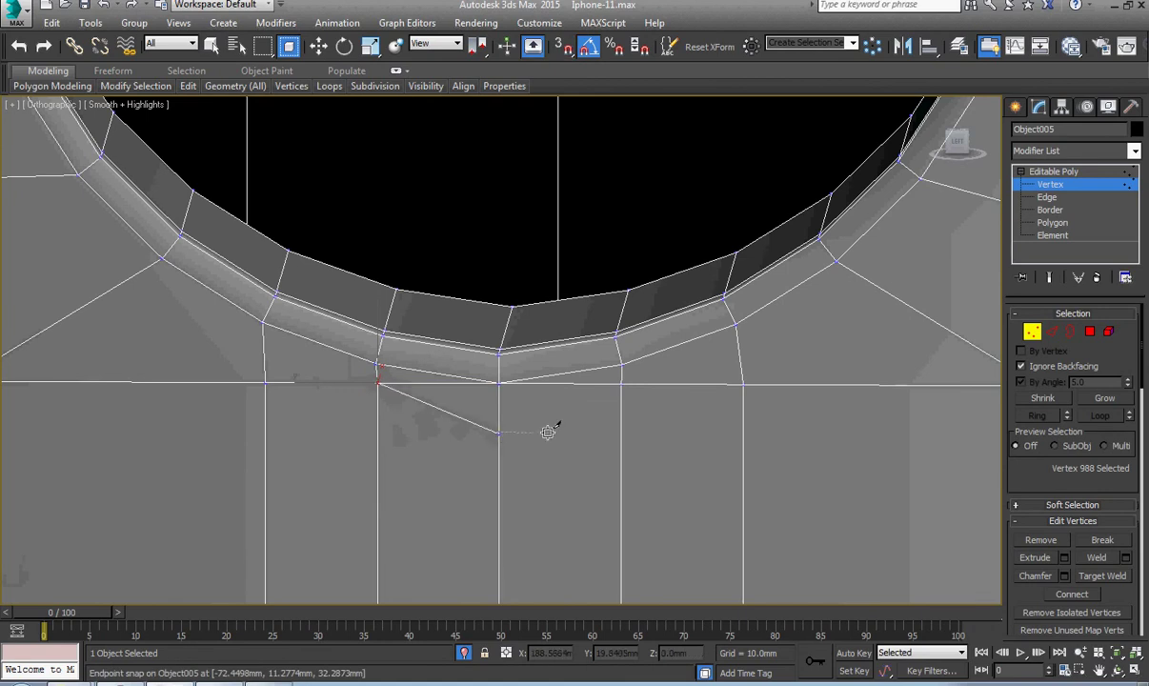
{"action": "left_click", "coordinate": [621, 384]}
{"action": "right_click", "coordinate": [581, 400]}
{"action": "right_click", "coordinate": [580, 410]}
Step: Remove the two short horizontal edges between the slot's lower rim and the V-shaped cut
{"action": "key", "text": "2"}
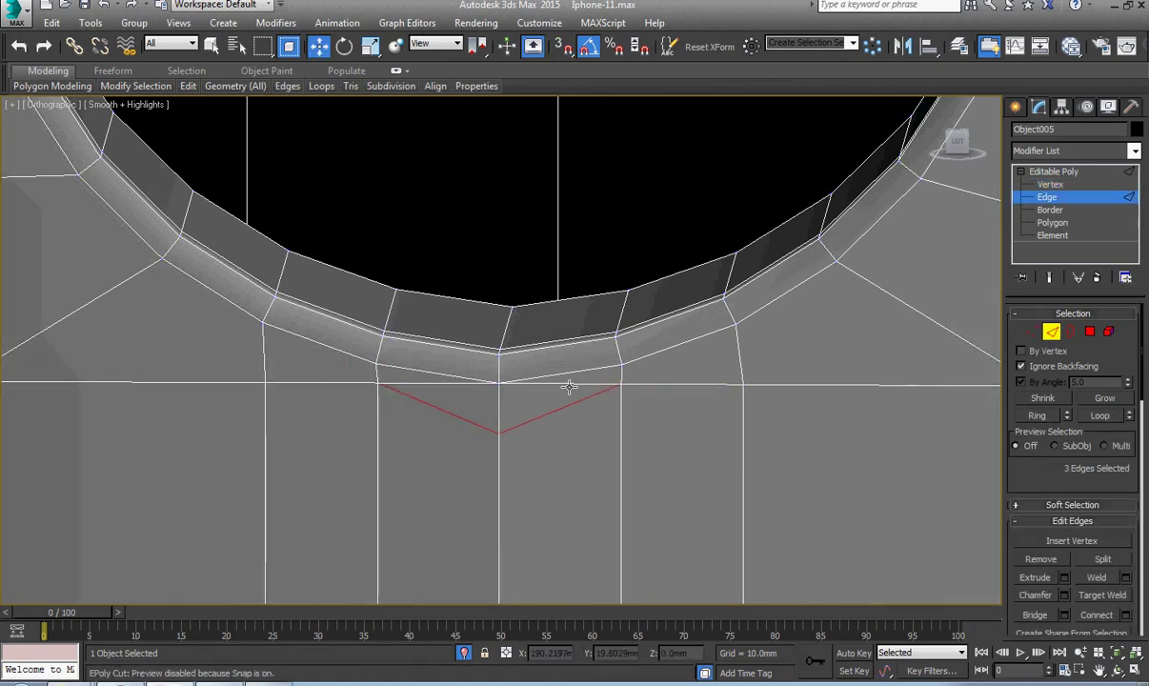
{"action": "left_click", "coordinate": [568, 385]}
{"action": "key", "text": "BackSpace"}
{"action": "left_click", "coordinate": [461, 379]}
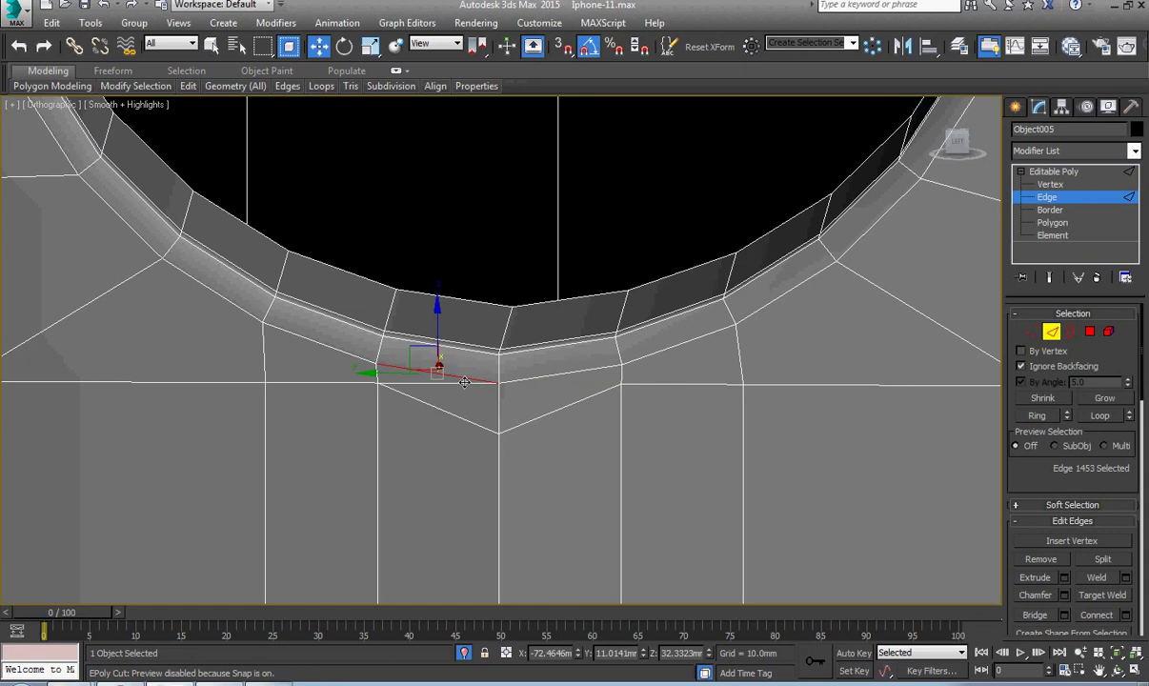
{"action": "left_click", "coordinate": [448, 385]}
{"action": "key", "text": "BackSpace"}
{"action": "key", "text": "1"}
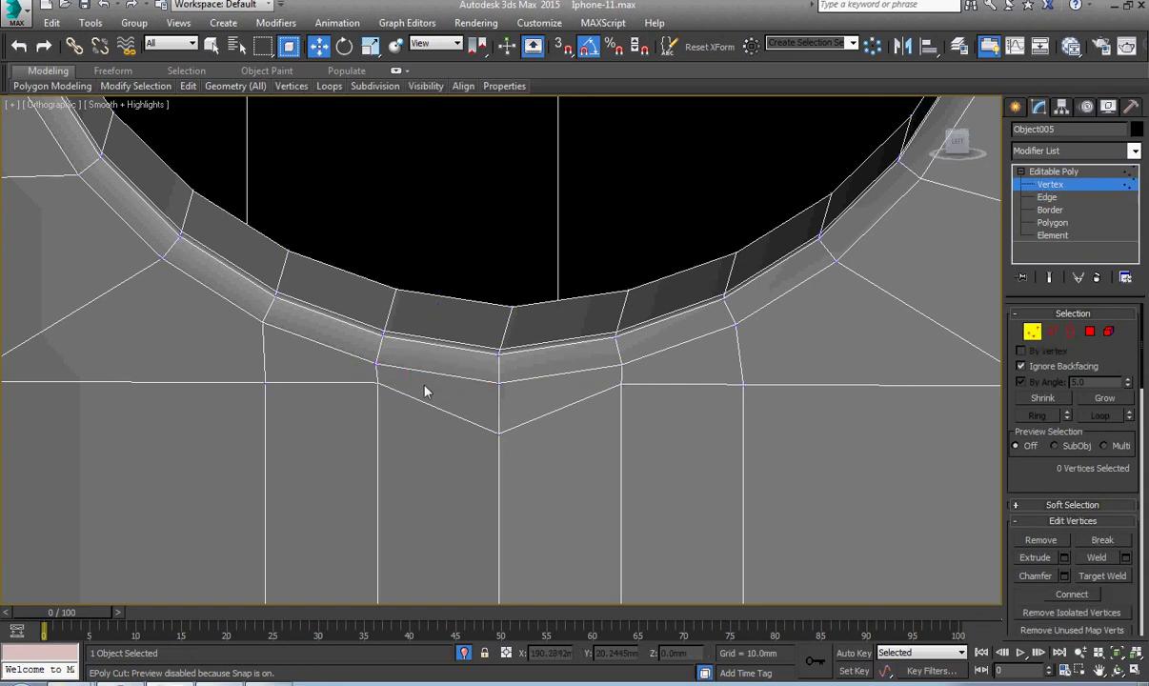
Step: Lower the two vertices flanking the centre of the V-shaped cut so the edge follows the slot's rounded lower end
{"action": "left_click", "coordinate": [377, 382]}
{"action": "left_click", "coordinate": [621, 384], "text": "ctrl"}
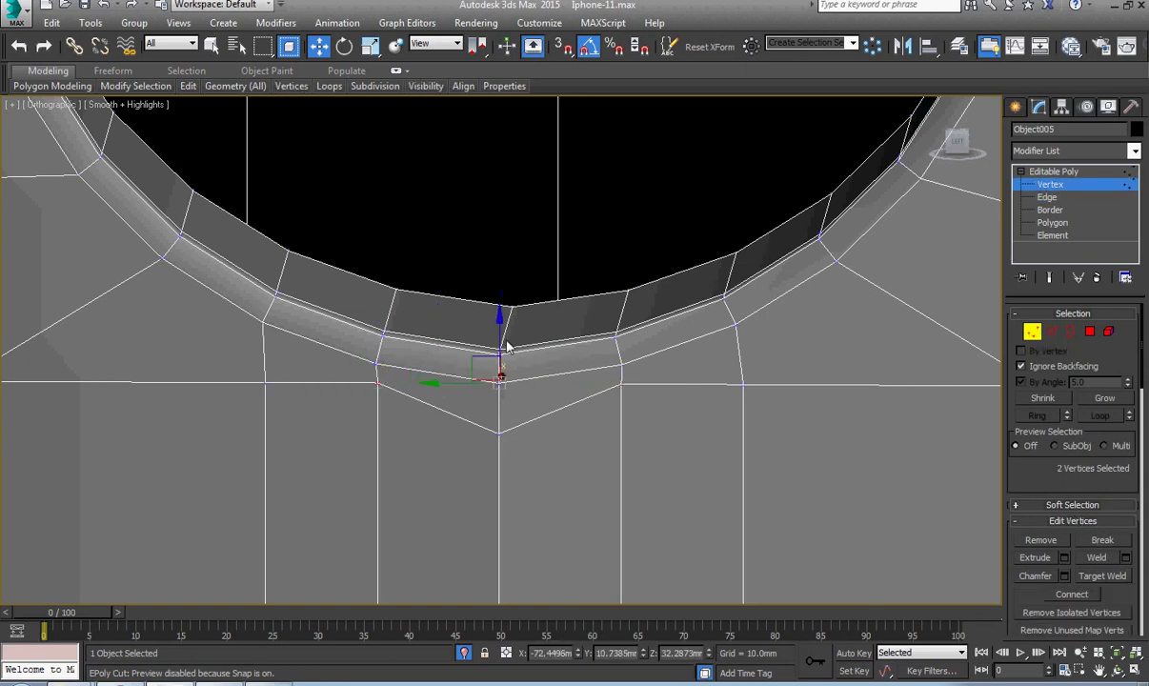
{"action": "left_click_drag", "start_coordinate": [506, 347], "coordinate": [502, 371]}
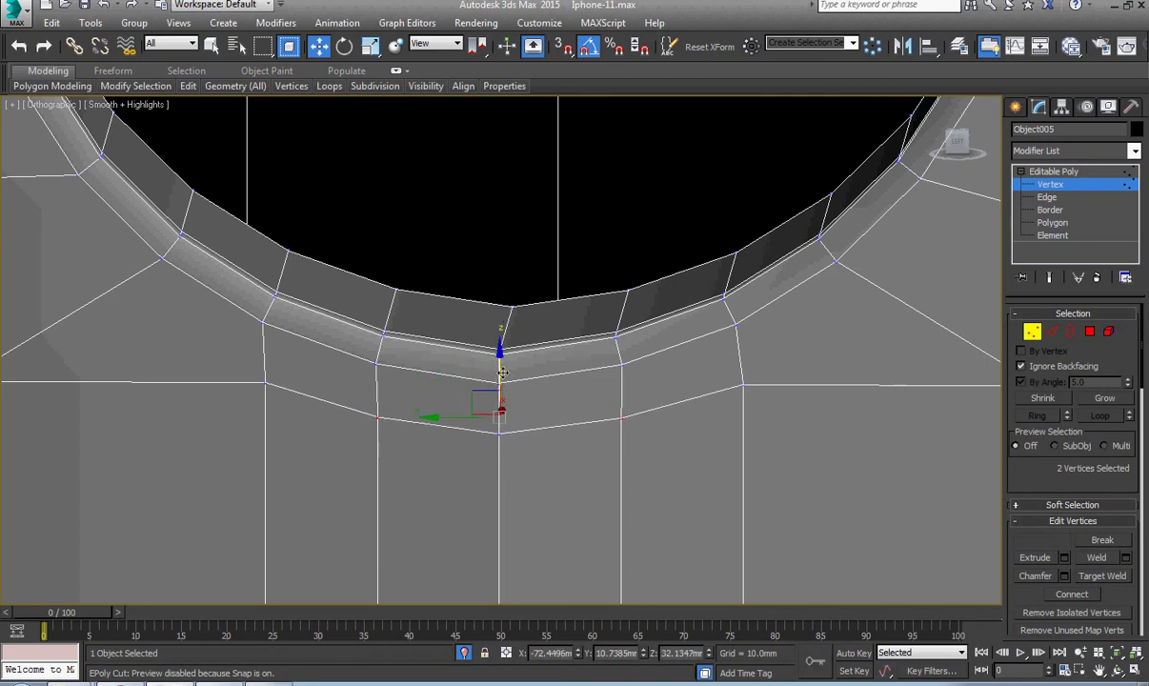
Step: Lower the four side vertices of the support edge beneath the slot, and move its centre vertex down about 0.18 mm
{"action": "scroll", "coordinate": [496, 385], "scroll_direction": "down", "scroll_amount": 2}
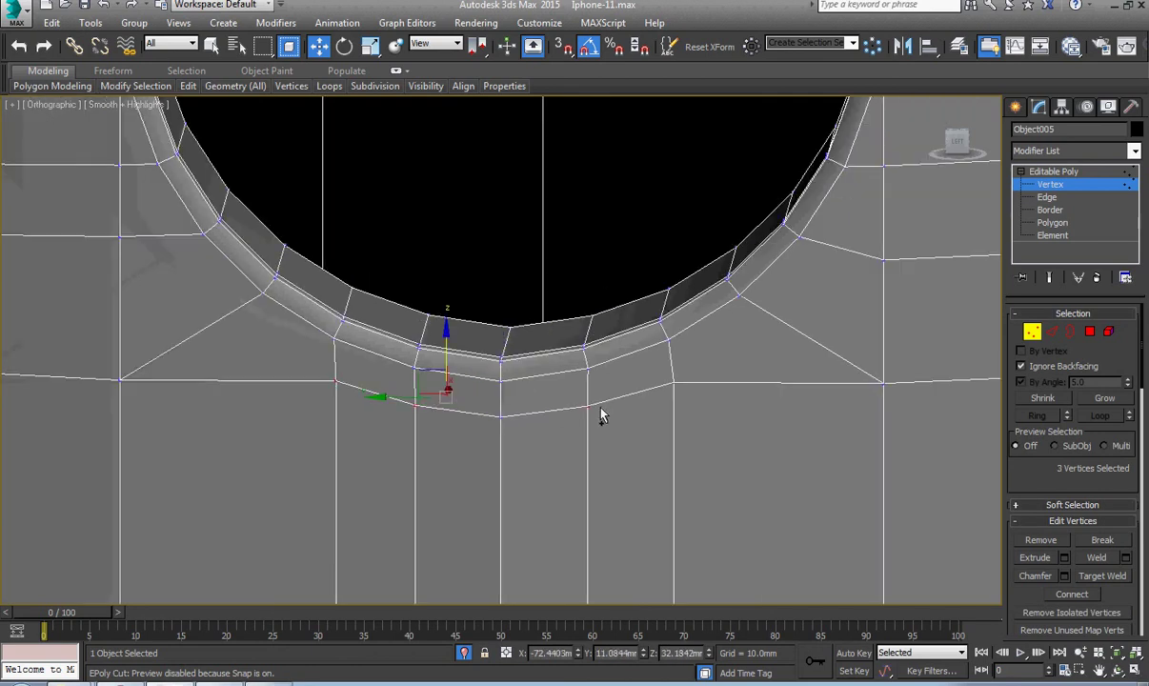
{"action": "left_click", "coordinate": [502, 355]}
{"action": "key", "text": "ctrl+z"}
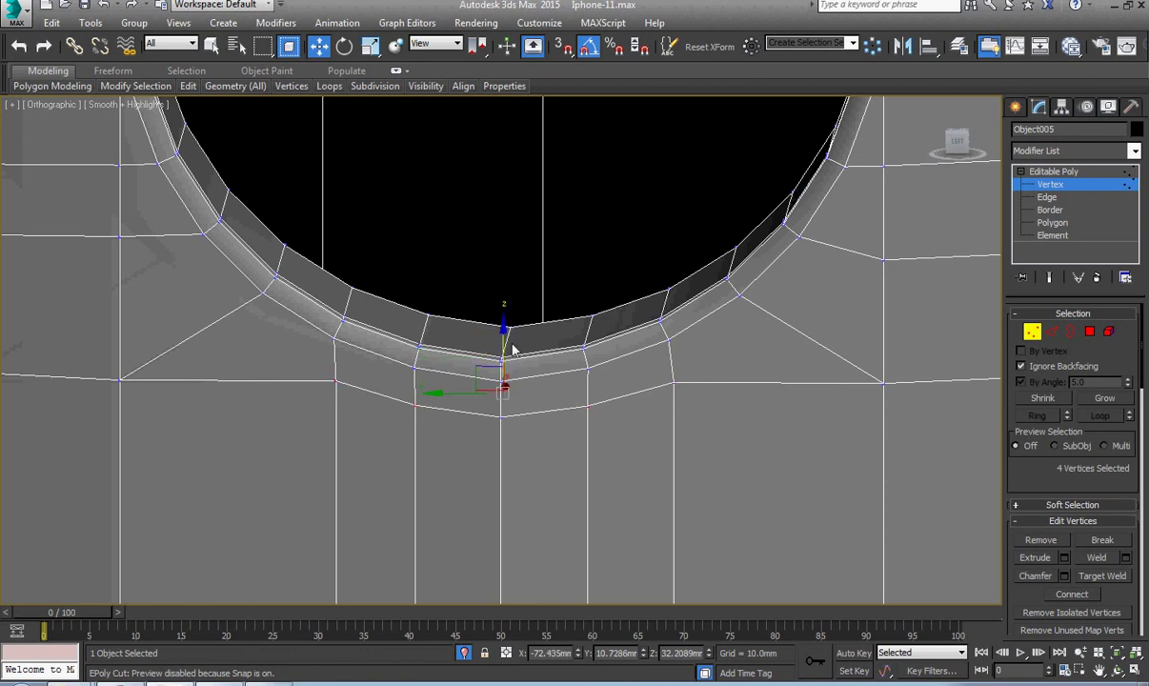
{"action": "left_click_drag", "start_coordinate": [503, 346], "coordinate": [503, 391]}
{"action": "left_click", "coordinate": [523, 439]}
{"action": "left_click", "coordinate": [503, 414]}
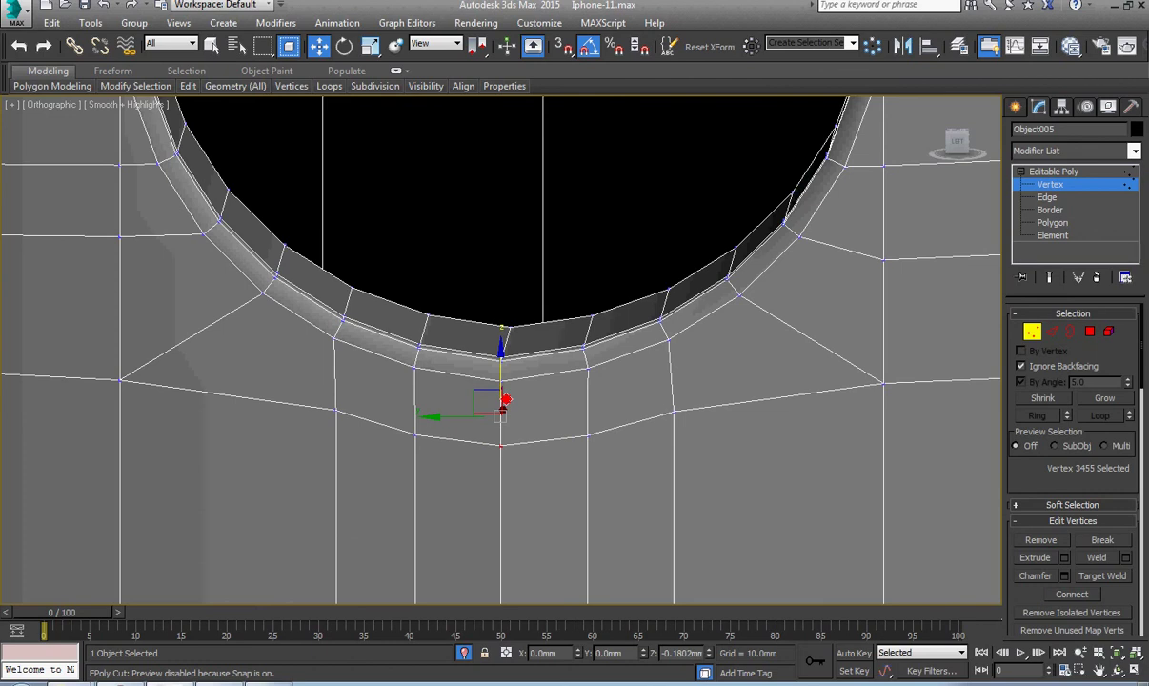
Step: Remove the lone horizontal edge loop crossing the frame beside the middle of the side slot, together with its vertices
{"action": "scroll", "coordinate": [519, 281], "scroll_direction": "down", "scroll_amount": 6}
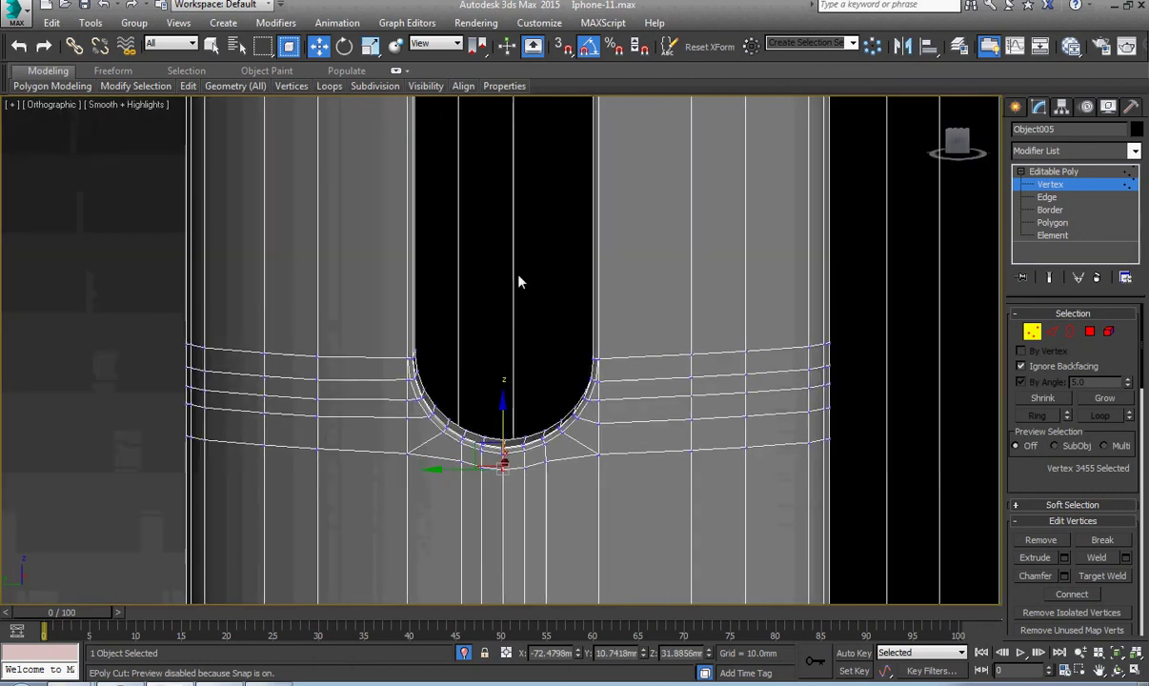
{"action": "scroll", "coordinate": [520, 281], "scroll_direction": "down", "scroll_amount": 2}
{"action": "middle_click_drag", "start_coordinate": [519, 281], "coordinate": [509, 465]}
{"action": "scroll", "coordinate": [497, 233], "scroll_direction": "down", "scroll_amount": 4}
{"action": "middle_click_drag", "start_coordinate": [517, 143], "coordinate": [498, 400]}
{"action": "scroll", "coordinate": [473, 331], "scroll_direction": "up", "scroll_amount": 4}
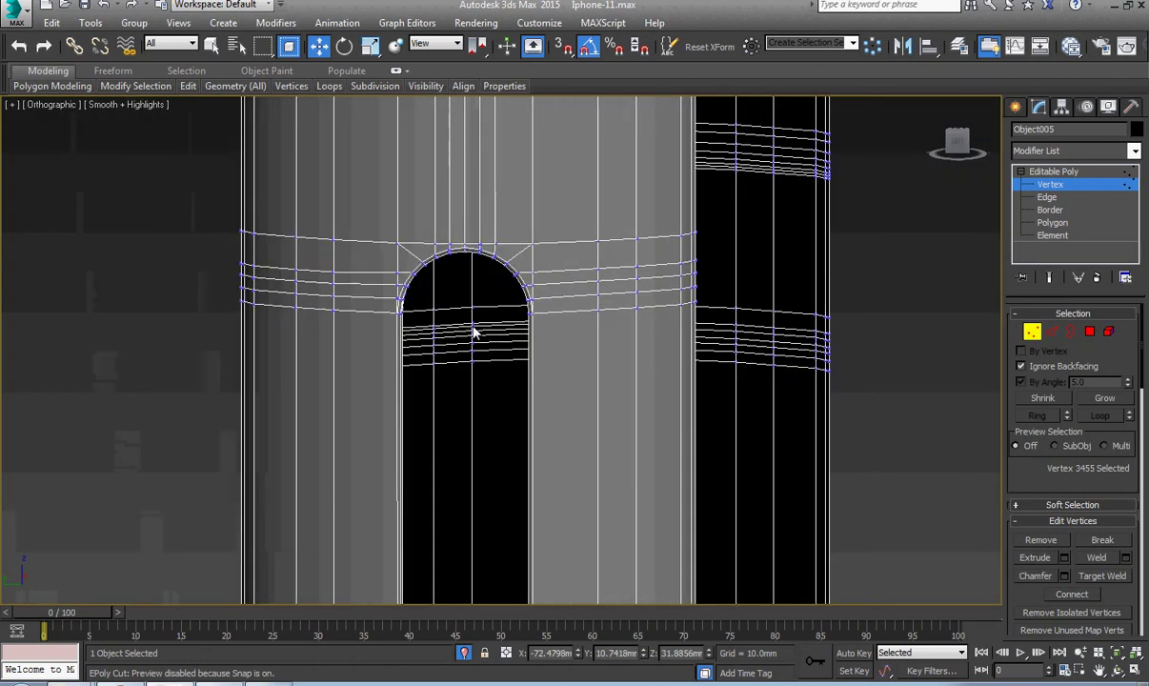
{"action": "middle_click_drag", "start_coordinate": [562, 455], "coordinate": [386, 266]}
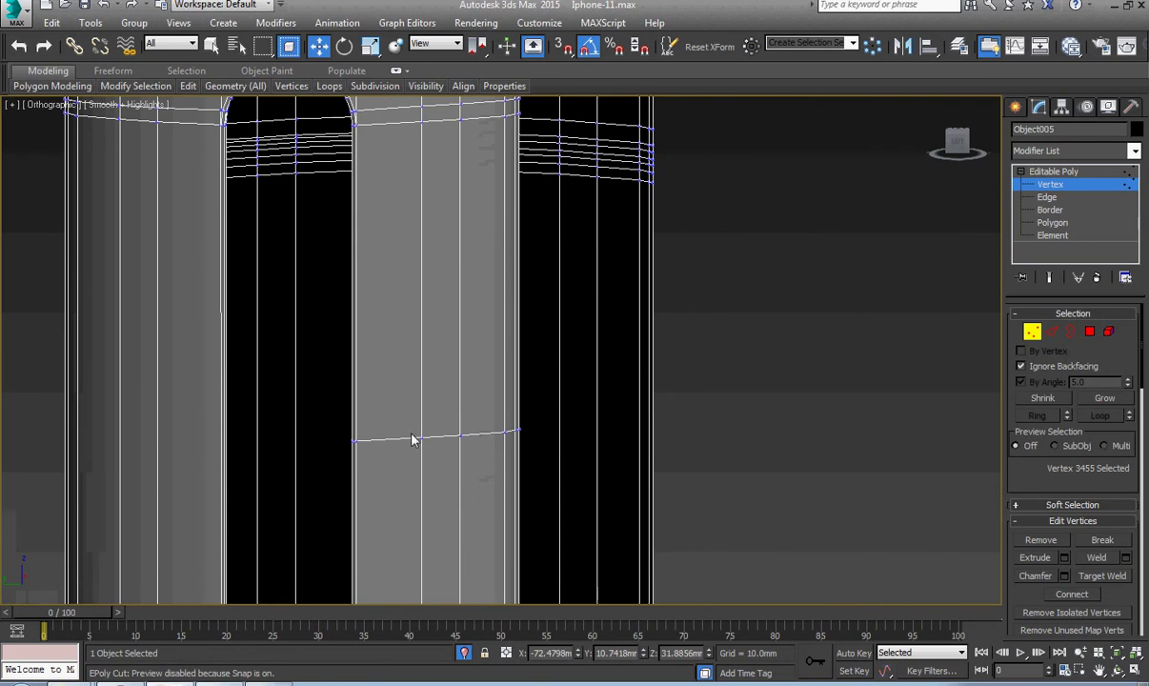
{"action": "key", "text": "2"}
{"action": "double_click", "coordinate": [408, 437]}
{"action": "scroll", "coordinate": [457, 443], "scroll_direction": "down", "scroll_amount": 5}
{"action": "middle_click_drag", "start_coordinate": [485, 477], "coordinate": [454, 490], "text": "alt"}
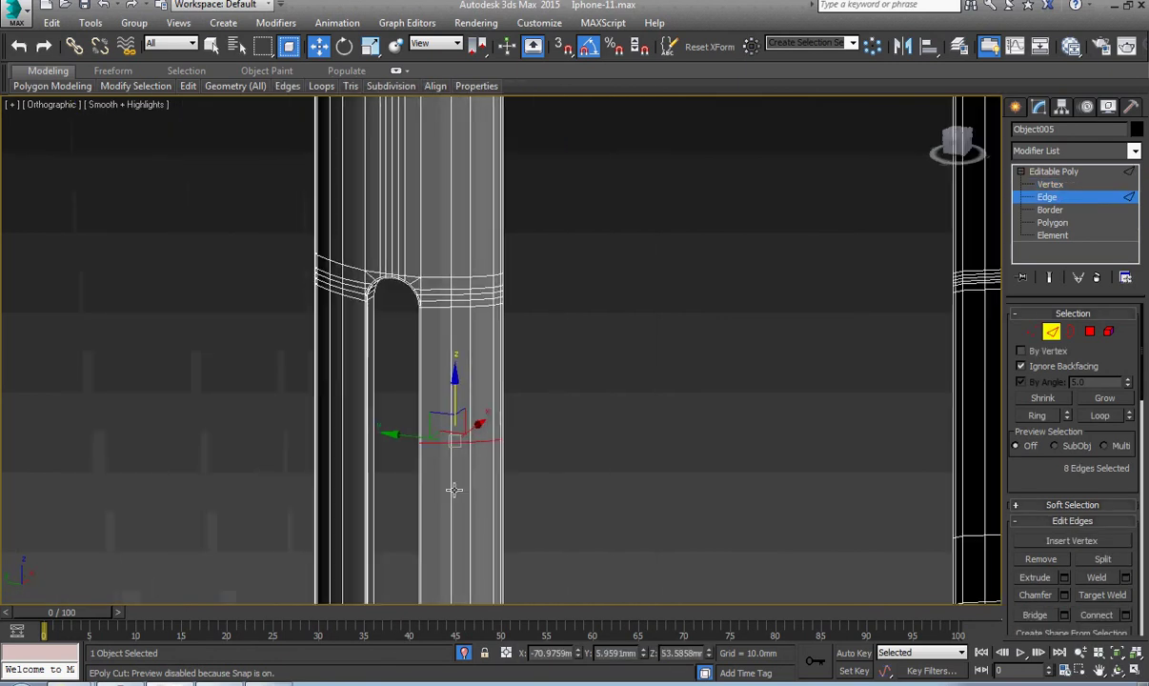
{"action": "key", "text": "ctrl+BackSpace"}
{"action": "scroll", "coordinate": [452, 435], "scroll_direction": "up", "scroll_amount": 5}
{"action": "key", "text": "1"}
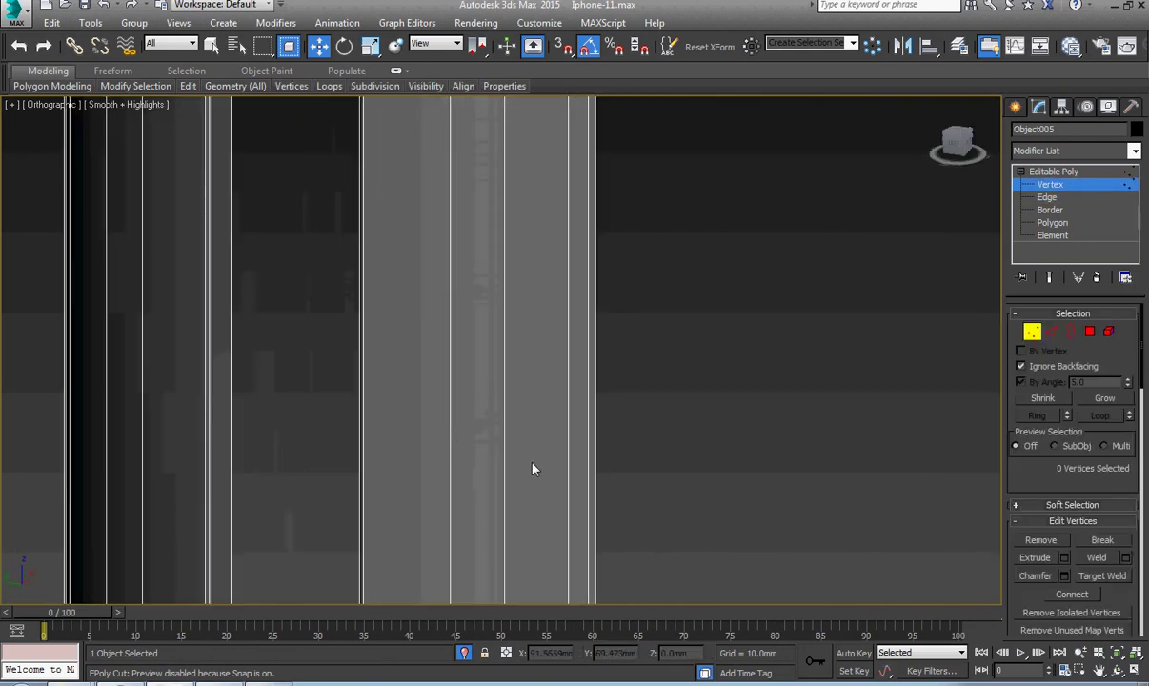
Step: Examine the edge flow around the slot's rounded upper end and along the frame above it
{"action": "scroll", "coordinate": [533, 466], "scroll_direction": "down", "scroll_amount": 5}
{"action": "scroll", "coordinate": [467, 329], "scroll_direction": "up", "scroll_amount": 6}
{"action": "key", "text": "2"}
{"action": "left_click", "coordinate": [502, 366]}
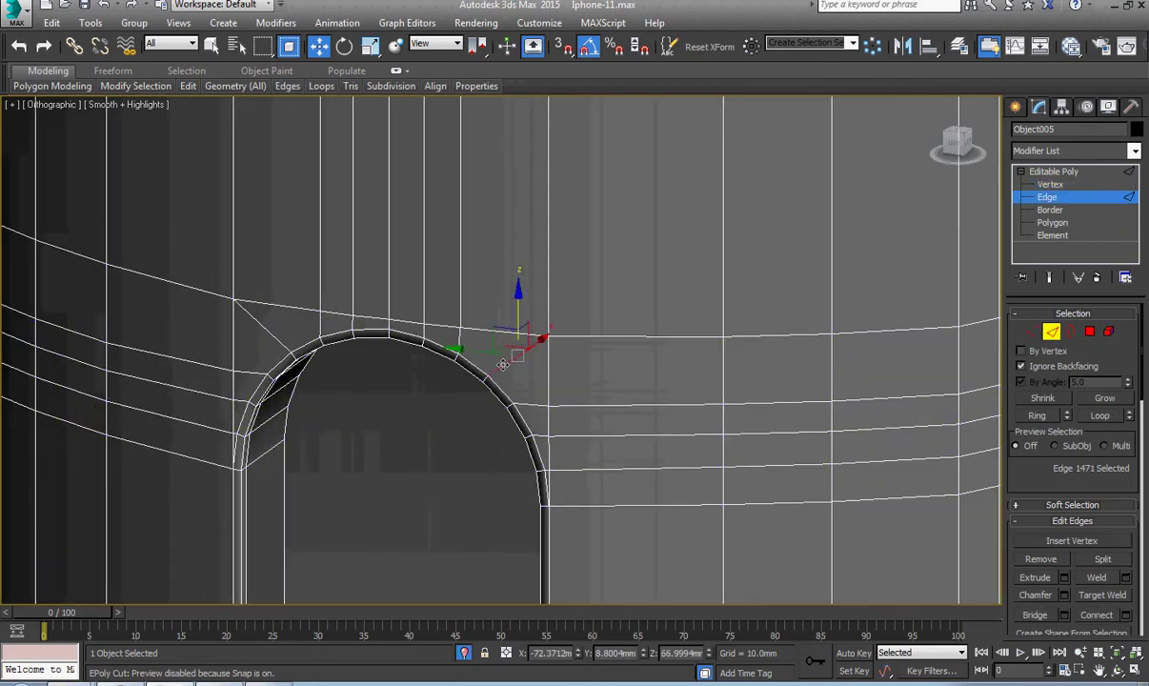
{"action": "scroll", "coordinate": [504, 367], "scroll_direction": "down", "scroll_amount": 3}
{"action": "middle_click_drag", "start_coordinate": [505, 369], "coordinate": [456, 347], "text": "alt"}
{"action": "scroll", "coordinate": [453, 346], "scroll_direction": "up", "scroll_amount": 6}
{"action": "scroll", "coordinate": [454, 346], "scroll_direction": "down", "scroll_amount": 7}
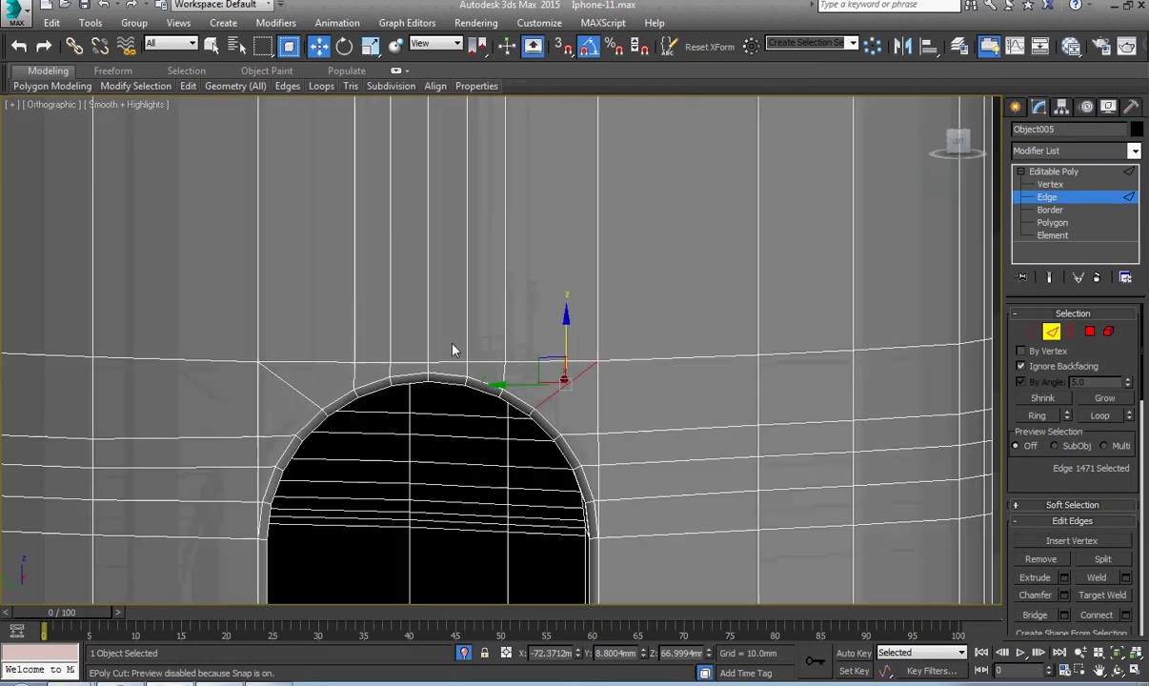
{"action": "scroll", "coordinate": [429, 362], "scroll_direction": "up", "scroll_amount": 6}
{"action": "scroll", "coordinate": [420, 390], "scroll_direction": "down", "scroll_amount": 7}
{"action": "middle_click_drag", "start_coordinate": [448, 280], "coordinate": [433, 396]}
{"action": "scroll", "coordinate": [434, 392], "scroll_direction": "down", "scroll_amount": 5}
{"action": "middle_click_drag", "start_coordinate": [438, 257], "coordinate": [471, 422]}
{"action": "scroll", "coordinate": [452, 368], "scroll_direction": "up", "scroll_amount": 5}
Step: Examine the edge loops running from the side of the frame around its rounded upper corner and along the top
{"action": "double_click", "coordinate": [452, 345]}
{"action": "scroll", "coordinate": [431, 390], "scroll_direction": "down", "scroll_amount": 2}
{"action": "scroll", "coordinate": [402, 358], "scroll_direction": "up", "scroll_amount": 4}
{"action": "scroll", "coordinate": [402, 359], "scroll_direction": "down", "scroll_amount": 6}
{"action": "scroll", "coordinate": [423, 374], "scroll_direction": "up", "scroll_amount": 5}
{"action": "middle_click_drag", "start_coordinate": [399, 274], "coordinate": [429, 430]}
{"action": "scroll", "coordinate": [423, 377], "scroll_direction": "down", "scroll_amount": 6}
{"action": "scroll", "coordinate": [335, 231], "scroll_direction": "up", "scroll_amount": 6}
{"action": "middle_click_drag", "start_coordinate": [336, 233], "coordinate": [475, 327]}
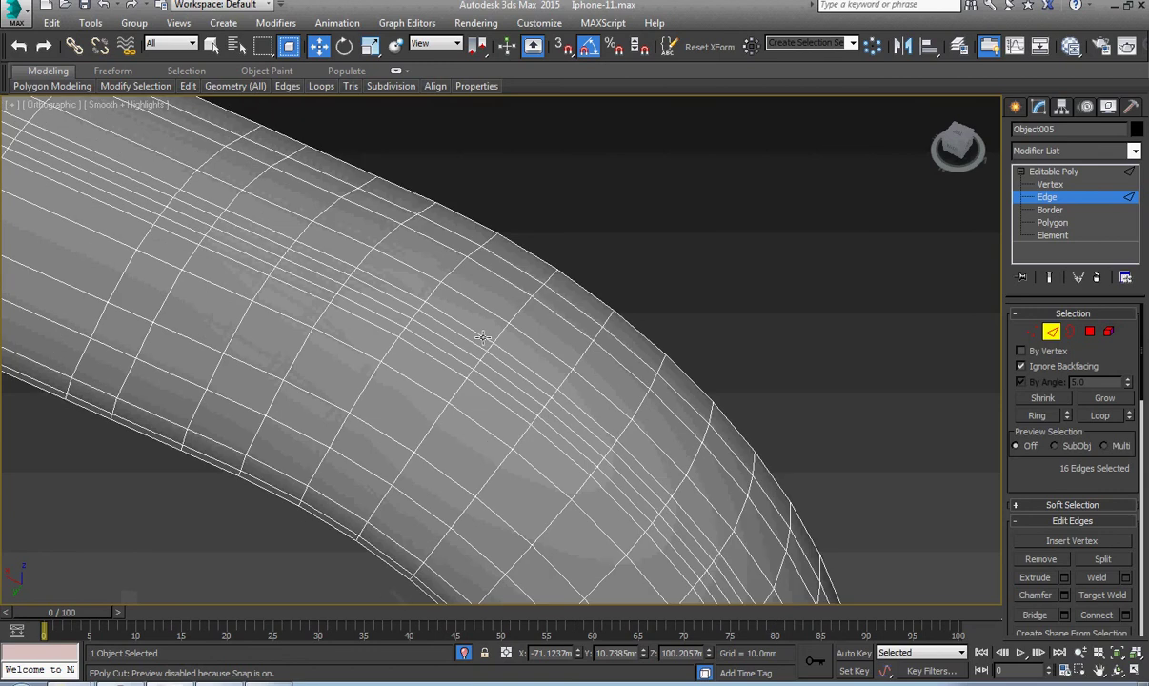
{"action": "scroll", "coordinate": [483, 337], "scroll_direction": "down", "scroll_amount": 5}
{"action": "middle_click_drag", "start_coordinate": [496, 412], "coordinate": [290, 181]}
{"action": "scroll", "coordinate": [362, 379], "scroll_direction": "down", "scroll_amount": 2}
{"action": "middle_click_drag", "start_coordinate": [362, 379], "coordinate": [374, 450], "text": "alt"}
{"action": "scroll", "coordinate": [397, 532], "scroll_direction": "up", "scroll_amount": 5}
{"action": "scroll", "coordinate": [288, 469], "scroll_direction": "up", "scroll_amount": 4}
{"action": "scroll", "coordinate": [288, 469], "scroll_direction": "down", "scroll_amount": 12}
{"action": "middle_click_drag", "start_coordinate": [374, 449], "coordinate": [644, 519]}
{"action": "scroll", "coordinate": [519, 381], "scroll_direction": "up", "scroll_amount": 3}
{"action": "scroll", "coordinate": [505, 335], "scroll_direction": "up", "scroll_amount": 4}
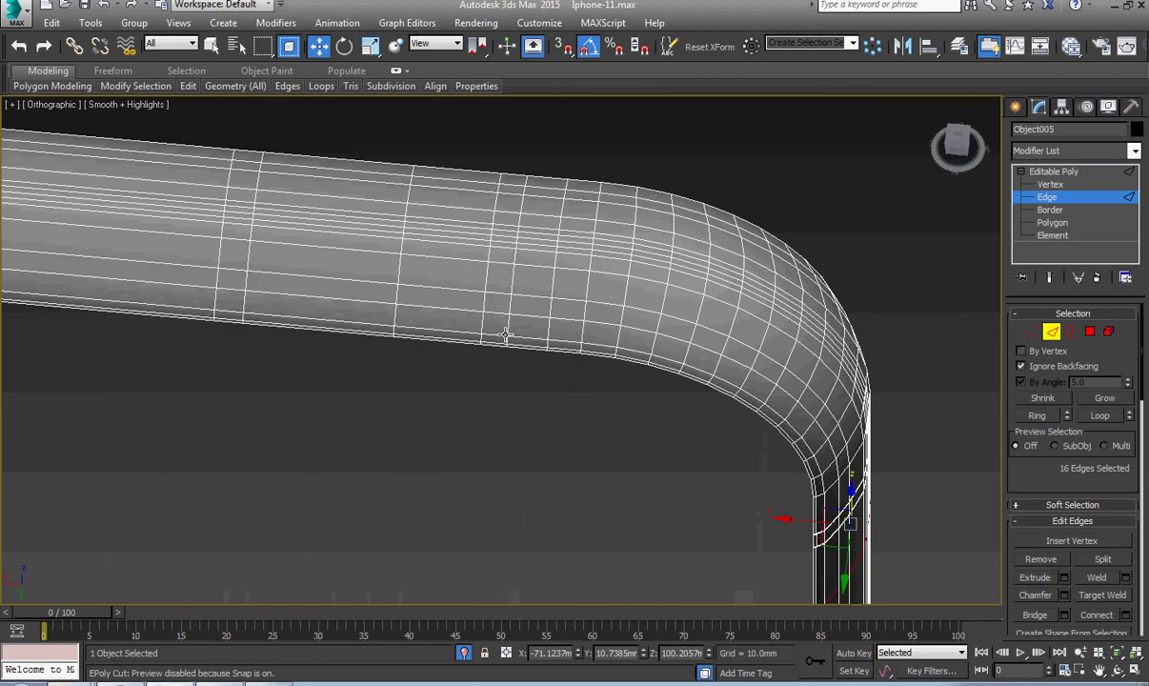
Step: Leave edge editing, turn on the edged faces display and reselect the whole frame
{"action": "left_click", "coordinate": [1094, 172]}
{"action": "scroll", "coordinate": [673, 306], "scroll_direction": "down", "scroll_amount": 5}
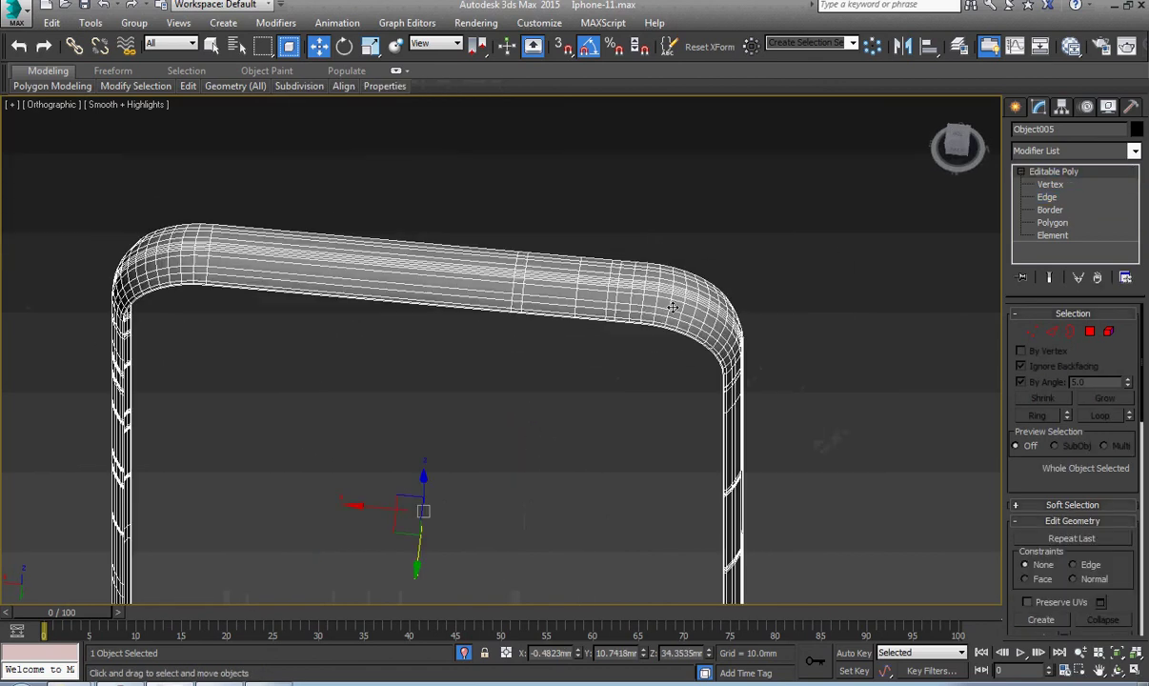
{"action": "left_click", "coordinate": [578, 371]}
{"action": "key", "text": "F4"}
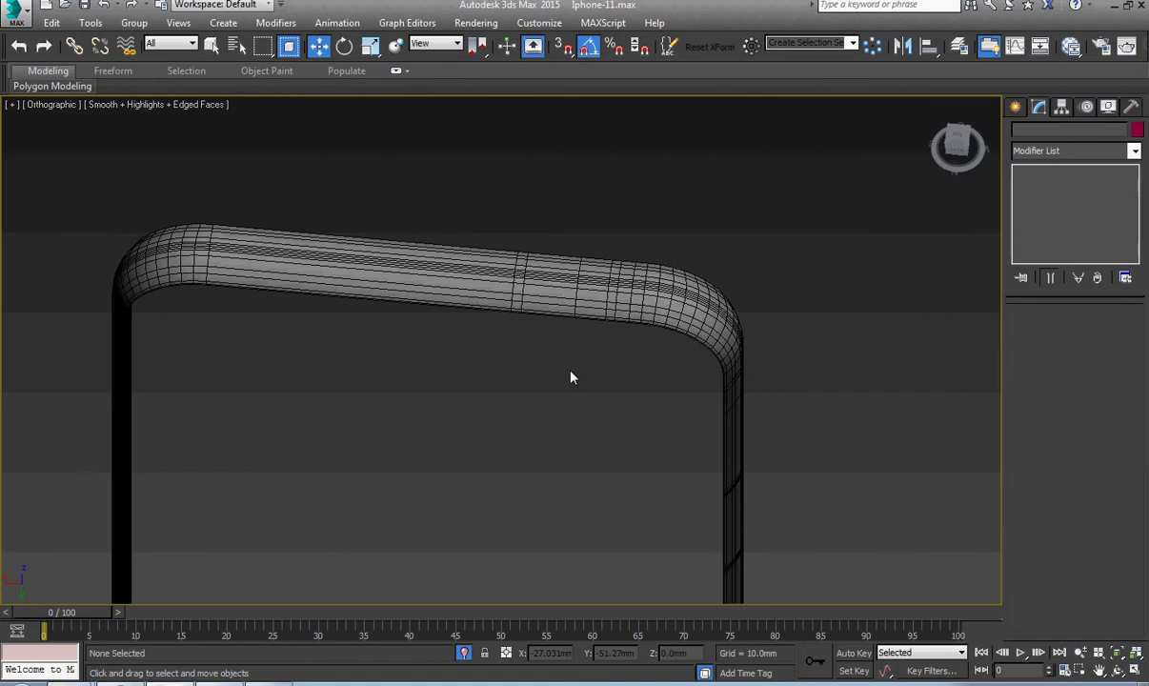
{"action": "left_click", "coordinate": [515, 299]}
Step: Examine the edge flow around the upper and lower ends of the slot on the opposite side of the frame
{"action": "middle_click_drag", "start_coordinate": [515, 300], "coordinate": [786, 347]}
{"action": "middle_click_drag", "start_coordinate": [577, 427], "coordinate": [659, 383], "text": "alt"}
{"action": "scroll", "coordinate": [533, 401], "scroll_direction": "up", "scroll_amount": 8}
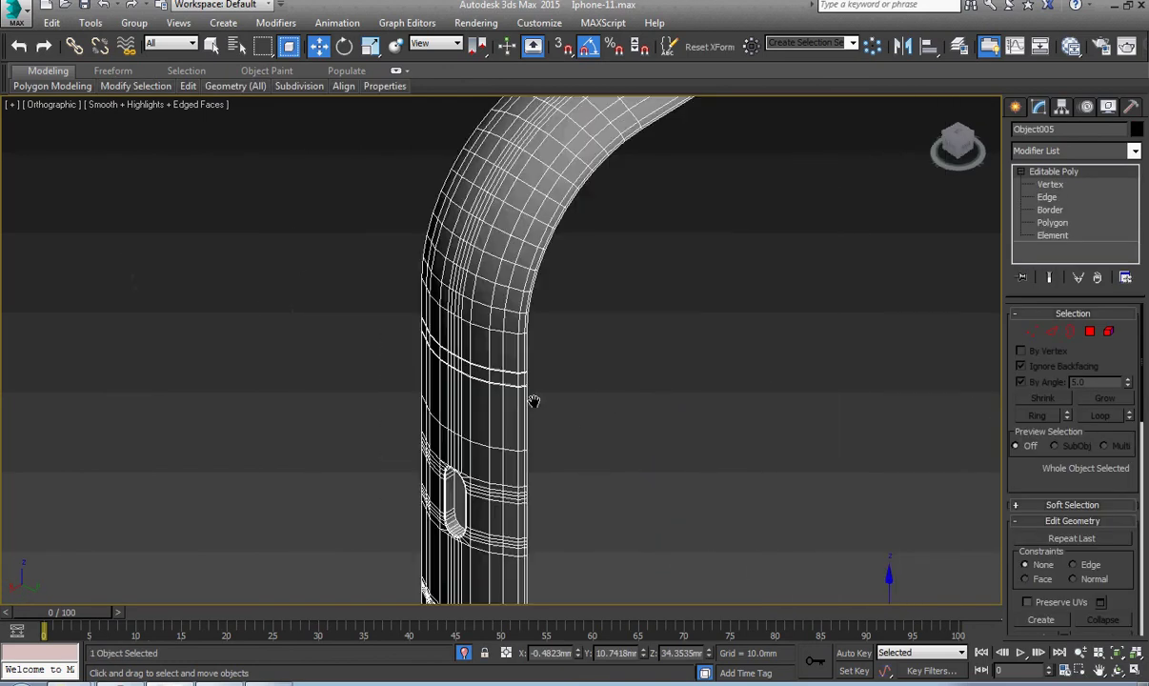
{"action": "middle_click_drag", "start_coordinate": [534, 409], "coordinate": [585, 374], "text": "alt"}
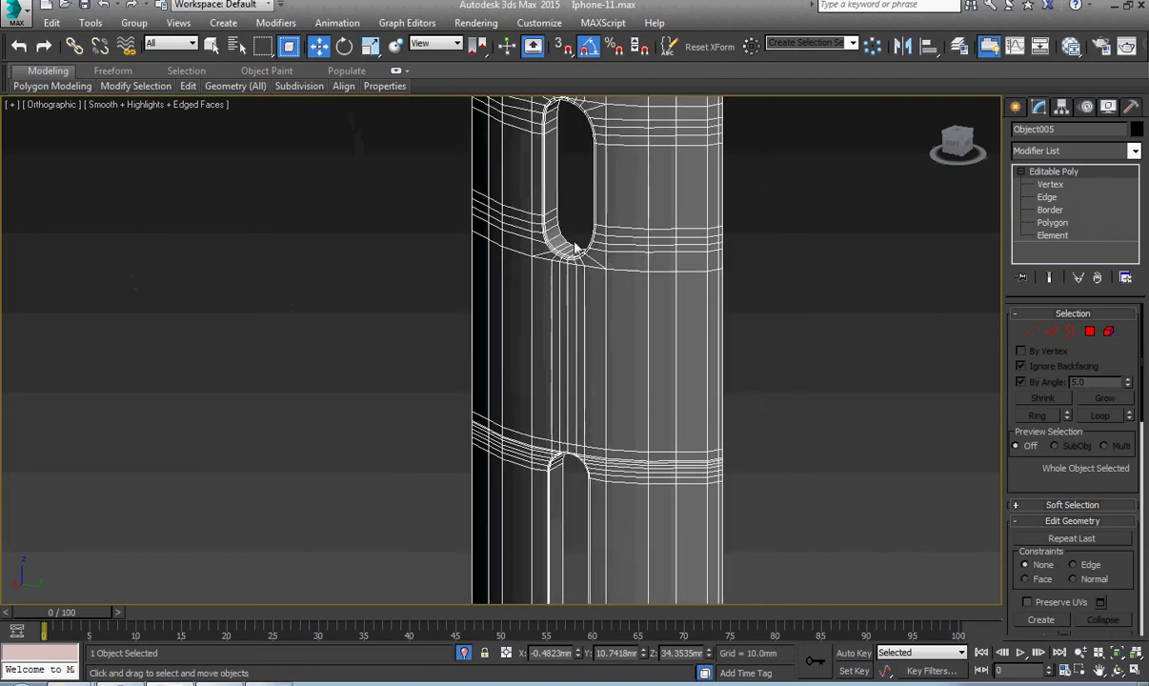
{"action": "scroll", "coordinate": [575, 246], "scroll_direction": "up", "scroll_amount": 8}
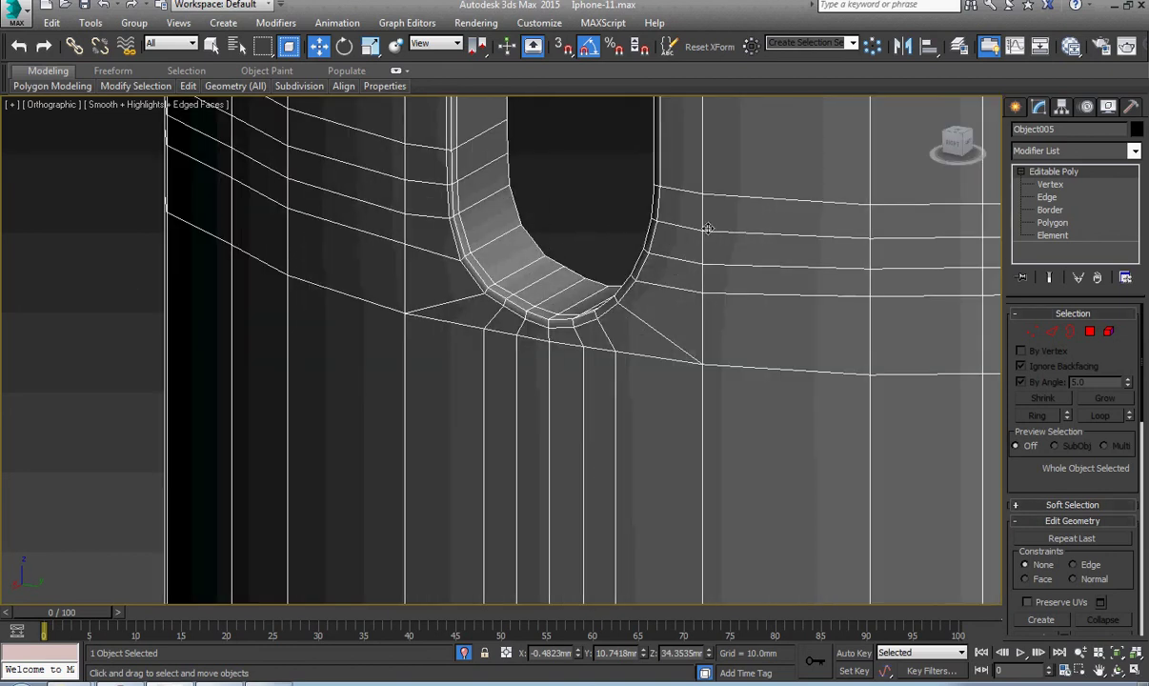
{"action": "key", "text": "1"}
{"action": "left_click_drag", "start_coordinate": [623, 172], "coordinate": [726, 215]}
{"action": "middle_click_drag", "start_coordinate": [576, 250], "coordinate": [664, 225], "text": "alt"}
{"action": "middle_click_drag", "start_coordinate": [664, 225], "coordinate": [634, 450]}
{"action": "scroll", "coordinate": [634, 450], "scroll_direction": "down", "scroll_amount": 4}
{"action": "scroll", "coordinate": [566, 293], "scroll_direction": "up", "scroll_amount": 6}
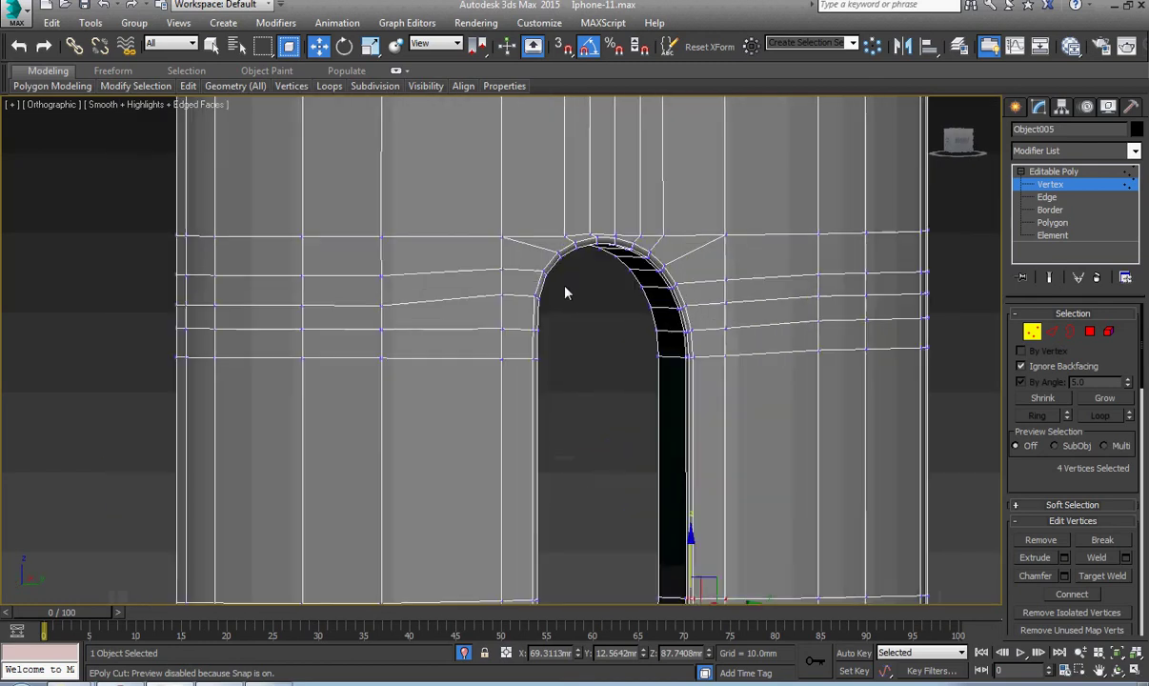
{"action": "scroll", "coordinate": [565, 288], "scroll_direction": "down", "scroll_amount": 4}
{"action": "scroll", "coordinate": [569, 435], "scroll_direction": "up", "scroll_amount": 4}
{"action": "middle_click_drag", "start_coordinate": [615, 587], "coordinate": [526, 427]}
{"action": "scroll", "coordinate": [570, 435], "scroll_direction": "down", "scroll_amount": 4}
{"action": "scroll", "coordinate": [526, 427], "scroll_direction": "up", "scroll_amount": 4}
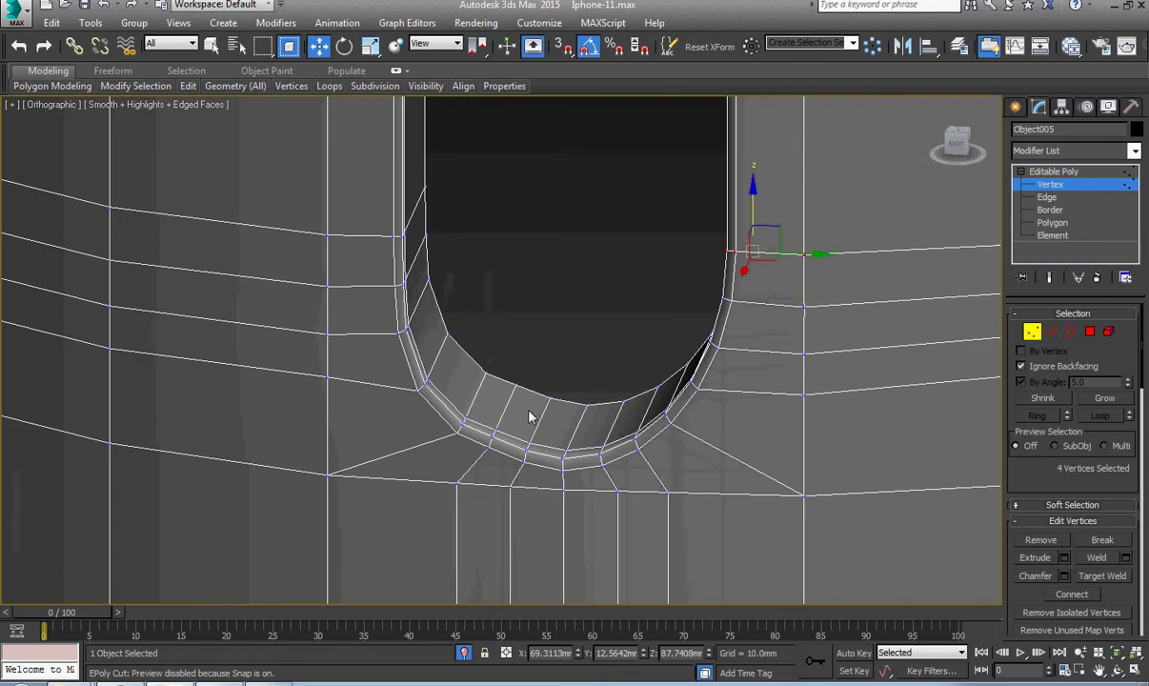
Step: Lower the four vertices of the uneven cross edge on the slot's lower rim by about 0.03 mm to smooth the curve
{"action": "key", "text": "2"}
{"action": "double_click", "coordinate": [505, 409]}
{"action": "scroll", "coordinate": [619, 442], "scroll_direction": "down", "scroll_amount": 2}
{"action": "mouse_move", "coordinate": [619, 442]}
{"action": "middle_mouse_down", "text": "alt"}
{"action": "mouse_move", "coordinate": [664, 449]}
{"action": "mouse_move", "coordinate": [661, 420]}
{"action": "mouse_move", "coordinate": [615, 405]}
{"action": "mouse_move", "coordinate": [633, 439]}
{"action": "middle_mouse_up", "text": "alt"}
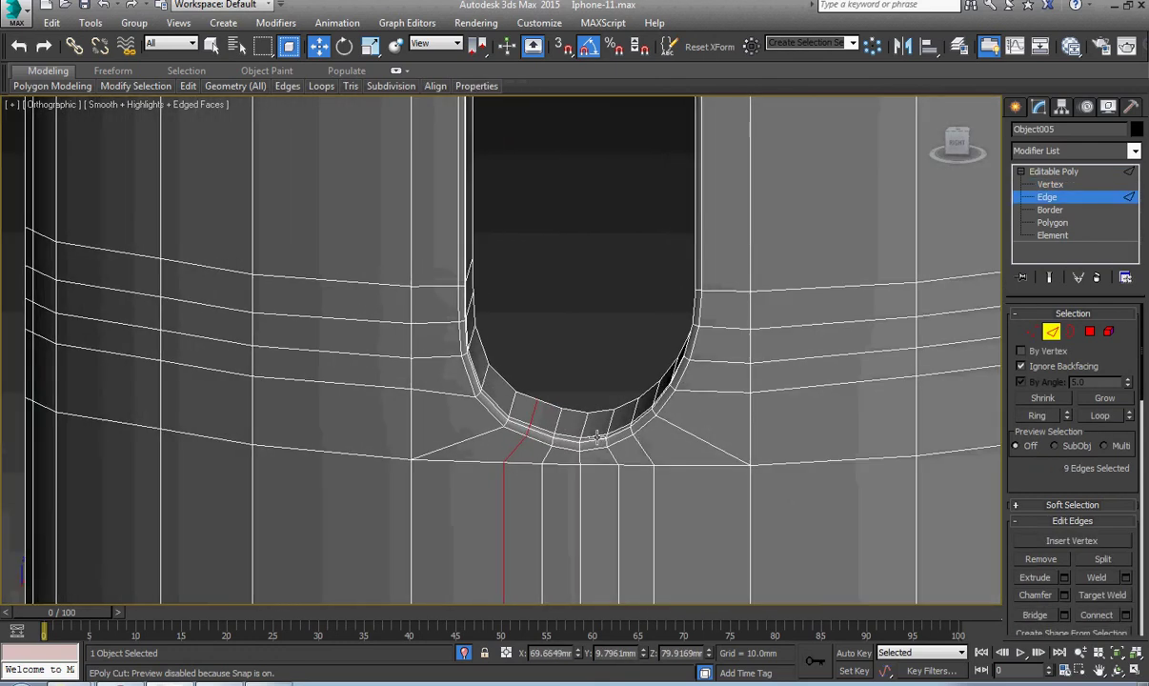
{"action": "scroll", "coordinate": [539, 409], "scroll_direction": "up", "scroll_amount": 4}
{"action": "key", "text": "1"}
{"action": "left_click", "coordinate": [535, 377]}
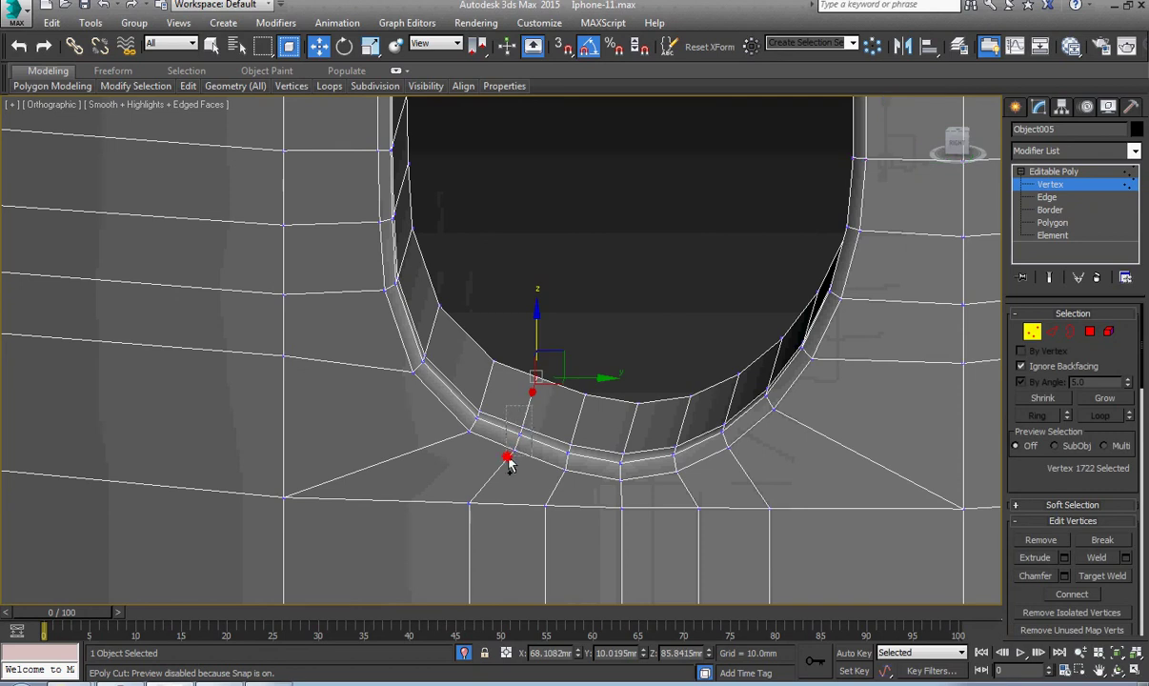
{"action": "left_click", "coordinate": [508, 461]}
{"action": "scroll", "coordinate": [533, 461], "scroll_direction": "up", "scroll_amount": 3}
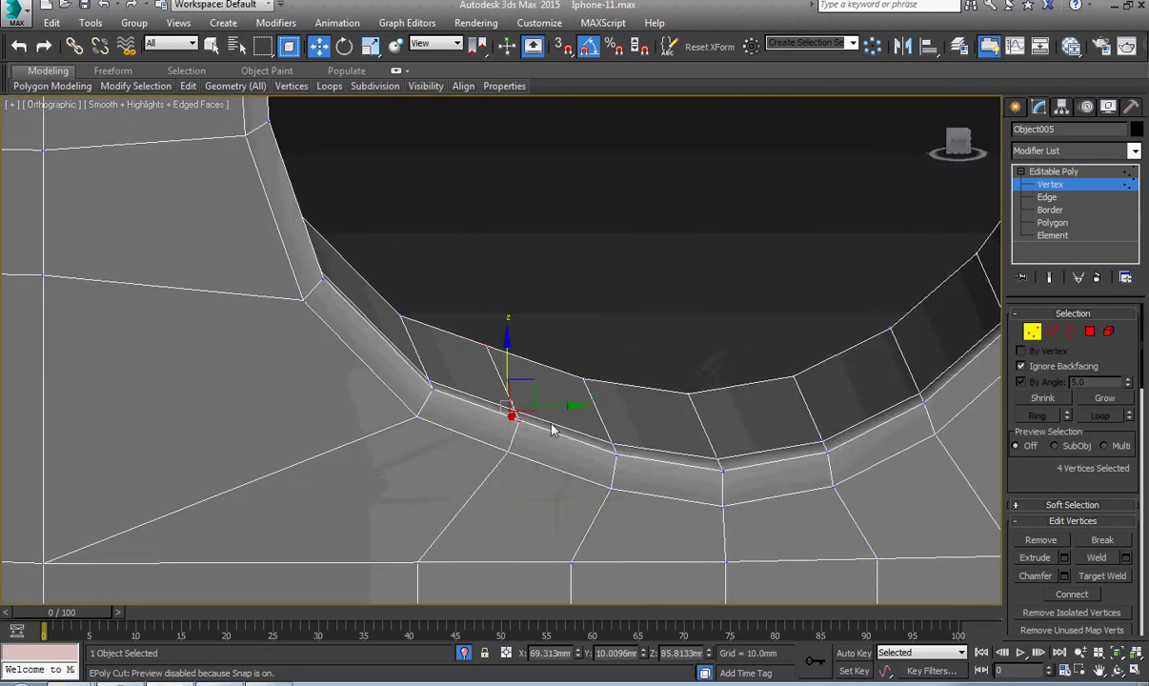
{"action": "middle_click_drag", "start_coordinate": [553, 430], "coordinate": [540, 424], "text": "alt"}
{"action": "mouse_move", "coordinate": [513, 351]}
{"action": "left_mouse_down"}
{"action": "mouse_move", "coordinate": [510, 368]}
{"action": "mouse_move", "coordinate": [514, 358]}
{"action": "left_mouse_up"}
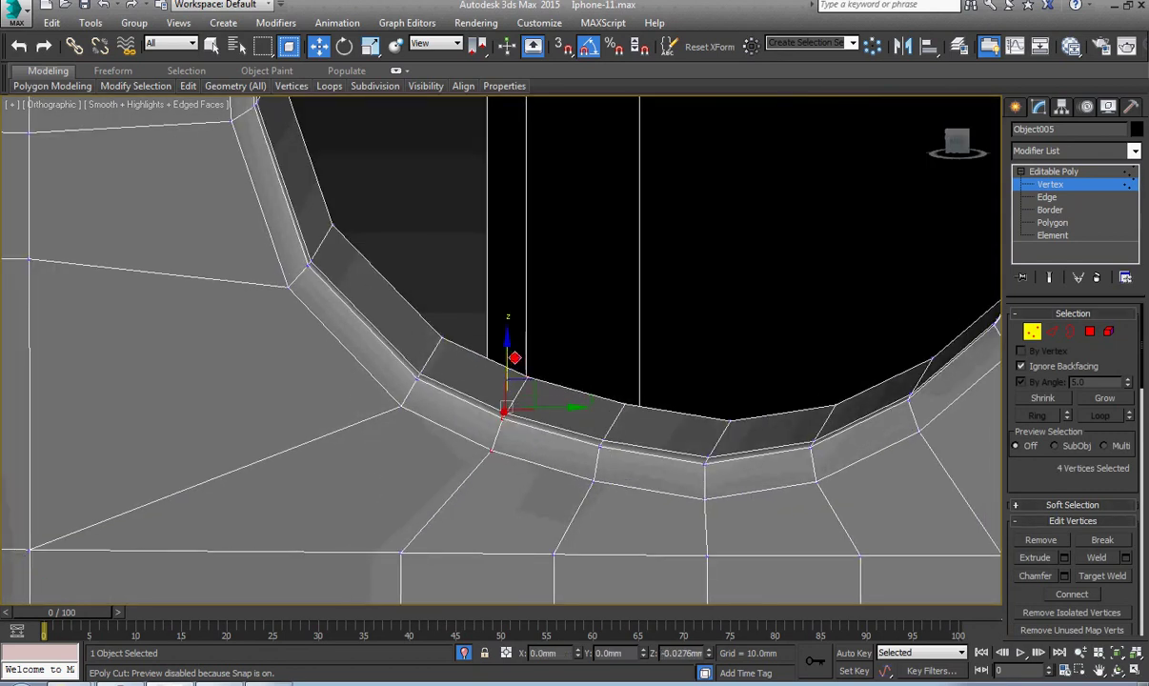
{"action": "scroll", "coordinate": [515, 376], "scroll_direction": "down", "scroll_amount": 4}
{"action": "middle_click_drag", "start_coordinate": [526, 378], "coordinate": [554, 390], "text": "alt"}
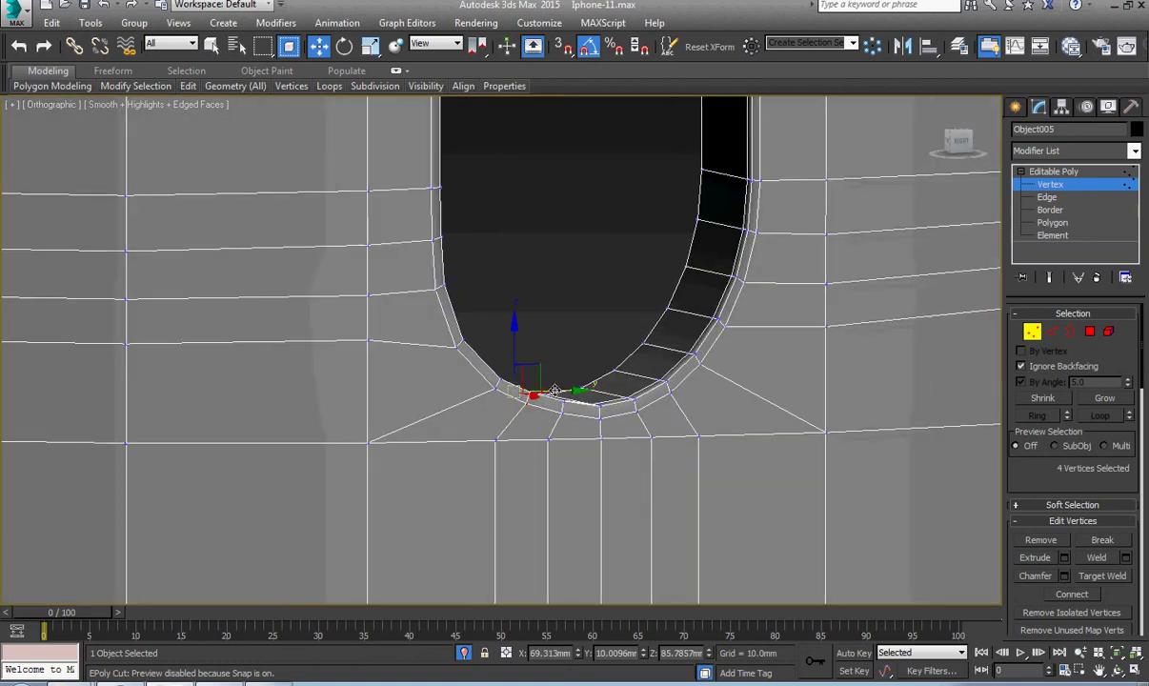
Step: Target-weld the extra outer rim vertex on one side of the next slot's upper end to the neighbouring rim vertex
{"action": "scroll", "coordinate": [555, 390], "scroll_direction": "down", "scroll_amount": 10}
{"action": "middle_click_drag", "start_coordinate": [578, 494], "coordinate": [570, 265]}
{"action": "scroll", "coordinate": [562, 319], "scroll_direction": "up", "scroll_amount": 10}
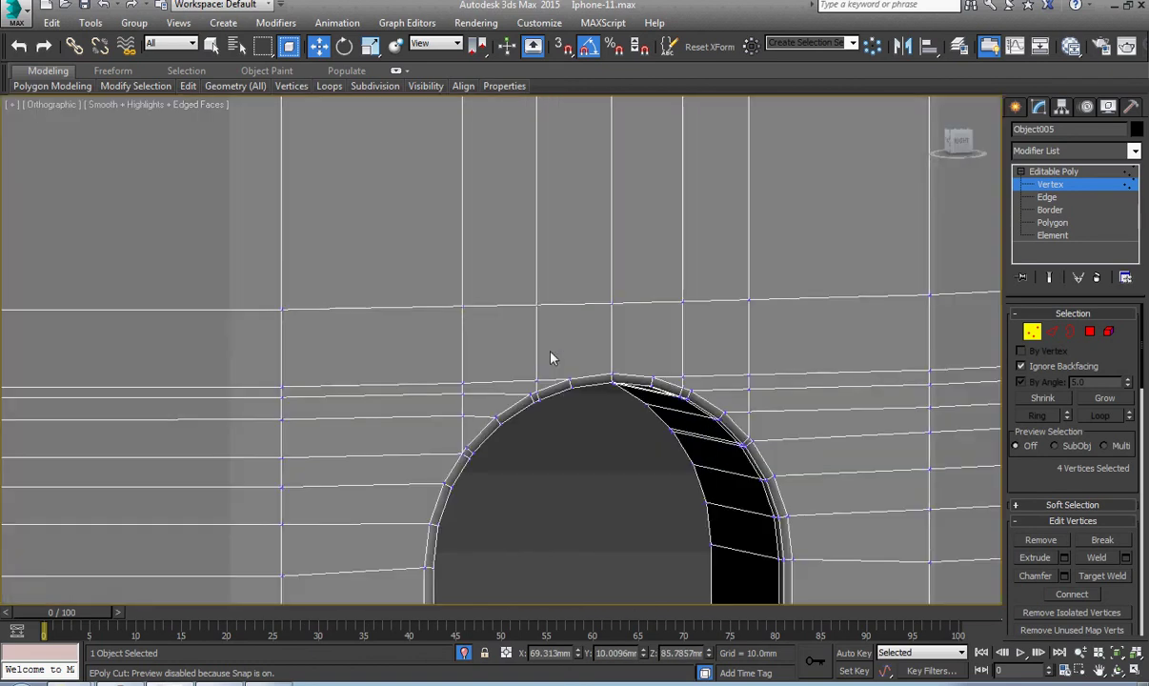
{"action": "scroll", "coordinate": [551, 358], "scroll_direction": "up", "scroll_amount": 3}
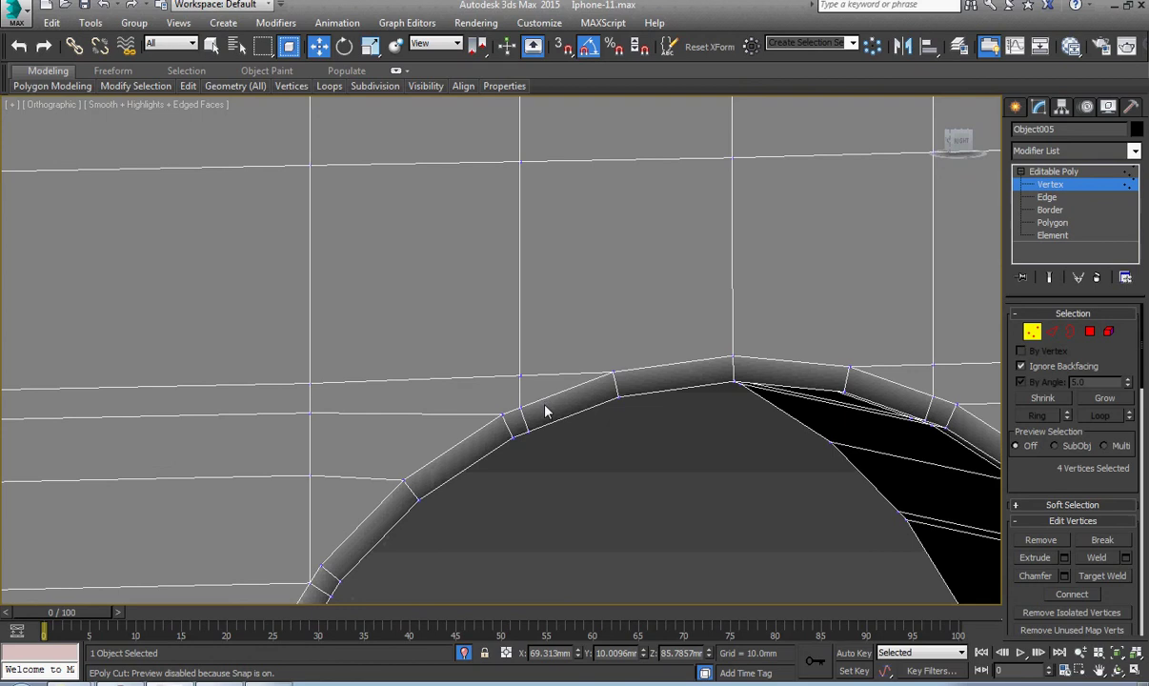
{"action": "scroll", "coordinate": [546, 412], "scroll_direction": "up", "scroll_amount": 2}
{"action": "right_click", "coordinate": [553, 389]}
{"action": "left_click", "coordinate": [484, 497]}
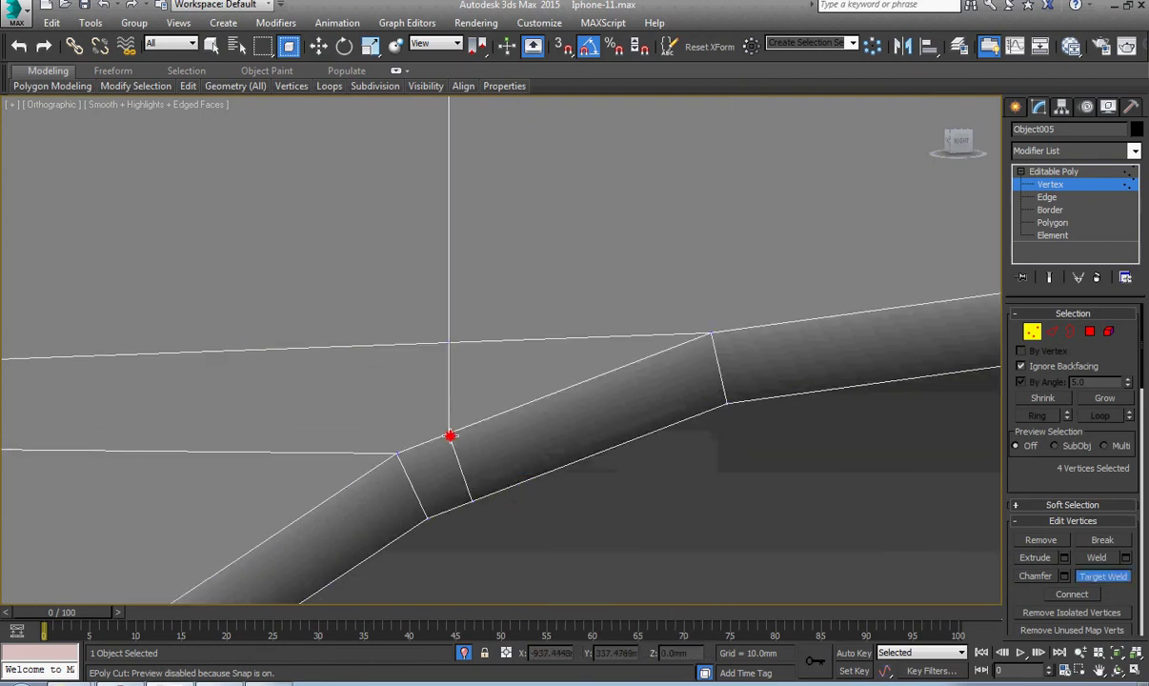
{"action": "left_click", "coordinate": [400, 455]}
{"action": "right_click", "coordinate": [491, 460]}
Step: Target-weld the matching extra outer rim vertex across the slot's top centre to its neighbouring rim vertex
{"action": "scroll", "coordinate": [638, 464], "scroll_direction": "down", "scroll_amount": 5}
{"action": "middle_click_drag", "start_coordinate": [639, 465], "coordinate": [322, 461]}
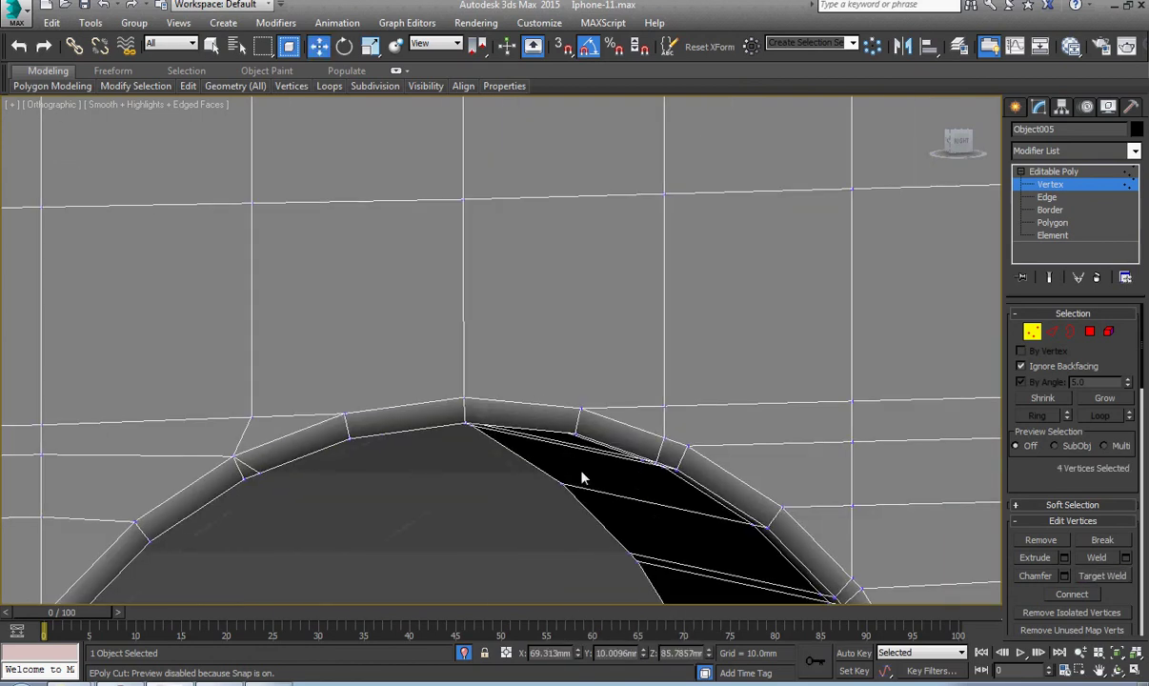
{"action": "left_click", "coordinate": [725, 425]}
{"action": "right_click", "coordinate": [721, 419]}
{"action": "left_click", "coordinate": [704, 527]}
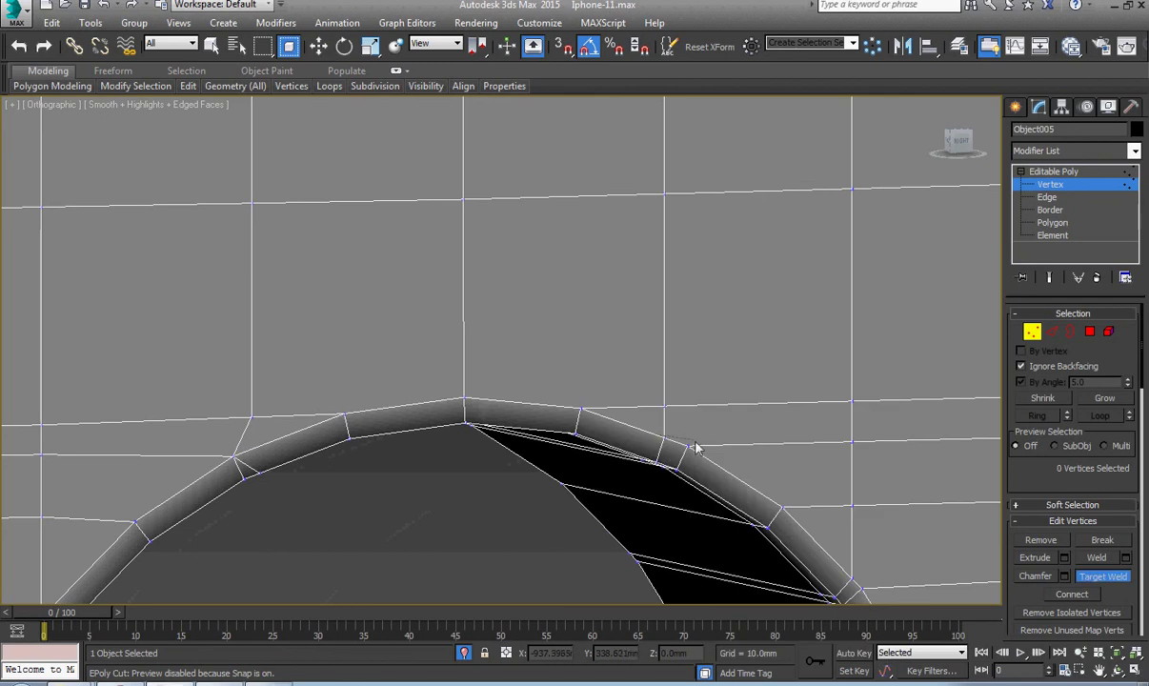
{"action": "left_click", "coordinate": [687, 445]}
{"action": "key", "text": "w"}
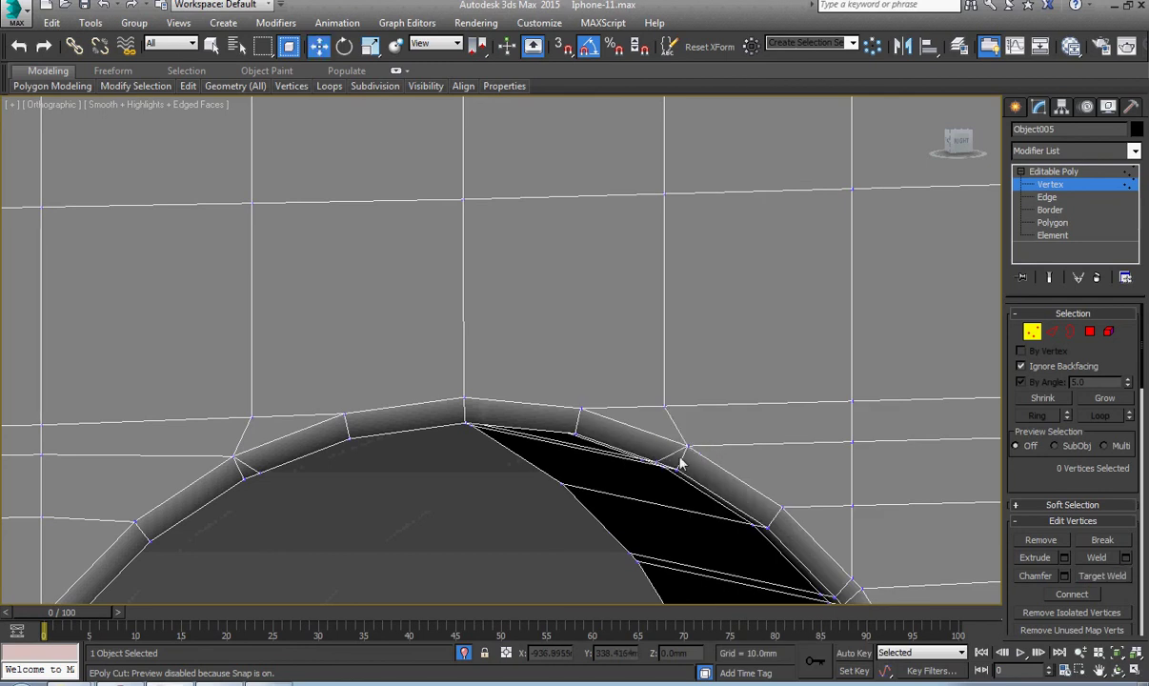
Step: Remove the two redundant three-edge strips crossing the bevel and inner wall on both shoulders of the slot's top arch
{"action": "key", "text": "2"}
{"action": "double_click", "coordinate": [672, 452]}
{"action": "middle_click_drag", "start_coordinate": [394, 477], "coordinate": [331, 439], "text": "alt"}
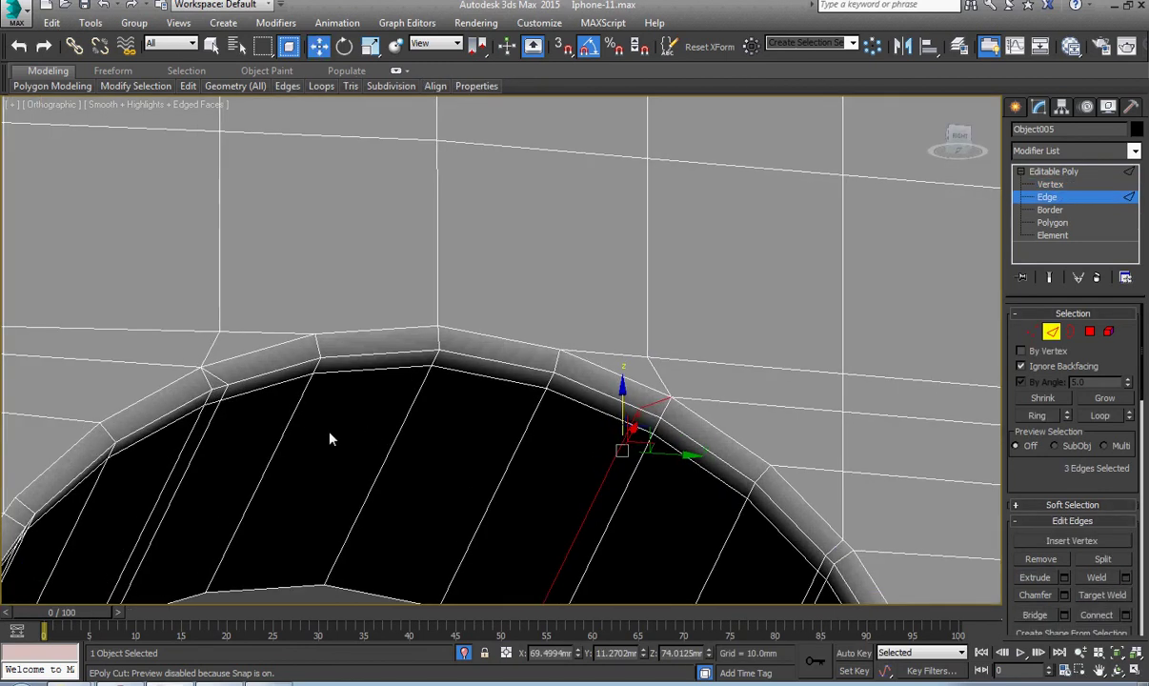
{"action": "double_click", "coordinate": [221, 379], "text": "ctrl"}
{"action": "key", "text": "e"}
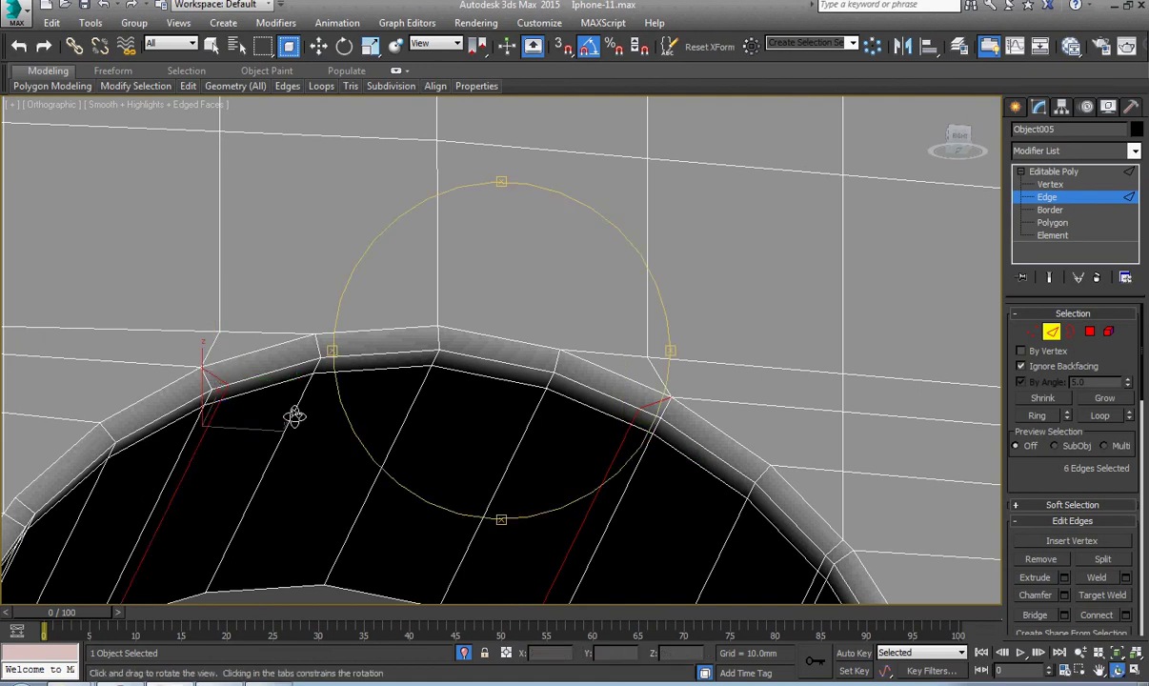
{"action": "key", "text": "ctrl+BackSpace"}
{"action": "key", "text": "w"}
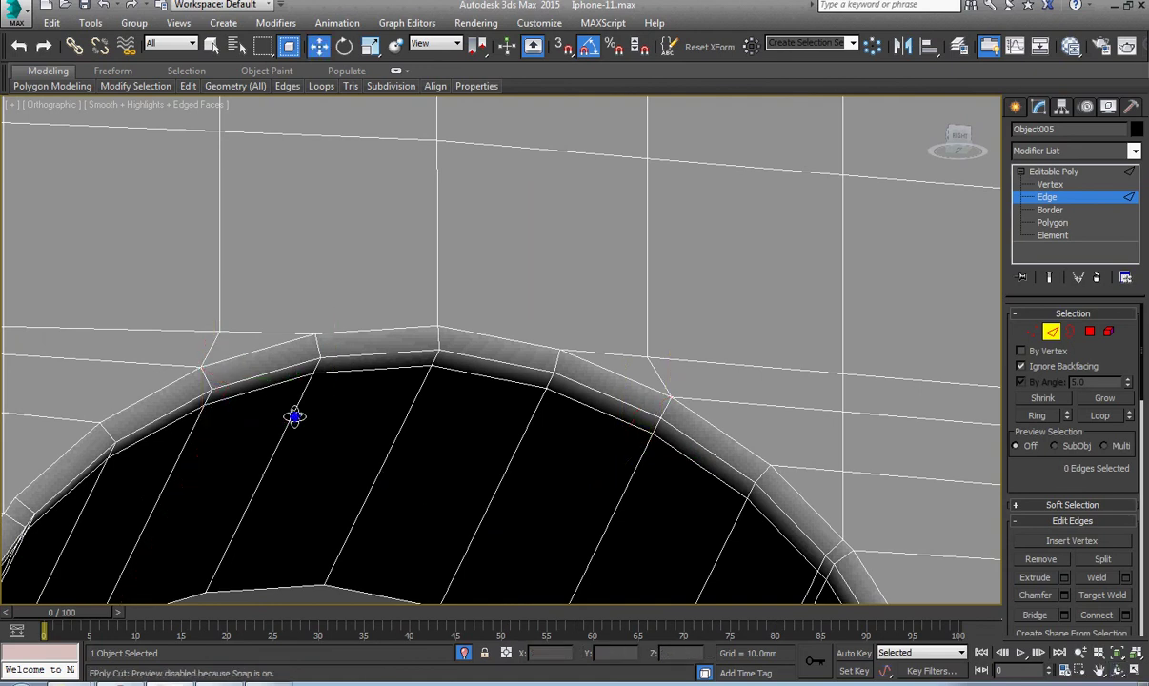
Step: Target-weld the stray rim vertex low on the top arch's right side to its neighbouring corner and remove the leftover bevel and inner-wall edges
{"action": "scroll", "coordinate": [371, 417], "scroll_direction": "down", "scroll_amount": 3}
{"action": "scroll", "coordinate": [736, 432], "scroll_direction": "up", "scroll_amount": 3}
{"action": "scroll", "coordinate": [484, 423], "scroll_direction": "up", "scroll_amount": 2}
{"action": "key", "text": "1"}
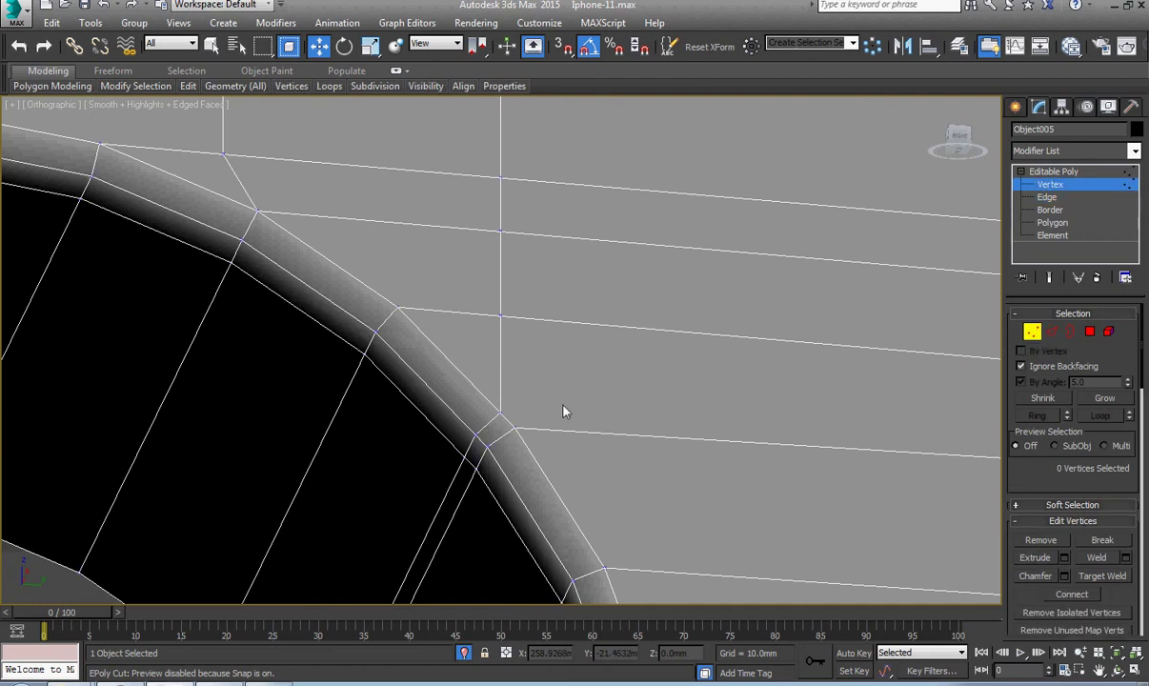
{"action": "right_click", "coordinate": [558, 394]}
{"action": "left_click", "coordinate": [528, 507]}
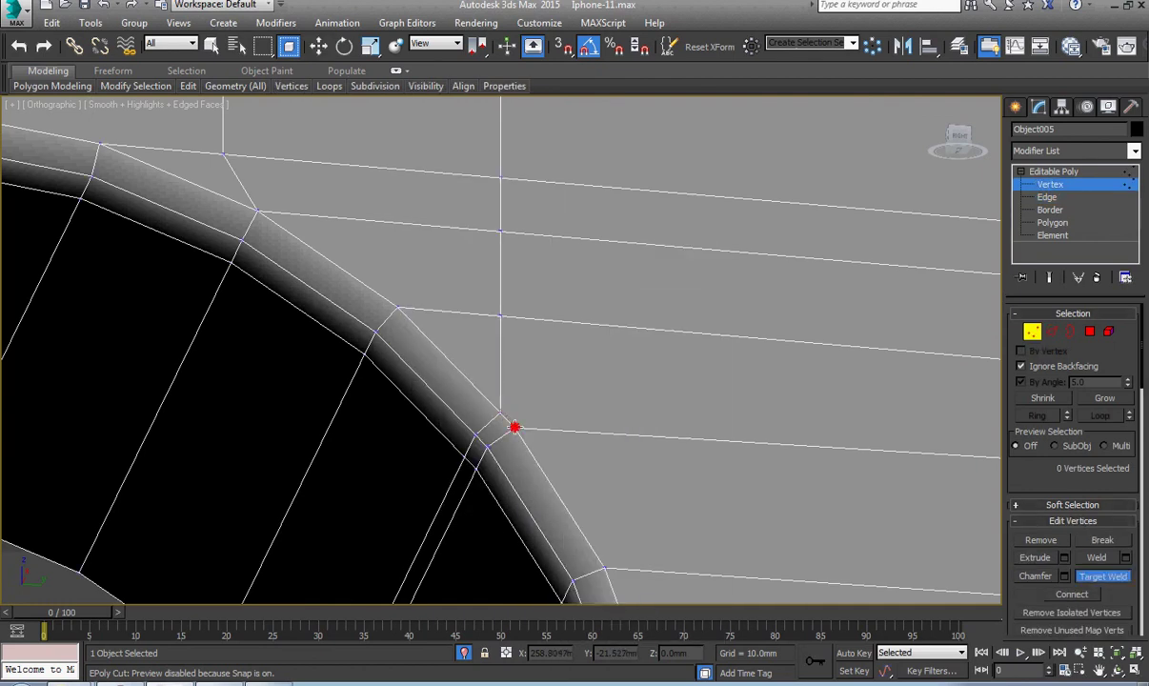
{"action": "left_click", "coordinate": [514, 428]}
{"action": "key", "text": "2"}
{"action": "key", "text": "w"}
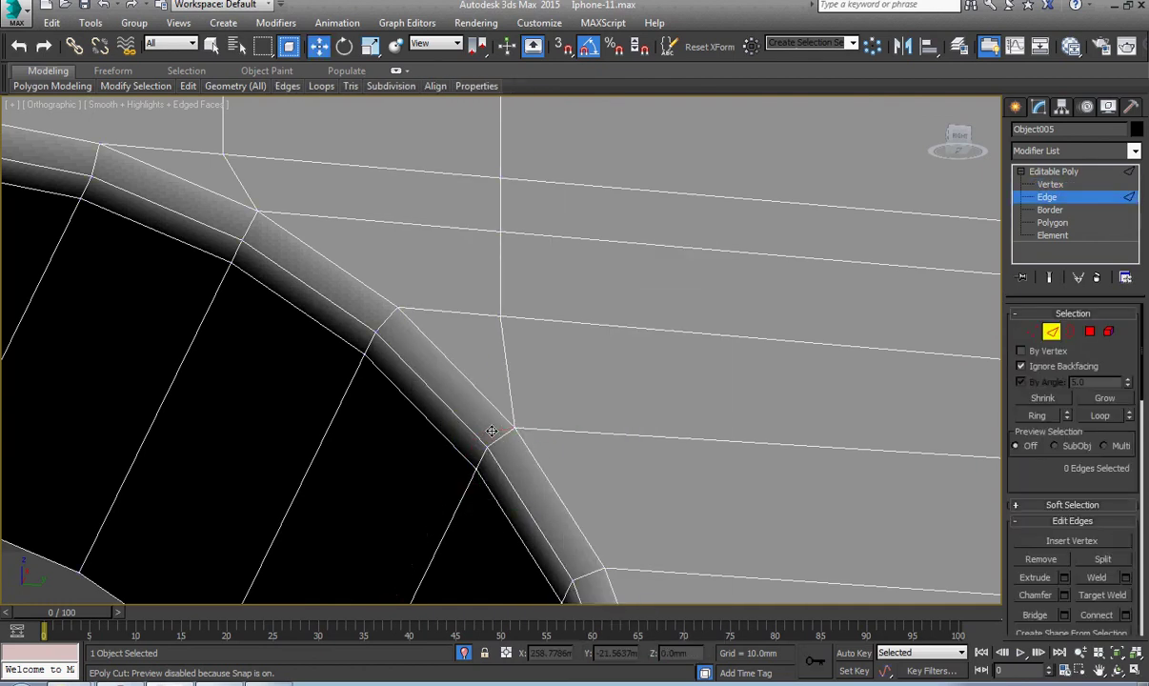
Step: Target-weld the matching stray rim vertex on the top arch's left side to its neighbour and remove the leftover edges
{"action": "scroll", "coordinate": [491, 430], "scroll_direction": "down", "scroll_amount": 5}
{"action": "scroll", "coordinate": [293, 413], "scroll_direction": "up", "scroll_amount": 4}
{"action": "left_click", "coordinate": [342, 381]}
{"action": "middle_click_drag", "start_coordinate": [333, 394], "coordinate": [333, 438], "text": "alt"}
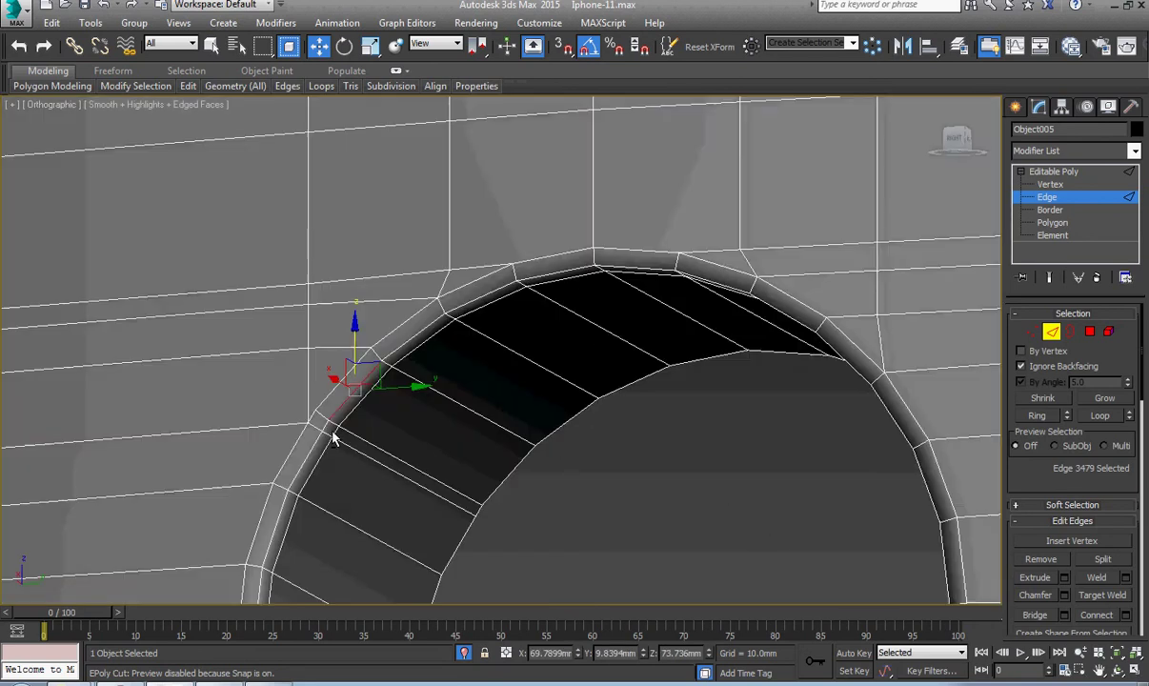
{"action": "scroll", "coordinate": [334, 429], "scroll_direction": "up", "scroll_amount": 4}
{"action": "key", "text": "1"}
{"action": "right_click", "coordinate": [374, 409]}
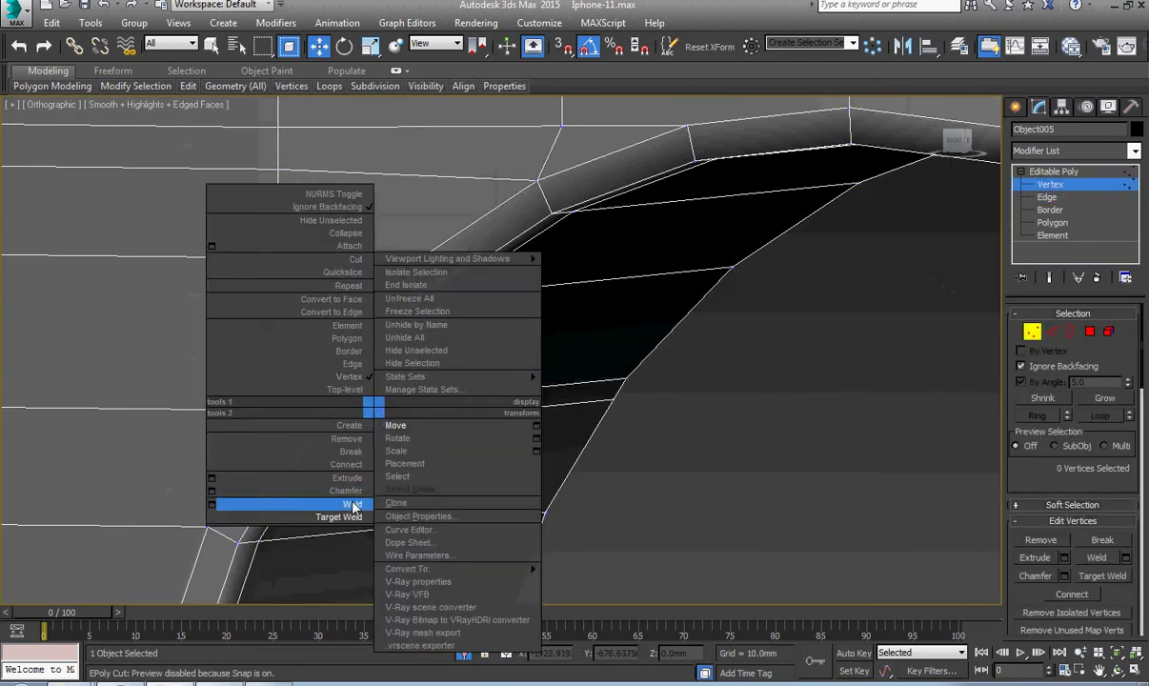
{"action": "left_click", "coordinate": [342, 517]}
{"action": "left_click", "coordinate": [292, 388]}
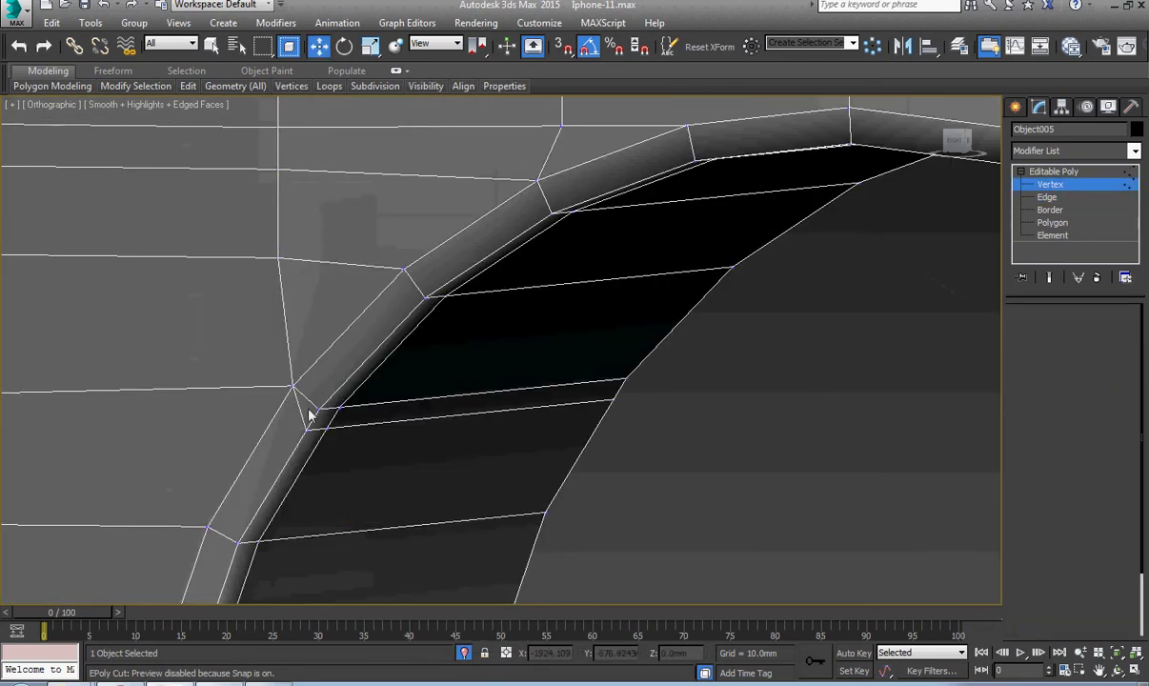
{"action": "key", "text": "2"}
{"action": "key", "text": "ctrl+BackSpace"}
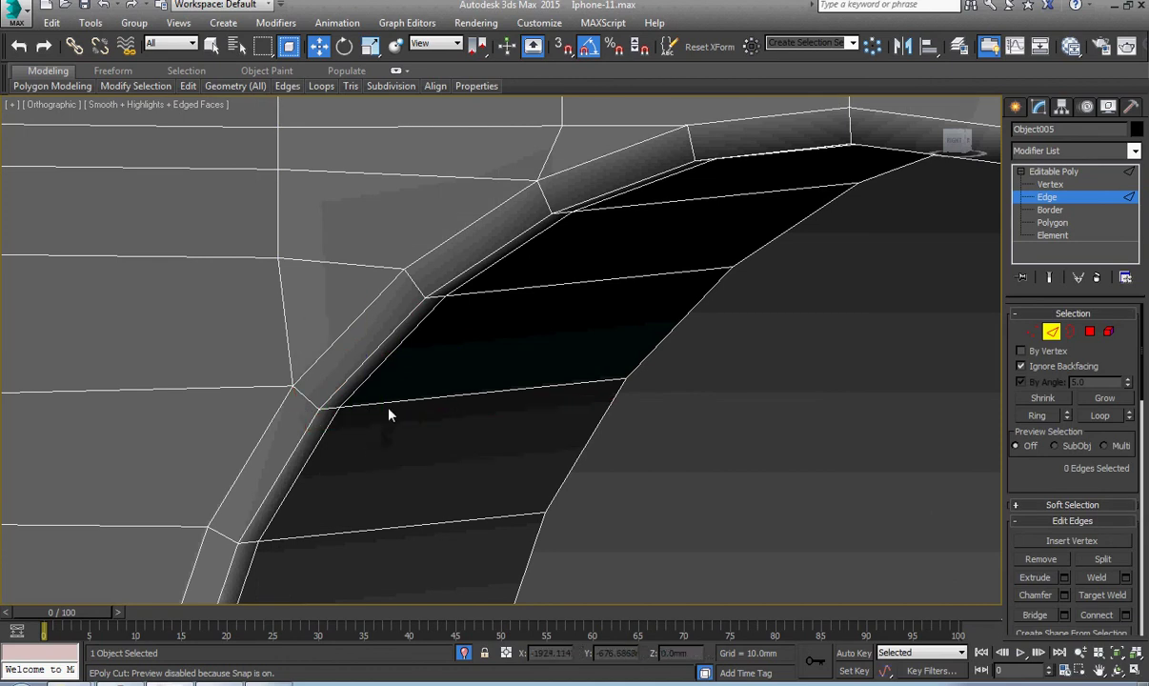
Step: Cut edges above the top arch from the left shoulder vertex through the central vertical edge to the right shoulder vertex
{"action": "left_click", "coordinate": [387, 408]}
{"action": "scroll", "coordinate": [388, 412], "scroll_direction": "down", "scroll_amount": 3}
{"action": "scroll", "coordinate": [386, 422], "scroll_direction": "down", "scroll_amount": 4}
{"action": "middle_click_drag", "start_coordinate": [386, 422], "coordinate": [430, 410], "text": "alt"}
{"action": "scroll", "coordinate": [457, 371], "scroll_direction": "up", "scroll_amount": 5}
{"action": "key", "text": "1"}
{"action": "middle_click_drag", "start_coordinate": [512, 409], "coordinate": [423, 443]}
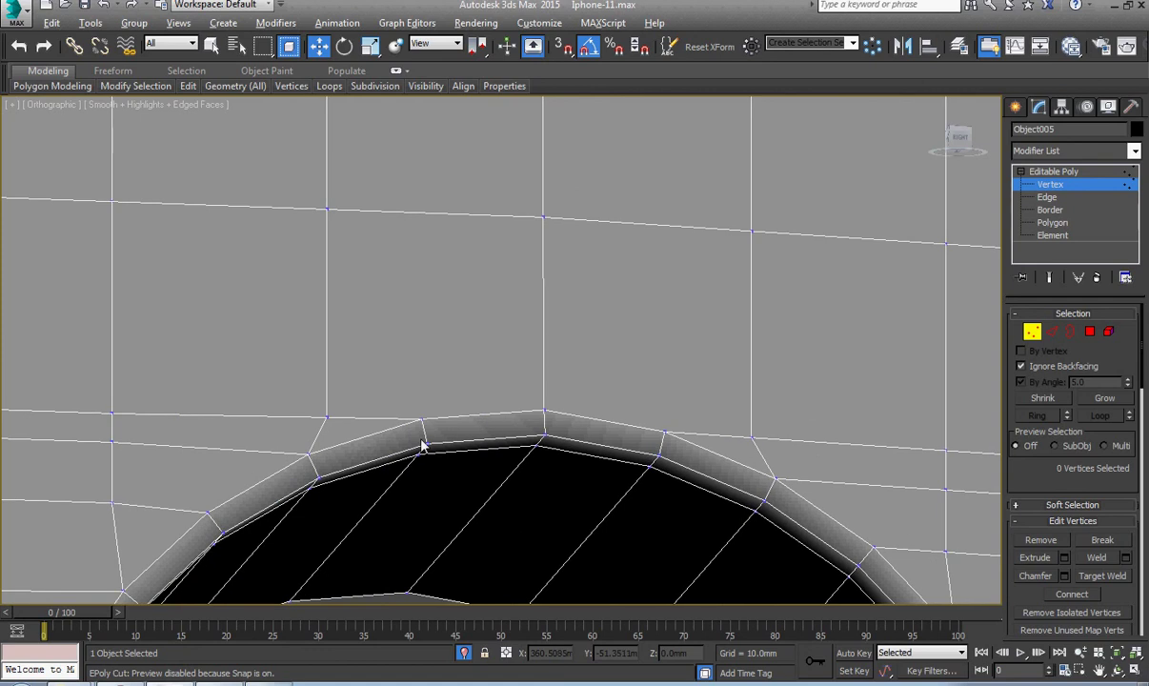
{"action": "key", "text": "alt+c"}
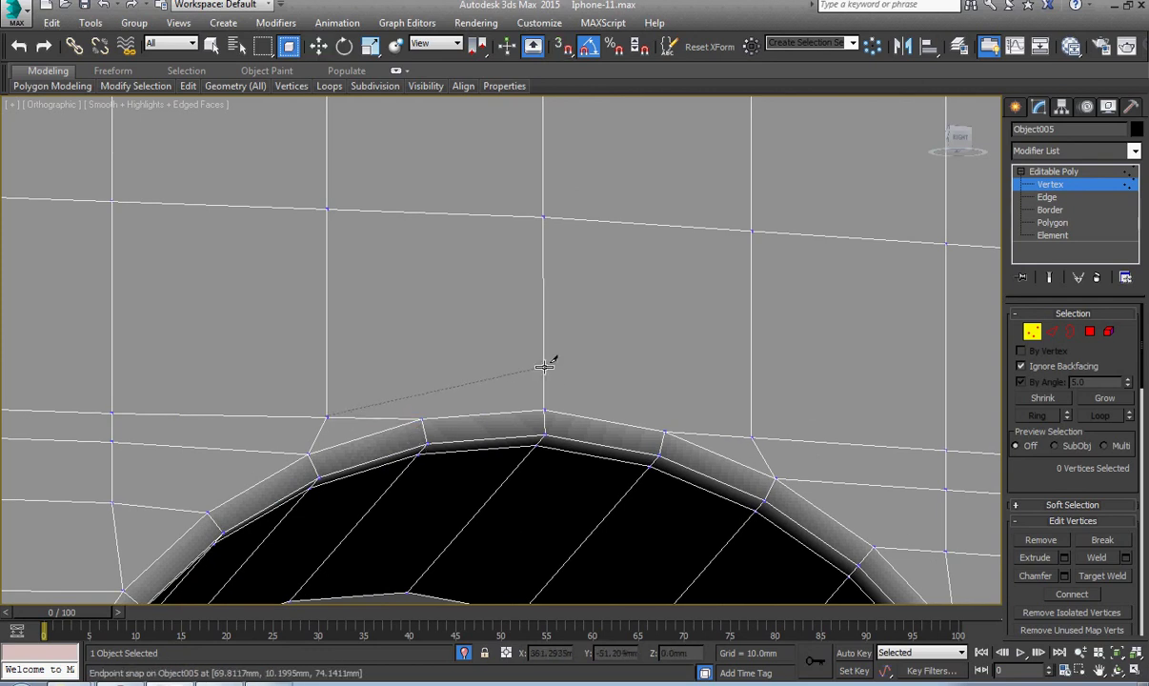
{"action": "left_click", "coordinate": [751, 436]}
{"action": "key", "text": "s"}
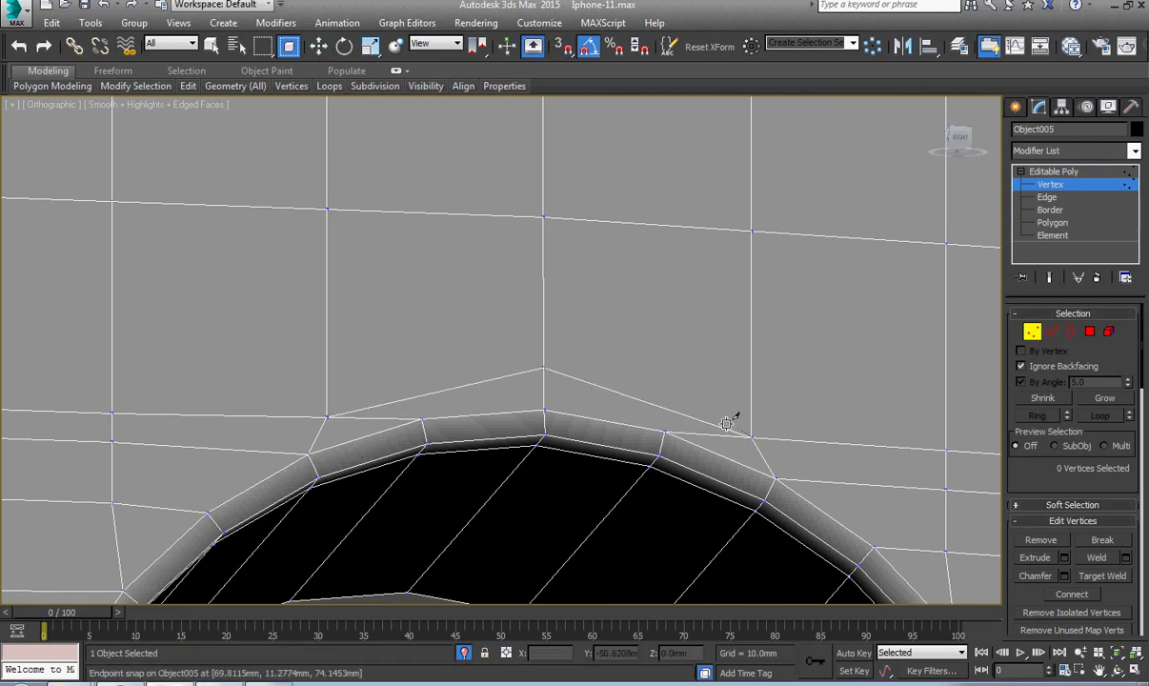
{"action": "right_click", "coordinate": [697, 410]}
Step: At the slot's bottom curve, target-weld the stray rim vertex nearest the centre on the right side and remove its leftover edges
{"action": "scroll", "coordinate": [507, 451], "scroll_direction": "down", "scroll_amount": 5}
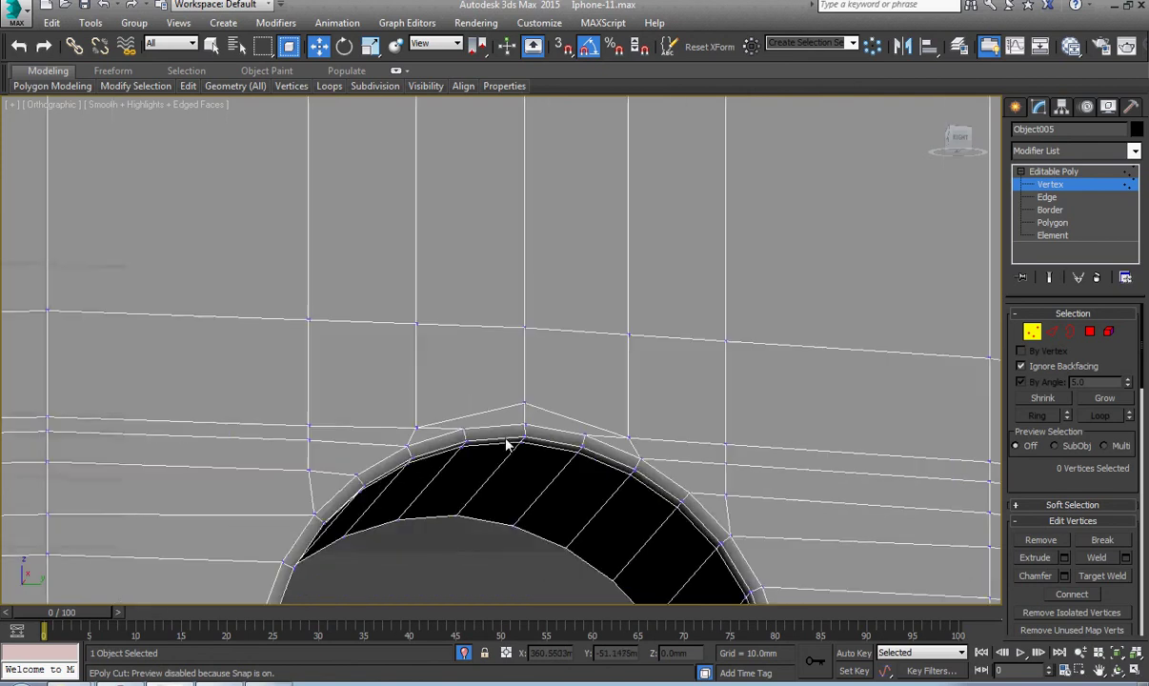
{"action": "middle_click_drag", "start_coordinate": [508, 443], "coordinate": [448, 286]}
{"action": "scroll", "coordinate": [449, 296], "scroll_direction": "down", "scroll_amount": 1}
{"action": "scroll", "coordinate": [547, 293], "scroll_direction": "up", "scroll_amount": 1}
{"action": "scroll", "coordinate": [372, 423], "scroll_direction": "up", "scroll_amount": 5}
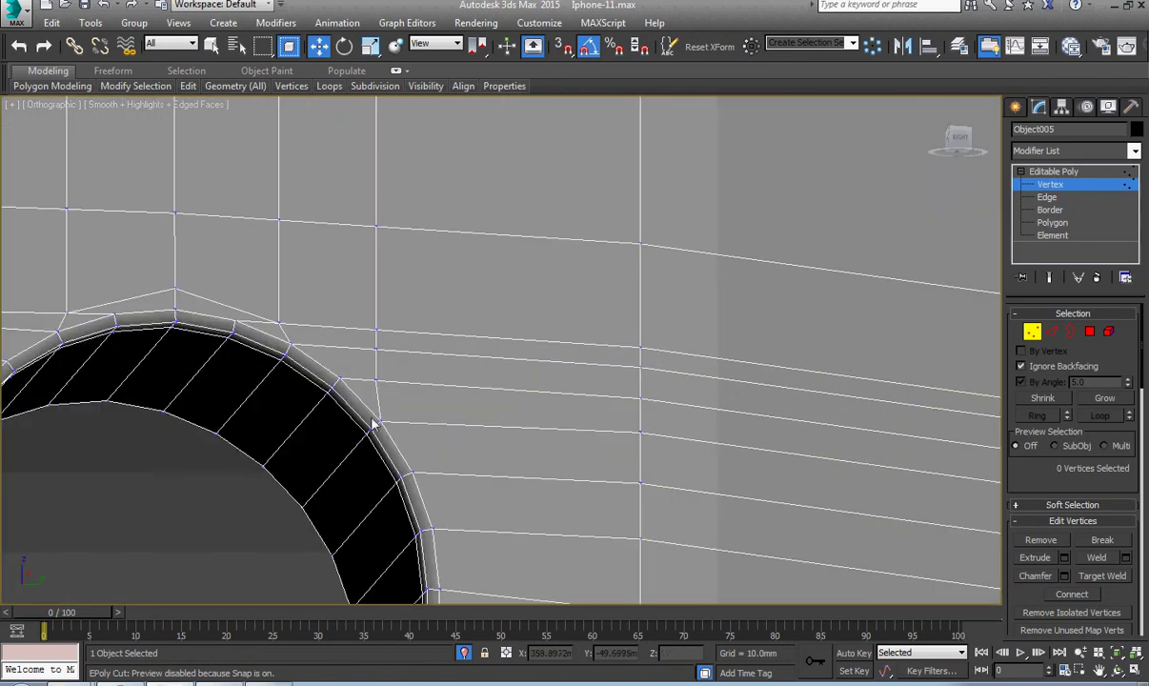
{"action": "scroll", "coordinate": [369, 422], "scroll_direction": "down", "scroll_amount": 6}
{"action": "scroll", "coordinate": [370, 423], "scroll_direction": "down", "scroll_amount": 2}
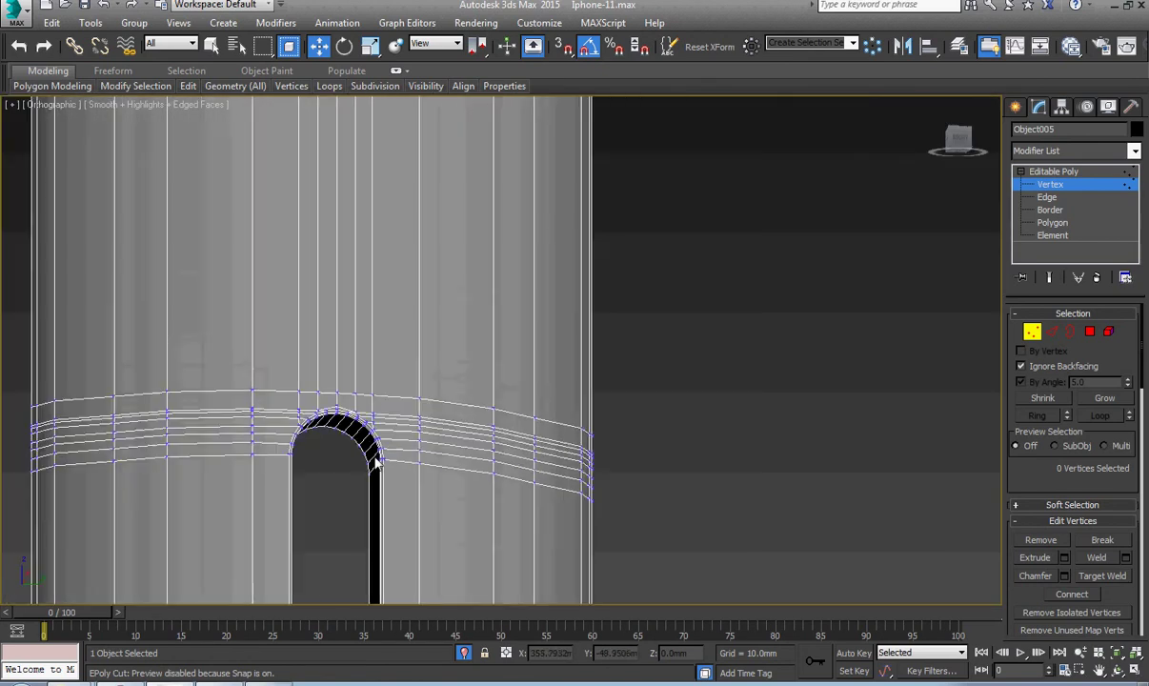
{"action": "middle_click_drag", "start_coordinate": [370, 425], "coordinate": [425, 195]}
{"action": "scroll", "coordinate": [408, 467], "scroll_direction": "down", "scroll_amount": 2}
{"action": "middle_click_drag", "start_coordinate": [408, 466], "coordinate": [416, 315]}
{"action": "scroll", "coordinate": [417, 409], "scroll_direction": "up", "scroll_amount": 4}
{"action": "scroll", "coordinate": [421, 407], "scroll_direction": "up", "scroll_amount": 4}
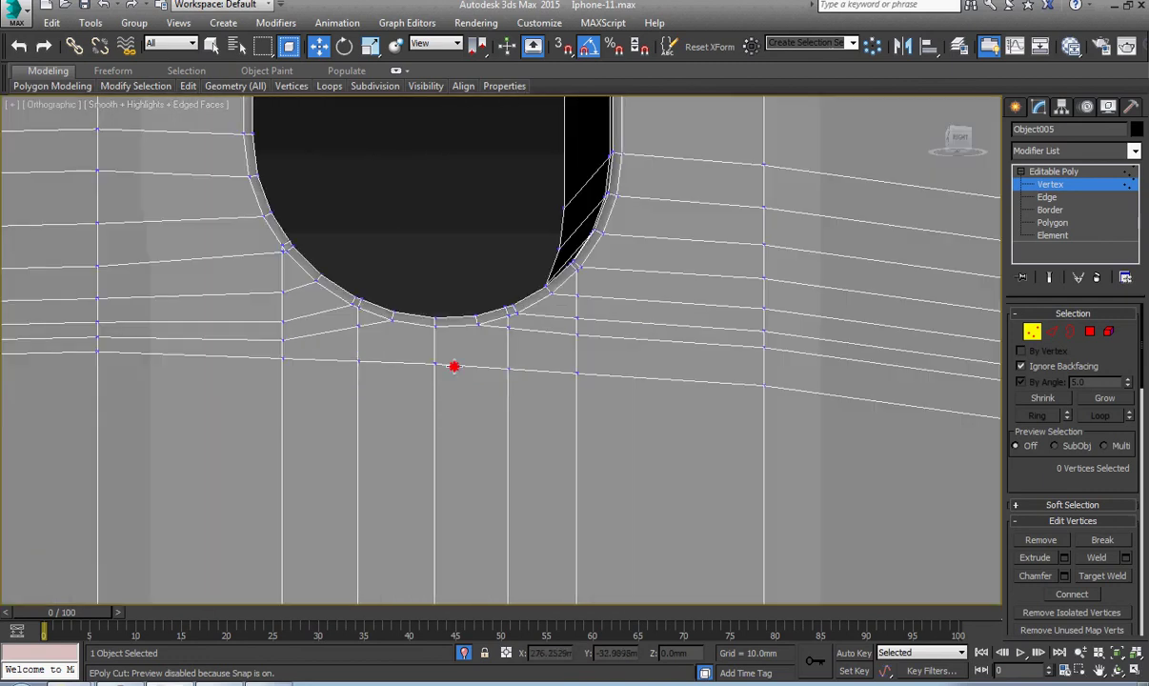
{"action": "left_click_drag", "start_coordinate": [453, 364], "coordinate": [420, 303]}
{"action": "middle_click_drag", "start_coordinate": [496, 335], "coordinate": [530, 397], "text": "alt"}
{"action": "scroll", "coordinate": [501, 433], "scroll_direction": "up", "scroll_amount": 5}
{"action": "left_click", "coordinate": [556, 410]}
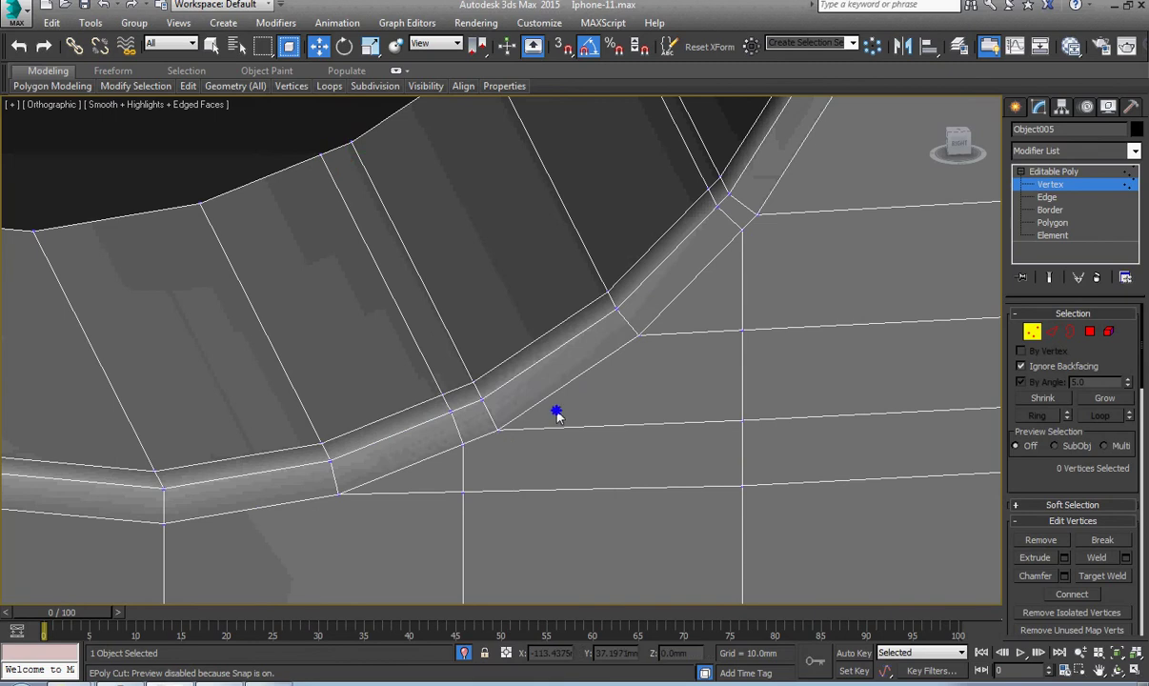
{"action": "right_click", "coordinate": [551, 406]}
{"action": "left_click", "coordinate": [509, 515]}
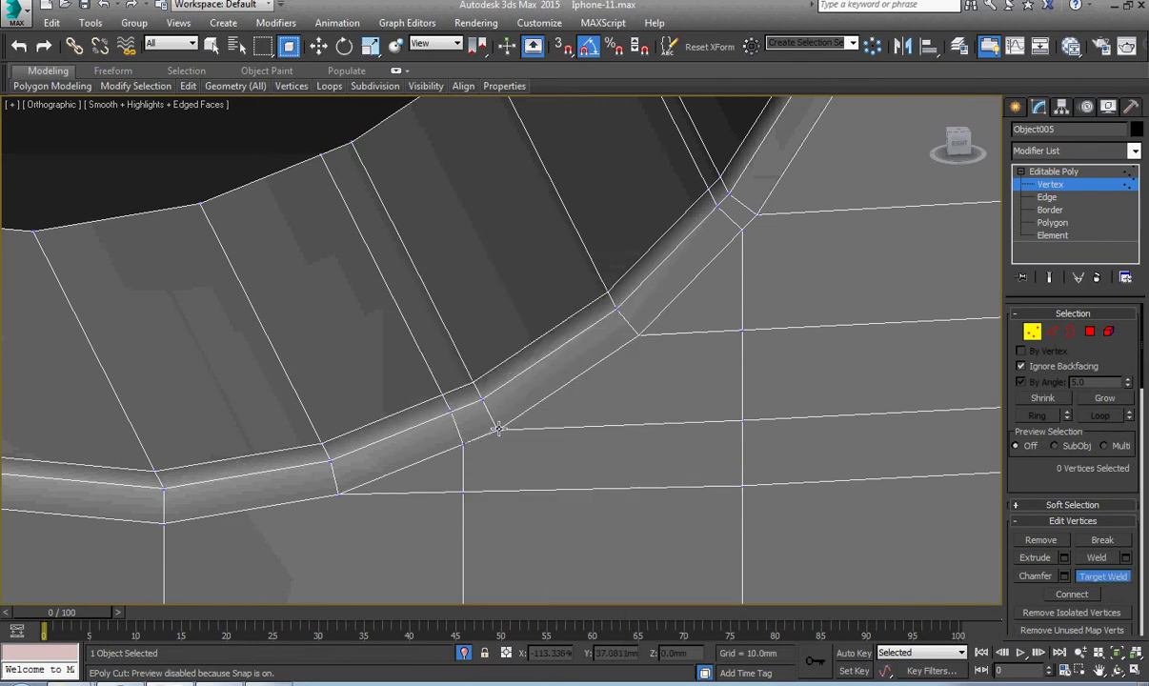
{"action": "key", "text": "2"}
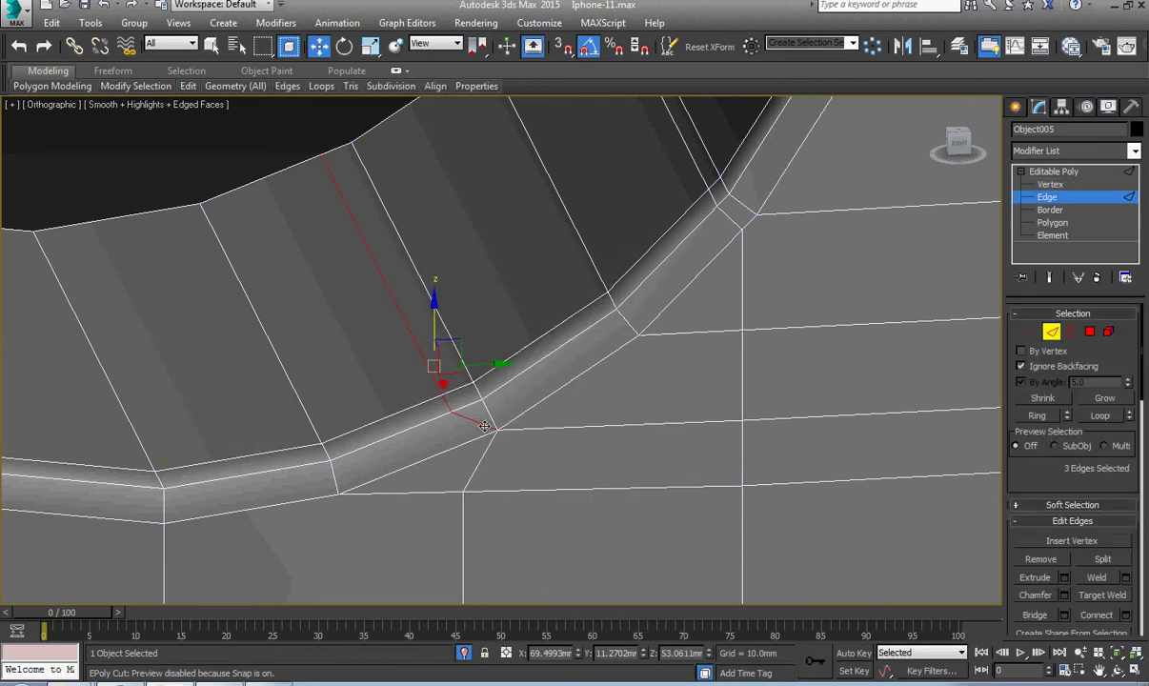
Step: Target-weld the stray rim vertex higher on the bottom curve's right side to its neighbour and remove the leftover edges
{"action": "middle_click_drag", "start_coordinate": [643, 336], "coordinate": [520, 485]}
{"action": "key", "text": "1"}
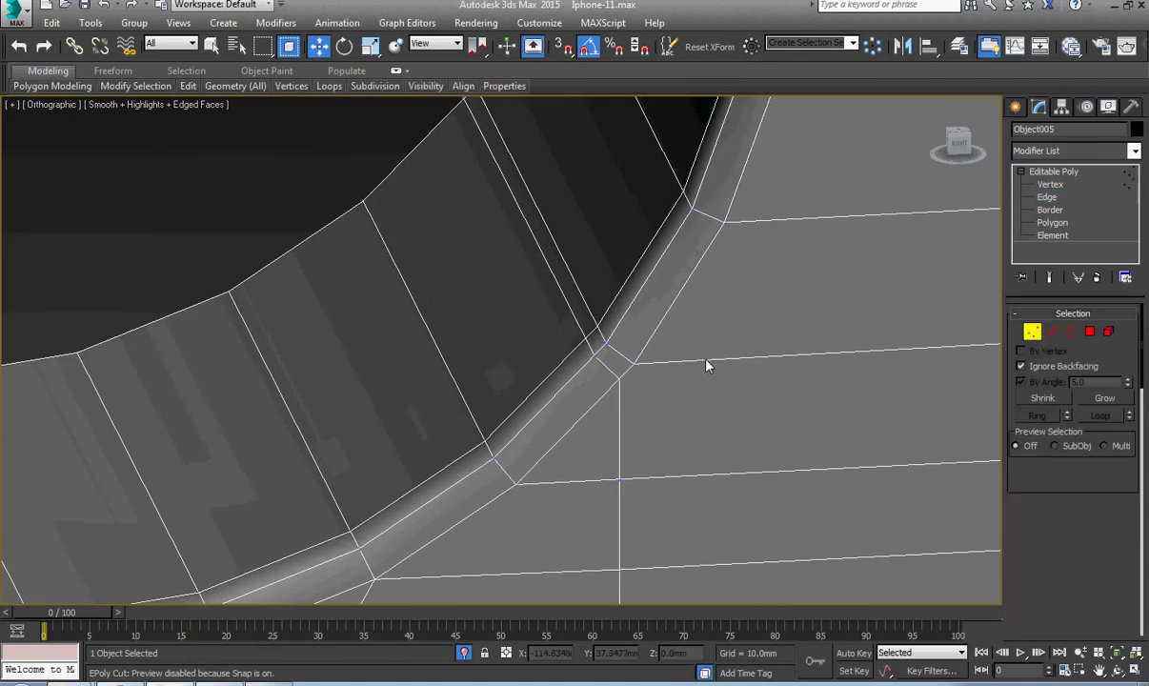
{"action": "right_click", "coordinate": [702, 355]}
{"action": "left_click", "coordinate": [660, 463]}
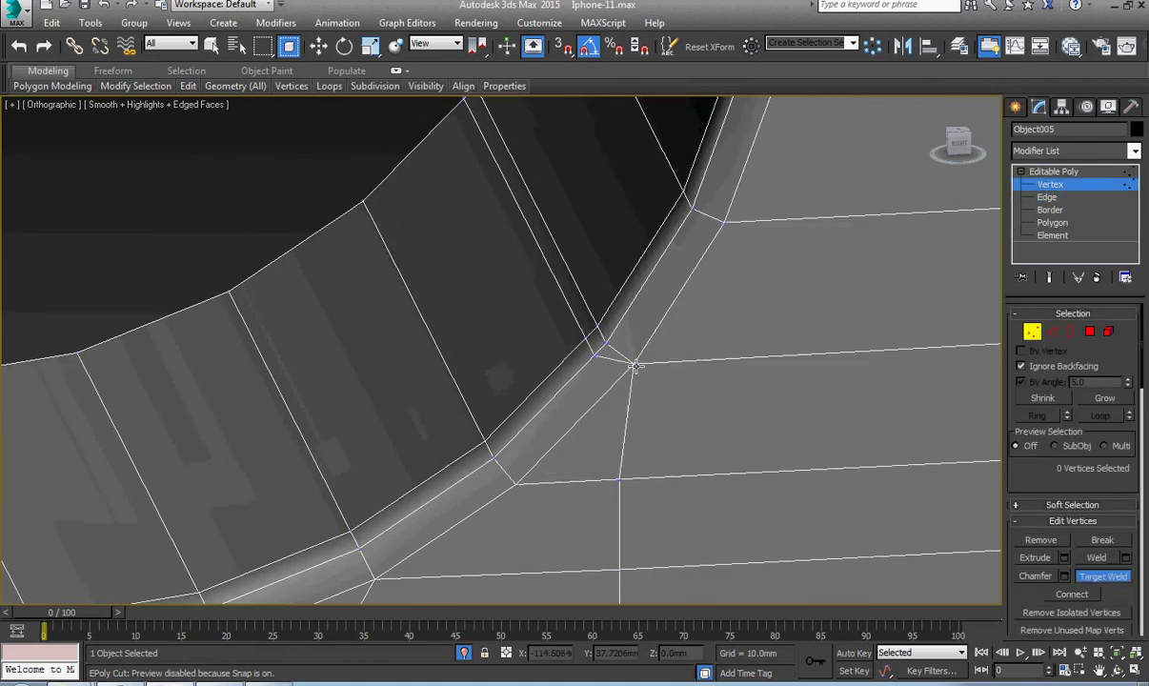
{"action": "key", "text": "2"}
{"action": "key", "text": "ctrl+BackSpace"}
Step: Target-weld the stray rim vertex nearest the centre on the bottom curve's left side and remove the redundant three-edge strip
{"action": "scroll", "coordinate": [612, 362], "scroll_direction": "down", "scroll_amount": 5}
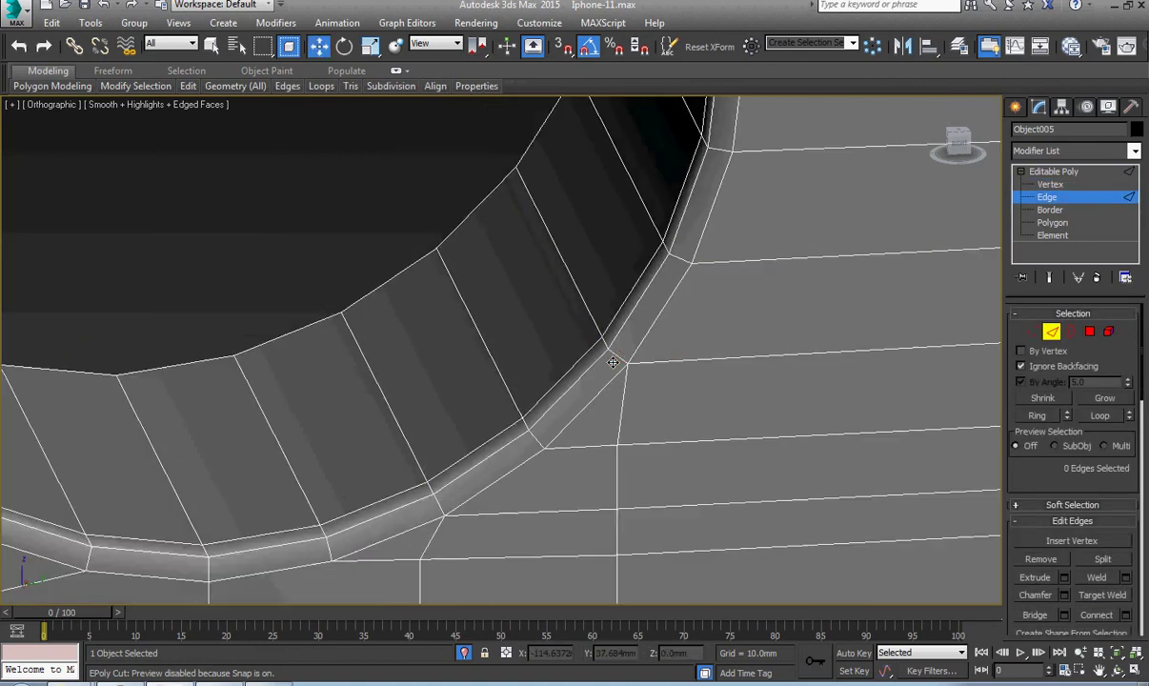
{"action": "left_click", "coordinate": [607, 381]}
{"action": "middle_click_drag", "start_coordinate": [497, 425], "coordinate": [398, 435], "text": "alt"}
{"action": "scroll", "coordinate": [398, 434], "scroll_direction": "up", "scroll_amount": 10}
{"action": "key", "text": "1"}
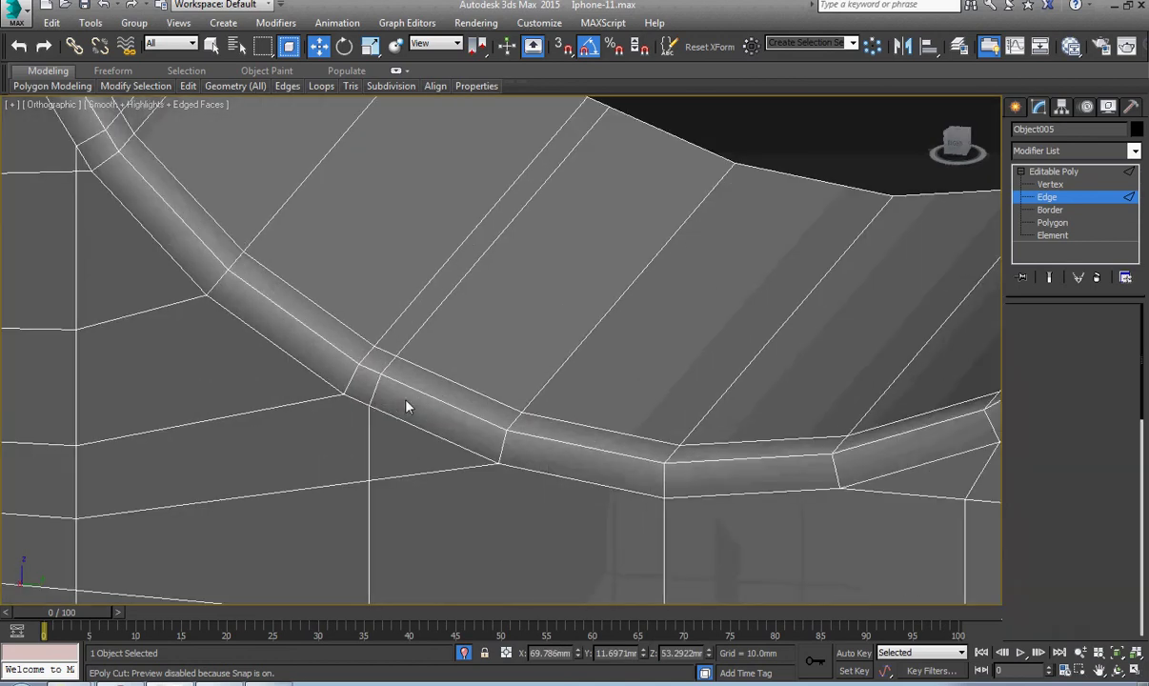
{"action": "right_click", "coordinate": [431, 368]}
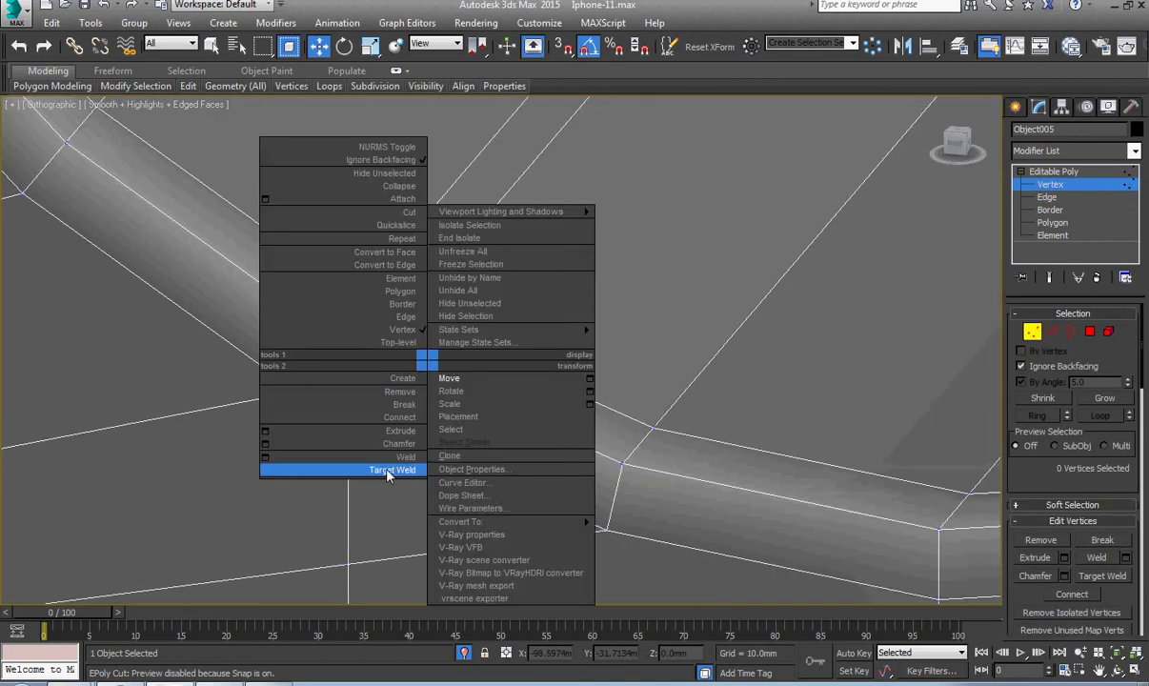
{"action": "left_click", "coordinate": [385, 470]}
{"action": "scroll", "coordinate": [386, 471], "scroll_direction": "down", "scroll_amount": 5}
{"action": "scroll", "coordinate": [385, 476], "scroll_direction": "up", "scroll_amount": 5}
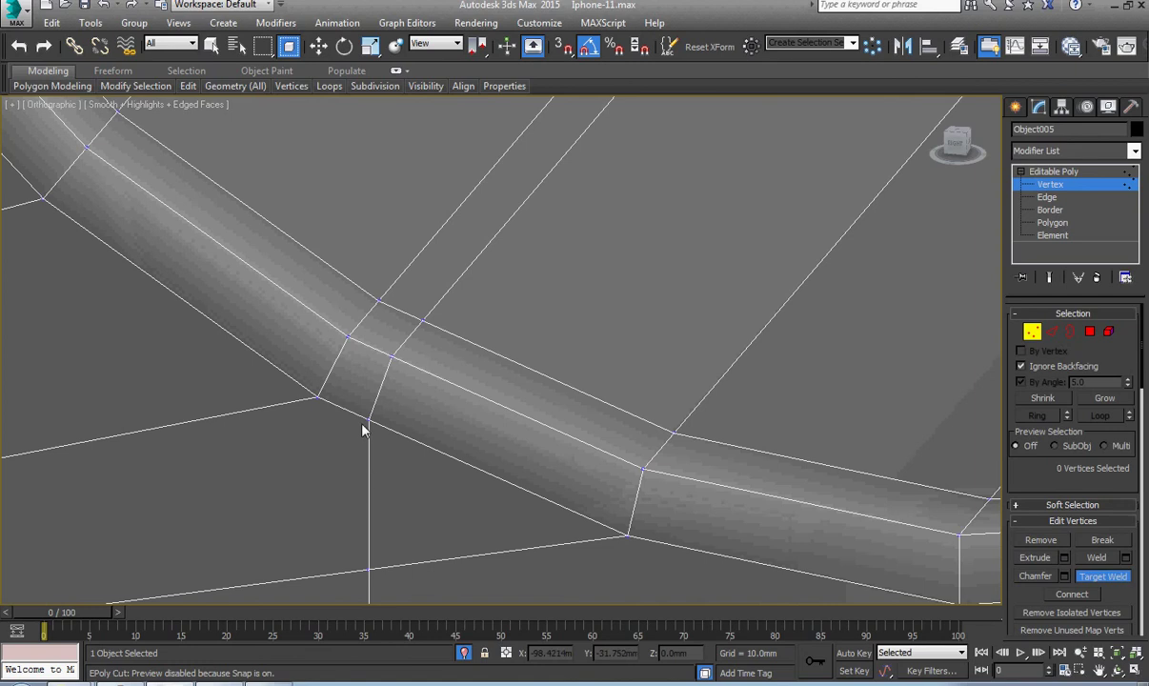
{"action": "left_click", "coordinate": [317, 396]}
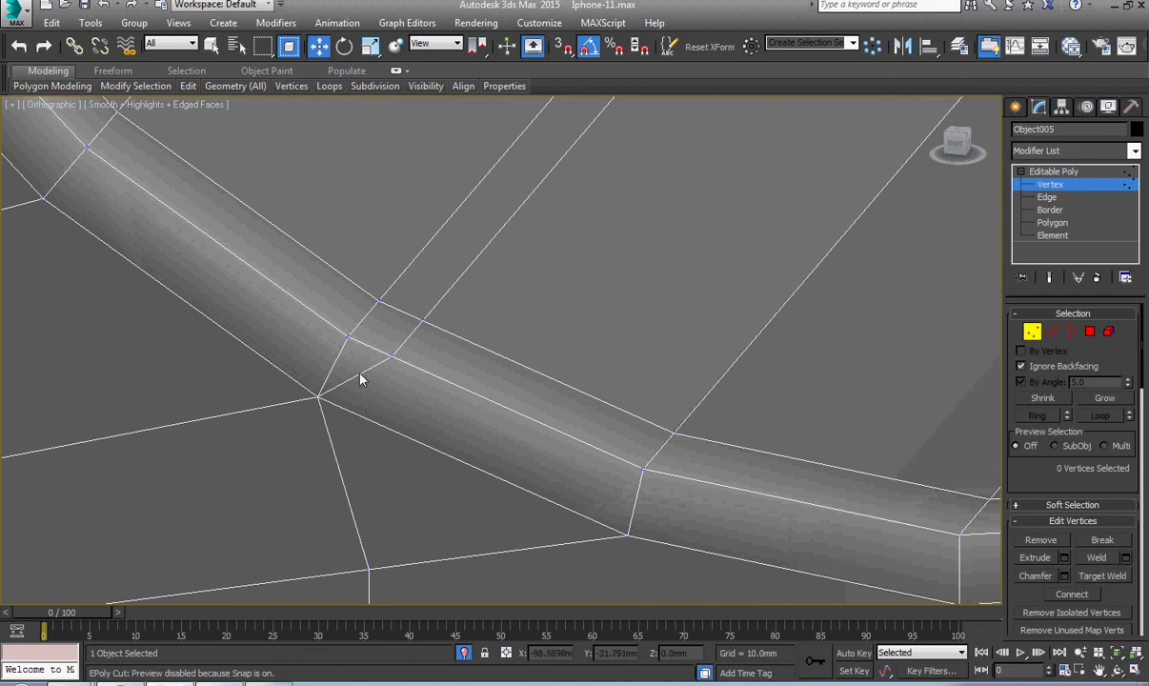
{"action": "key", "text": "2"}
{"action": "double_click", "coordinate": [360, 375]}
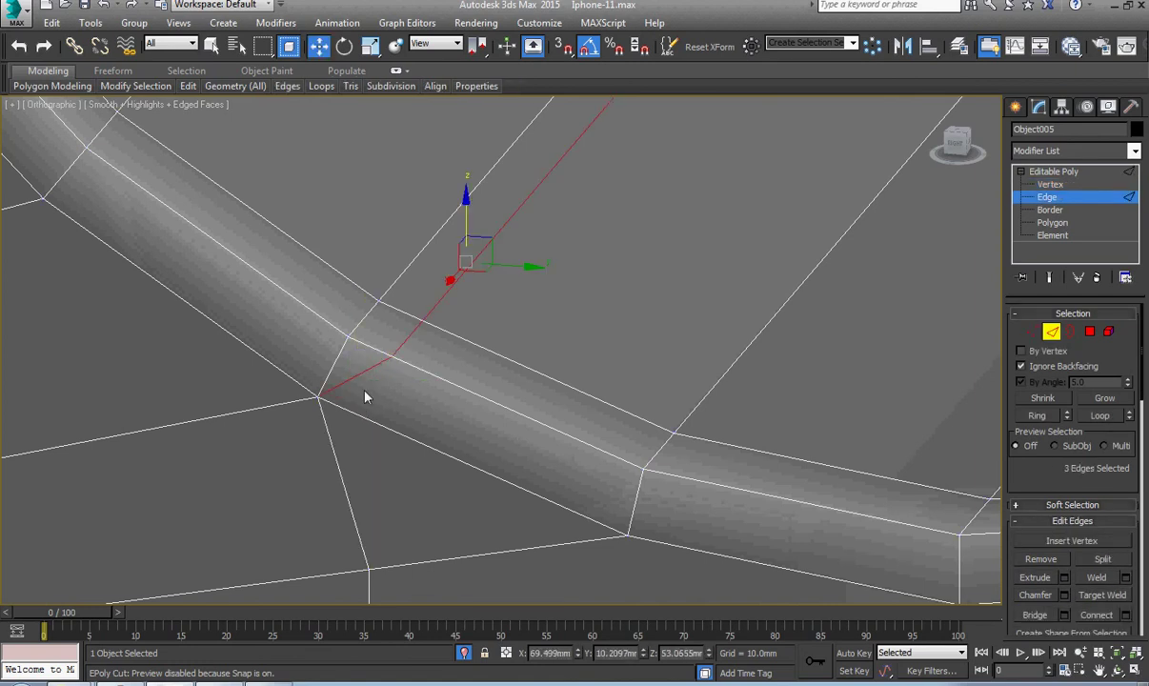
{"action": "key", "text": "ctrl+BackSpace"}
Step: Cut edges below the slot's bottom curve from the left vertex through the central vertical edge to the right vertex, using vertex snapping
{"action": "scroll", "coordinate": [366, 391], "scroll_direction": "down", "scroll_amount": 5}
{"action": "key", "text": "1"}
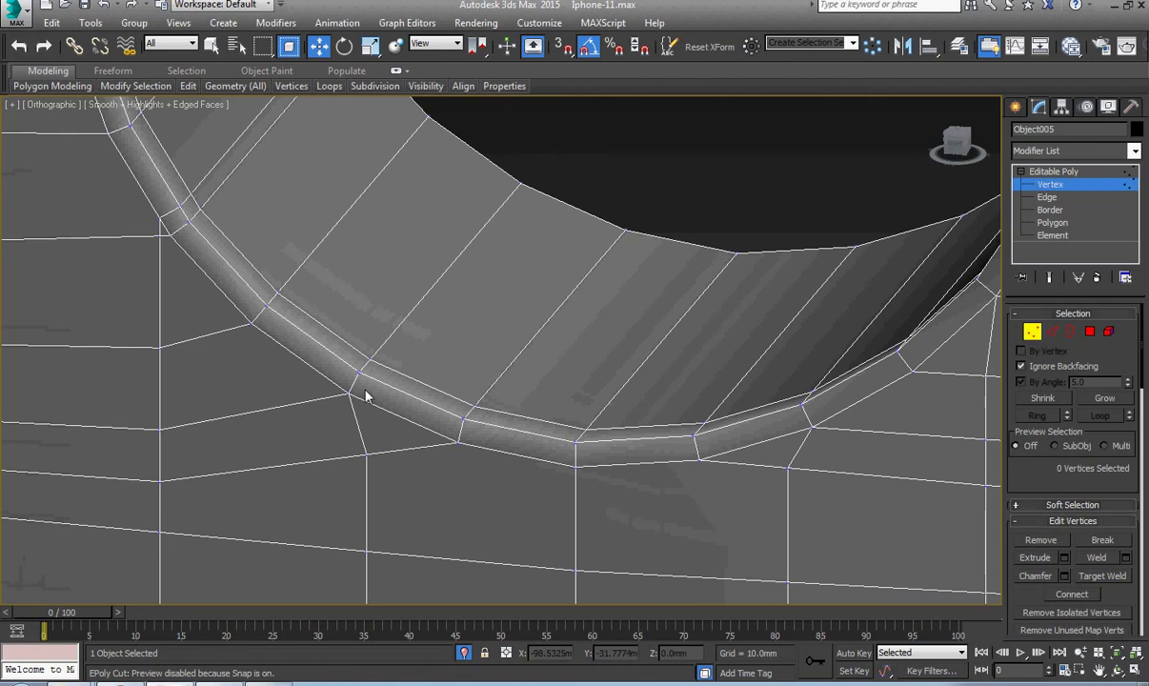
{"action": "scroll", "coordinate": [367, 393], "scroll_direction": "down", "scroll_amount": 2}
{"action": "key", "text": "s"}
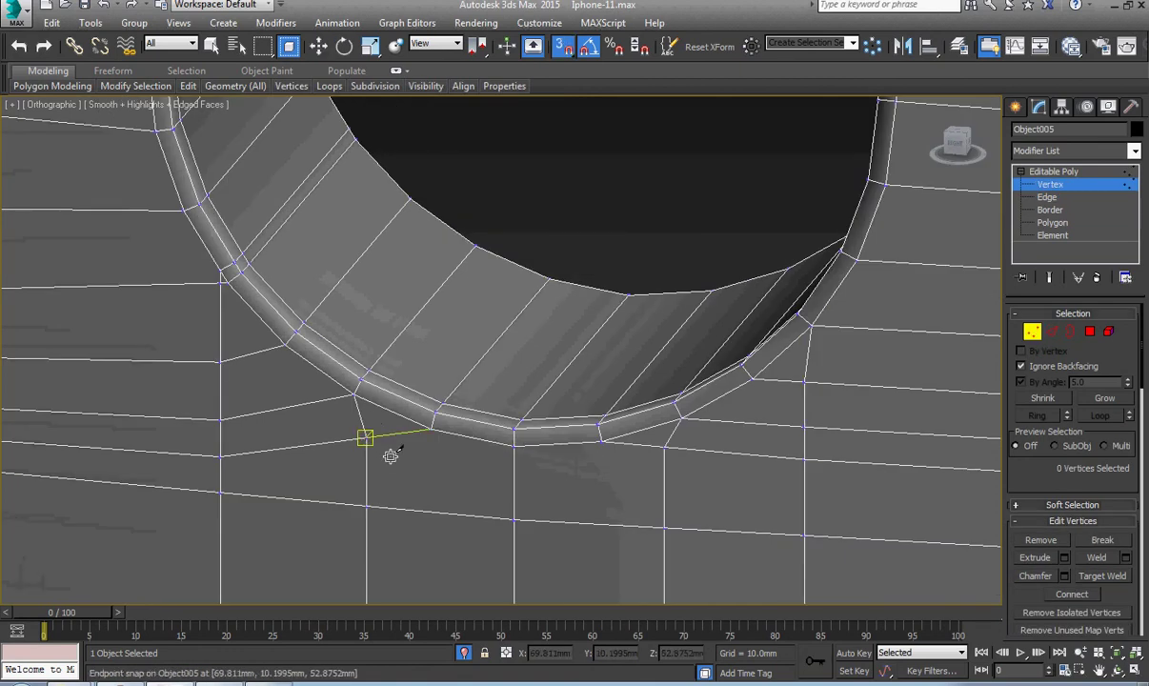
{"action": "left_click", "coordinate": [664, 448]}
{"action": "key", "text": "s"}
{"action": "key", "text": "w"}
Step: Target-weld the stray rim vertex higher on the bottom curve's left side to its neighbour and remove the leftover bevel and inner-wall edges
{"action": "scroll", "coordinate": [522, 522], "scroll_direction": "up", "scroll_amount": 8}
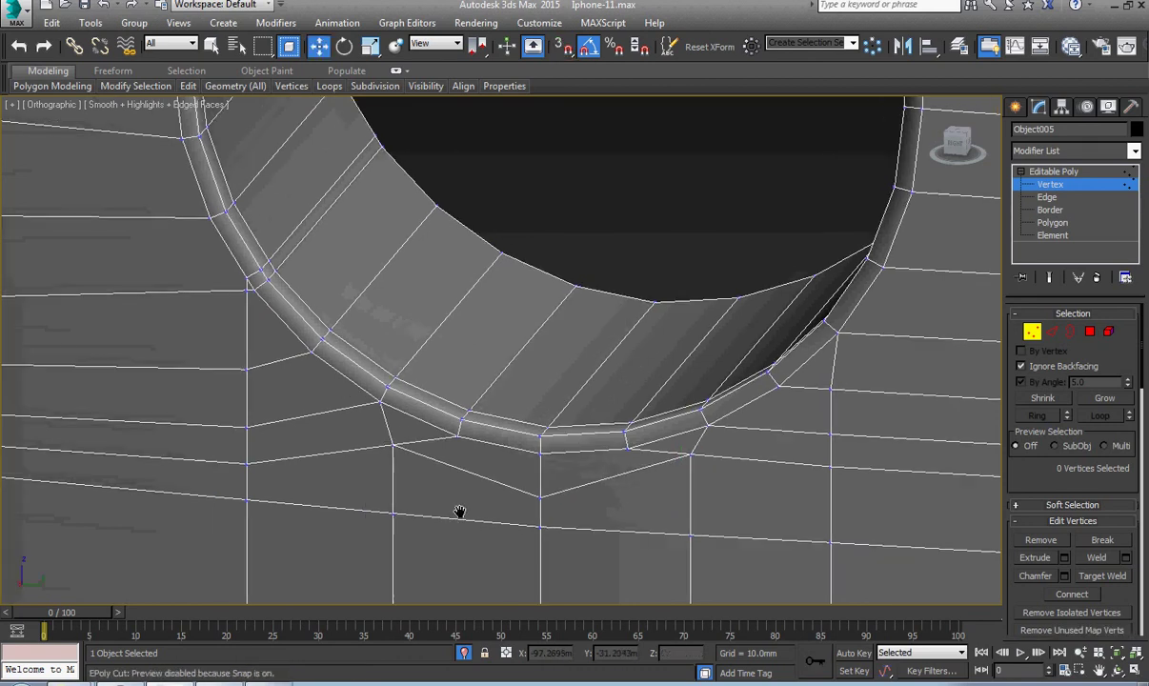
{"action": "right_click", "coordinate": [433, 377]}
{"action": "left_click", "coordinate": [406, 483]}
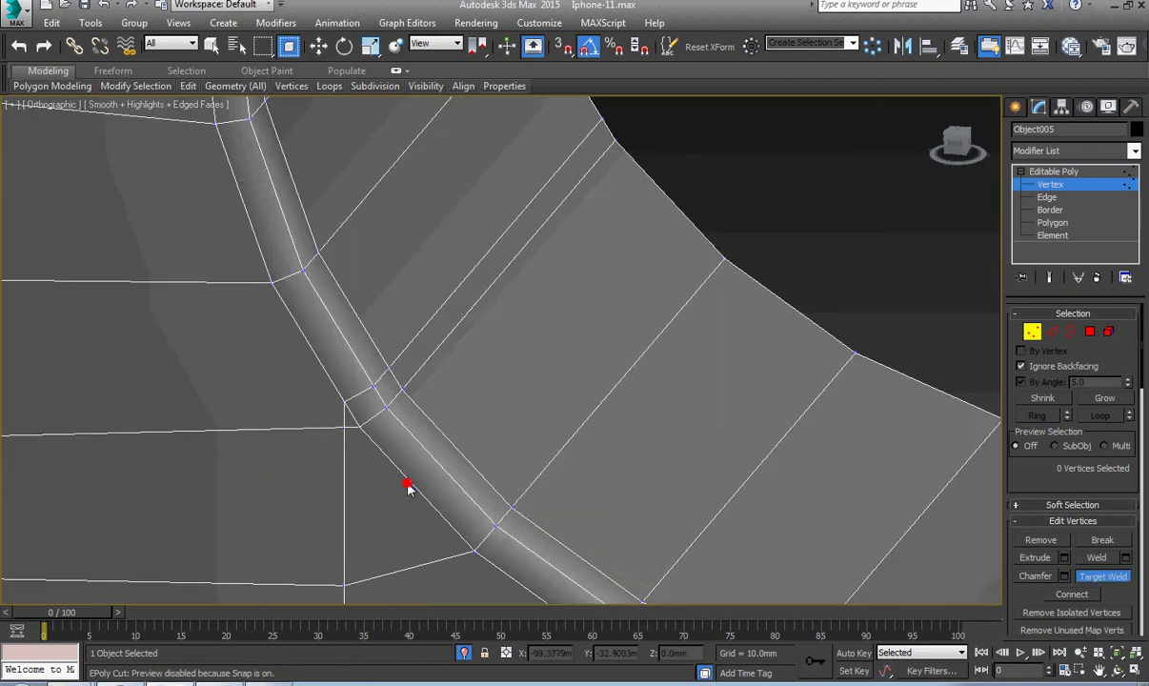
{"action": "left_click", "coordinate": [358, 426]}
{"action": "right_click", "coordinate": [390, 433]}
{"action": "key", "text": "2"}
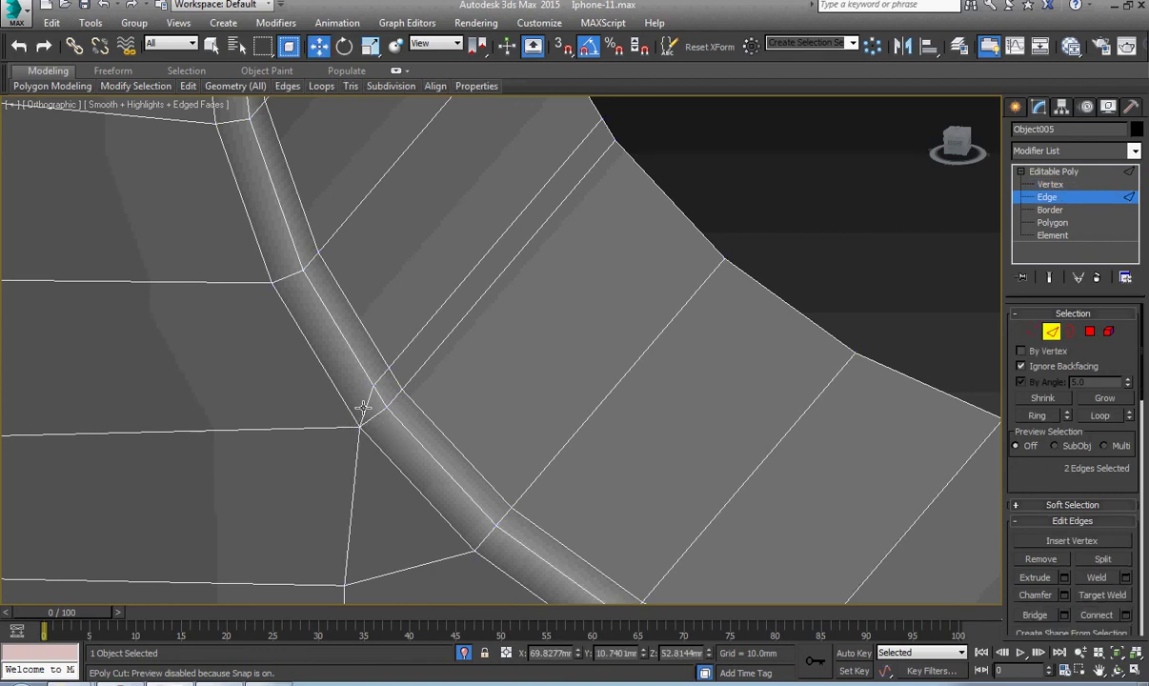
{"action": "double_click", "coordinate": [364, 408]}
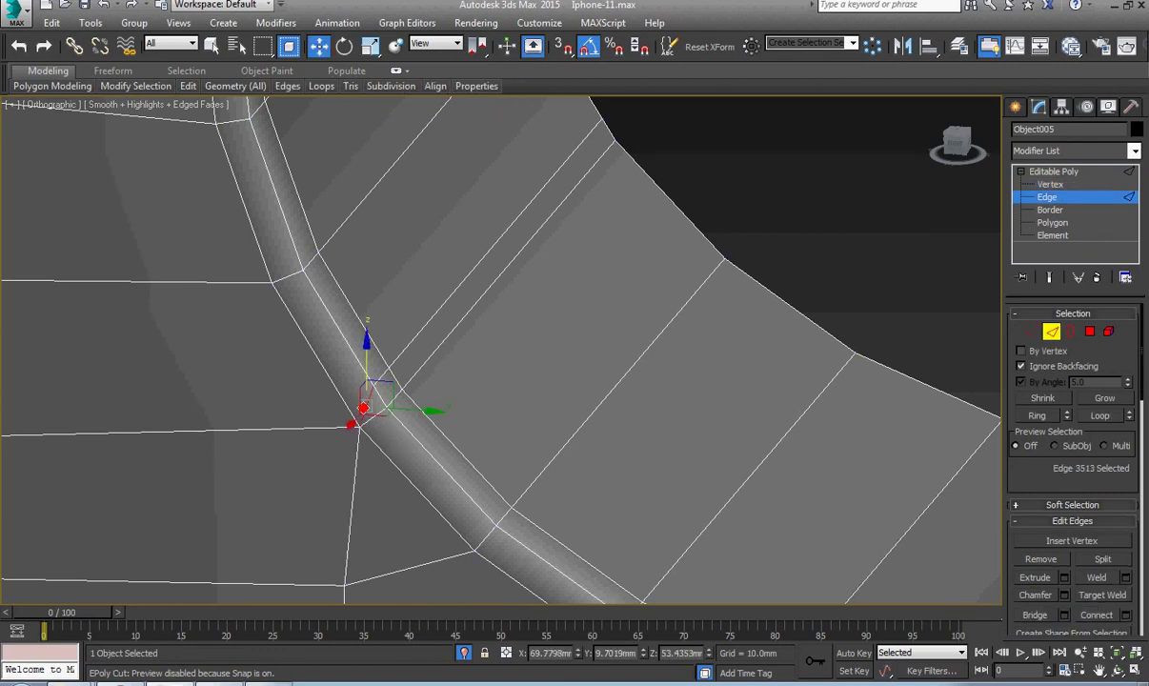
{"action": "left_click", "coordinate": [417, 387]}
{"action": "scroll", "coordinate": [416, 395], "scroll_direction": "down", "scroll_amount": 3}
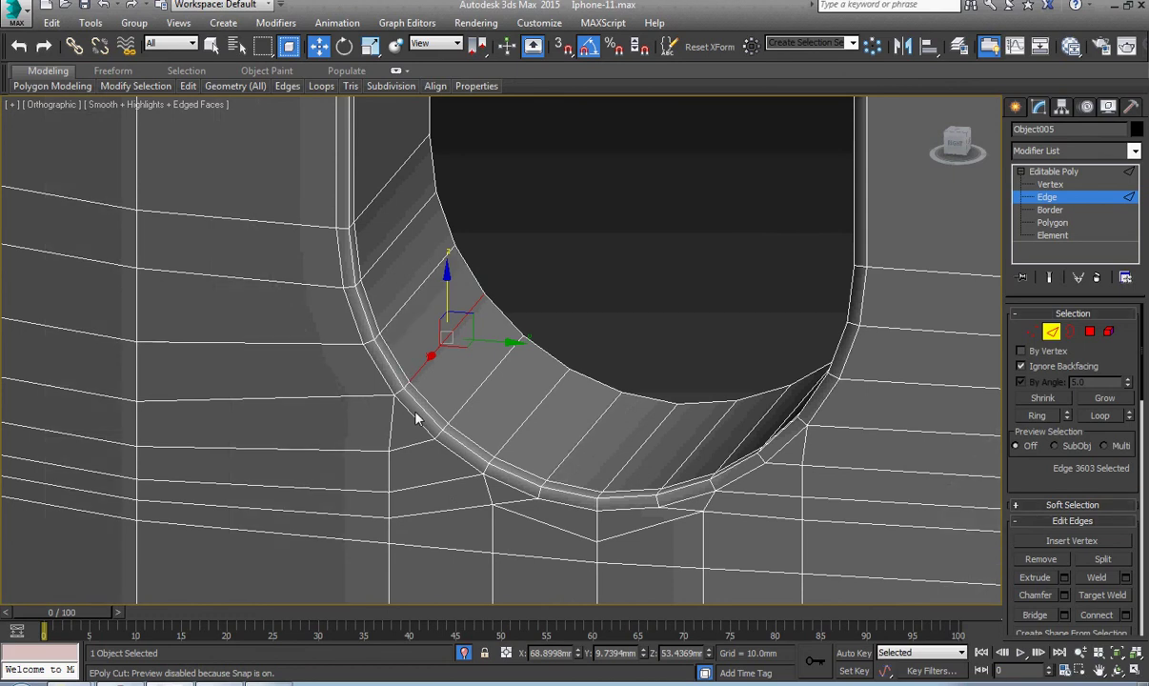
Step: Inspect the mesh around the side slot's upper curve and bevelled rim from several angles
{"action": "middle_click_drag", "start_coordinate": [416, 417], "coordinate": [505, 559], "text": "alt"}
{"action": "scroll", "coordinate": [455, 434], "scroll_direction": "down", "scroll_amount": 5}
{"action": "scroll", "coordinate": [490, 533], "scroll_direction": "down", "scroll_amount": 4}
{"action": "scroll", "coordinate": [515, 381], "scroll_direction": "down", "scroll_amount": 2}
{"action": "middle_click_drag", "start_coordinate": [522, 257], "coordinate": [529, 390]}
{"action": "scroll", "coordinate": [503, 244], "scroll_direction": "up", "scroll_amount": 6}
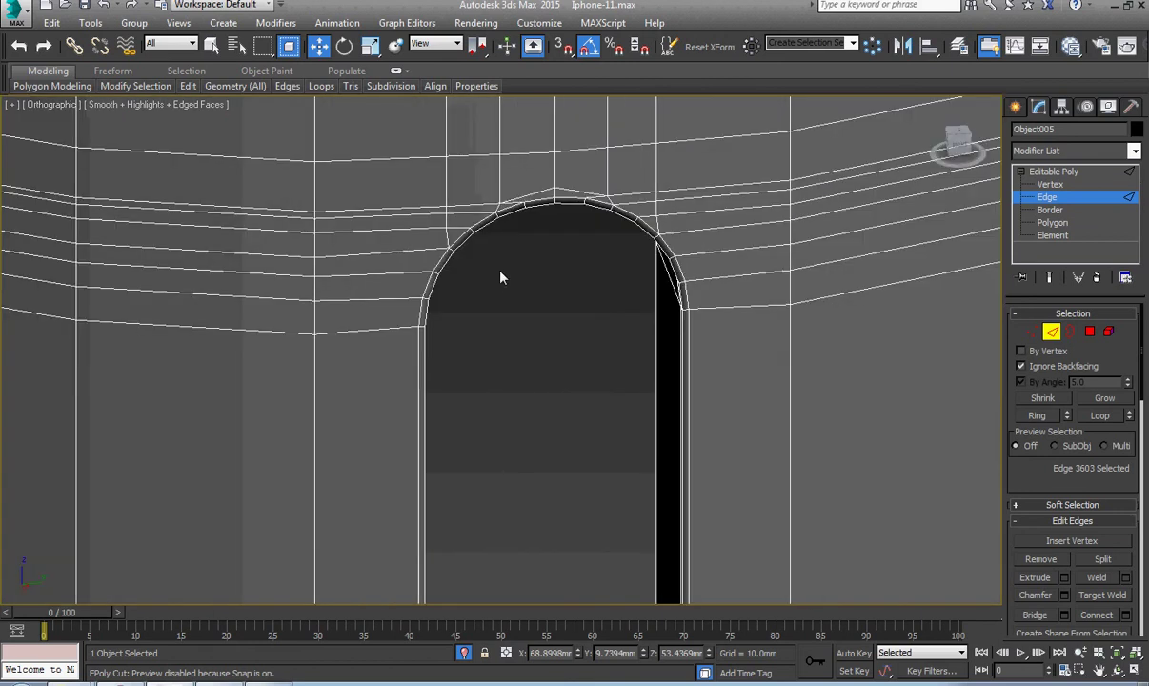
{"action": "scroll", "coordinate": [507, 200], "scroll_direction": "up", "scroll_amount": 3}
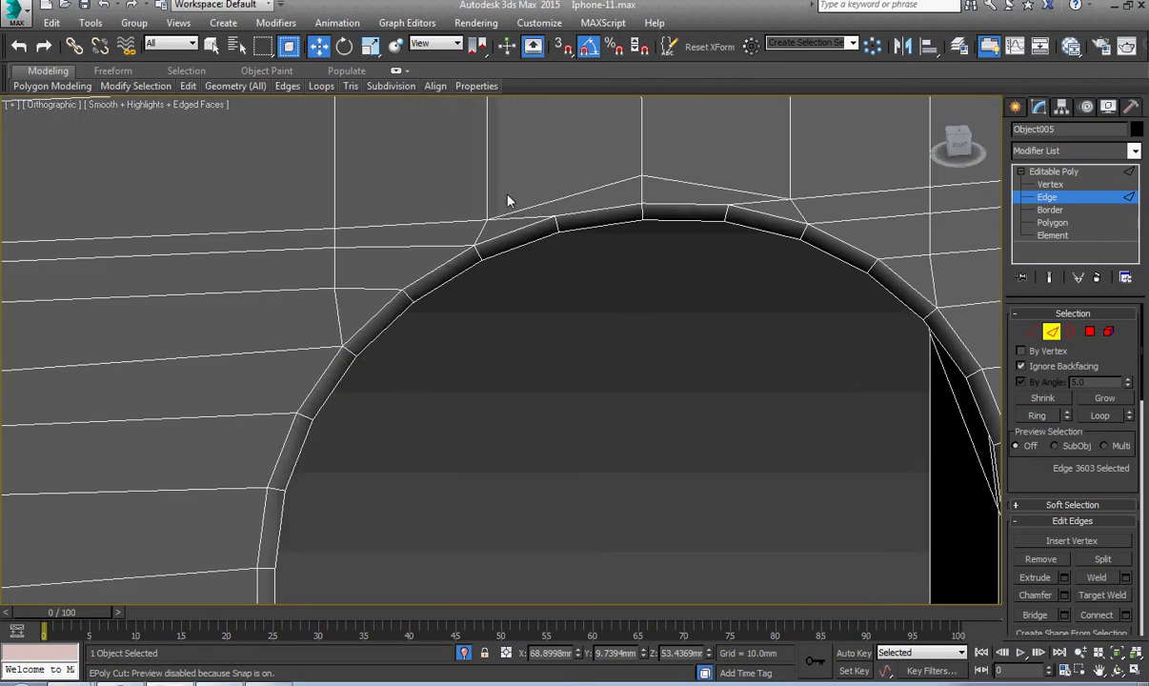
{"action": "scroll", "coordinate": [508, 200], "scroll_direction": "down", "scroll_amount": 6}
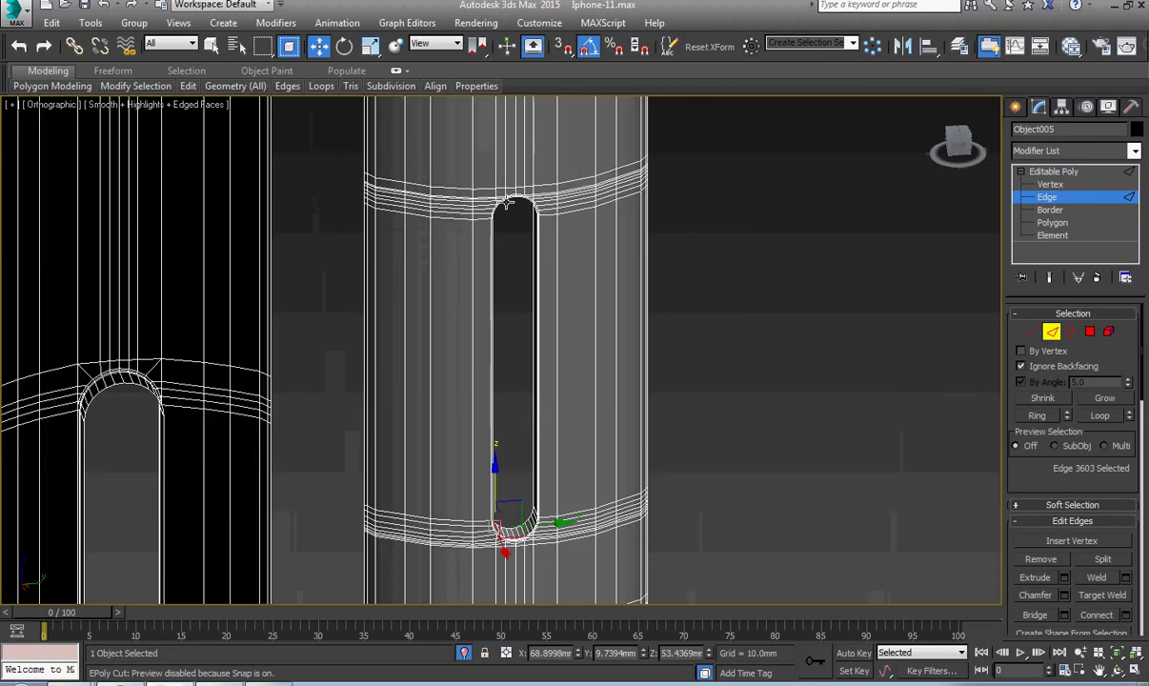
{"action": "middle_click_drag", "start_coordinate": [401, 338], "coordinate": [446, 333], "text": "alt"}
{"action": "middle_click_drag", "start_coordinate": [476, 470], "coordinate": [426, 214]}
{"action": "scroll", "coordinate": [452, 404], "scroll_direction": "up", "scroll_amount": 5}
{"action": "scroll", "coordinate": [537, 224], "scroll_direction": "up", "scroll_amount": 4}
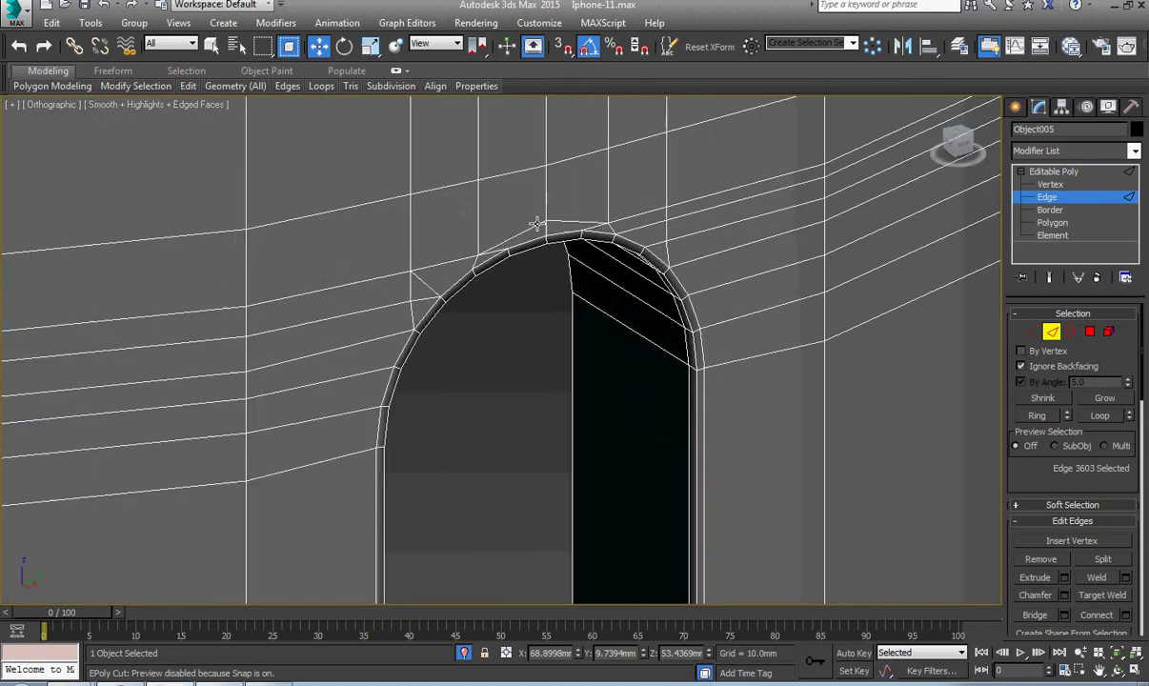
Step: Examine the slot's side loops, its lower curve and the body's lower corner for leftover topology problems
{"action": "left_click", "coordinate": [539, 263]}
{"action": "scroll", "coordinate": [539, 265], "scroll_direction": "down", "scroll_amount": 5}
{"action": "middle_click_drag", "start_coordinate": [528, 347], "coordinate": [503, 300], "text": "alt"}
{"action": "double_click", "coordinate": [421, 314]}
{"action": "scroll", "coordinate": [438, 315], "scroll_direction": "down", "scroll_amount": 2}
{"action": "scroll", "coordinate": [503, 300], "scroll_direction": "down", "scroll_amount": 7}
{"action": "middle_click_drag", "start_coordinate": [519, 450], "coordinate": [499, 195]}
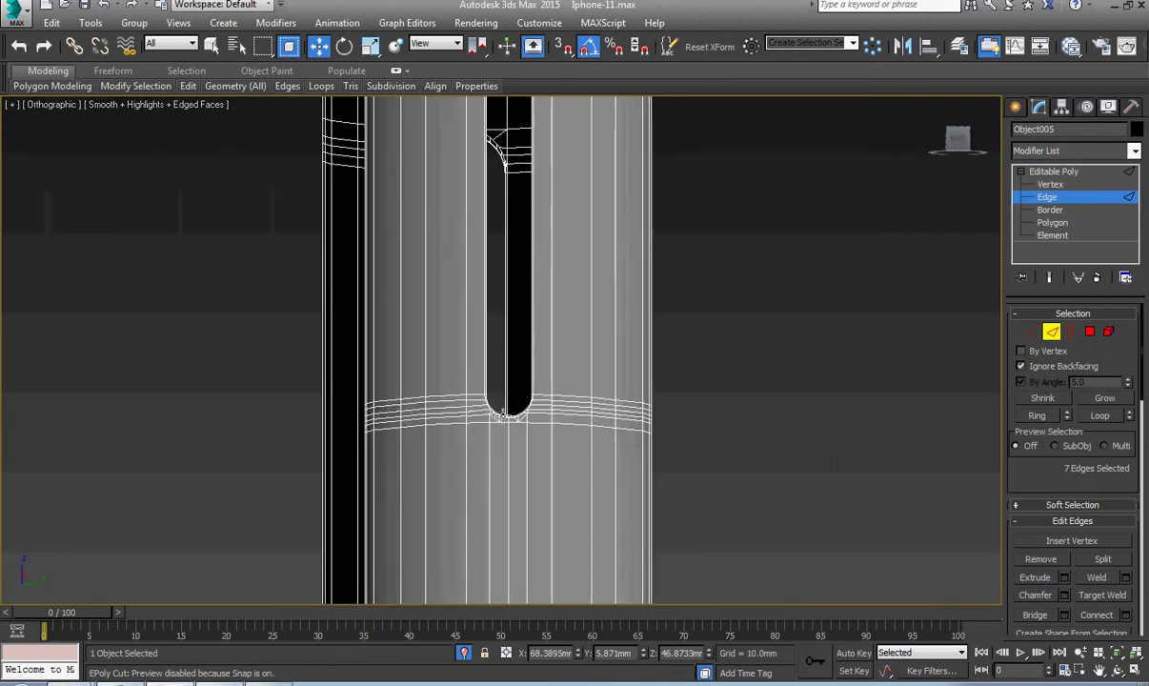
{"action": "scroll", "coordinate": [503, 415], "scroll_direction": "up", "scroll_amount": 7}
{"action": "left_click", "coordinate": [519, 411]}
{"action": "scroll", "coordinate": [515, 412], "scroll_direction": "down", "scroll_amount": 2}
{"action": "middle_click_drag", "start_coordinate": [515, 412], "coordinate": [526, 446], "text": "alt"}
{"action": "scroll", "coordinate": [523, 404], "scroll_direction": "up", "scroll_amount": 1}
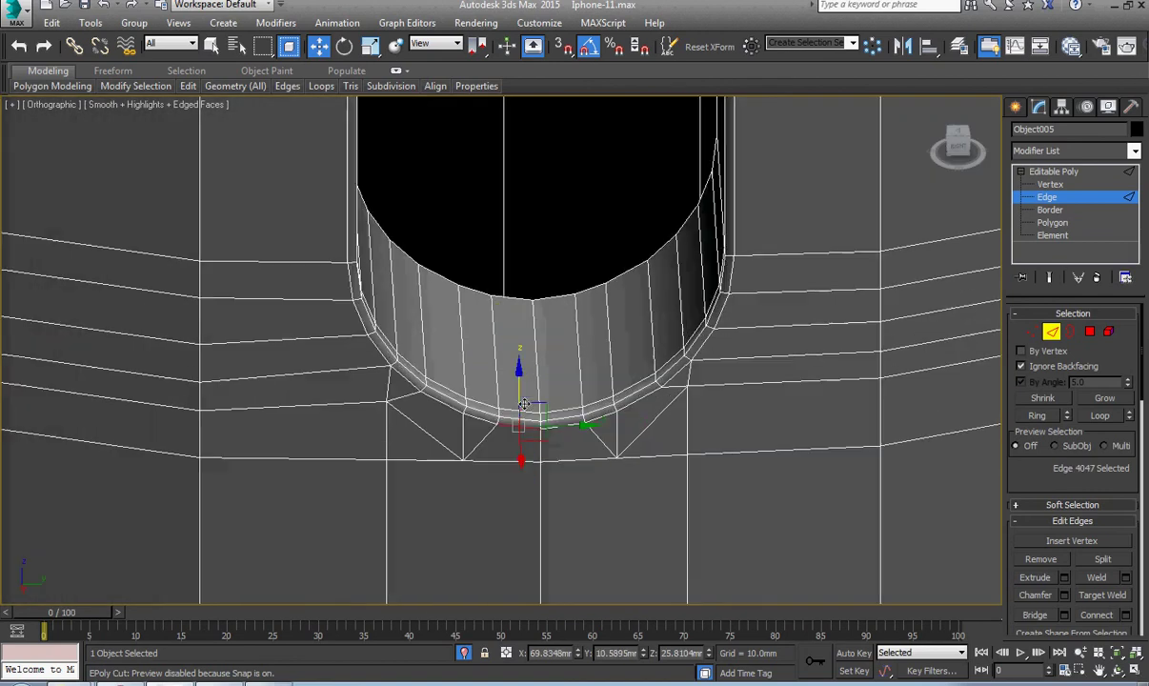
{"action": "scroll", "coordinate": [426, 379], "scroll_direction": "down", "scroll_amount": 8}
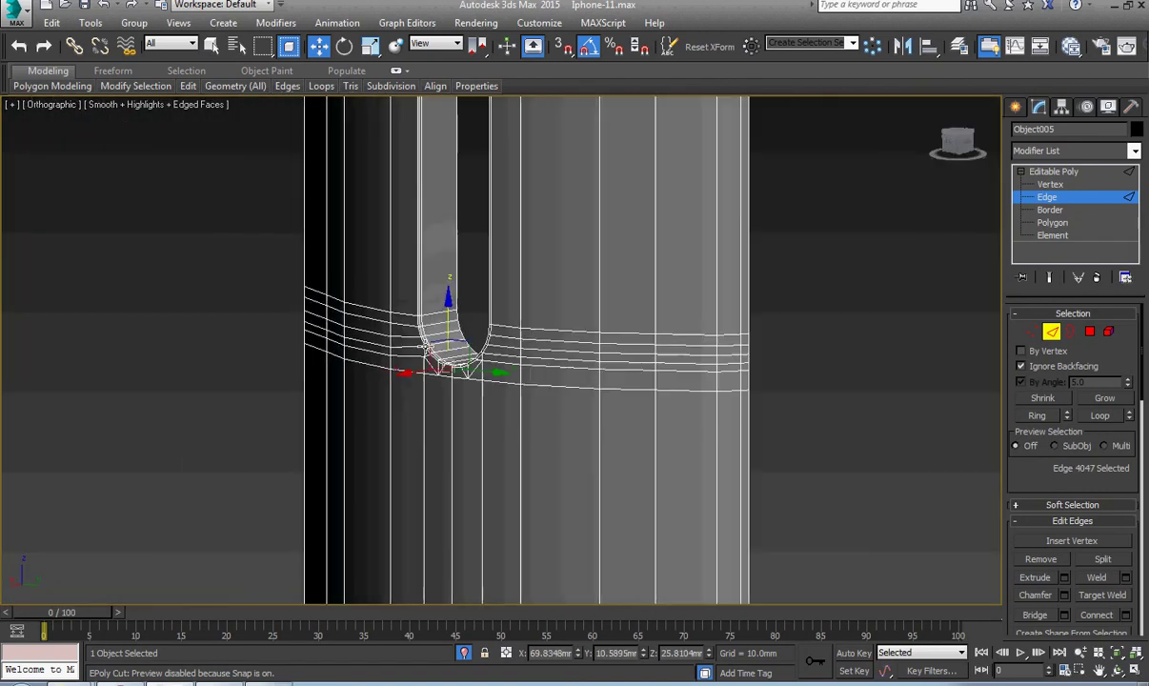
{"action": "middle_click_drag", "start_coordinate": [411, 424], "coordinate": [541, 426], "text": "alt"}
{"action": "middle_click_drag", "start_coordinate": [484, 494], "coordinate": [533, 295]}
{"action": "scroll", "coordinate": [469, 410], "scroll_direction": "up", "scroll_amount": 8}
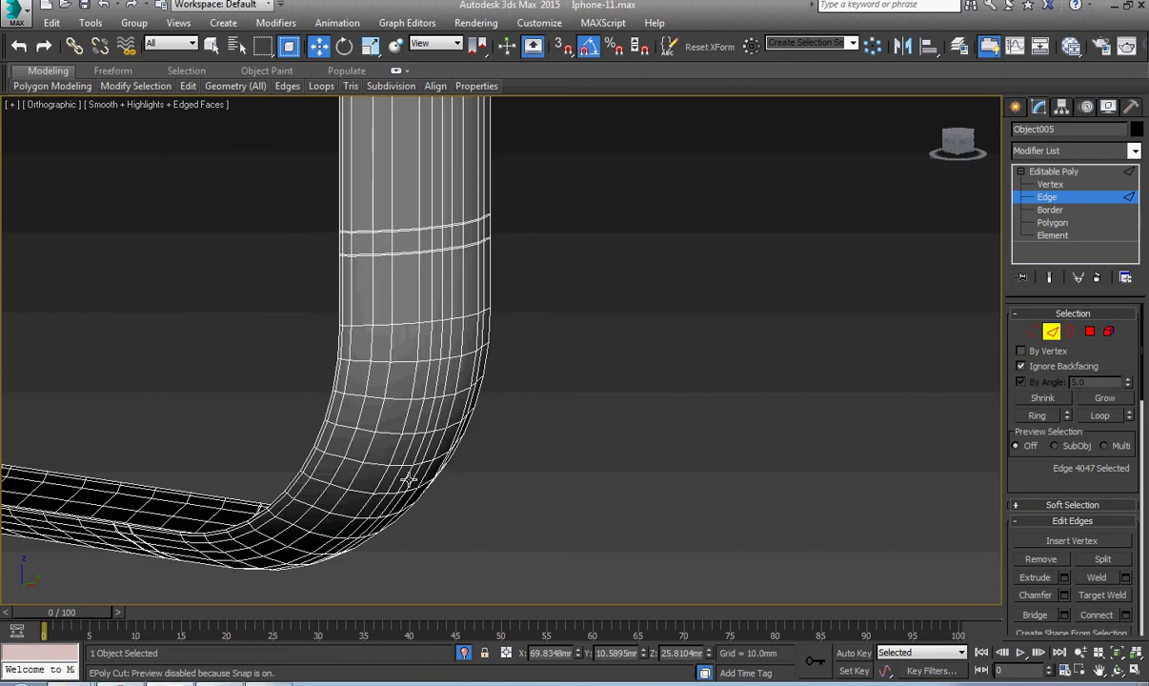
{"action": "scroll", "coordinate": [390, 252], "scroll_direction": "up", "scroll_amount": 4}
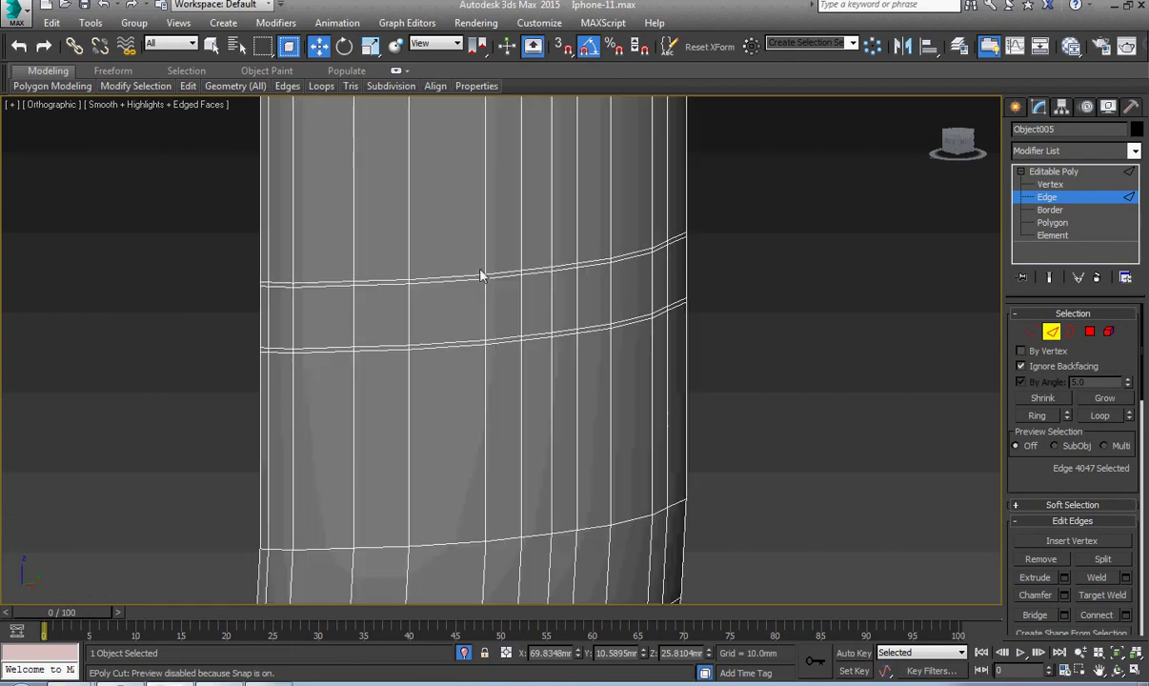
Step: Select the outer rim edge loop of the small round hole beside the port on the body's bottom face and show it from the front
{"action": "left_click", "coordinate": [869, 269]}
{"action": "key", "text": "z"}
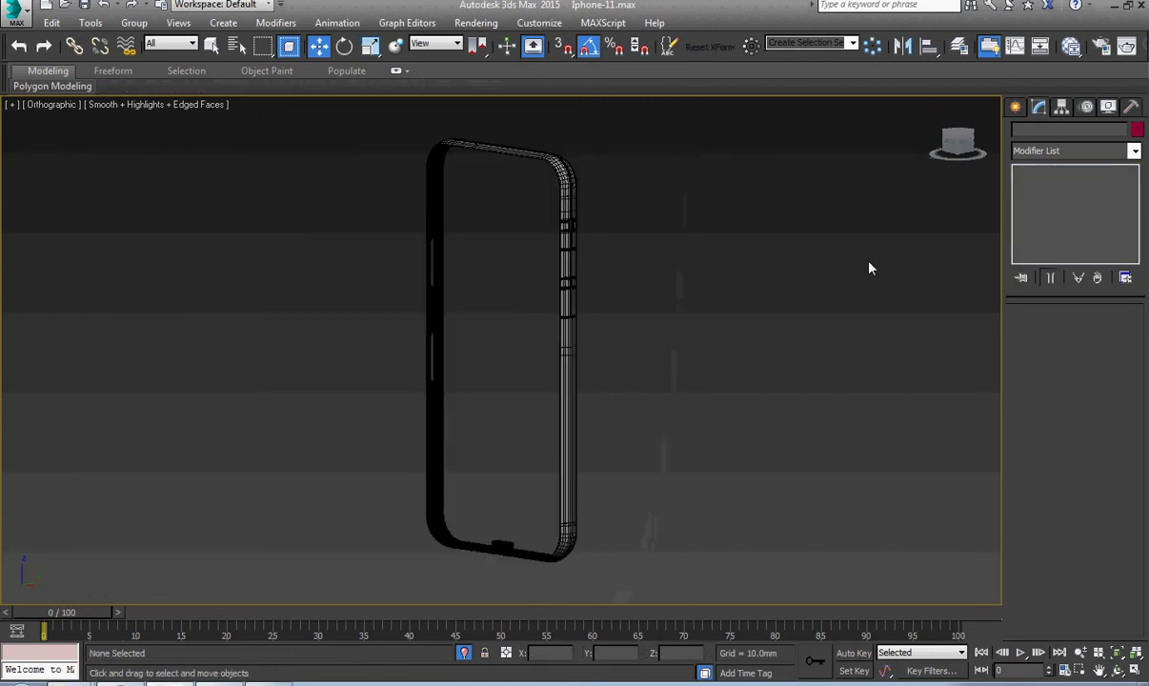
{"action": "key", "text": "b"}
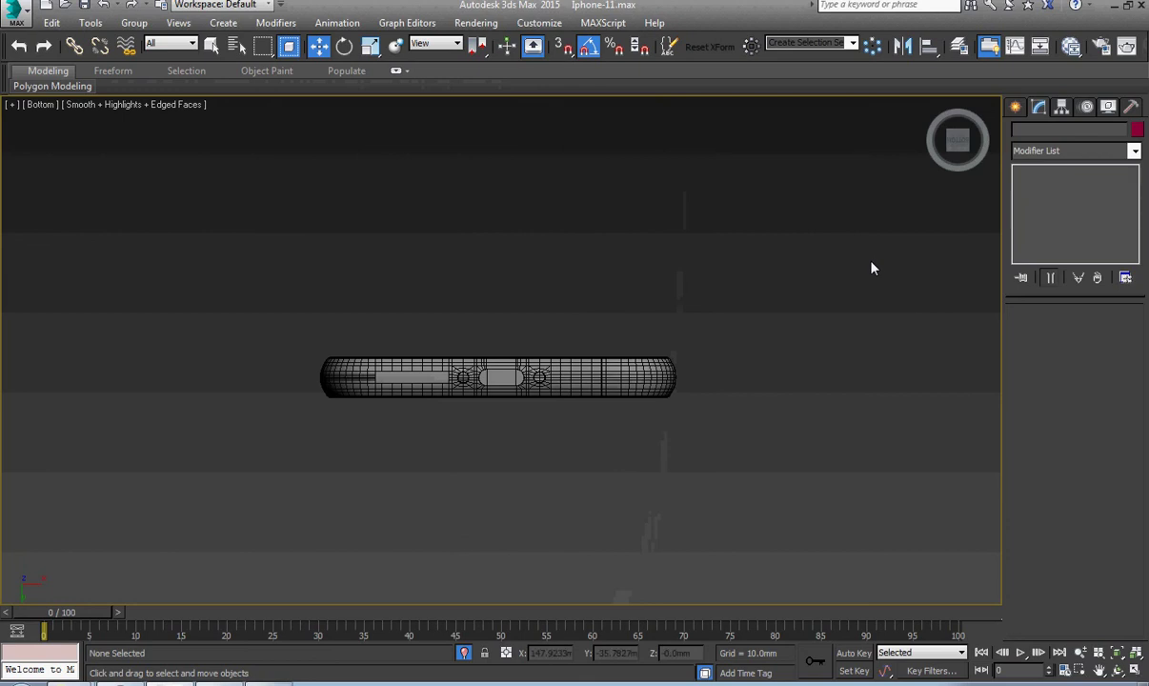
{"action": "scroll", "coordinate": [481, 381], "scroll_direction": "up", "scroll_amount": 10}
{"action": "scroll", "coordinate": [452, 330], "scroll_direction": "up", "scroll_amount": 2}
{"action": "left_click", "coordinate": [452, 330]}
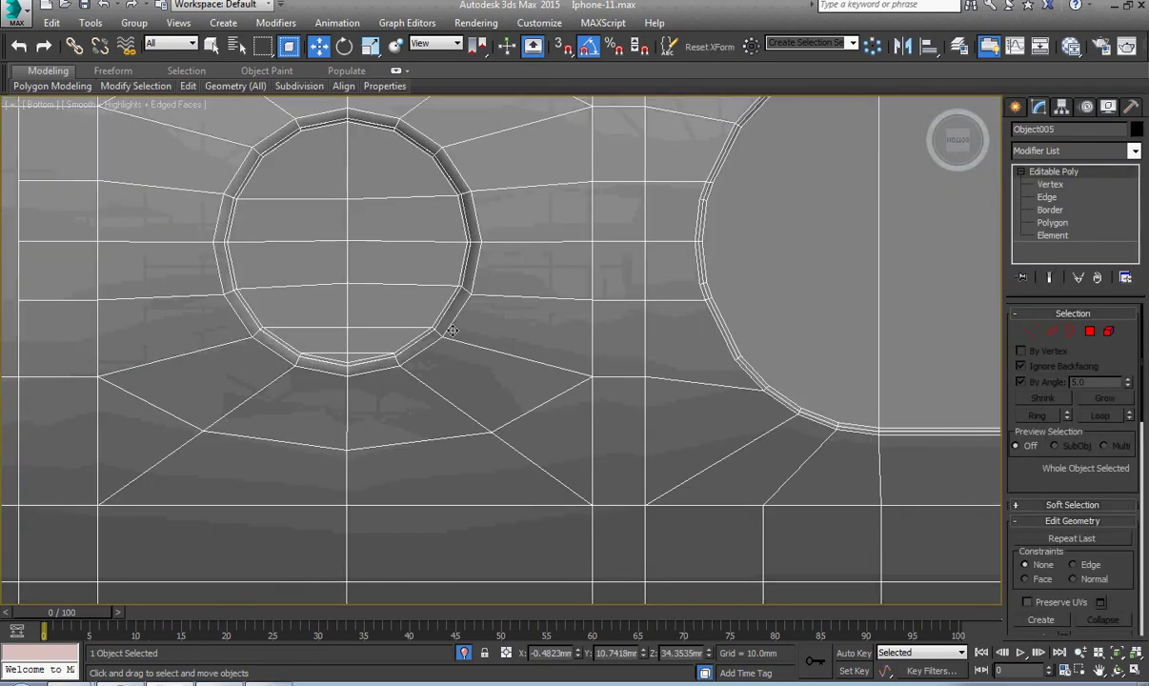
{"action": "key", "text": "2"}
{"action": "double_click", "coordinate": [433, 344]}
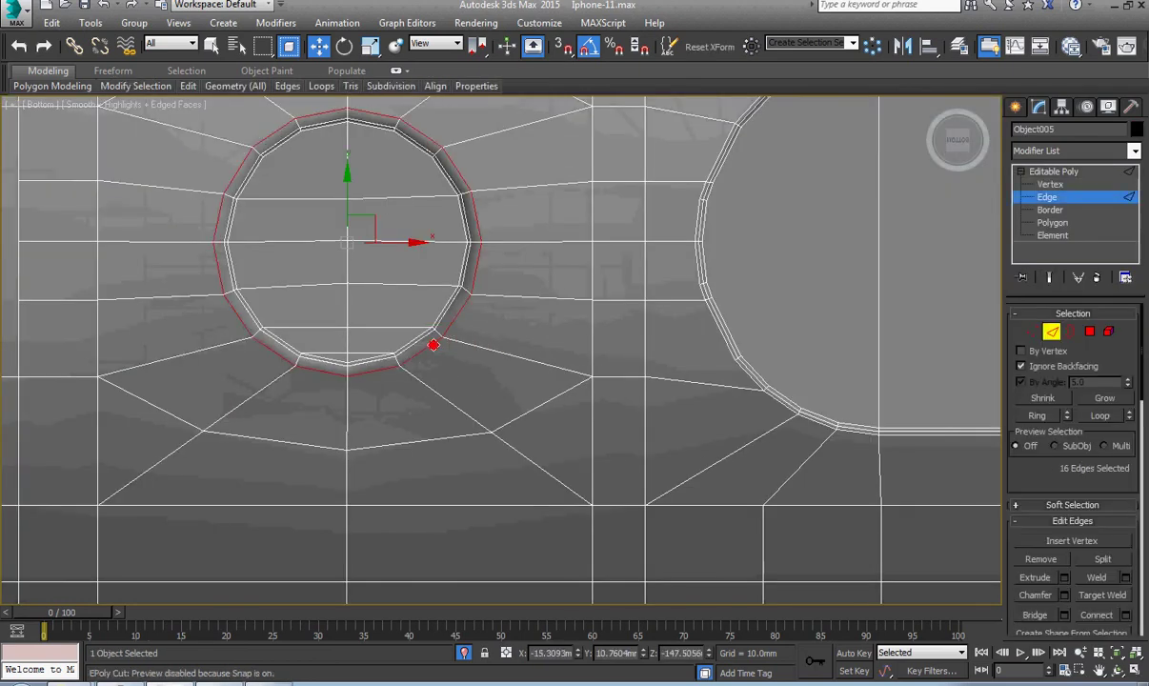
{"action": "scroll", "coordinate": [433, 344], "scroll_direction": "down", "scroll_amount": 5}
{"action": "middle_click_drag", "start_coordinate": [434, 344], "coordinate": [403, 353], "text": "alt"}
{"action": "scroll", "coordinate": [412, 219], "scroll_direction": "up", "scroll_amount": 5}
{"action": "key", "text": "f"}
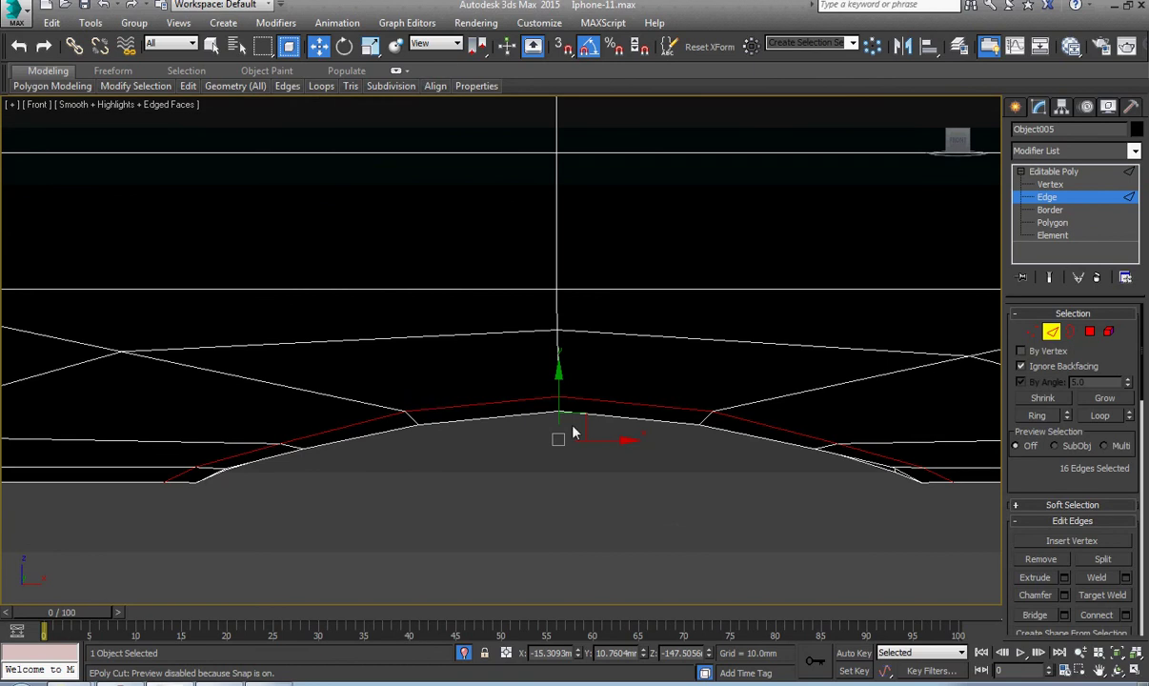
{"action": "middle_click_drag", "start_coordinate": [913, 479], "coordinate": [644, 497]}
{"action": "scroll", "coordinate": [640, 494], "scroll_direction": "up", "scroll_amount": 7}
{"action": "key", "text": "1"}
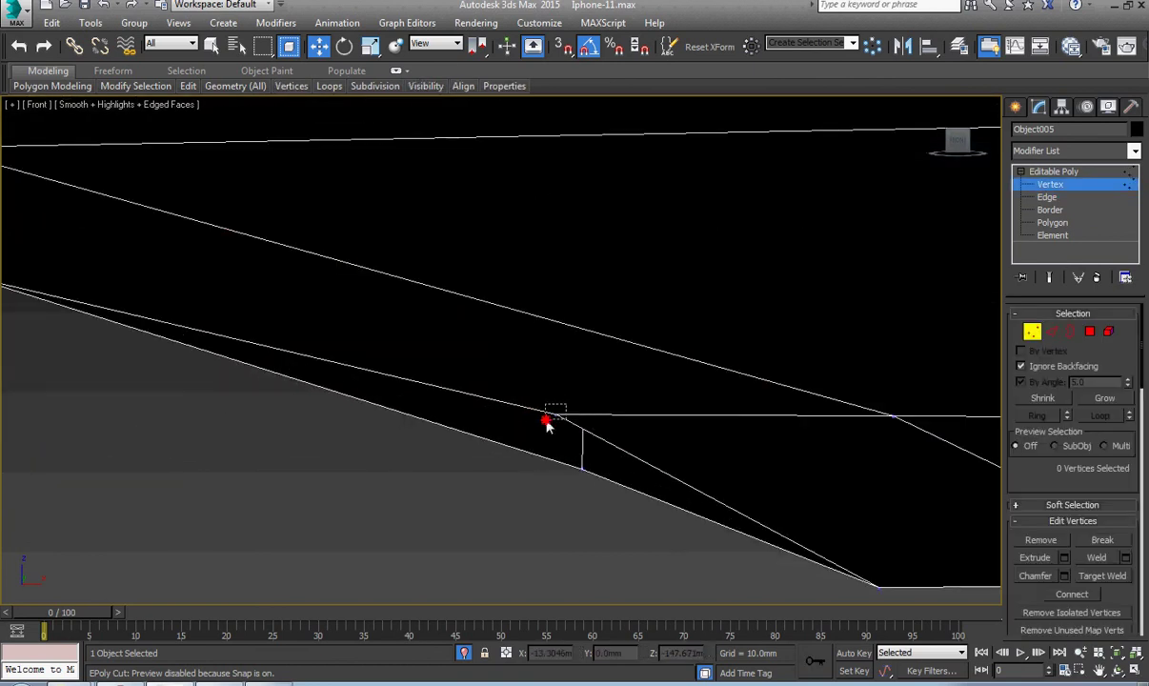
{"action": "left_click_drag", "start_coordinate": [566, 404], "coordinate": [546, 419]}
{"action": "scroll", "coordinate": [528, 477], "scroll_direction": "down", "scroll_amount": 6}
{"action": "middle_click_drag", "start_coordinate": [525, 490], "coordinate": [606, 455], "text": "alt"}
{"action": "scroll", "coordinate": [573, 443], "scroll_direction": "up", "scroll_amount": 2}
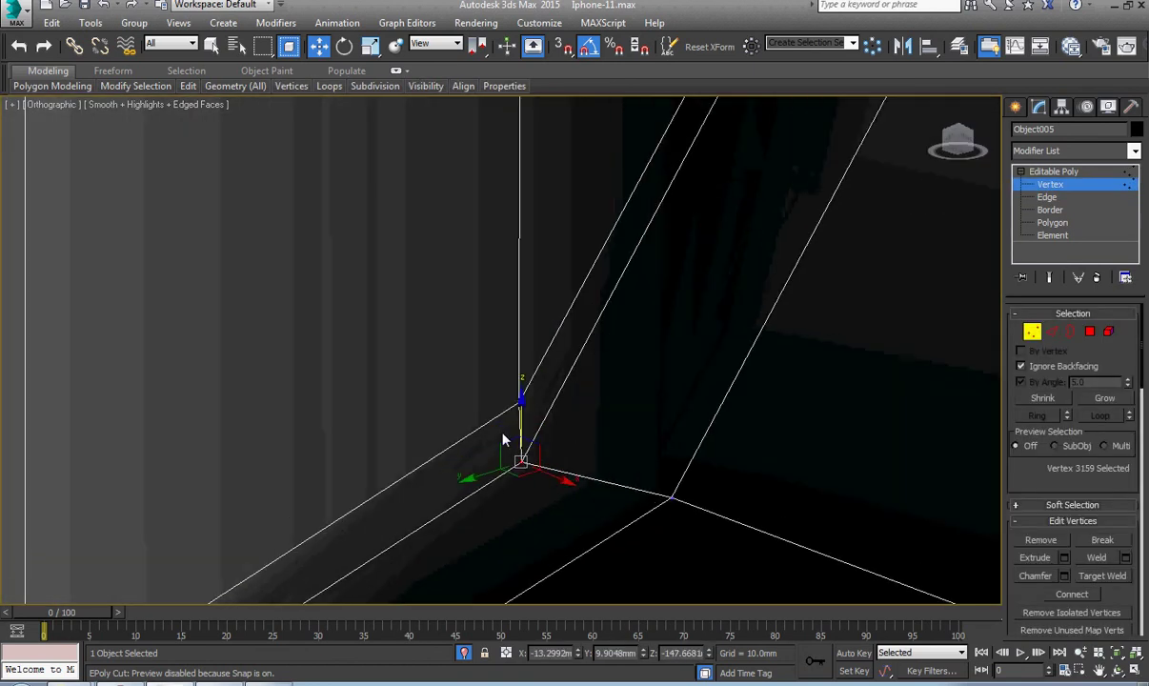
{"action": "left_click_drag", "start_coordinate": [544, 473], "coordinate": [545, 475]}
{"action": "key", "text": "f"}
{"action": "scroll", "coordinate": [567, 460], "scroll_direction": "down", "scroll_amount": 1}
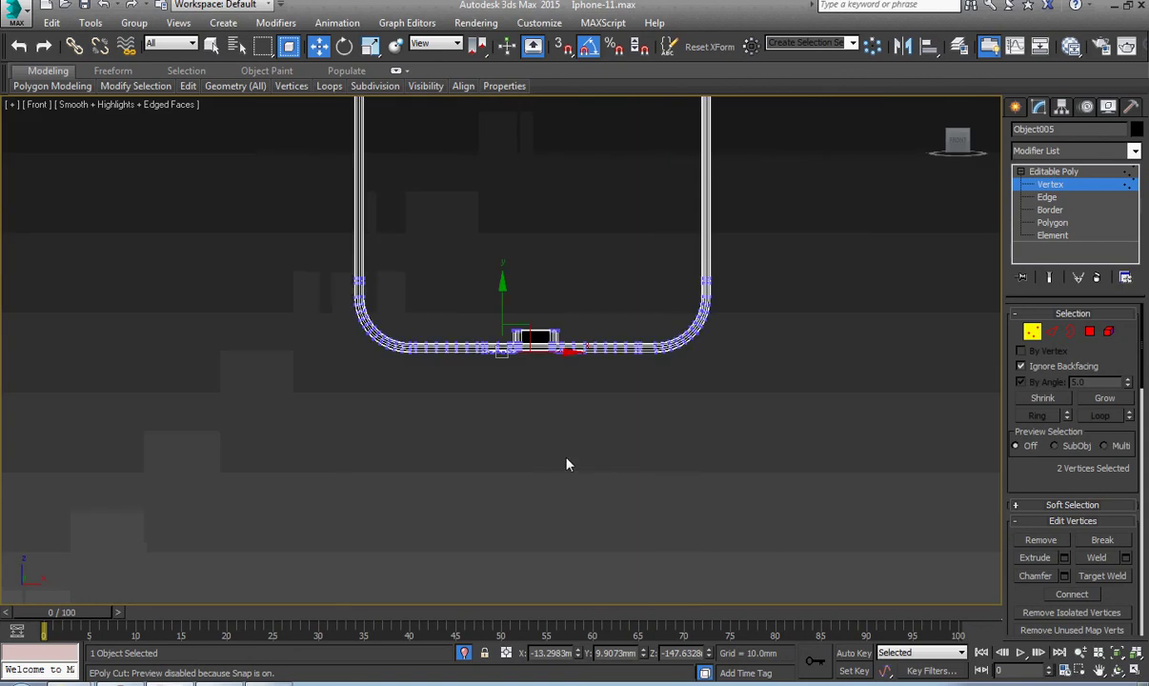
{"action": "scroll", "coordinate": [490, 360], "scroll_direction": "up", "scroll_amount": 3}
{"action": "scroll", "coordinate": [501, 343], "scroll_direction": "up", "scroll_amount": 11}
{"action": "scroll", "coordinate": [606, 464], "scroll_direction": "up", "scroll_amount": 3}
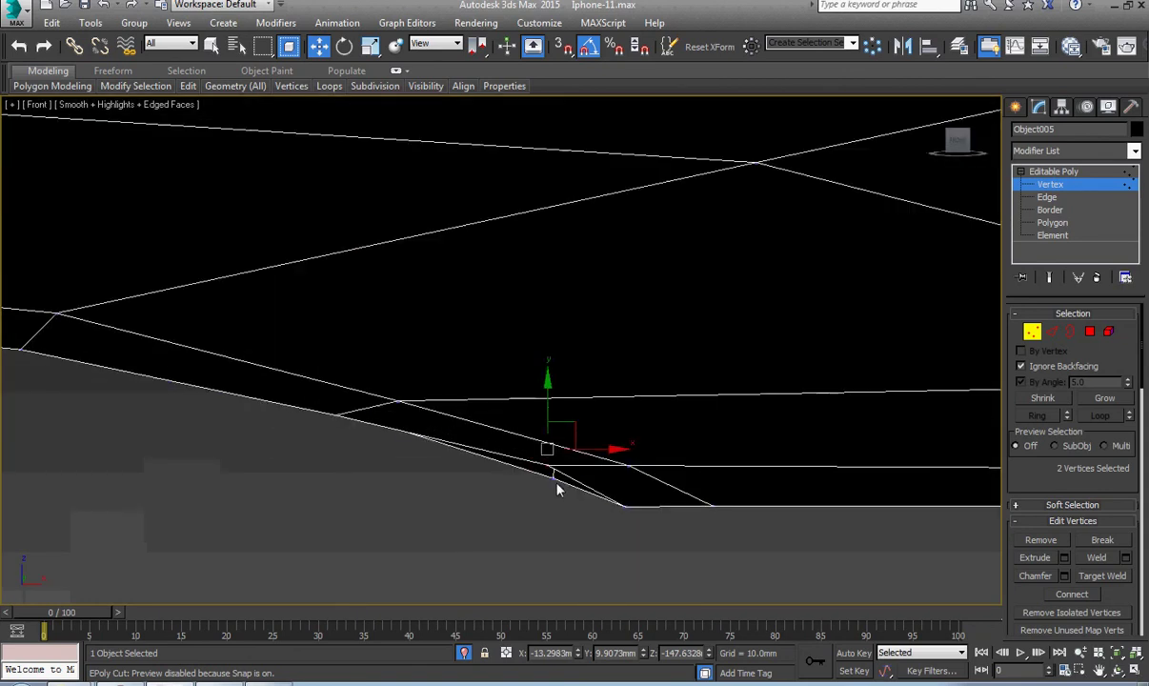
{"action": "scroll", "coordinate": [519, 465], "scroll_direction": "up", "scroll_amount": 3}
{"action": "left_click", "coordinate": [202, 184]}
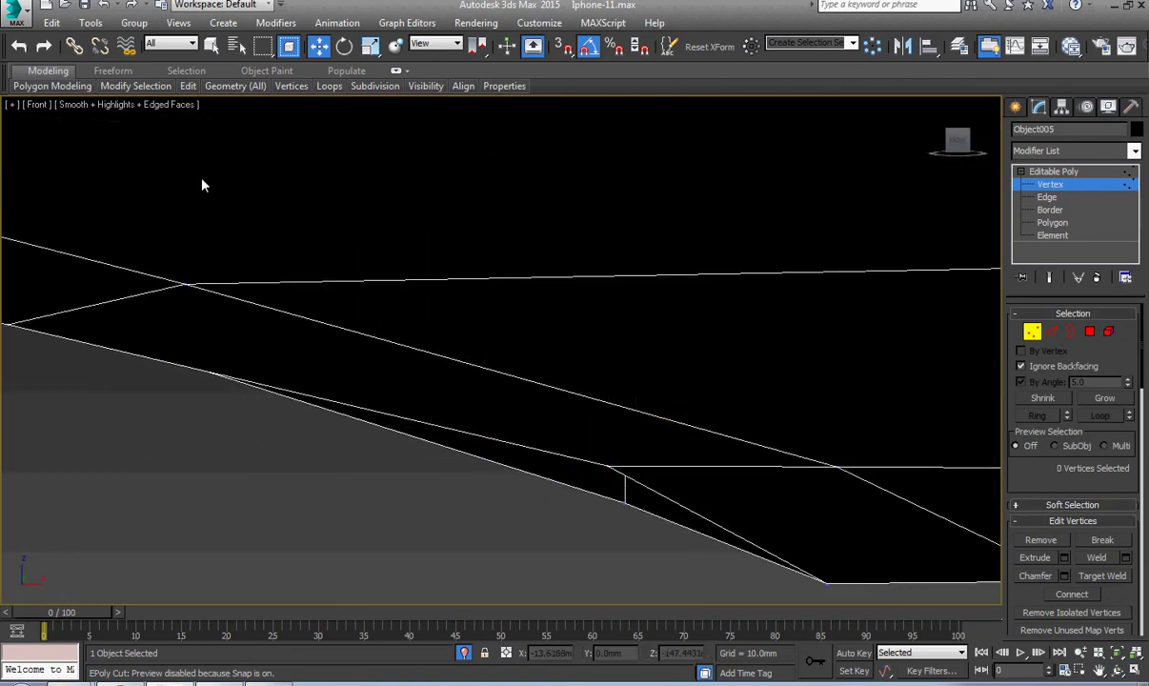
Step: Switch the viewport shading to Wireframe and focus on the round hole's overlapping rim vertices
{"action": "left_click", "coordinate": [153, 105]}
{"action": "left_click", "coordinate": [195, 141]}
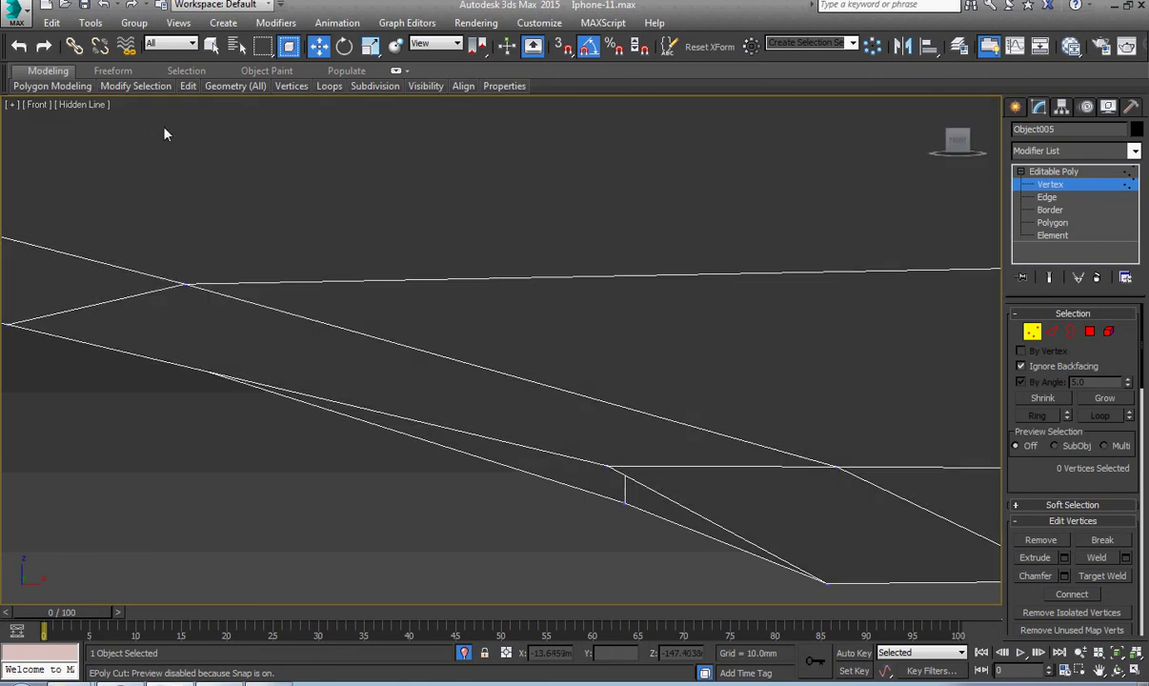
{"action": "left_click", "coordinate": [99, 105]}
{"action": "left_click", "coordinate": [143, 158]}
{"action": "middle_click_drag", "start_coordinate": [600, 464], "coordinate": [491, 456]}
{"action": "scroll", "coordinate": [490, 455], "scroll_direction": "up", "scroll_amount": 3}
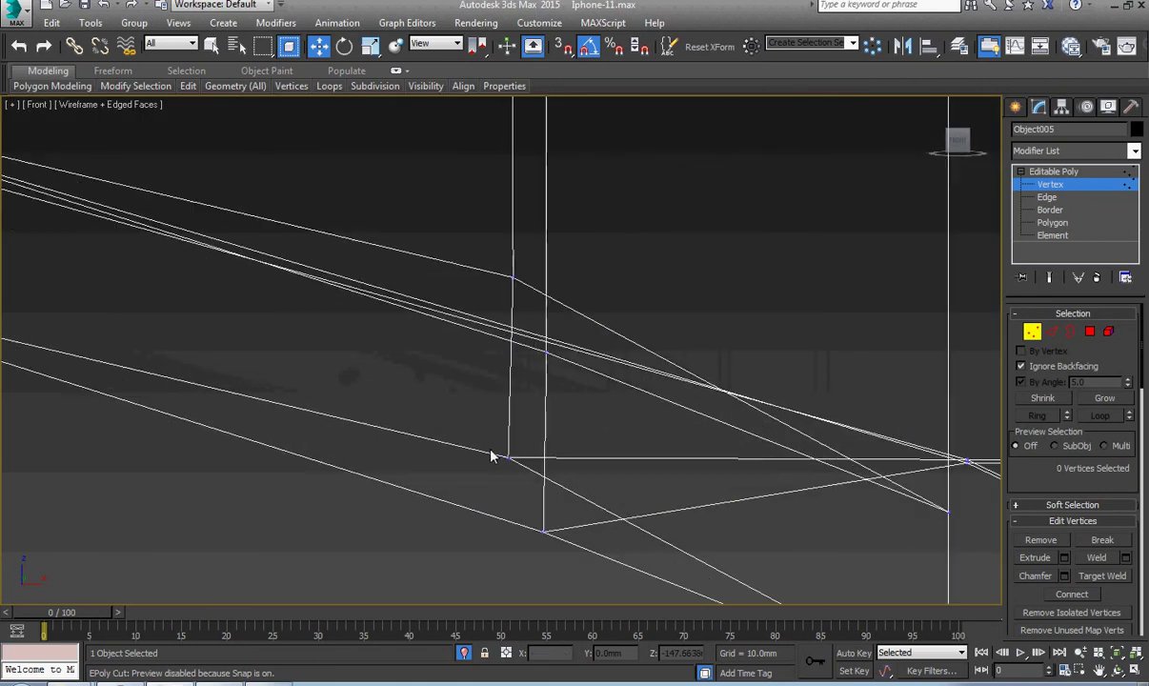
Step: Select the misaligned rim vertices at the round hole's side, including backfacing ones, and shift them in line with their neighbours
{"action": "left_click_drag", "start_coordinate": [549, 442], "coordinate": [477, 486]}
{"action": "scroll", "coordinate": [479, 487], "scroll_direction": "down", "scroll_amount": 9}
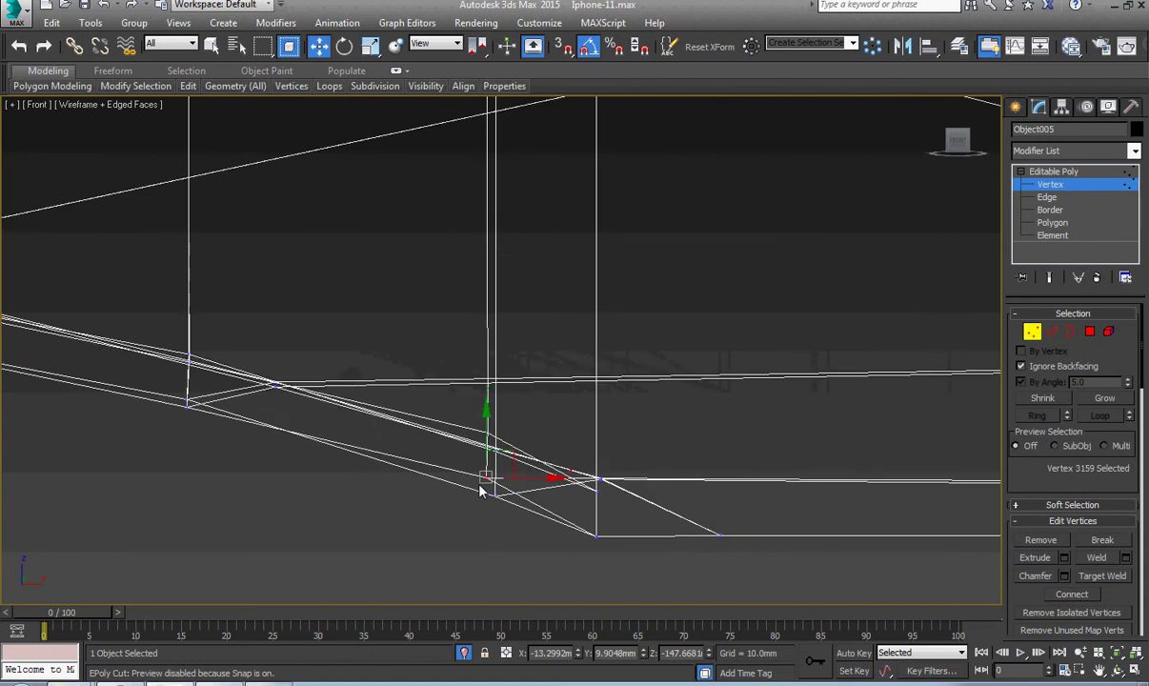
{"action": "scroll", "coordinate": [481, 489], "scroll_direction": "down", "scroll_amount": 6}
{"action": "scroll", "coordinate": [486, 488], "scroll_direction": "up", "scroll_amount": 15}
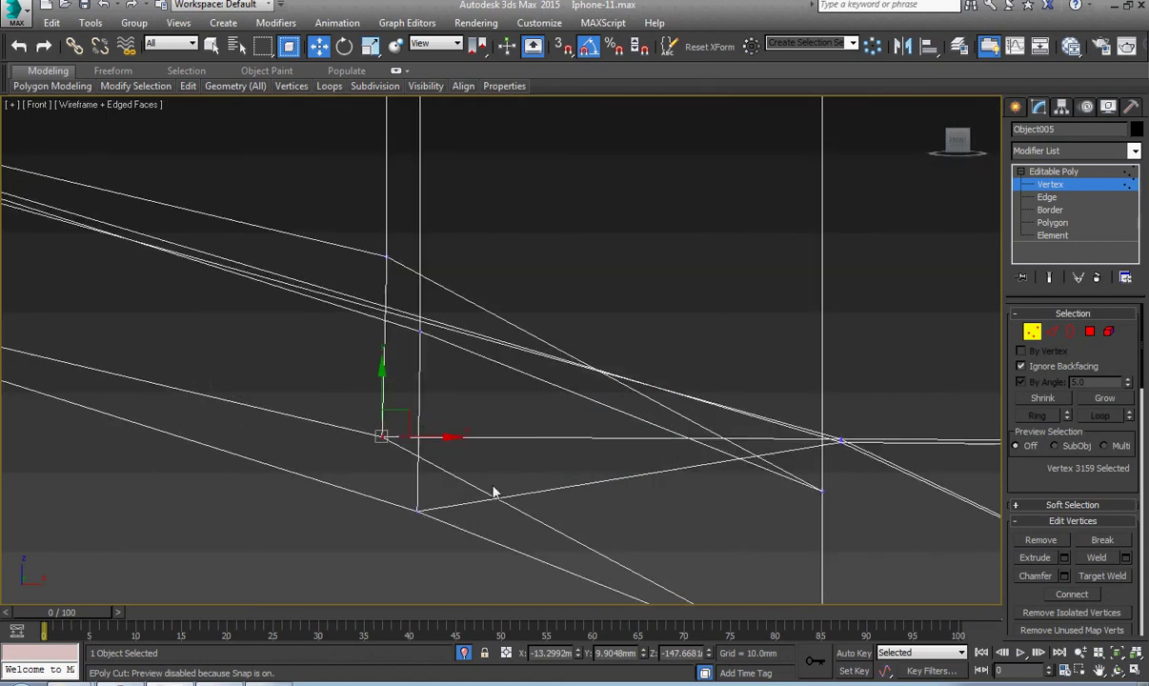
{"action": "left_click_drag", "start_coordinate": [394, 235], "coordinate": [393, 231]}
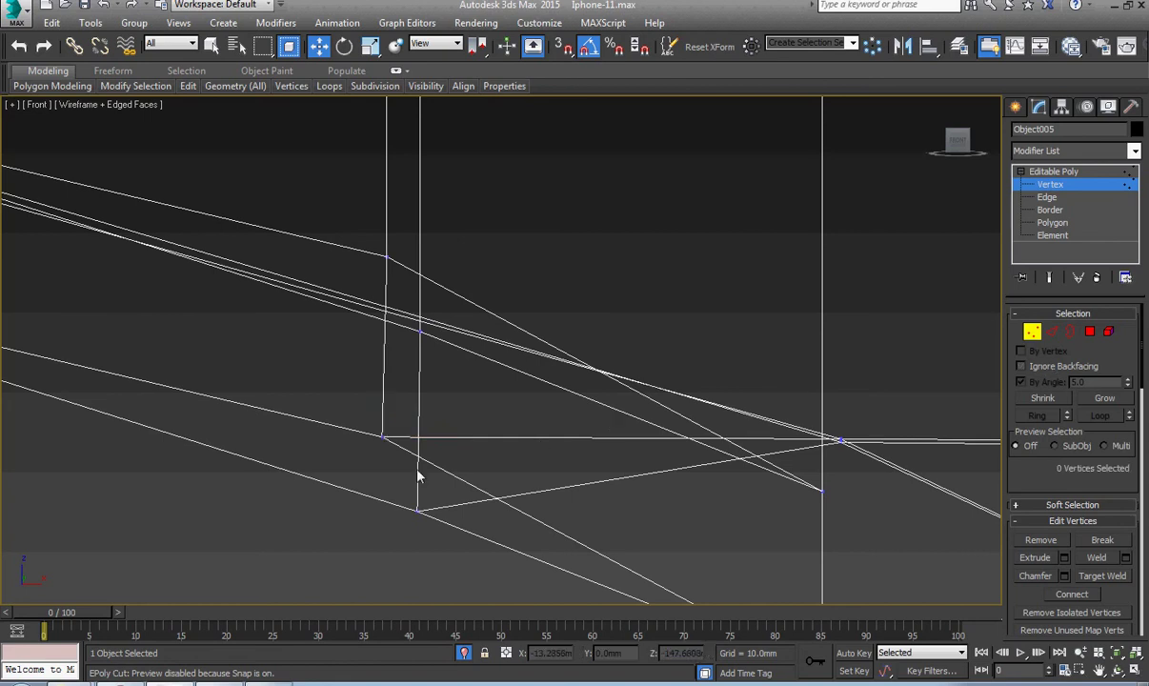
{"action": "left_click_drag", "start_coordinate": [354, 464], "coordinate": [396, 231]}
{"action": "left_click_drag", "start_coordinate": [413, 332], "coordinate": [451, 403]}
{"action": "left_click", "coordinate": [633, 392]}
Step: Adjust the next group of rim vertices nearer the round hole's centre so that front and back vertices line up
{"action": "scroll", "coordinate": [637, 392], "scroll_direction": "down", "scroll_amount": 5}
{"action": "middle_click_drag", "start_coordinate": [644, 377], "coordinate": [621, 355]}
{"action": "scroll", "coordinate": [621, 354], "scroll_direction": "down", "scroll_amount": 3}
{"action": "scroll", "coordinate": [371, 312], "scroll_direction": "up", "scroll_amount": 3}
{"action": "middle_click_drag", "start_coordinate": [371, 312], "coordinate": [440, 411]}
{"action": "scroll", "coordinate": [440, 417], "scroll_direction": "up", "scroll_amount": 3}
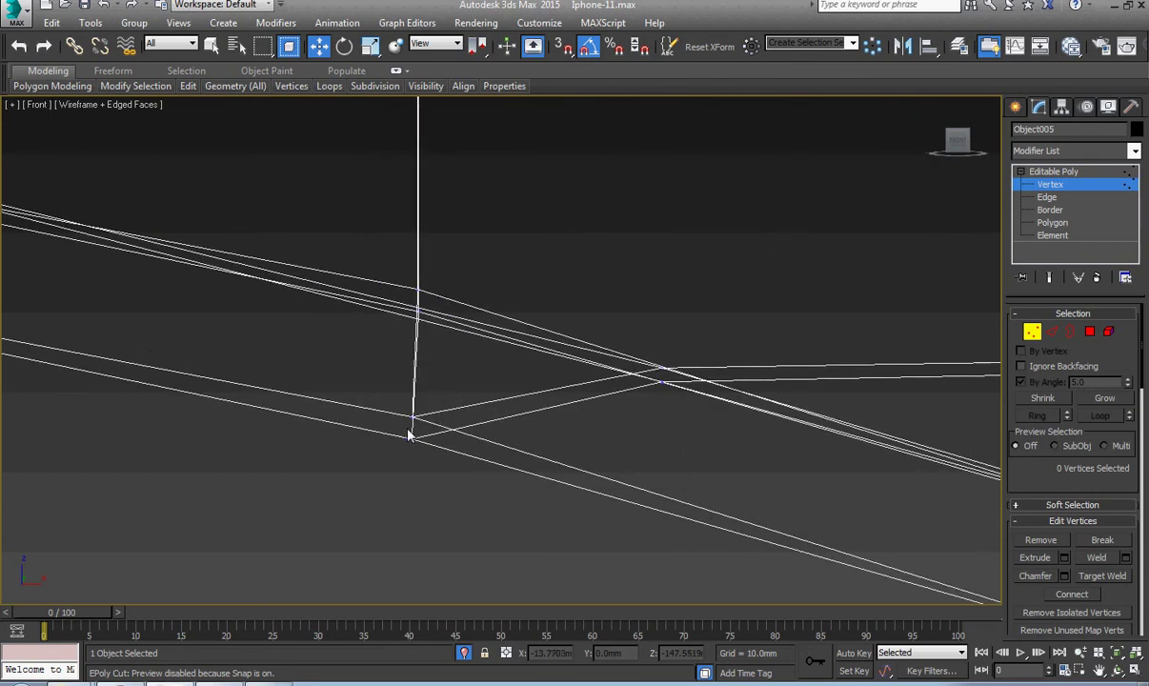
{"action": "left_click_drag", "start_coordinate": [379, 419], "coordinate": [432, 244]}
{"action": "left_click_drag", "start_coordinate": [414, 297], "coordinate": [439, 292]}
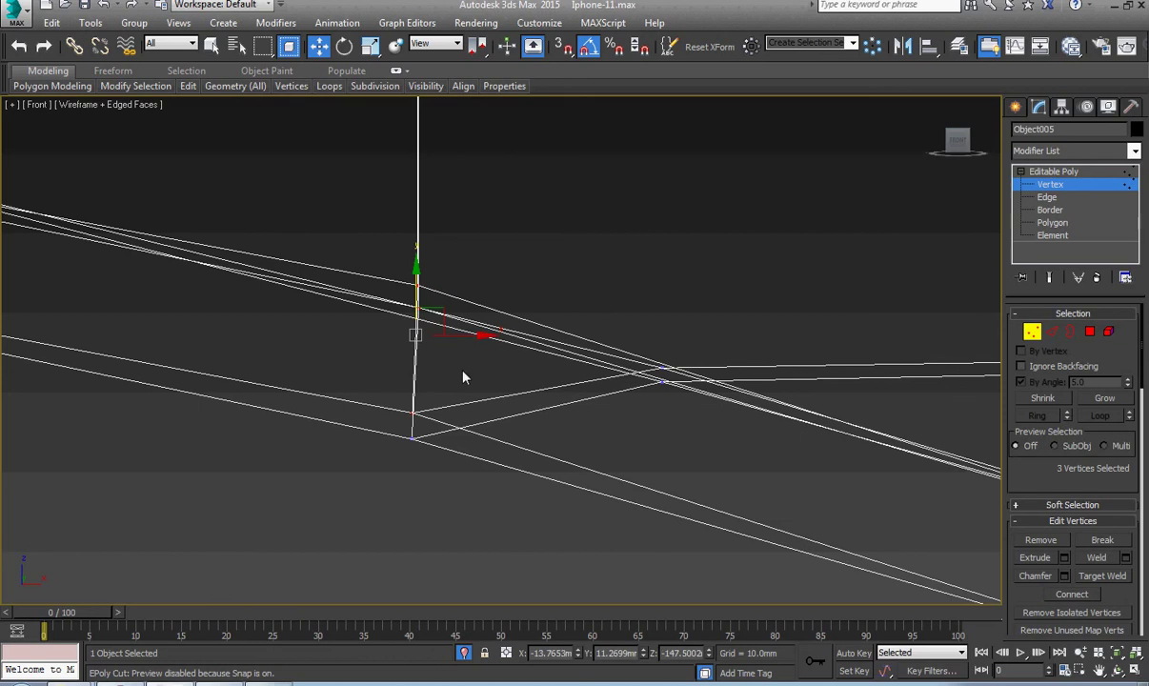
{"action": "left_click_drag", "start_coordinate": [463, 372], "coordinate": [393, 426]}
{"action": "scroll", "coordinate": [394, 427], "scroll_direction": "up", "scroll_amount": 3}
{"action": "left_click_drag", "start_coordinate": [445, 339], "coordinate": [454, 411]}
Step: Select the next pair of overlapping vertices along the round hole's rim toward the centre
{"action": "scroll", "coordinate": [455, 412], "scroll_direction": "down", "scroll_amount": 9}
{"action": "middle_click_drag", "start_coordinate": [351, 402], "coordinate": [544, 382]}
{"action": "scroll", "coordinate": [544, 369], "scroll_direction": "up", "scroll_amount": 4}
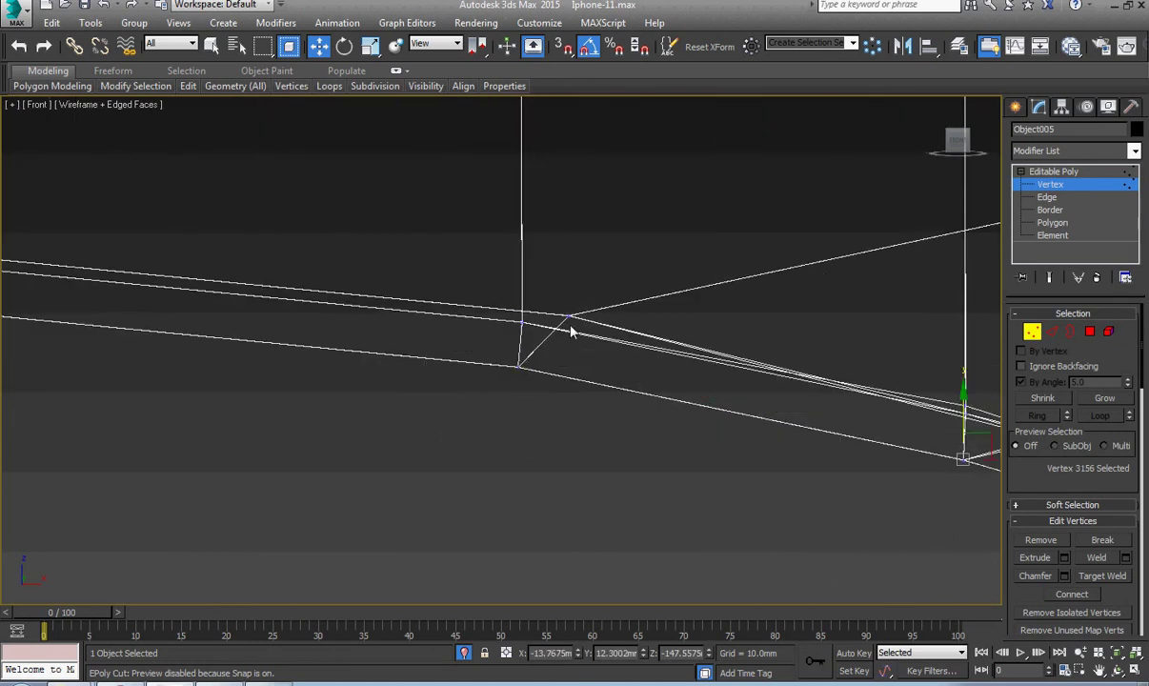
{"action": "scroll", "coordinate": [568, 315], "scroll_direction": "up", "scroll_amount": 5}
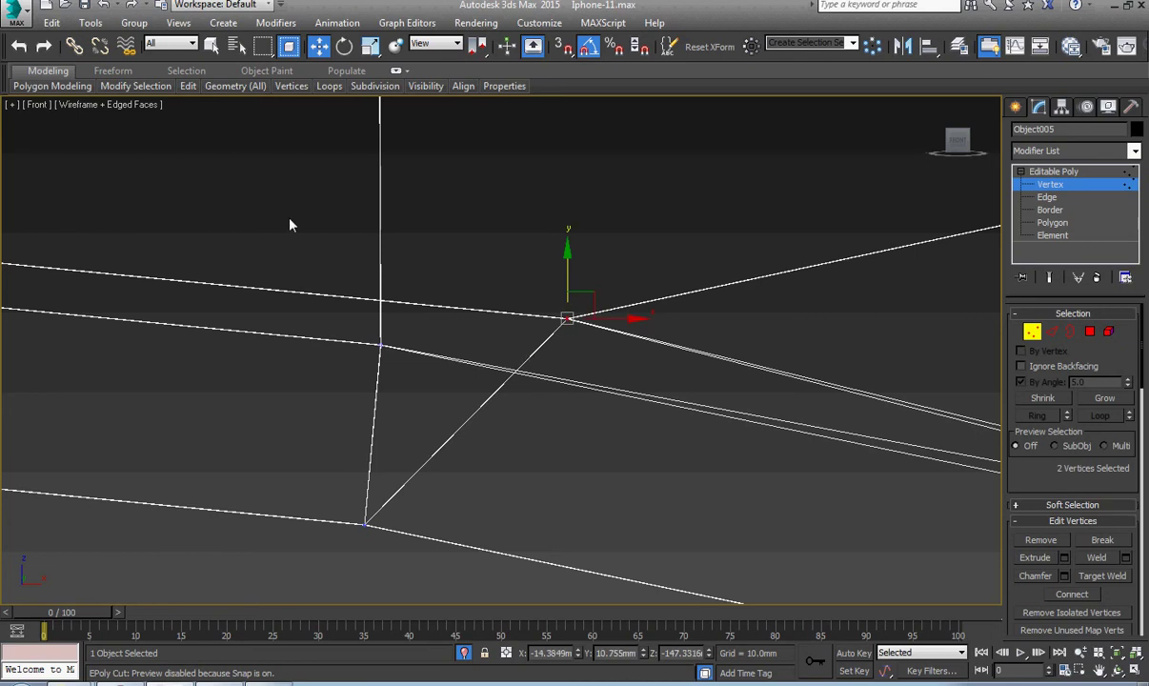
Step: Check the round hole's rim in Hidden Line shading and return the viewport to Smooth + Highlights
{"action": "left_click", "coordinate": [144, 110]}
{"action": "left_click", "coordinate": [178, 139]}
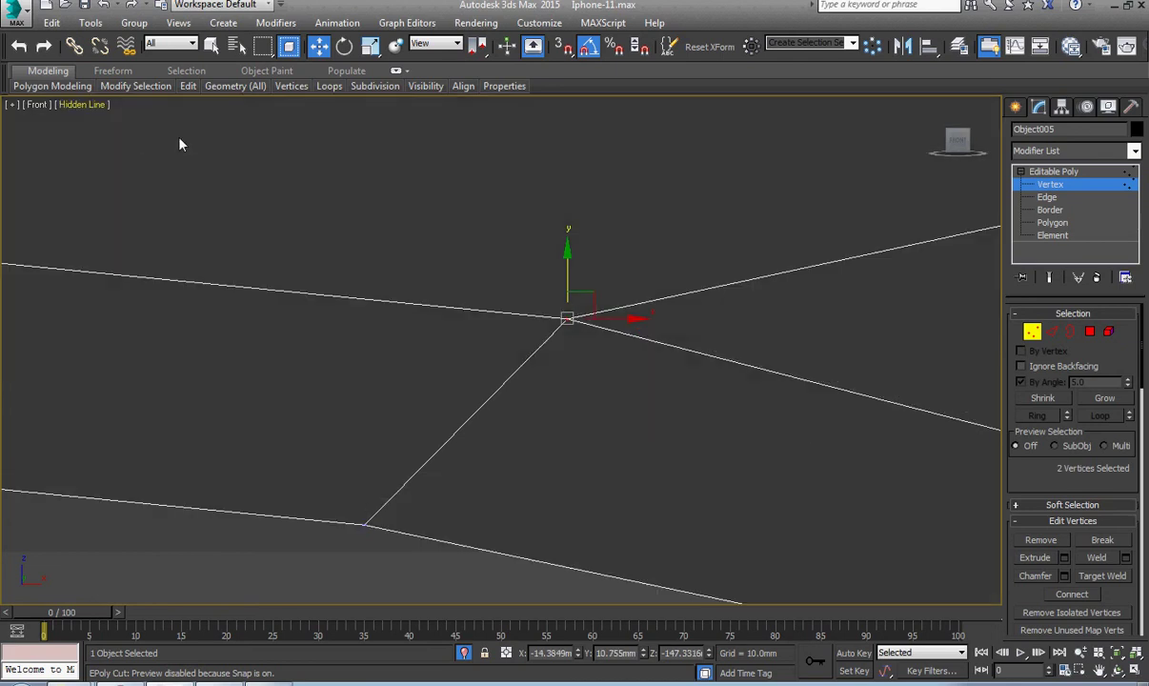
{"action": "scroll", "coordinate": [403, 349], "scroll_direction": "down", "scroll_amount": 6}
{"action": "scroll", "coordinate": [403, 347], "scroll_direction": "down", "scroll_amount": 7}
{"action": "middle_click_drag", "start_coordinate": [423, 419], "coordinate": [413, 345], "text": "alt"}
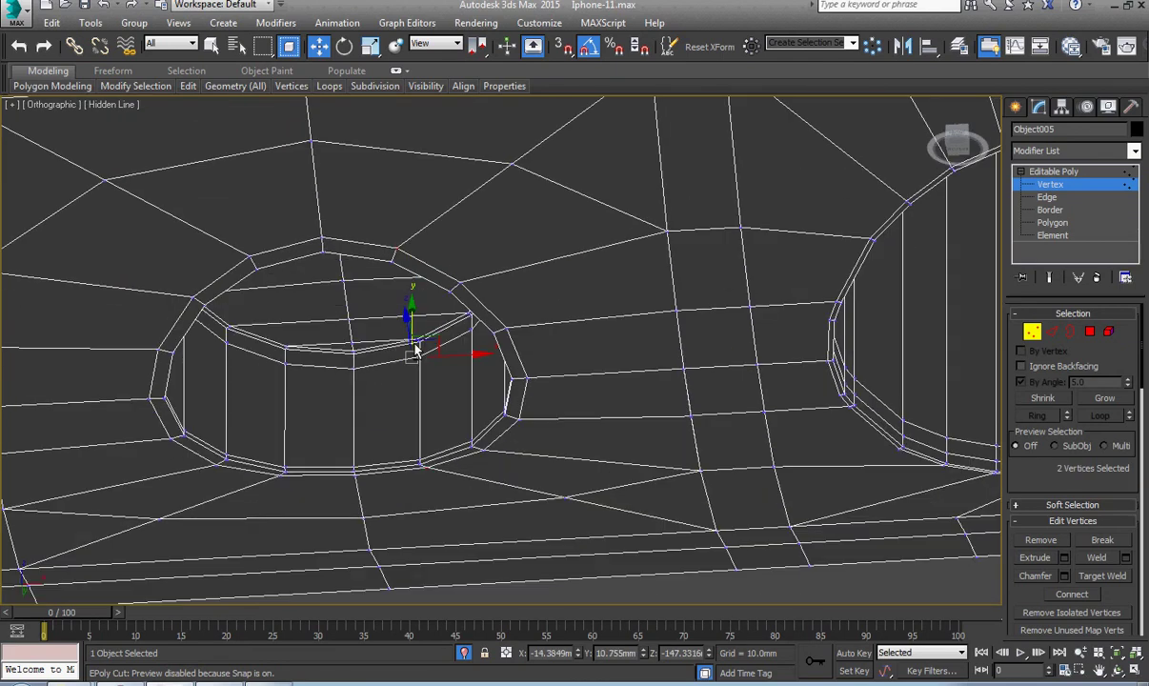
{"action": "scroll", "coordinate": [392, 327], "scroll_direction": "down", "scroll_amount": 3}
{"action": "left_click", "coordinate": [116, 105]}
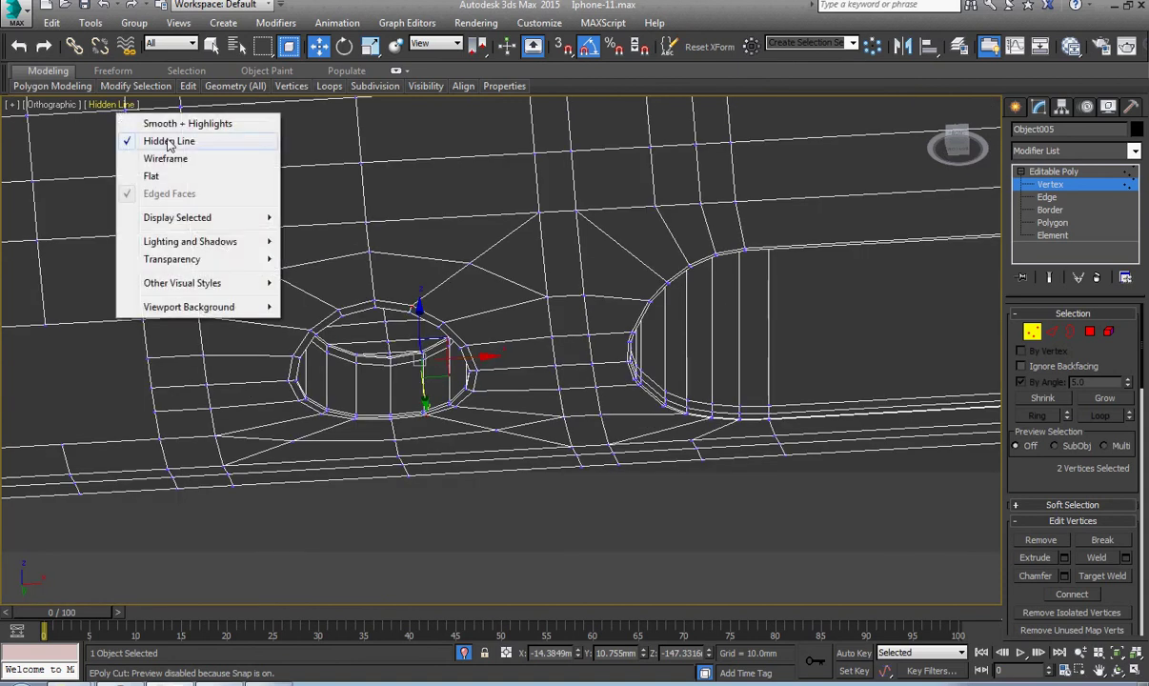
{"action": "left_click", "coordinate": [176, 125]}
Step: Inspect the bottom face from the round hole to the body's corner, and the mesh below the side slot
{"action": "scroll", "coordinate": [372, 410], "scroll_direction": "down", "scroll_amount": 2}
{"action": "mouse_move", "coordinate": [371, 410]}
{"action": "middle_mouse_down", "text": "alt"}
{"action": "mouse_move", "coordinate": [323, 372]}
{"action": "mouse_move", "coordinate": [293, 405]}
{"action": "mouse_move", "coordinate": [389, 392]}
{"action": "middle_mouse_up", "text": "alt"}
{"action": "middle_click_drag", "start_coordinate": [284, 392], "coordinate": [564, 372]}
{"action": "scroll", "coordinate": [443, 369], "scroll_direction": "down", "scroll_amount": 2}
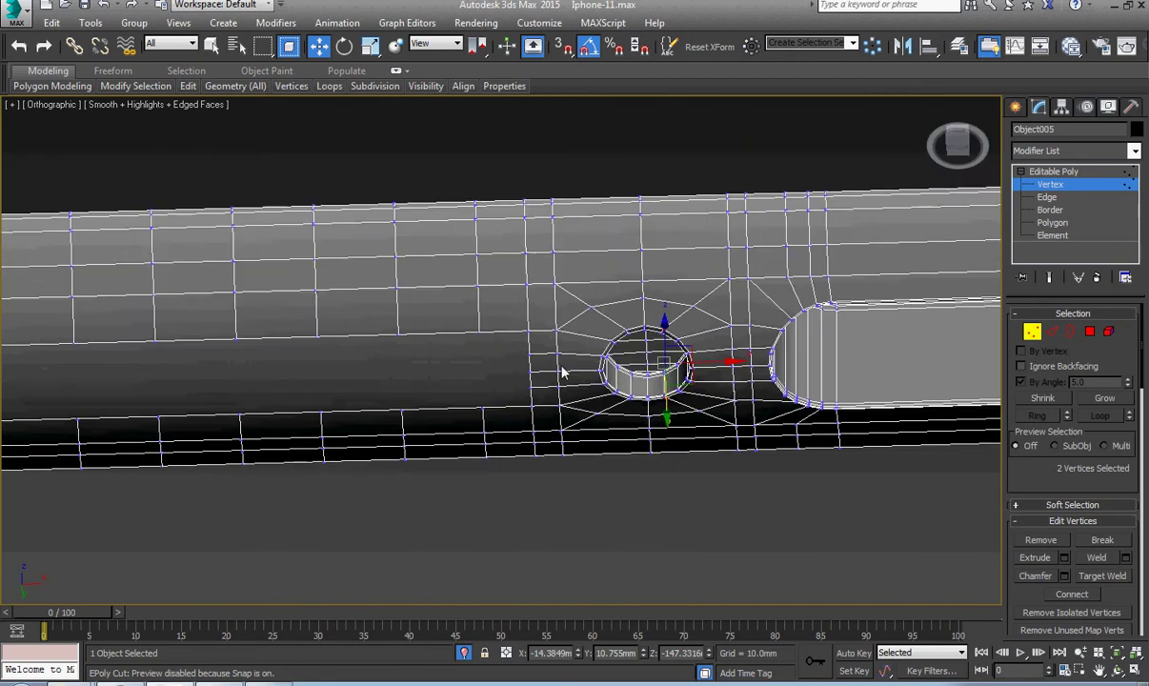
{"action": "middle_click_drag", "start_coordinate": [444, 389], "coordinate": [688, 364]}
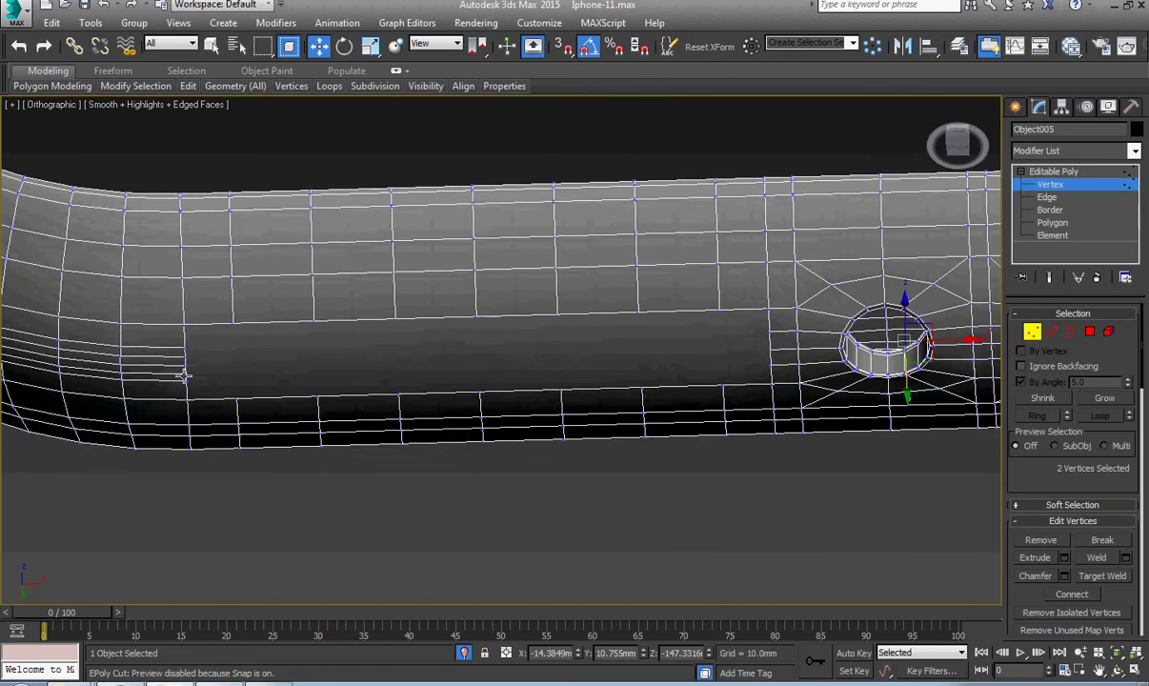
{"action": "scroll", "coordinate": [184, 376], "scroll_direction": "down", "scroll_amount": 5}
{"action": "middle_click_drag", "start_coordinate": [184, 376], "coordinate": [277, 333], "text": "alt"}
{"action": "middle_click_drag", "start_coordinate": [276, 334], "coordinate": [382, 462]}
{"action": "scroll", "coordinate": [382, 477], "scroll_direction": "up", "scroll_amount": 12}
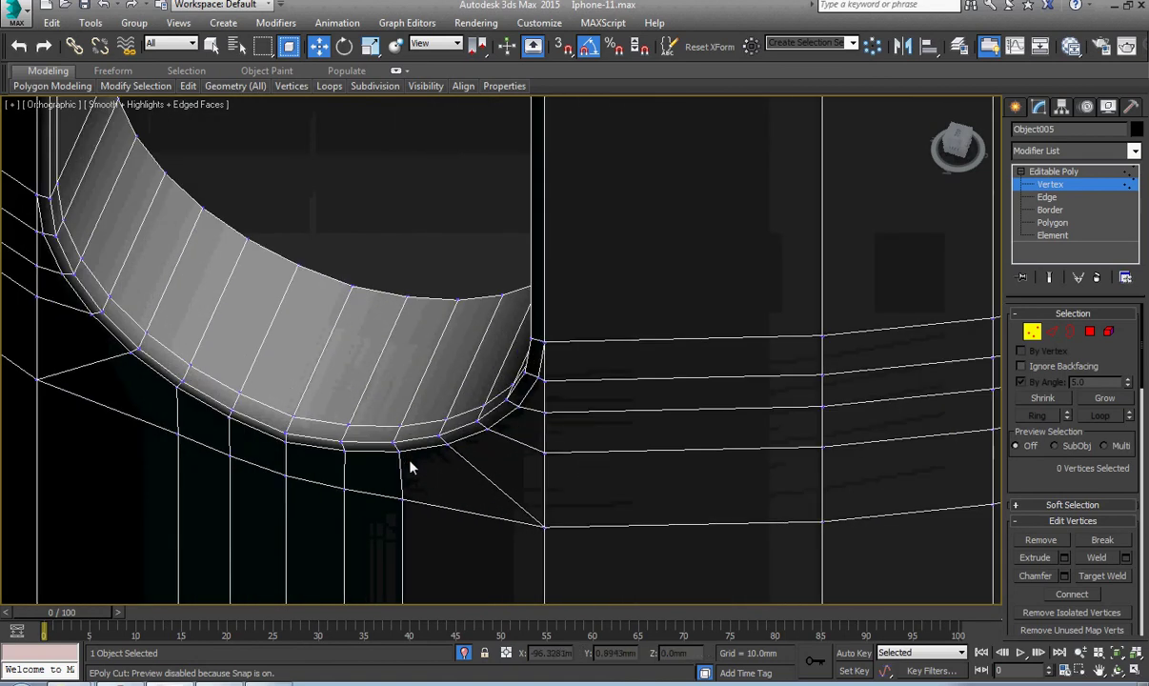
Step: Examine the side slot's lower rim and the unconnected vertices in the bottom-face gap beside the round hole
{"action": "left_click", "coordinate": [399, 451]}
{"action": "middle_click_drag", "start_coordinate": [403, 482], "coordinate": [312, 324], "text": "alt"}
{"action": "scroll", "coordinate": [421, 432], "scroll_direction": "down", "scroll_amount": 6}
{"action": "scroll", "coordinate": [371, 356], "scroll_direction": "down", "scroll_amount": 2}
{"action": "scroll", "coordinate": [370, 356], "scroll_direction": "up", "scroll_amount": 7}
{"action": "scroll", "coordinate": [372, 356], "scroll_direction": "down", "scroll_amount": 7}
{"action": "scroll", "coordinate": [264, 130], "scroll_direction": "down", "scroll_amount": 9}
{"action": "middle_click_drag", "start_coordinate": [334, 444], "coordinate": [270, 183], "text": "alt"}
{"action": "mouse_move", "coordinate": [345, 422]}
{"action": "middle_mouse_down", "text": "alt"}
{"action": "mouse_move", "coordinate": [405, 262]}
{"action": "mouse_move", "coordinate": [445, 255]}
{"action": "mouse_move", "coordinate": [411, 370]}
{"action": "mouse_move", "coordinate": [433, 379]}
{"action": "mouse_move", "coordinate": [332, 404]}
{"action": "middle_mouse_up", "text": "alt"}
{"action": "scroll", "coordinate": [429, 250], "scroll_direction": "up", "scroll_amount": 7}
{"action": "scroll", "coordinate": [411, 370], "scroll_direction": "down", "scroll_amount": 2}
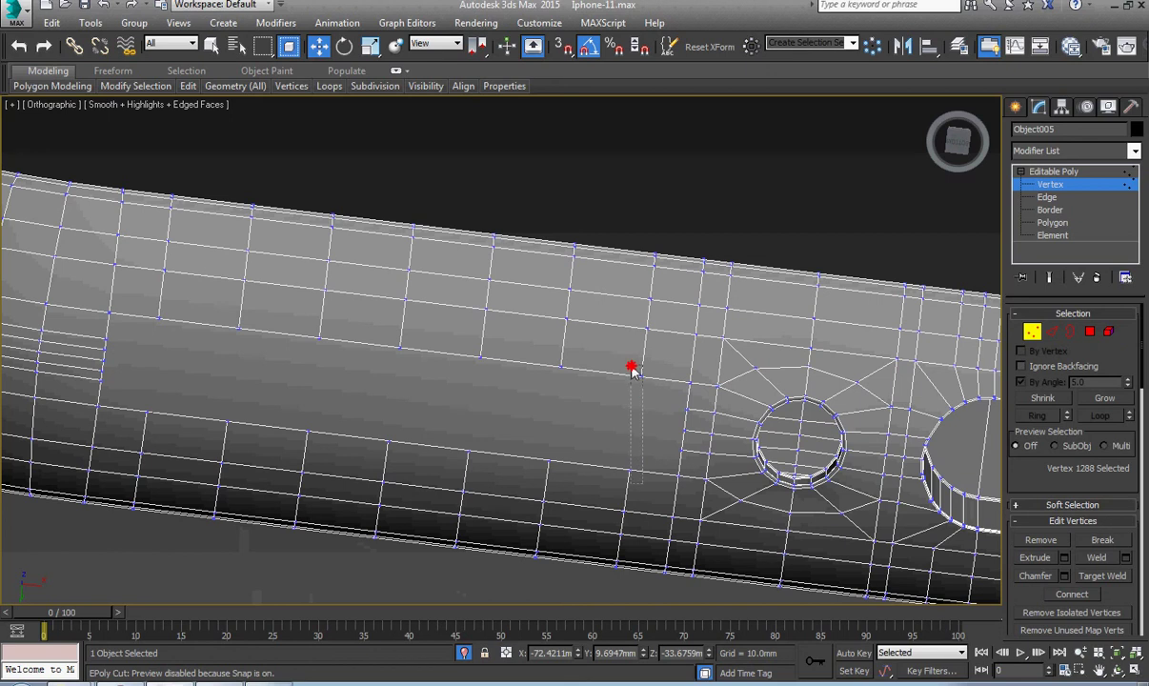
Step: In the bottom view, turn on Ignore Backfacing and connect the facing vertex pairs across the gap beside the round hole
{"action": "key", "text": "b"}
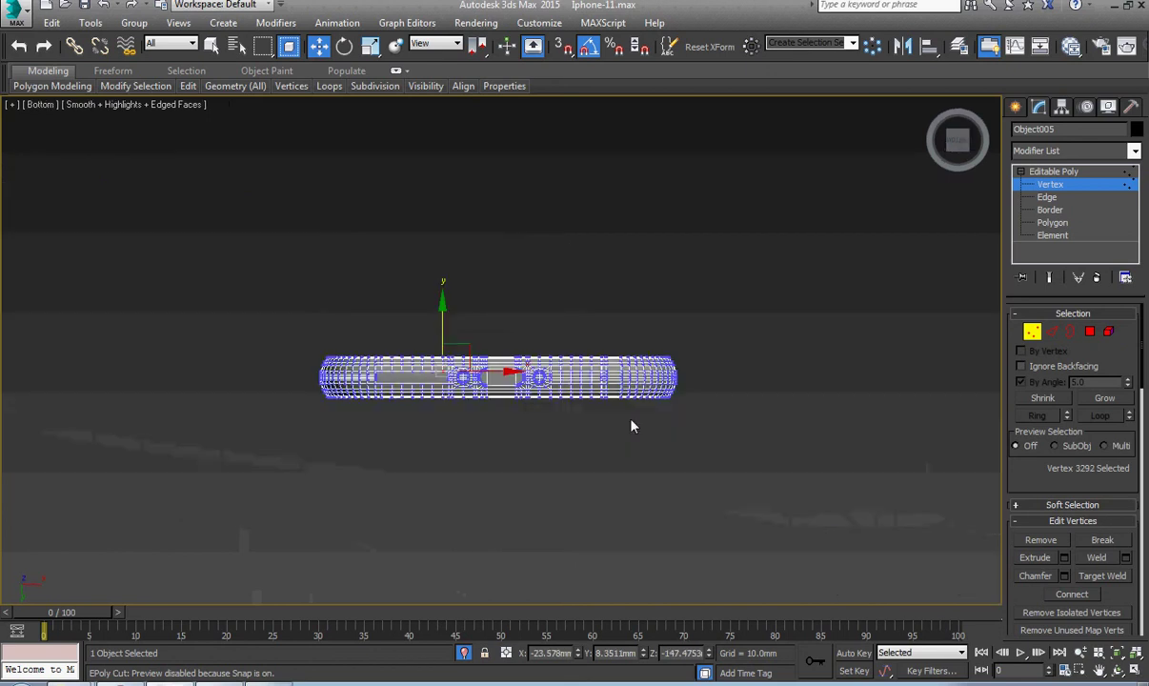
{"action": "middle_click_drag", "start_coordinate": [630, 421], "coordinate": [691, 401]}
{"action": "scroll", "coordinate": [499, 351], "scroll_direction": "up", "scroll_amount": 6}
{"action": "scroll", "coordinate": [518, 450], "scroll_direction": "up", "scroll_amount": 2}
{"action": "left_click", "coordinate": [810, 461]}
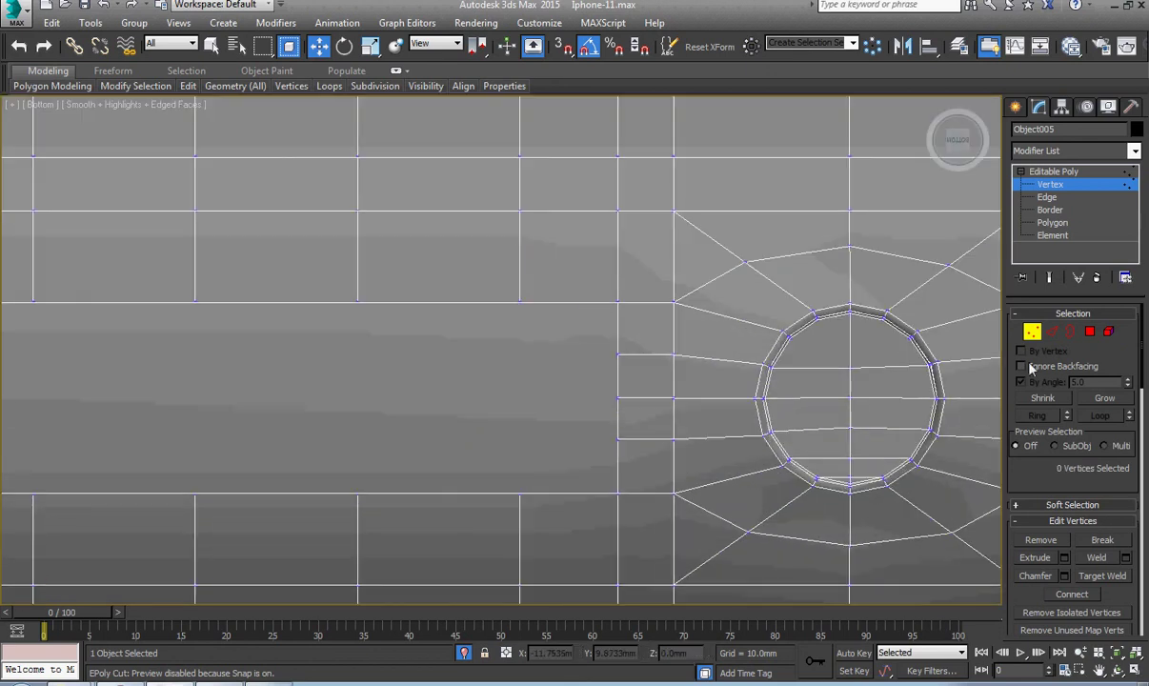
{"action": "left_click_drag", "start_coordinate": [516, 501], "coordinate": [560, 302]}
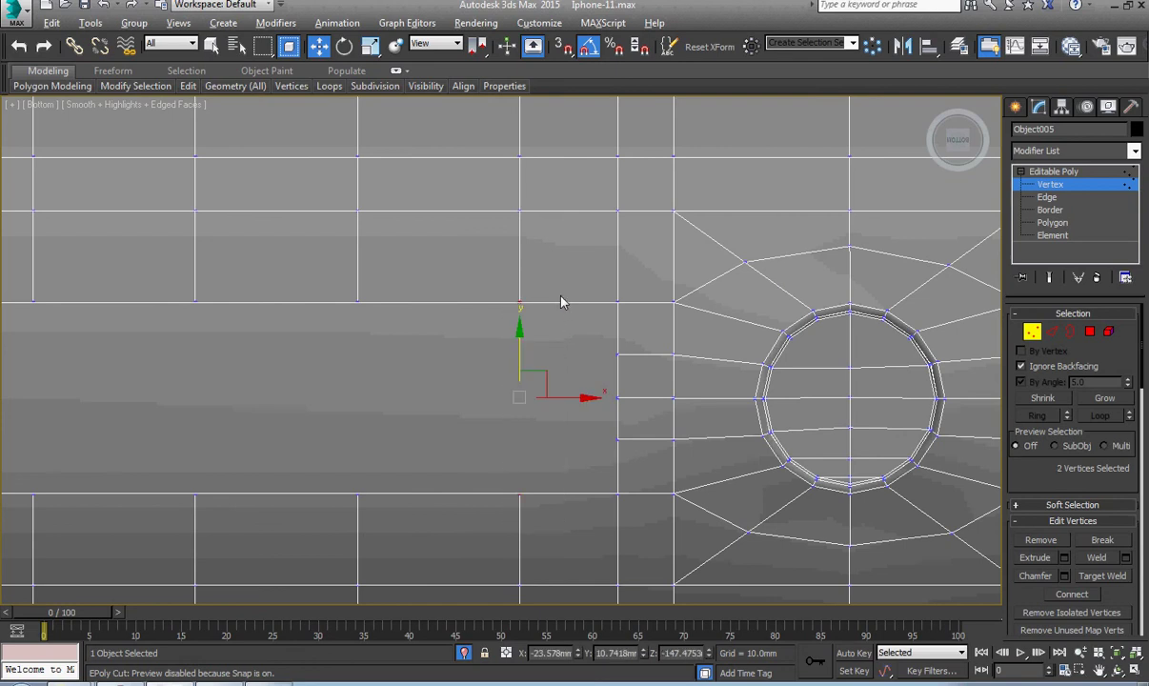
{"action": "left_click_drag", "start_coordinate": [241, 471], "coordinate": [176, 288]}
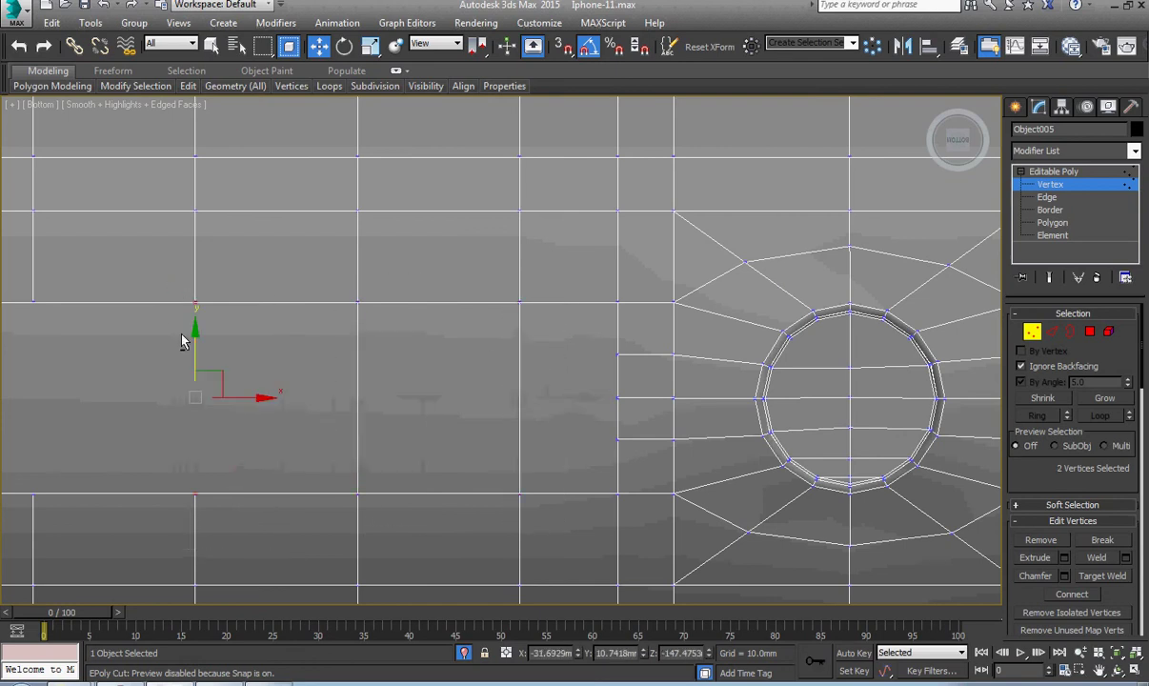
Step: Connect the remaining facing vertex pairs across the bottom-face gap towards the body's corner
{"action": "middle_click_drag", "start_coordinate": [137, 408], "coordinate": [462, 396]}
{"action": "left_click_drag", "start_coordinate": [432, 505], "coordinate": [334, 274]}
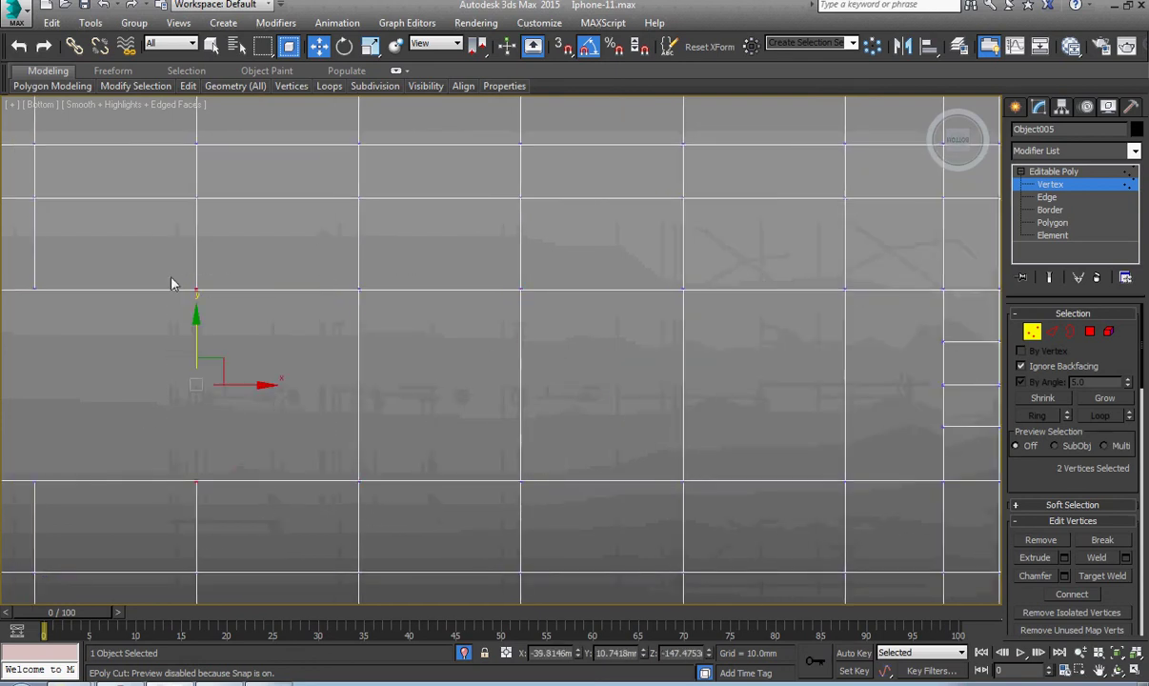
{"action": "middle_click_drag", "start_coordinate": [154, 377], "coordinate": [379, 393]}
{"action": "left_click_drag", "start_coordinate": [362, 502], "coordinate": [313, 443]}
{"action": "left_click_drag", "start_coordinate": [185, 521], "coordinate": [51, 272]}
{"action": "middle_click_drag", "start_coordinate": [158, 391], "coordinate": [580, 374]}
{"action": "scroll", "coordinate": [492, 408], "scroll_direction": "down", "scroll_amount": 2}
{"action": "scroll", "coordinate": [632, 429], "scroll_direction": "down", "scroll_amount": 3}
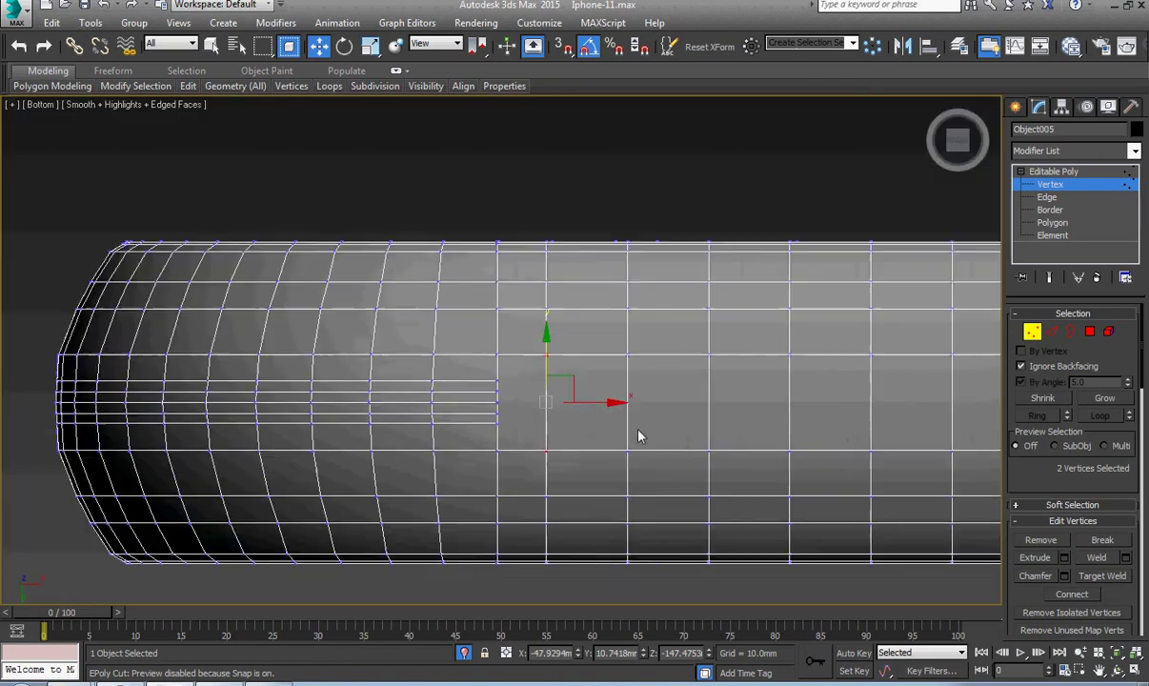
{"action": "middle_click_drag", "start_coordinate": [773, 436], "coordinate": [500, 443]}
{"action": "scroll", "coordinate": [576, 434], "scroll_direction": "up", "scroll_amount": 4}
{"action": "middle_click_drag", "start_coordinate": [530, 393], "coordinate": [515, 416]}
{"action": "scroll", "coordinate": [508, 391], "scroll_direction": "up", "scroll_amount": 3}
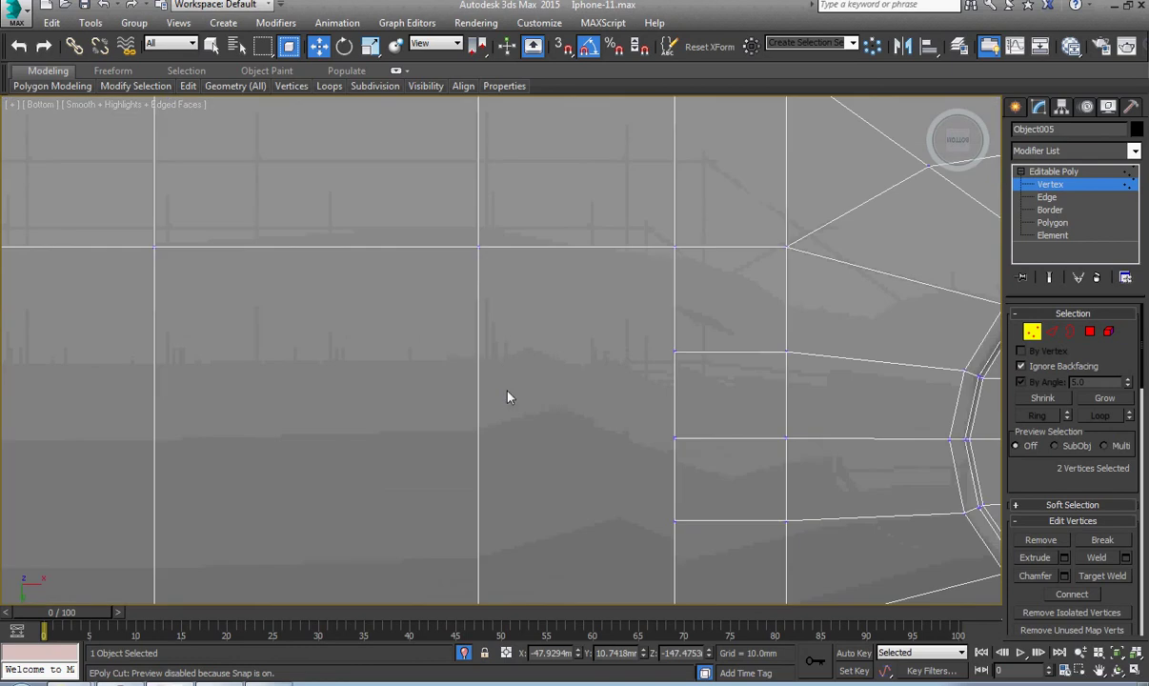
{"action": "key", "text": "alt+1"}
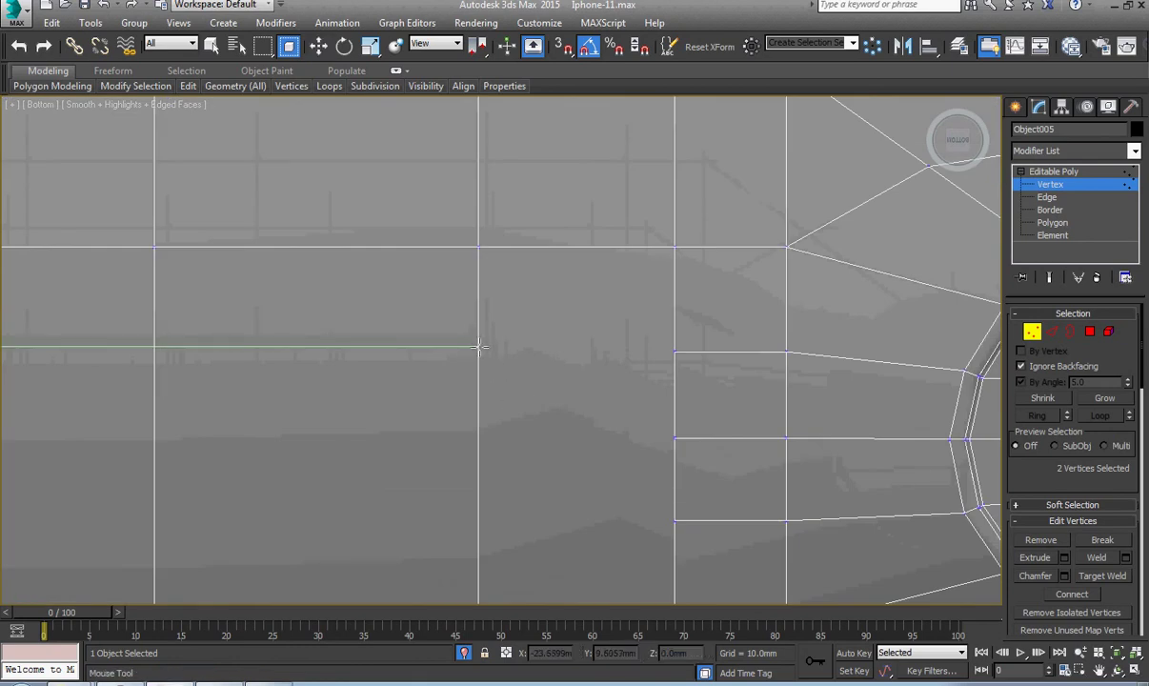
{"action": "right_click", "coordinate": [486, 360]}
{"action": "scroll", "coordinate": [500, 391], "scroll_direction": "down", "scroll_amount": 2}
Step: Connect the ring of new cross edges in the bottom-face gap with 3 segments and 0 pinch
{"action": "key", "text": "2"}
{"action": "left_click", "coordinate": [513, 392]}
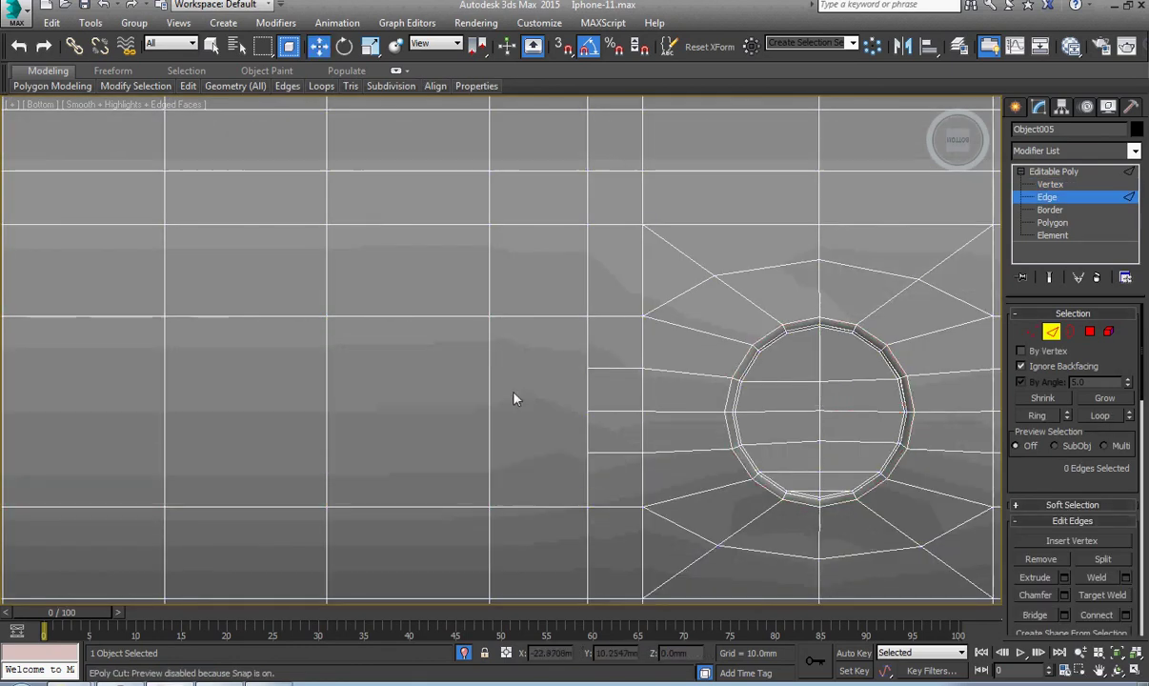
{"action": "left_click", "coordinate": [504, 396]}
{"action": "key", "text": "alt+r"}
{"action": "right_click", "coordinate": [554, 368]}
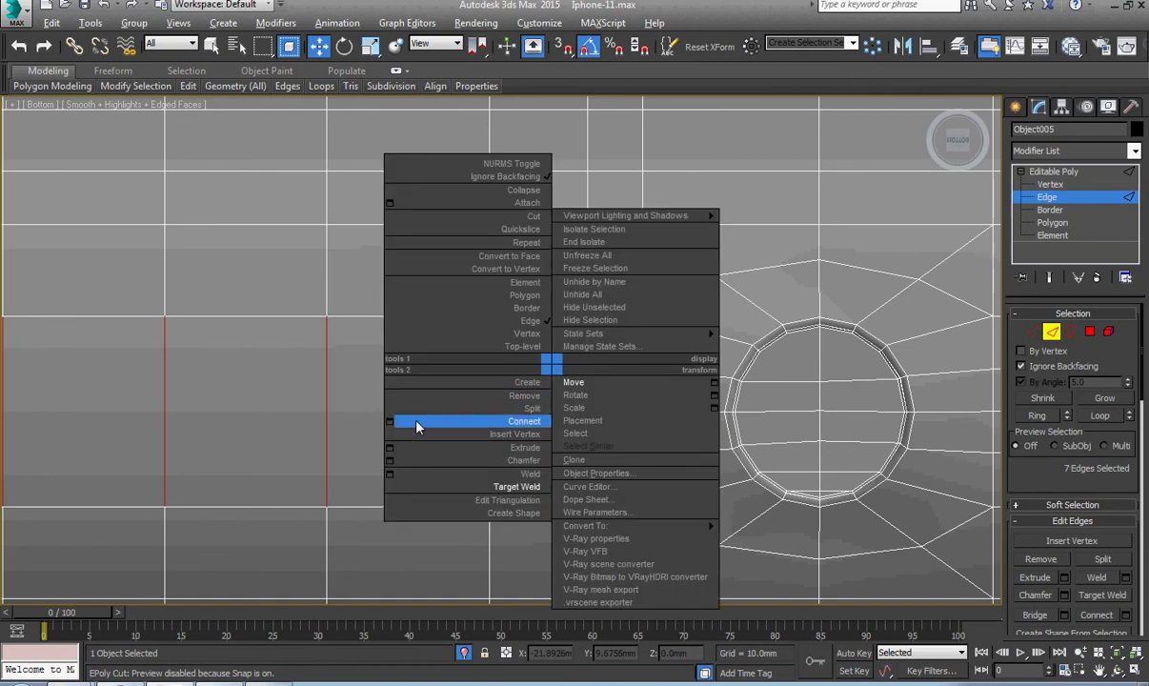
{"action": "left_click", "coordinate": [392, 422]}
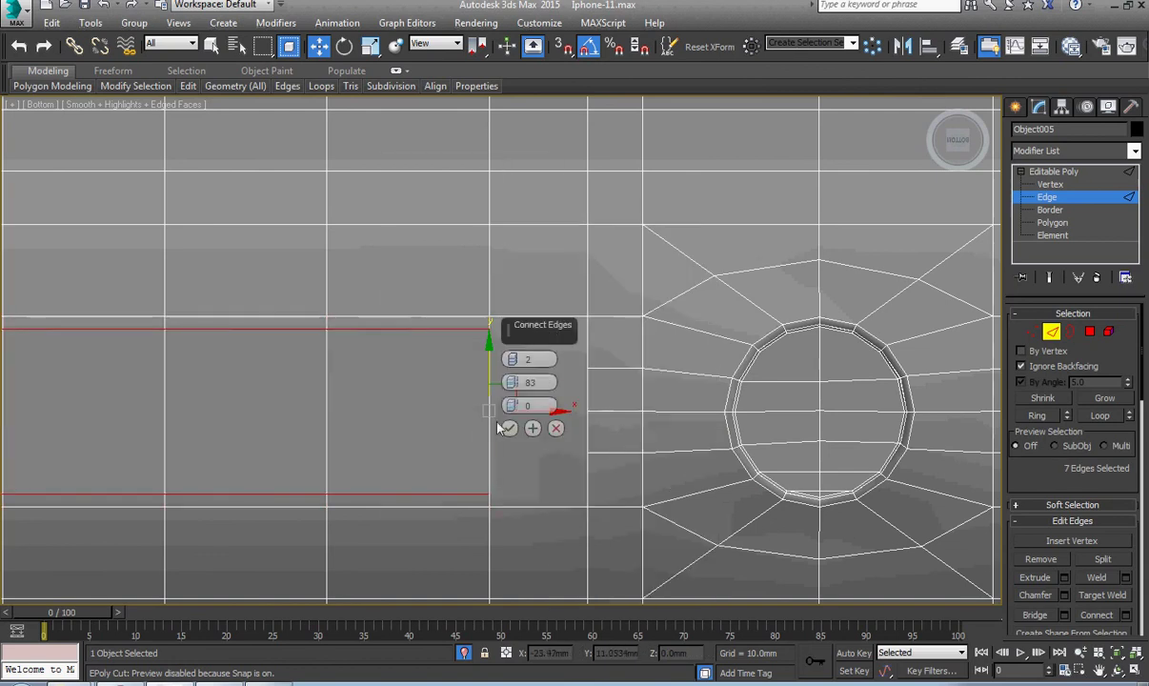
{"action": "left_click", "coordinate": [514, 364]}
{"action": "left_click", "coordinate": [512, 357]}
{"action": "left_click", "coordinate": [511, 357]}
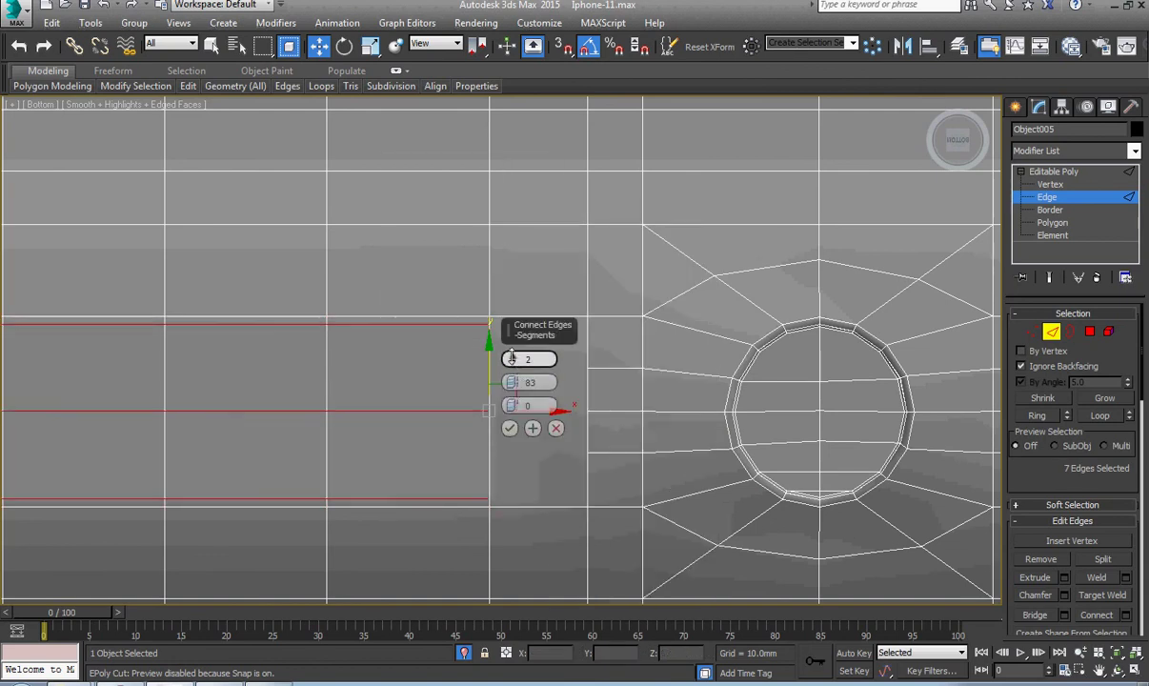
{"action": "right_click", "coordinate": [512, 382]}
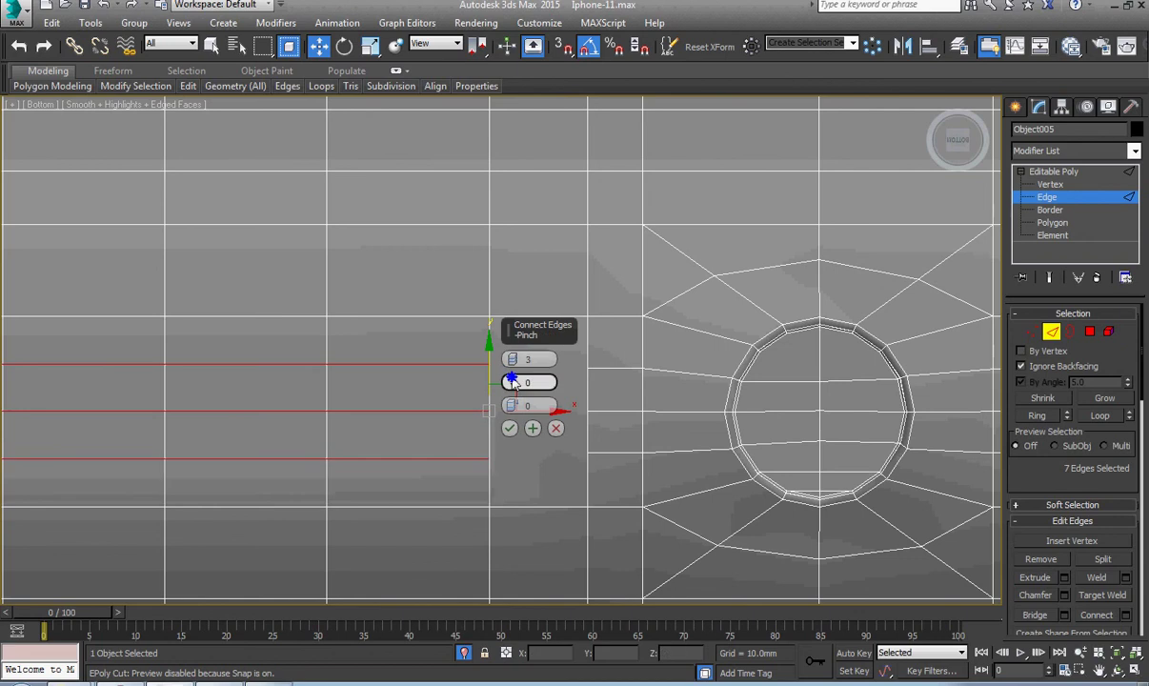
{"action": "left_click", "coordinate": [510, 427]}
{"action": "middle_click_drag", "start_coordinate": [513, 433], "coordinate": [511, 423]}
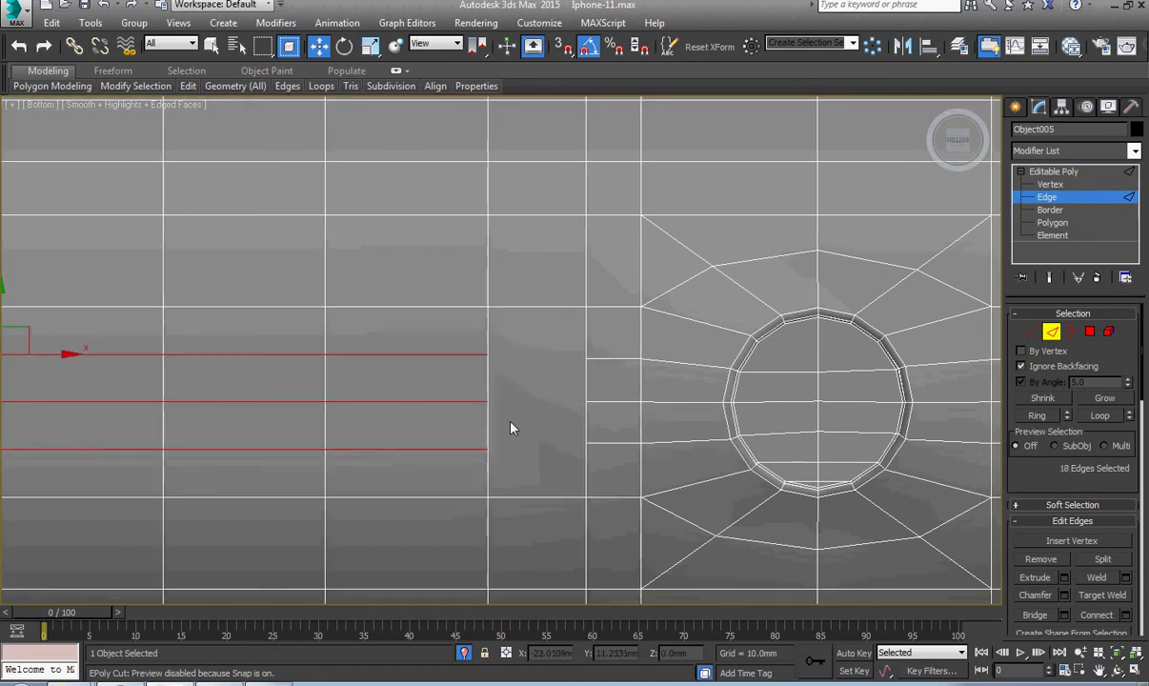
Step: Connect the three new rows' end vertices to the matching vertices beside the round hole
{"action": "key", "text": "1"}
{"action": "left_click_drag", "start_coordinate": [588, 464], "coordinate": [447, 435]}
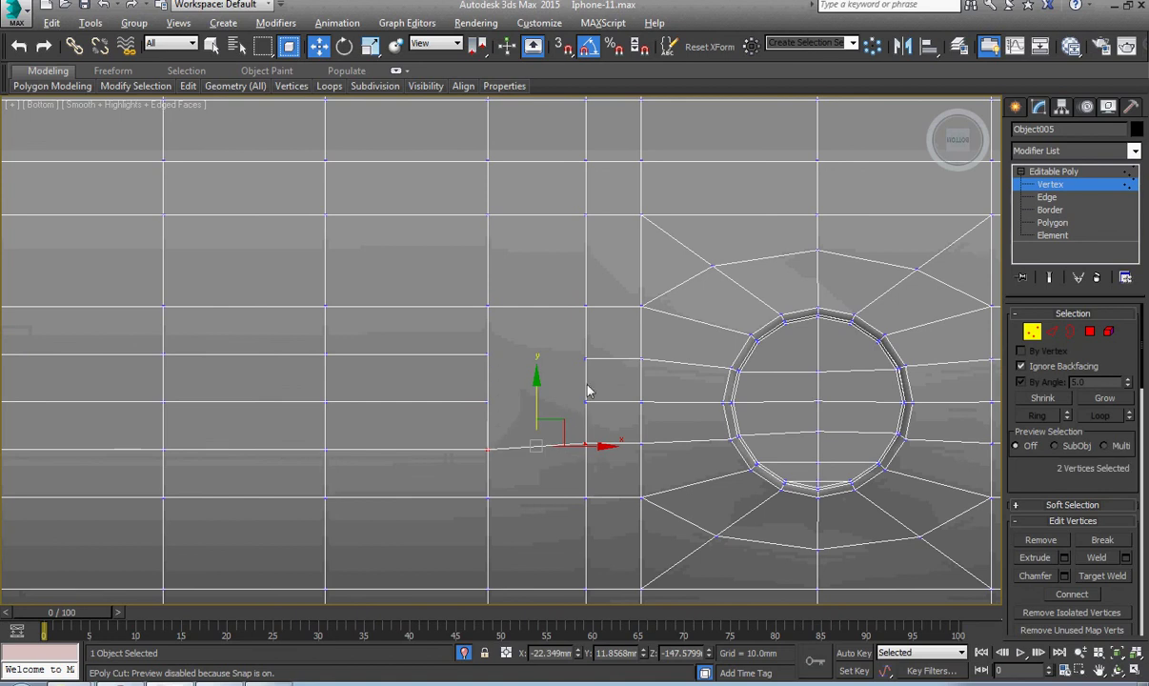
{"action": "left_click_drag", "start_coordinate": [444, 368], "coordinate": [444, 370]}
{"action": "left_click_drag", "start_coordinate": [459, 382], "coordinate": [604, 410]}
Step: Connect the three new rows to the outer and middle rows of the five-row strip at the body's corner
{"action": "scroll", "coordinate": [464, 424], "scroll_direction": "down", "scroll_amount": 3}
{"action": "middle_click_drag", "start_coordinate": [460, 426], "coordinate": [772, 439]}
{"action": "middle_click_drag", "start_coordinate": [359, 427], "coordinate": [521, 430]}
{"action": "scroll", "coordinate": [467, 422], "scroll_direction": "up", "scroll_amount": 3}
{"action": "left_click_drag", "start_coordinate": [355, 380], "coordinate": [303, 370]}
{"action": "key", "text": "ctrl+shift+e"}
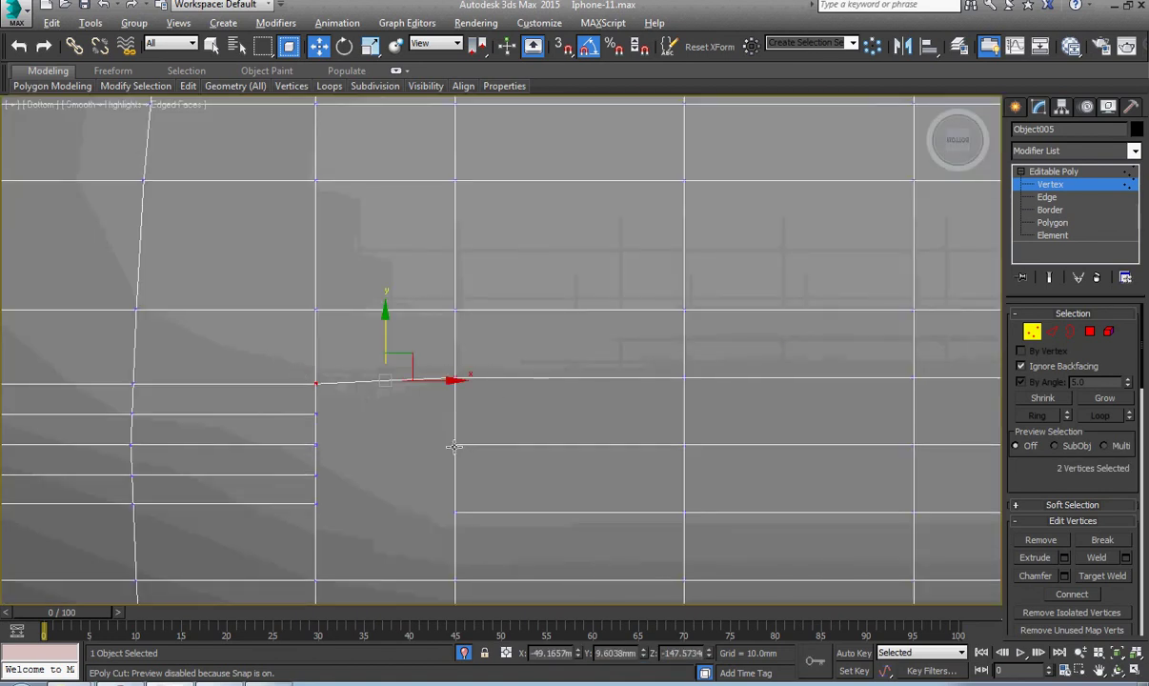
{"action": "left_click_drag", "start_coordinate": [315, 448], "coordinate": [314, 450]}
{"action": "left_click_drag", "start_coordinate": [306, 494], "coordinate": [523, 525]}
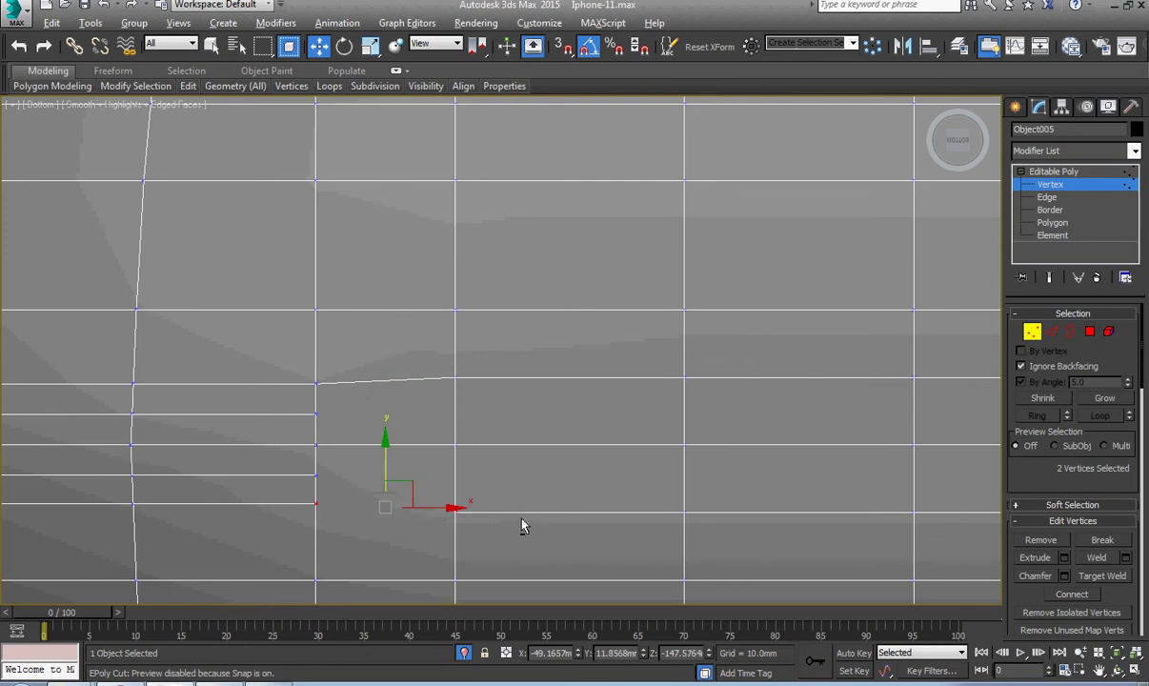
{"action": "key", "text": "ctrl+shift+e"}
Step: Remove the two unconnected edge loops running from the bottom corner to the side slot, including their vertices
{"action": "middle_click_drag", "start_coordinate": [407, 506], "coordinate": [430, 500]}
{"action": "scroll", "coordinate": [431, 501], "scroll_direction": "down", "scroll_amount": 1}
{"action": "key", "text": "2"}
{"action": "double_click", "coordinate": [346, 481]}
{"action": "scroll", "coordinate": [346, 480], "scroll_direction": "down", "scroll_amount": 8}
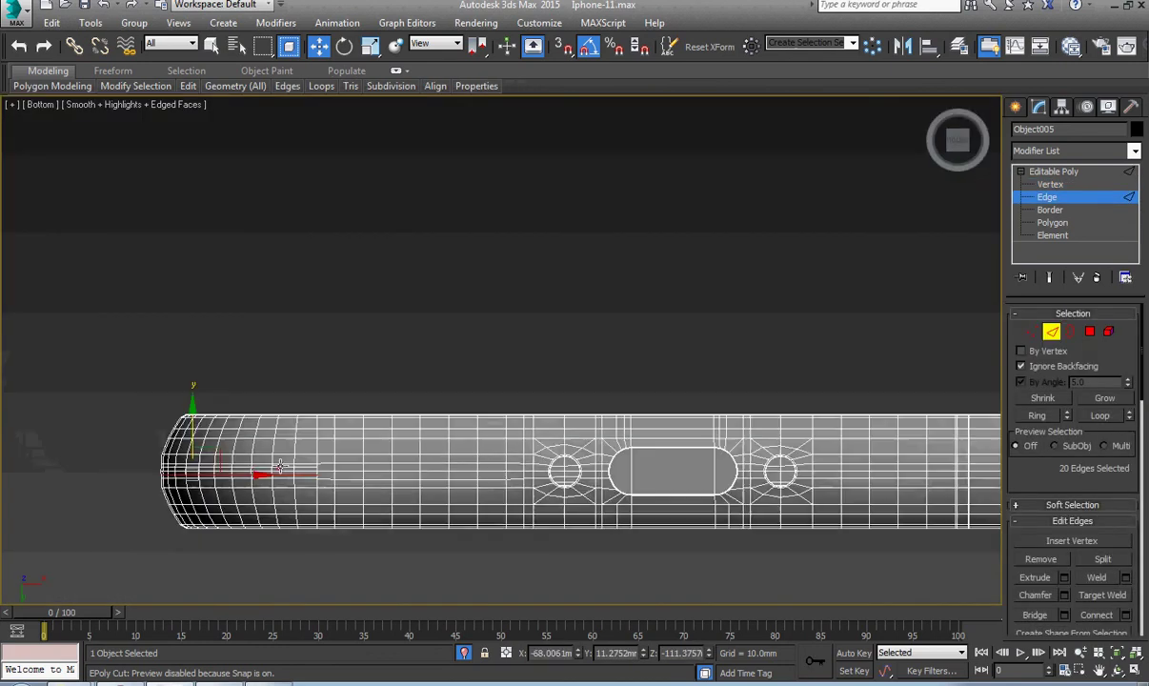
{"action": "middle_click_drag", "start_coordinate": [346, 480], "coordinate": [329, 457], "text": "alt"}
{"action": "scroll", "coordinate": [365, 515], "scroll_direction": "down", "scroll_amount": 5}
{"action": "scroll", "coordinate": [302, 338], "scroll_direction": "up", "scroll_amount": 5}
{"action": "scroll", "coordinate": [302, 338], "scroll_direction": "up", "scroll_amount": 8}
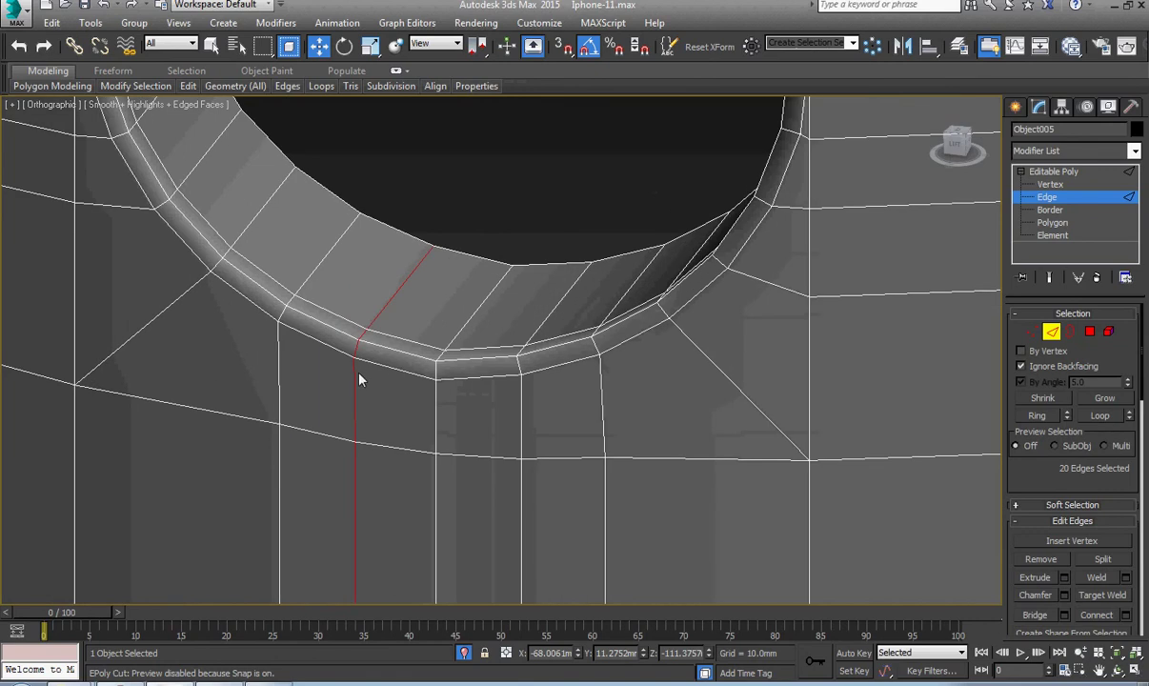
{"action": "key", "text": "ctrl+BackSpace"}
{"action": "double_click", "coordinate": [520, 401]}
{"action": "key", "text": "ctrl+BackSpace"}
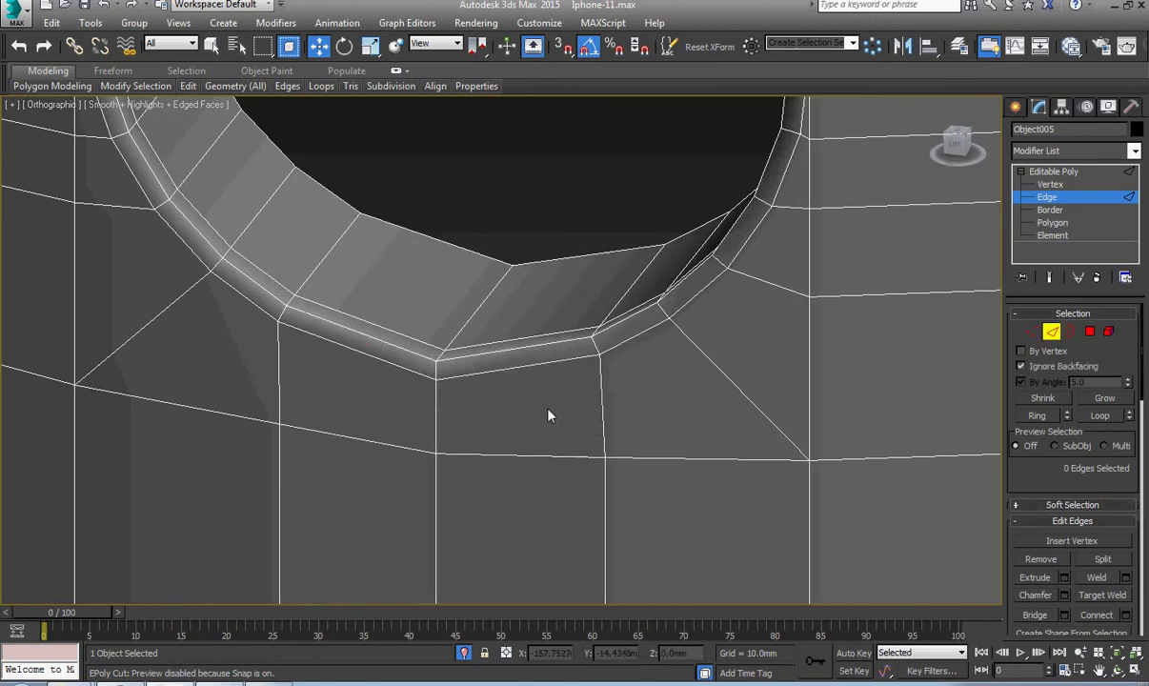
Step: Select the whole body element, check its smoothing groups, and return to object level
{"action": "scroll", "coordinate": [530, 409], "scroll_direction": "down", "scroll_amount": 15}
{"action": "middle_click_drag", "start_coordinate": [530, 436], "coordinate": [448, 391]}
{"action": "middle_click_drag", "start_coordinate": [479, 448], "coordinate": [360, 315], "text": "alt"}
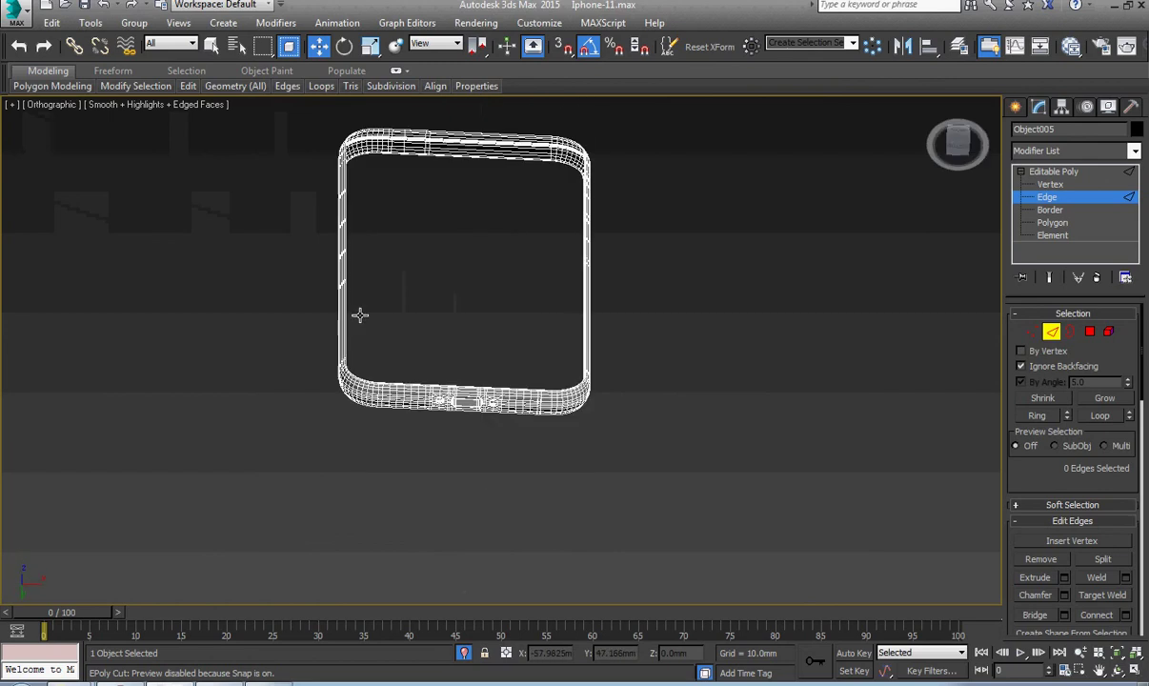
{"action": "scroll", "coordinate": [469, 407], "scroll_direction": "up", "scroll_amount": 8}
{"action": "scroll", "coordinate": [377, 393], "scroll_direction": "up", "scroll_amount": 8}
{"action": "middle_click_drag", "start_coordinate": [308, 395], "coordinate": [564, 431]}
{"action": "middle_click_drag", "start_coordinate": [439, 421], "coordinate": [534, 423]}
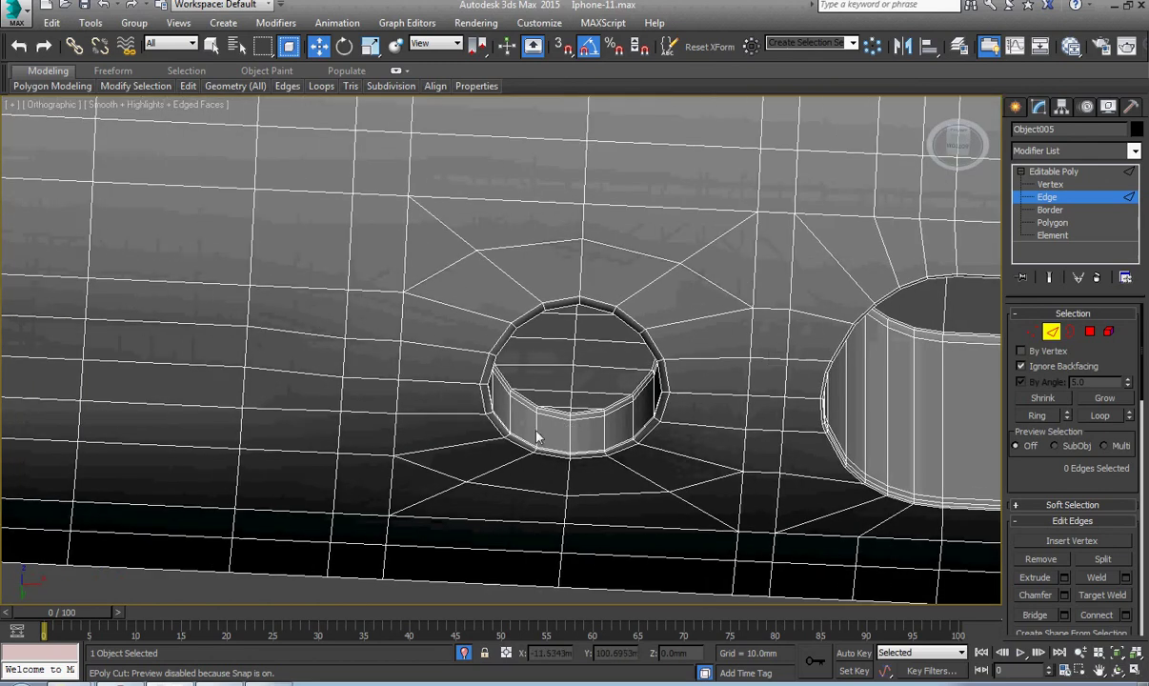
{"action": "key", "text": "5"}
{"action": "left_click", "coordinate": [424, 433]}
{"action": "scroll", "coordinate": [1038, 435], "scroll_direction": "down", "scroll_amount": 15}
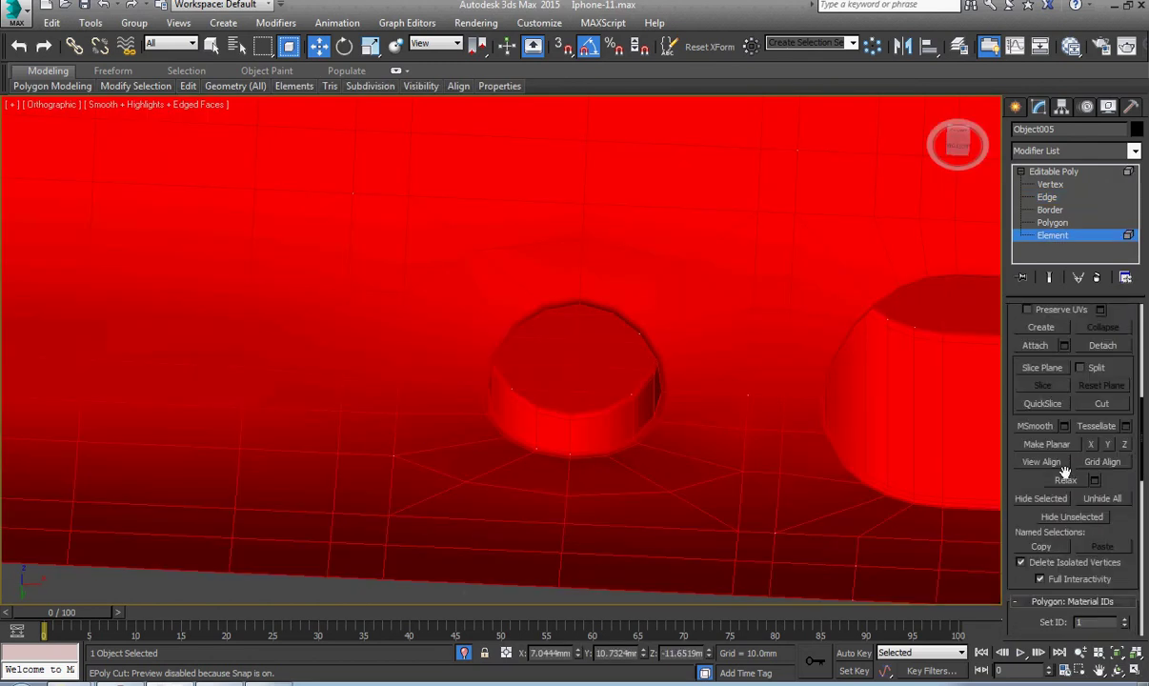
{"action": "scroll", "coordinate": [1092, 534], "scroll_direction": "down", "scroll_amount": 2}
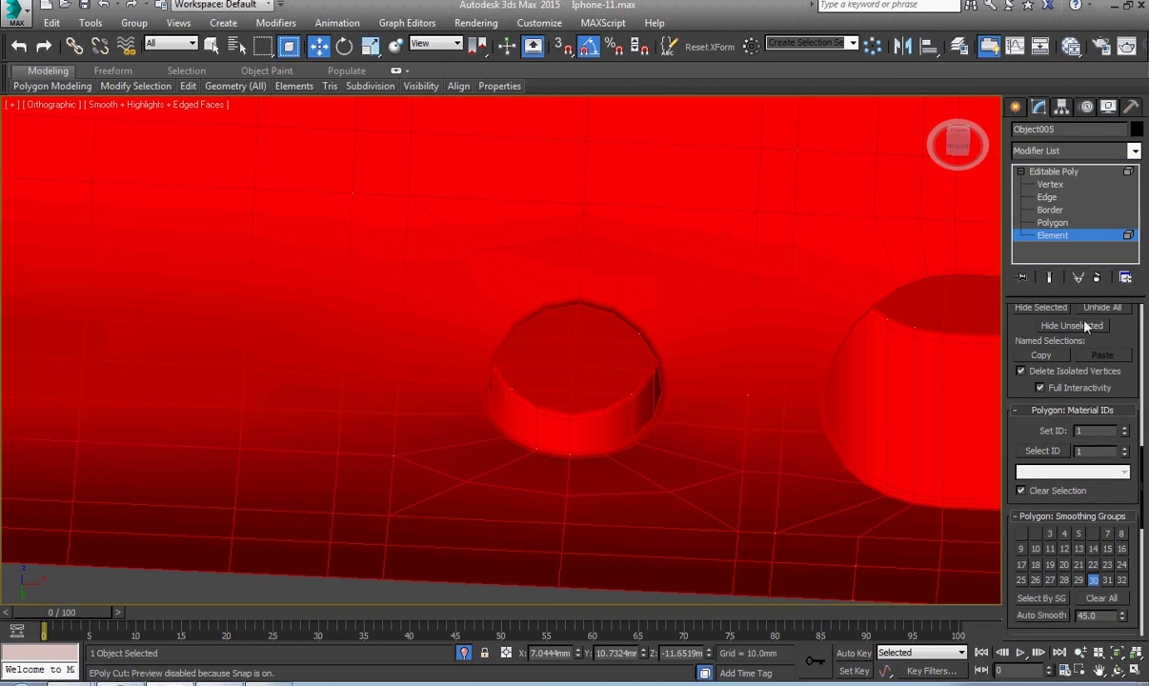
{"action": "left_click", "coordinate": [1065, 175]}
{"action": "scroll", "coordinate": [492, 451], "scroll_direction": "up", "scroll_amount": 5}
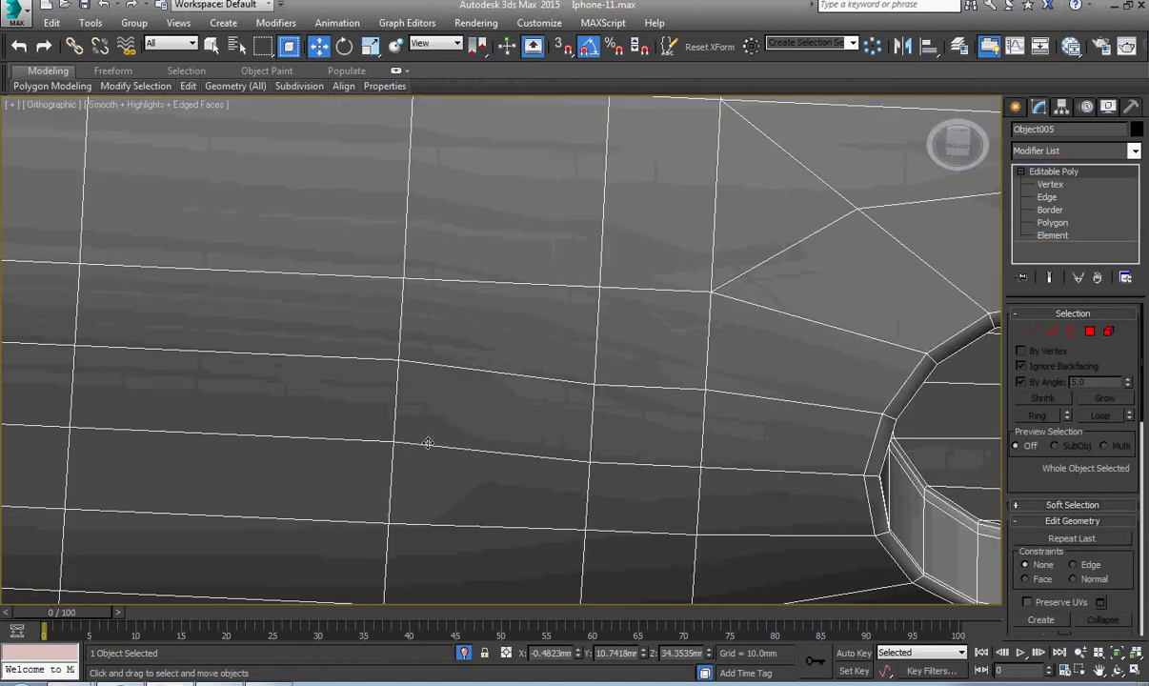
Step: Select the middle-row end vertex nearest the round hole and check its alignment with the body's outline in the front view
{"action": "key", "text": "1"}
{"action": "left_click", "coordinate": [394, 442]}
{"action": "key", "text": "f"}
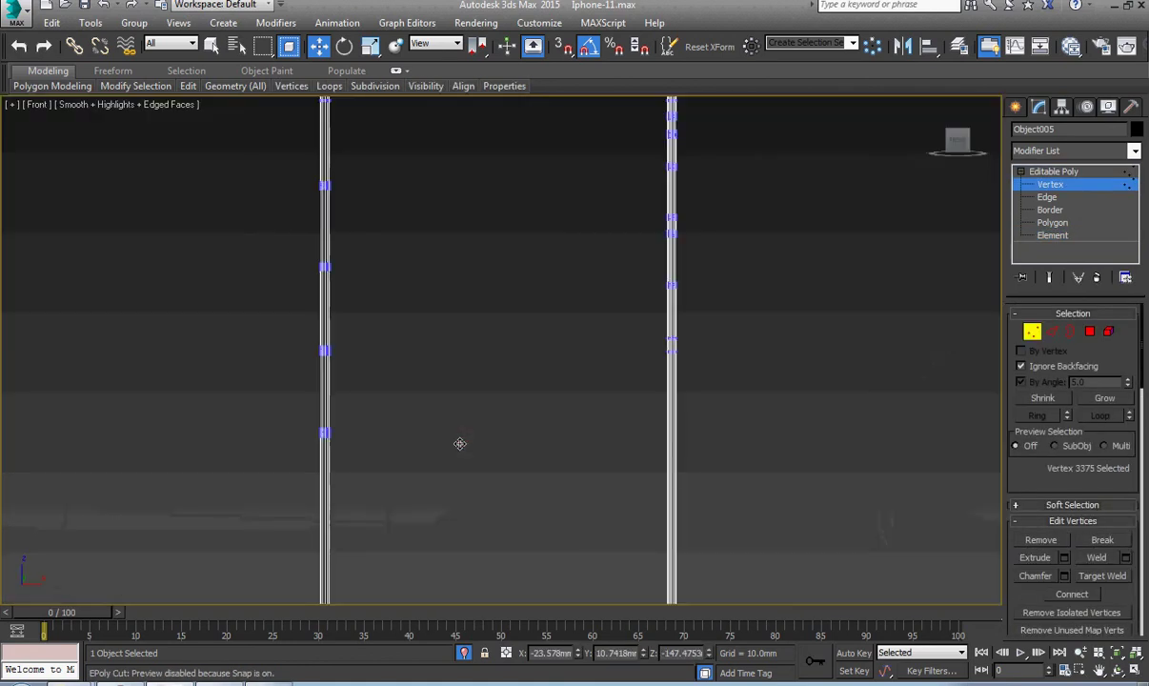
{"action": "middle_click_drag", "start_coordinate": [459, 444], "coordinate": [518, 114]}
{"action": "scroll", "coordinate": [502, 344], "scroll_direction": "up", "scroll_amount": 9}
{"action": "scroll", "coordinate": [443, 370], "scroll_direction": "up", "scroll_amount": 3}
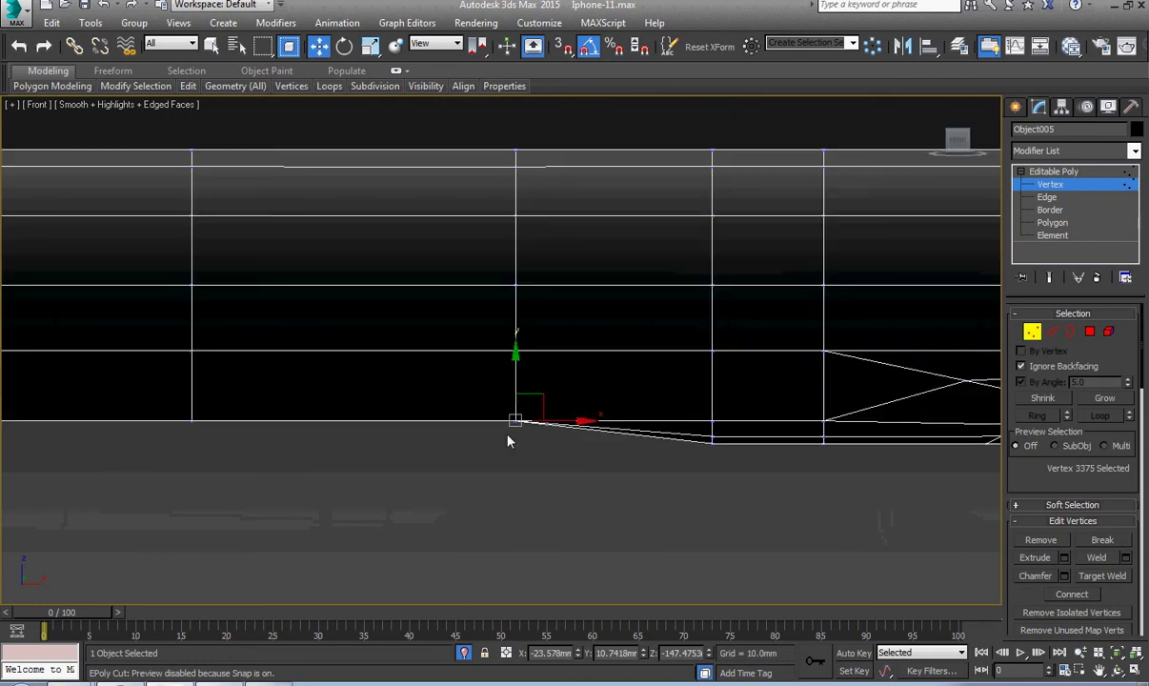
Step: Select every second edge of the new middle row along the bottom face, from the round hole to the corner
{"action": "scroll", "coordinate": [552, 451], "scroll_direction": "down", "scroll_amount": 3}
{"action": "middle_click_drag", "start_coordinate": [553, 450], "coordinate": [677, 491]}
{"action": "scroll", "coordinate": [436, 462], "scroll_direction": "up", "scroll_amount": 2}
{"action": "scroll", "coordinate": [437, 463], "scroll_direction": "up", "scroll_amount": 2}
{"action": "key", "text": "2"}
{"action": "left_click", "coordinate": [418, 466]}
{"action": "scroll", "coordinate": [417, 467], "scroll_direction": "down", "scroll_amount": 3}
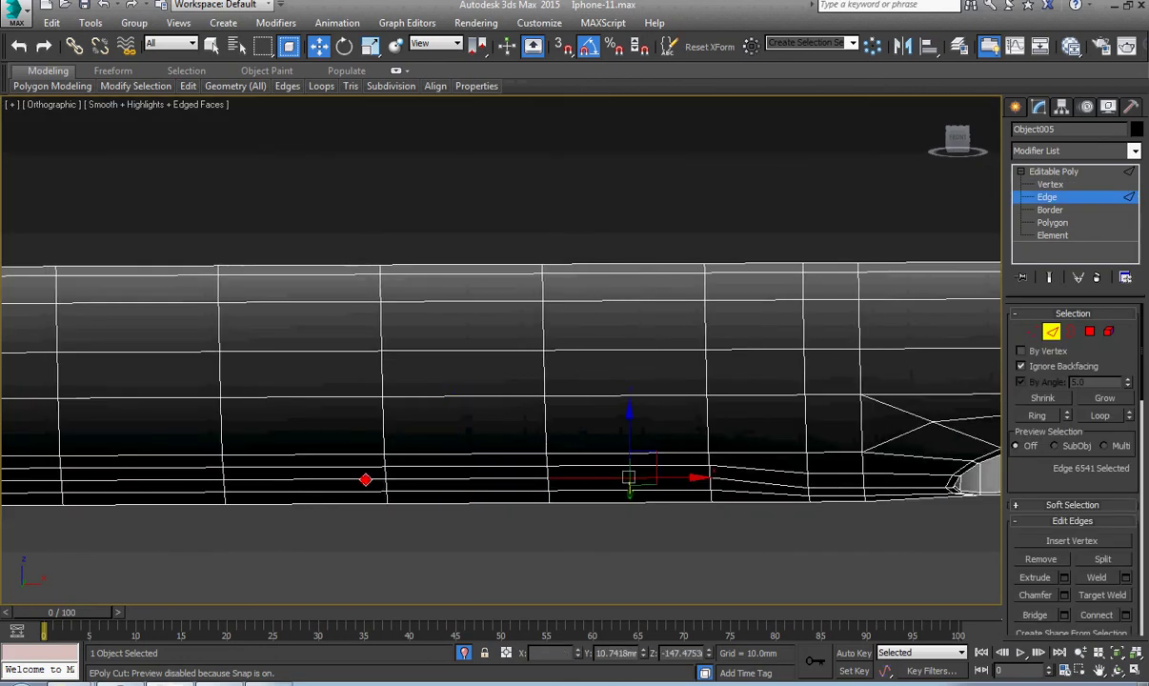
{"action": "left_click", "coordinate": [365, 479], "text": "ctrl"}
{"action": "middle_click_drag", "start_coordinate": [285, 482], "coordinate": [565, 497]}
{"action": "left_click", "coordinate": [305, 492], "text": "ctrl"}
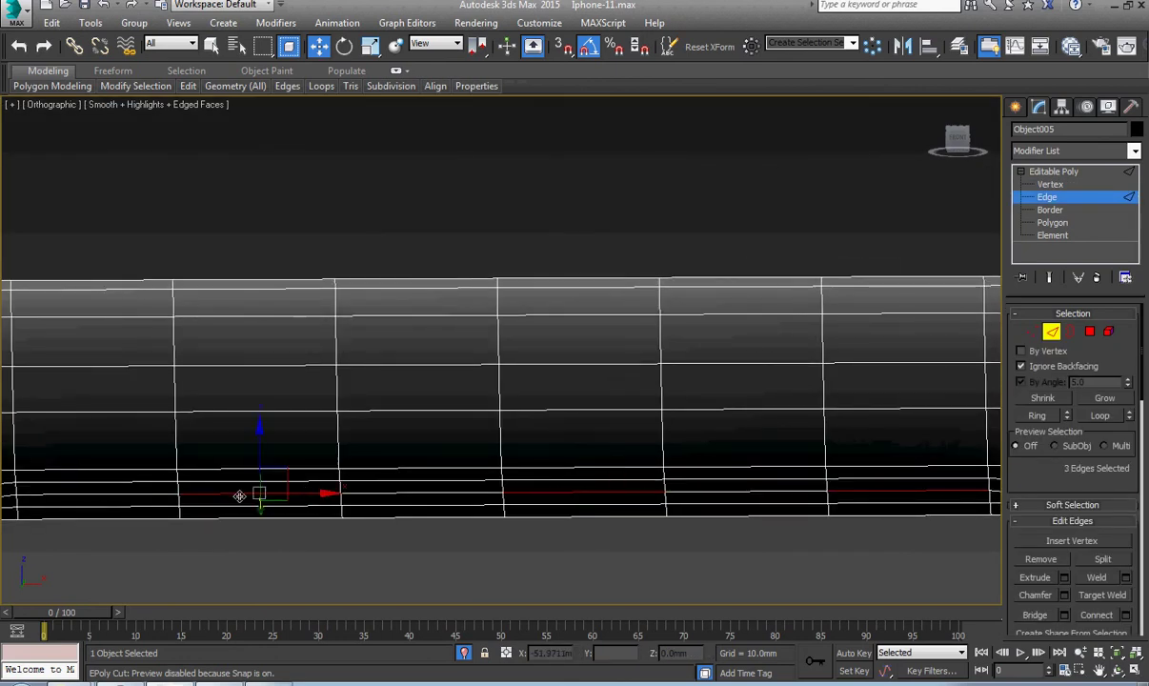
{"action": "middle_click_drag", "start_coordinate": [208, 495], "coordinate": [642, 499]}
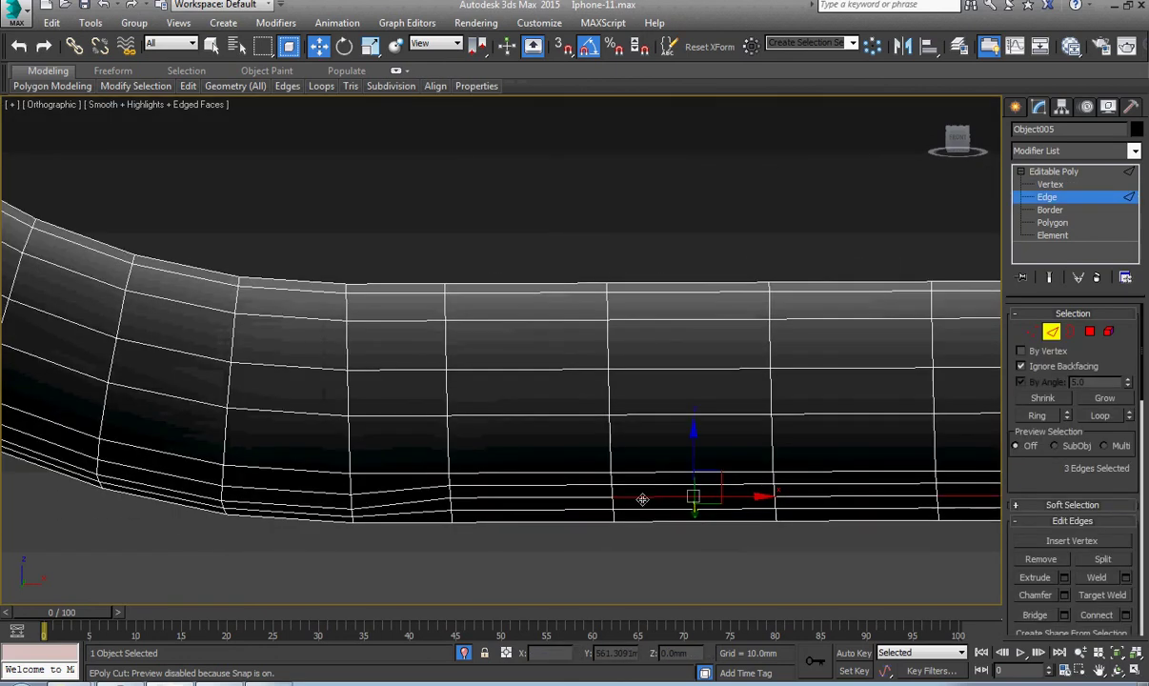
{"action": "left_click", "coordinate": [498, 499], "text": "ctrl"}
Step: In the front view, lower the selected middle-row edges to line up with the neighbouring bottom outline
{"action": "key", "text": "f"}
{"action": "key", "text": "z"}
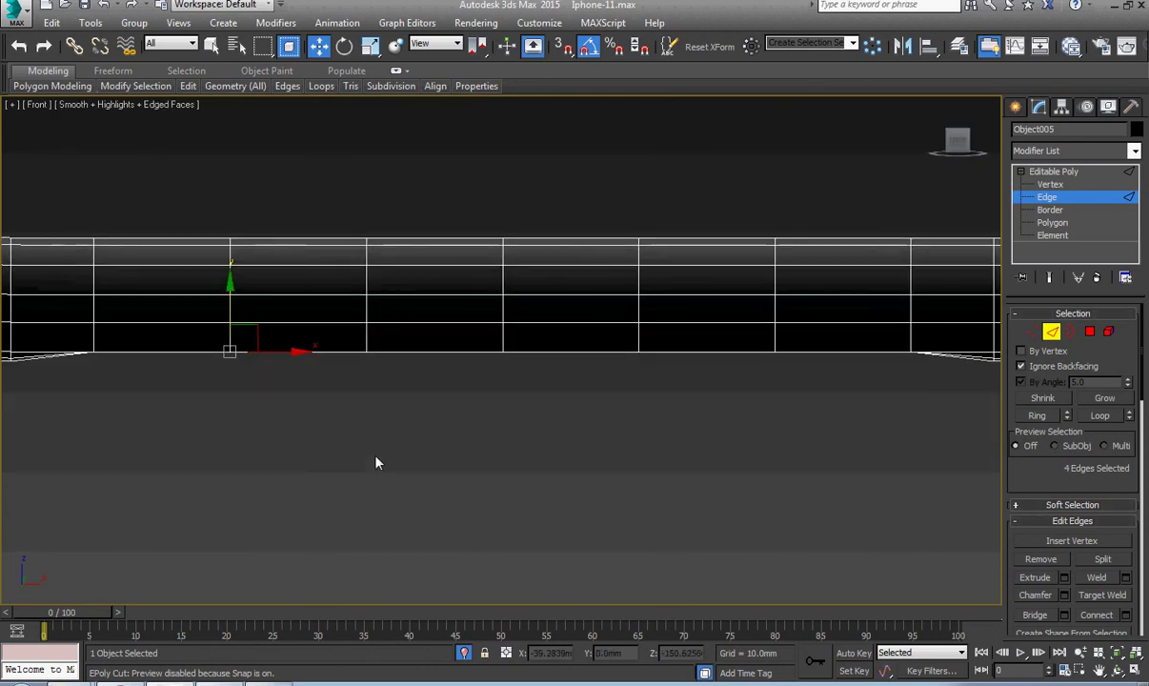
{"action": "middle_click_drag", "start_coordinate": [240, 406], "coordinate": [539, 458]}
{"action": "scroll", "coordinate": [454, 405], "scroll_direction": "up", "scroll_amount": 3}
{"action": "left_click_drag", "start_coordinate": [604, 354], "coordinate": [604, 373]}
Step: Select the straight edges of the row just in front of the middle row, from the round hole to the corner
{"action": "scroll", "coordinate": [634, 399], "scroll_direction": "down", "scroll_amount": 3}
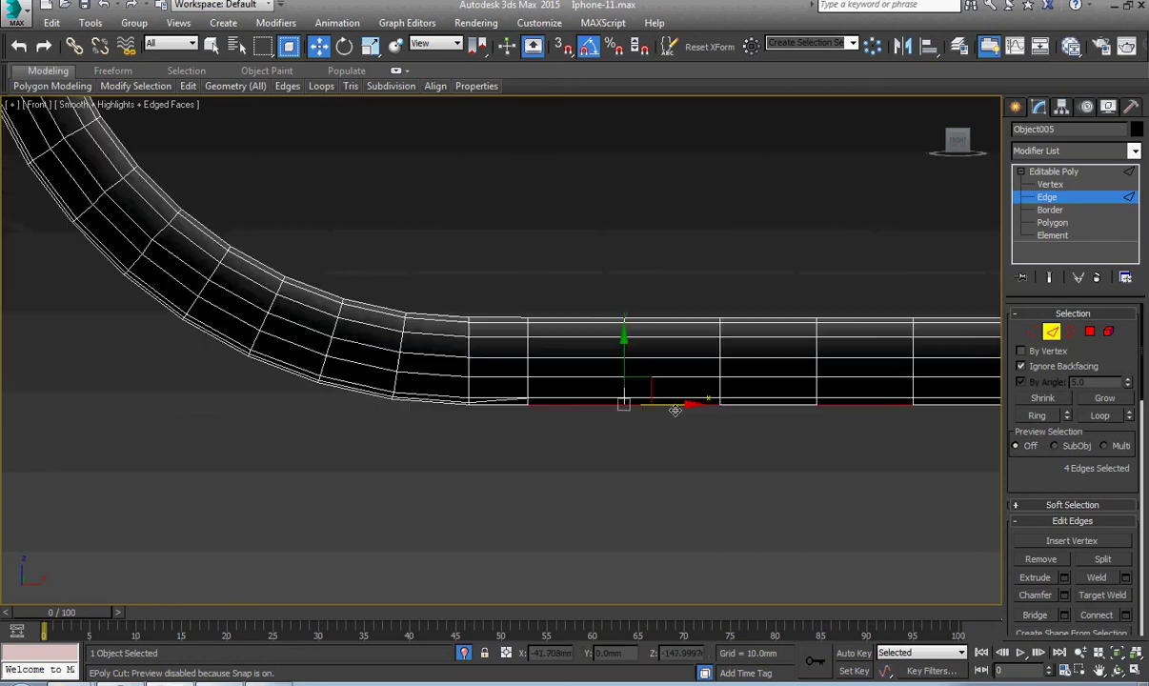
{"action": "middle_click_drag", "start_coordinate": [674, 409], "coordinate": [397, 417]}
{"action": "scroll", "coordinate": [717, 444], "scroll_direction": "down", "scroll_amount": 1}
{"action": "middle_click_drag", "start_coordinate": [720, 452], "coordinate": [741, 415], "text": "alt"}
{"action": "scroll", "coordinate": [741, 415], "scroll_direction": "up", "scroll_amount": 5}
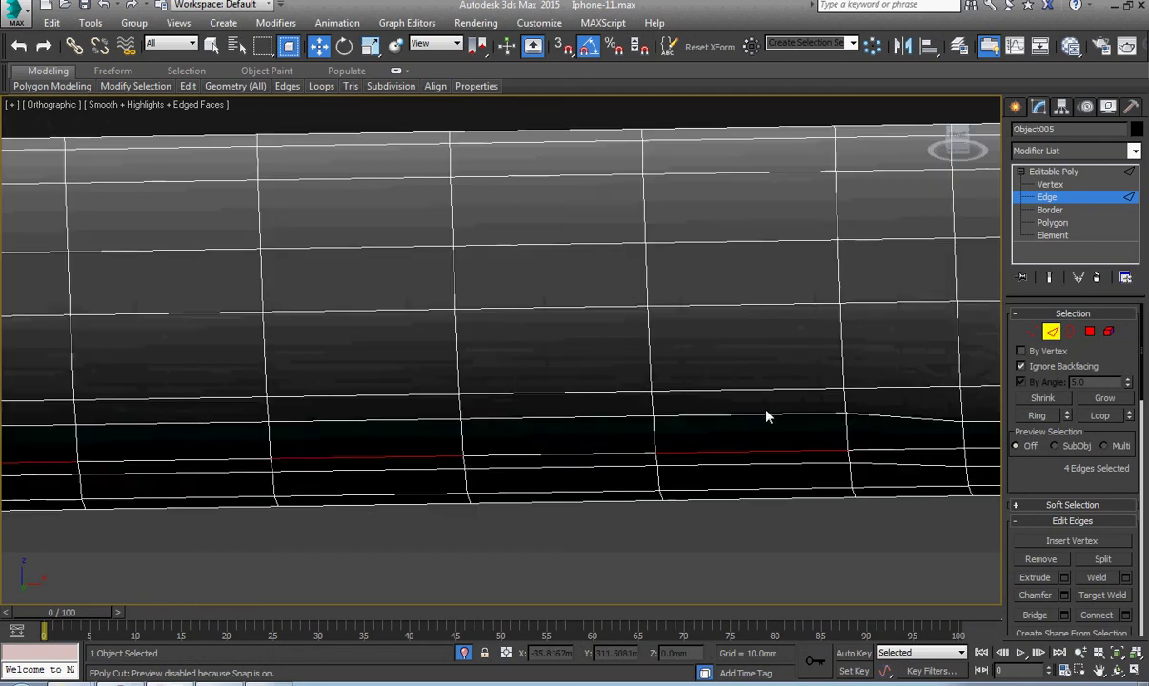
{"action": "left_click", "coordinate": [767, 414]}
{"action": "left_click", "coordinate": [488, 418], "text": "ctrl"}
{"action": "left_click", "coordinate": [441, 420], "text": "ctrl"}
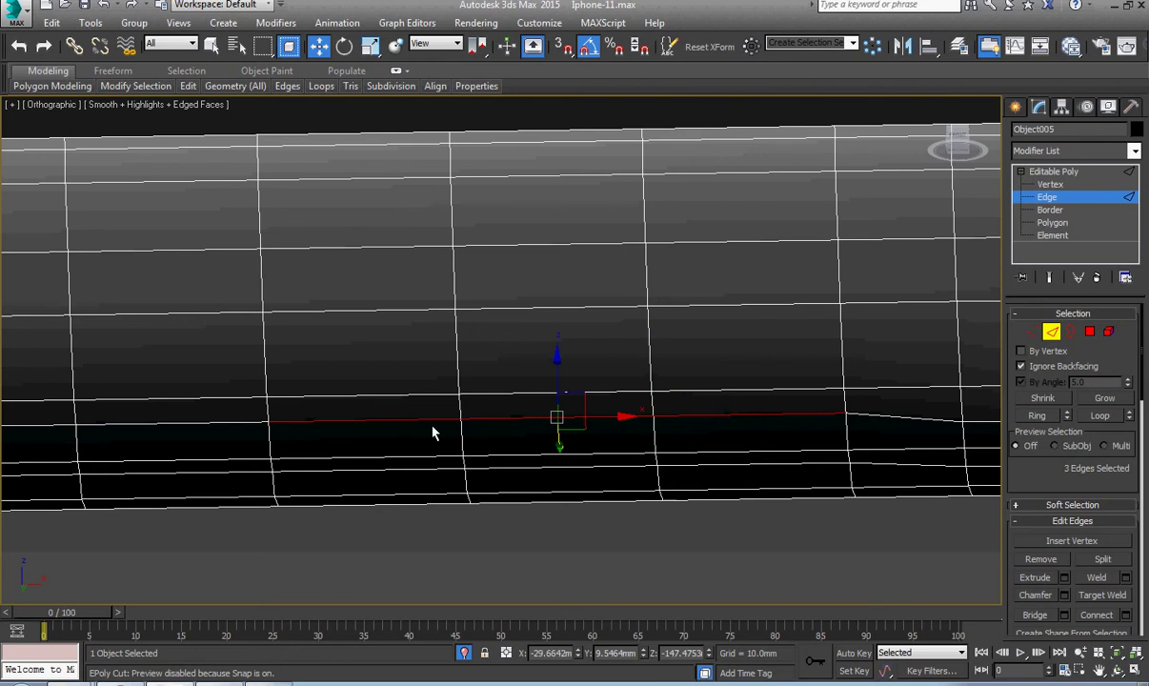
{"action": "middle_click_drag", "start_coordinate": [262, 427], "coordinate": [902, 450]}
{"action": "scroll", "coordinate": [691, 452], "scroll_direction": "down", "scroll_amount": 2}
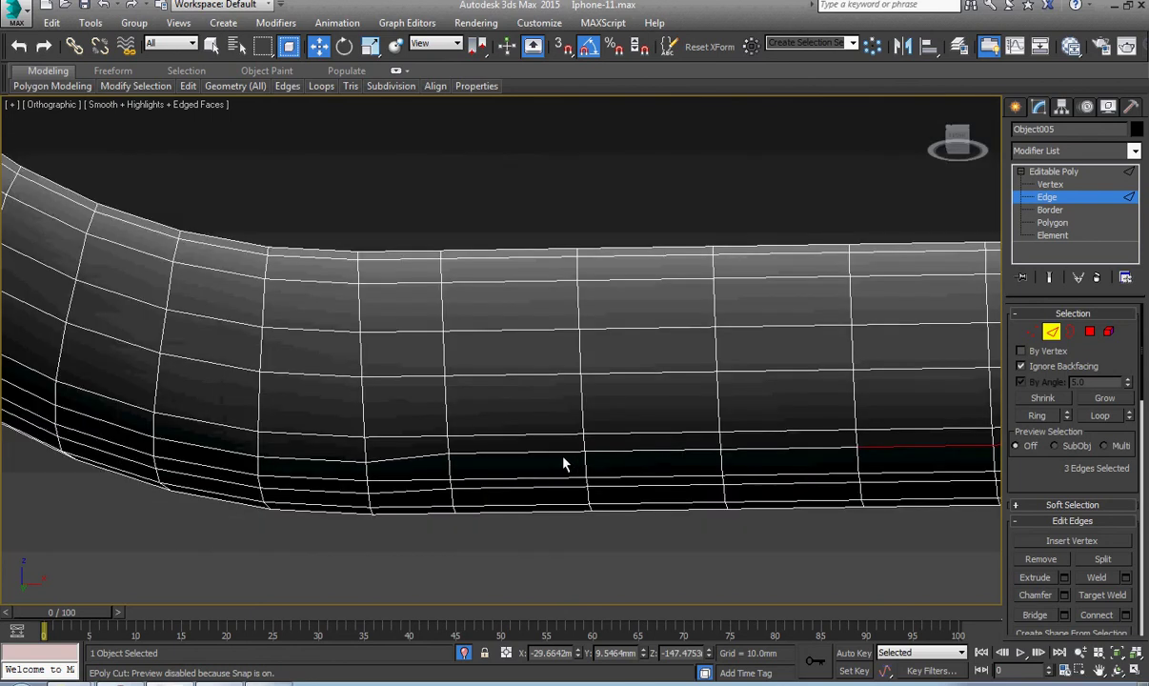
{"action": "left_click", "coordinate": [754, 462], "text": "ctrl"}
Step: In the front view, lower the selected edge row to line up with the body's bottom outline
{"action": "key", "text": "f"}
{"action": "key", "text": "z"}
{"action": "key", "text": "z"}
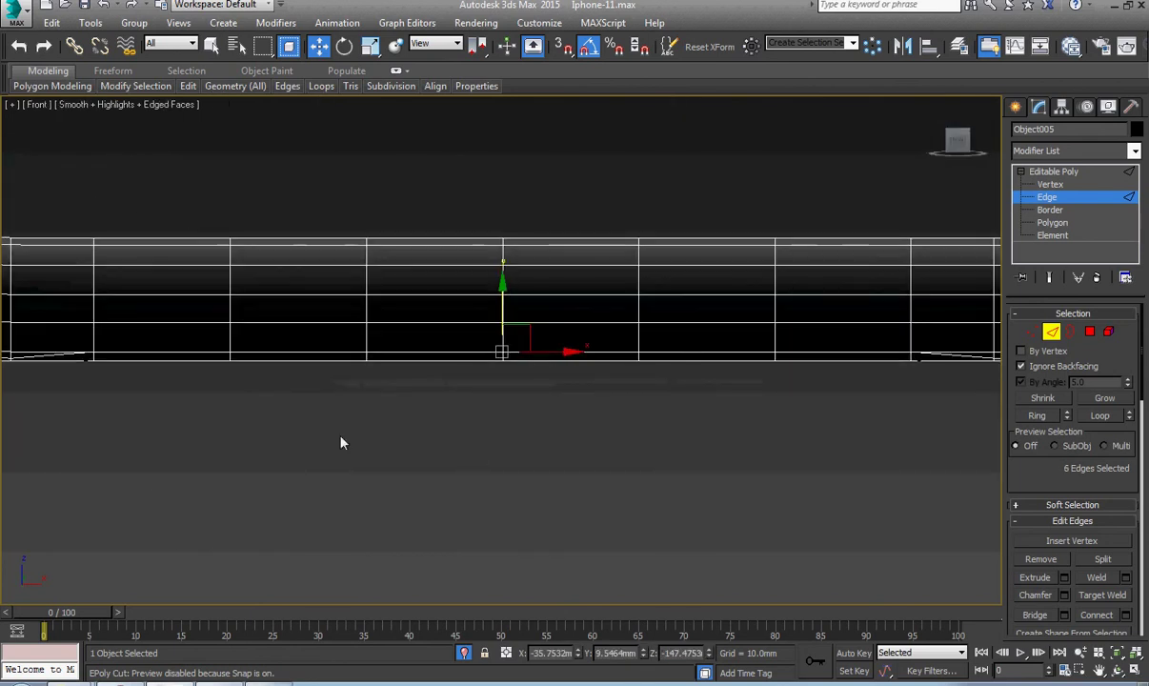
{"action": "middle_click_drag", "start_coordinate": [342, 441], "coordinate": [528, 475]}
{"action": "scroll", "coordinate": [480, 455], "scroll_direction": "up", "scroll_amount": 2}
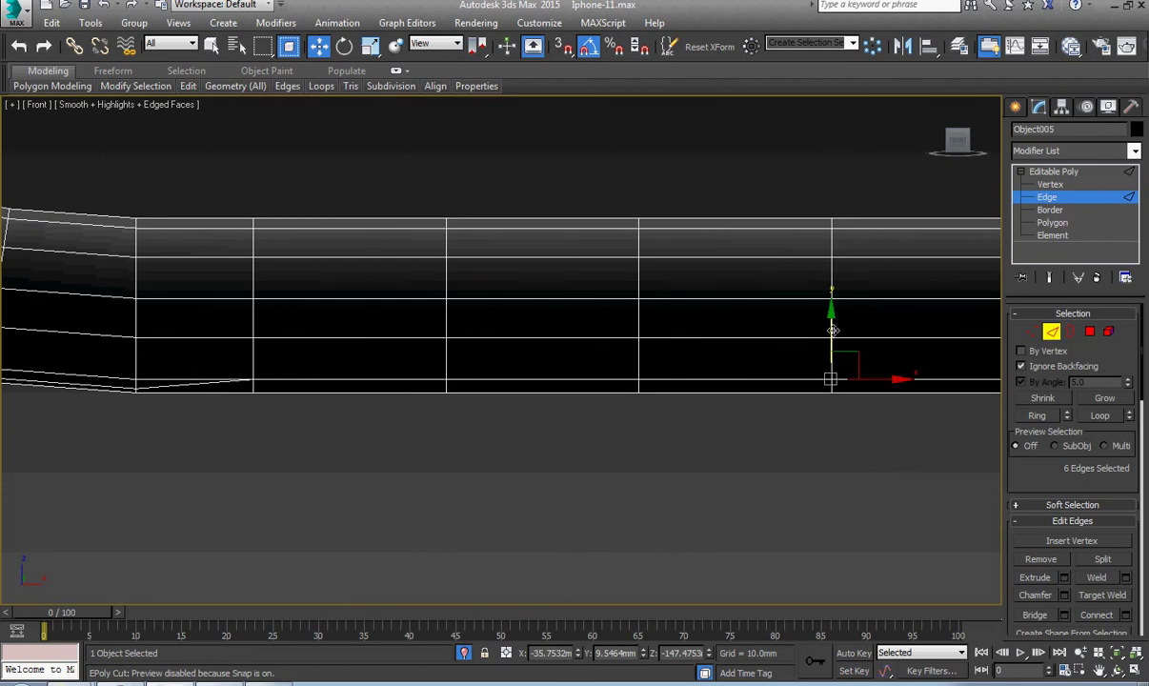
{"action": "left_click_drag", "start_coordinate": [833, 330], "coordinate": [837, 341]}
{"action": "scroll", "coordinate": [841, 377], "scroll_direction": "down", "scroll_amount": 7}
{"action": "middle_click_drag", "start_coordinate": [846, 379], "coordinate": [451, 404]}
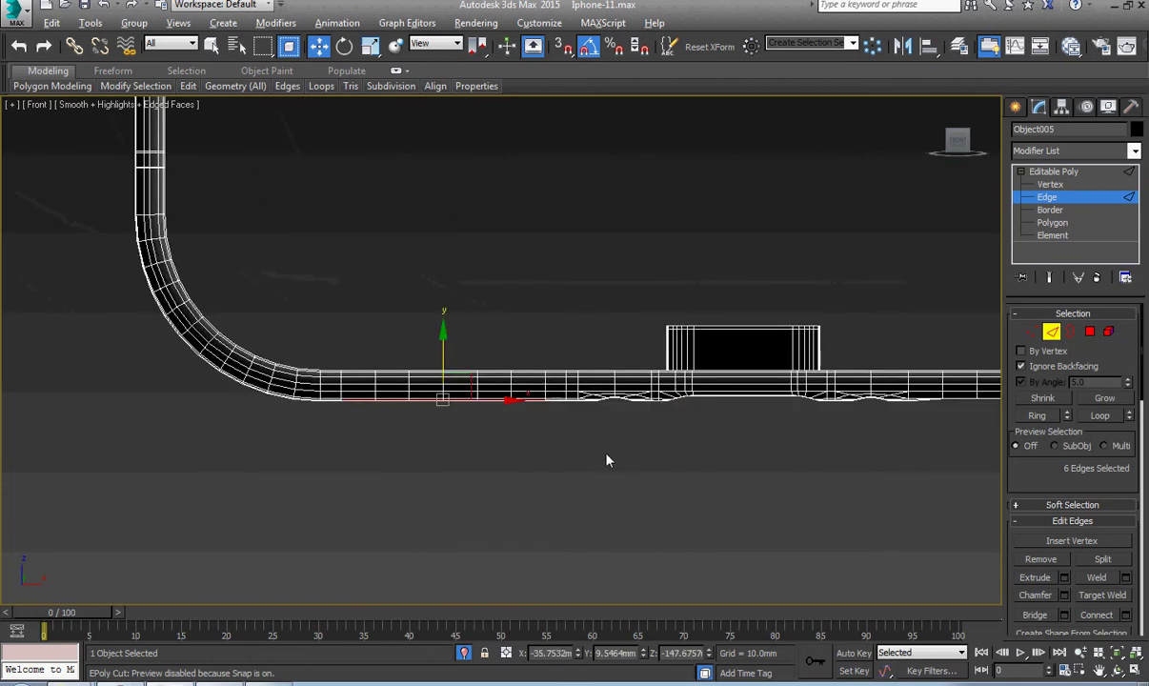
Step: Select the matching straight edges of the row just behind the middle row, from the round hole to the corner
{"action": "middle_click_drag", "start_coordinate": [605, 458], "coordinate": [583, 329], "text": "alt"}
{"action": "scroll", "coordinate": [548, 392], "scroll_direction": "up", "scroll_amount": 6}
{"action": "left_click", "coordinate": [521, 419]}
{"action": "scroll", "coordinate": [457, 435], "scroll_direction": "down", "scroll_amount": 3}
{"action": "middle_click_drag", "start_coordinate": [452, 437], "coordinate": [638, 421]}
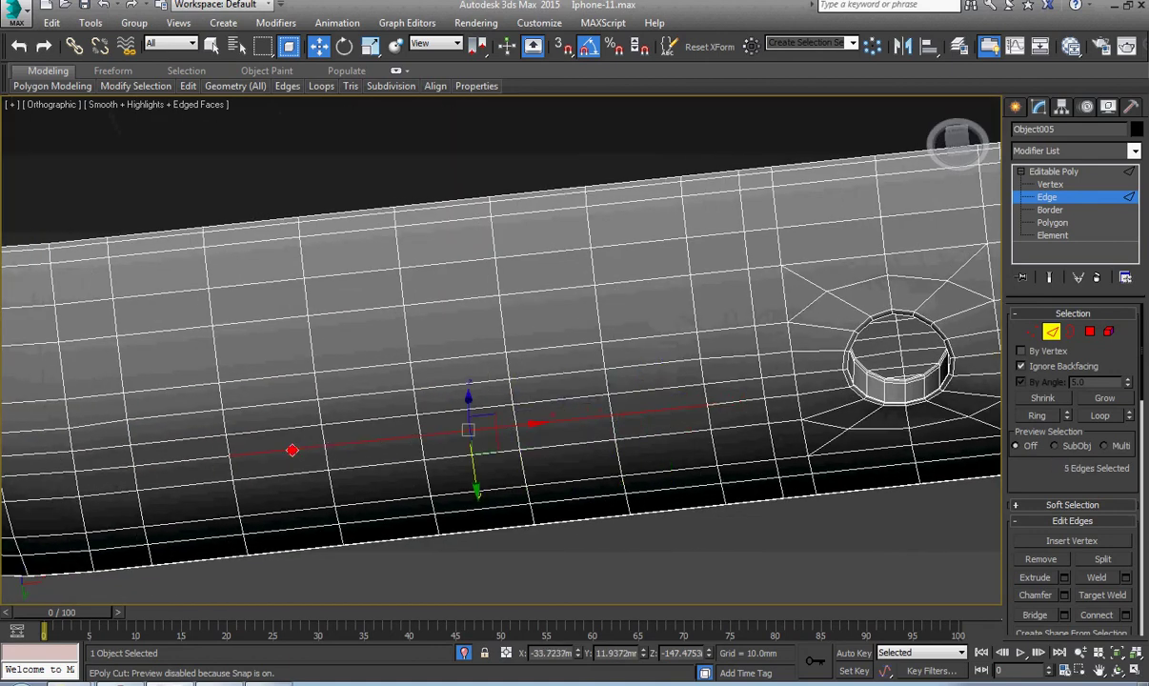
{"action": "left_click", "coordinate": [196, 462], "text": "ctrl"}
{"action": "middle_click_drag", "start_coordinate": [202, 461], "coordinate": [537, 454]}
Step: In the back view, lower the selected rear edge row to line up with the body's bottom outline
{"action": "key", "text": "f"}
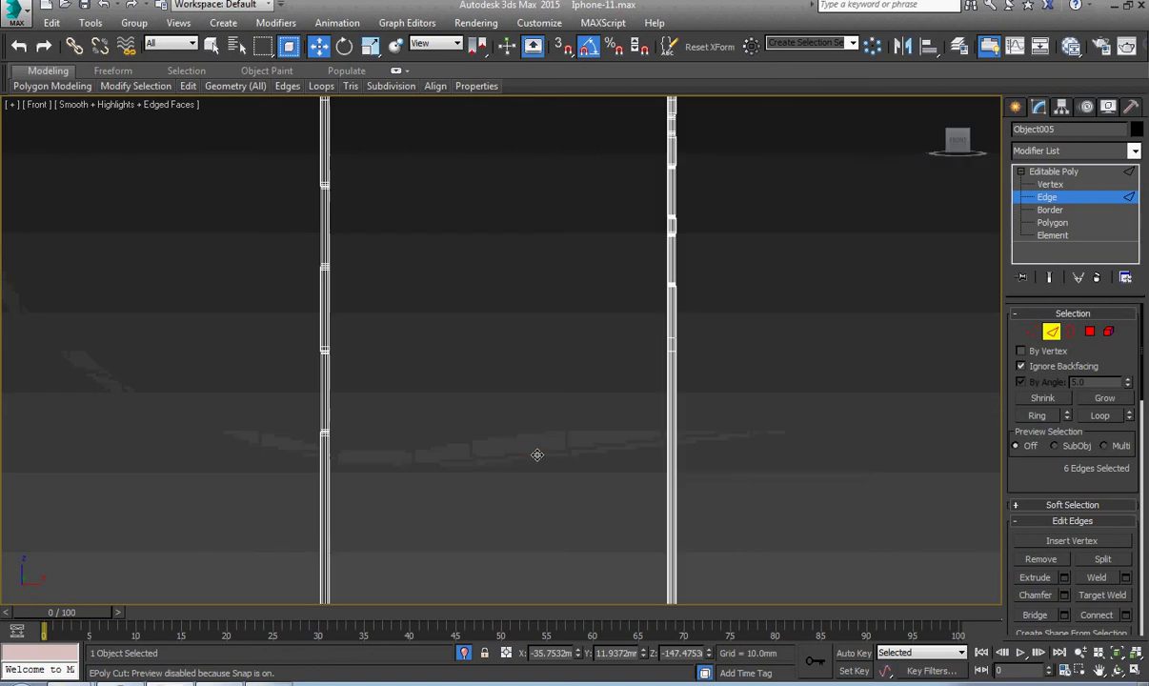
{"action": "key", "text": "z"}
{"action": "key", "text": "v"}
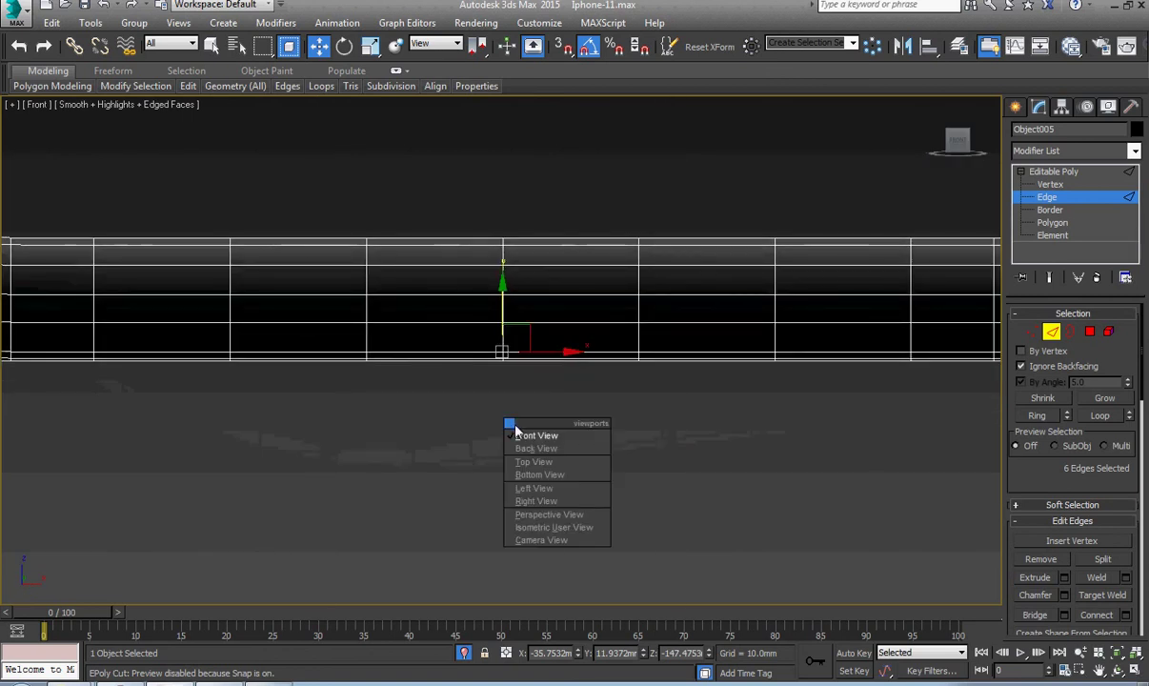
{"action": "left_click", "coordinate": [529, 446]}
{"action": "middle_click_drag", "start_coordinate": [503, 390], "coordinate": [626, 418]}
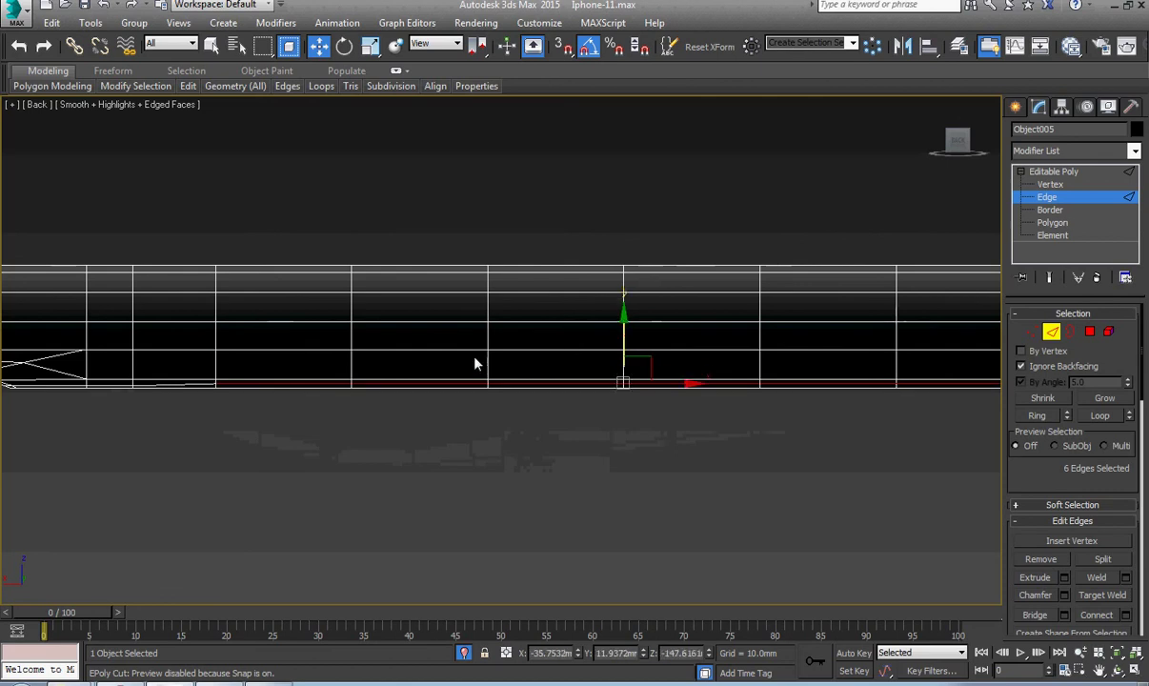
{"action": "middle_click_drag", "start_coordinate": [473, 357], "coordinate": [609, 367]}
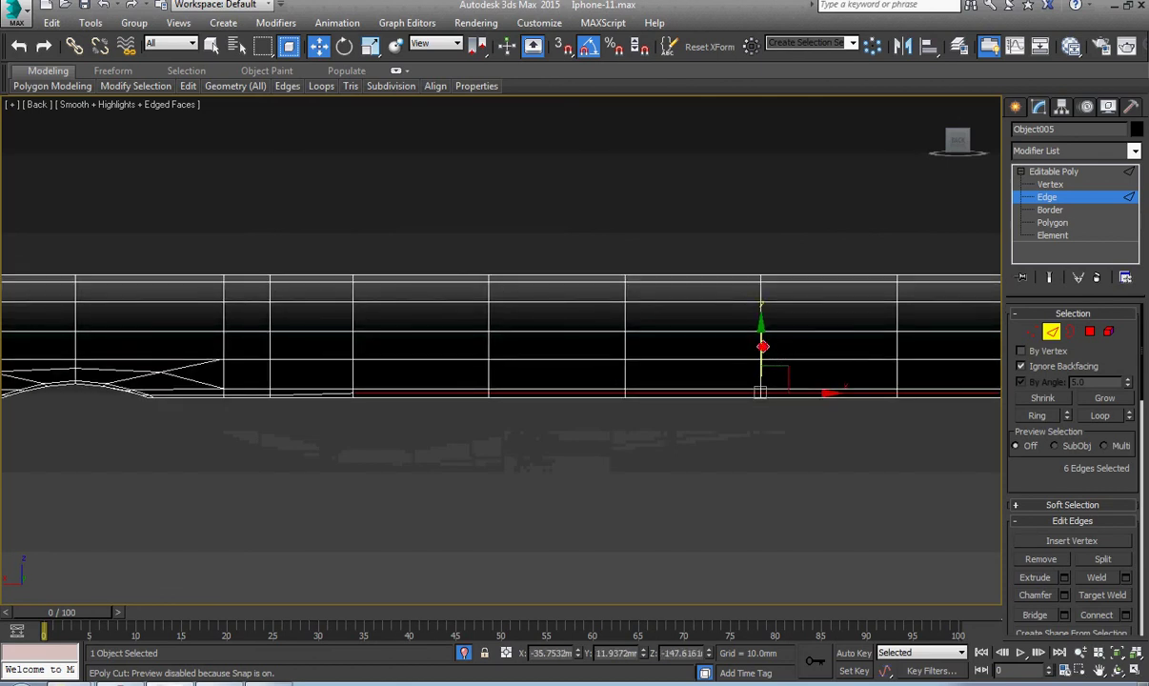
{"action": "left_click_drag", "start_coordinate": [763, 347], "coordinate": [765, 349]}
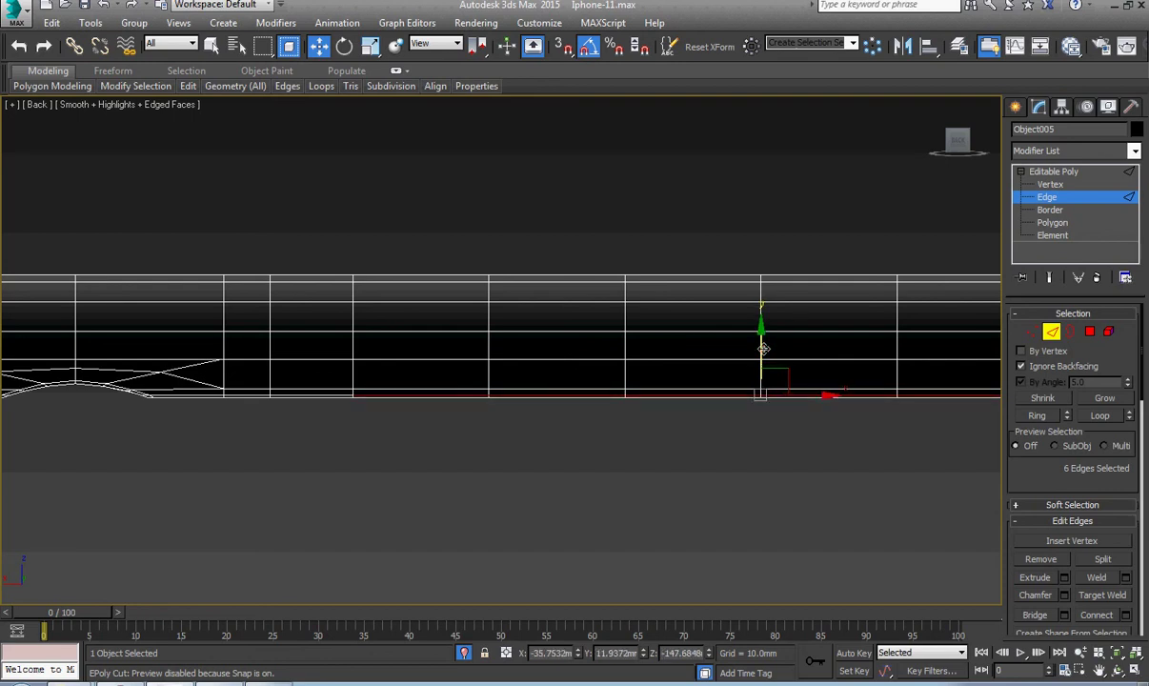
Step: Examine the bottom outline in the back view from the corner to the slot and round holes for misaligned edges
{"action": "scroll", "coordinate": [760, 359], "scroll_direction": "down", "scroll_amount": 3}
{"action": "middle_click_drag", "start_coordinate": [829, 377], "coordinate": [604, 430]}
{"action": "scroll", "coordinate": [692, 443], "scroll_direction": "up", "scroll_amount": 6}
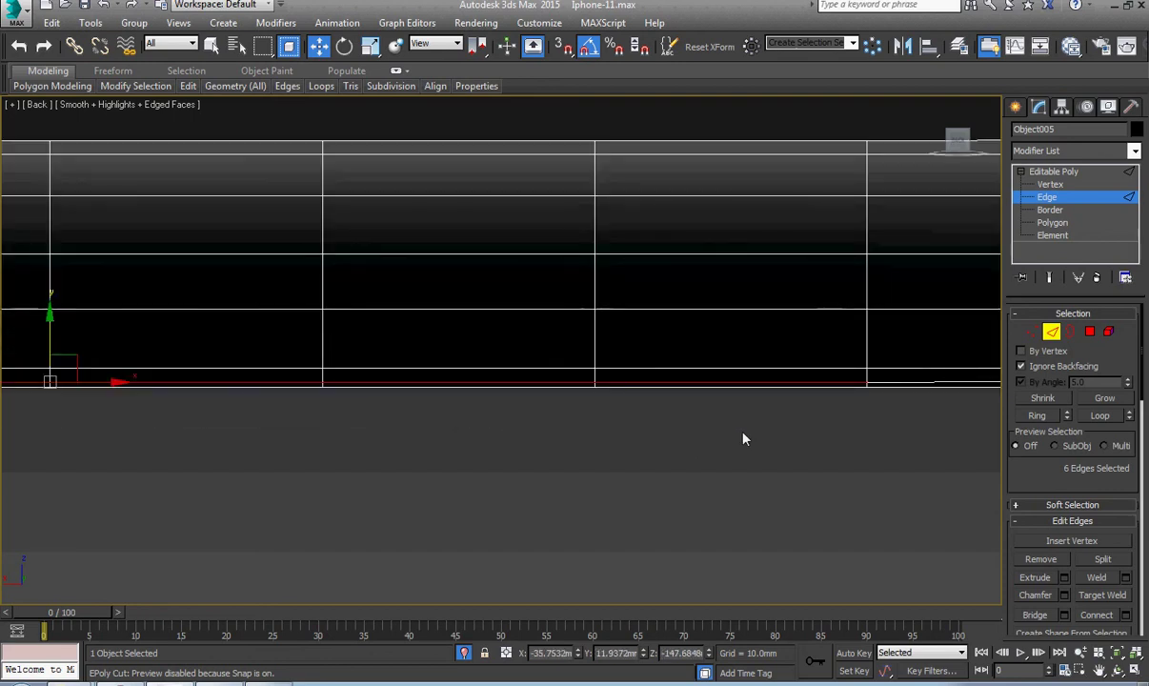
{"action": "middle_click_drag", "start_coordinate": [812, 412], "coordinate": [413, 487]}
{"action": "scroll", "coordinate": [586, 460], "scroll_direction": "up", "scroll_amount": 1}
{"action": "scroll", "coordinate": [586, 460], "scroll_direction": "down", "scroll_amount": 2}
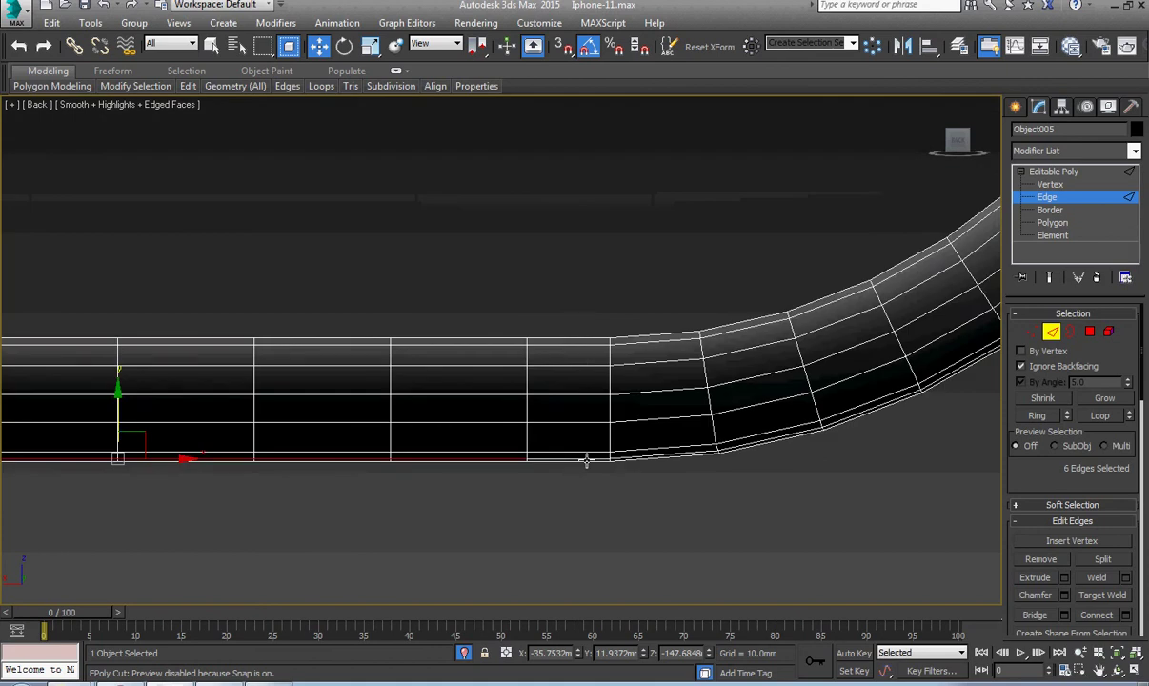
{"action": "scroll", "coordinate": [585, 461], "scroll_direction": "down", "scroll_amount": 2}
{"action": "scroll", "coordinate": [584, 461], "scroll_direction": "down", "scroll_amount": 3}
{"action": "middle_click_drag", "start_coordinate": [278, 449], "coordinate": [438, 433]}
{"action": "scroll", "coordinate": [438, 433], "scroll_direction": "up", "scroll_amount": 3}
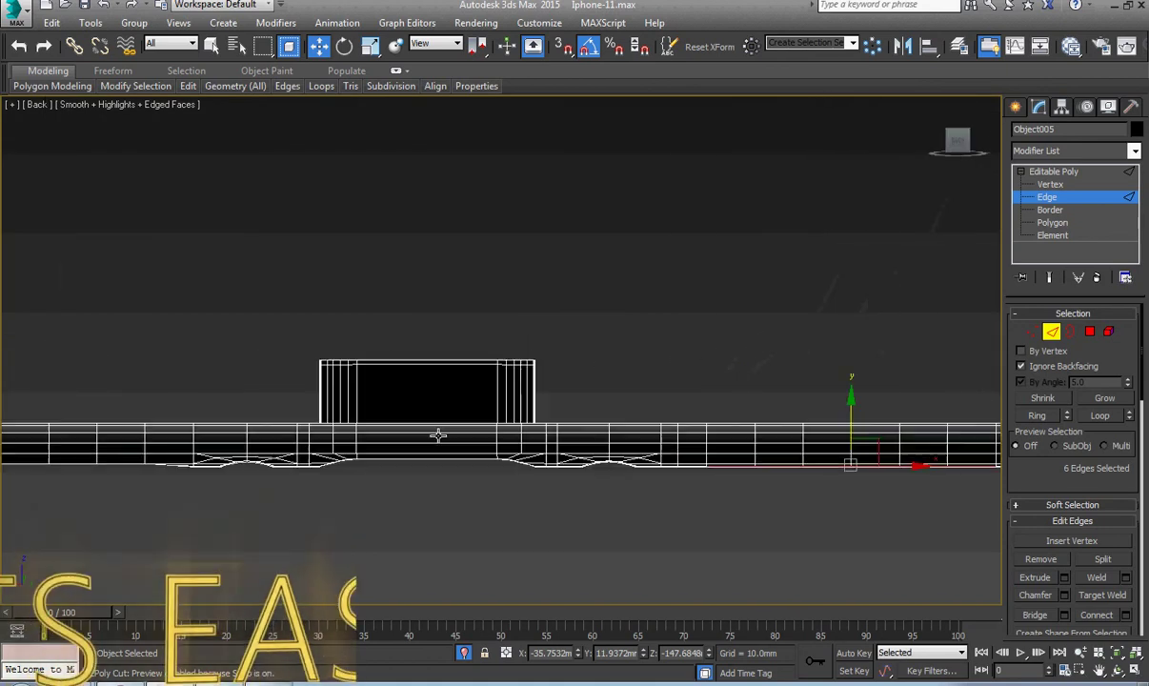
{"action": "middle_click_drag", "start_coordinate": [395, 470], "coordinate": [514, 453]}
{"action": "scroll", "coordinate": [586, 428], "scroll_direction": "up", "scroll_amount": 3}
{"action": "scroll", "coordinate": [514, 453], "scroll_direction": "up", "scroll_amount": 3}
{"action": "scroll", "coordinate": [390, 505], "scroll_direction": "down", "scroll_amount": 4}
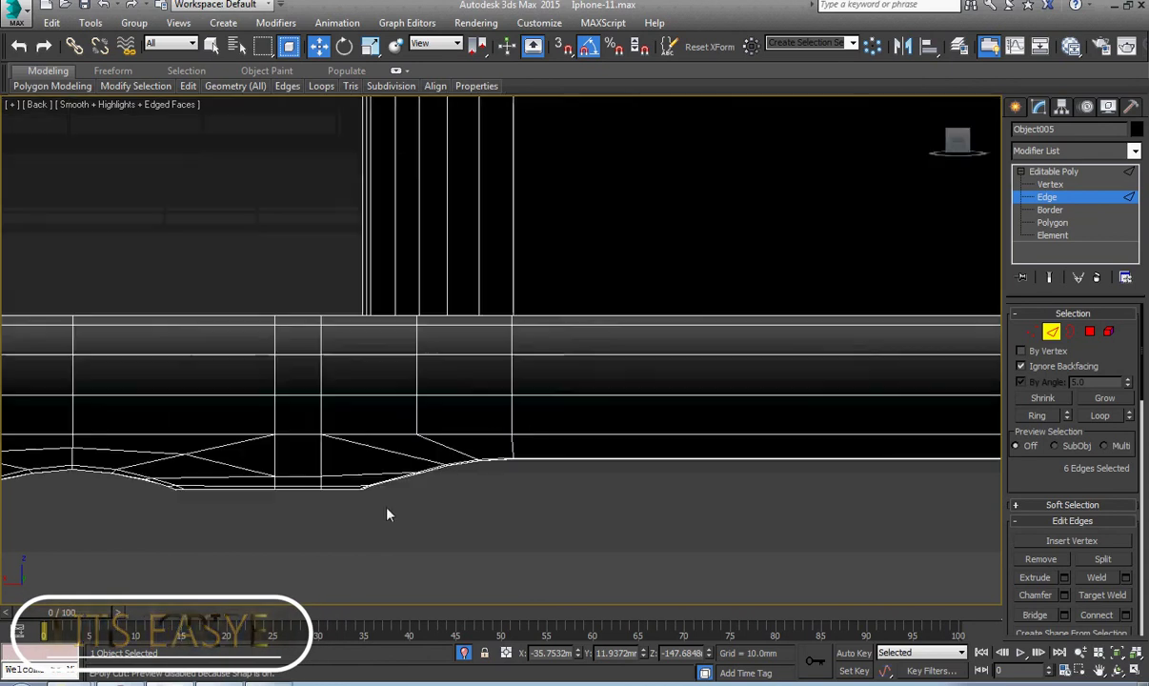
Step: Target-weld two rim vertices at the slot's rounded end onto their neighbouring rim vertices
{"action": "middle_click_drag", "start_coordinate": [388, 511], "coordinate": [378, 444], "text": "alt"}
{"action": "middle_click_drag", "start_coordinate": [418, 551], "coordinate": [377, 232]}
{"action": "scroll", "coordinate": [409, 467], "scroll_direction": "up", "scroll_amount": 4}
{"action": "left_click", "coordinate": [375, 485]}
{"action": "scroll", "coordinate": [387, 505], "scroll_direction": "down", "scroll_amount": 3}
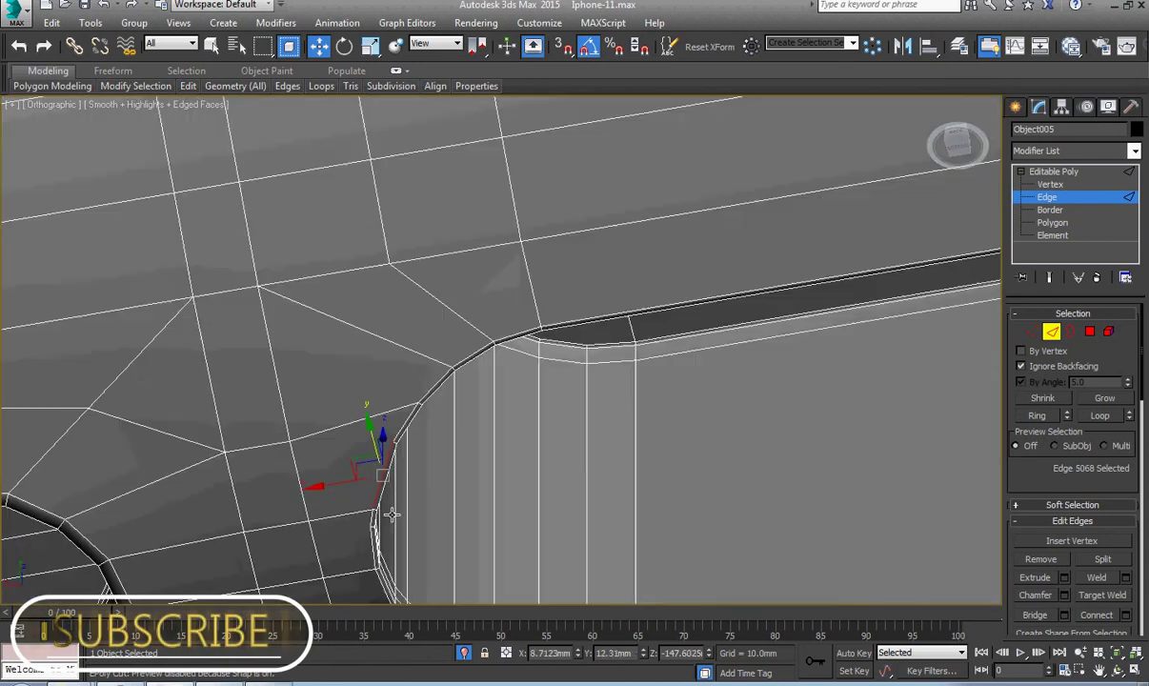
{"action": "middle_click_drag", "start_coordinate": [390, 513], "coordinate": [409, 434], "text": "alt"}
{"action": "scroll", "coordinate": [434, 393], "scroll_direction": "up", "scroll_amount": 4}
{"action": "key", "text": "1"}
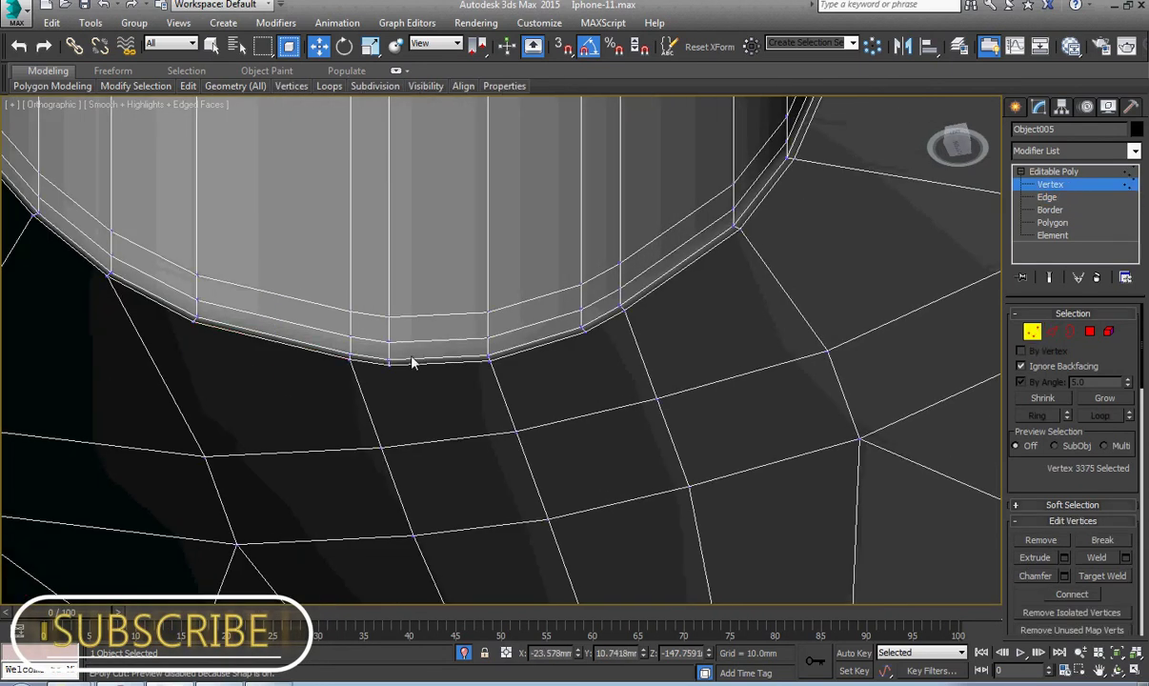
{"action": "right_click", "coordinate": [415, 343]}
{"action": "left_click", "coordinate": [410, 492]}
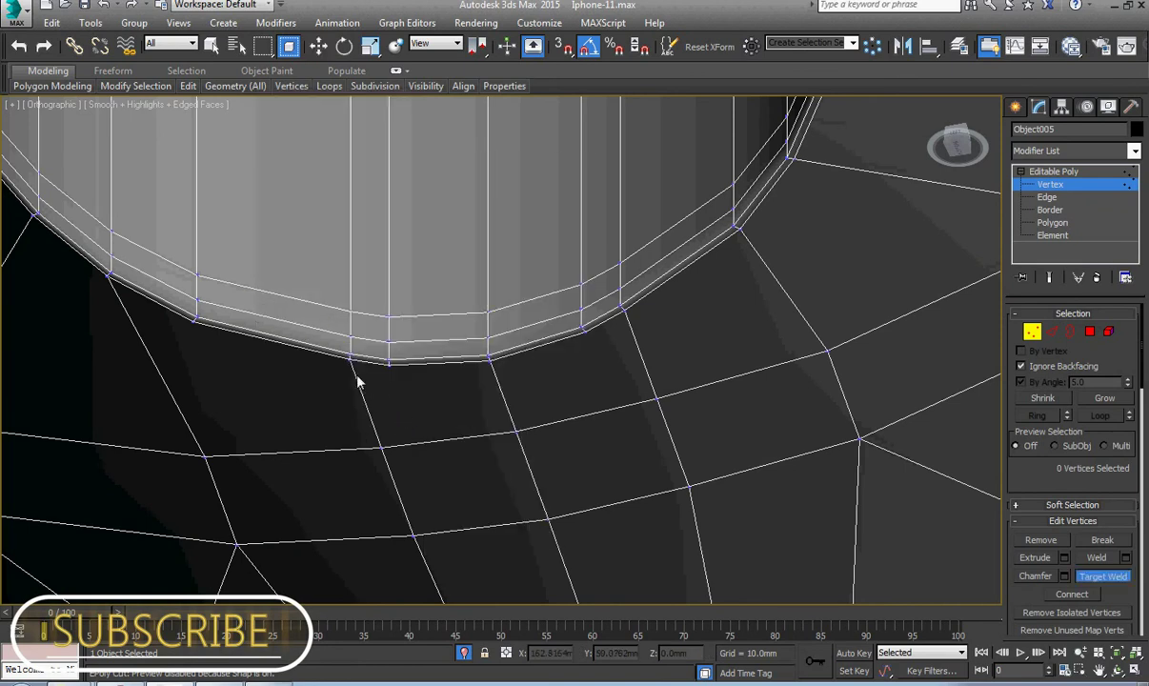
{"action": "left_click", "coordinate": [624, 309]}
{"action": "left_click", "coordinate": [585, 330]}
{"action": "right_click", "coordinate": [610, 351]}
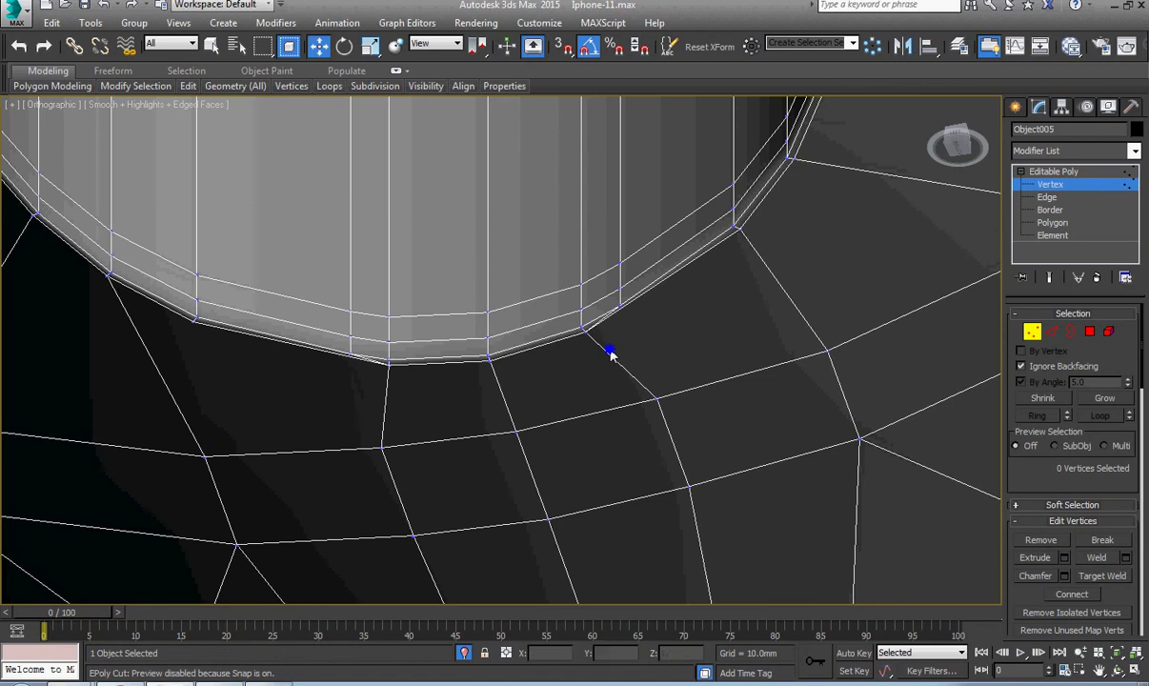
Step: Remove the two leftover edge loops with their vertices from the inner wall at the slot's rounded end
{"action": "key", "text": "2"}
{"action": "double_click", "coordinate": [618, 239]}
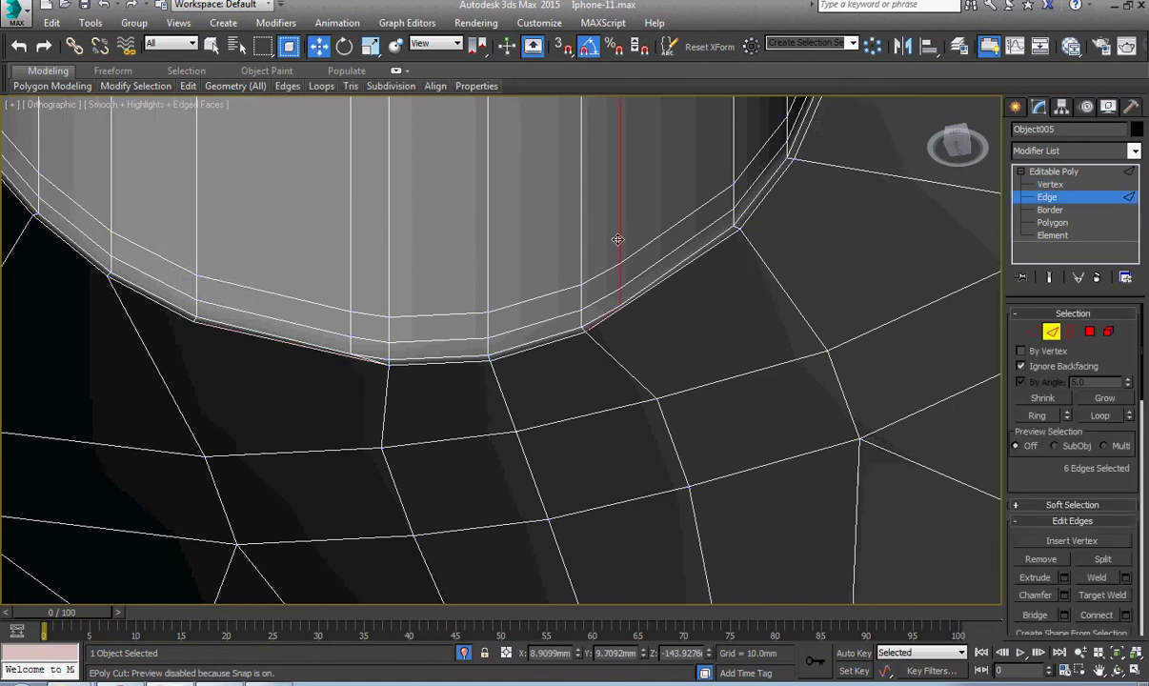
{"action": "key", "text": "ctrl+BackSpace"}
{"action": "double_click", "coordinate": [351, 286]}
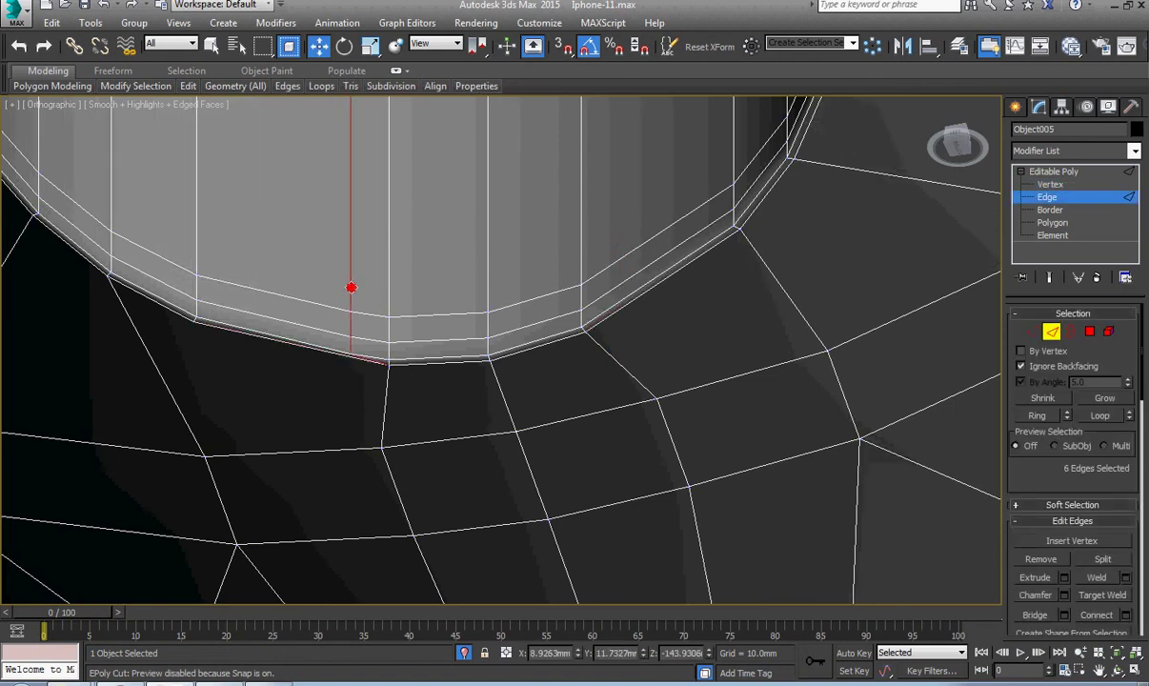
{"action": "key", "text": "ctrl+BackSpace"}
Step: Select all the body's vertices and weld them with a 0.01 mm threshold
{"action": "left_click", "coordinate": [443, 366]}
{"action": "scroll", "coordinate": [443, 367], "scroll_direction": "down", "scroll_amount": 6}
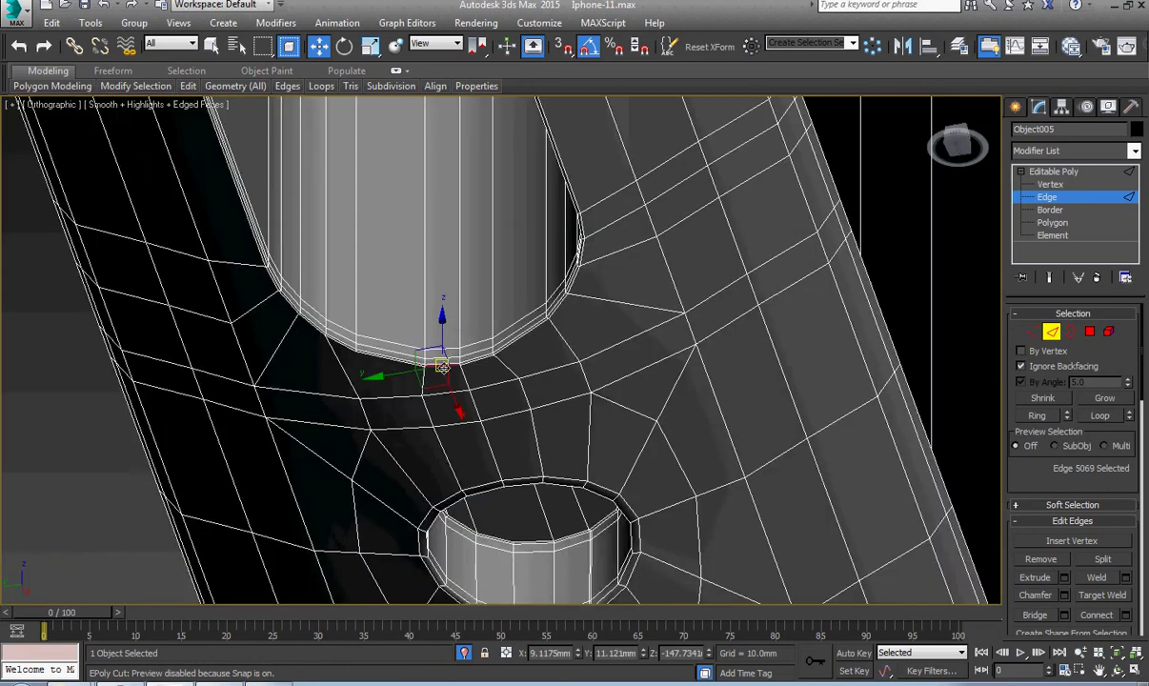
{"action": "middle_click_drag", "start_coordinate": [416, 342], "coordinate": [387, 424]}
{"action": "middle_click_drag", "start_coordinate": [258, 347], "coordinate": [605, 655]}
{"action": "scroll", "coordinate": [368, 286], "scroll_direction": "up", "scroll_amount": 5}
{"action": "key", "text": "1"}
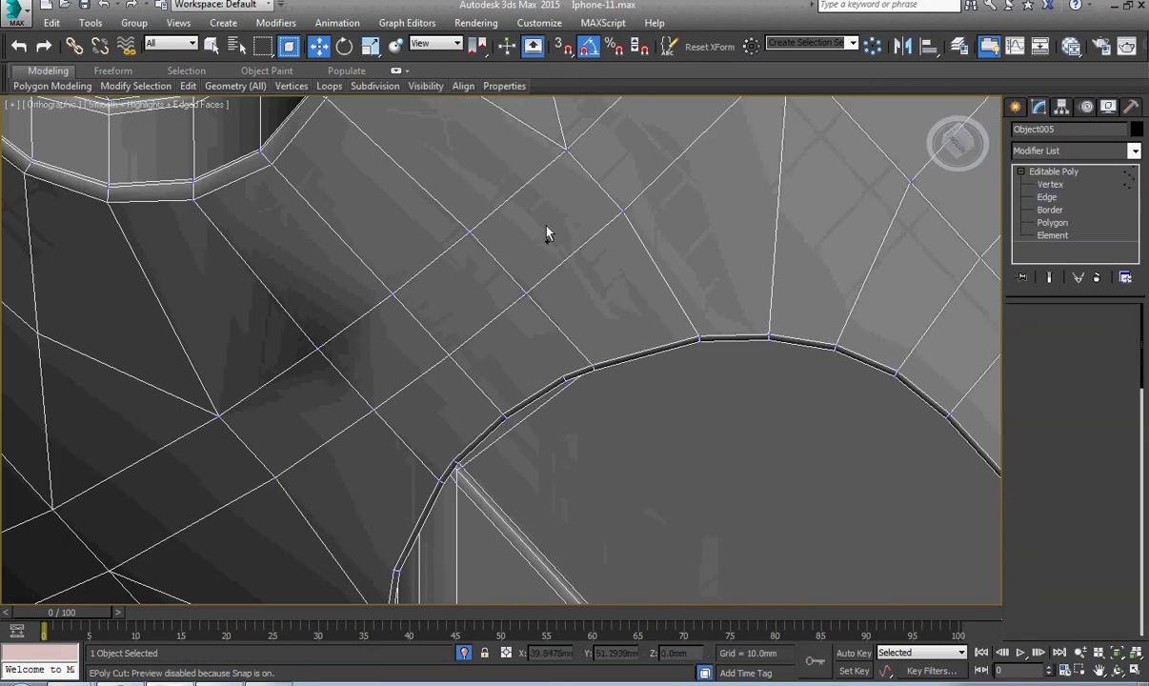
{"action": "key", "text": "ctrl+a"}
{"action": "right_click", "coordinate": [551, 219]}
{"action": "left_click", "coordinate": [391, 312]}
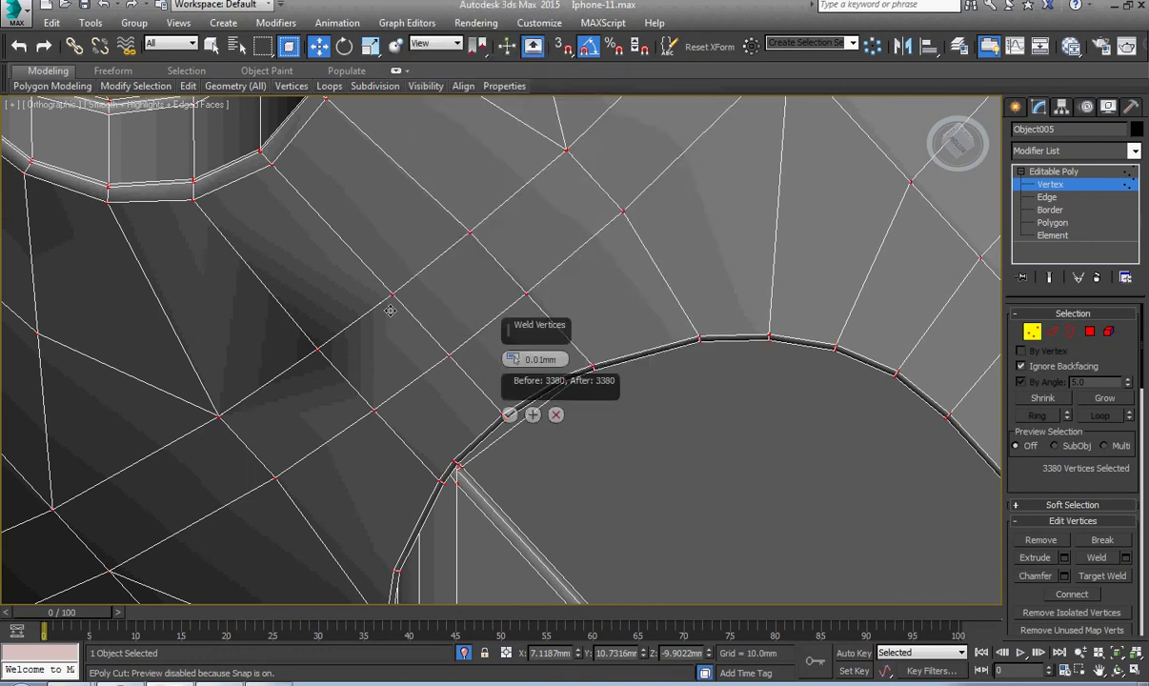
{"action": "left_click", "coordinate": [511, 415]}
{"action": "left_click", "coordinate": [579, 478]}
Step: Select the row vertex between the slot and the round hole and examine it closely from the front and back
{"action": "left_click", "coordinate": [316, 349]}
{"action": "middle_click_drag", "start_coordinate": [317, 350], "coordinate": [518, 390], "text": "alt"}
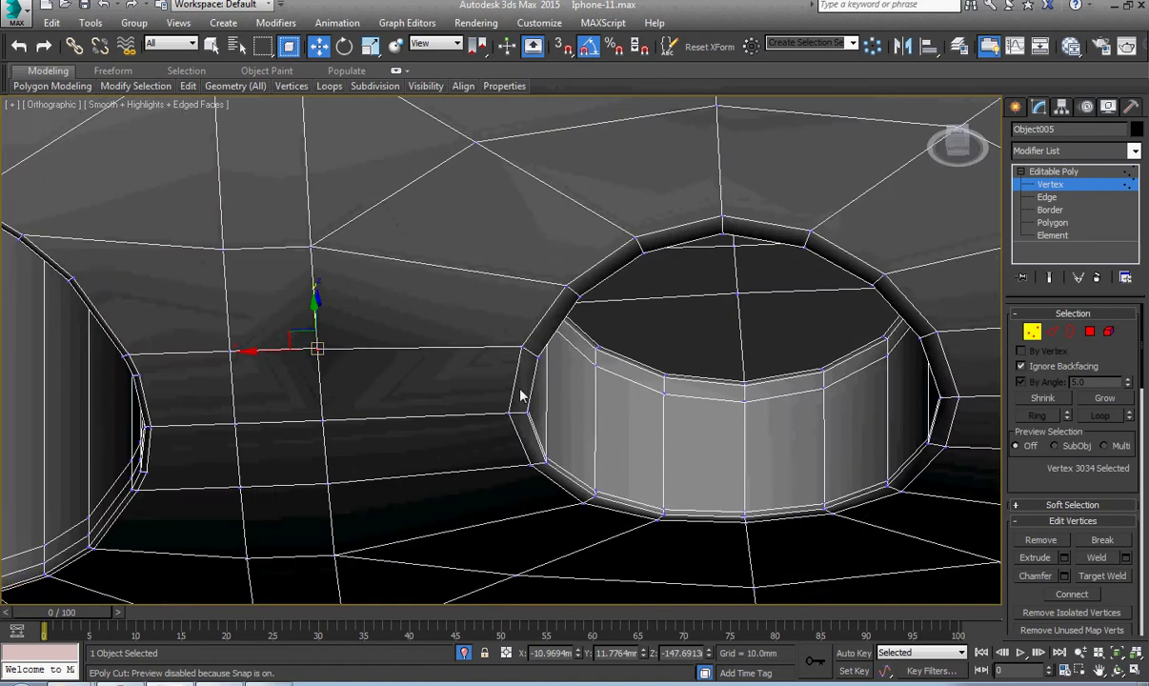
{"action": "key", "text": "f"}
{"action": "key", "text": "z"}
{"action": "scroll", "coordinate": [487, 347], "scroll_direction": "up", "scroll_amount": 8}
{"action": "middle_click_drag", "start_coordinate": [587, 375], "coordinate": [571, 427]}
{"action": "key", "text": "v"}
{"action": "left_click", "coordinate": [551, 379]}
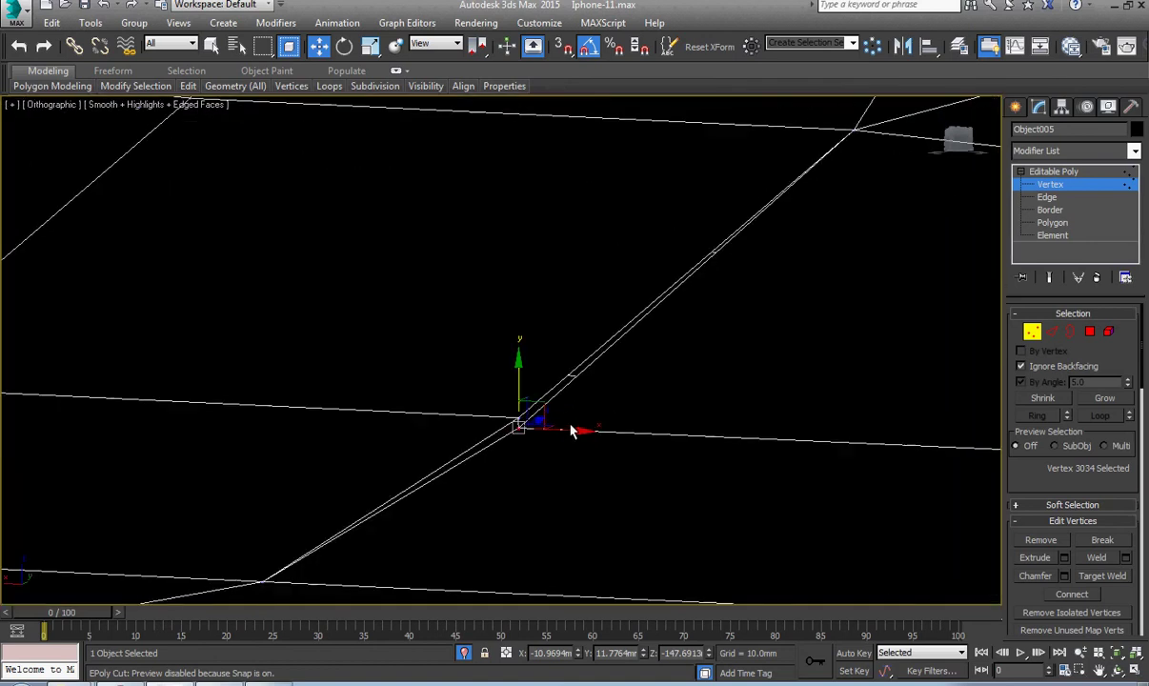
Step: Target-weld the stray vertex beside the inspected vertex between the slot and the round hole onto it
{"action": "scroll", "coordinate": [585, 386], "scroll_direction": "up", "scroll_amount": 2}
{"action": "right_click", "coordinate": [585, 384]}
{"action": "left_click", "coordinate": [551, 492]}
{"action": "scroll", "coordinate": [494, 409], "scroll_direction": "up", "scroll_amount": 3}
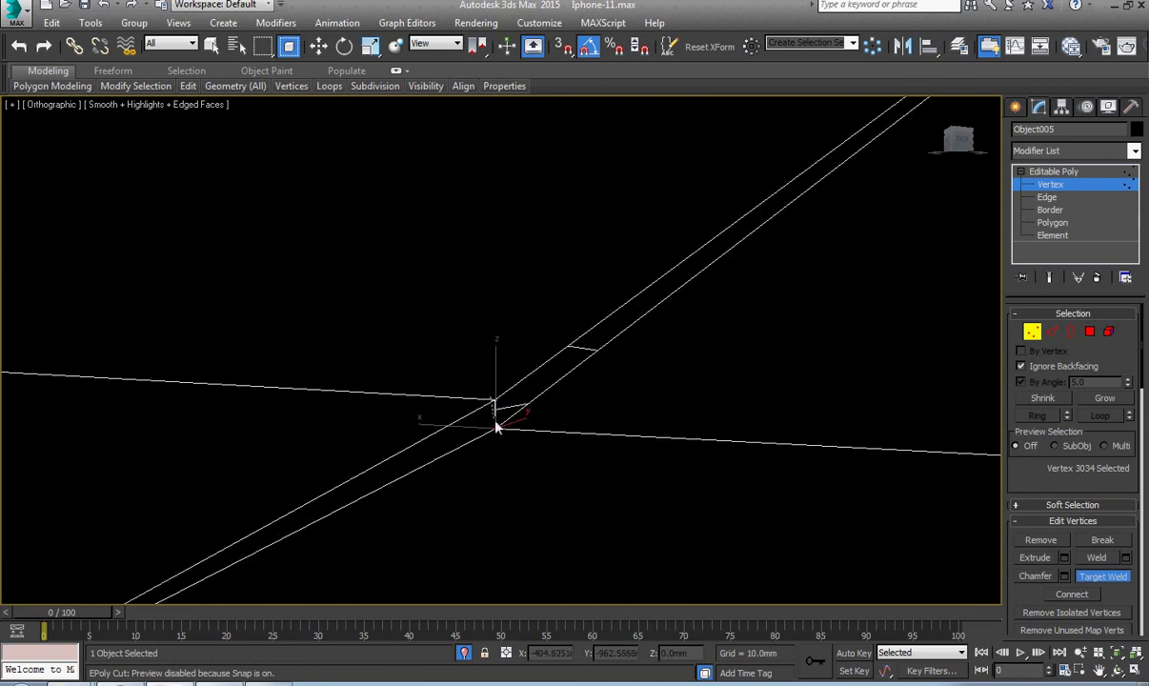
{"action": "left_click", "coordinate": [496, 428]}
{"action": "key", "text": "w"}
{"action": "left_click", "coordinate": [545, 451]}
{"action": "scroll", "coordinate": [538, 446], "scroll_direction": "down", "scroll_amount": 6}
Step: Select the welded vertex, check its alignment in the front view, and return to object level
{"action": "left_click", "coordinate": [538, 444]}
{"action": "scroll", "coordinate": [541, 445], "scroll_direction": "down", "scroll_amount": 3}
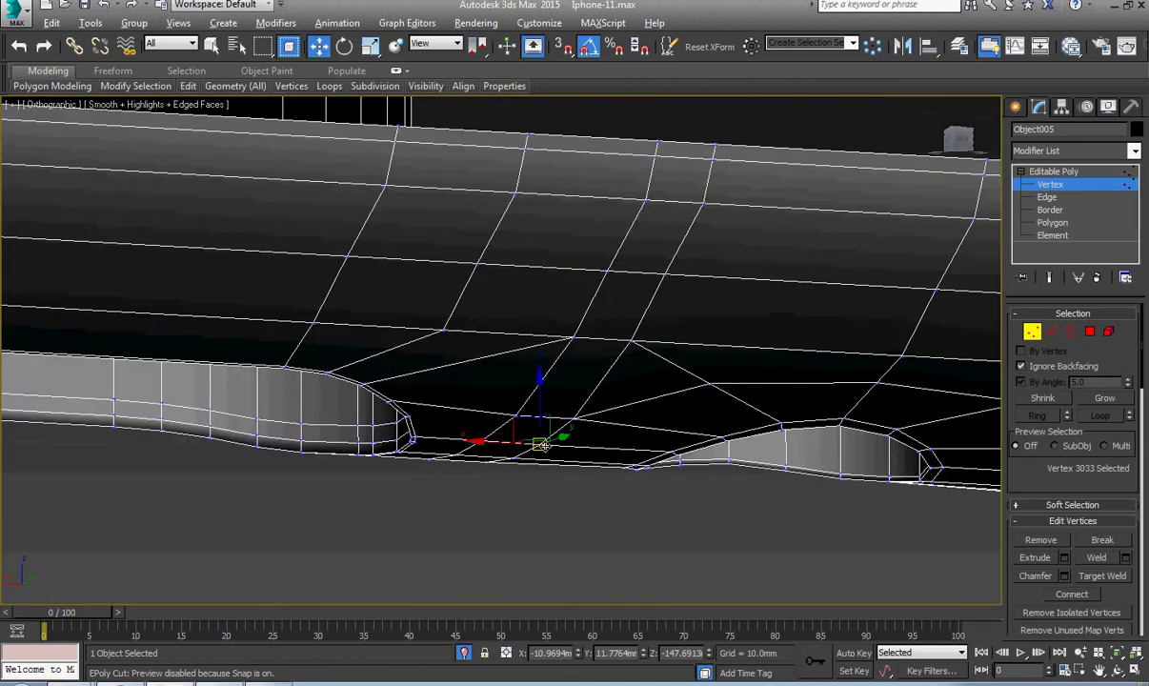
{"action": "middle_click_drag", "start_coordinate": [542, 445], "coordinate": [510, 470], "text": "alt"}
{"action": "key", "text": "f"}
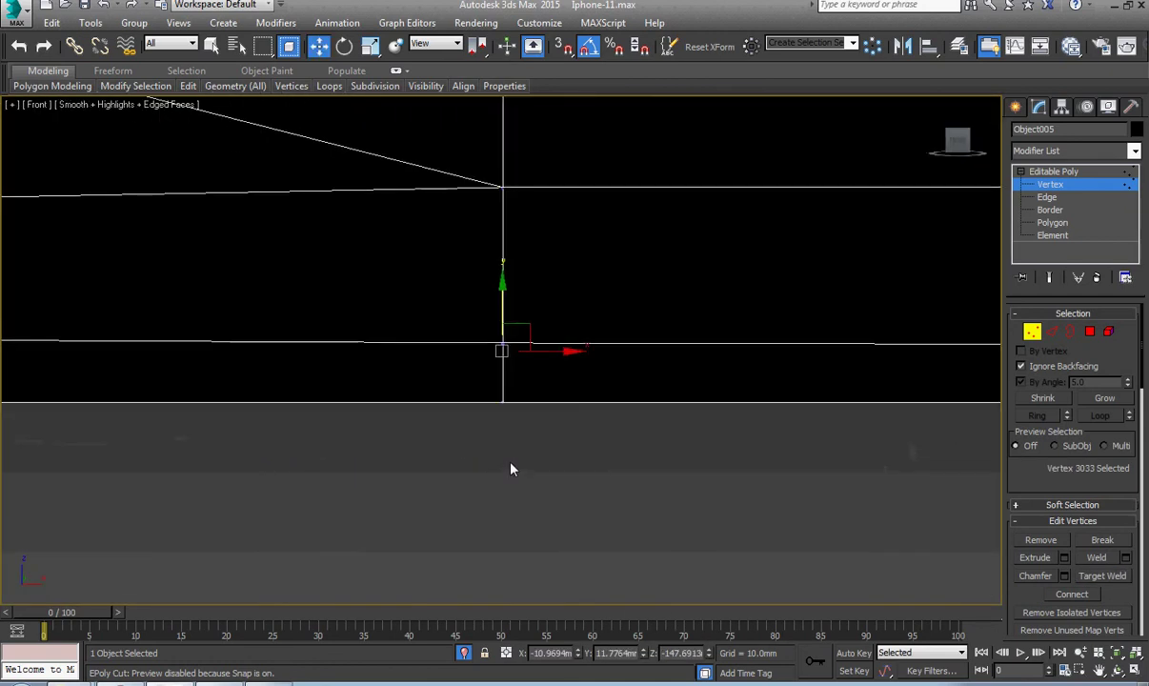
{"action": "scroll", "coordinate": [570, 429], "scroll_direction": "down", "scroll_amount": 3}
{"action": "left_click", "coordinate": [1068, 170]}
{"action": "scroll", "coordinate": [633, 400], "scroll_direction": "down", "scroll_amount": 10}
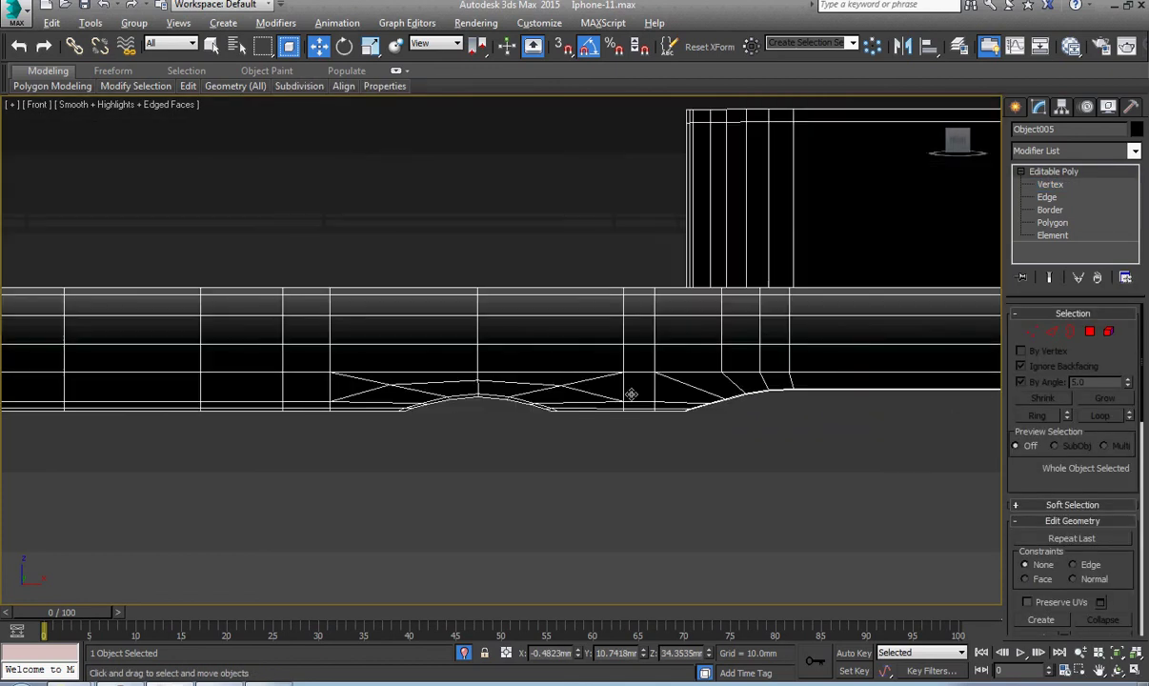
Step: Examine the mesh around the charging slot and the round hole on the body's bottom, including an edge on the hole's rim
{"action": "middle_click_drag", "start_coordinate": [631, 394], "coordinate": [621, 300], "text": "alt"}
{"action": "key", "text": "z"}
{"action": "middle_click_drag", "start_coordinate": [531, 480], "coordinate": [548, 333]}
{"action": "scroll", "coordinate": [535, 399], "scroll_direction": "up", "scroll_amount": 8}
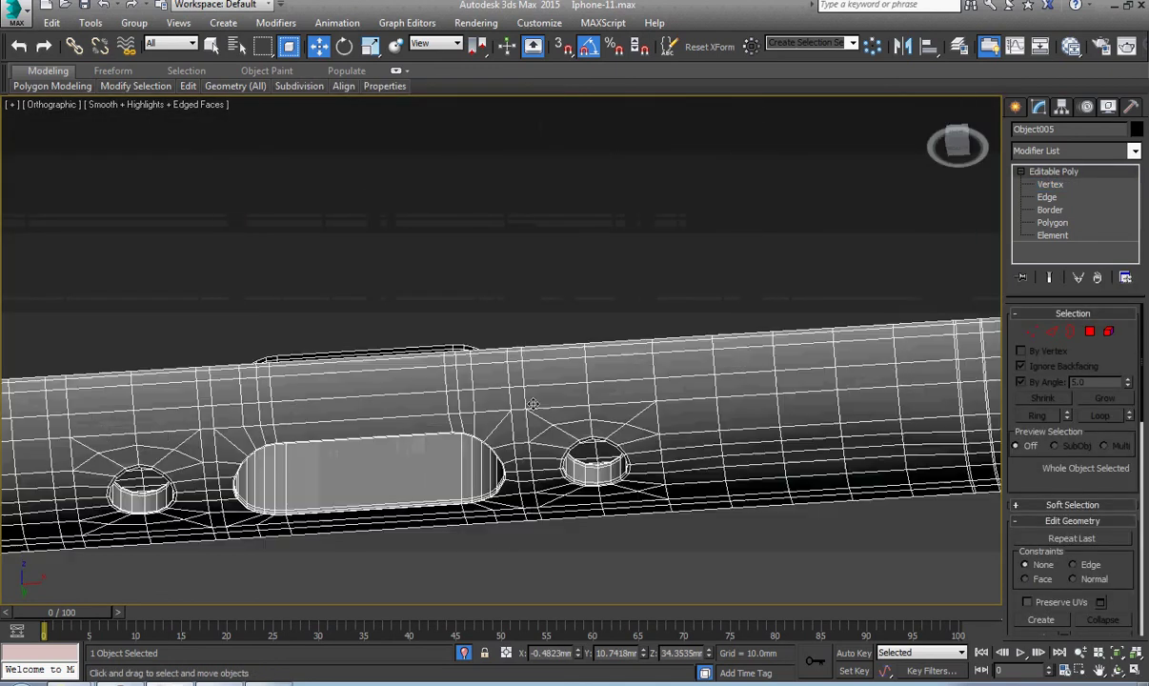
{"action": "scroll", "coordinate": [555, 431], "scroll_direction": "up", "scroll_amount": 6}
{"action": "key", "text": "2"}
{"action": "left_click", "coordinate": [619, 487]}
{"action": "scroll", "coordinate": [619, 486], "scroll_direction": "down", "scroll_amount": 5}
{"action": "middle_click_drag", "start_coordinate": [636, 553], "coordinate": [642, 350], "text": "alt"}
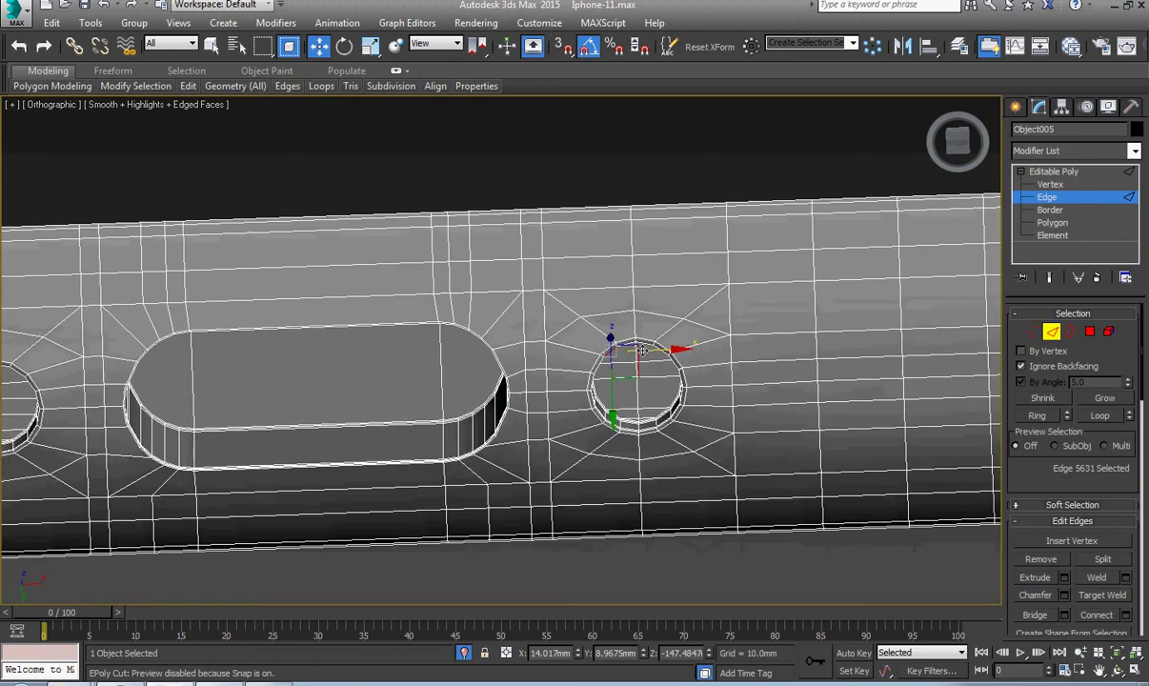
{"action": "key", "text": "b"}
{"action": "key", "text": "z"}
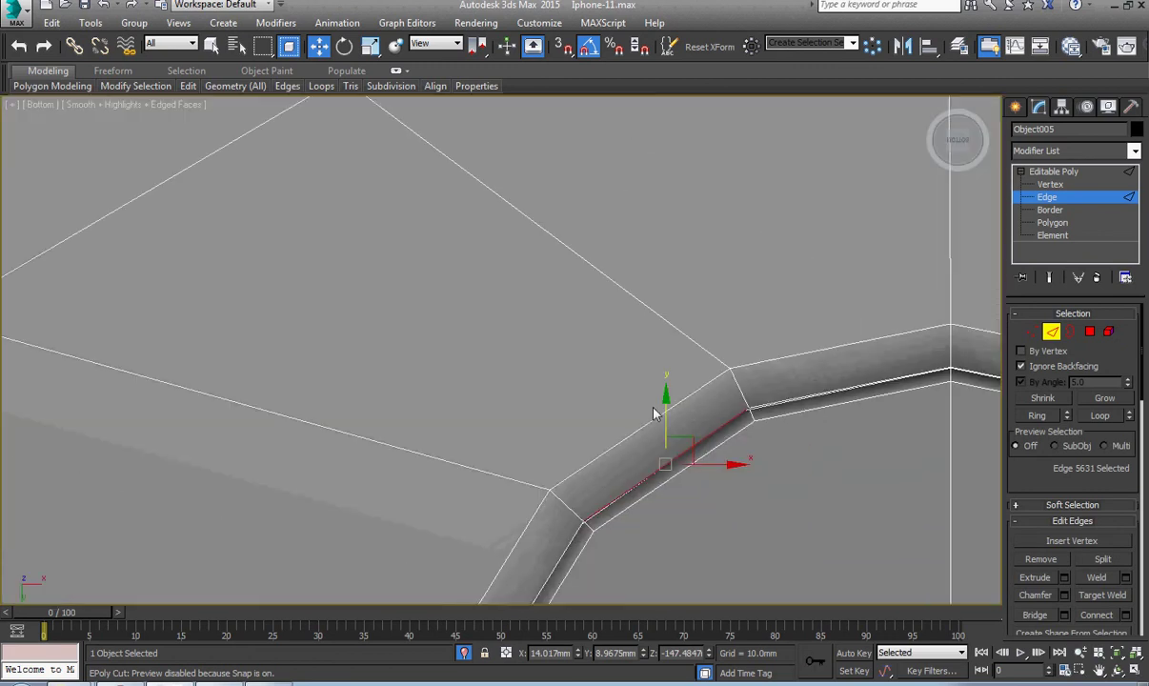
{"action": "scroll", "coordinate": [654, 410], "scroll_direction": "down", "scroll_amount": 6}
{"action": "left_click", "coordinate": [1056, 171]}
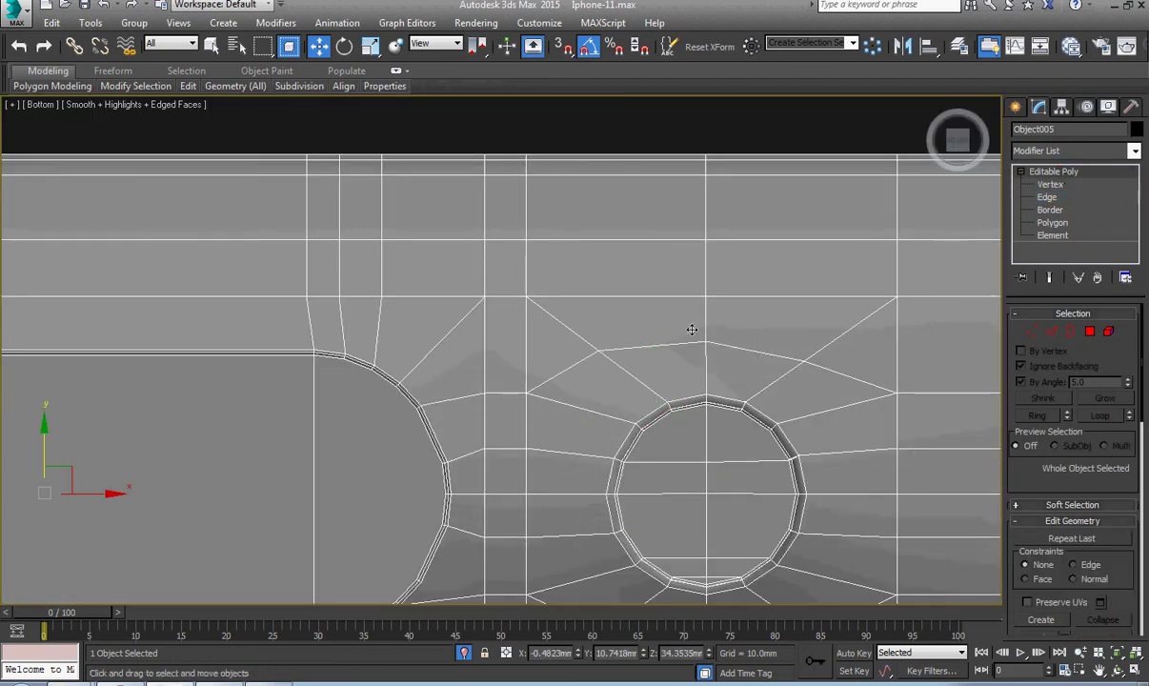
{"action": "middle_click_drag", "start_coordinate": [461, 478], "coordinate": [533, 445]}
{"action": "scroll", "coordinate": [514, 508], "scroll_direction": "down", "scroll_amount": 3}
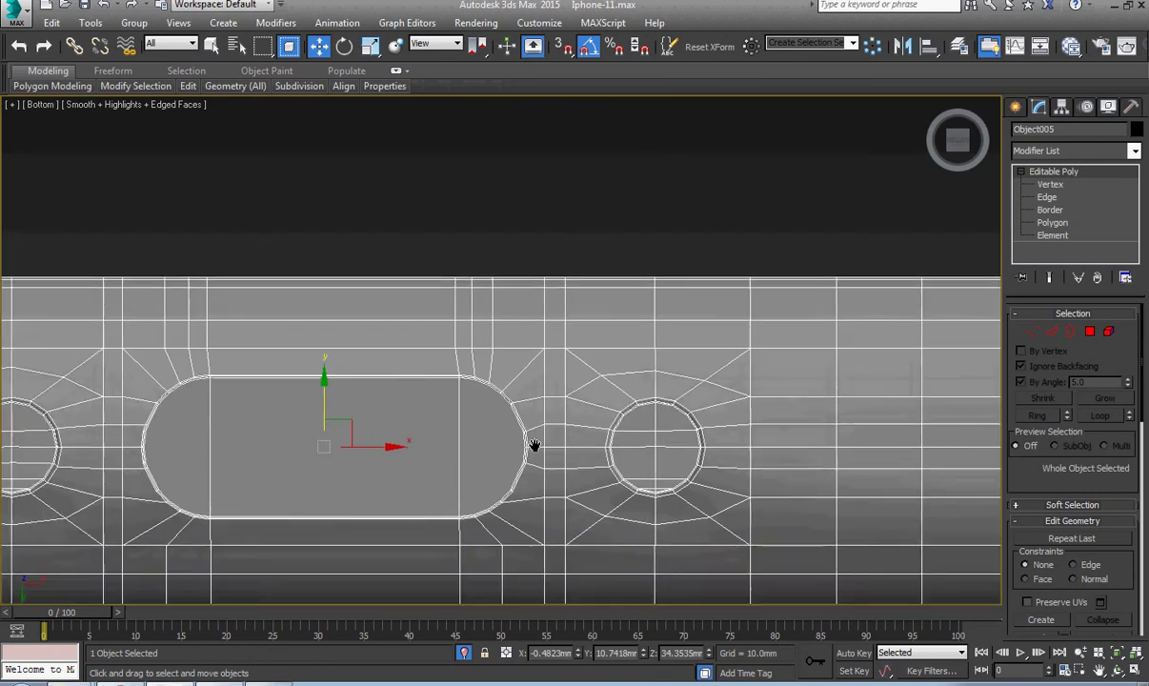
{"action": "scroll", "coordinate": [520, 414], "scroll_direction": "up", "scroll_amount": 5}
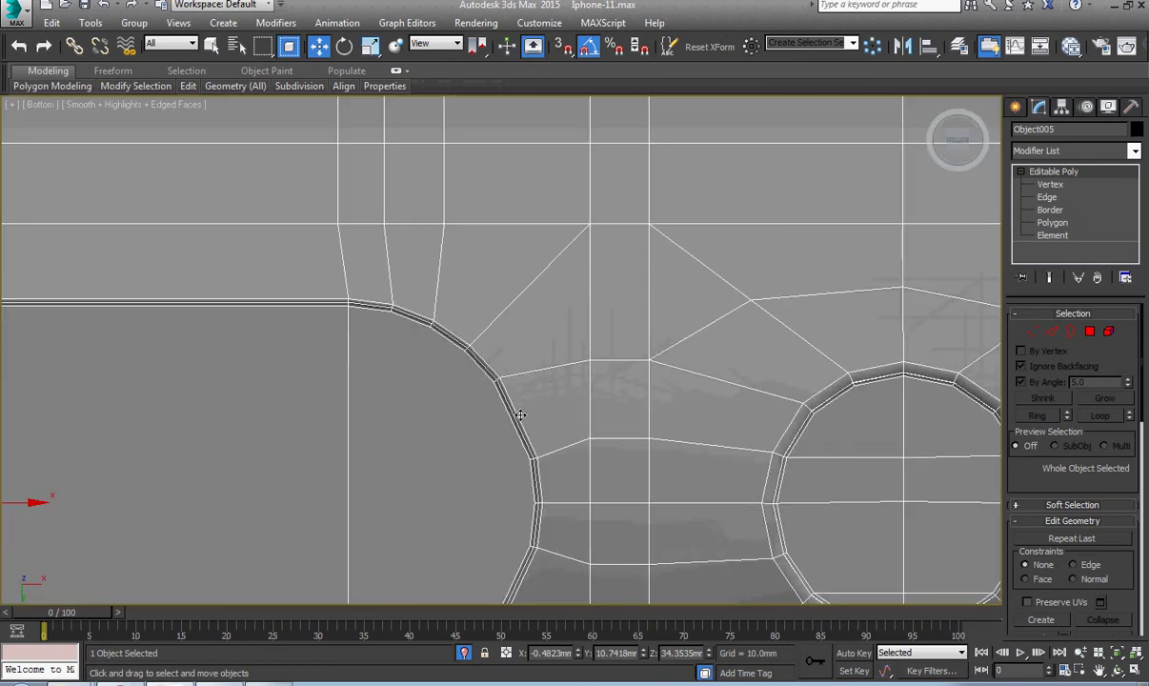
Step: Select the rim vertices beside the middle of the slot's right end and left end, and inspect the left end's inner wall
{"action": "left_click", "coordinate": [1049, 184]}
{"action": "middle_click_drag", "start_coordinate": [467, 519], "coordinate": [519, 467]}
{"action": "left_click_drag", "start_coordinate": [555, 499], "coordinate": [558, 498]}
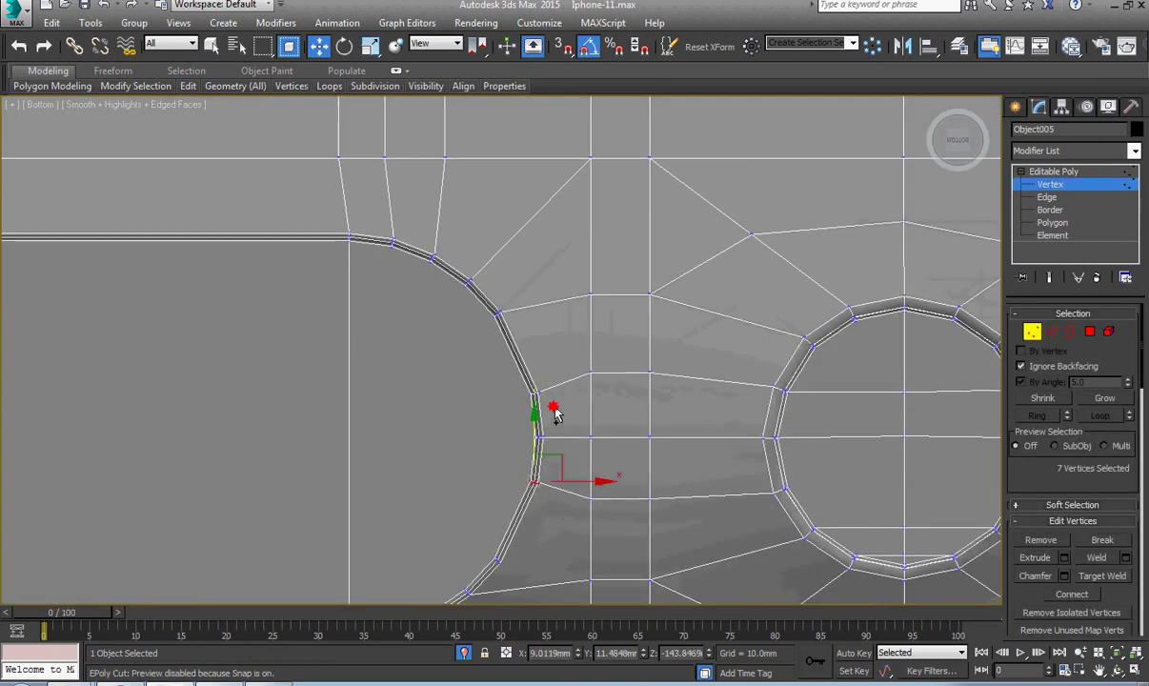
{"action": "left_click_drag", "start_coordinate": [554, 409], "coordinate": [516, 376], "text": "ctrl"}
{"action": "scroll", "coordinate": [467, 391], "scroll_direction": "down", "scroll_amount": 3}
{"action": "middle_click_drag", "start_coordinate": [362, 425], "coordinate": [634, 426]}
{"action": "scroll", "coordinate": [237, 405], "scroll_direction": "up", "scroll_amount": 5}
{"action": "scroll", "coordinate": [240, 381], "scroll_direction": "up", "scroll_amount": 3}
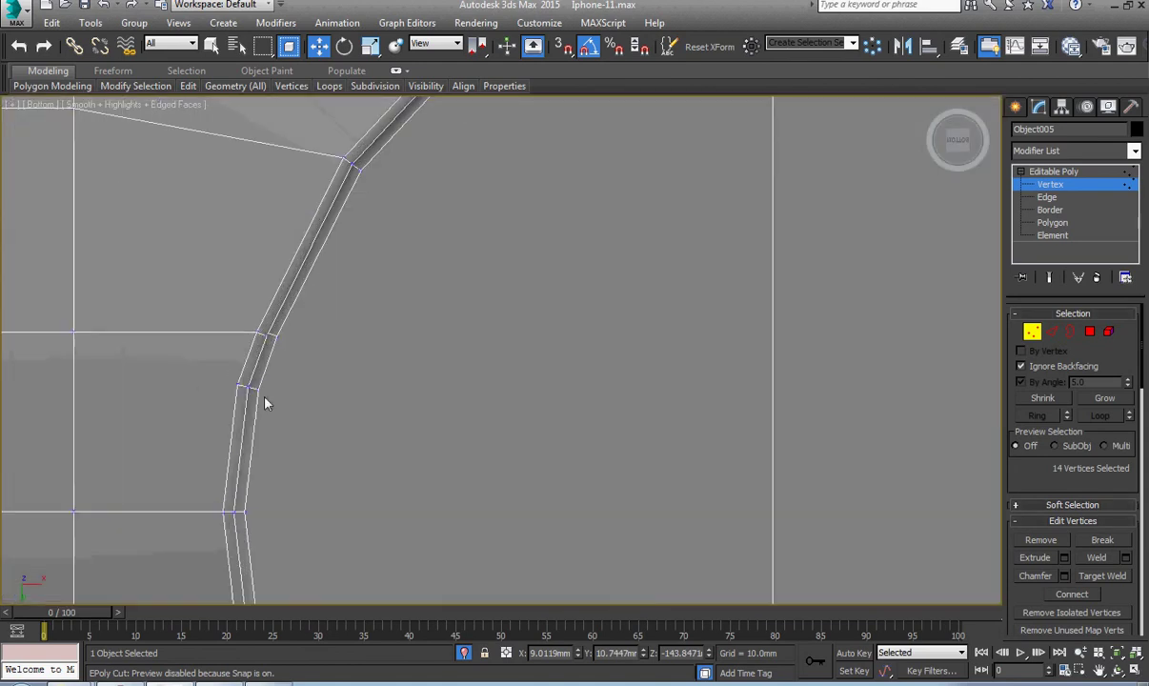
{"action": "left_click_drag", "start_coordinate": [300, 416], "coordinate": [208, 304]}
{"action": "scroll", "coordinate": [290, 398], "scroll_direction": "down", "scroll_amount": 3}
{"action": "middle_click_drag", "start_coordinate": [289, 399], "coordinate": [162, 431], "text": "alt"}
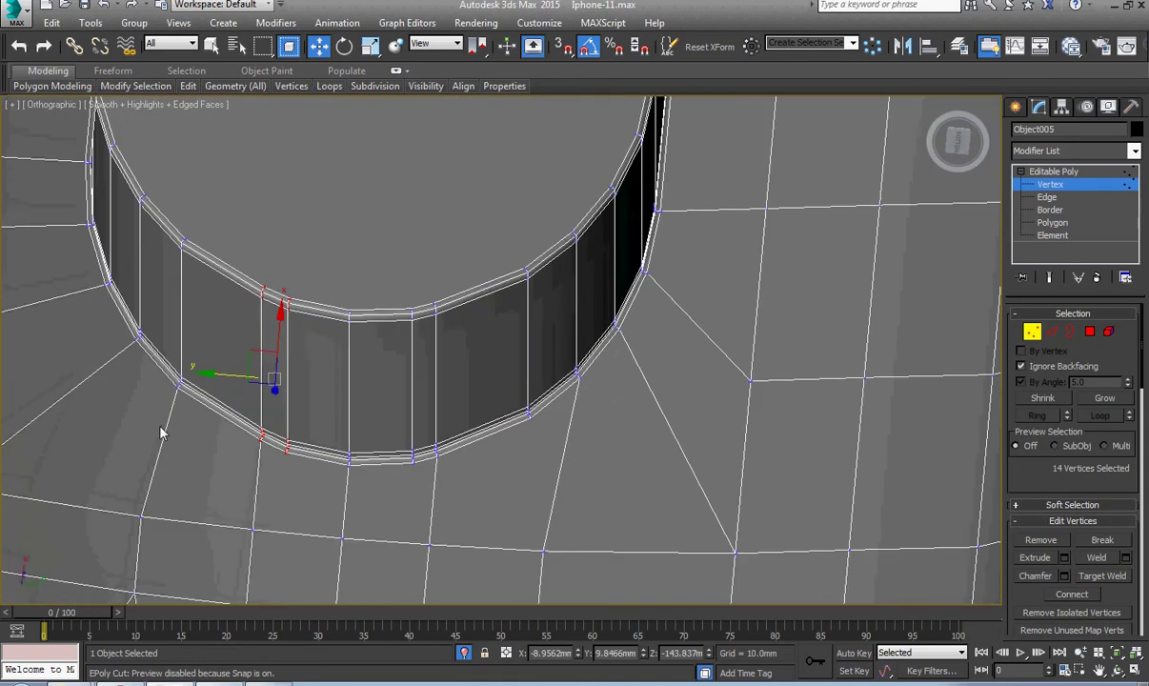
Step: Remove the two stray edge loops running through the wall and rim at the slot's left end
{"action": "scroll", "coordinate": [302, 444], "scroll_direction": "up", "scroll_amount": 4}
{"action": "left_click", "coordinate": [318, 468]}
{"action": "key", "text": "2"}
{"action": "double_click", "coordinate": [315, 407]}
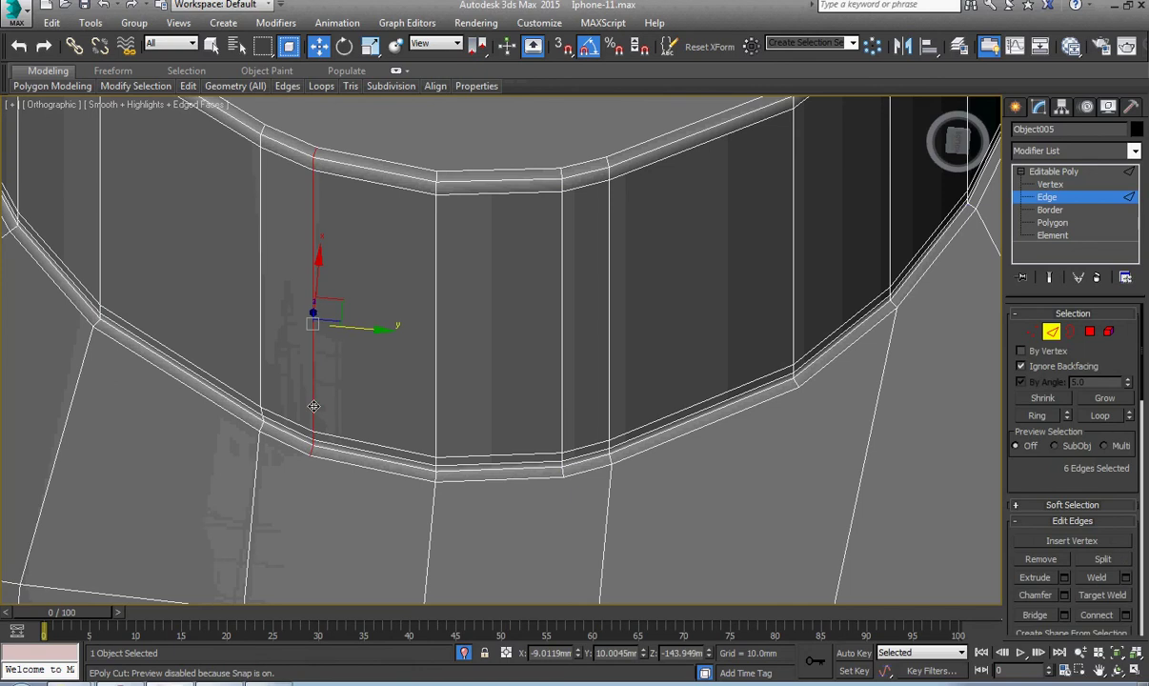
{"action": "key", "text": "ctrl+BackSpace"}
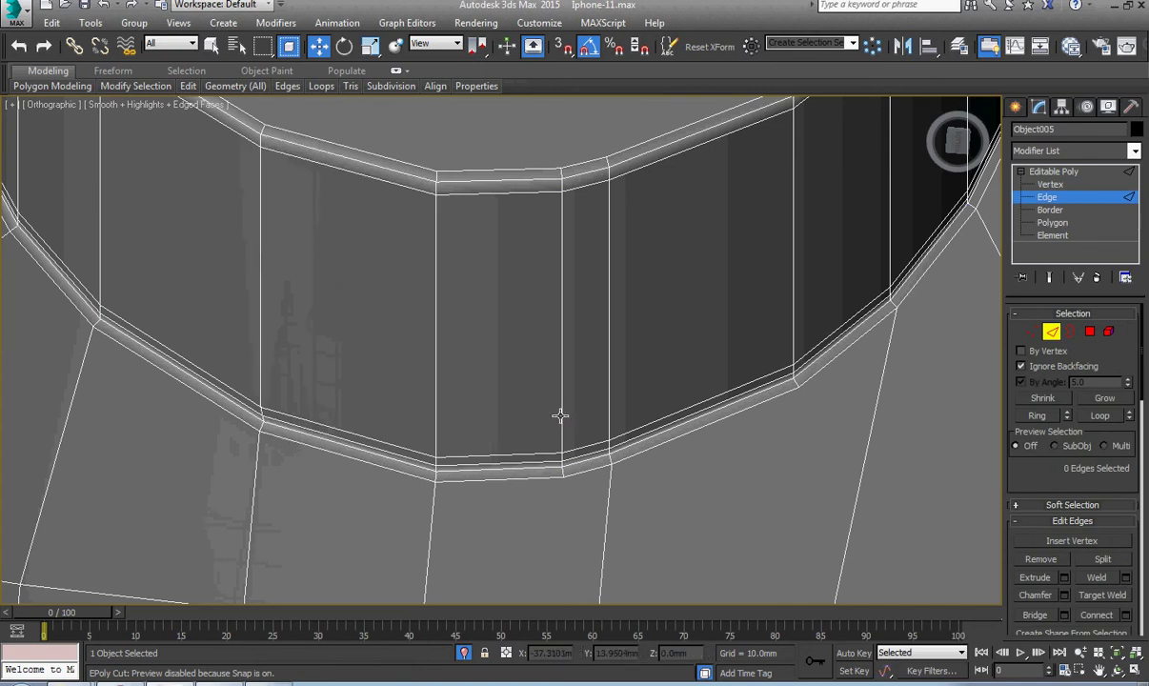
{"action": "double_click", "coordinate": [560, 415]}
{"action": "key", "text": "ctrl+BackSpace"}
Step: Select an inner-wall edge at the slot's left end and compare the edge layout of both slot ends in the bottom view
{"action": "scroll", "coordinate": [562, 417], "scroll_direction": "down", "scroll_amount": 4}
{"action": "middle_click_drag", "start_coordinate": [570, 422], "coordinate": [488, 465]}
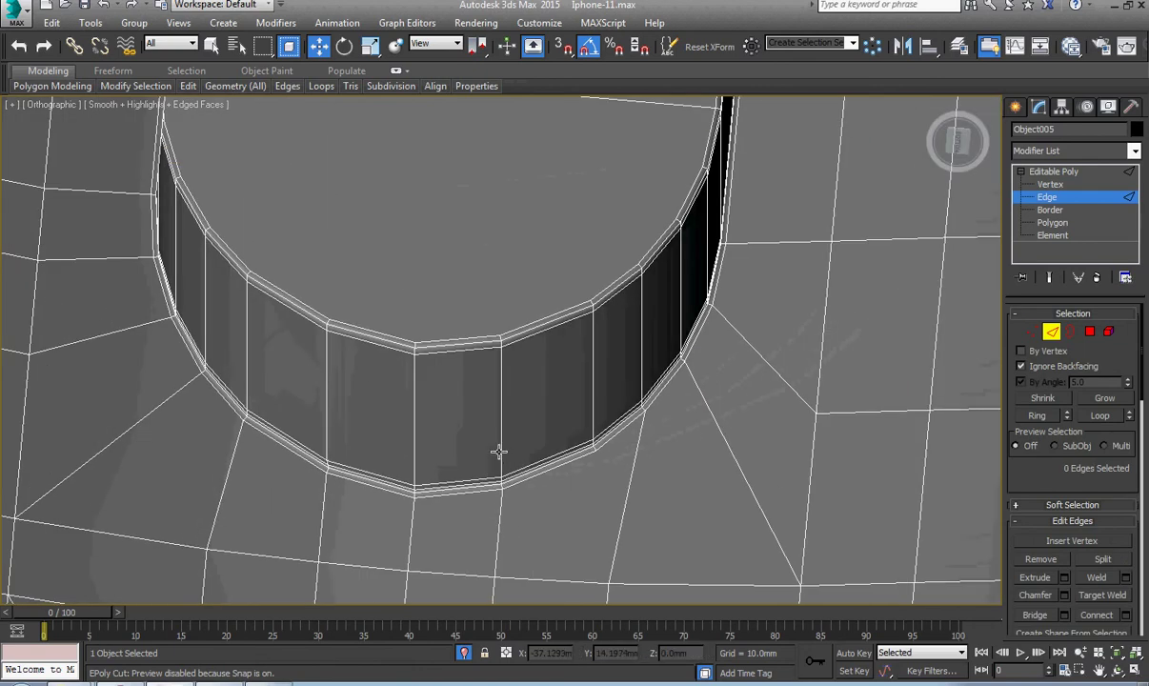
{"action": "left_click", "coordinate": [499, 451]}
{"action": "key", "text": "b"}
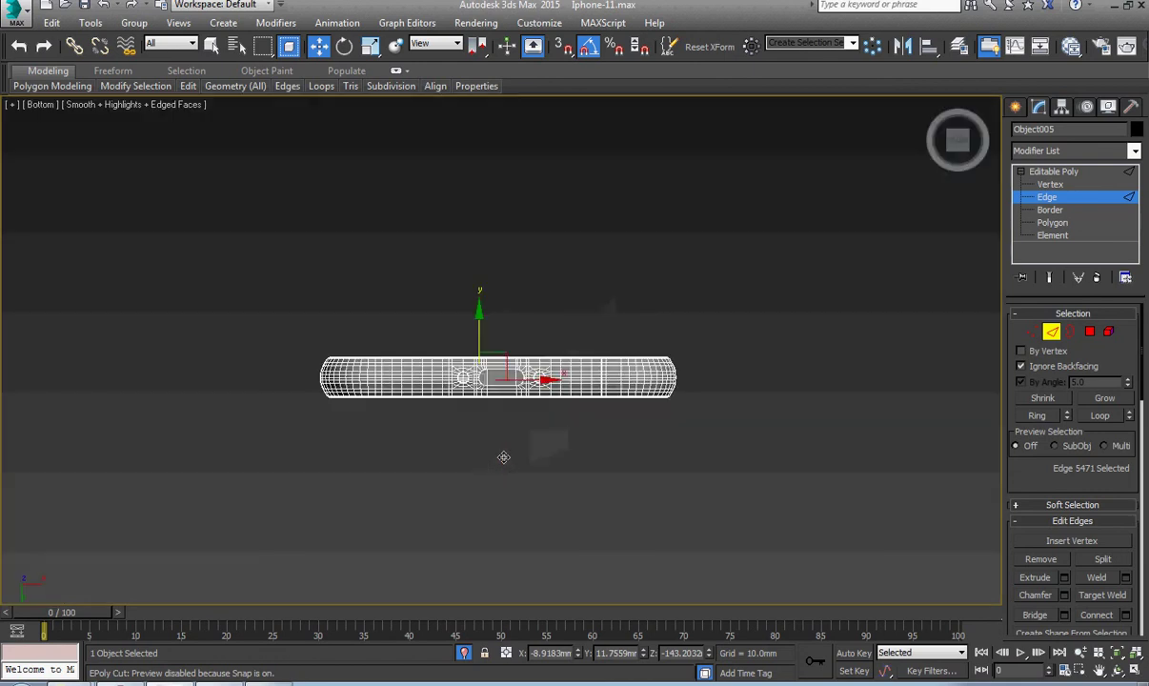
{"action": "middle_click_drag", "start_coordinate": [503, 457], "coordinate": [394, 430]}
{"action": "scroll", "coordinate": [497, 308], "scroll_direction": "up", "scroll_amount": 5}
{"action": "scroll", "coordinate": [394, 432], "scroll_direction": "up", "scroll_amount": 5}
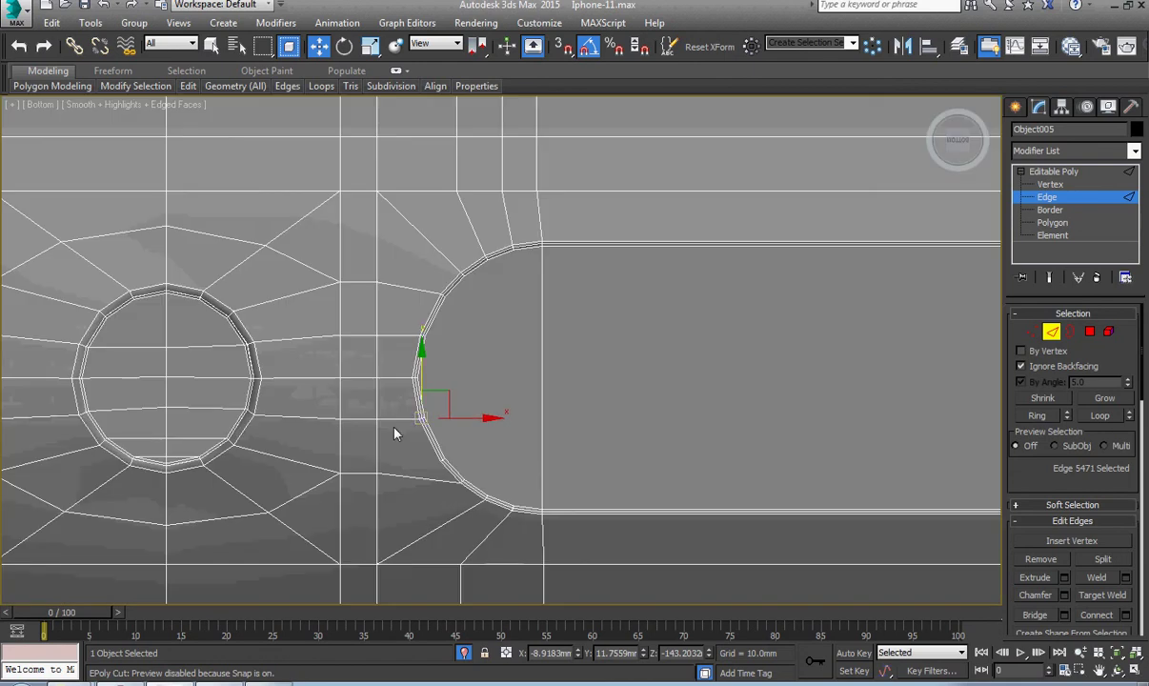
{"action": "middle_click_drag", "start_coordinate": [523, 415], "coordinate": [482, 451]}
{"action": "scroll", "coordinate": [481, 454], "scroll_direction": "down", "scroll_amount": 3}
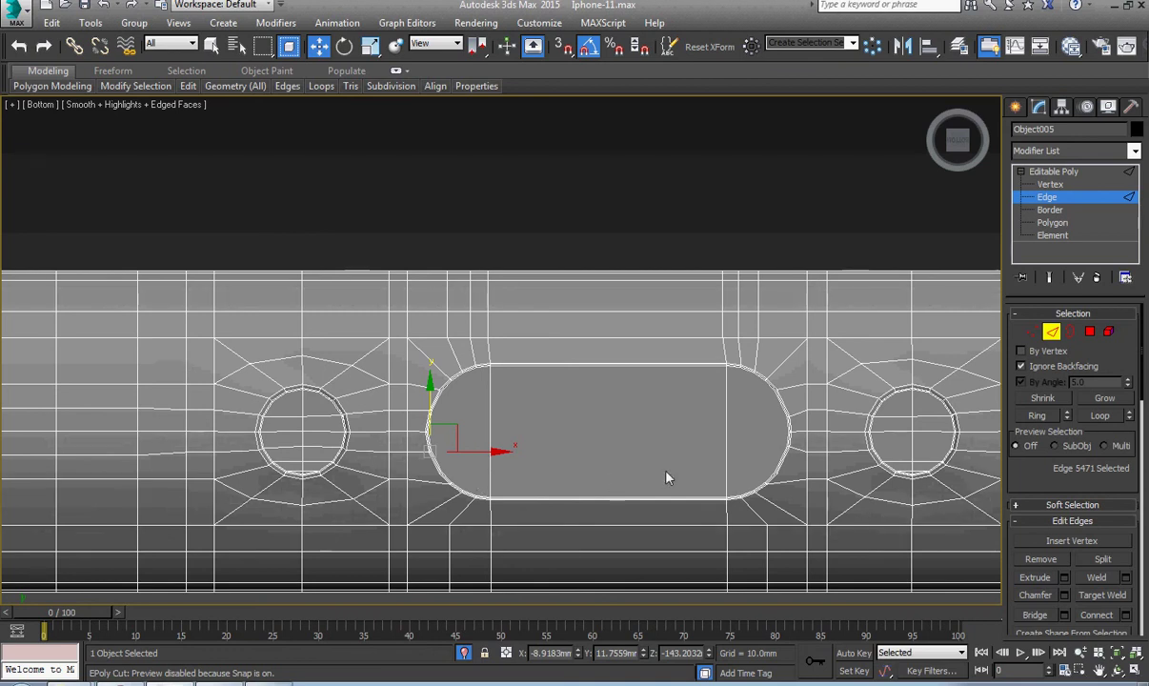
Step: Connect the rim vertex on the slot's lower right curve to the nearby row vertex and remove the redundant edge loop beside it
{"action": "middle_click_drag", "start_coordinate": [746, 471], "coordinate": [612, 494]}
{"action": "scroll", "coordinate": [575, 478], "scroll_direction": "up", "scroll_amount": 3}
{"action": "left_click", "coordinate": [587, 475]}
{"action": "scroll", "coordinate": [612, 491], "scroll_direction": "up", "scroll_amount": 4}
{"action": "key", "text": "1"}
{"action": "left_click_drag", "start_coordinate": [711, 479], "coordinate": [469, 362]}
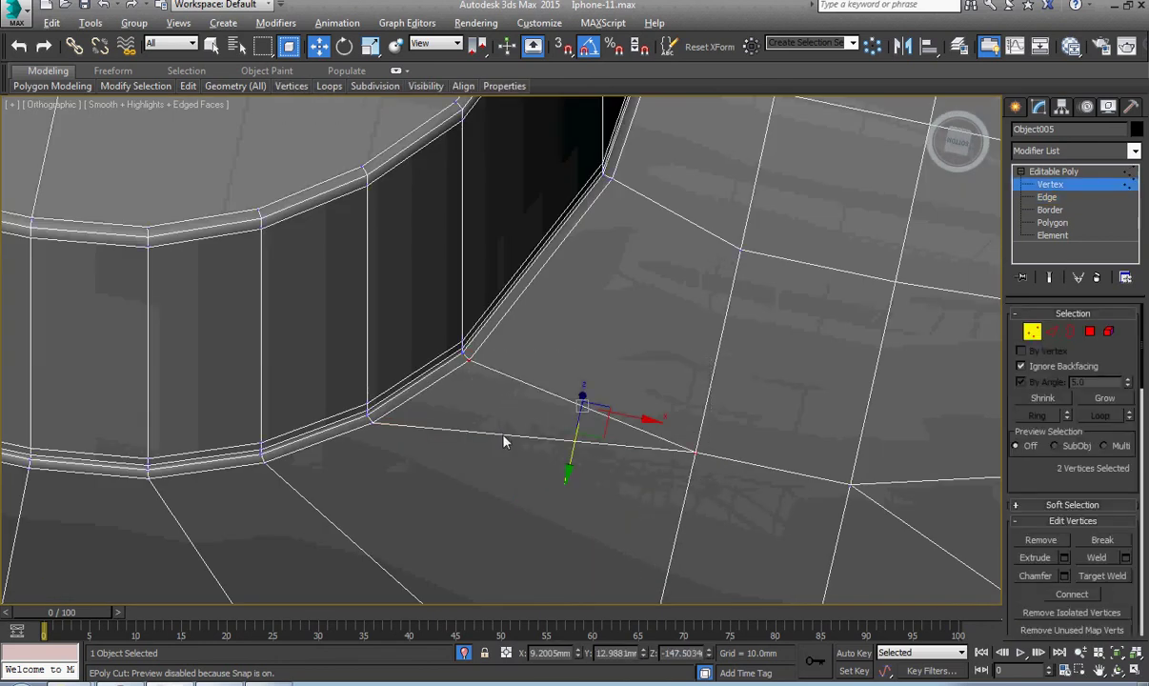
{"action": "key", "text": "2"}
{"action": "scroll", "coordinate": [471, 418], "scroll_direction": "down", "scroll_amount": 3}
{"action": "scroll", "coordinate": [466, 419], "scroll_direction": "up", "scroll_amount": 2}
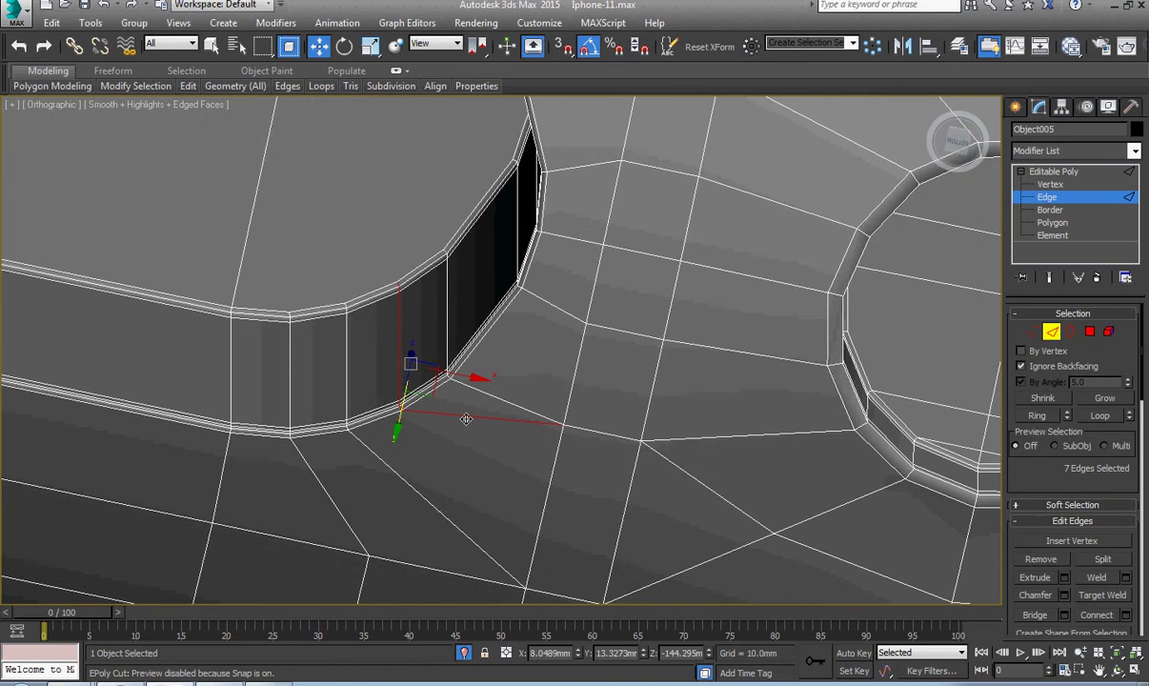
{"action": "key", "text": "ctrl+BackSpace"}
Step: Examine the edges linking the slot's right end to the round hole, checking vertex spacing along the rim in the bottom view
{"action": "middle_click_drag", "start_coordinate": [577, 344], "coordinate": [560, 423]}
{"action": "left_click", "coordinate": [544, 390]}
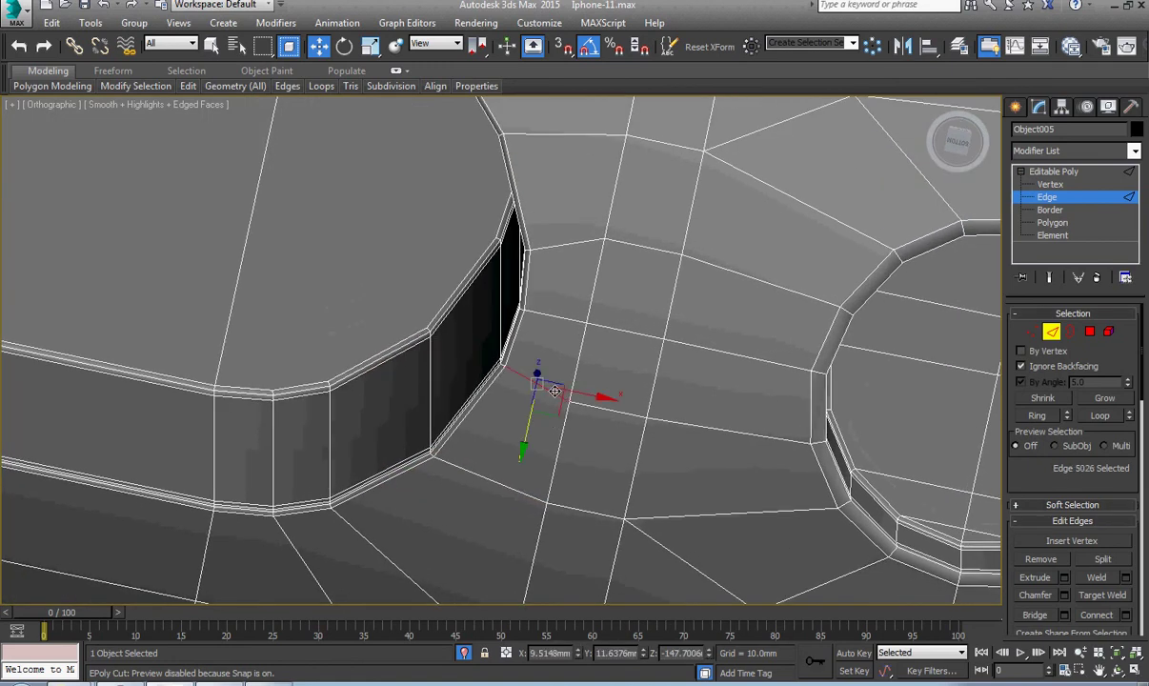
{"action": "scroll", "coordinate": [598, 423], "scroll_direction": "down", "scroll_amount": 2}
{"action": "middle_click_drag", "start_coordinate": [576, 486], "coordinate": [711, 473], "text": "alt"}
{"action": "scroll", "coordinate": [547, 383], "scroll_direction": "up", "scroll_amount": 2}
{"action": "key", "text": "b"}
{"action": "key", "text": "z"}
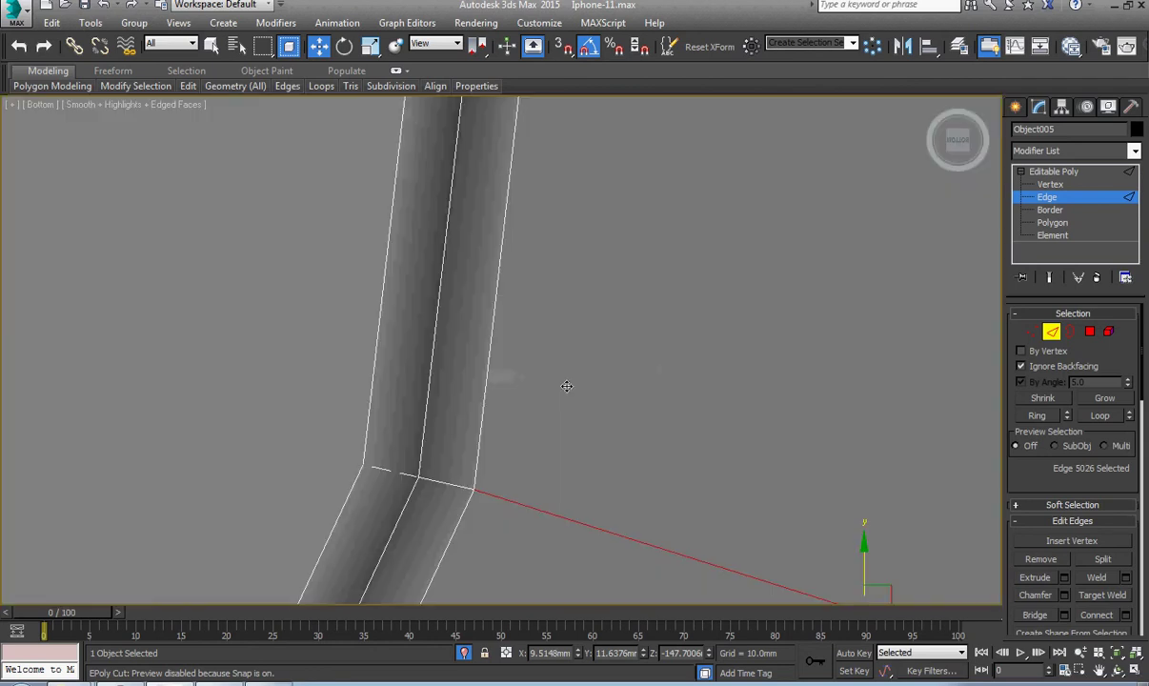
{"action": "scroll", "coordinate": [556, 394], "scroll_direction": "down", "scroll_amount": 5}
{"action": "left_click", "coordinate": [569, 389]}
{"action": "scroll", "coordinate": [570, 387], "scroll_direction": "down", "scroll_amount": 6}
{"action": "scroll", "coordinate": [570, 398], "scroll_direction": "up", "scroll_amount": 2}
{"action": "key", "text": "1"}
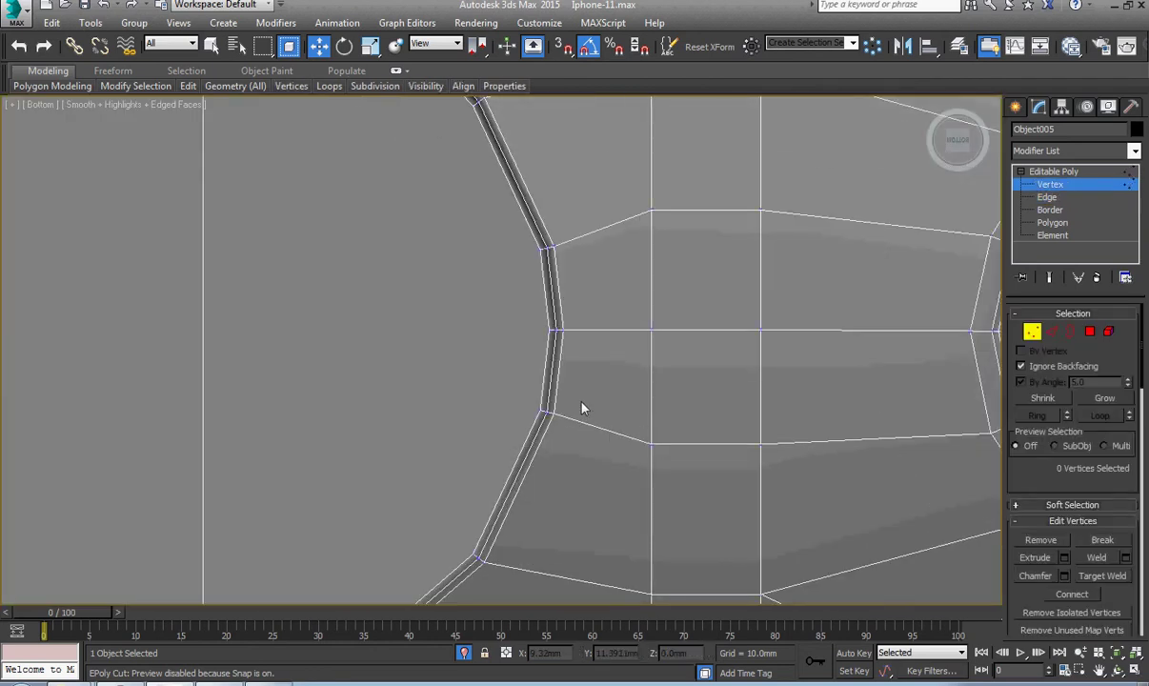
Step: Scale the vertices flanking the middle of the slot's right end apart vertically and move them inward to X 8.9103 mm
{"action": "left_click_drag", "start_coordinate": [582, 400], "coordinate": [522, 431]}
{"action": "left_click_drag", "start_coordinate": [525, 195], "coordinate": [575, 259], "text": "ctrl"}
{"action": "right_click", "coordinate": [585, 328]}
{"action": "left_click", "coordinate": [610, 375]}
{"action": "scroll", "coordinate": [614, 376], "scroll_direction": "down", "scroll_amount": 3}
{"action": "right_click", "coordinate": [572, 255]}
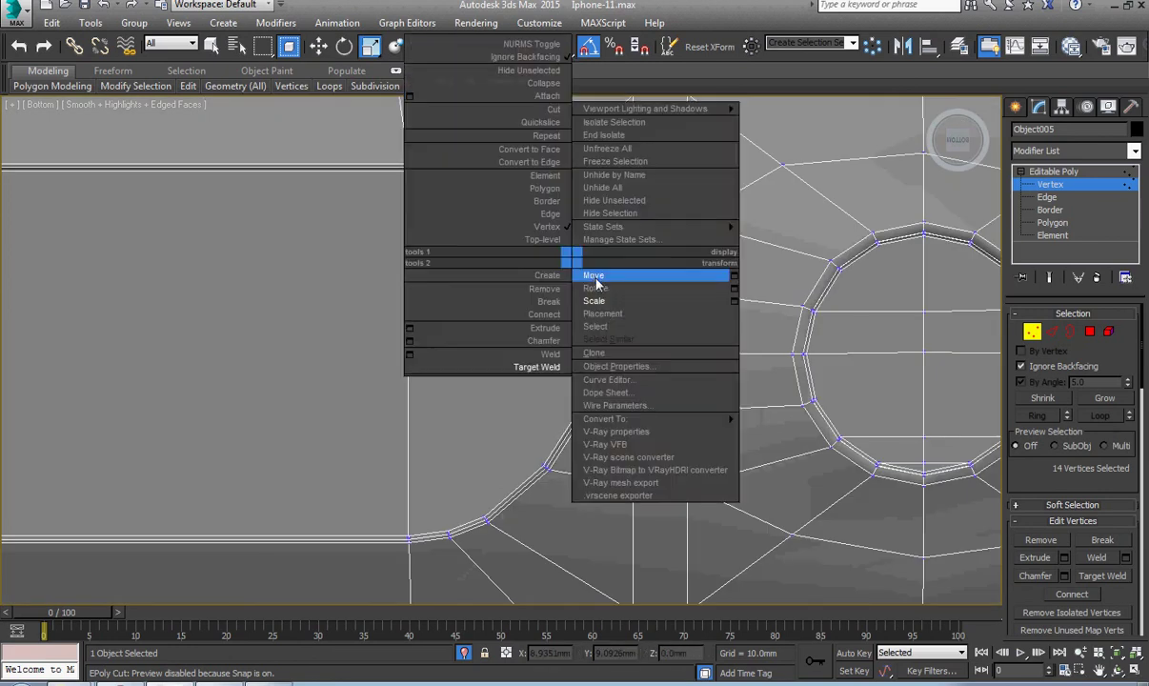
{"action": "left_click", "coordinate": [597, 278]}
{"action": "left_click_drag", "start_coordinate": [629, 352], "coordinate": [624, 353]}
Step: Select a set of rim vertices on the slot's lower left curve and compare the roundness of both slot ends
{"action": "scroll", "coordinate": [610, 351], "scroll_direction": "down", "scroll_amount": 5}
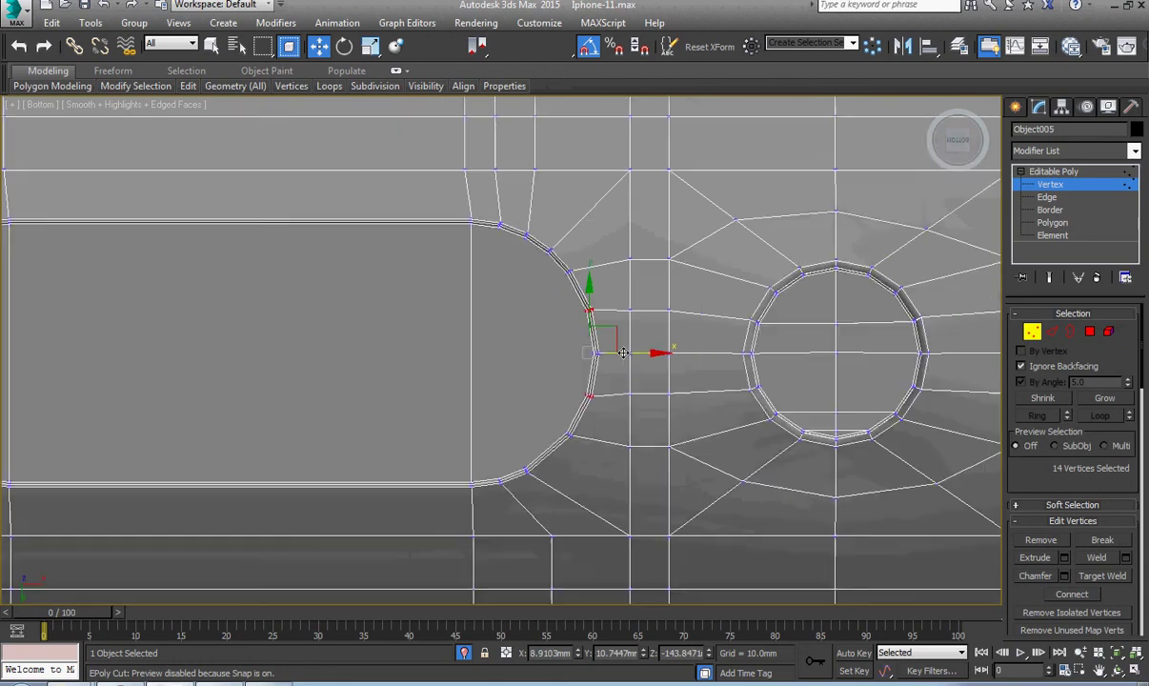
{"action": "middle_click_drag", "start_coordinate": [592, 367], "coordinate": [633, 360]}
{"action": "scroll", "coordinate": [311, 385], "scroll_direction": "up", "scroll_amount": 8}
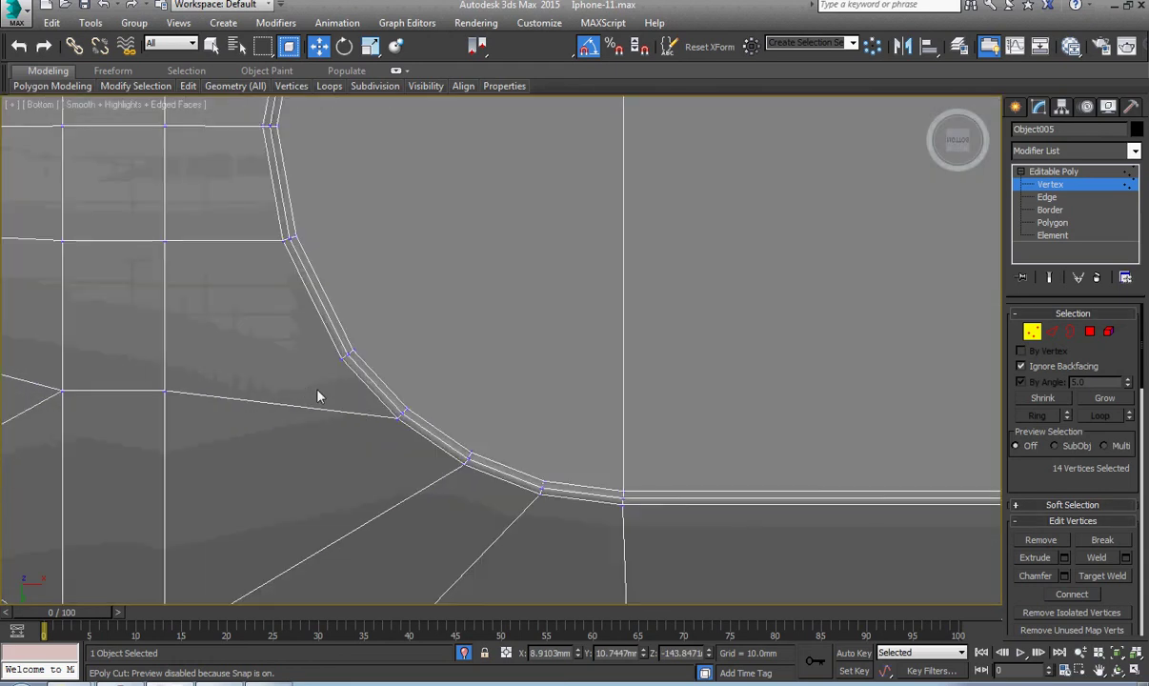
{"action": "left_click_drag", "start_coordinate": [521, 472], "coordinate": [521, 472]}
{"action": "scroll", "coordinate": [464, 444], "scroll_direction": "down", "scroll_amount": 5}
{"action": "middle_click_drag", "start_coordinate": [464, 444], "coordinate": [453, 486], "text": "alt"}
{"action": "scroll", "coordinate": [404, 467], "scroll_direction": "down", "scroll_amount": 3}
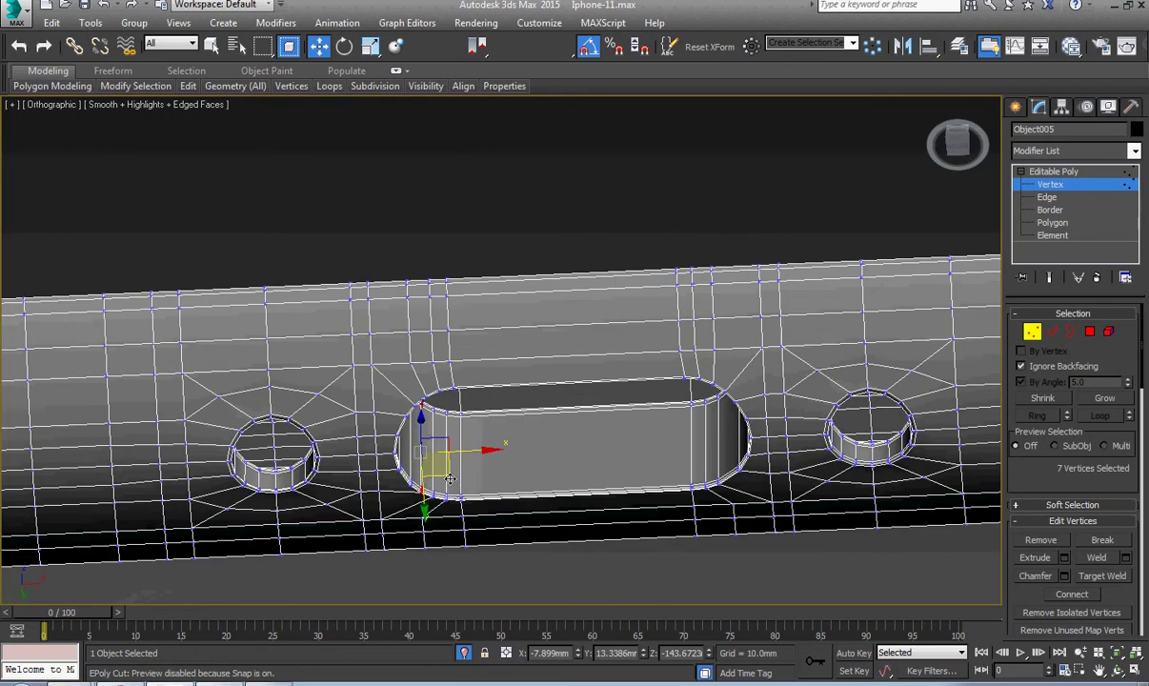
{"action": "key", "text": "b"}
{"action": "scroll", "coordinate": [500, 400], "scroll_direction": "up", "scroll_amount": 4}
{"action": "scroll", "coordinate": [544, 351], "scroll_direction": "up", "scroll_amount": 7}
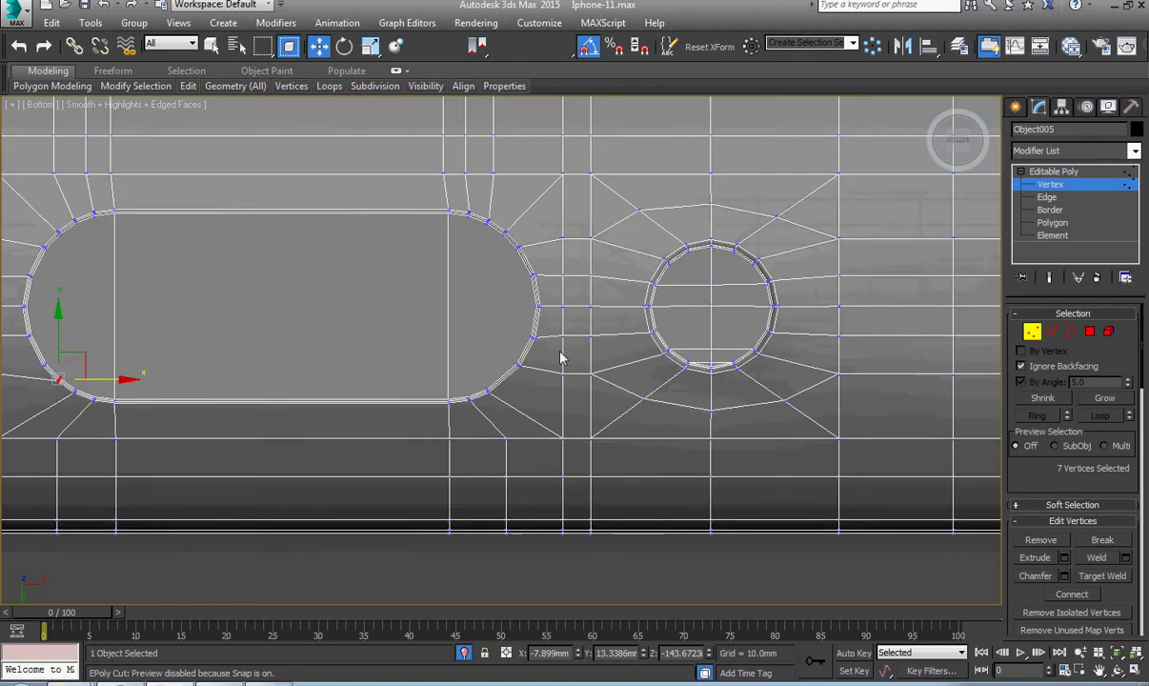
{"action": "scroll", "coordinate": [561, 358], "scroll_direction": "up", "scroll_amount": 3}
{"action": "scroll", "coordinate": [560, 358], "scroll_direction": "down", "scroll_amount": 7}
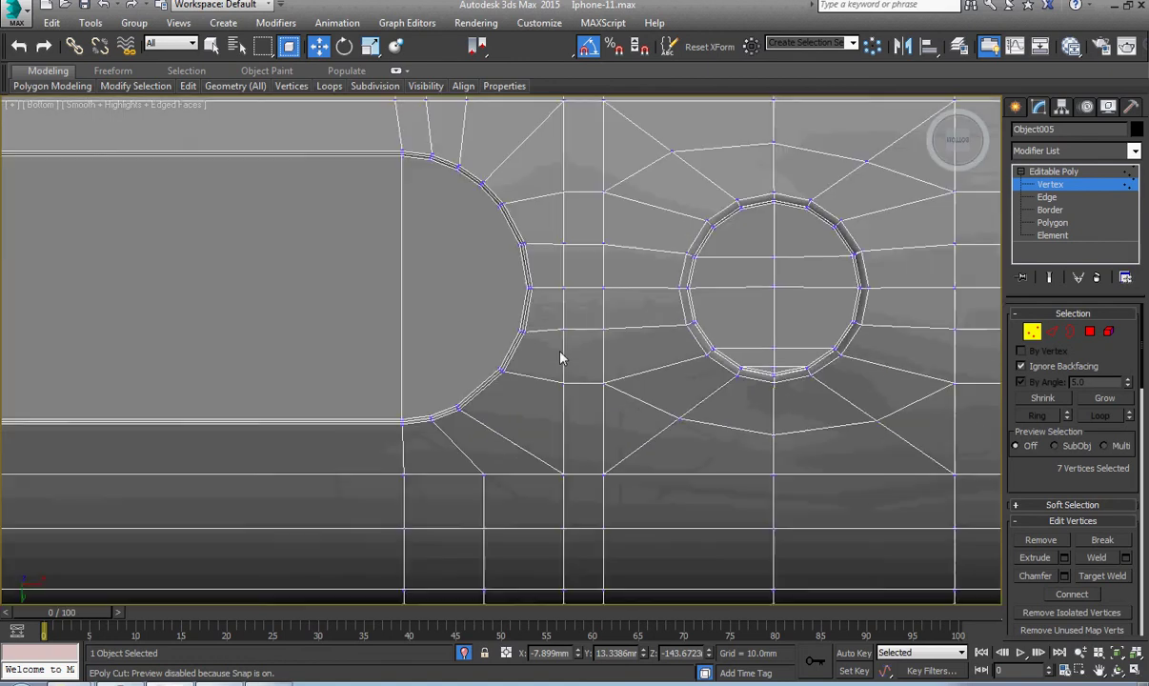
{"action": "middle_click_drag", "start_coordinate": [701, 377], "coordinate": [500, 409]}
Step: Select the body's whole element to review its polygon settings, leave element level, and check the body while deselected
{"action": "left_click", "coordinate": [1058, 236]}
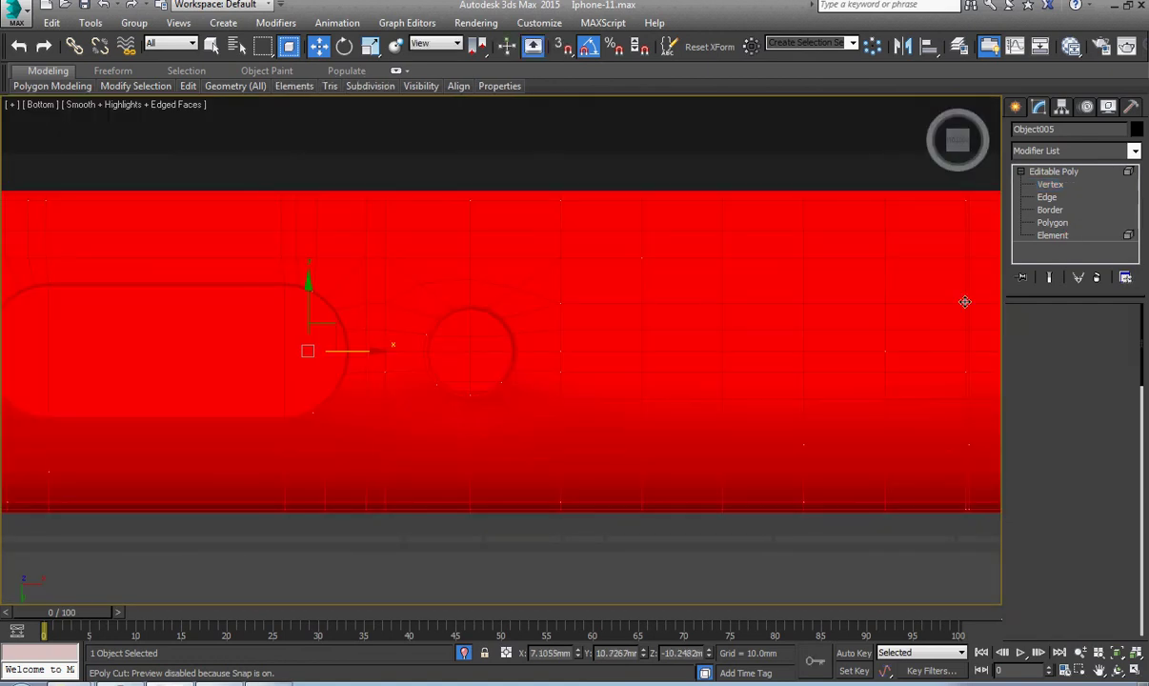
{"action": "scroll", "coordinate": [1077, 362], "scroll_direction": "down", "scroll_amount": 8}
{"action": "scroll", "coordinate": [1102, 367], "scroll_direction": "down", "scroll_amount": 6}
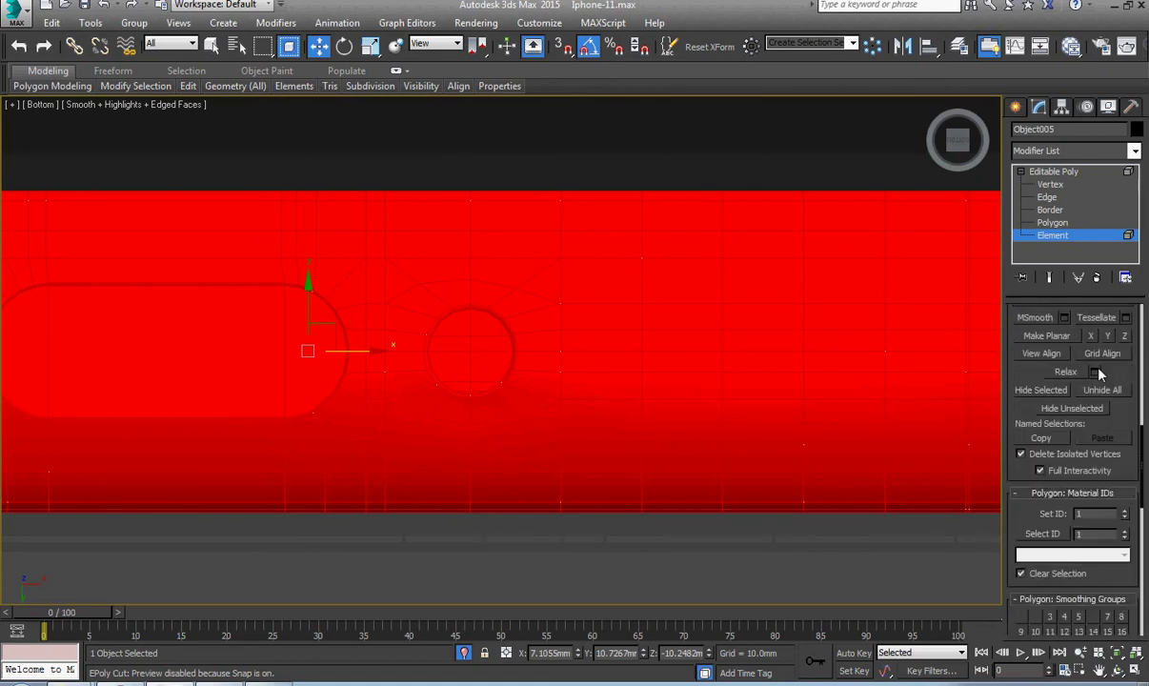
{"action": "left_click", "coordinate": [1075, 173]}
{"action": "left_click", "coordinate": [711, 166]}
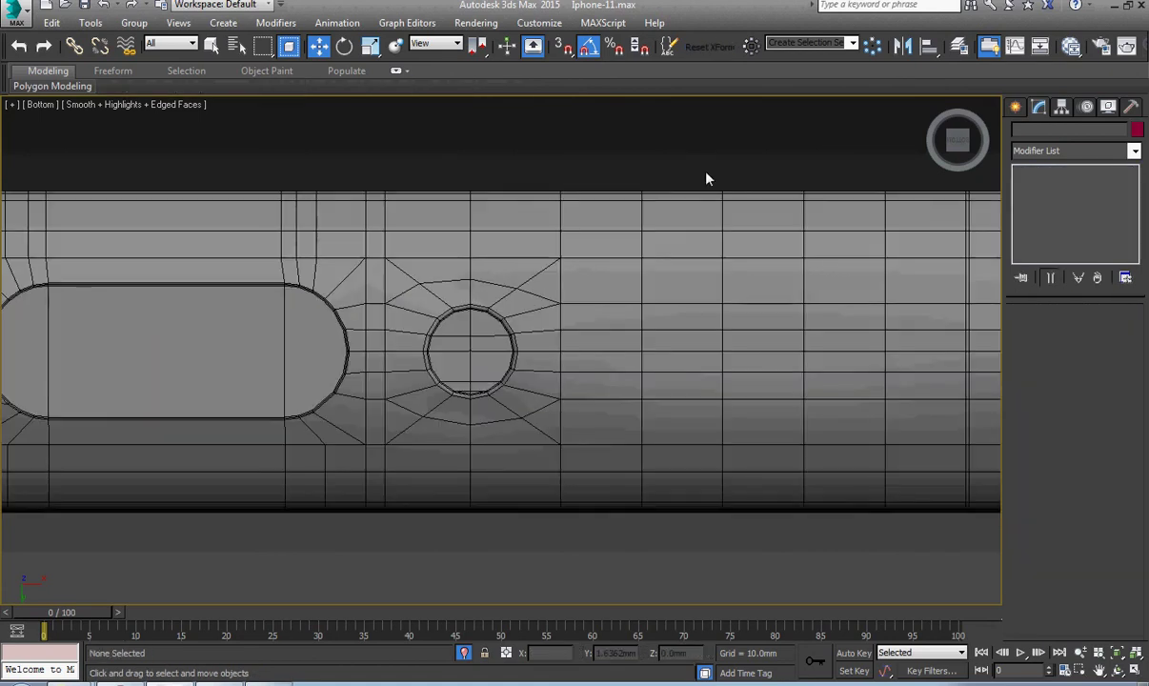
{"action": "left_click", "coordinate": [578, 339]}
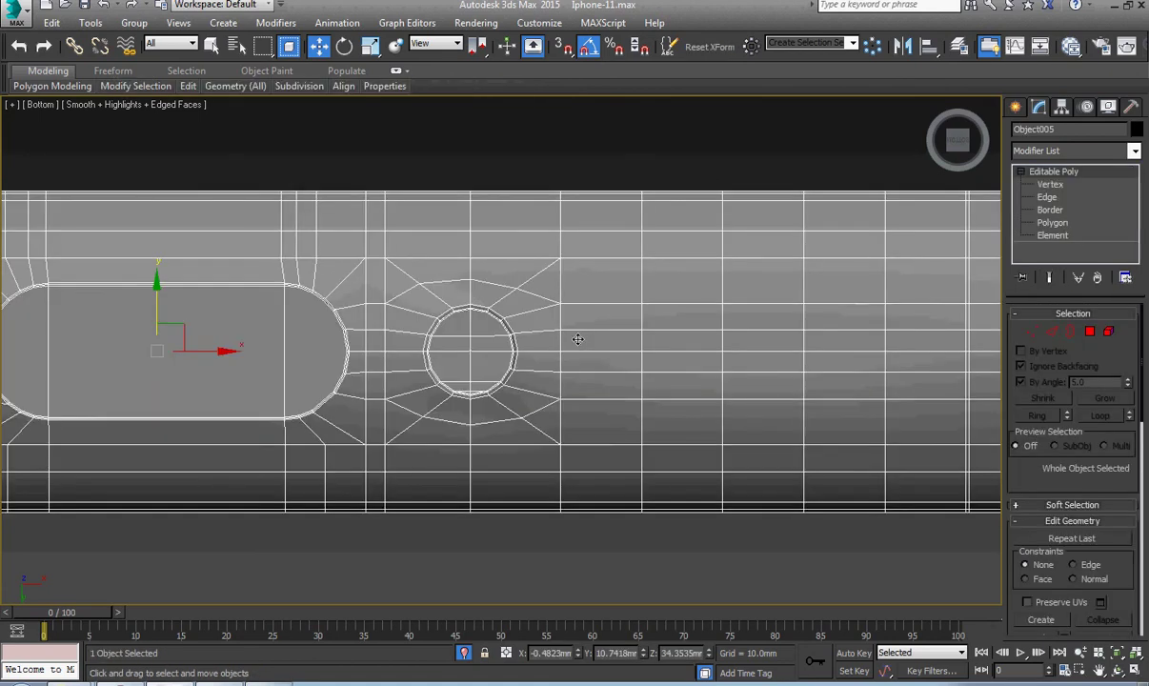
Step: Move the seven-vertex rows above and below the centre line, left of the left round hole, vertically to straighten them with their neighbours
{"action": "scroll", "coordinate": [578, 339], "scroll_direction": "down", "scroll_amount": 3}
{"action": "middle_click_drag", "start_coordinate": [577, 340], "coordinate": [687, 361]}
{"action": "middle_click_drag", "start_coordinate": [413, 366], "coordinate": [626, 378]}
{"action": "scroll", "coordinate": [489, 364], "scroll_direction": "up", "scroll_amount": 2}
{"action": "scroll", "coordinate": [583, 372], "scroll_direction": "up", "scroll_amount": 2}
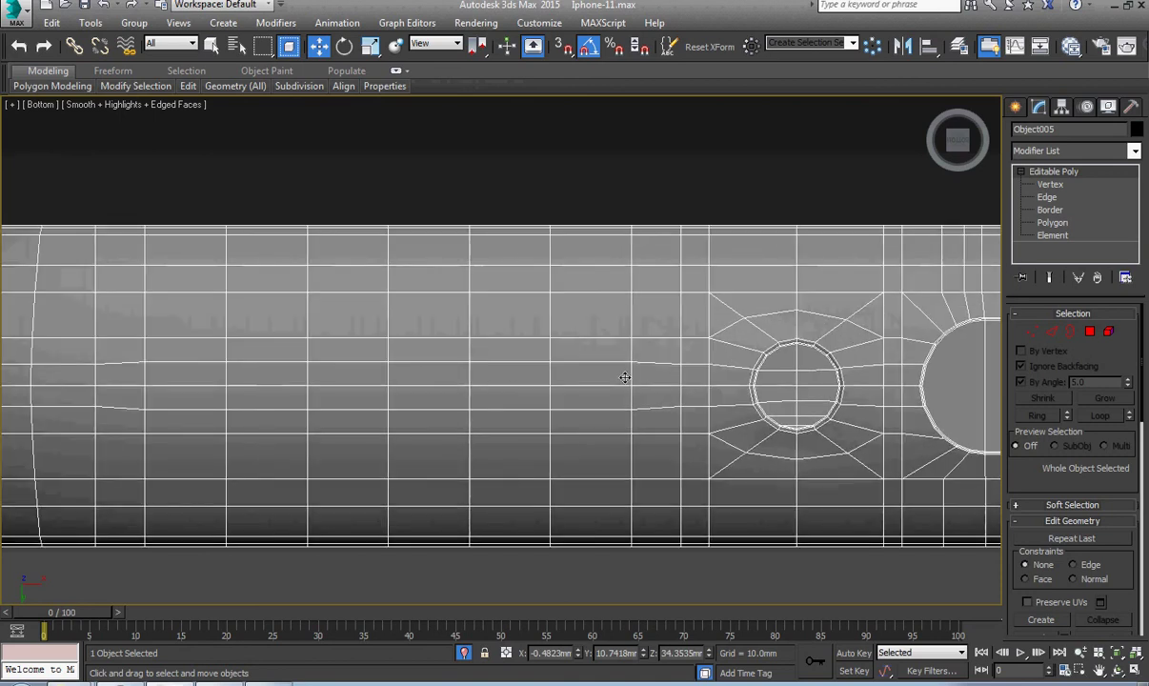
{"action": "key", "text": "1"}
{"action": "left_click_drag", "start_coordinate": [138, 367], "coordinate": [644, 343]}
{"action": "left_click_drag", "start_coordinate": [390, 316], "coordinate": [394, 319]}
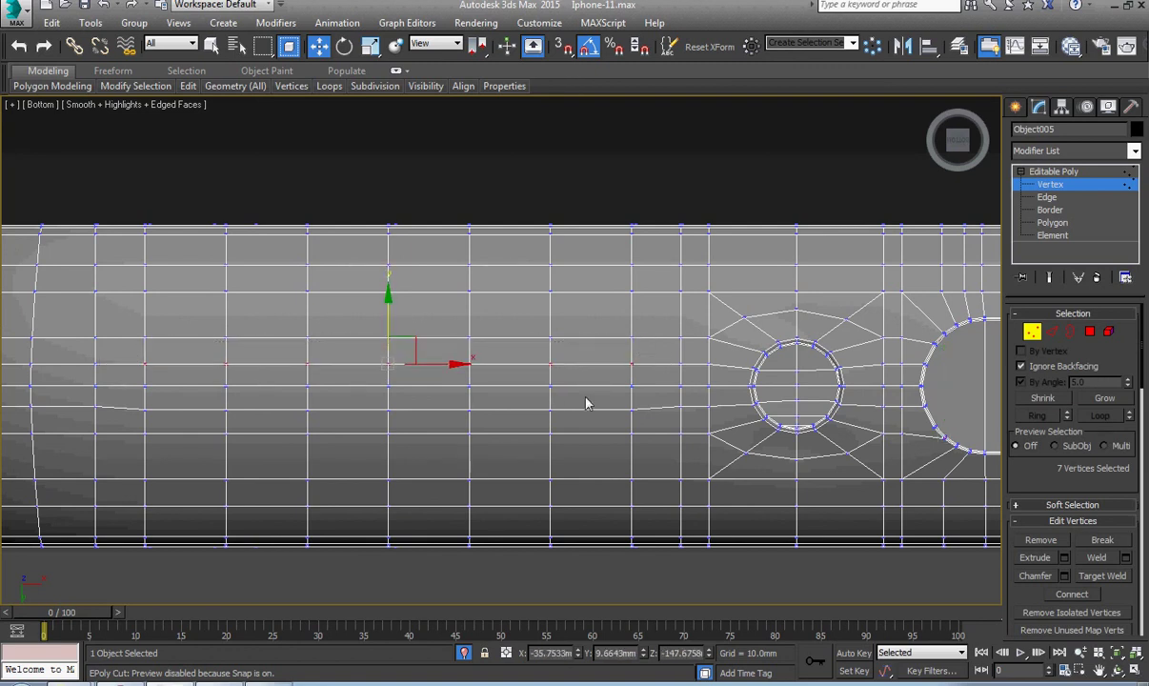
{"action": "left_click_drag", "start_coordinate": [357, 426], "coordinate": [135, 423]}
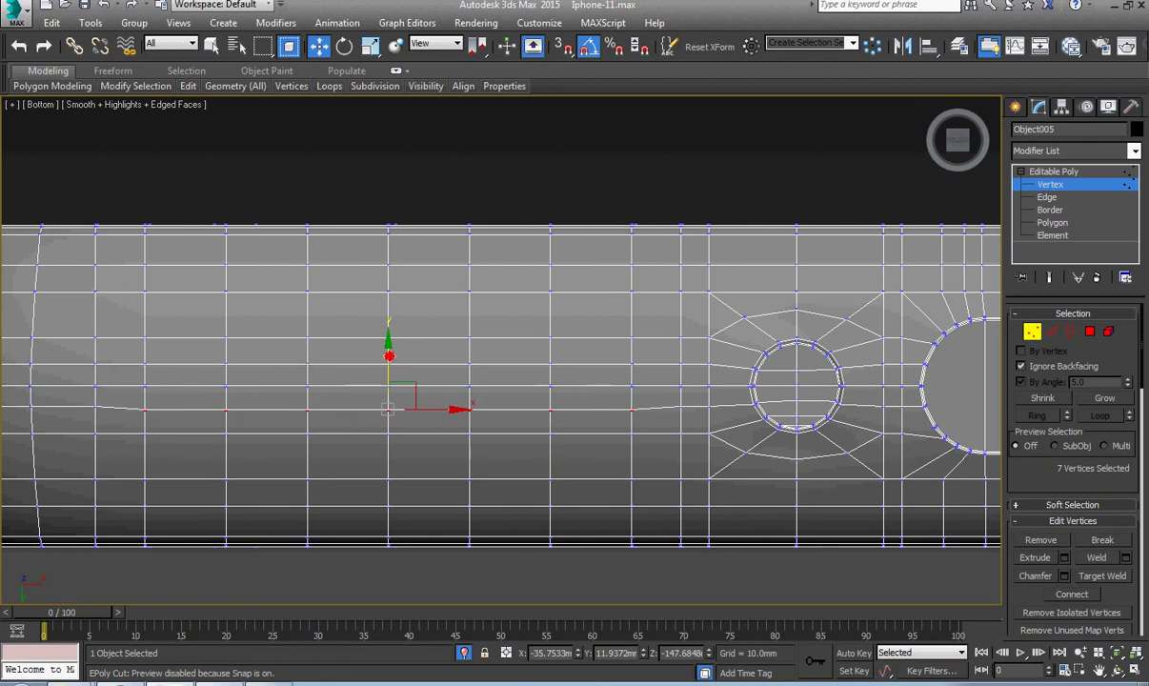
{"action": "left_click_drag", "start_coordinate": [389, 355], "coordinate": [394, 353]}
Step: Switch to Windows Photo Viewer and examine the row of speaker holes left of the charging port in photo DSC07085
{"action": "middle_click_drag", "start_coordinate": [608, 377], "coordinate": [518, 382]}
{"action": "scroll", "coordinate": [462, 385], "scroll_direction": "down", "scroll_amount": 2}
{"action": "left_click", "coordinate": [169, 684]}
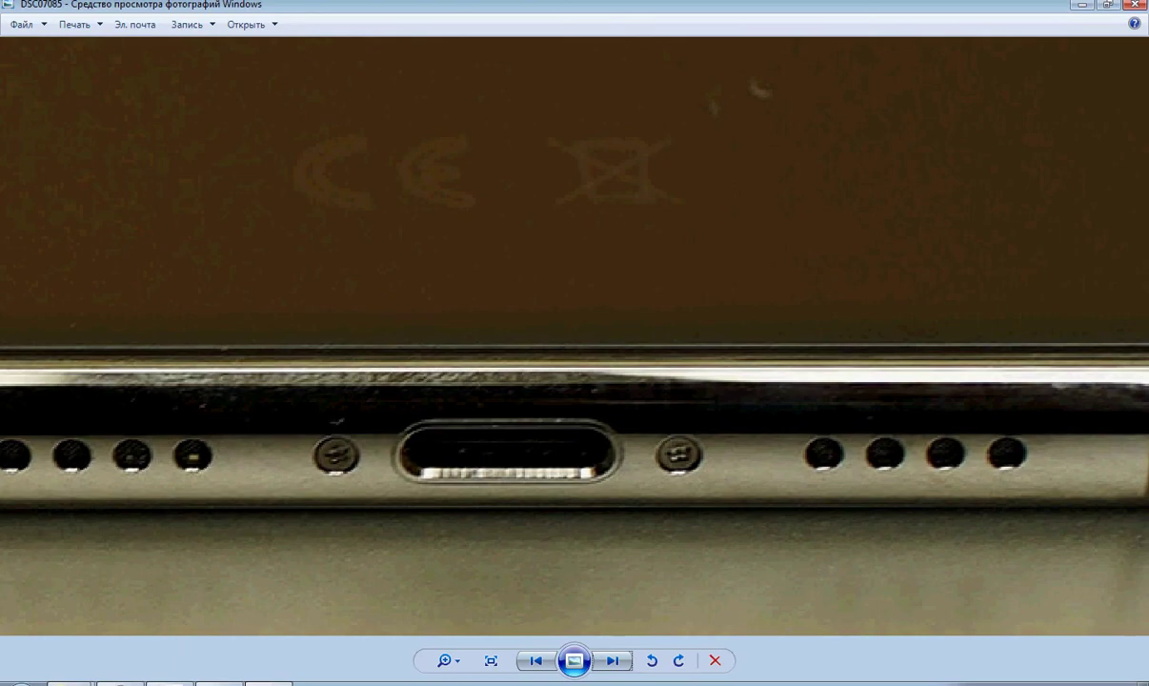
{"action": "left_click_drag", "start_coordinate": [272, 533], "coordinate": [726, 483]}
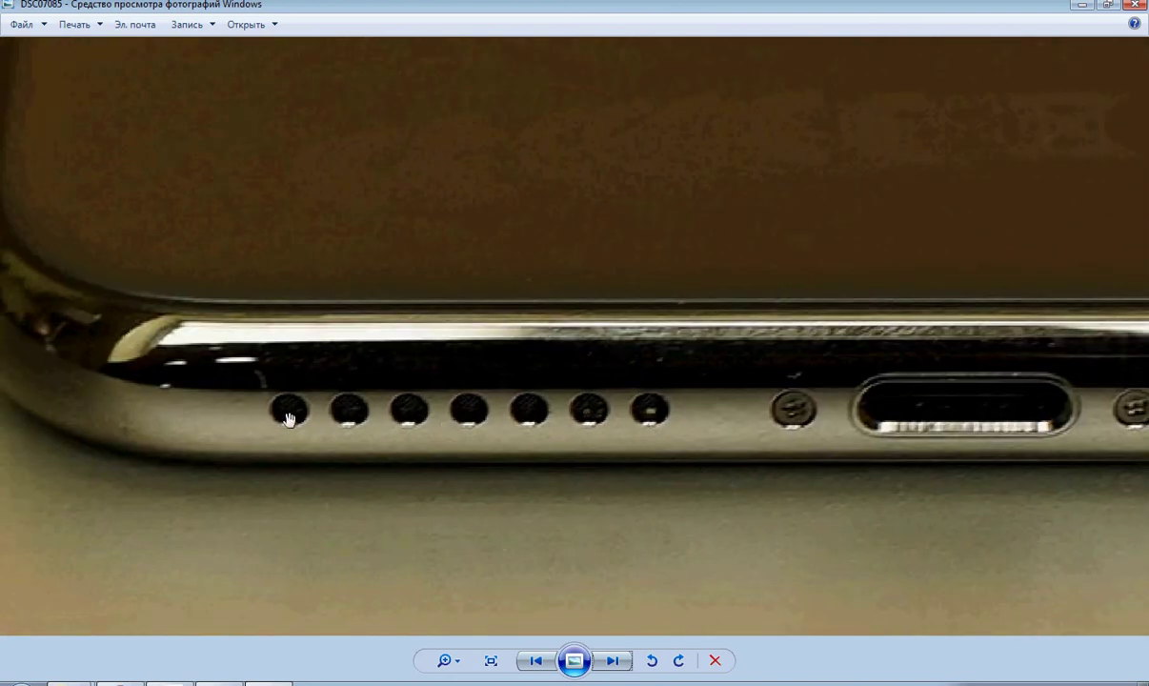
Step: Switch to 3ds Max and inspect the round hole left of the slot at the body's edge and element levels
{"action": "left_click", "coordinate": [169, 684]}
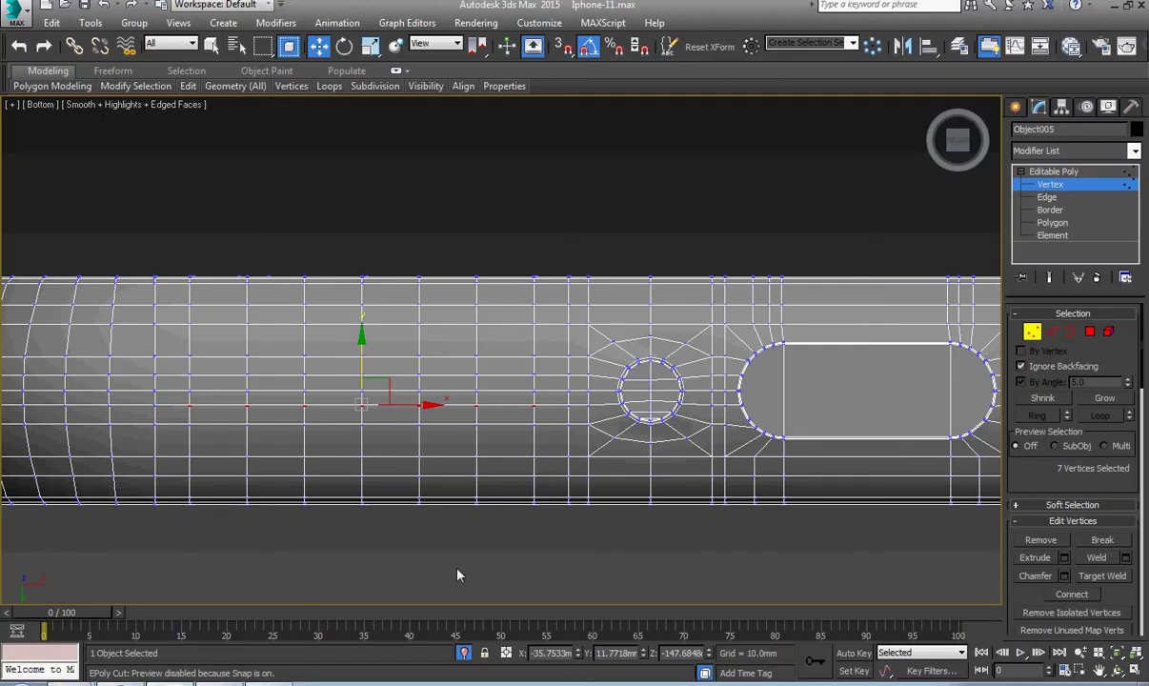
{"action": "middle_click_drag", "start_coordinate": [602, 440], "coordinate": [652, 447]}
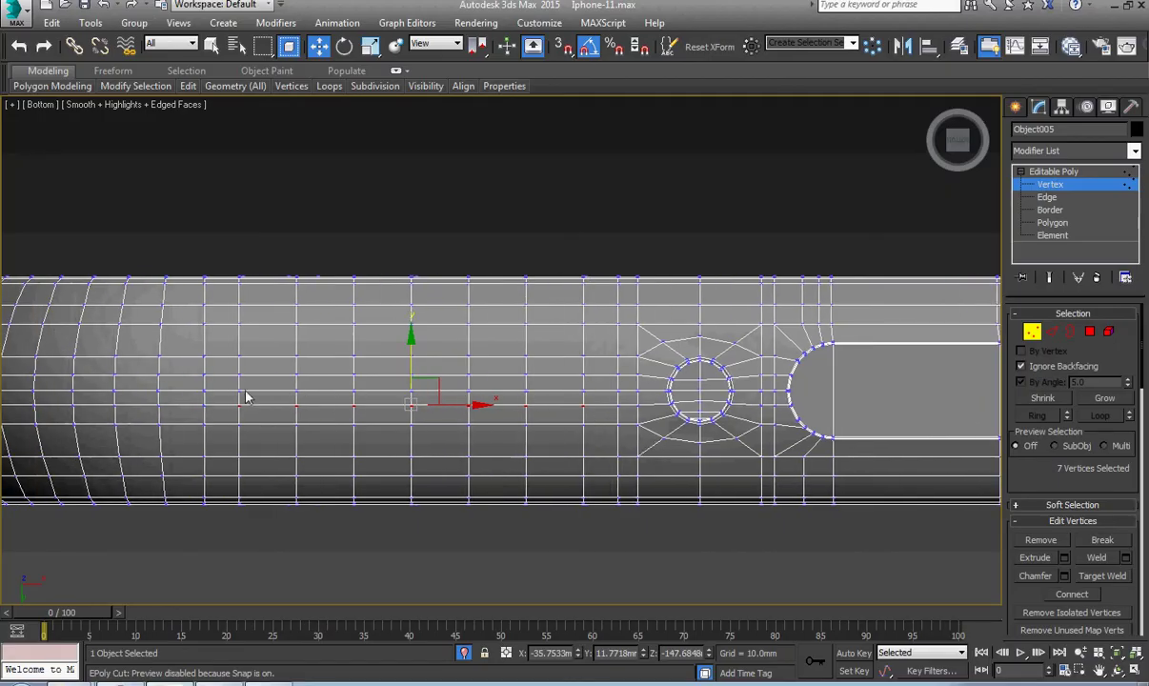
{"action": "scroll", "coordinate": [684, 409], "scroll_direction": "up", "scroll_amount": 10}
{"action": "key", "text": "2"}
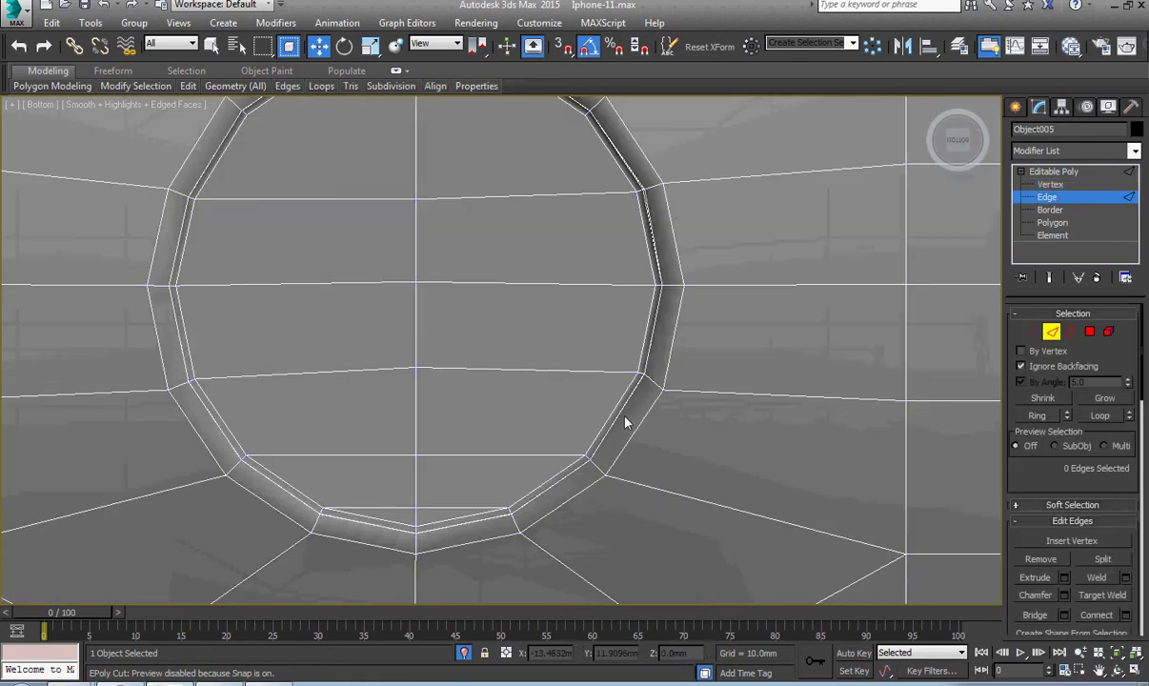
{"action": "left_click", "coordinate": [472, 370]}
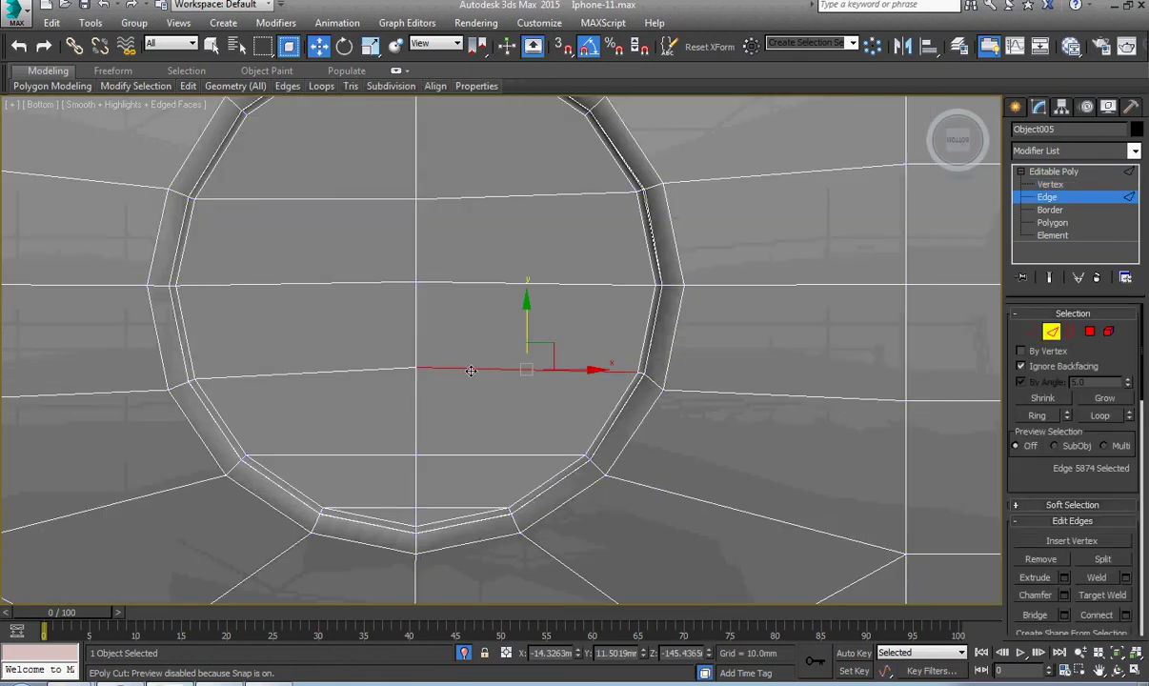
{"action": "key", "text": "5"}
{"action": "scroll", "coordinate": [471, 370], "scroll_direction": "down", "scroll_amount": 7}
{"action": "middle_click_drag", "start_coordinate": [470, 372], "coordinate": [1069, 402], "text": "alt"}
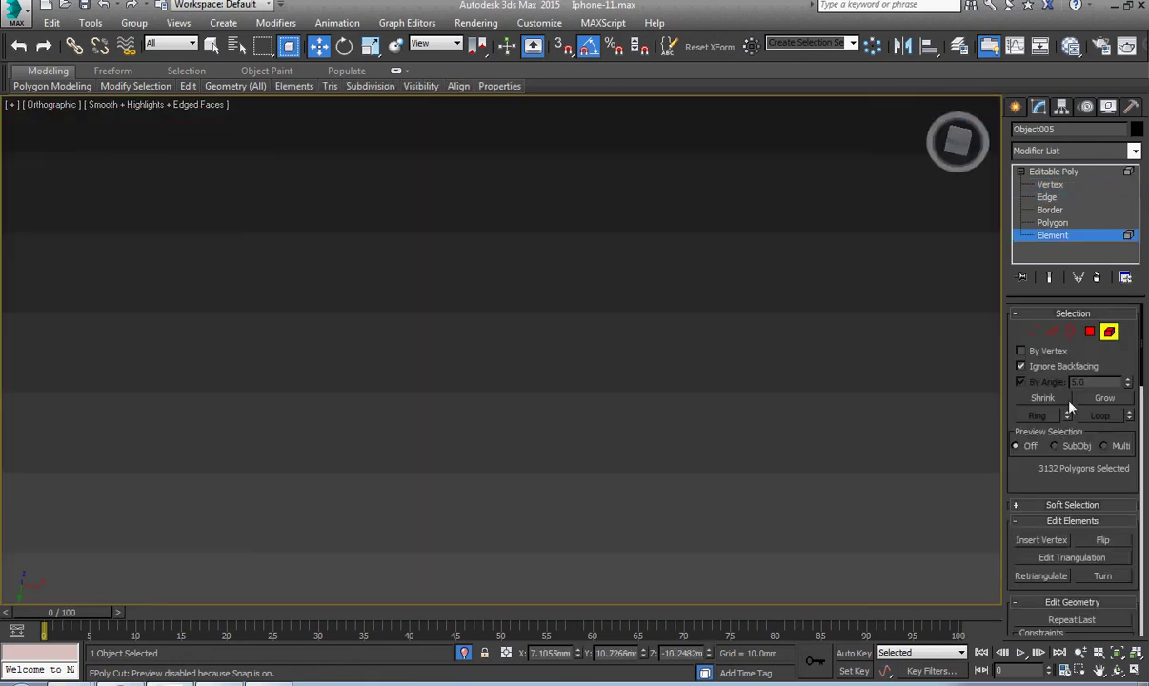
{"action": "key", "text": "z"}
{"action": "scroll", "coordinate": [495, 480], "scroll_direction": "up", "scroll_amount": 6}
{"action": "middle_click_drag", "start_coordinate": [529, 491], "coordinate": [510, 467]}
Step: Select the floor polygons of the round hole left of the slot and grow the selection four times to cover its whole recess
{"action": "key", "text": "4"}
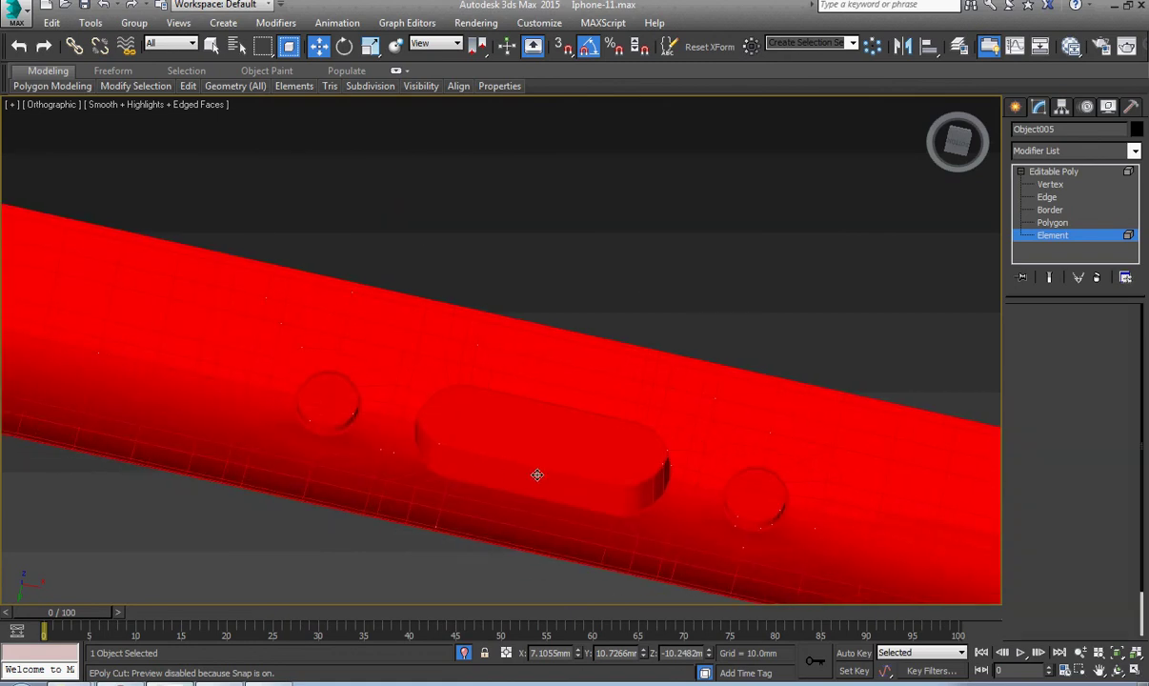
{"action": "left_click", "coordinate": [539, 475]}
{"action": "left_click", "coordinate": [326, 402]}
{"action": "middle_click_drag", "start_coordinate": [334, 413], "coordinate": [431, 393]}
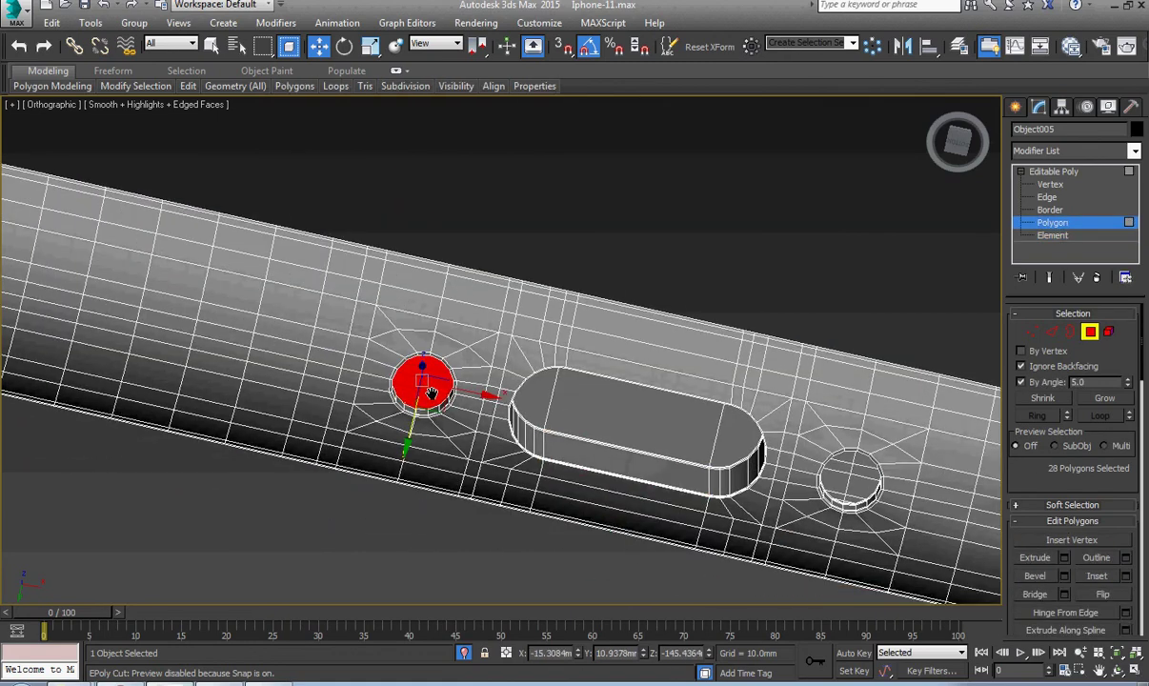
{"action": "key", "text": "b"}
{"action": "key", "text": "z"}
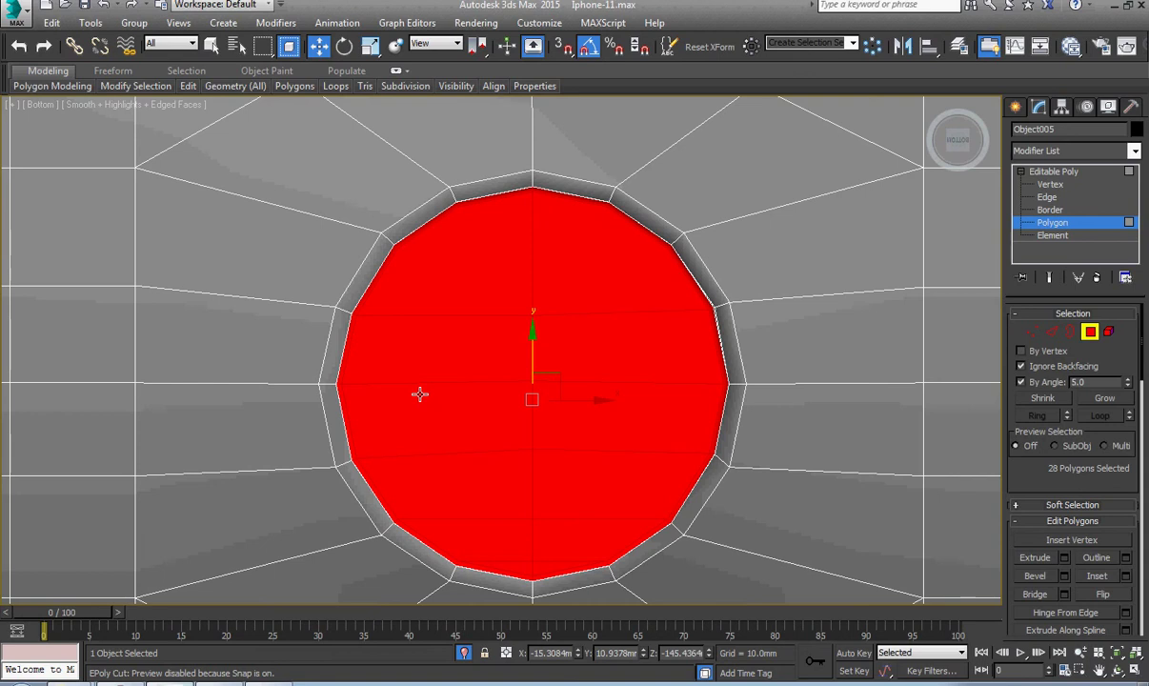
{"action": "left_click", "coordinate": [1123, 403]}
{"action": "left_click", "coordinate": [1123, 403]}
{"action": "left_click", "coordinate": [1123, 403]}
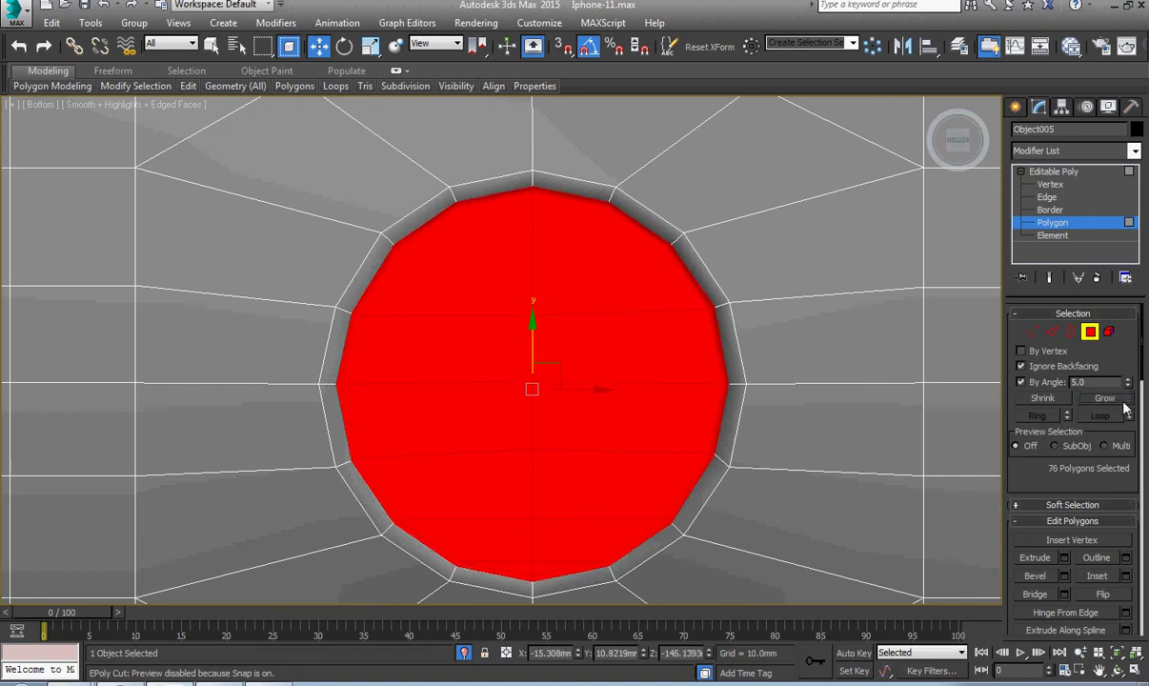
{"action": "left_click", "coordinate": [1123, 403]}
Step: Clone the selected hole recess to an element along X, left of the original hole, at about X -27.52 mm
{"action": "scroll", "coordinate": [623, 427], "scroll_direction": "down", "scroll_amount": 1}
{"action": "middle_click_drag", "start_coordinate": [623, 427], "coordinate": [660, 459]}
{"action": "scroll", "coordinate": [622, 427], "scroll_direction": "down", "scroll_amount": 2}
{"action": "right_click", "coordinate": [619, 425]}
{"action": "left_click", "coordinate": [633, 438]}
{"action": "scroll", "coordinate": [630, 452], "scroll_direction": "down", "scroll_amount": 2}
{"action": "scroll", "coordinate": [660, 459], "scroll_direction": "up", "scroll_amount": 1}
{"action": "left_click_drag", "start_coordinate": [664, 426], "coordinate": [349, 433], "text": "shift"}
{"action": "left_click", "coordinate": [639, 367]}
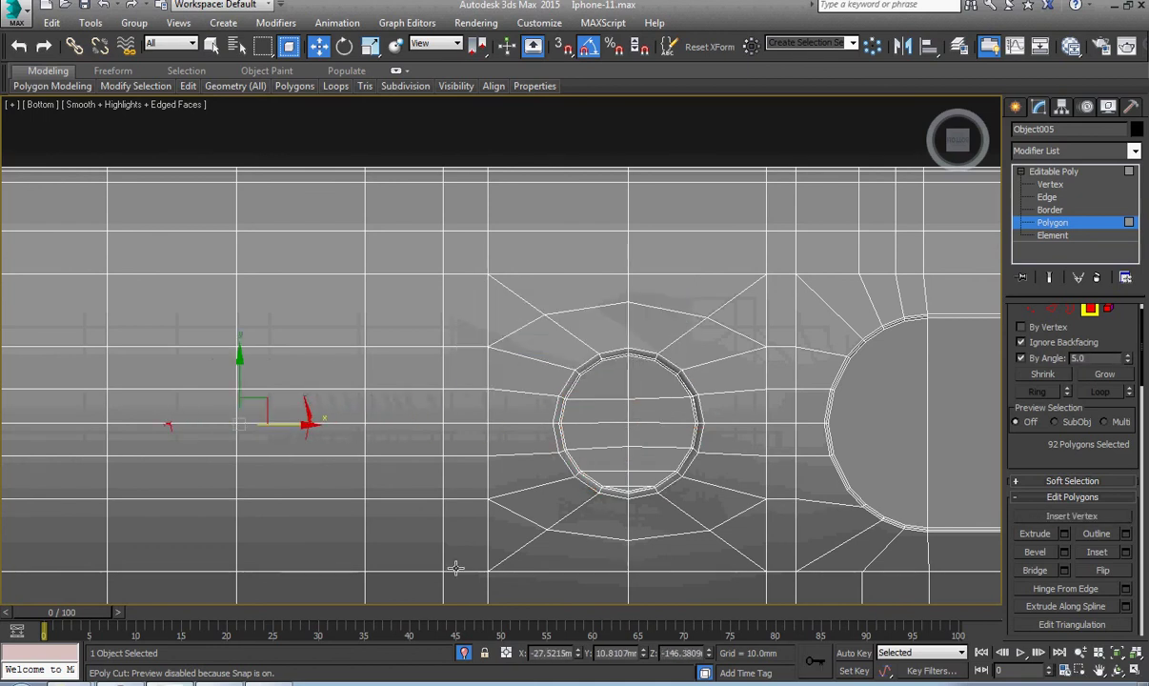
Step: Set the viewport to Wireframe and shift the cloned recess along X to about -27.64 mm, centring it on the vertical edge
{"action": "left_click", "coordinate": [269, 684]}
{"action": "left_click", "coordinate": [270, 684]}
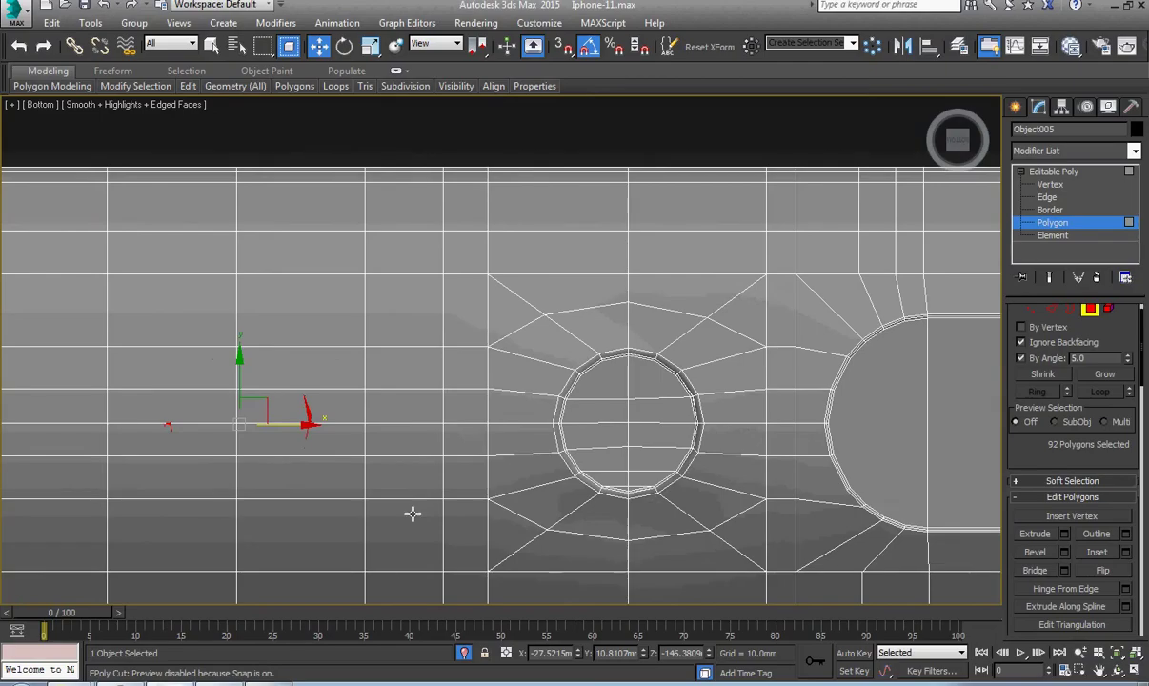
{"action": "middle_click_drag", "start_coordinate": [383, 500], "coordinate": [528, 524]}
{"action": "scroll", "coordinate": [528, 524], "scroll_direction": "down", "scroll_amount": 2}
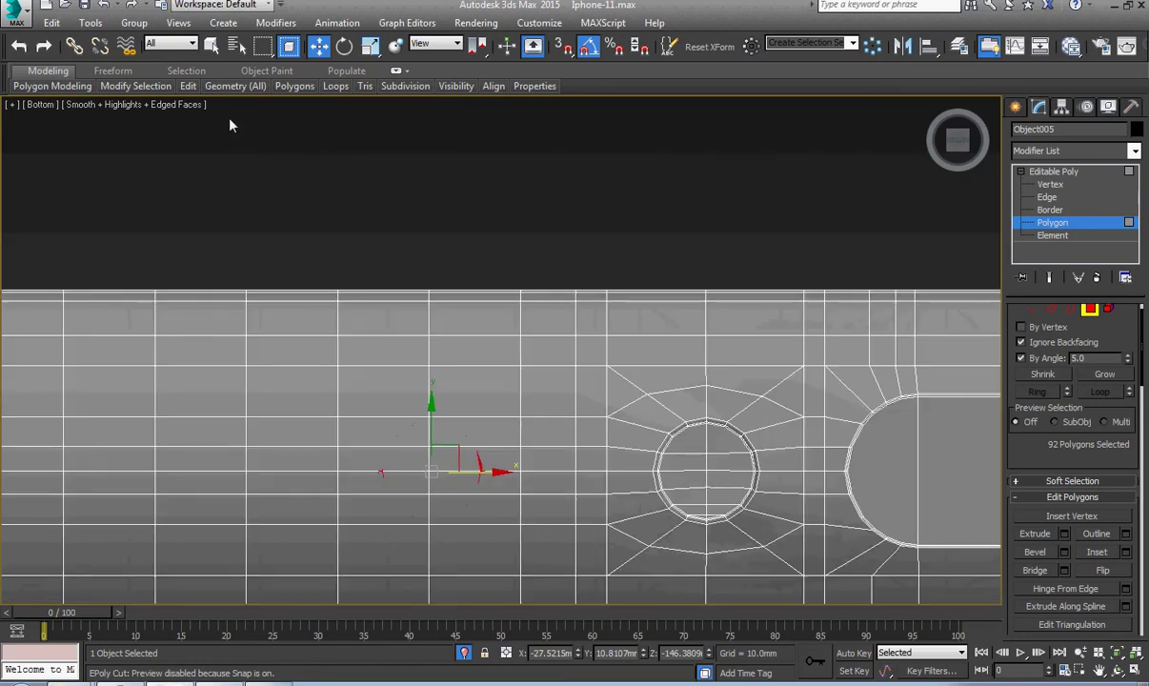
{"action": "left_click", "coordinate": [147, 104]}
{"action": "left_click", "coordinate": [187, 159]}
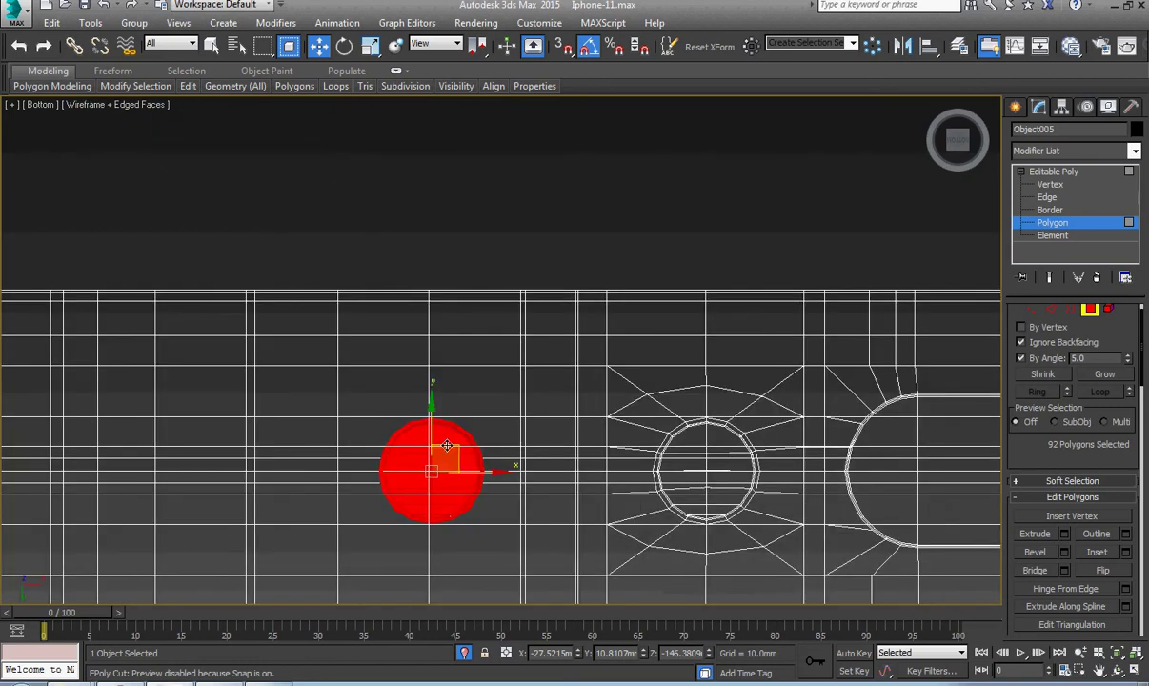
{"action": "scroll", "coordinate": [447, 445], "scroll_direction": "up", "scroll_amount": 8}
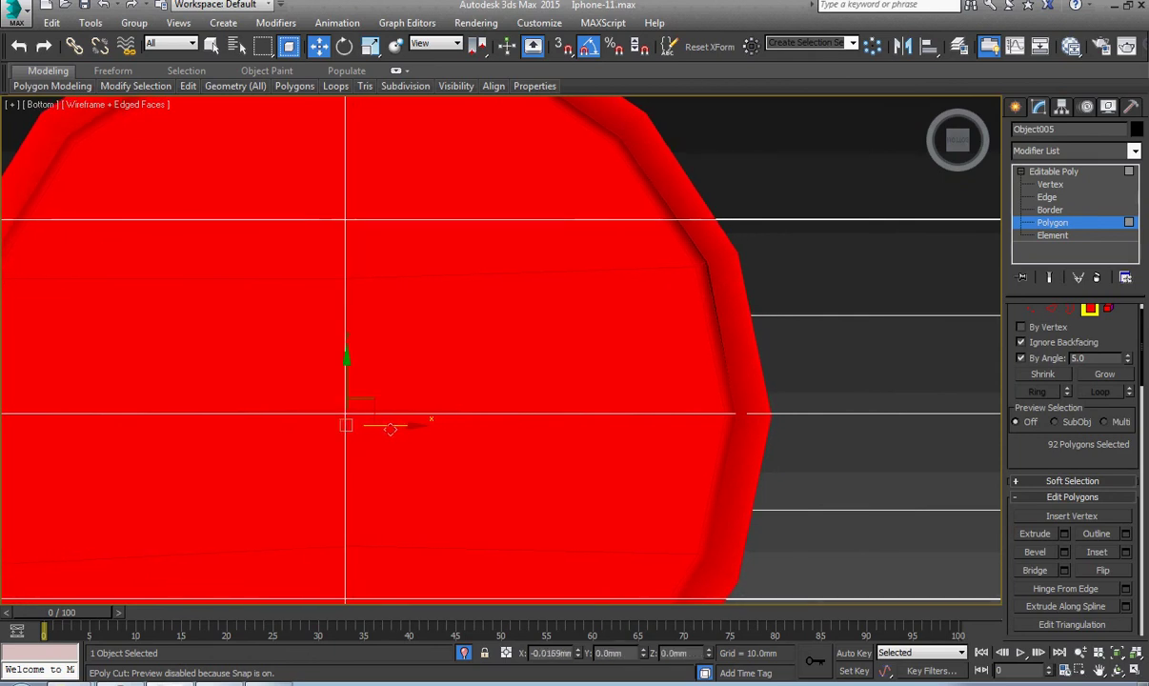
{"action": "scroll", "coordinate": [392, 431], "scroll_direction": "down", "scroll_amount": 5}
{"action": "scroll", "coordinate": [391, 432], "scroll_direction": "down", "scroll_amount": 5}
{"action": "middle_click_drag", "start_coordinate": [391, 432], "coordinate": [545, 407]}
{"action": "scroll", "coordinate": [546, 407], "scroll_direction": "down", "scroll_amount": 2}
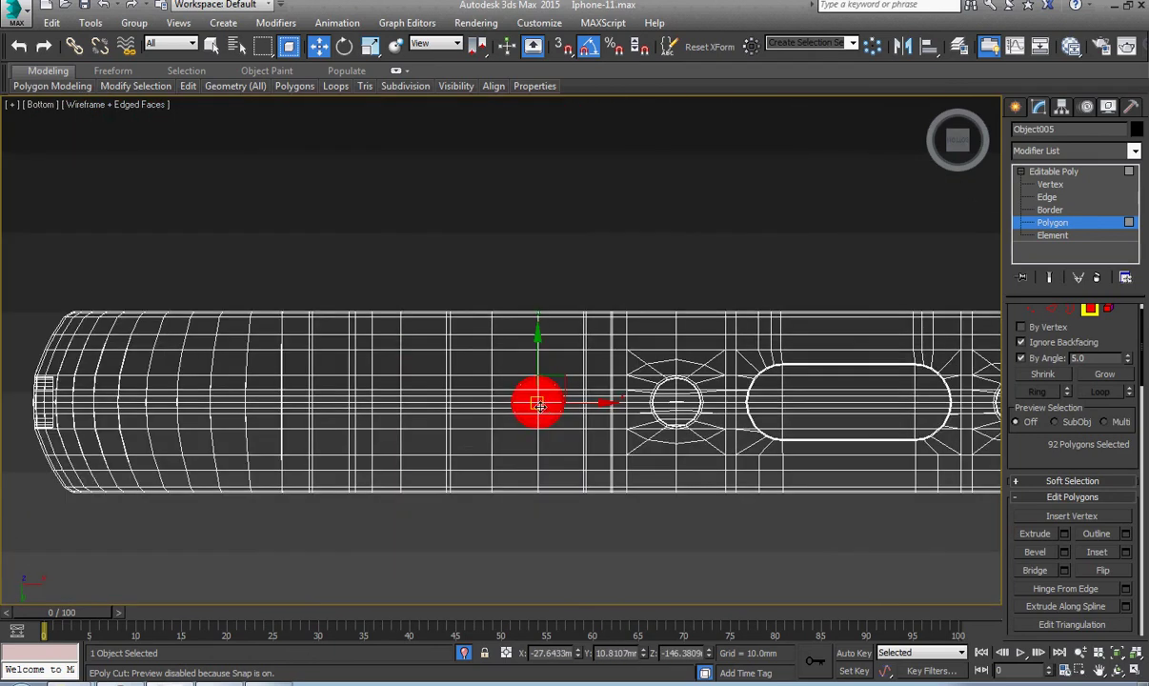
Step: Compare the Hidden Line and Wireframe display styles, and restore Smooth + Highlights shading in the Bottom viewport
{"action": "left_click", "coordinate": [143, 107]}
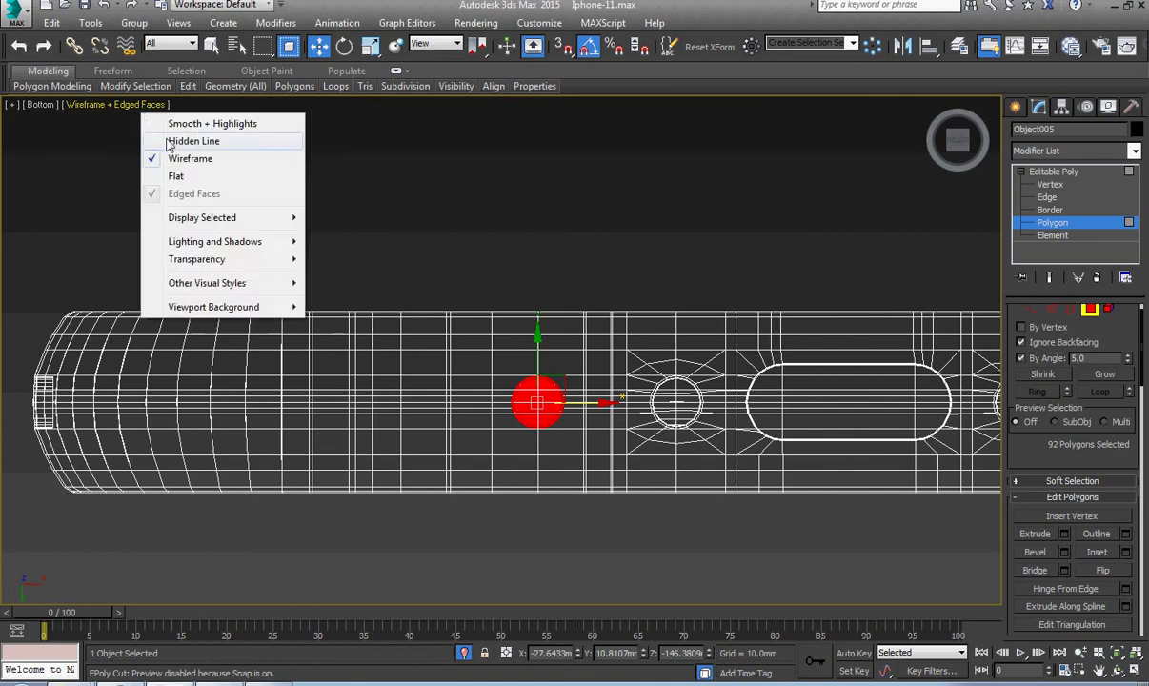
{"action": "left_click", "coordinate": [167, 141]}
{"action": "left_click", "coordinate": [103, 108]}
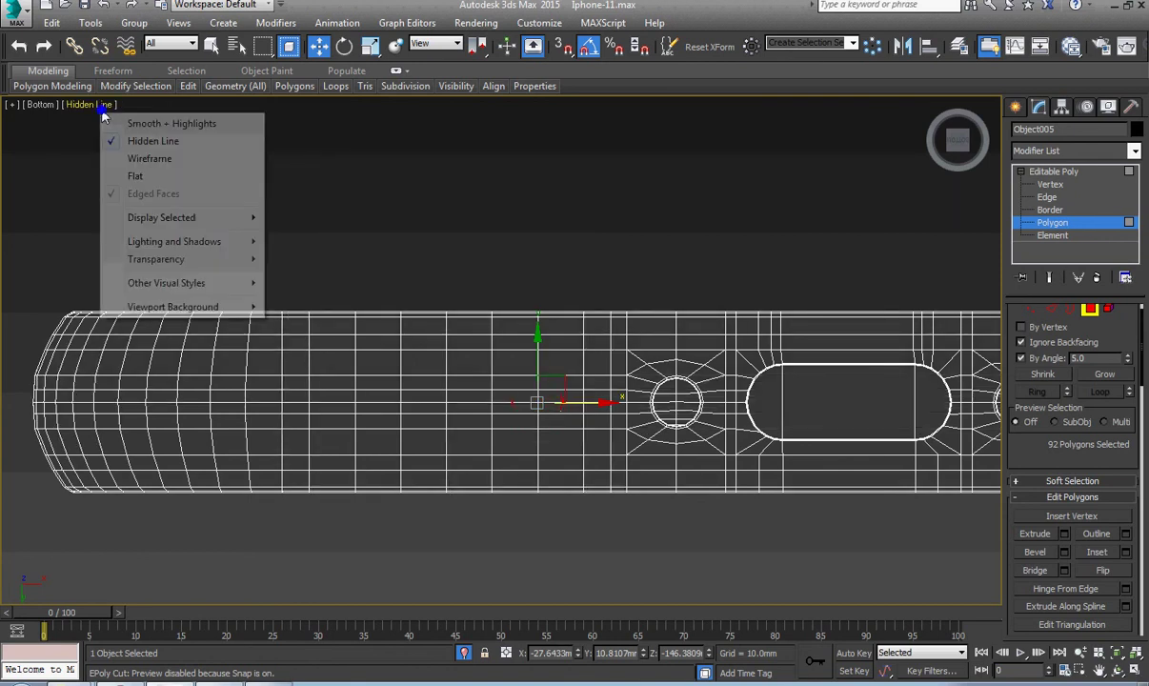
{"action": "left_click", "coordinate": [145, 158]}
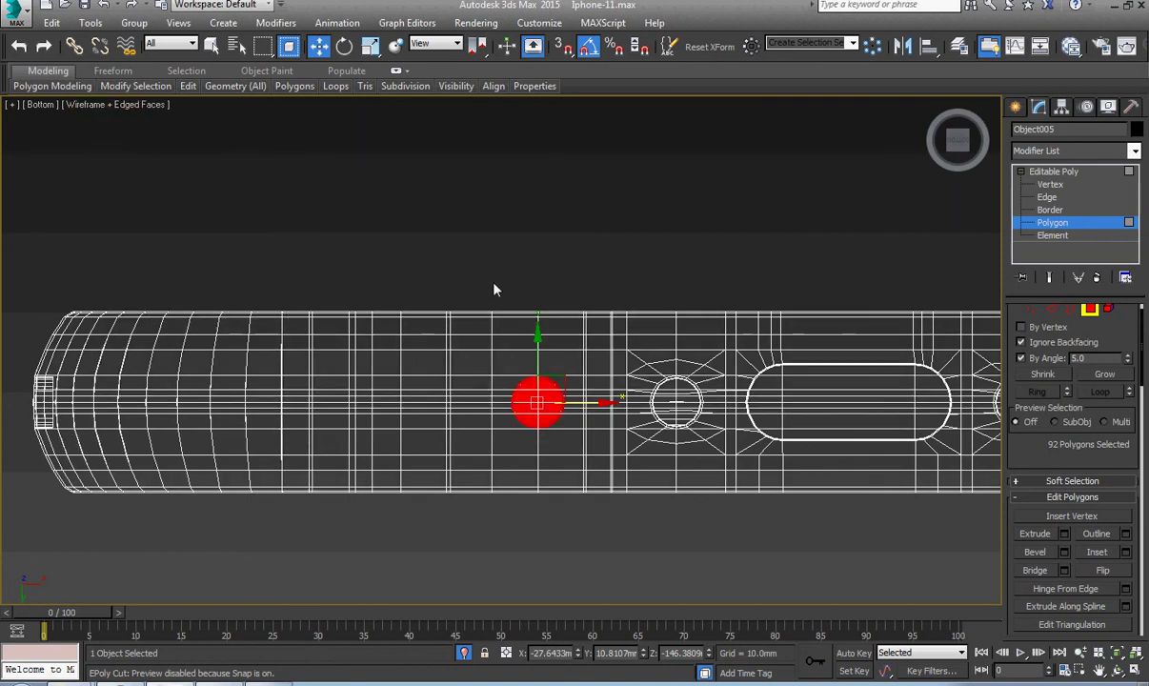
{"action": "left_click", "coordinate": [139, 107]}
{"action": "left_click", "coordinate": [169, 123]}
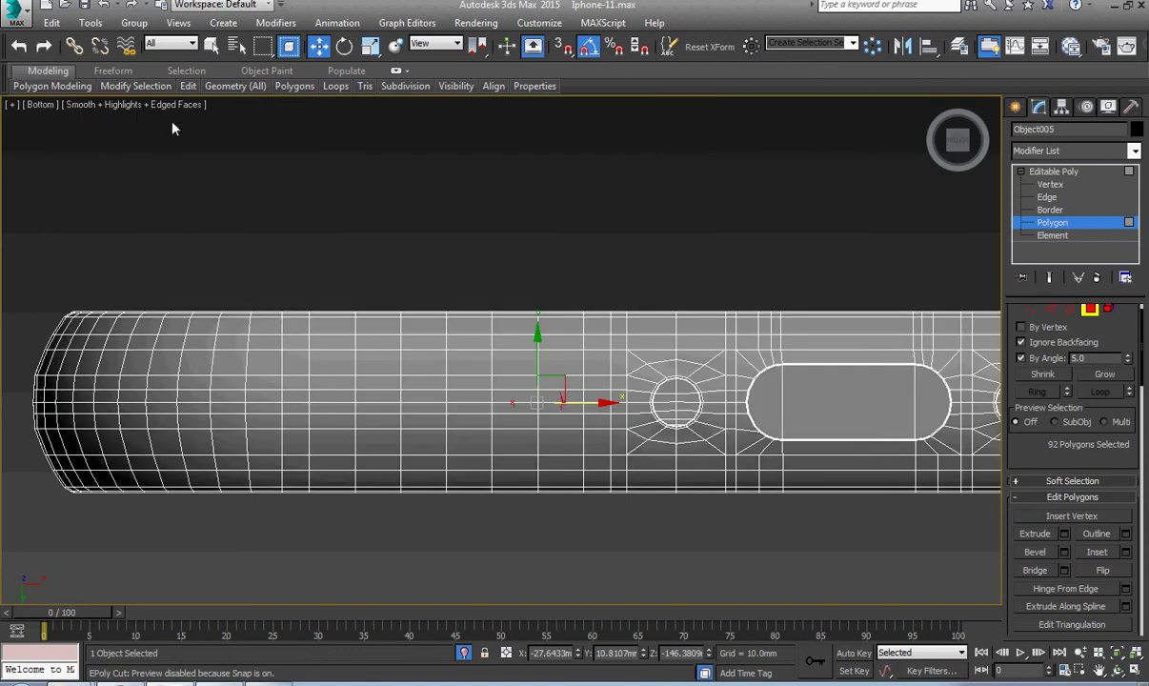
Step: Clone the recess to elements three more times leftward along X, starting at about -35.82 mm and ending at about -50.5 mm
{"action": "scroll", "coordinate": [543, 454], "scroll_direction": "up", "scroll_amount": 3}
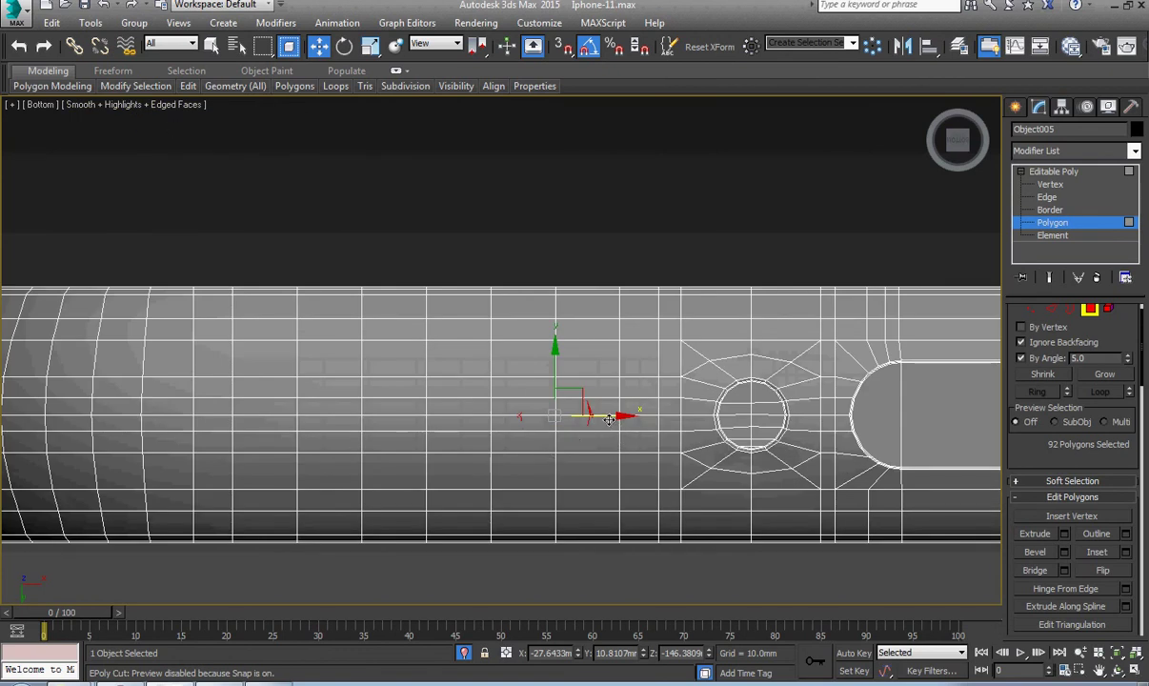
{"action": "left_click_drag", "start_coordinate": [609, 420], "coordinate": [479, 429], "text": "shift"}
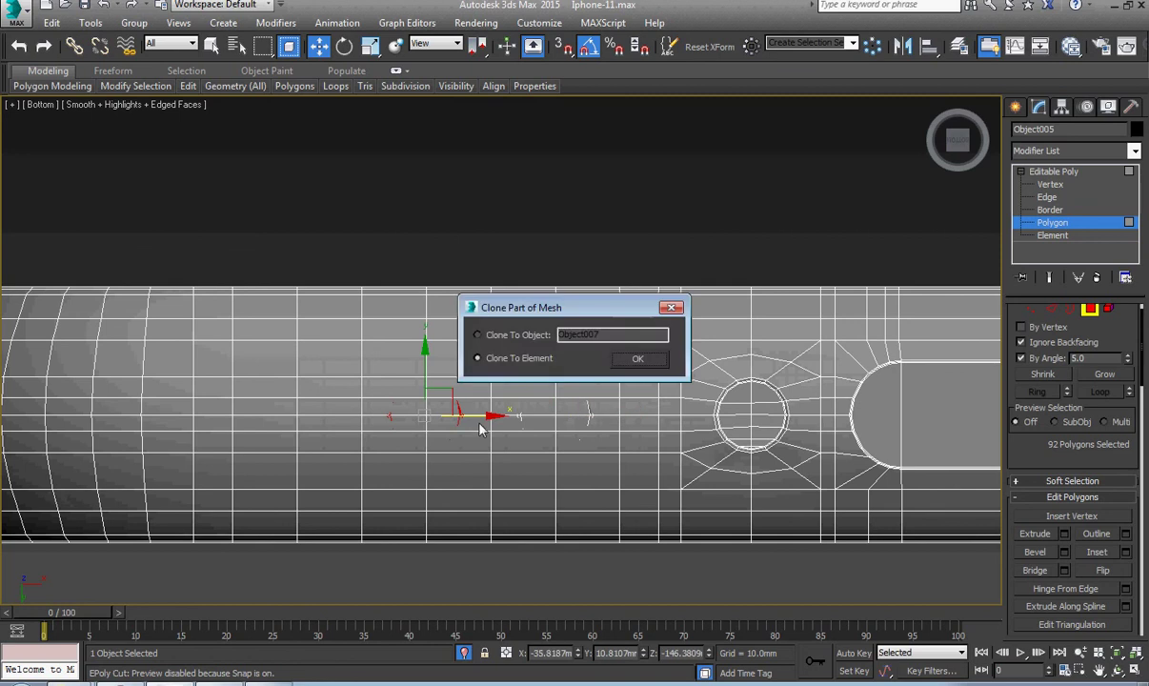
{"action": "left_click", "coordinate": [637, 358]}
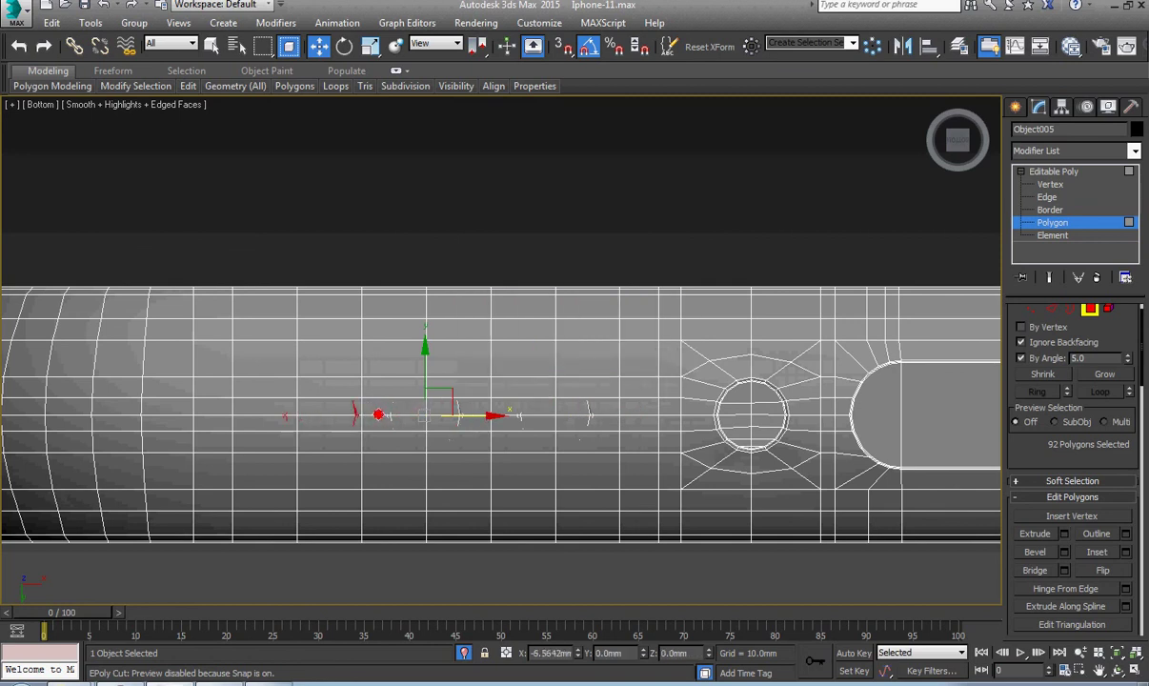
{"action": "left_click_drag", "start_coordinate": [378, 414], "coordinate": [355, 415], "text": "shift"}
{"action": "left_click_drag", "start_coordinate": [487, 417], "coordinate": [247, 416], "text": "shift"}
{"action": "left_click", "coordinate": [629, 360]}
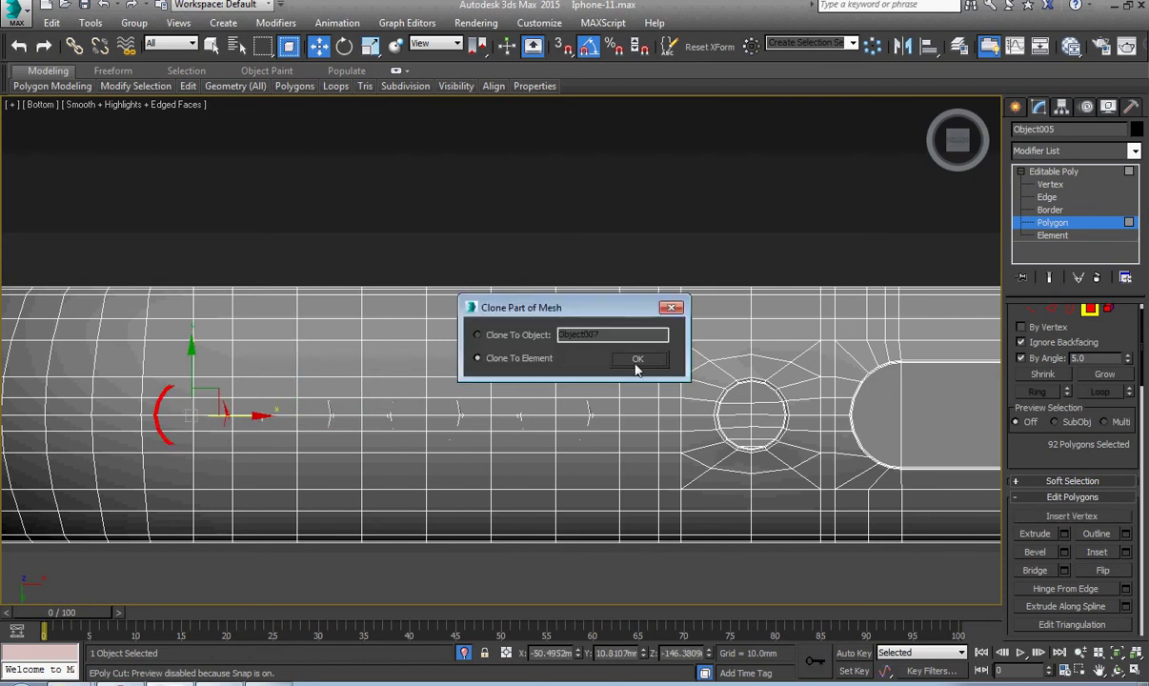
{"action": "left_click", "coordinate": [635, 364]}
Step: Compare the cloned recesses with the speaker holes in photo DSC07085 and examine them along the body's bottom edge from an oblique angle
{"action": "scroll", "coordinate": [617, 391], "scroll_direction": "down", "scroll_amount": 4}
{"action": "left_click", "coordinate": [269, 683]}
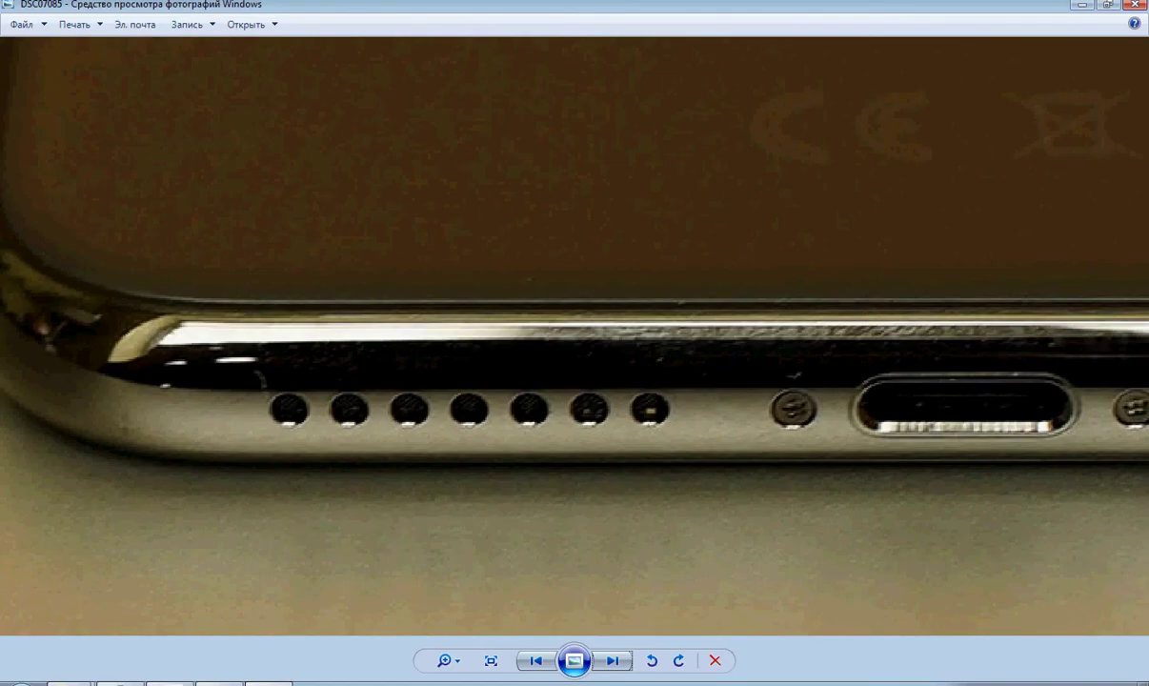
{"action": "left_click", "coordinate": [270, 683]}
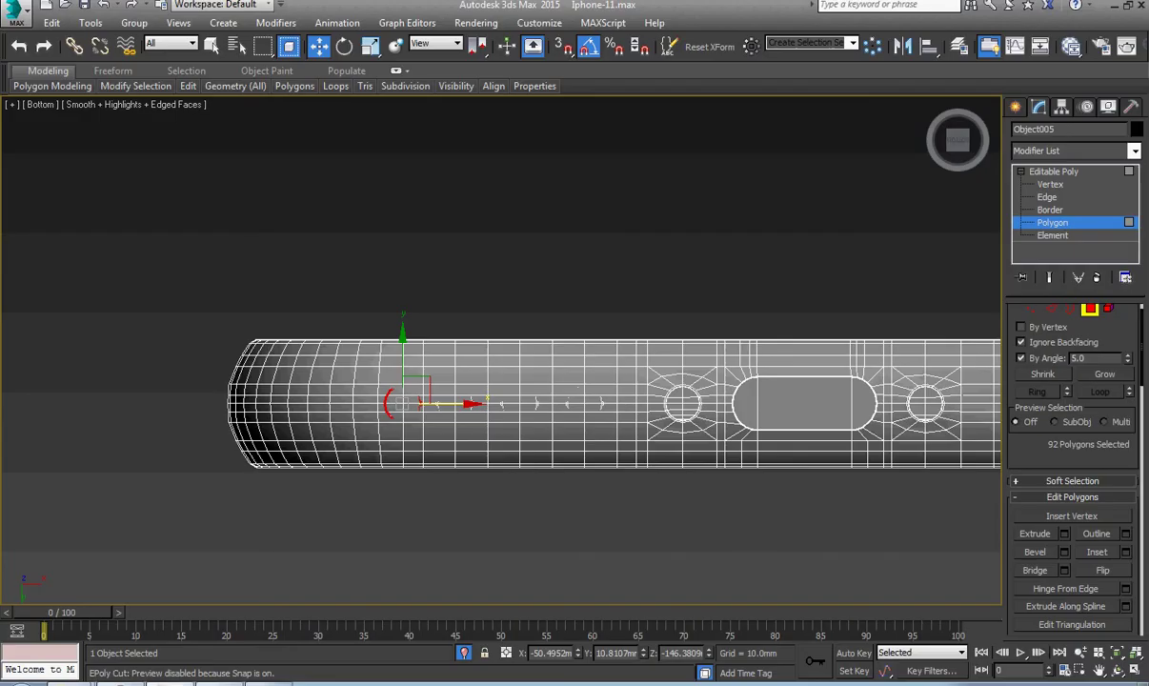
{"action": "middle_click_drag", "start_coordinate": [584, 433], "coordinate": [585, 538], "text": "alt"}
{"action": "middle_click_drag", "start_coordinate": [585, 459], "coordinate": [592, 475], "text": "alt"}
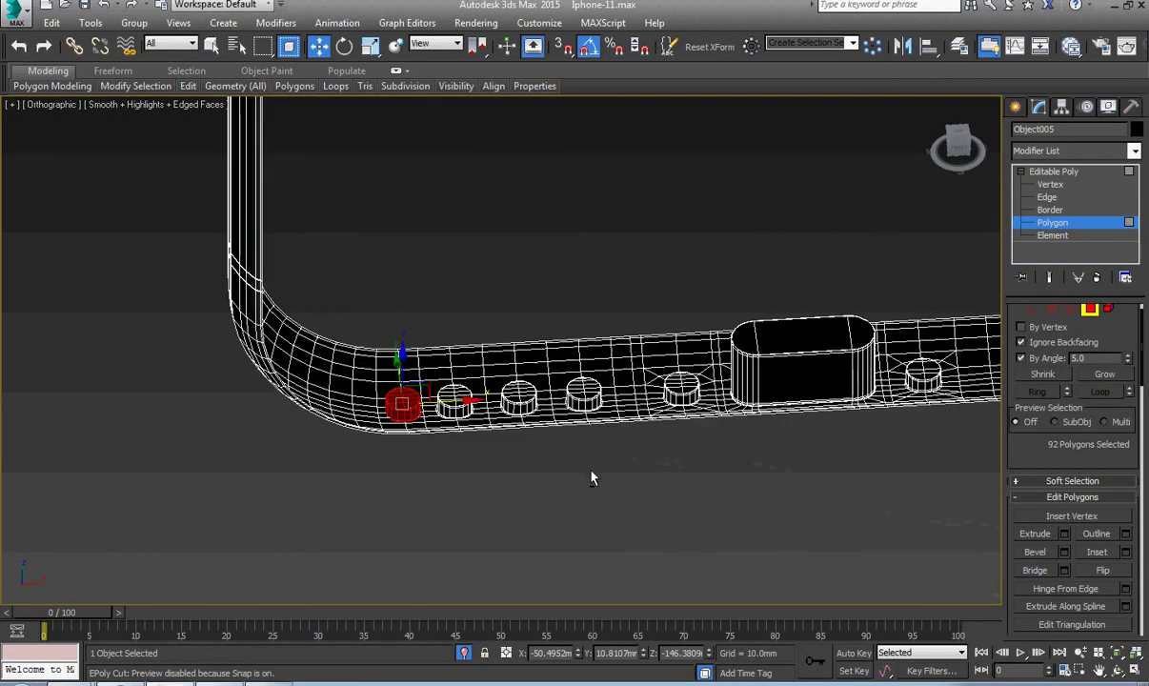
{"action": "scroll", "coordinate": [599, 408], "scroll_direction": "up", "scroll_amount": 6}
{"action": "scroll", "coordinate": [598, 461], "scroll_direction": "down", "scroll_amount": 2}
{"action": "middle_click_drag", "start_coordinate": [600, 411], "coordinate": [594, 475]}
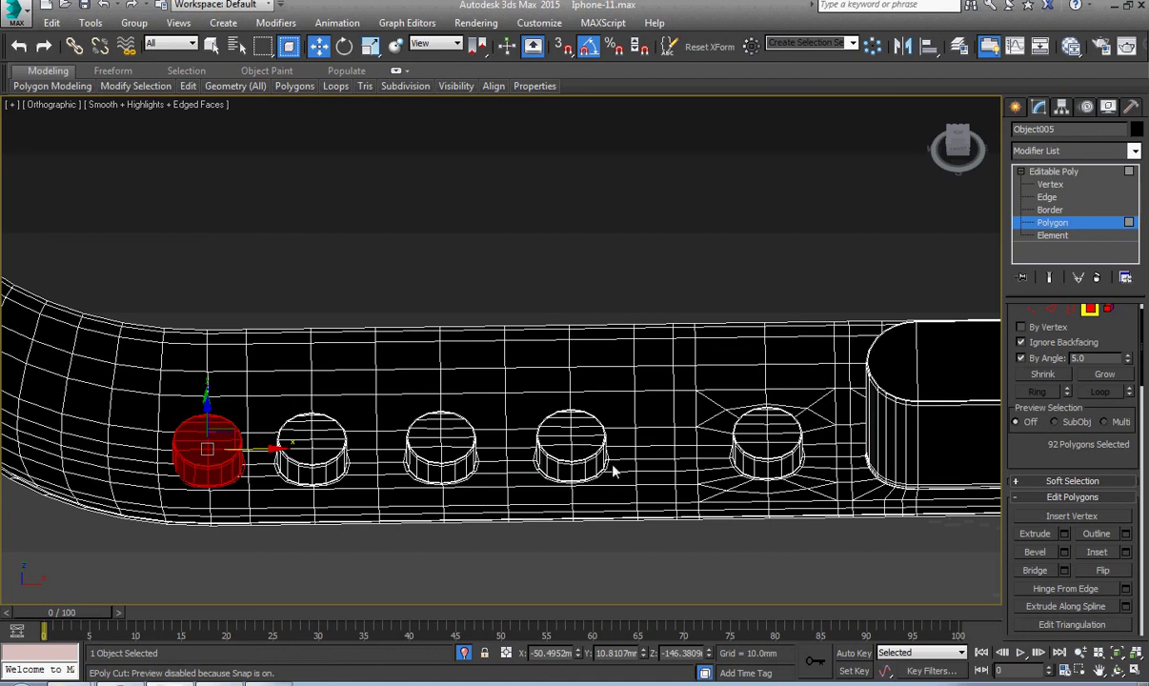
{"action": "middle_click_drag", "start_coordinate": [692, 432], "coordinate": [377, 428]}
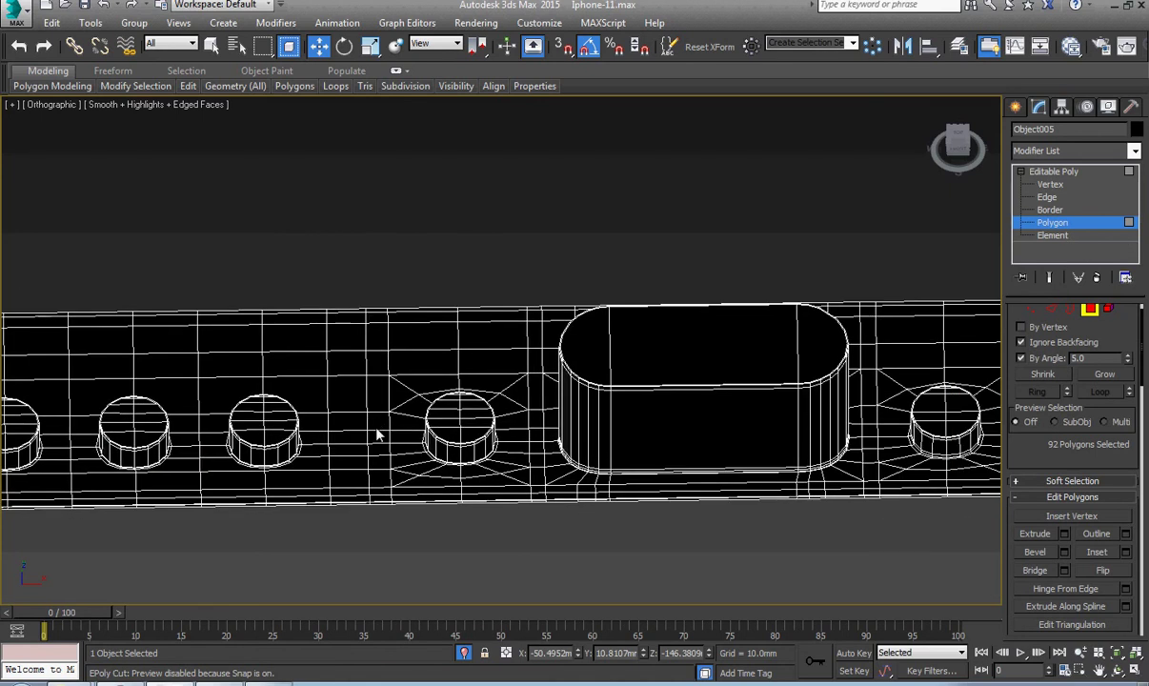
{"action": "scroll", "coordinate": [379, 435], "scroll_direction": "down", "scroll_amount": 5}
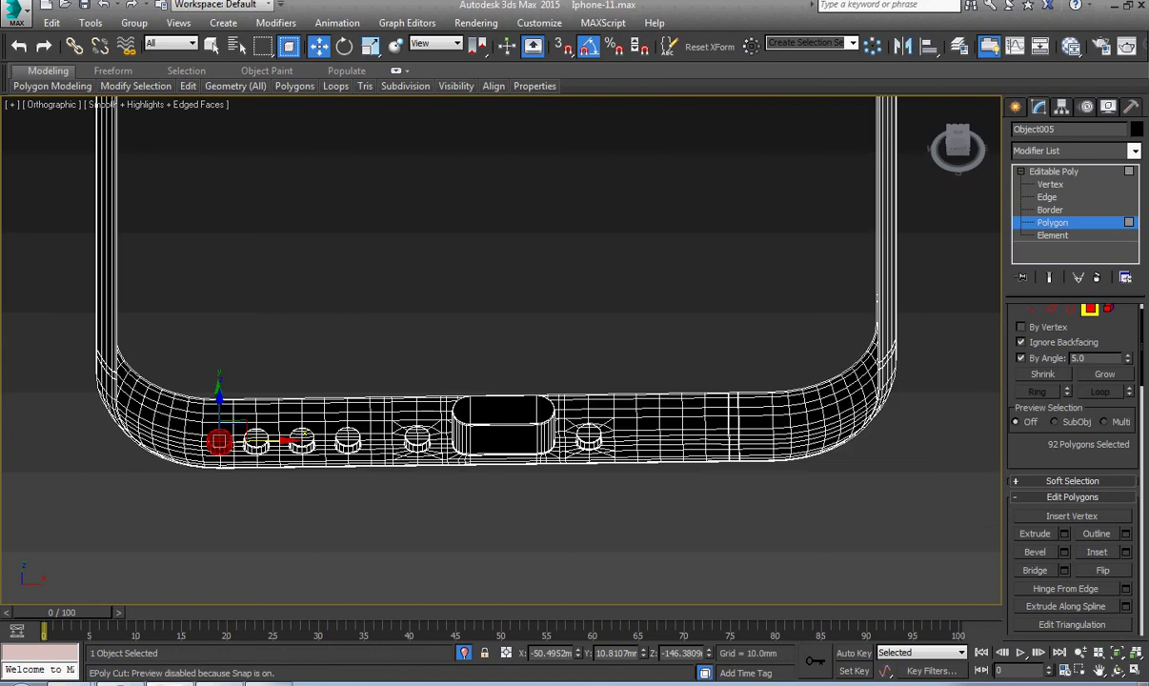
Step: Examine the hole rows on both sides of the charging port in photo DSC07085, and switch back to 3ds Max
{"action": "left_click", "coordinate": [268, 683]}
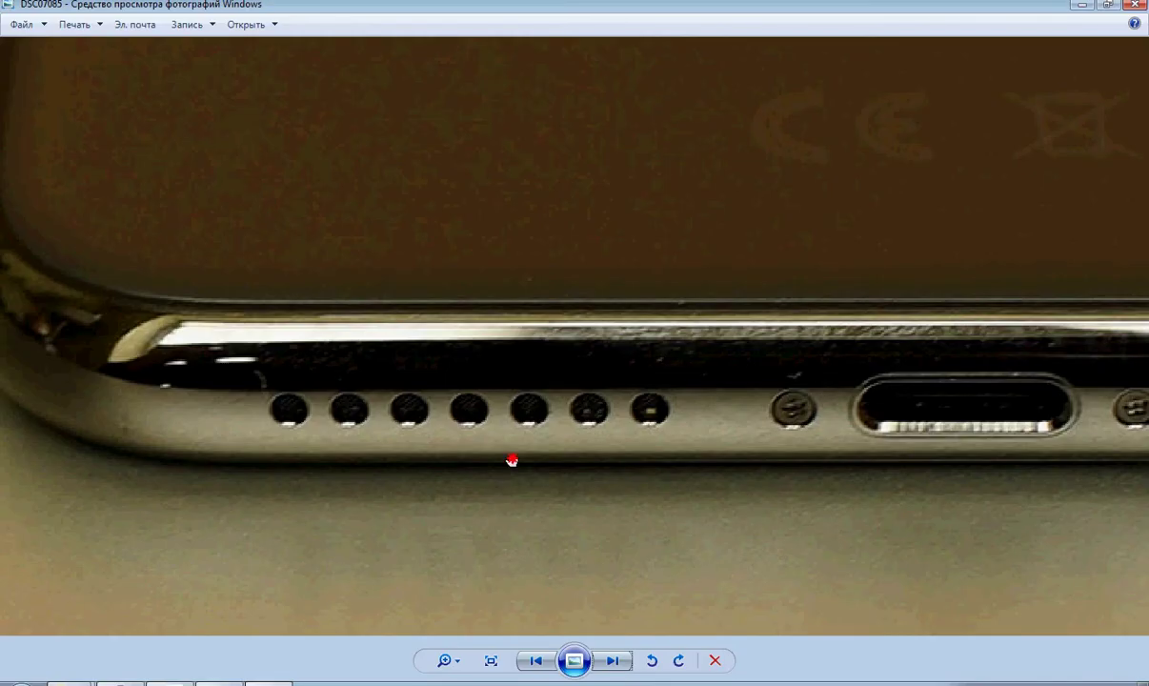
{"action": "scroll", "coordinate": [511, 460], "scroll_direction": "down", "scroll_amount": 3}
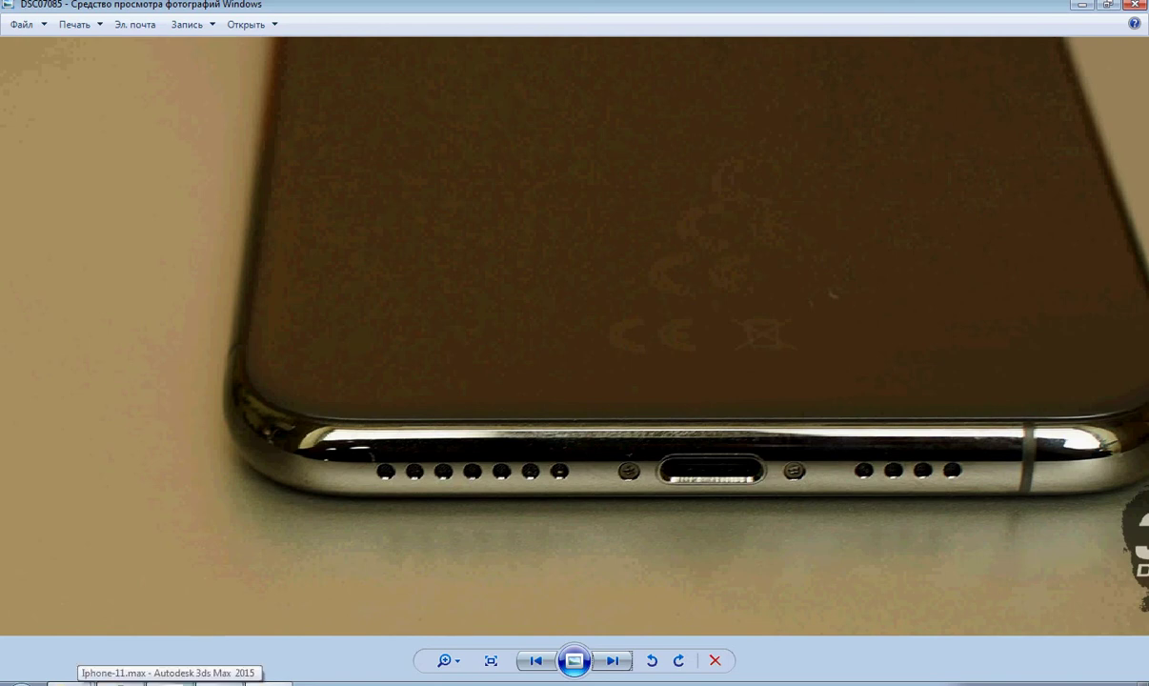
{"action": "left_click", "coordinate": [170, 683]}
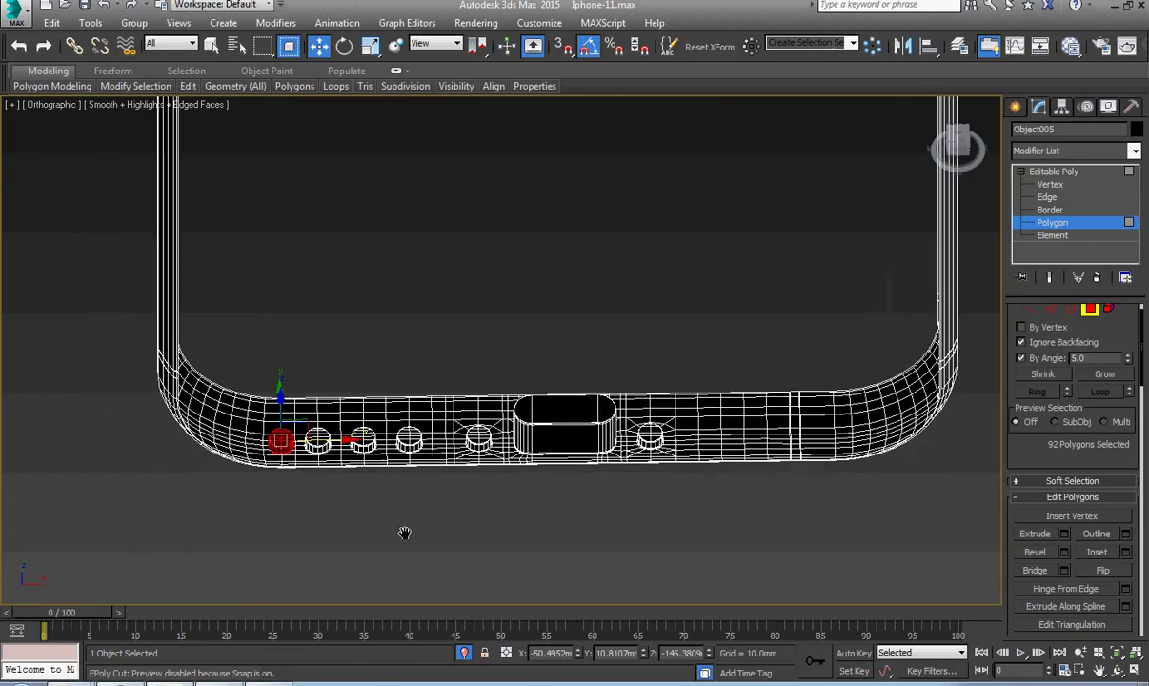
Step: Try to select the four cloned recesses together at polygon level, inspect the selection, and leave polygon level
{"action": "scroll", "coordinate": [400, 487], "scroll_direction": "up", "scroll_amount": 3}
{"action": "left_click_drag", "start_coordinate": [492, 501], "coordinate": [105, 309]}
{"action": "scroll", "coordinate": [443, 404], "scroll_direction": "up", "scroll_amount": 3}
{"action": "scroll", "coordinate": [445, 405], "scroll_direction": "up", "scroll_amount": 3}
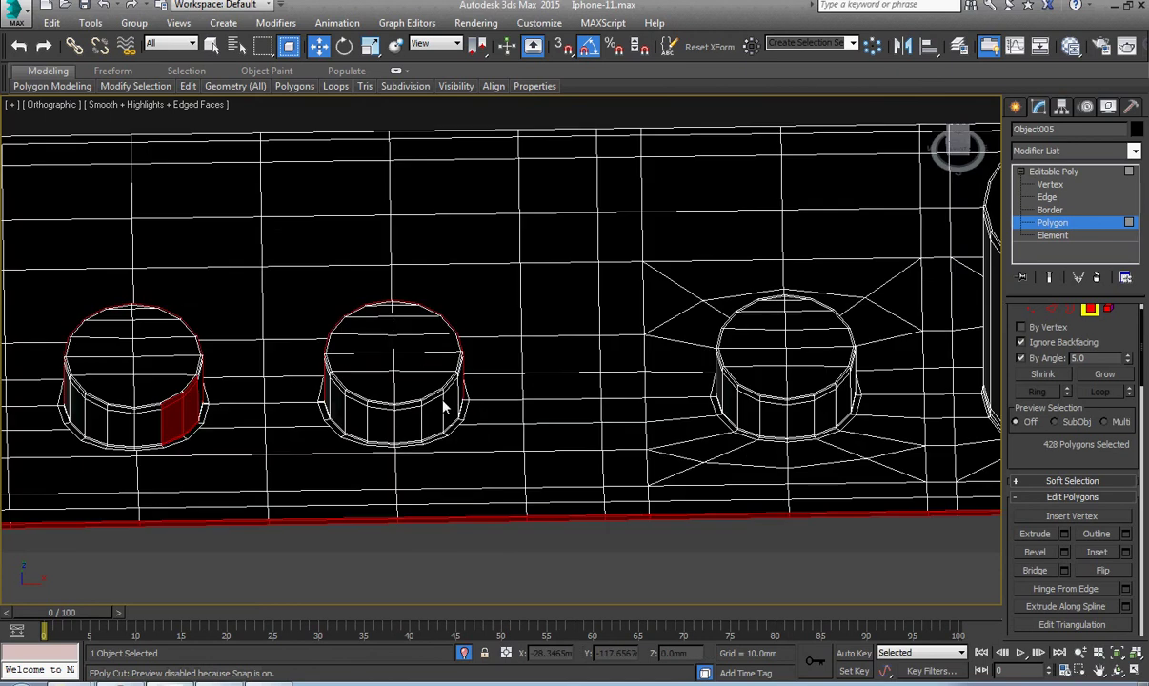
{"action": "scroll", "coordinate": [445, 407], "scroll_direction": "down", "scroll_amount": 3}
{"action": "middle_click_drag", "start_coordinate": [445, 405], "coordinate": [545, 434]}
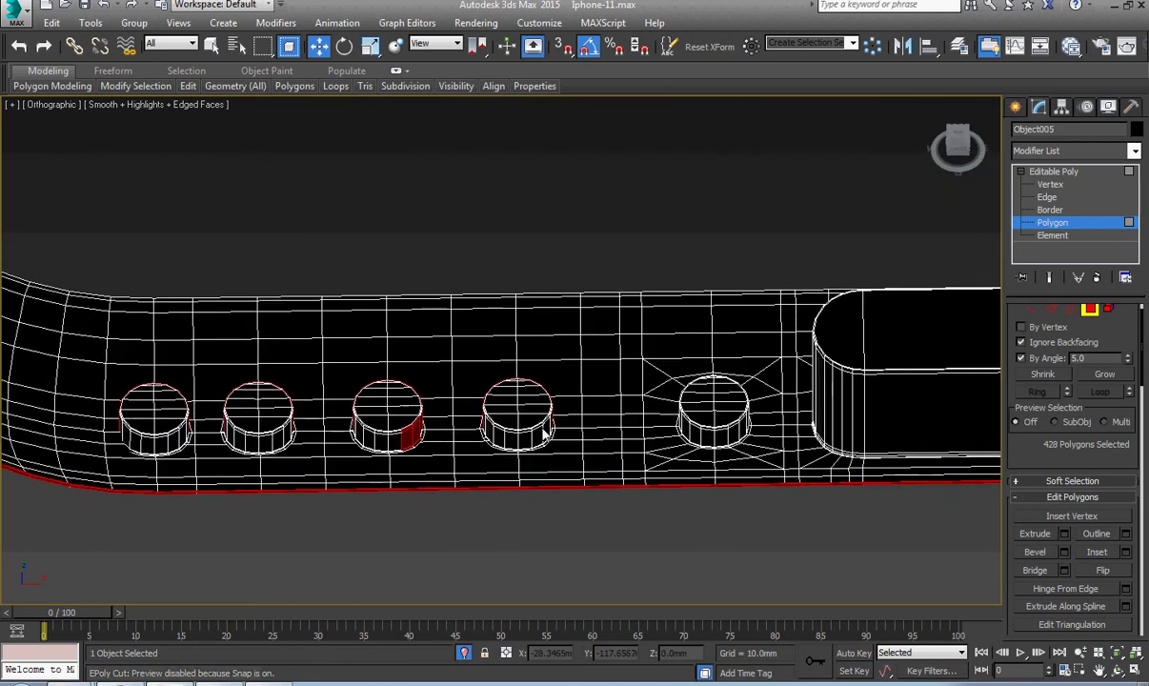
{"action": "left_click", "coordinate": [1081, 174]}
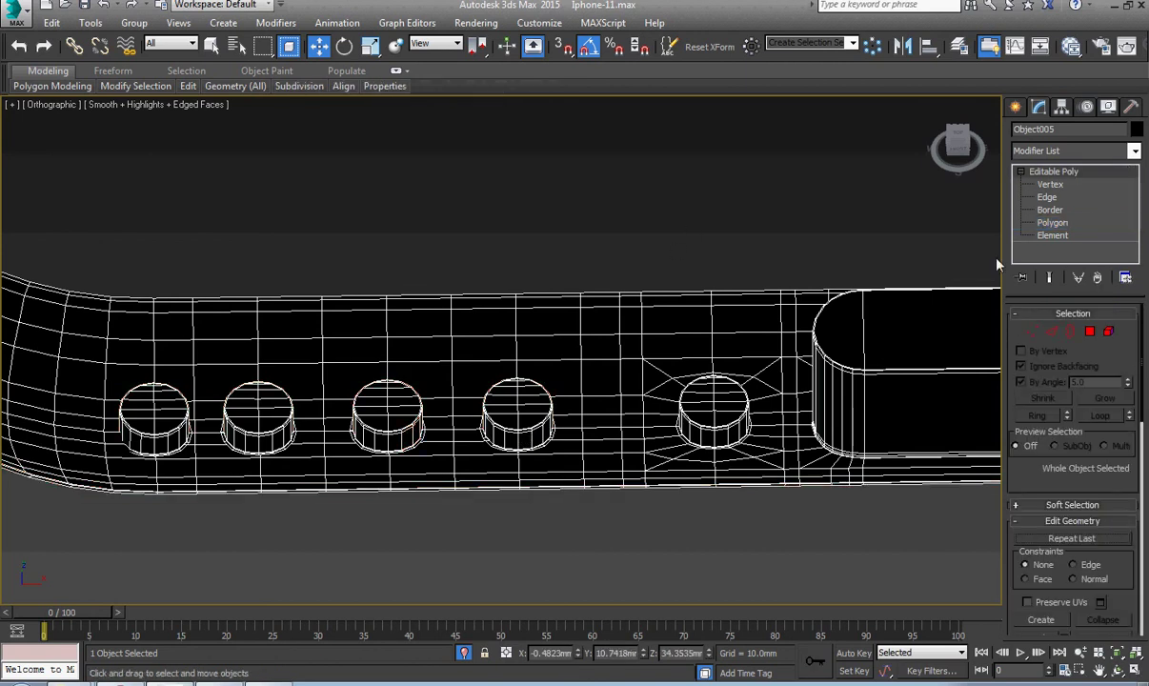
Step: Enter element level and select the cloned recess nearest the round hole beside the charging port
{"action": "left_click", "coordinate": [1052, 235]}
{"action": "left_click", "coordinate": [520, 426]}
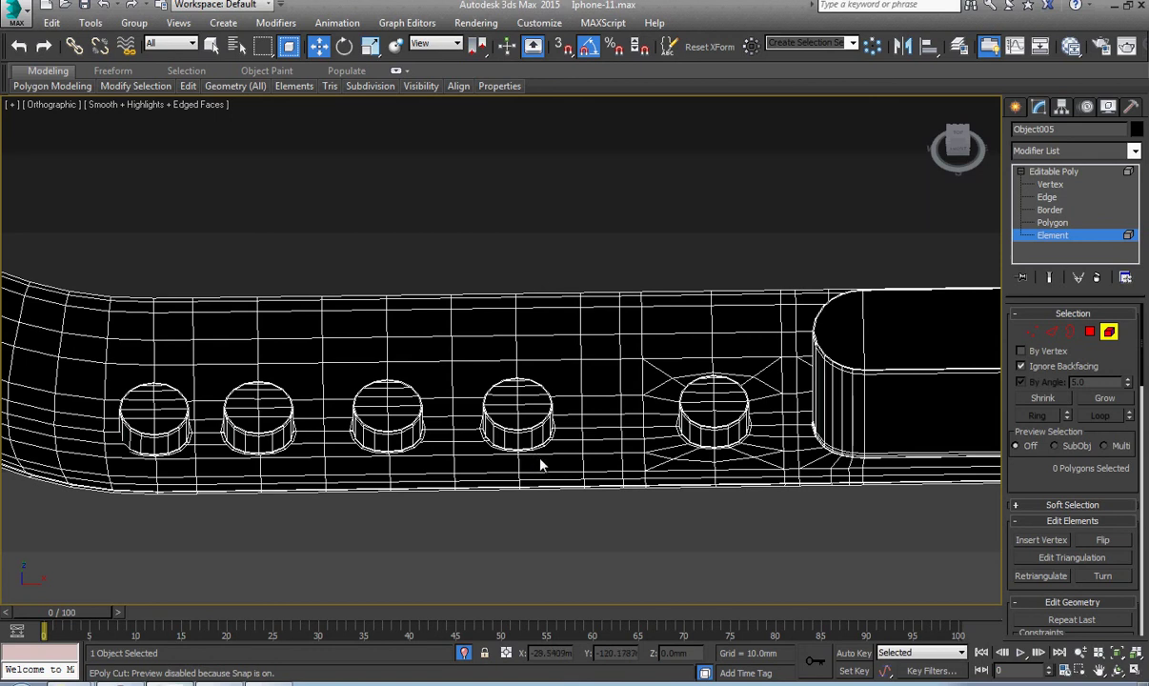
{"action": "key", "text": "f"}
{"action": "left_click", "coordinate": [522, 382]}
{"action": "middle_click_drag", "start_coordinate": [426, 359], "coordinate": [425, 214], "text": "alt"}
{"action": "scroll", "coordinate": [453, 453], "scroll_direction": "up", "scroll_amount": 4}
{"action": "middle_click_drag", "start_coordinate": [454, 453], "coordinate": [420, 402]}
{"action": "middle_click_drag", "start_coordinate": [367, 321], "coordinate": [396, 484], "text": "alt"}
{"action": "scroll", "coordinate": [359, 352], "scroll_direction": "up", "scroll_amount": 4}
{"action": "scroll", "coordinate": [381, 375], "scroll_direction": "up", "scroll_amount": 3}
{"action": "scroll", "coordinate": [382, 374], "scroll_direction": "down", "scroll_amount": 1}
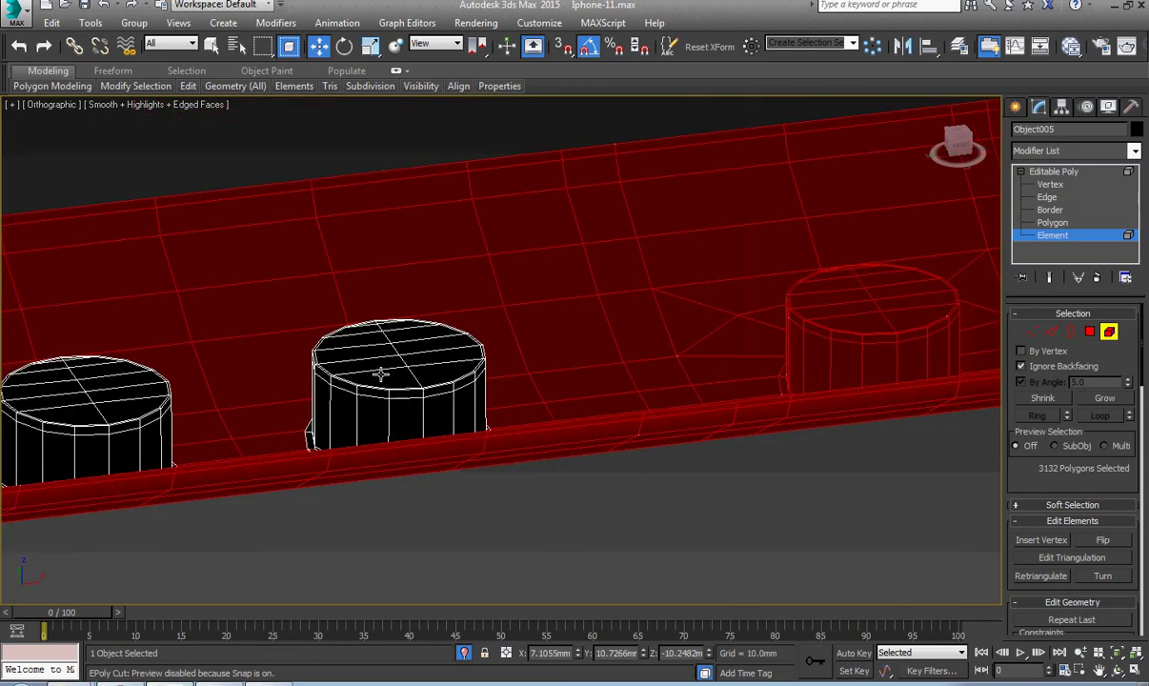
{"action": "left_click", "coordinate": [380, 375]}
{"action": "scroll", "coordinate": [386, 383], "scroll_direction": "down", "scroll_amount": 5}
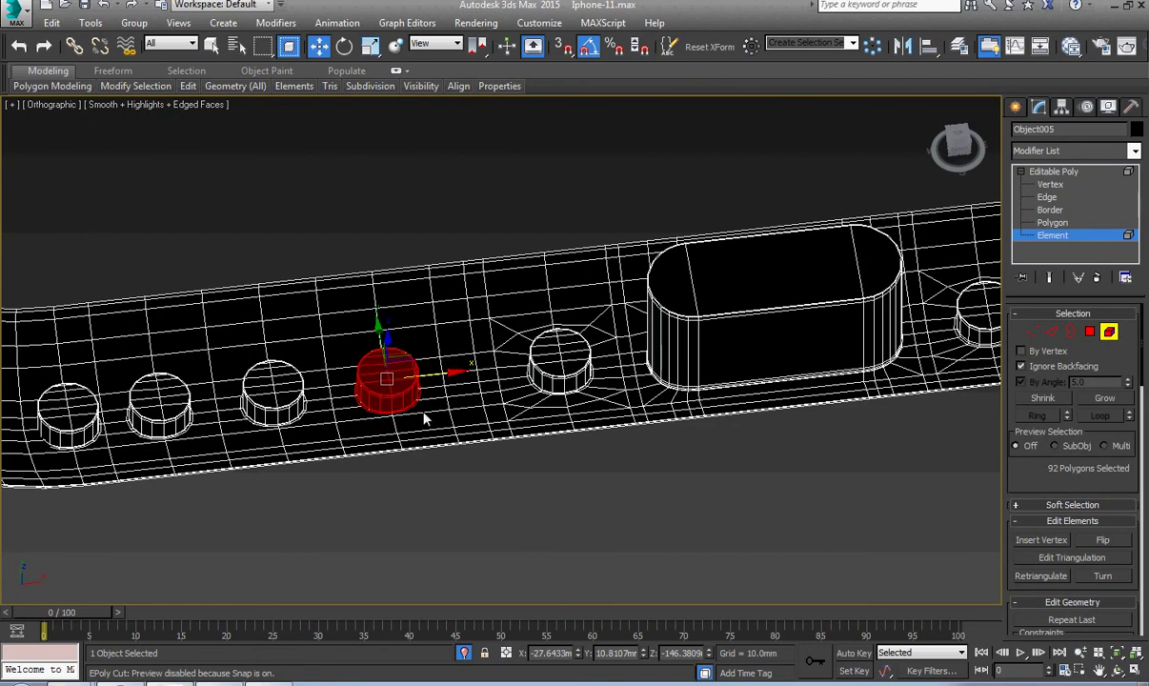
Step: Move the selected recess along X toward the round hole to tighten the gap between them
{"action": "middle_click_drag", "start_coordinate": [425, 419], "coordinate": [416, 438], "text": "alt"}
{"action": "left_click_drag", "start_coordinate": [440, 375], "coordinate": [488, 375]}
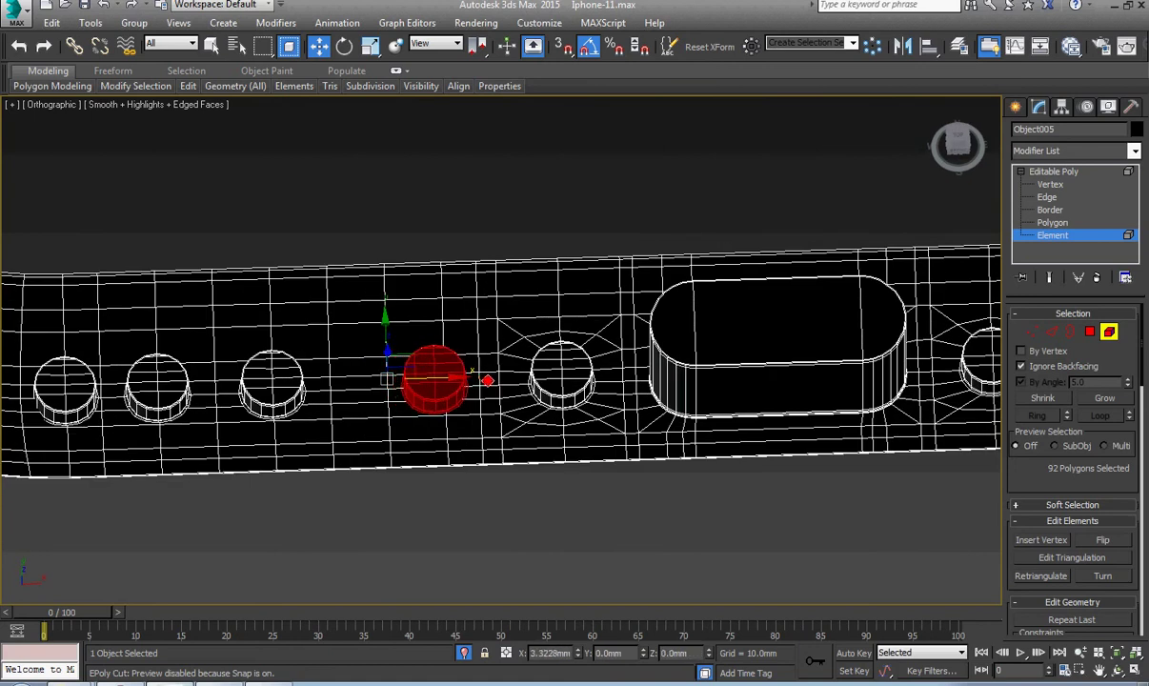
{"action": "key", "text": "z"}
{"action": "left_click_drag", "start_coordinate": [560, 341], "coordinate": [614, 346]}
{"action": "scroll", "coordinate": [453, 395], "scroll_direction": "down", "scroll_amount": 2}
{"action": "middle_click_drag", "start_coordinate": [454, 395], "coordinate": [644, 406]}
{"action": "scroll", "coordinate": [643, 406], "scroll_direction": "down", "scroll_amount": 2}
Step: Select all elements of the body, flip their normals and clear the selection
{"action": "left_click", "coordinate": [291, 396]}
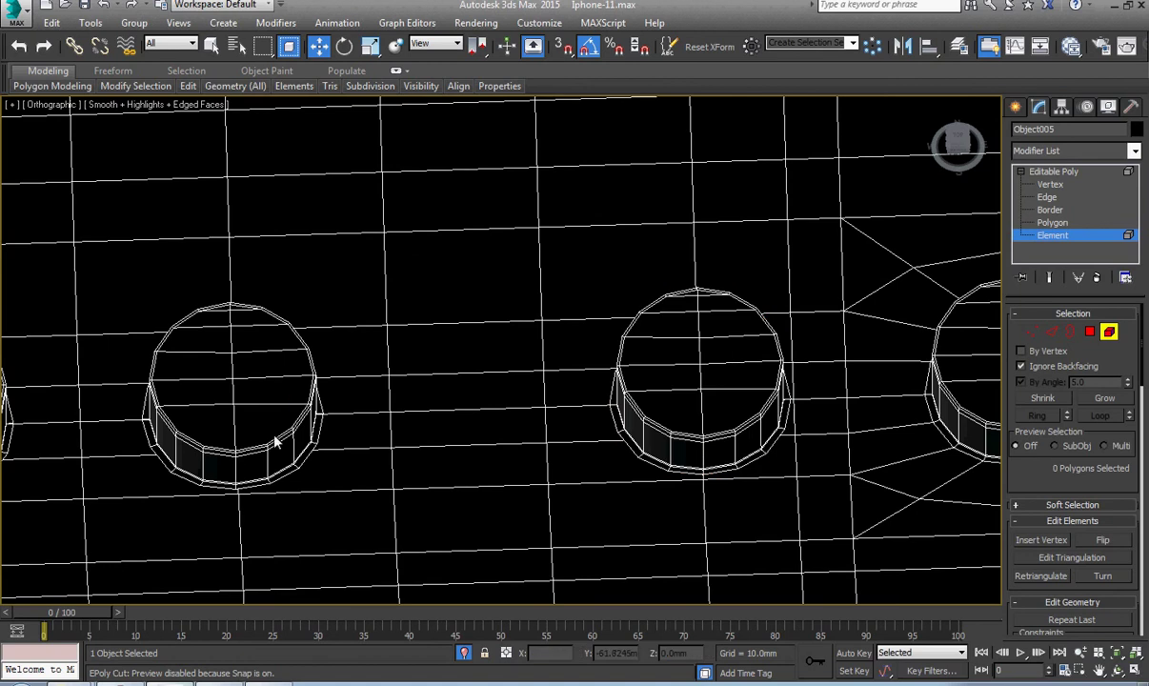
{"action": "left_click", "coordinate": [269, 487]}
{"action": "scroll", "coordinate": [270, 489], "scroll_direction": "down", "scroll_amount": 2}
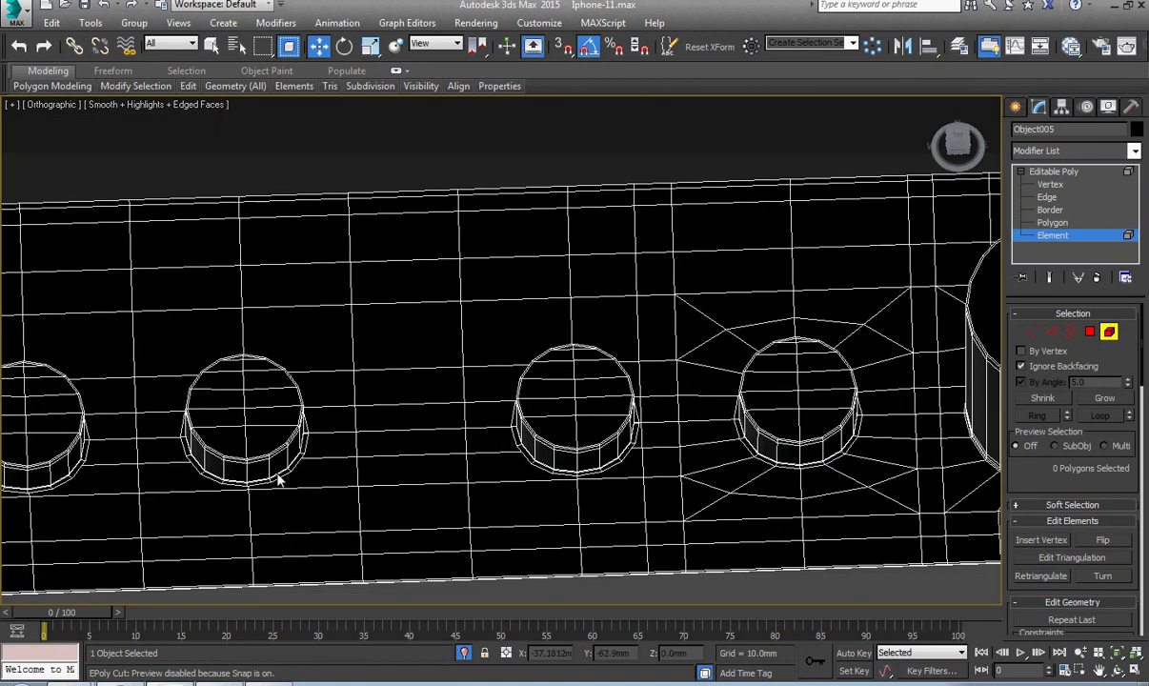
{"action": "left_click", "coordinate": [276, 478]}
{"action": "scroll", "coordinate": [277, 478], "scroll_direction": "up", "scroll_amount": 2}
{"action": "left_click", "coordinate": [279, 437]}
{"action": "left_click", "coordinate": [281, 440]}
{"action": "left_click", "coordinate": [1111, 542]}
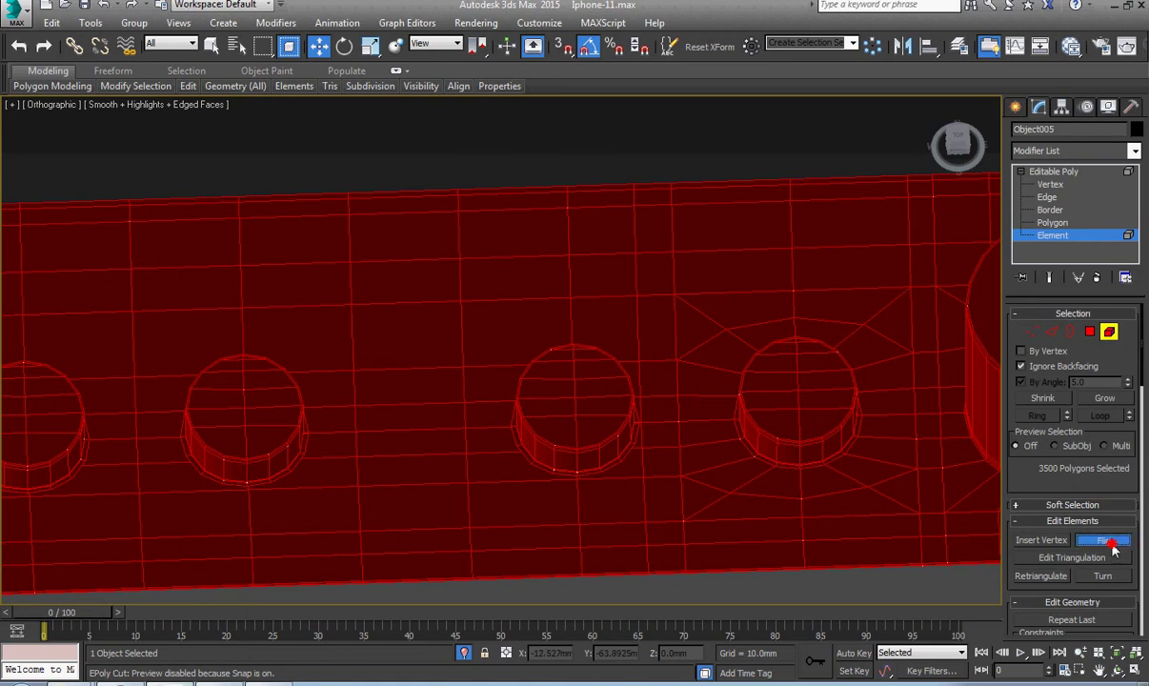
{"action": "left_click", "coordinate": [539, 145]}
Step: Move the second cloned recess along X toward the port, to about -31.67 mm
{"action": "left_click", "coordinate": [267, 421]}
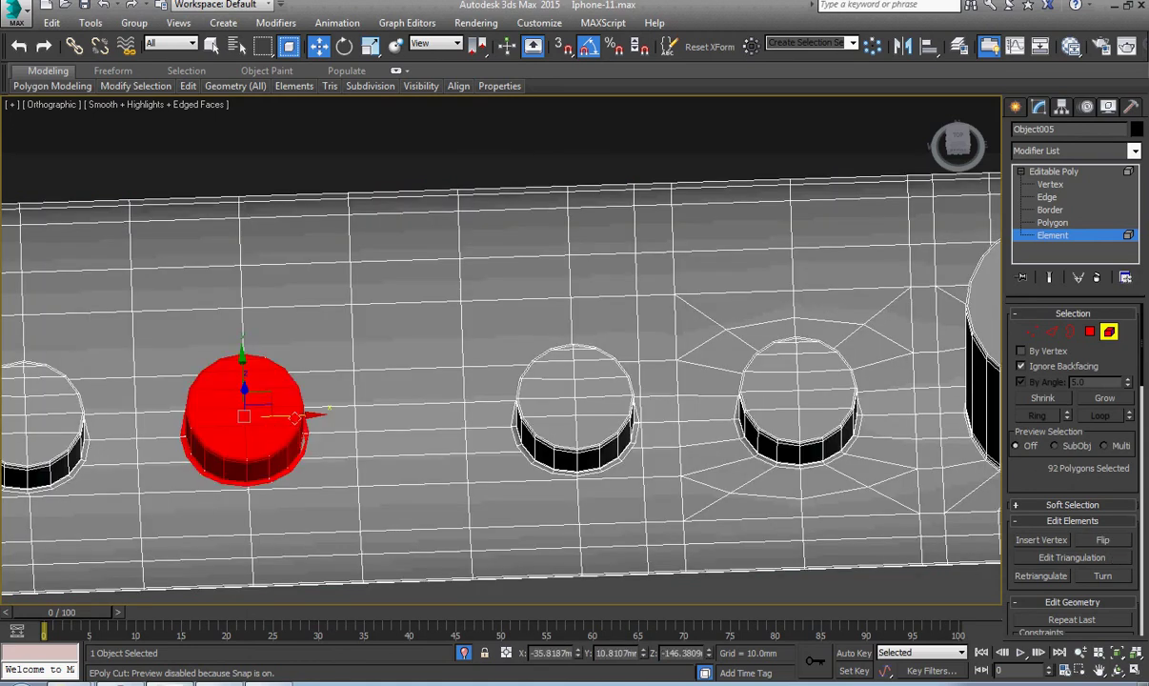
{"action": "left_click_drag", "start_coordinate": [294, 418], "coordinate": [407, 413]}
{"action": "scroll", "coordinate": [395, 431], "scroll_direction": "up", "scroll_amount": 5}
{"action": "middle_click_drag", "start_coordinate": [393, 429], "coordinate": [451, 372]}
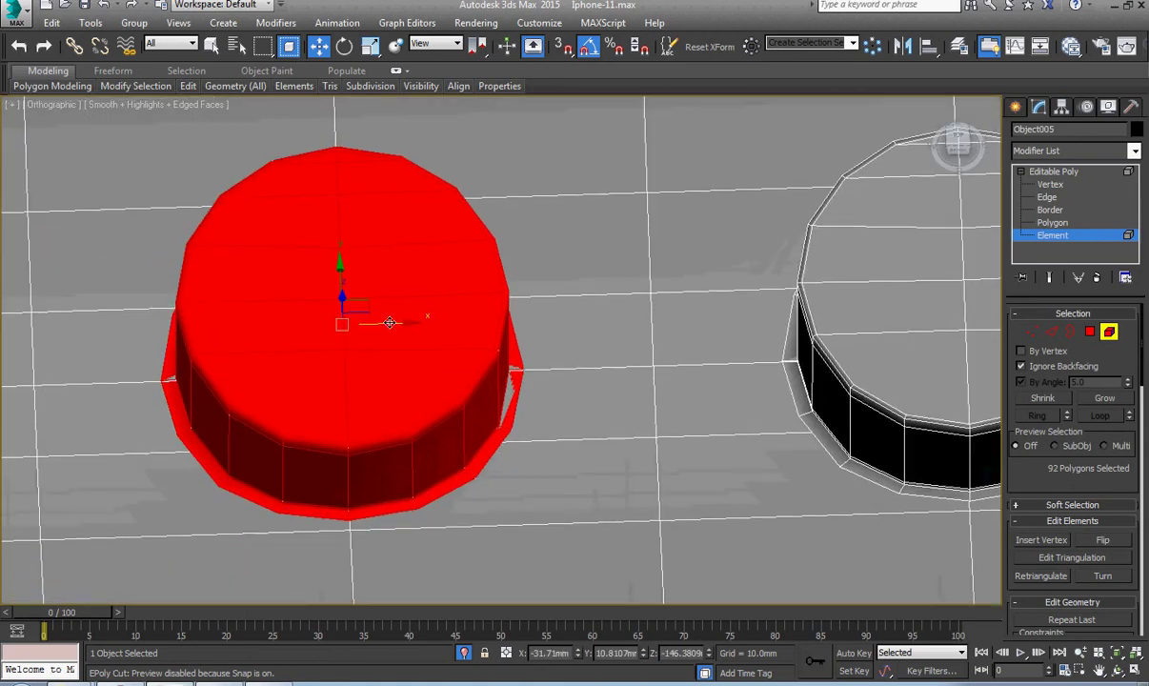
{"action": "left_click_drag", "start_coordinate": [385, 327], "coordinate": [389, 329]}
Step: Move the third cloned recess along X toward the port, to about -39.82 mm
{"action": "scroll", "coordinate": [383, 331], "scroll_direction": "down", "scroll_amount": 3}
{"action": "middle_click_drag", "start_coordinate": [374, 335], "coordinate": [552, 333]}
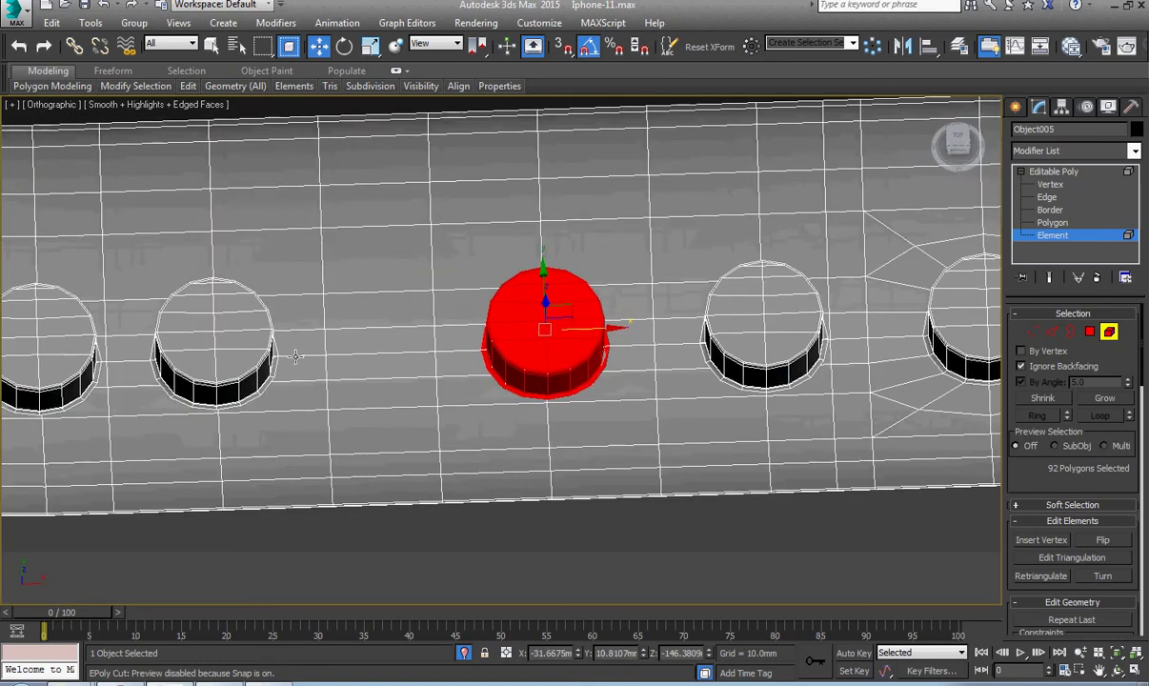
{"action": "left_click", "coordinate": [246, 351]}
{"action": "scroll", "coordinate": [244, 349], "scroll_direction": "up", "scroll_amount": 2}
{"action": "left_click_drag", "start_coordinate": [233, 333], "coordinate": [449, 332]}
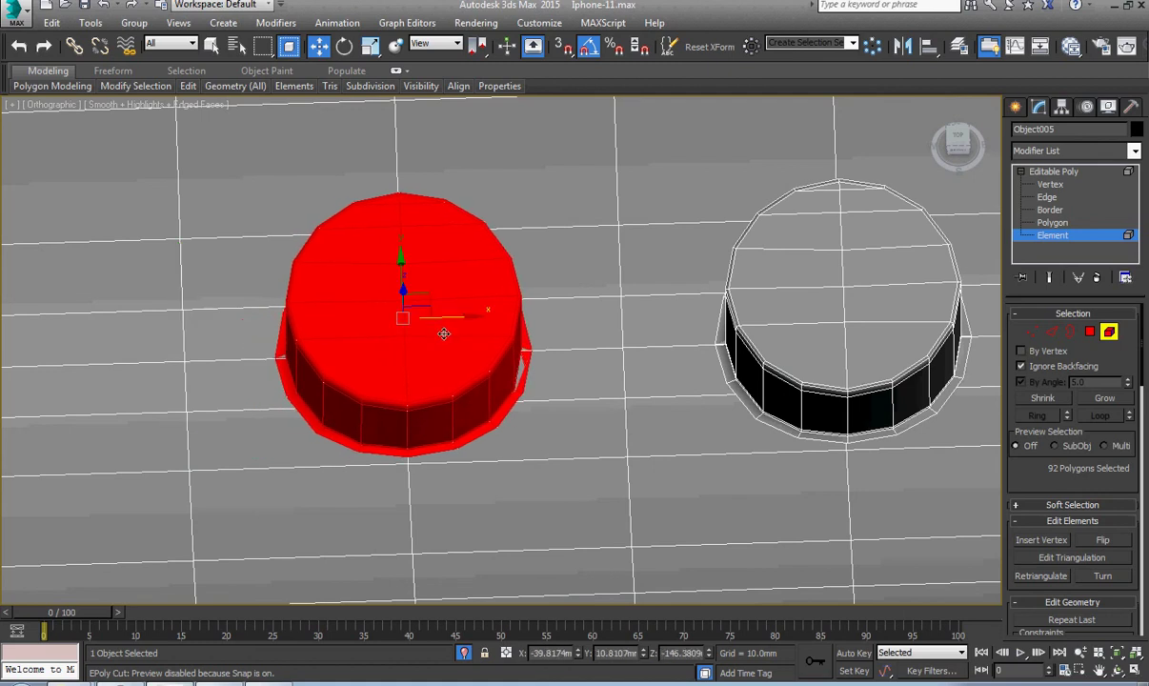
{"action": "scroll", "coordinate": [442, 334], "scroll_direction": "down", "scroll_amount": 3}
Step: Move the fourth cloned recess along X toward the port, to about -47.92 mm
{"action": "middle_click_drag", "start_coordinate": [398, 339], "coordinate": [544, 348]}
{"action": "left_click", "coordinate": [309, 359]}
{"action": "scroll", "coordinate": [309, 360], "scroll_direction": "up", "scroll_amount": 2}
{"action": "left_click_drag", "start_coordinate": [301, 339], "coordinate": [397, 339]}
{"action": "scroll", "coordinate": [398, 339], "scroll_direction": "down", "scroll_amount": 5}
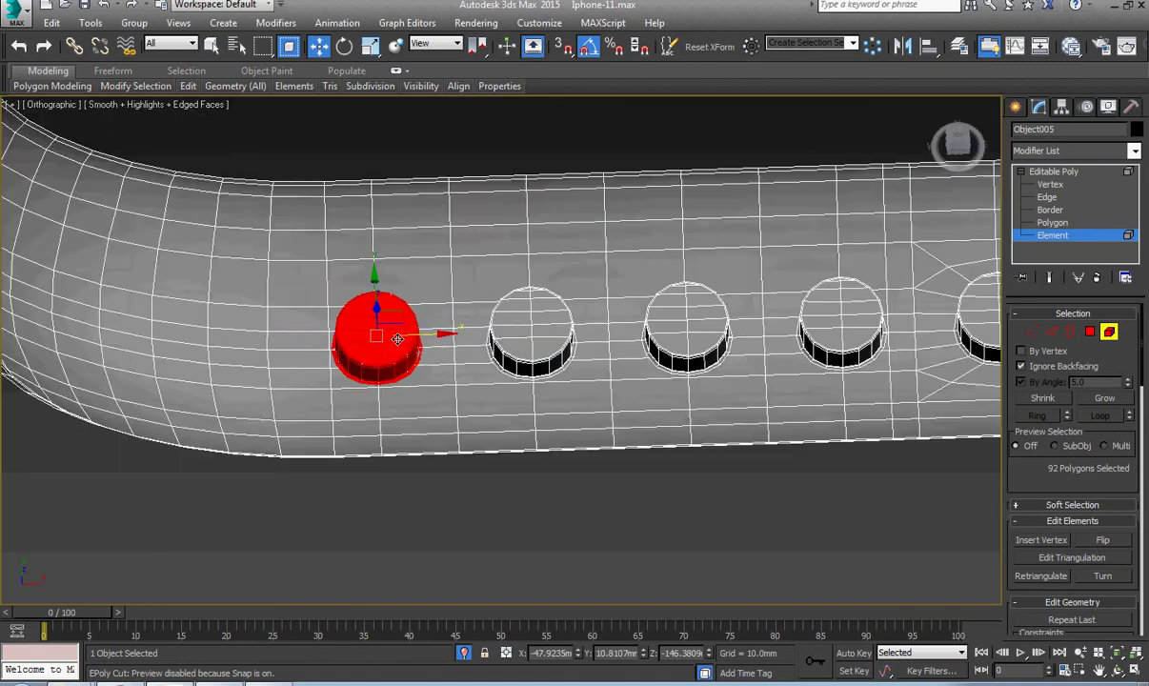
Step: Compare the respaced recess row with the speaker holes in photo DSC07085, and return to 3ds Max
{"action": "scroll", "coordinate": [534, 369], "scroll_direction": "up", "scroll_amount": 4}
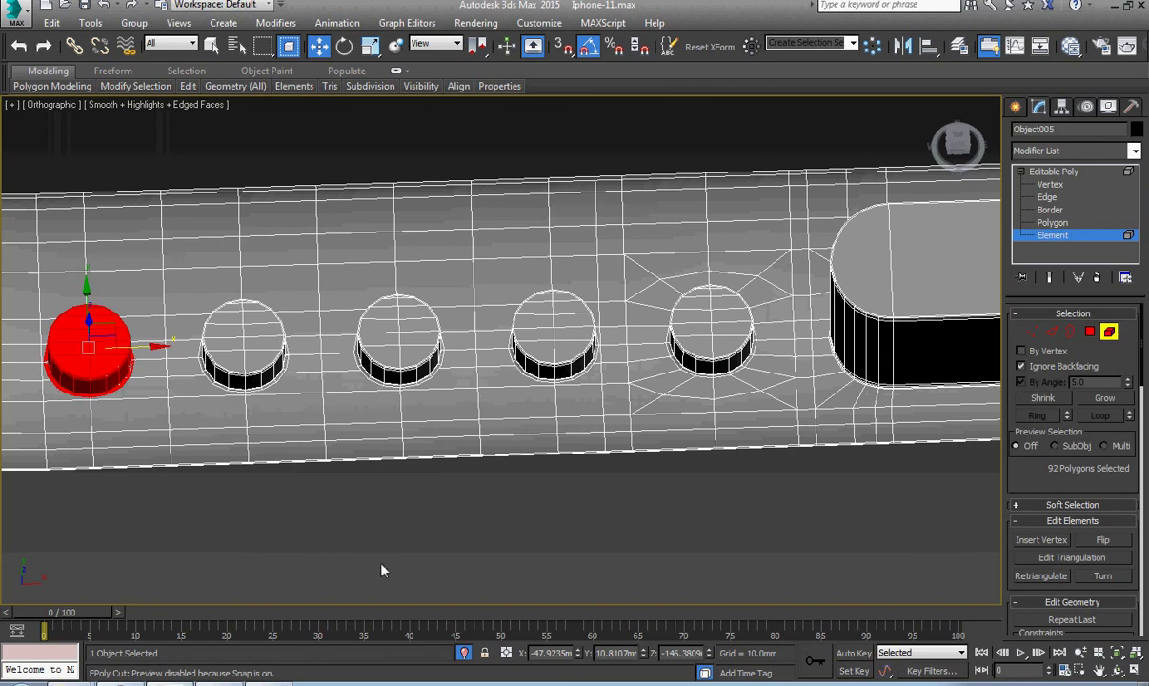
{"action": "key", "text": "alt+Tab"}
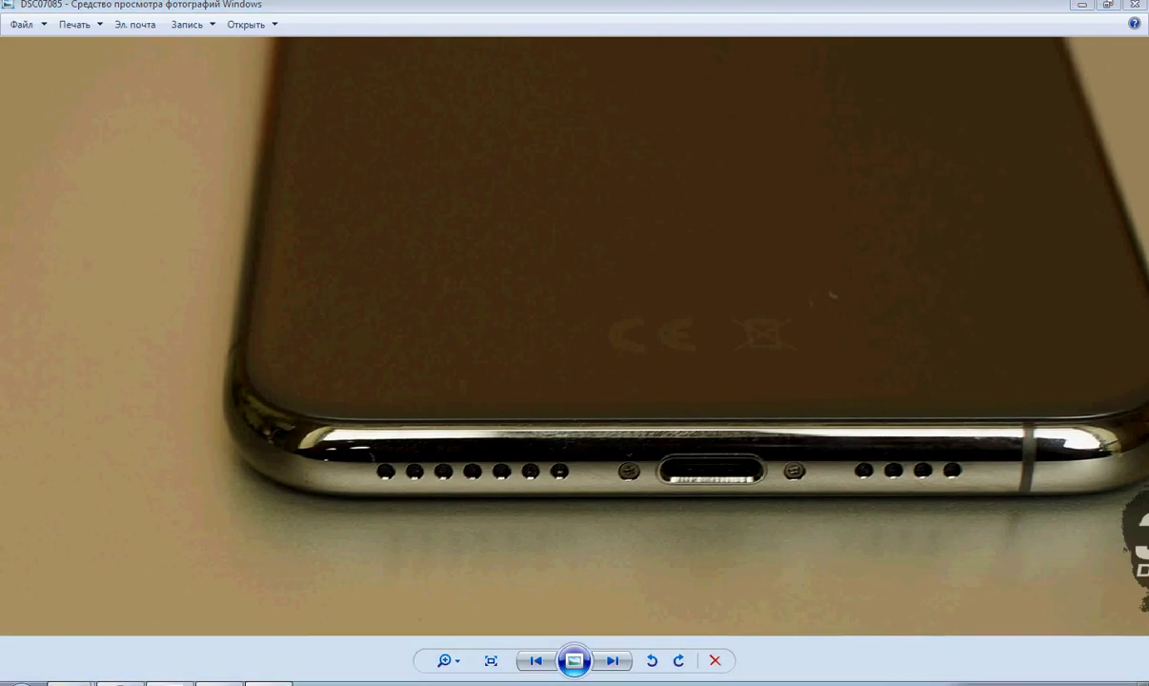
{"action": "left_click", "coordinate": [269, 684]}
{"action": "middle_click_drag", "start_coordinate": [518, 403], "coordinate": [544, 503]}
{"action": "scroll", "coordinate": [544, 503], "scroll_direction": "down", "scroll_amount": 3}
{"action": "middle_click_drag", "start_coordinate": [366, 500], "coordinate": [414, 487]}
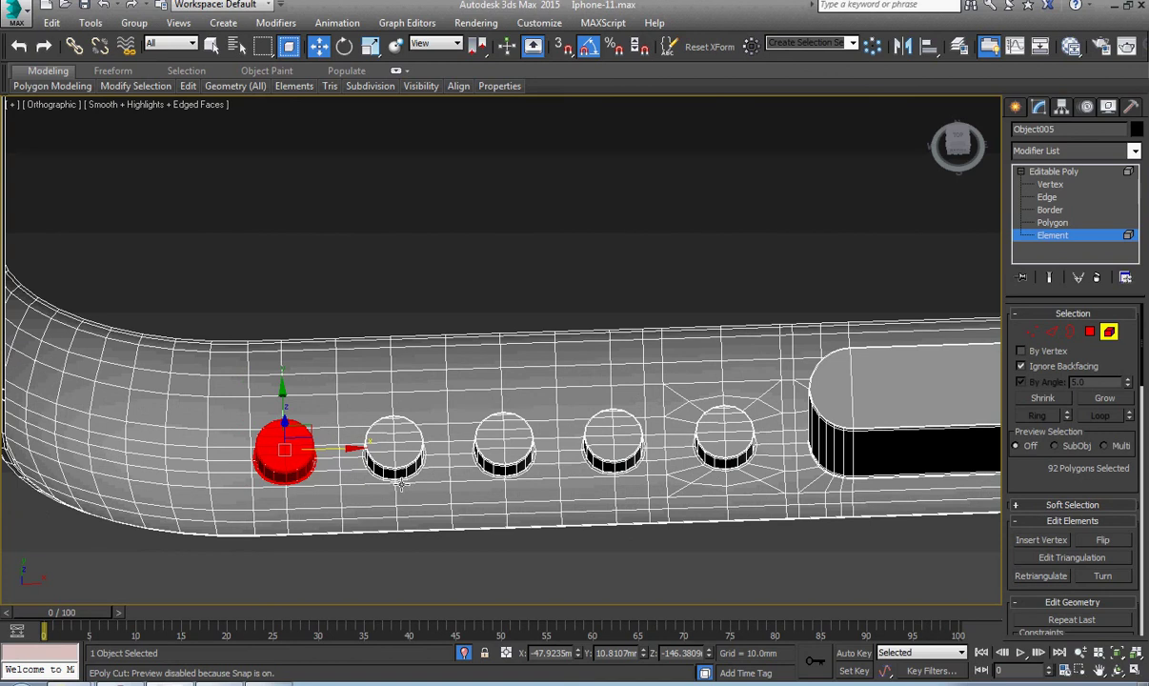
Step: Clone the outermost recess to an element farther along X toward the rounded corner, at about -53.65 mm
{"action": "middle_click_drag", "start_coordinate": [297, 500], "coordinate": [386, 494]}
{"action": "scroll", "coordinate": [386, 495], "scroll_direction": "up", "scroll_amount": 2}
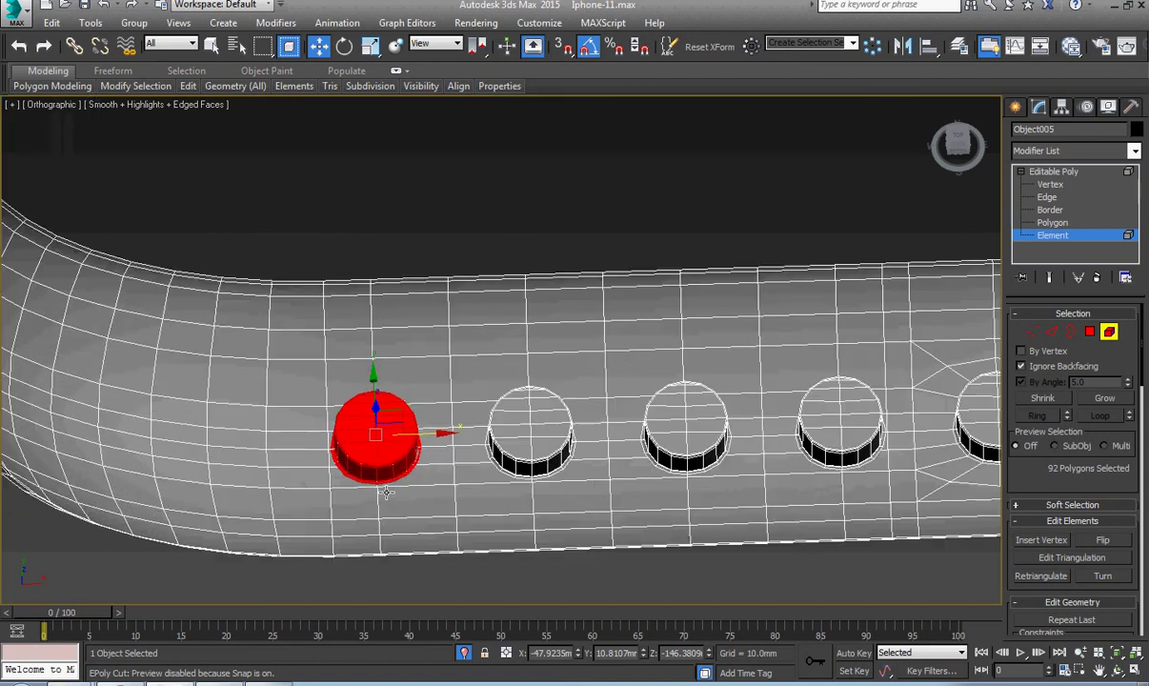
{"action": "scroll", "coordinate": [402, 451], "scroll_direction": "up", "scroll_amount": 2}
{"action": "left_click_drag", "start_coordinate": [410, 429], "coordinate": [255, 438]}
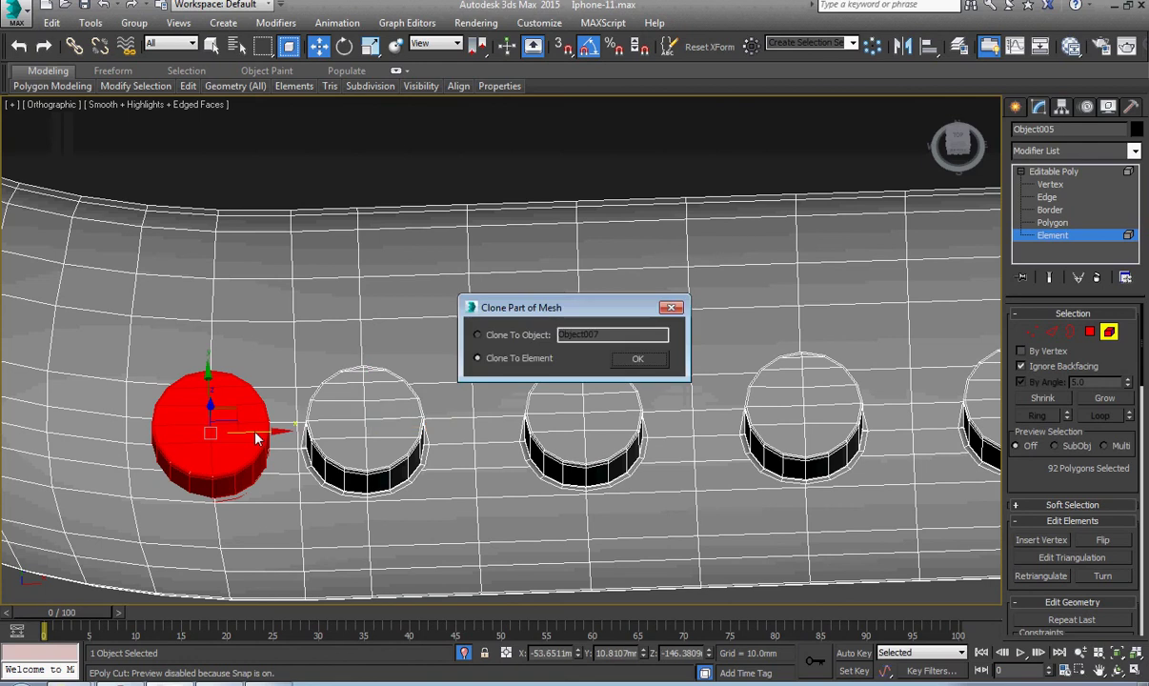
{"action": "left_click", "coordinate": [641, 361]}
Step: Move the new recess clone farther toward the rounded corner along X, to about -56.7 mm
{"action": "scroll", "coordinate": [516, 463], "scroll_direction": "down", "scroll_amount": 4}
{"action": "scroll", "coordinate": [369, 454], "scroll_direction": "up", "scroll_amount": 6}
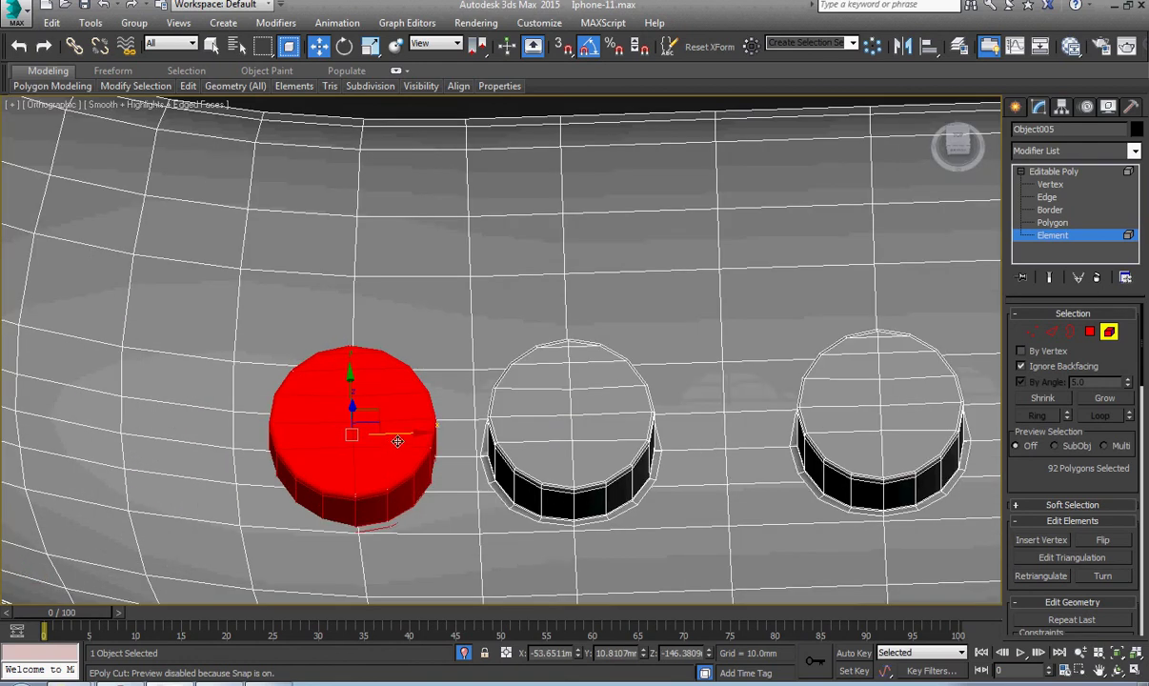
{"action": "left_click_drag", "start_coordinate": [397, 441], "coordinate": [284, 439]}
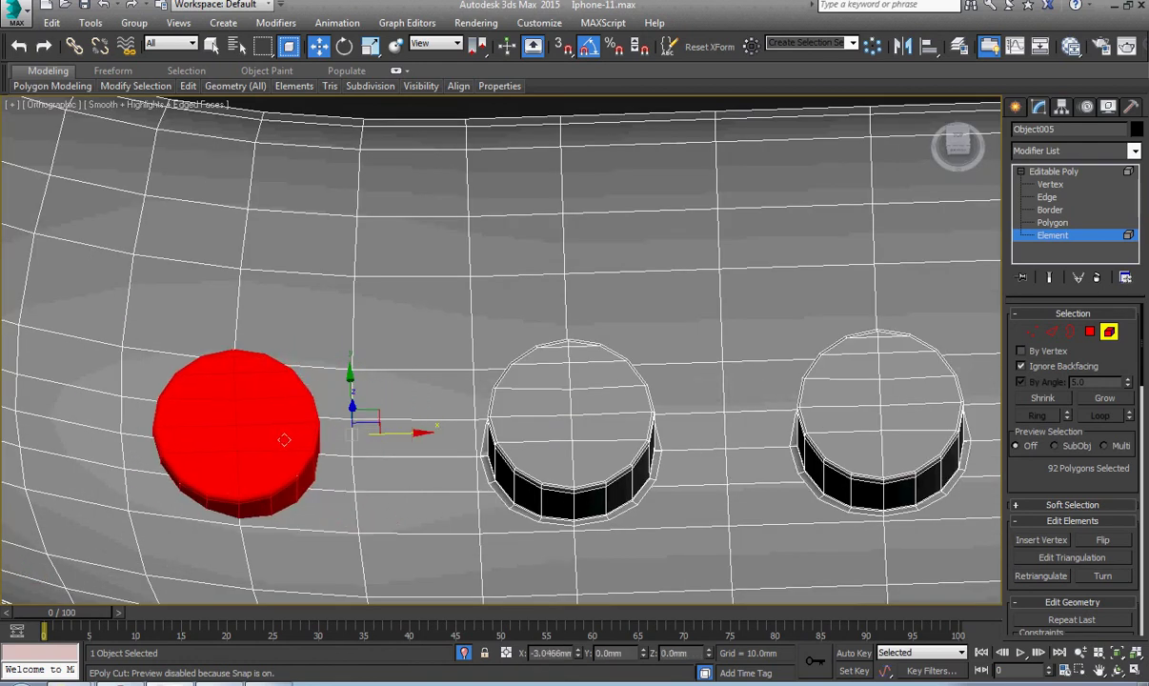
{"action": "scroll", "coordinate": [301, 452], "scroll_direction": "down", "scroll_amount": 6}
Step: Examine how the new recess sits against the curved corner in the Bottom and Front views
{"action": "middle_click_drag", "start_coordinate": [342, 445], "coordinate": [348, 307], "text": "alt"}
{"action": "scroll", "coordinate": [571, 457], "scroll_direction": "up", "scroll_amount": 4}
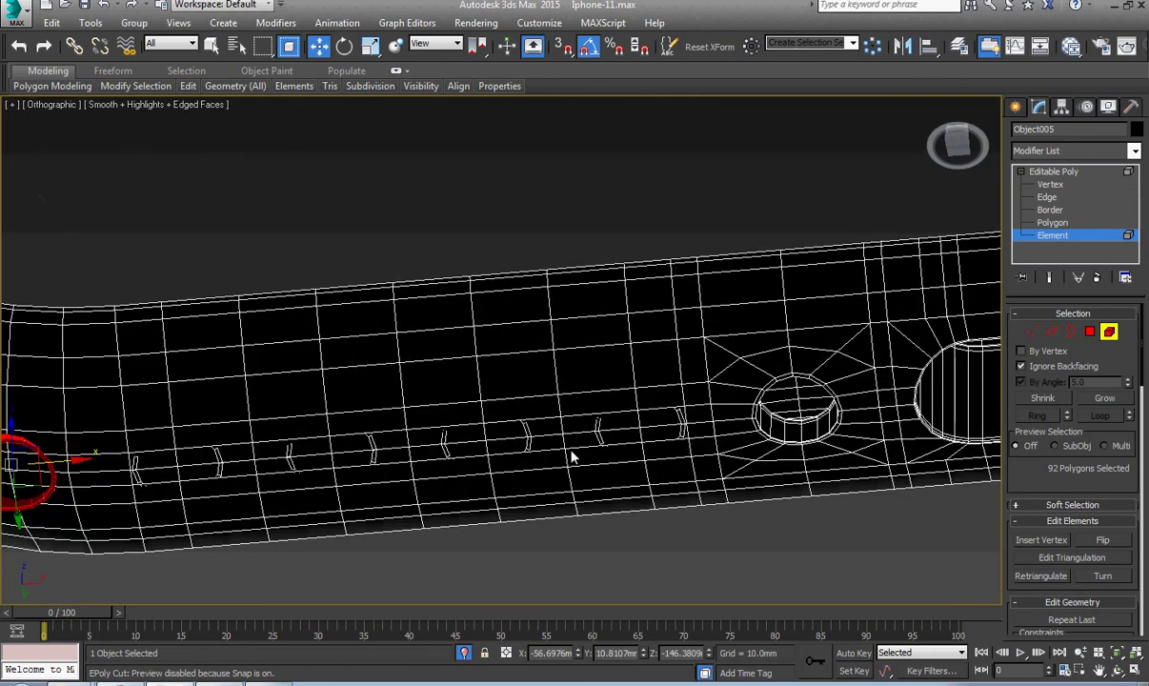
{"action": "key", "text": "b"}
{"action": "key", "text": "z"}
{"action": "scroll", "coordinate": [433, 389], "scroll_direction": "down", "scroll_amount": 8}
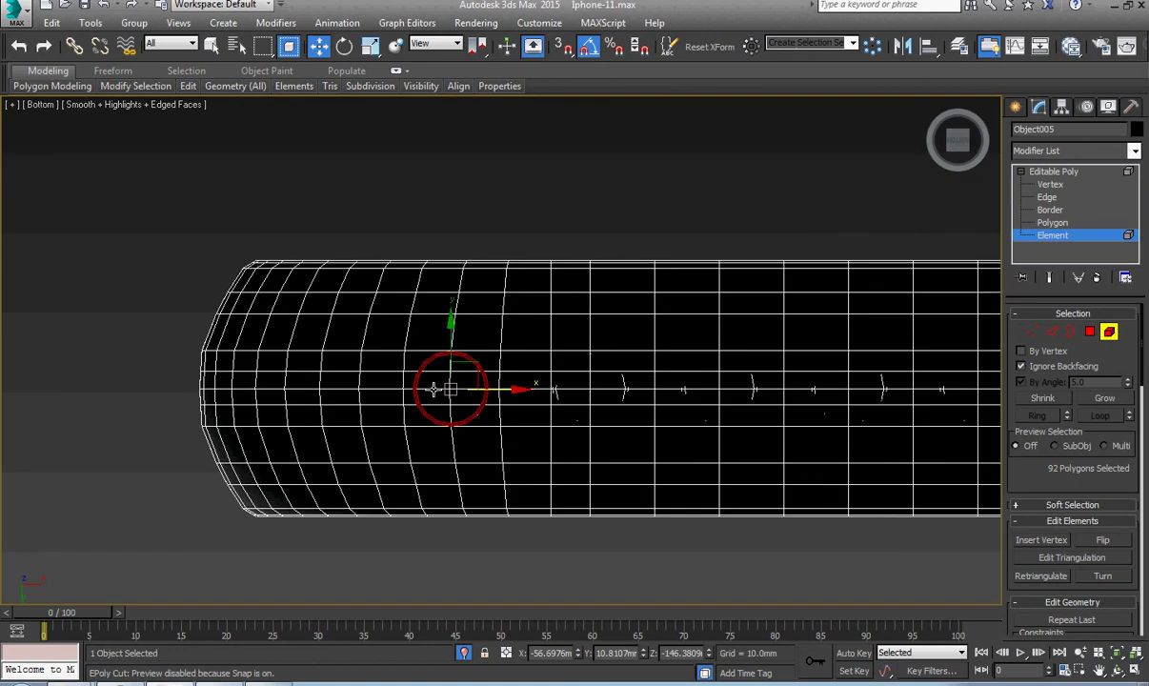
{"action": "scroll", "coordinate": [540, 404], "scroll_direction": "down", "scroll_amount": 2}
{"action": "scroll", "coordinate": [533, 410], "scroll_direction": "up", "scroll_amount": 5}
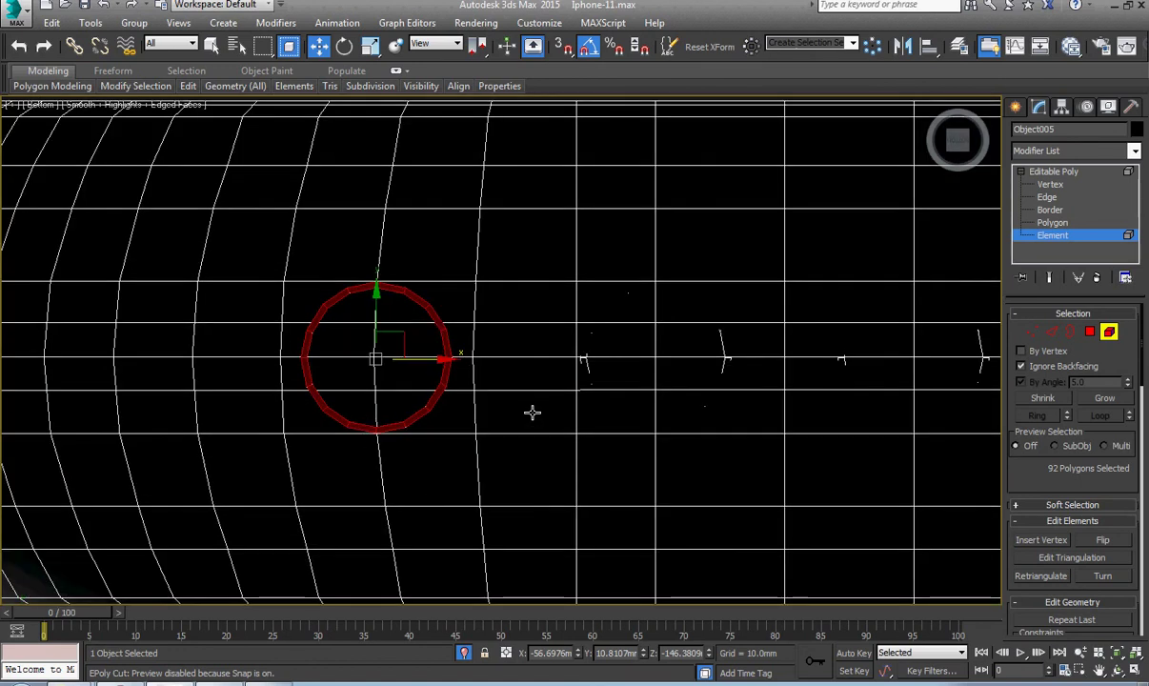
{"action": "middle_click_drag", "start_coordinate": [400, 407], "coordinate": [411, 430]}
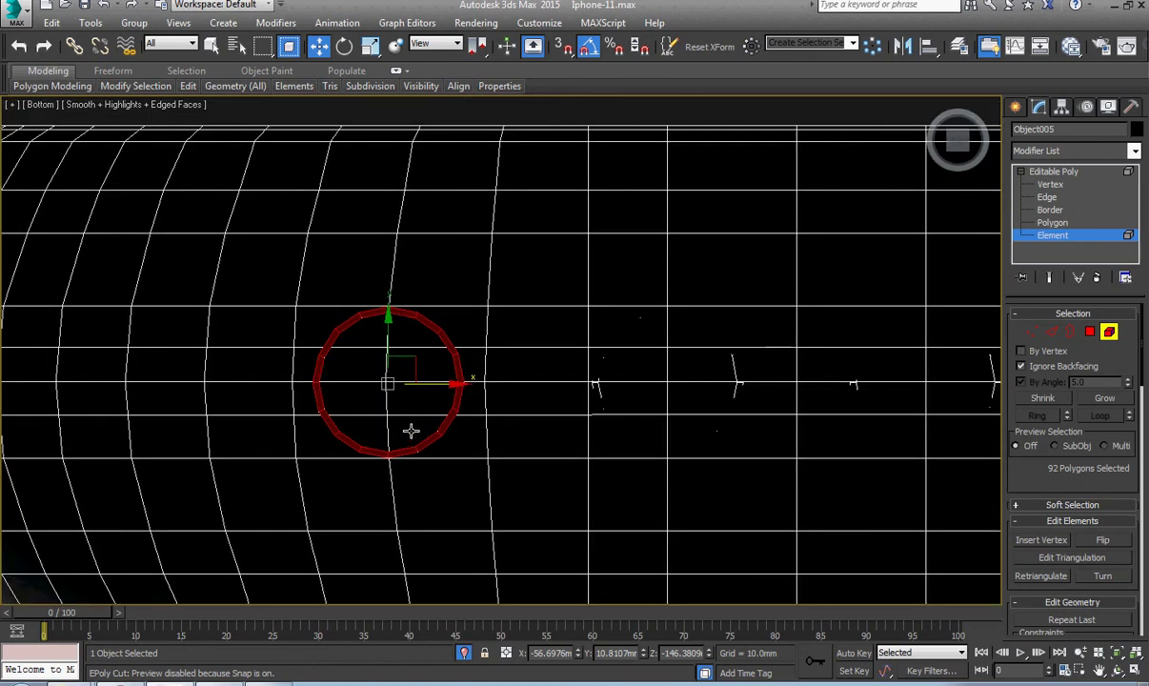
{"action": "scroll", "coordinate": [409, 431], "scroll_direction": "up", "scroll_amount": 2}
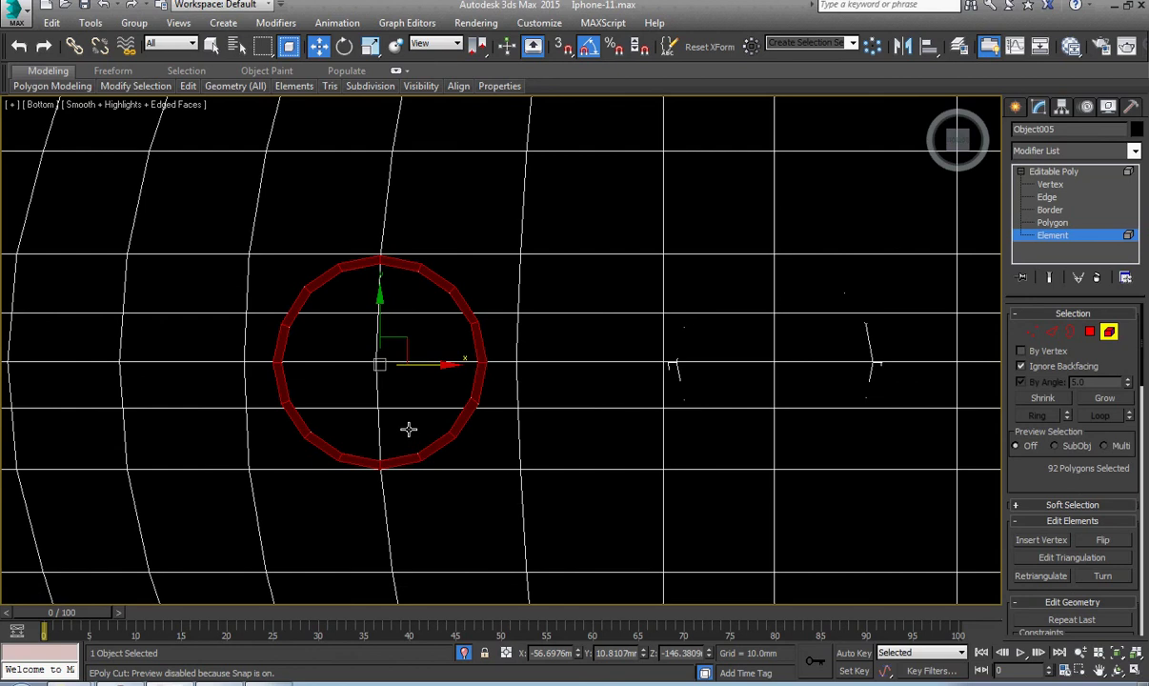
{"action": "key", "text": "f"}
{"action": "key", "text": "z"}
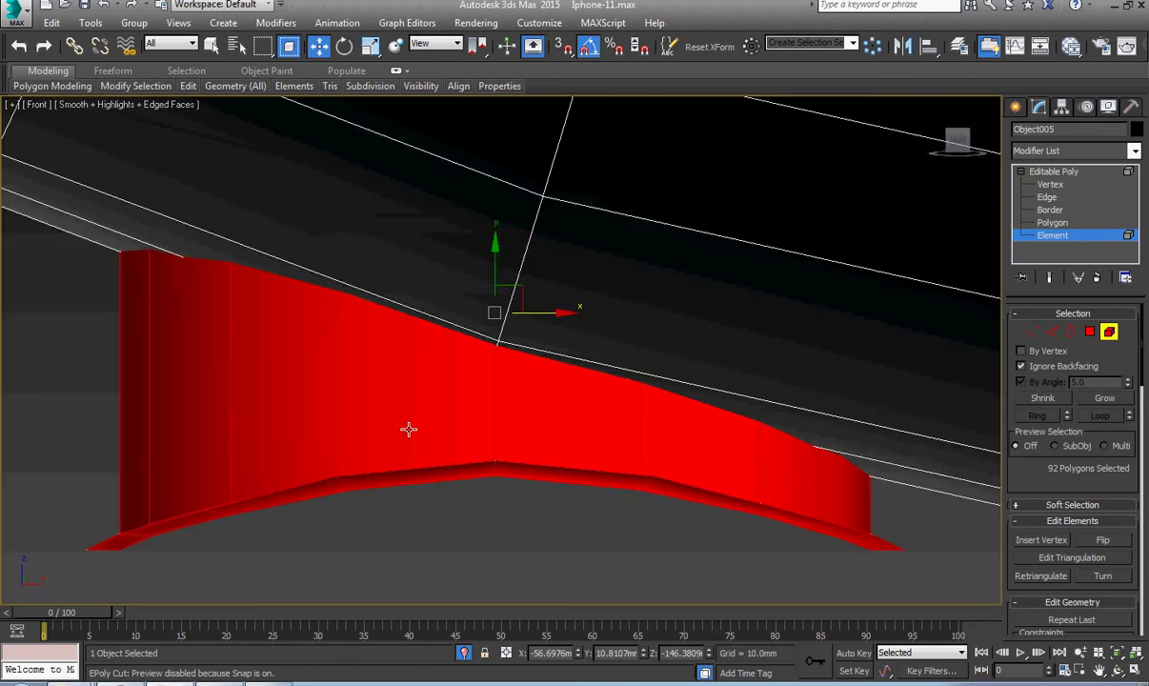
{"action": "scroll", "coordinate": [448, 441], "scroll_direction": "down", "scroll_amount": 8}
{"action": "middle_click_drag", "start_coordinate": [583, 490], "coordinate": [500, 481]}
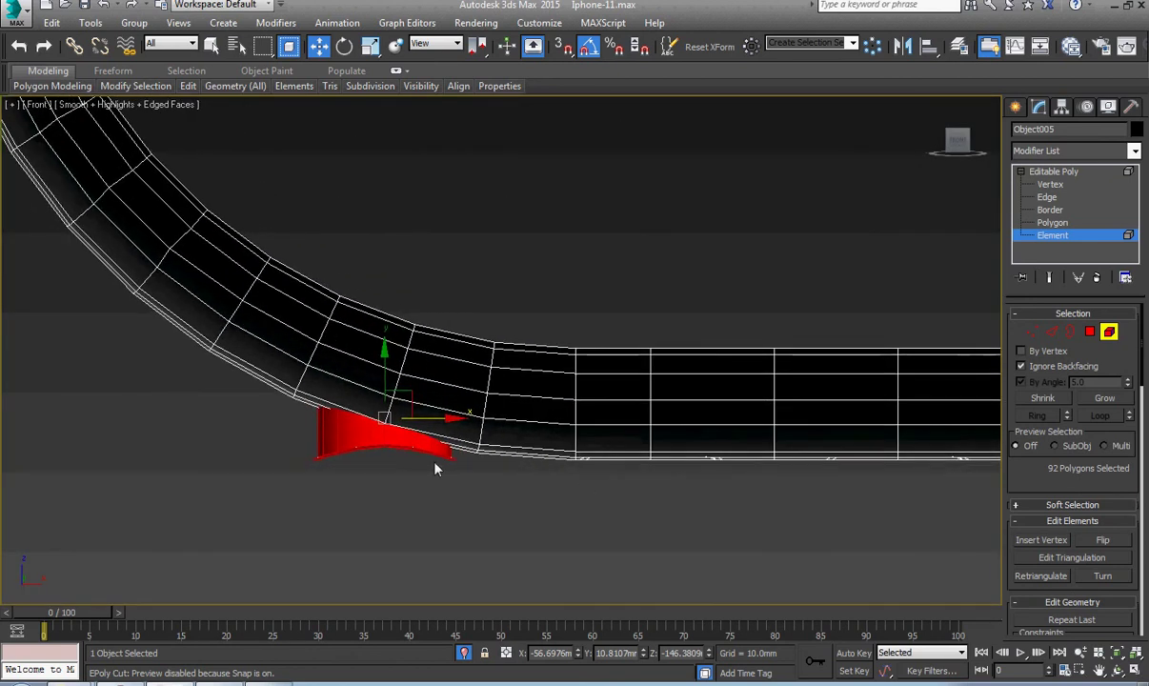
Step: At edge level, select the outermost rim loop of the new recess and make it planar in Y
{"action": "scroll", "coordinate": [415, 454], "scroll_direction": "up", "scroll_amount": 5}
{"action": "middle_click_drag", "start_coordinate": [415, 455], "coordinate": [508, 479]}
{"action": "scroll", "coordinate": [420, 469], "scroll_direction": "up", "scroll_amount": 3}
{"action": "key", "text": "2"}
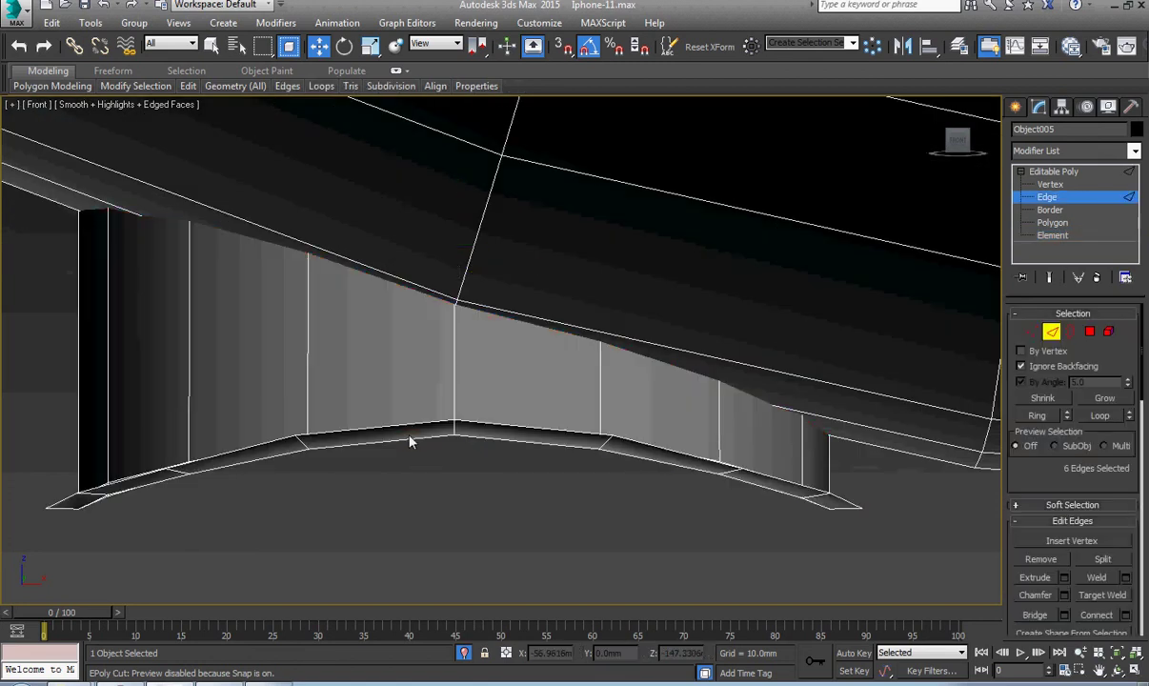
{"action": "double_click", "coordinate": [405, 426]}
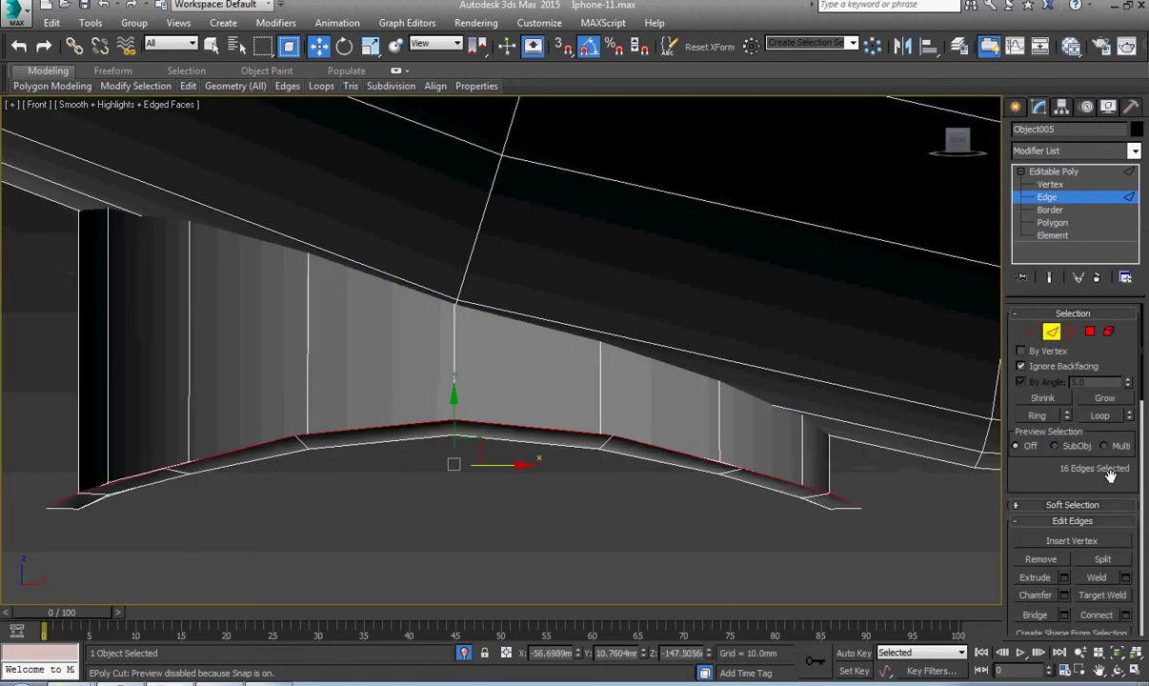
{"action": "scroll", "coordinate": [1110, 474], "scroll_direction": "down", "scroll_amount": 10}
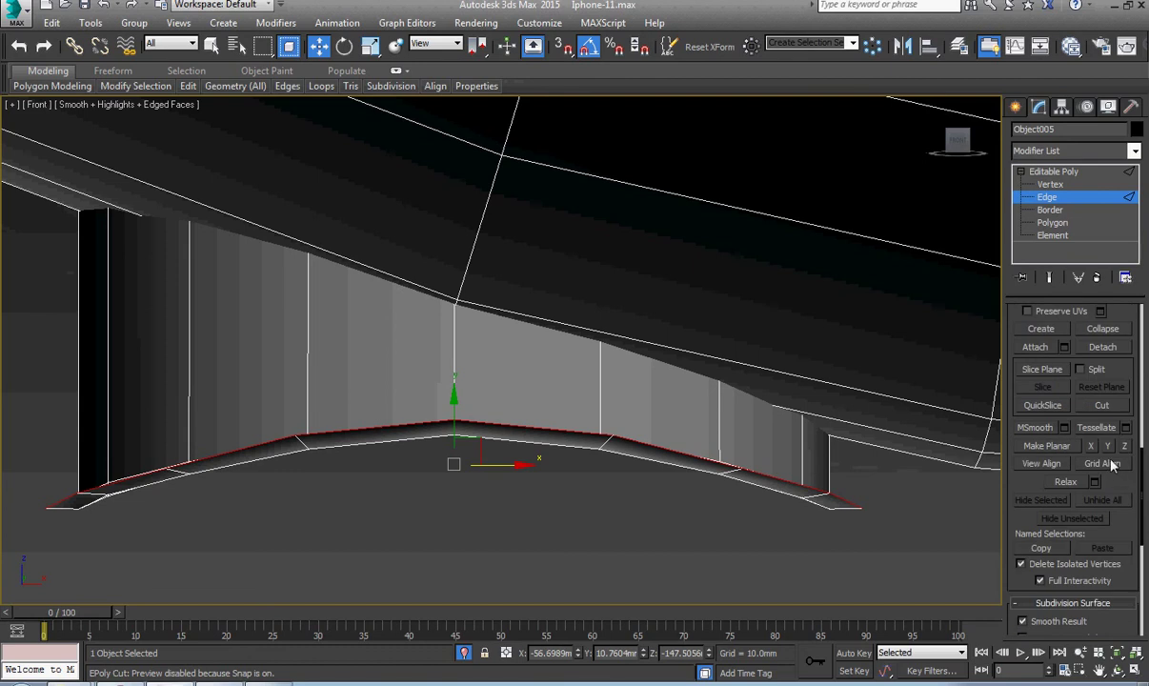
{"action": "left_click", "coordinate": [1107, 446]}
{"action": "scroll", "coordinate": [703, 483], "scroll_direction": "down", "scroll_amount": 3}
{"action": "middle_click_drag", "start_coordinate": [703, 483], "coordinate": [744, 511], "text": "alt"}
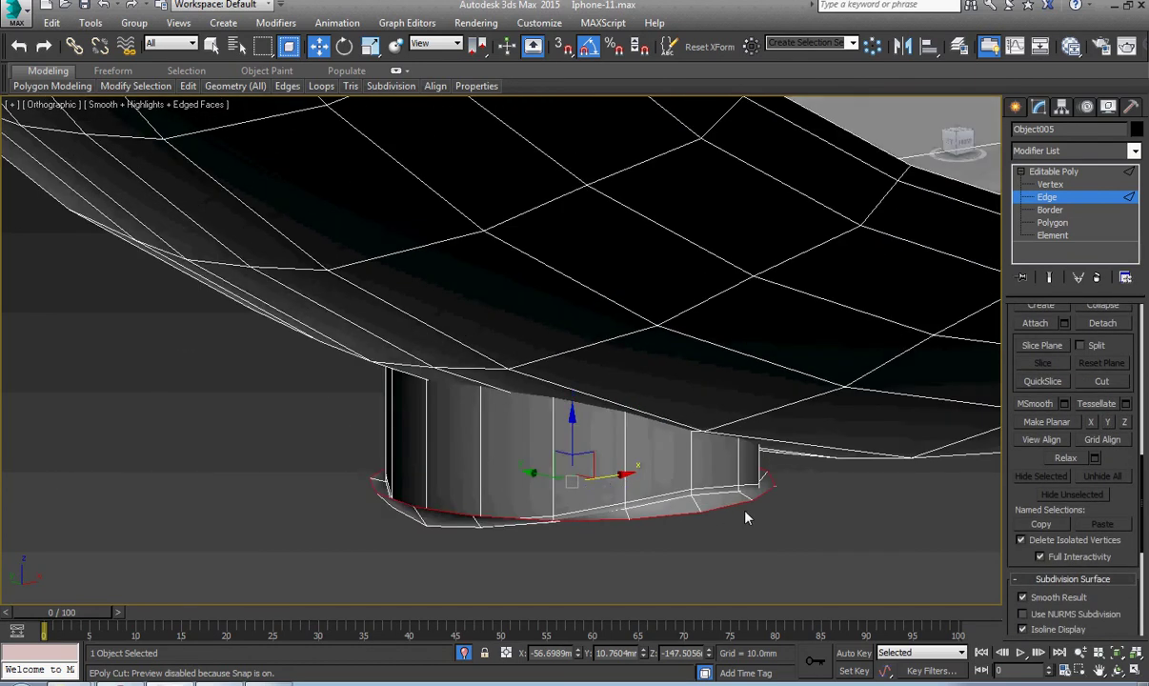
Step: Make the middle and inner rim loops of the new recess planar in Y, one after the other
{"action": "scroll", "coordinate": [672, 497], "scroll_direction": "up", "scroll_amount": 3}
{"action": "left_click", "coordinate": [659, 486]}
{"action": "double_click", "coordinate": [660, 486]}
{"action": "left_click", "coordinate": [1107, 423]}
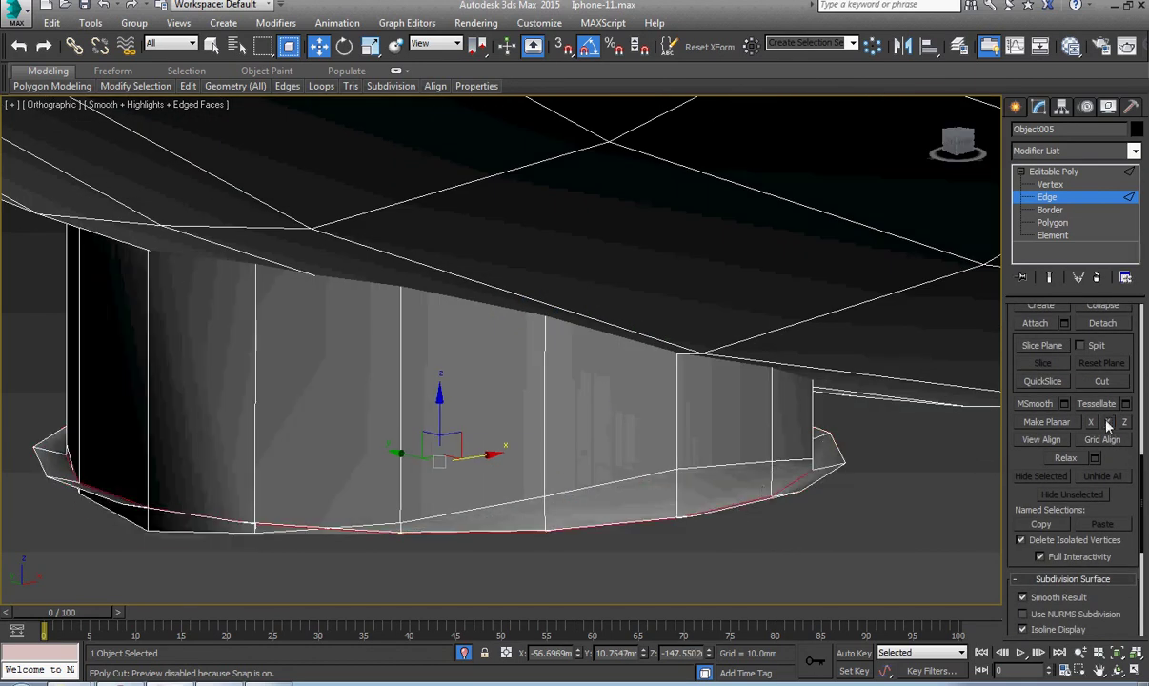
{"action": "double_click", "coordinate": [721, 464]}
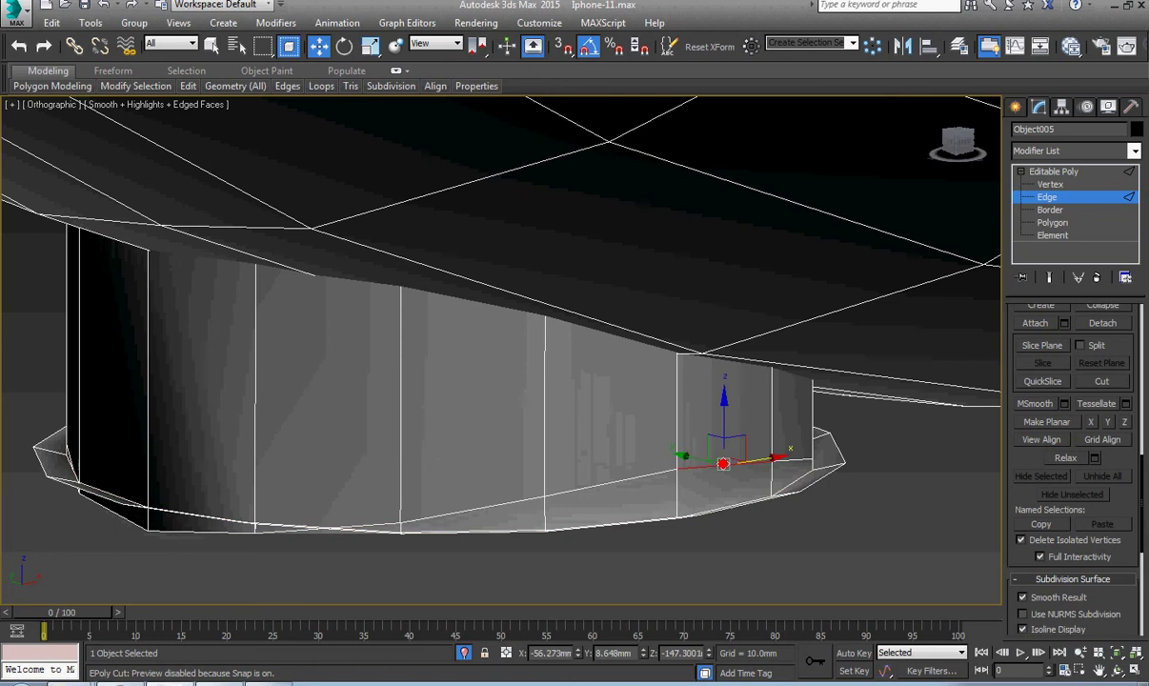
{"action": "left_click", "coordinate": [1106, 424]}
Step: In the Front view, select the recess's middle rim loop and raise it to about Z -147.5 mm
{"action": "scroll", "coordinate": [631, 528], "scroll_direction": "down", "scroll_amount": 6}
{"action": "middle_click_drag", "start_coordinate": [631, 528], "coordinate": [603, 450], "text": "alt"}
{"action": "key", "text": "f"}
{"action": "key", "text": "z"}
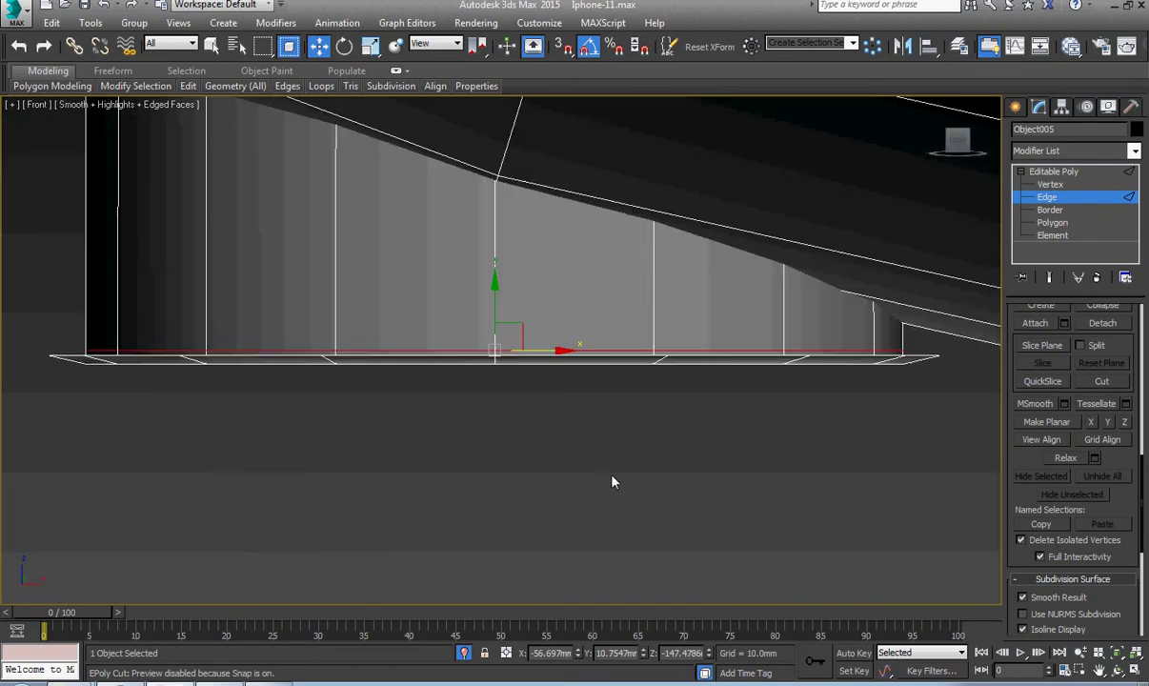
{"action": "double_click", "coordinate": [666, 365]}
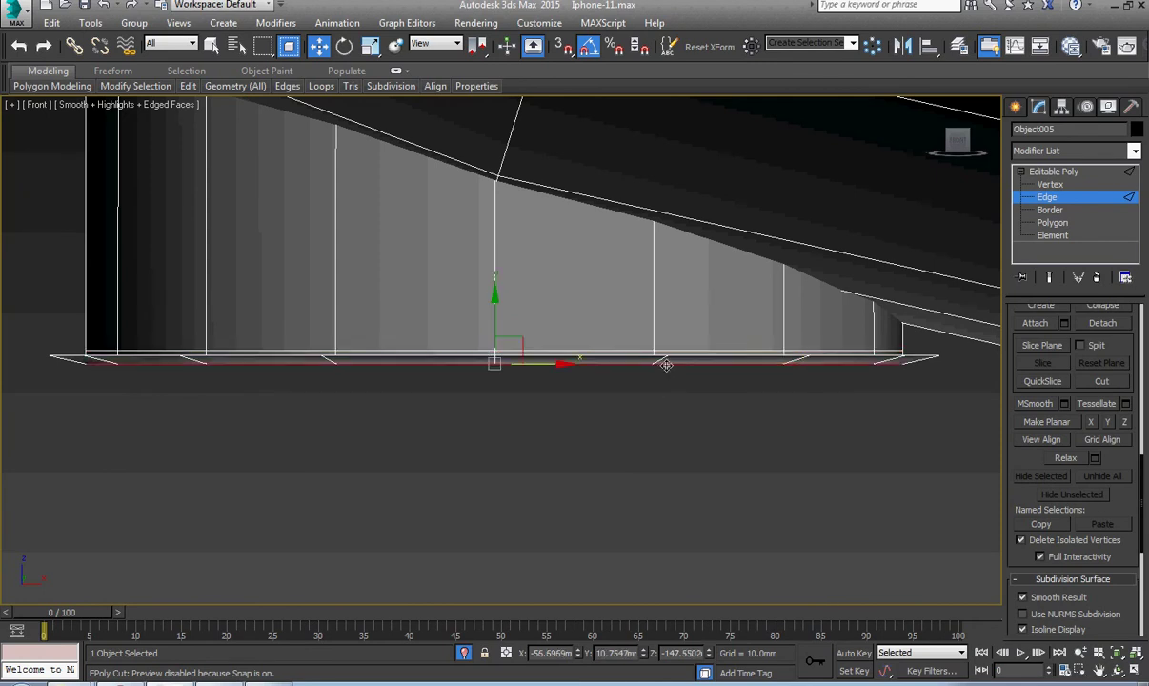
{"action": "scroll", "coordinate": [508, 357], "scroll_direction": "up", "scroll_amount": 5}
{"action": "left_click_drag", "start_coordinate": [474, 330], "coordinate": [483, 305]}
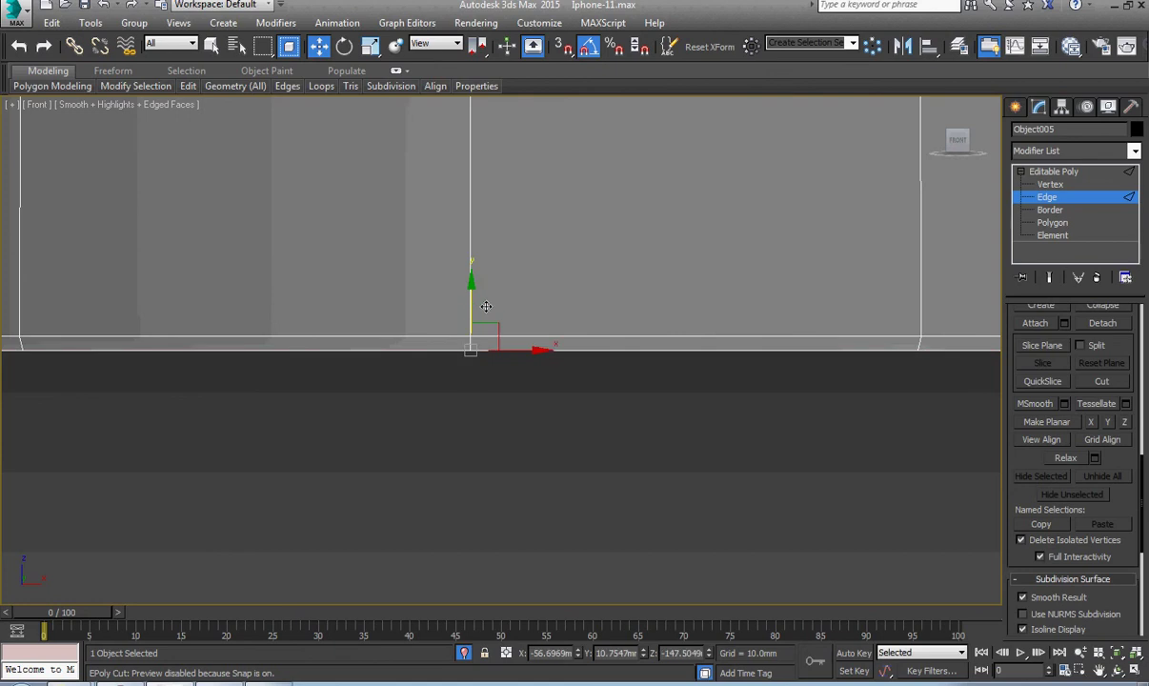
Step: Select the corner recess's inner rim loop and check its height in the Front view
{"action": "scroll", "coordinate": [507, 366], "scroll_direction": "down", "scroll_amount": 5}
{"action": "middle_click_drag", "start_coordinate": [514, 381], "coordinate": [559, 430], "text": "alt"}
{"action": "scroll", "coordinate": [569, 437], "scroll_direction": "up", "scroll_amount": 4}
{"action": "double_click", "coordinate": [585, 469]}
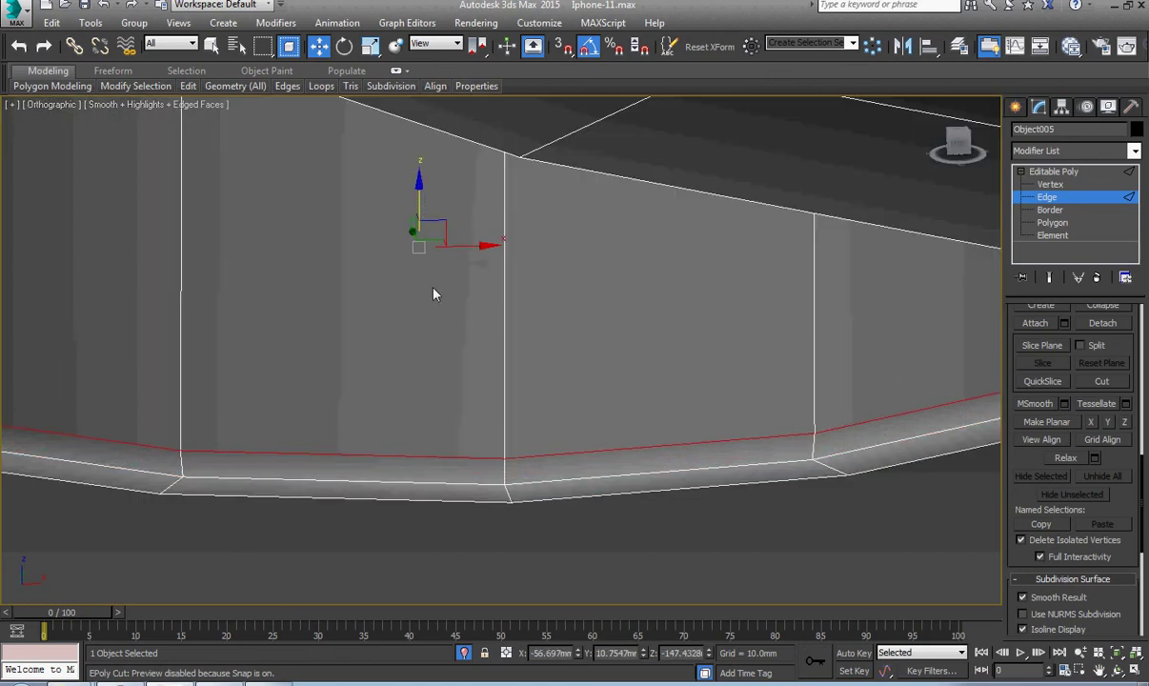
{"action": "key", "text": "f"}
{"action": "scroll", "coordinate": [449, 334], "scroll_direction": "down", "scroll_amount": 6}
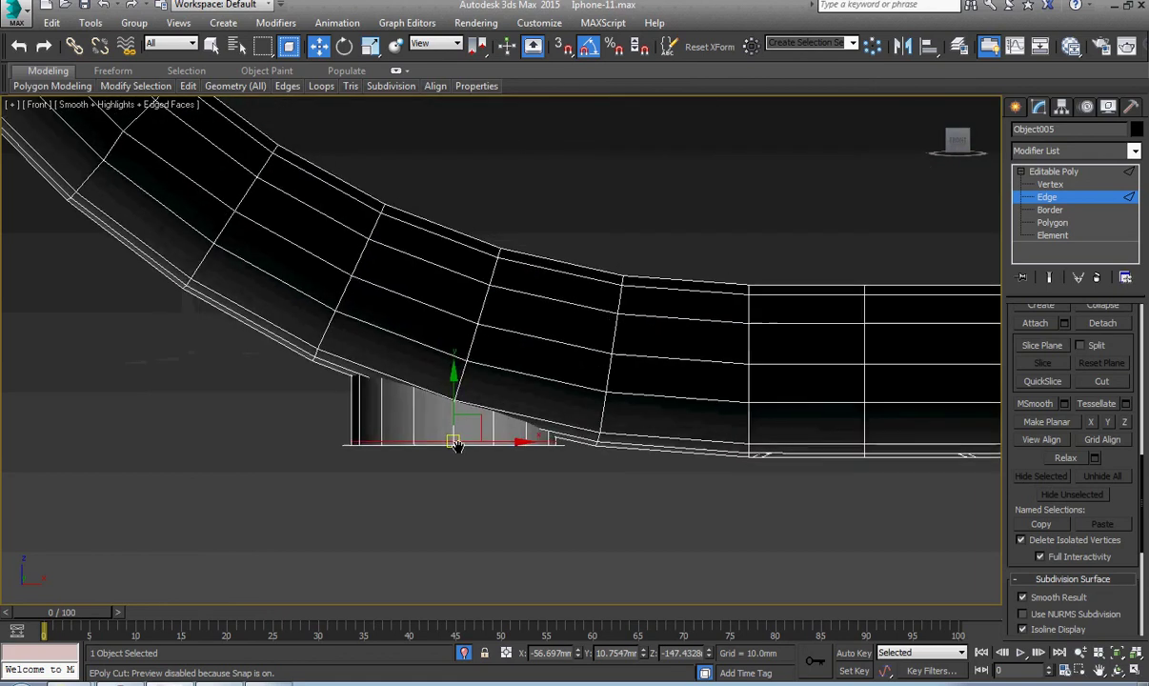
Step: Compare the row of holes along the body's bottom edge with the reference photo
{"action": "middle_click_drag", "start_coordinate": [559, 489], "coordinate": [354, 516]}
{"action": "scroll", "coordinate": [362, 517], "scroll_direction": "down", "scroll_amount": 4}
{"action": "middle_click_drag", "start_coordinate": [444, 538], "coordinate": [456, 472], "text": "alt"}
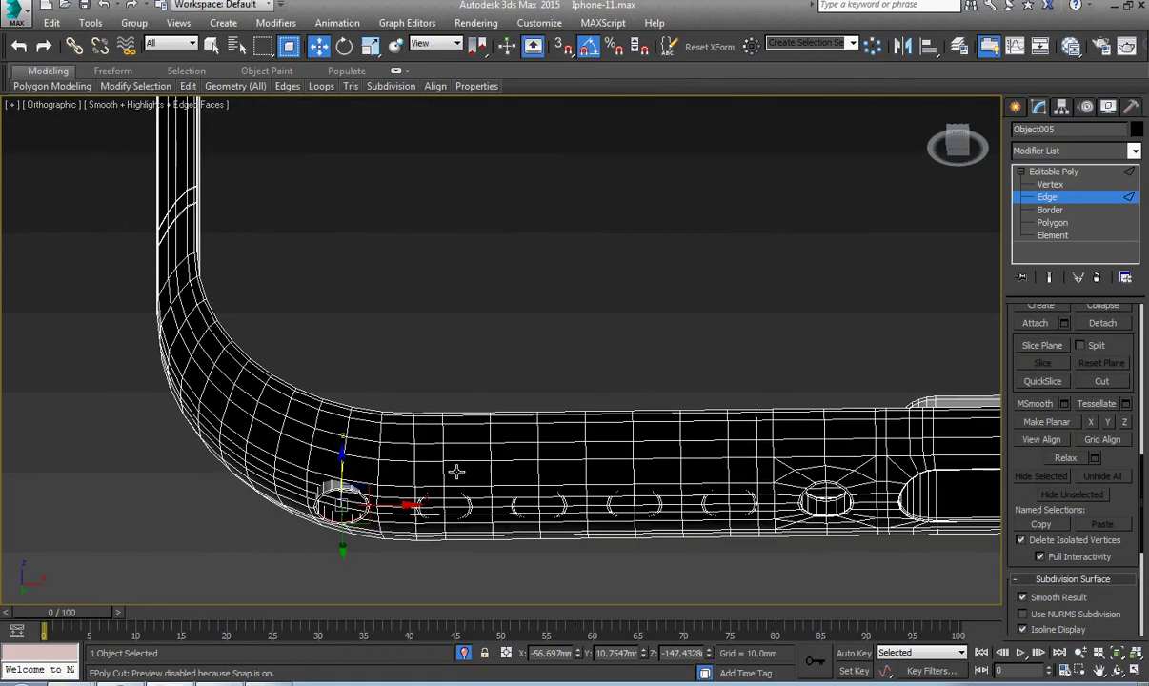
{"action": "middle_click_drag", "start_coordinate": [758, 515], "coordinate": [517, 465]}
{"action": "middle_click_drag", "start_coordinate": [518, 465], "coordinate": [540, 509], "text": "alt"}
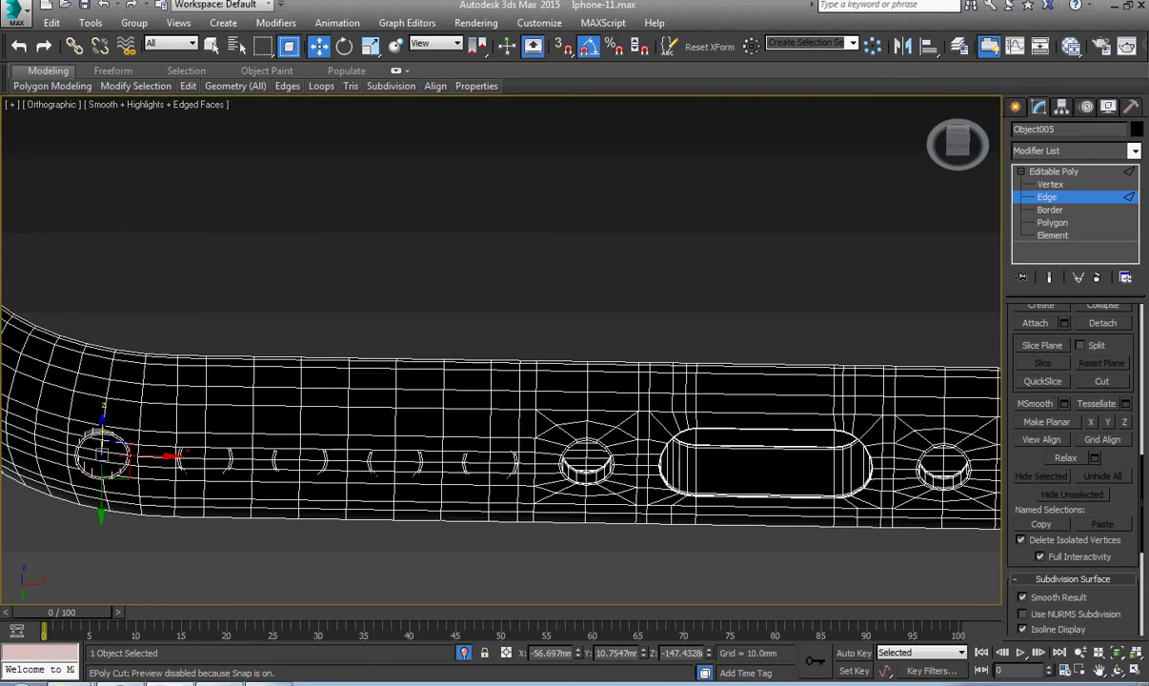
{"action": "left_click", "coordinate": [269, 683]}
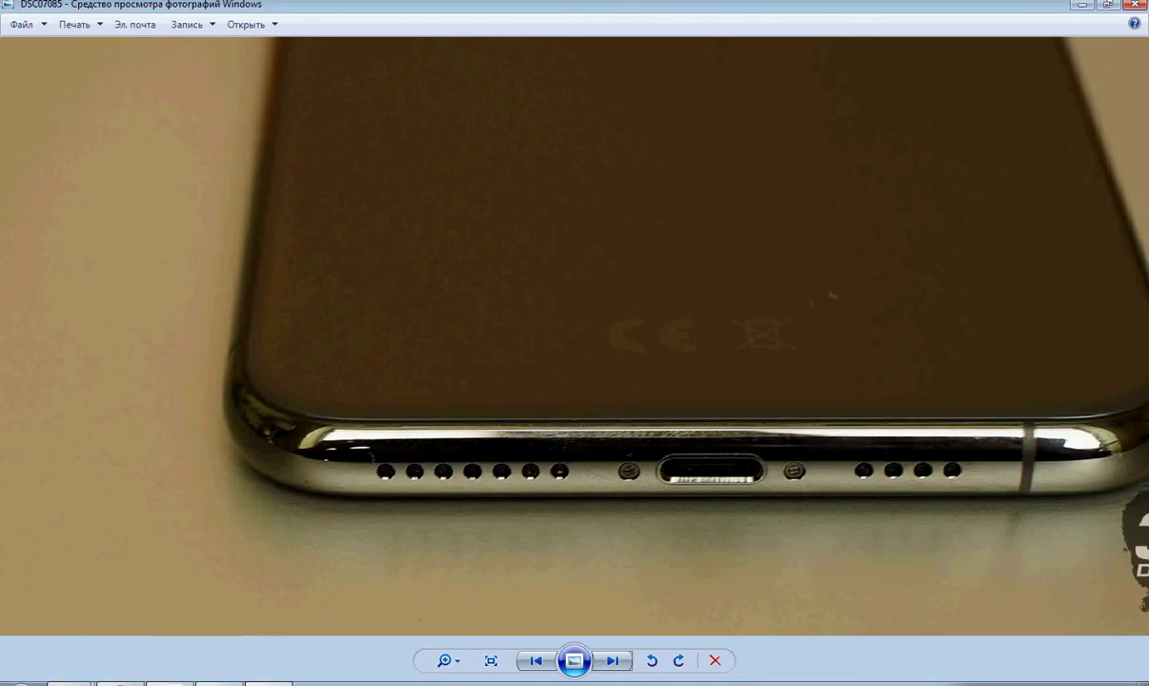
{"action": "key", "text": "alt+Tab"}
{"action": "middle_click_drag", "start_coordinate": [585, 479], "coordinate": [608, 481]}
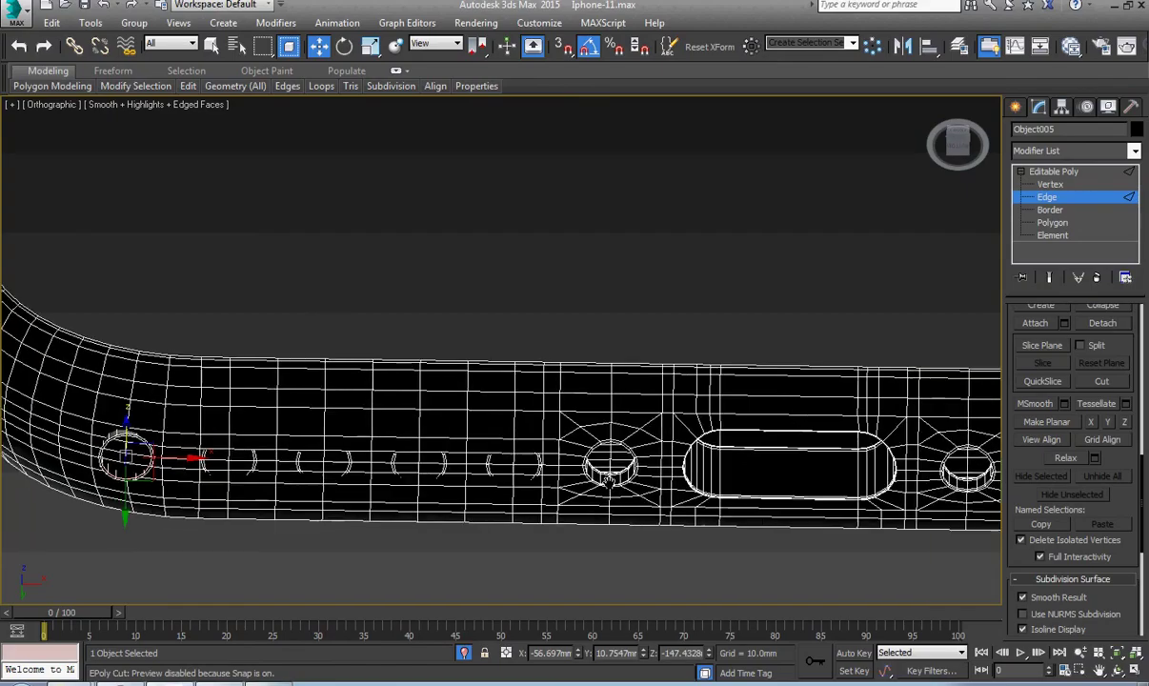
Step: At polygon level, select the floor of the round screw recess between the speaker holes and the charging port
{"action": "scroll", "coordinate": [607, 481], "scroll_direction": "up", "scroll_amount": 5}
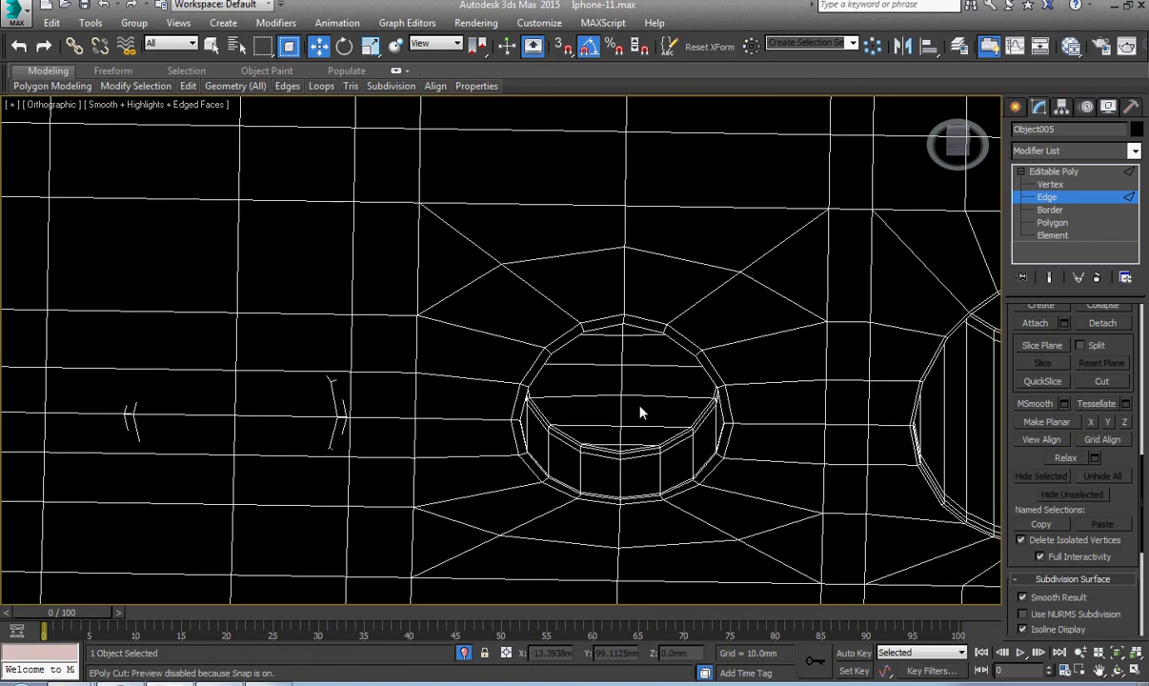
{"action": "key", "text": "4"}
{"action": "scroll", "coordinate": [641, 411], "scroll_direction": "down", "scroll_amount": 1}
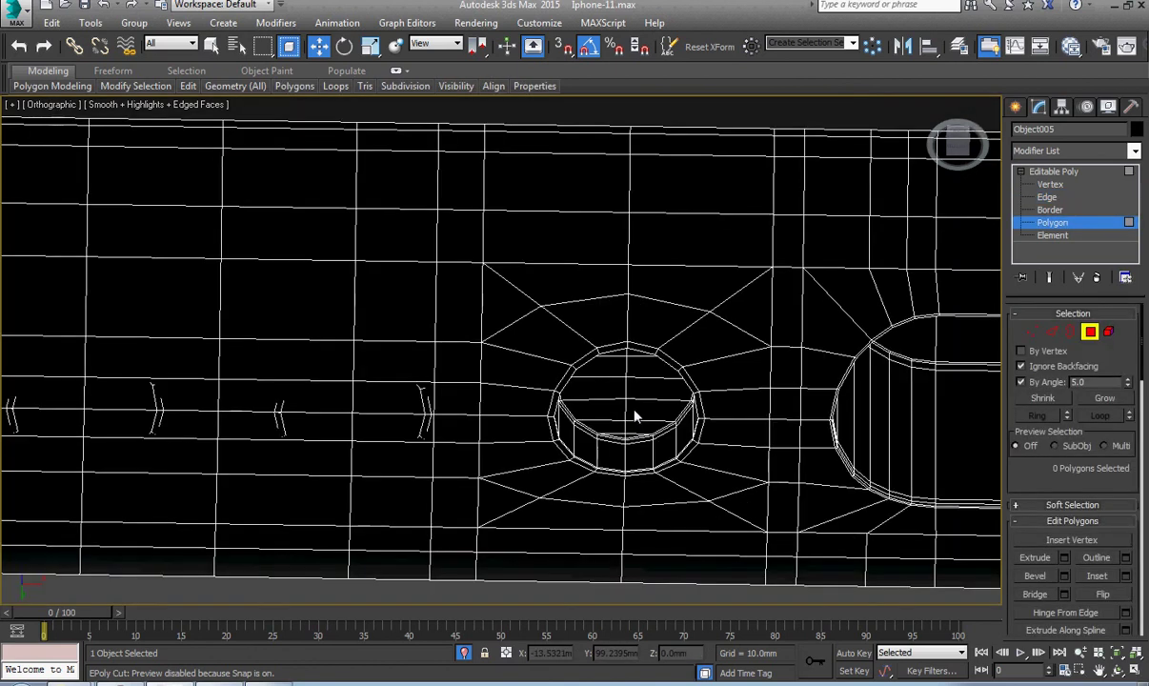
{"action": "key", "text": "5"}
{"action": "left_click", "coordinate": [633, 414]}
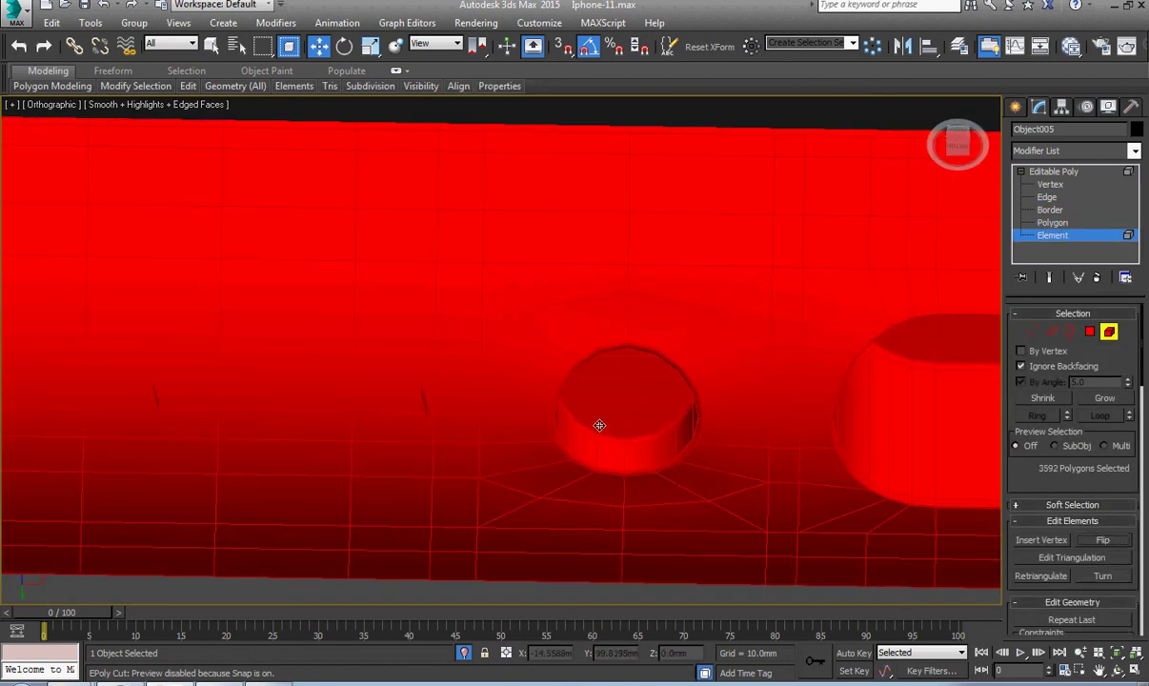
{"action": "left_click", "coordinate": [599, 423]}
{"action": "key", "text": "4"}
{"action": "left_click", "coordinate": [607, 414]}
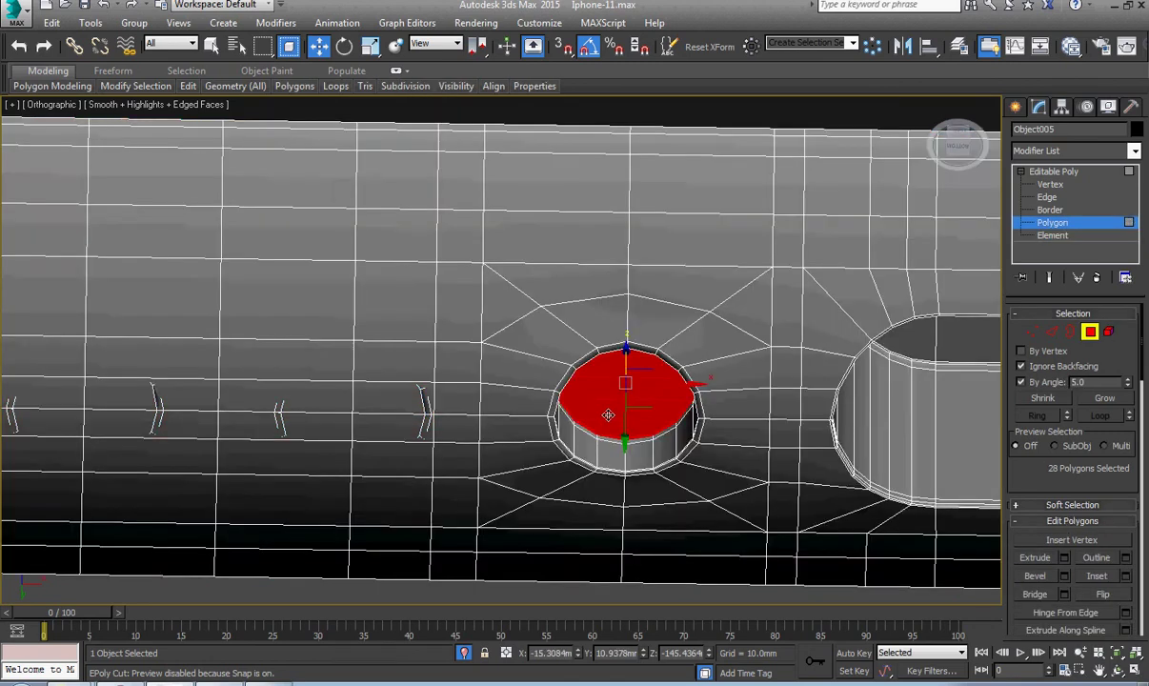
Step: Grow the polygon selection four times so it covers the screw recess's walls and rim
{"action": "scroll", "coordinate": [627, 433], "scroll_direction": "up", "scroll_amount": 3}
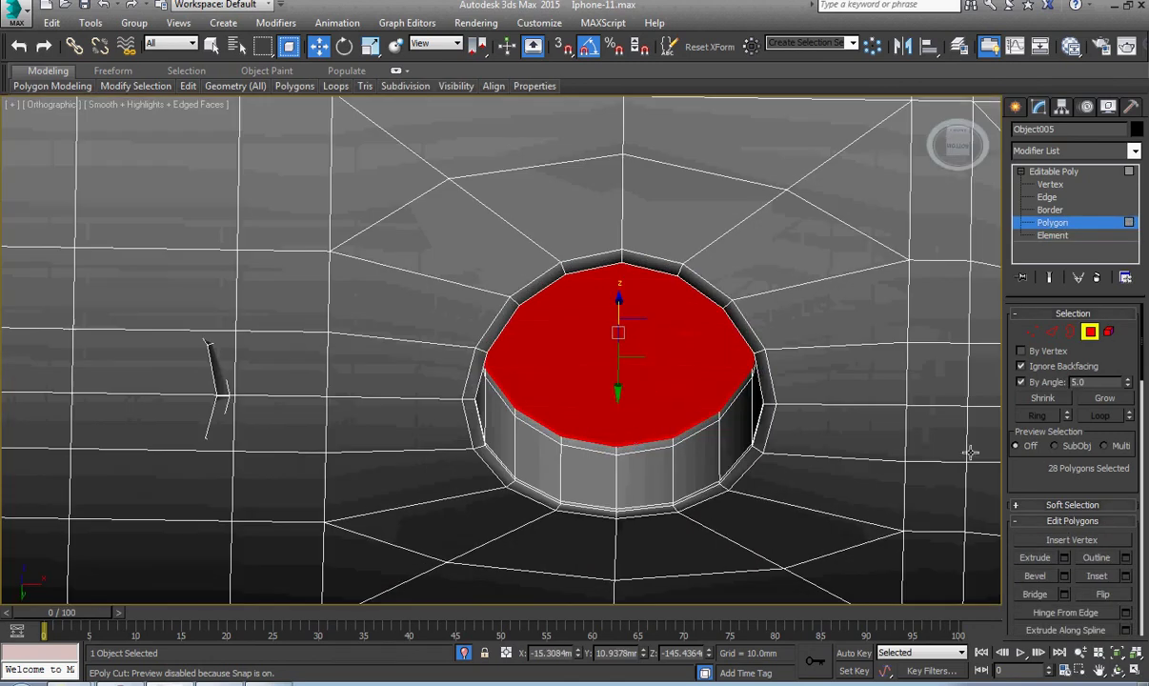
{"action": "left_click", "coordinate": [1112, 397]}
{"action": "left_click", "coordinate": [1113, 397]}
{"action": "left_click", "coordinate": [1113, 397]}
{"action": "left_click", "coordinate": [1113, 397]}
{"action": "key", "text": "z"}
Step: Try to scale the selected screw recess down uniformly
{"action": "right_click", "coordinate": [678, 378]}
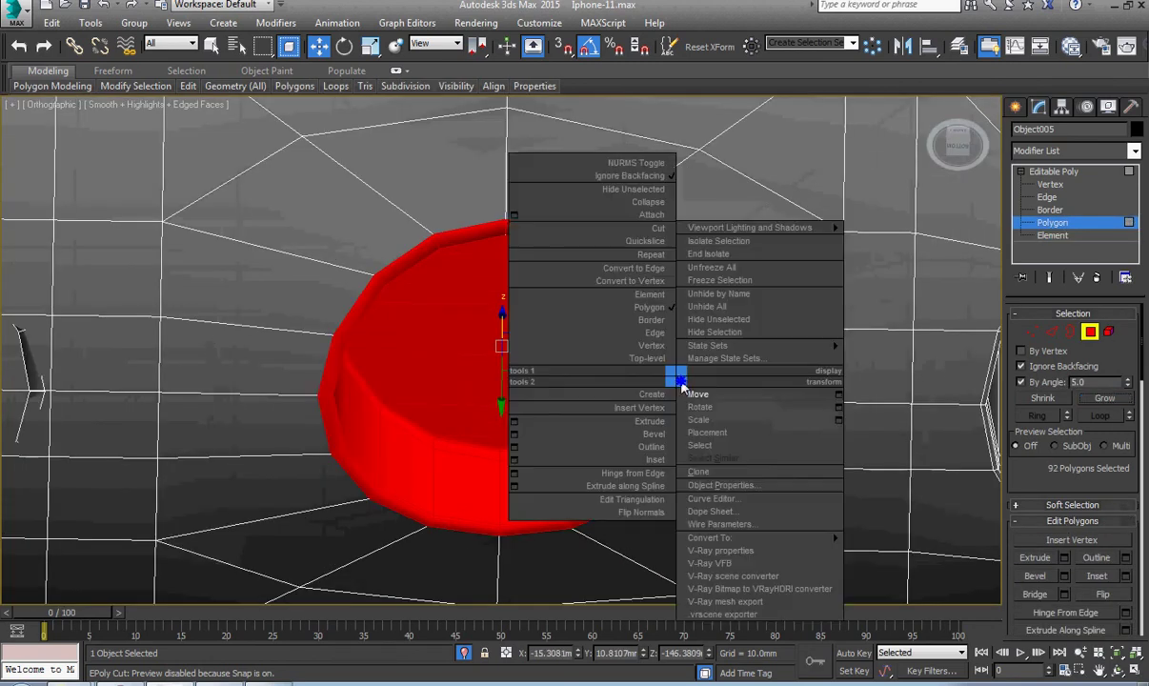
{"action": "left_click", "coordinate": [713, 421]}
{"action": "middle_click_drag", "start_coordinate": [713, 423], "coordinate": [690, 482], "text": "alt"}
{"action": "scroll", "coordinate": [690, 482], "scroll_direction": "down", "scroll_amount": 2}
{"action": "left_click_drag", "start_coordinate": [537, 359], "coordinate": [518, 374]}
{"action": "key", "text": "shift+z"}
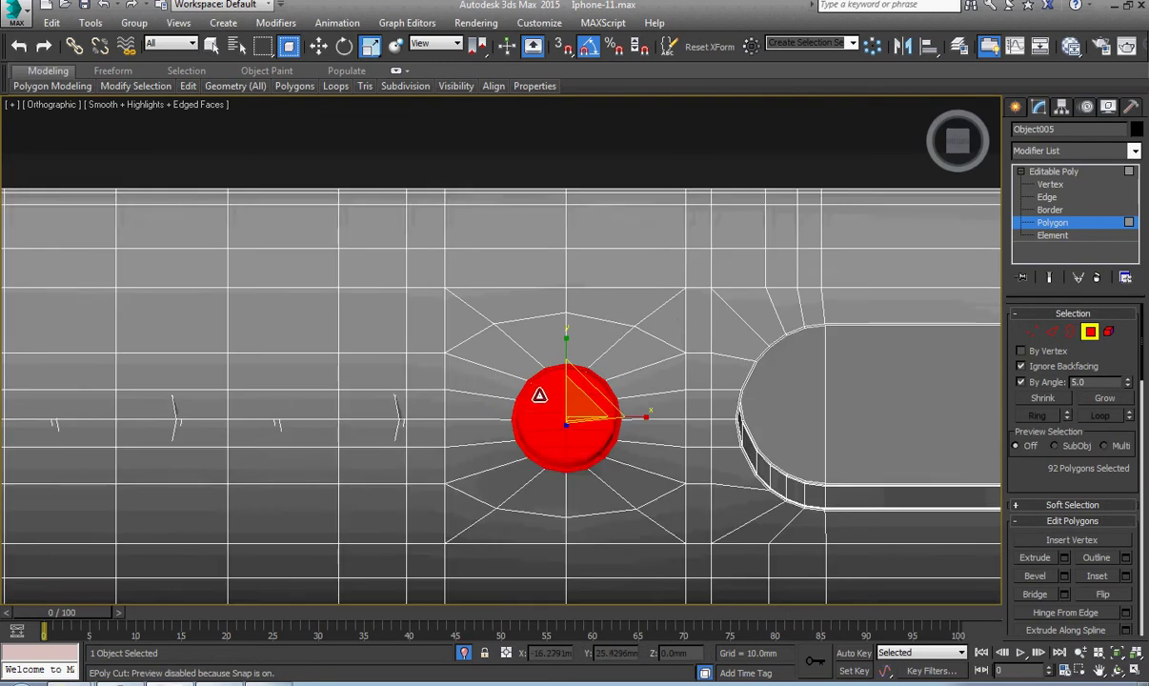
Step: Compare the scaled screw recess's size with the screws in an enlarged view of the reference photo
{"action": "scroll", "coordinate": [539, 395], "scroll_direction": "down", "scroll_amount": 3}
{"action": "middle_click_drag", "start_coordinate": [505, 425], "coordinate": [467, 462]}
{"action": "left_click", "coordinate": [269, 684]}
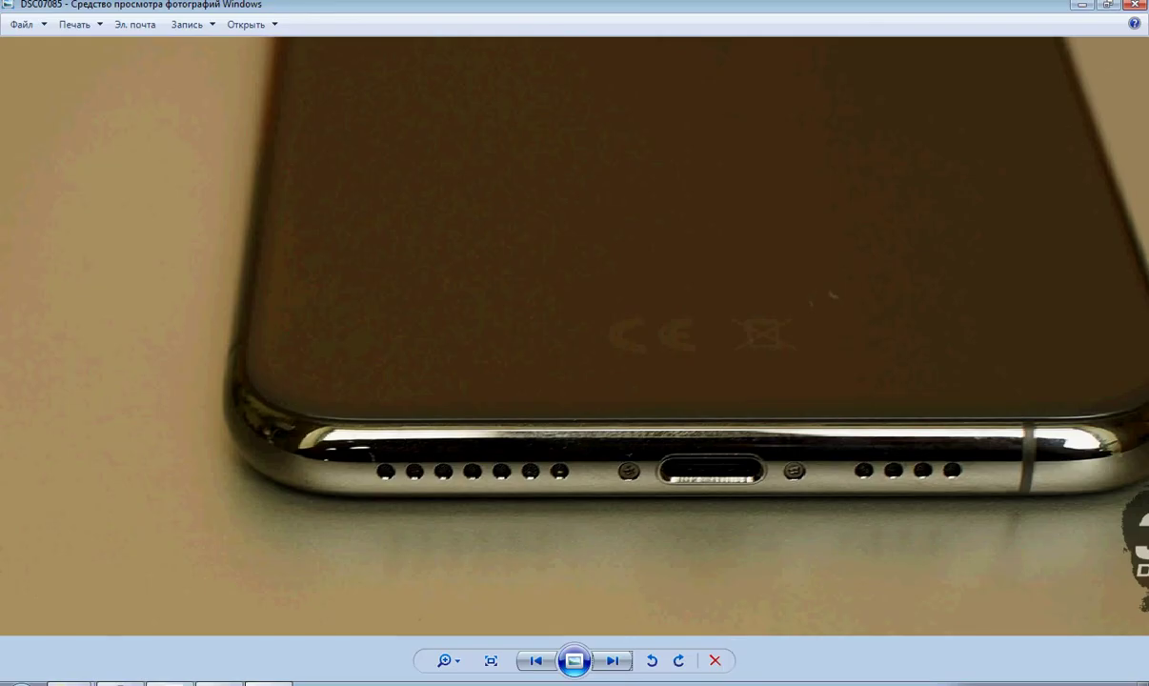
{"action": "scroll", "coordinate": [655, 477], "scroll_direction": "up", "scroll_amount": 3}
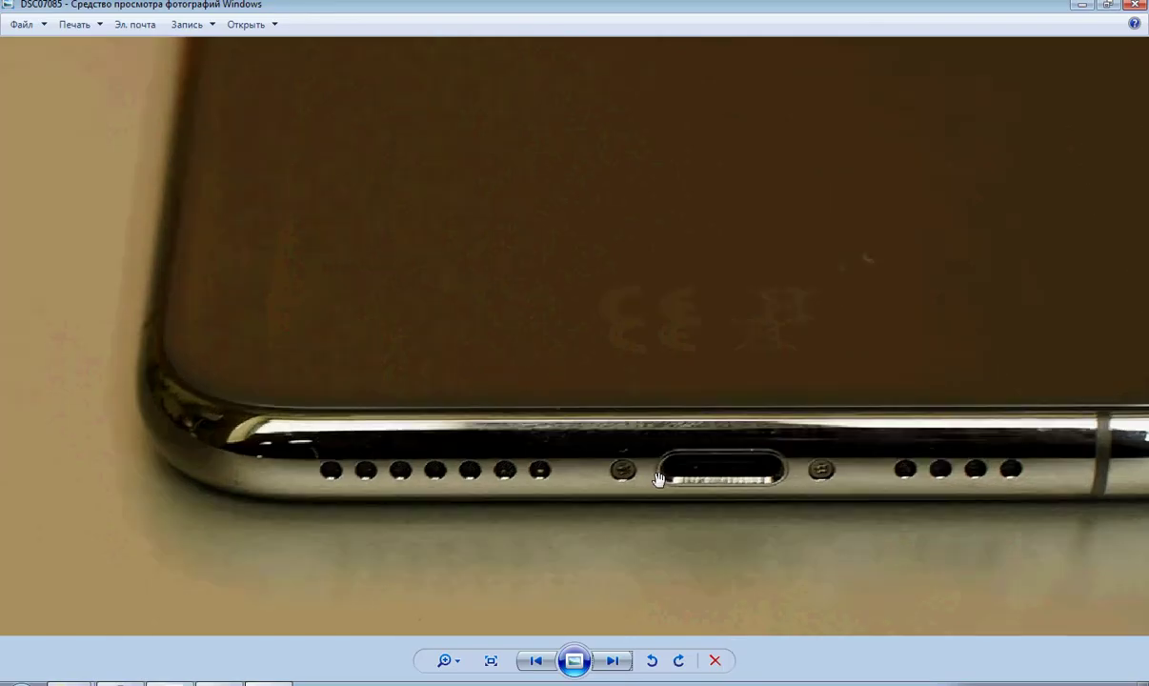
{"action": "left_click", "coordinate": [269, 683]}
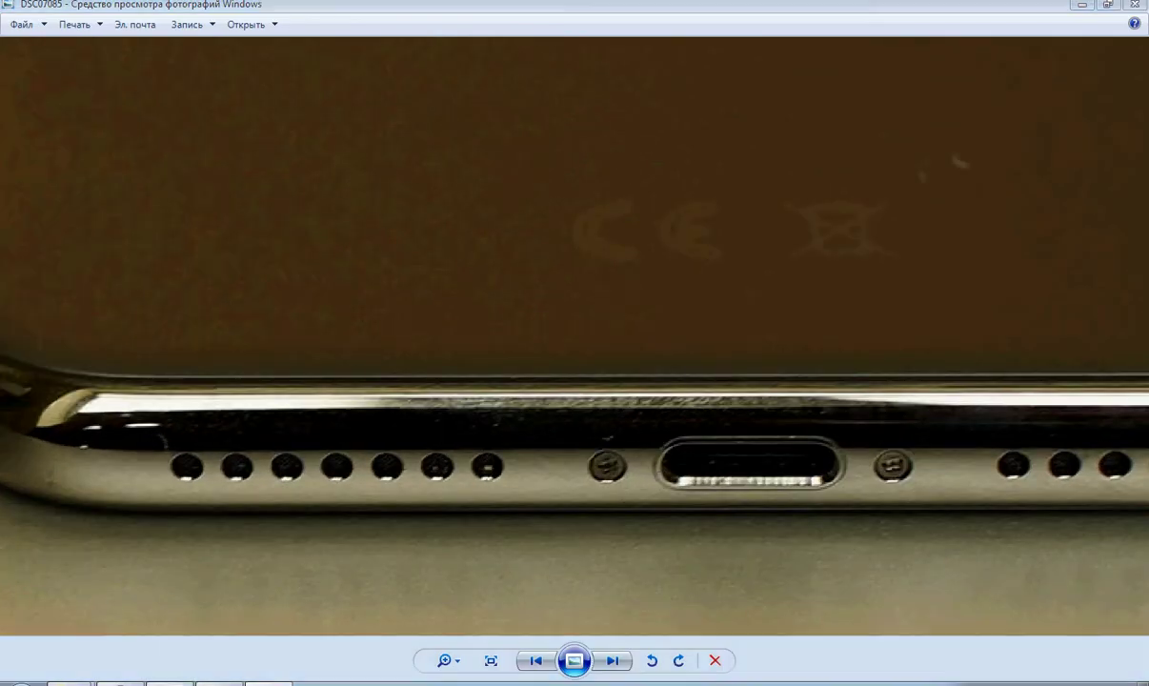
Step: Examine how the scaled screw recess meets the bottom edge in the Front view and at an angle
{"action": "middle_click_drag", "start_coordinate": [470, 422], "coordinate": [497, 480], "text": "alt"}
{"action": "scroll", "coordinate": [490, 429], "scroll_direction": "up", "scroll_amount": 4}
{"action": "scroll", "coordinate": [513, 400], "scroll_direction": "down", "scroll_amount": 1}
{"action": "key", "text": "f"}
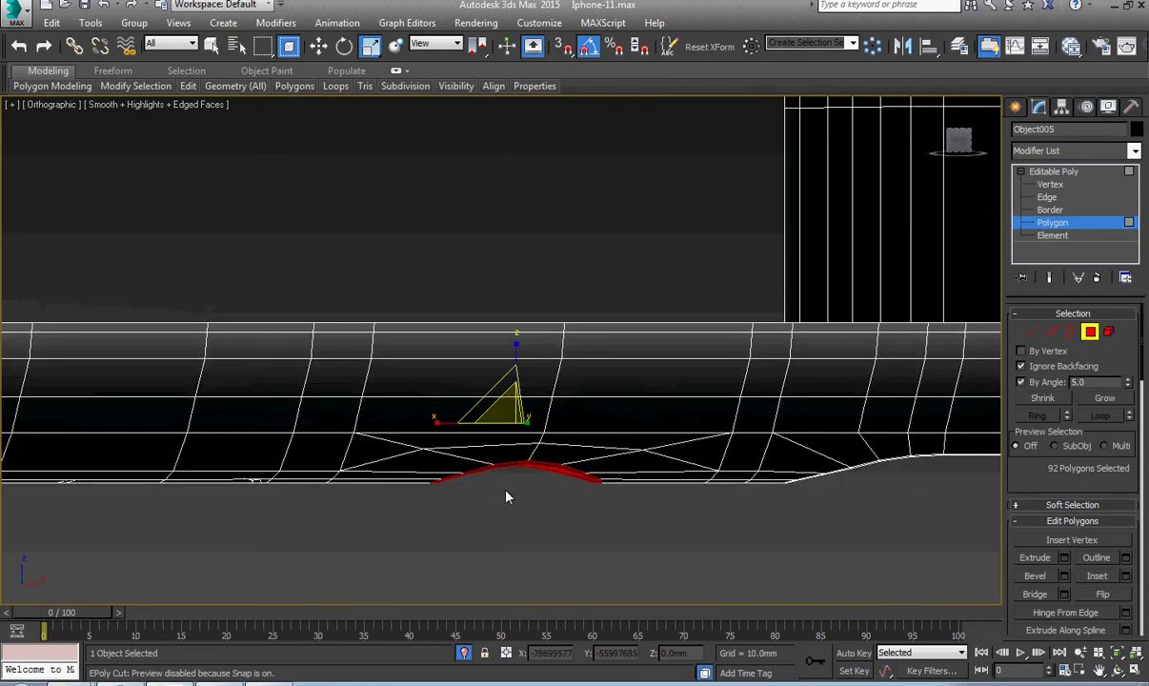
{"action": "scroll", "coordinate": [507, 496], "scroll_direction": "up", "scroll_amount": 5}
{"action": "scroll", "coordinate": [507, 496], "scroll_direction": "down", "scroll_amount": 5}
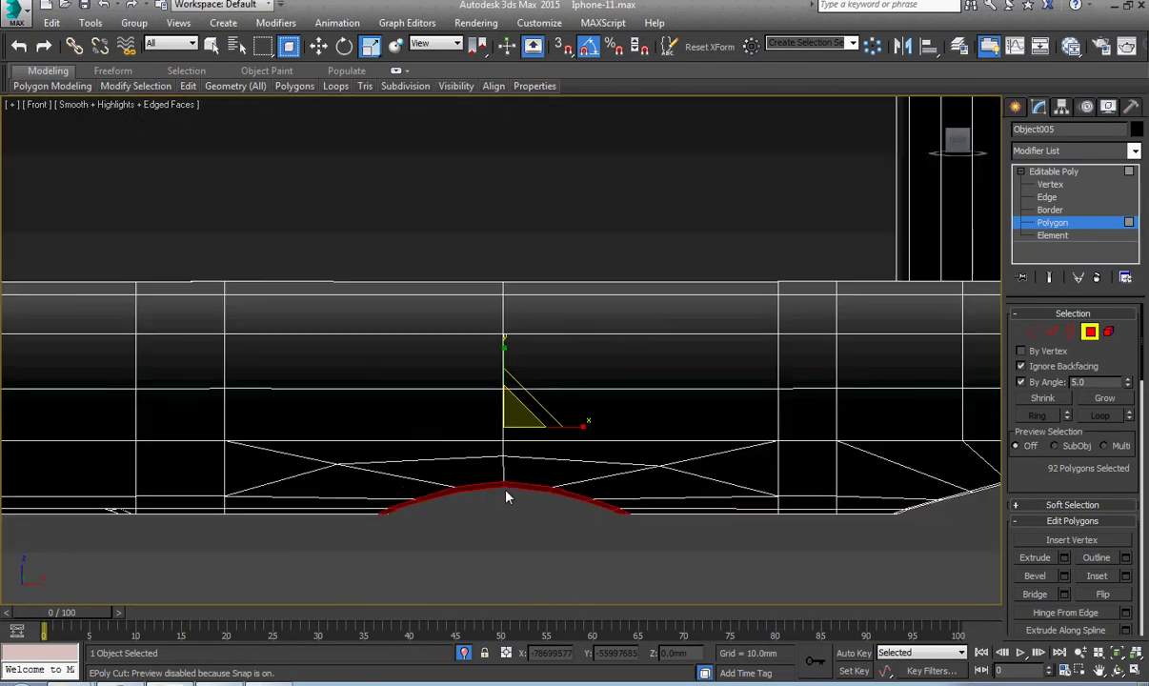
{"action": "middle_click_drag", "start_coordinate": [507, 495], "coordinate": [513, 391]}
{"action": "scroll", "coordinate": [308, 485], "scroll_direction": "down", "scroll_amount": 3}
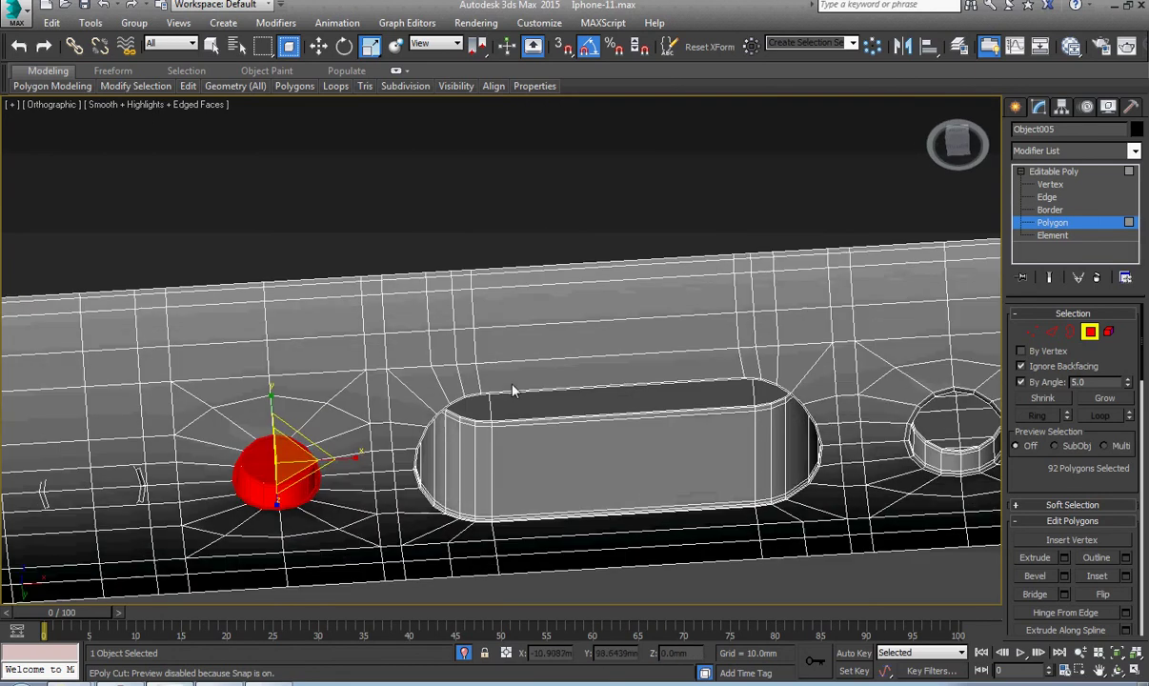
Step: Undo the last scaling and scale the selected screw recess uniformly to about 79%
{"action": "key", "text": "ctrl+z"}
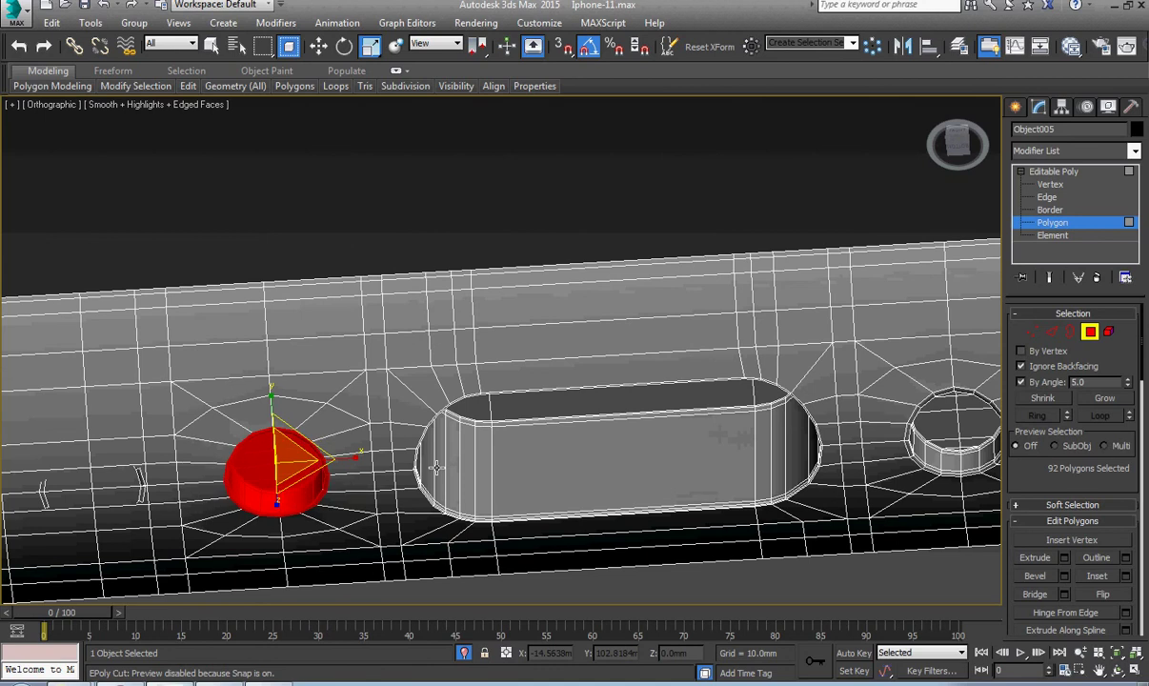
{"action": "middle_click_drag", "start_coordinate": [295, 432], "coordinate": [362, 485], "text": "alt"}
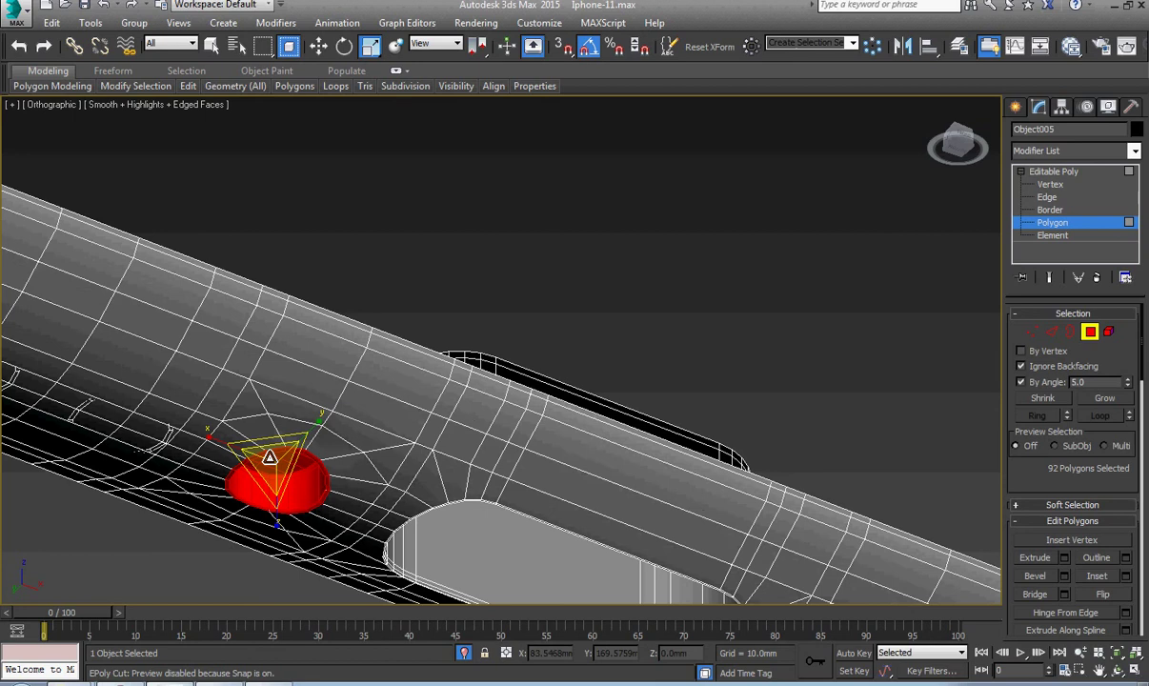
{"action": "left_click_drag", "start_coordinate": [269, 457], "coordinate": [275, 479]}
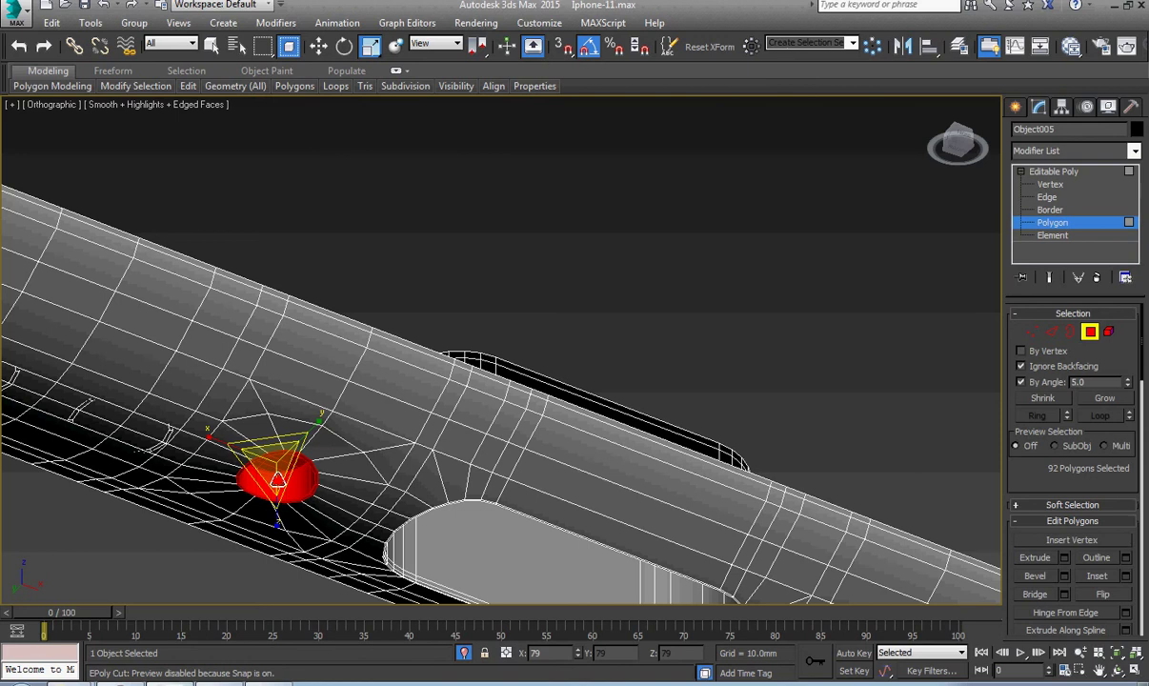
{"action": "left_click_drag", "start_coordinate": [277, 478], "coordinate": [278, 478]}
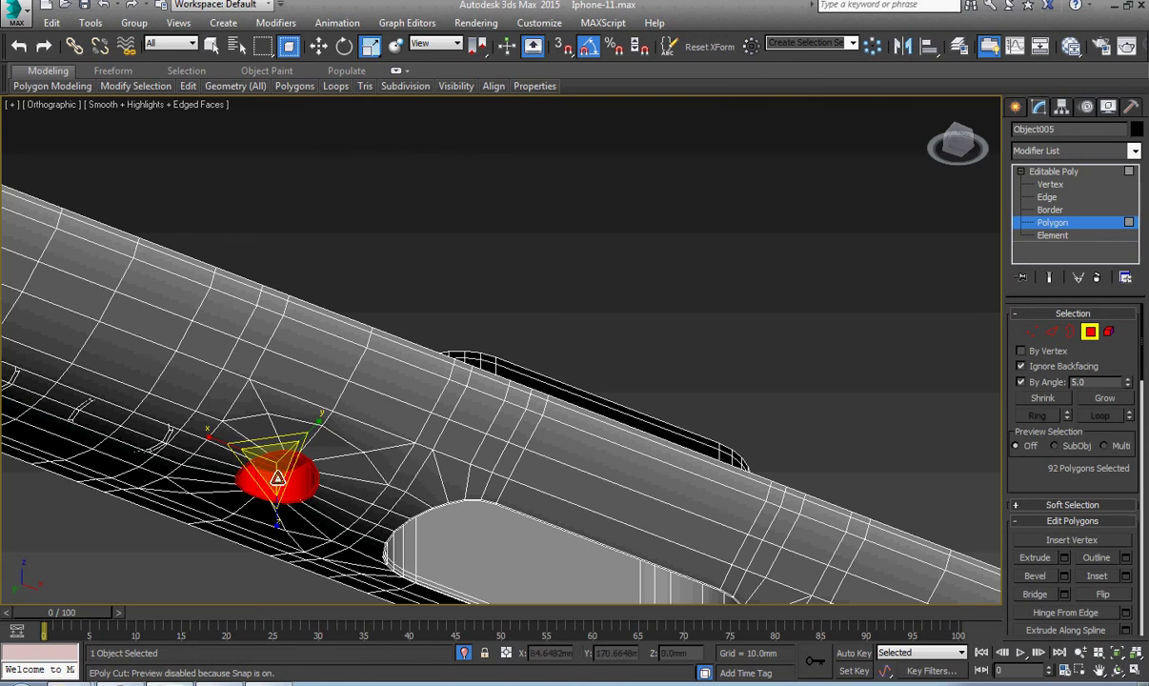
Step: In the Front view, move the scaled screw recess down by about 0.24 mm
{"action": "key", "text": "f"}
{"action": "key", "text": "z"}
{"action": "right_click", "coordinate": [482, 431]}
{"action": "left_click", "coordinate": [499, 451]}
{"action": "scroll", "coordinate": [497, 448], "scroll_direction": "down", "scroll_amount": 3}
{"action": "middle_click_drag", "start_coordinate": [483, 456], "coordinate": [405, 465]}
{"action": "left_click_drag", "start_coordinate": [419, 341], "coordinate": [417, 373]}
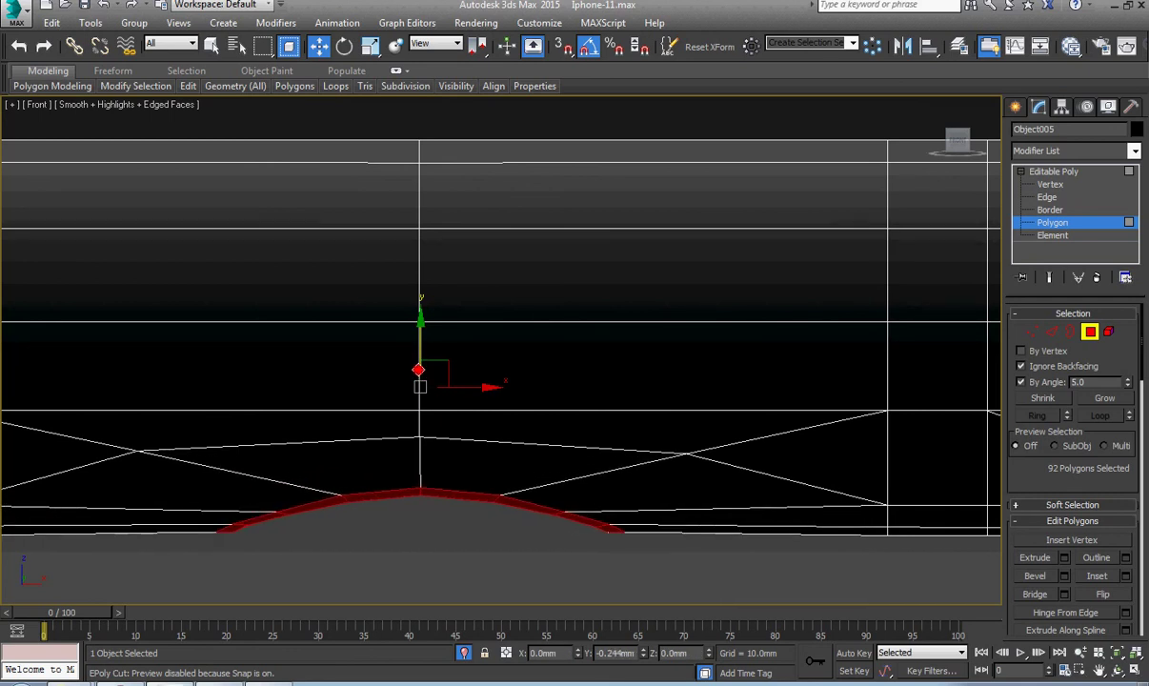
Step: Select the floor of the screw recess on the charging port's other side and grow the selection four times to include its walls and rim
{"action": "scroll", "coordinate": [420, 383], "scroll_direction": "down", "scroll_amount": 4}
{"action": "scroll", "coordinate": [429, 383], "scroll_direction": "down", "scroll_amount": 2}
{"action": "middle_click_drag", "start_coordinate": [564, 431], "coordinate": [483, 362]}
{"action": "scroll", "coordinate": [754, 433], "scroll_direction": "up", "scroll_amount": 4}
{"action": "left_click", "coordinate": [723, 416]}
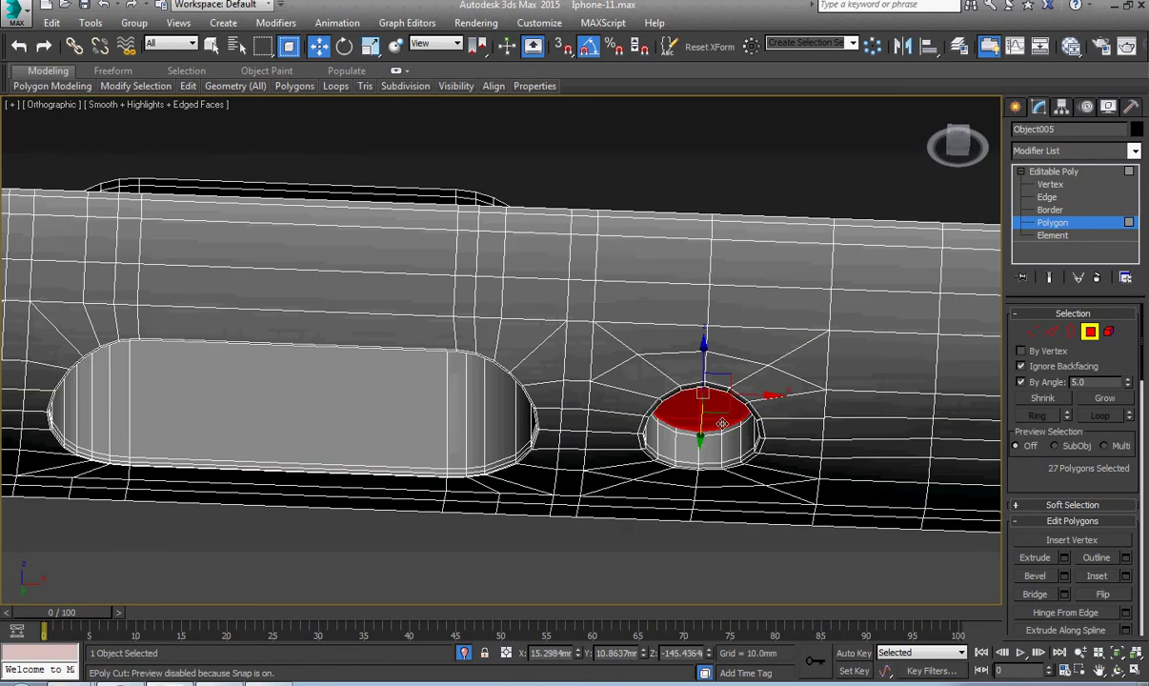
{"action": "middle_click_drag", "start_coordinate": [723, 417], "coordinate": [587, 368]}
{"action": "left_click", "coordinate": [1126, 403]}
{"action": "left_click", "coordinate": [1127, 403]}
{"action": "left_click", "coordinate": [1126, 403]}
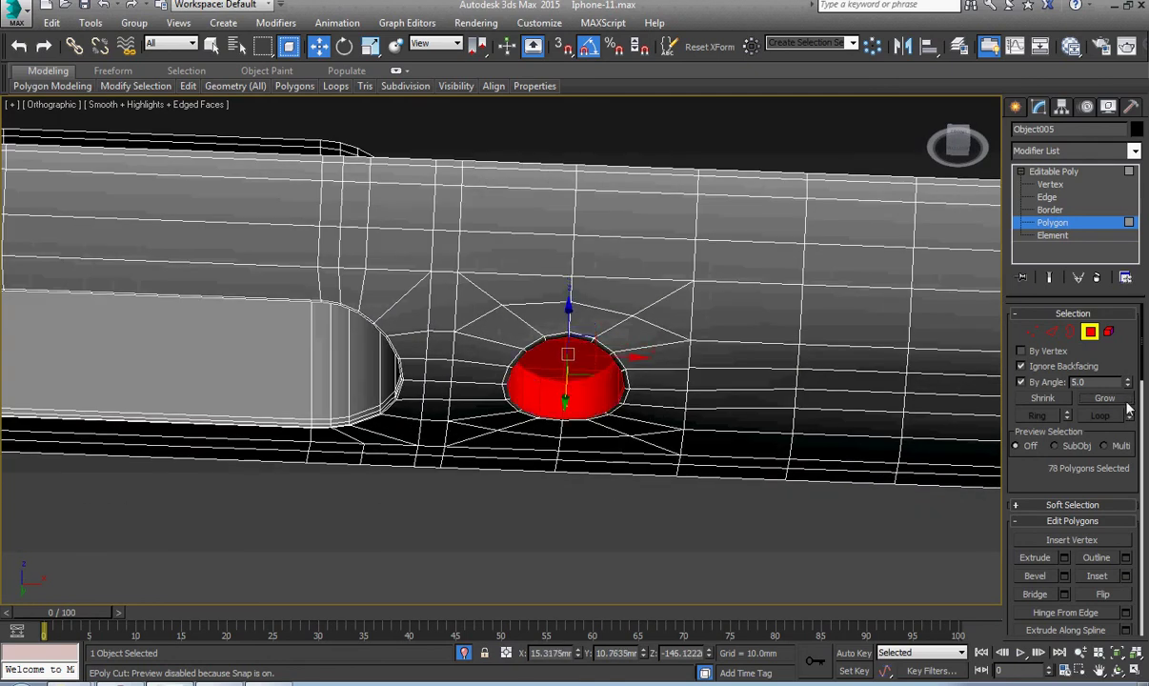
{"action": "left_click", "coordinate": [1126, 403]}
Step: Scale the second screw recess down uniformly with the Scale Transform Type-In, reducing its offset percentage to match the first recess
{"action": "scroll", "coordinate": [597, 371], "scroll_direction": "up", "scroll_amount": 5}
{"action": "right_click", "coordinate": [644, 387]}
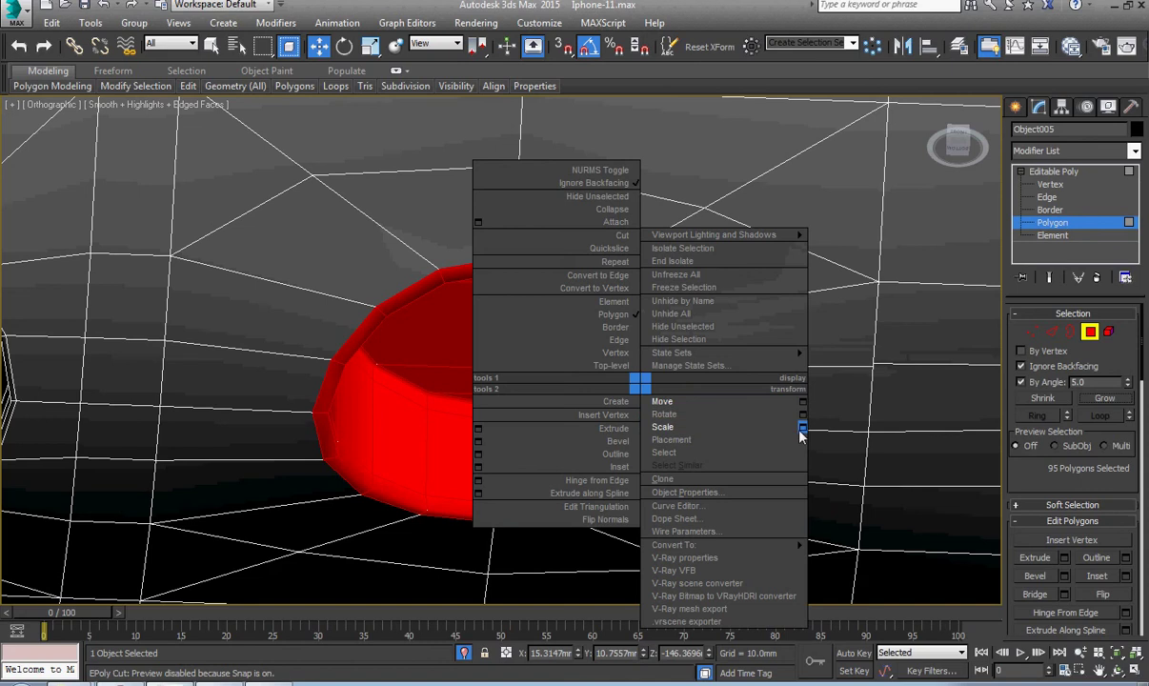
{"action": "left_click", "coordinate": [800, 426]}
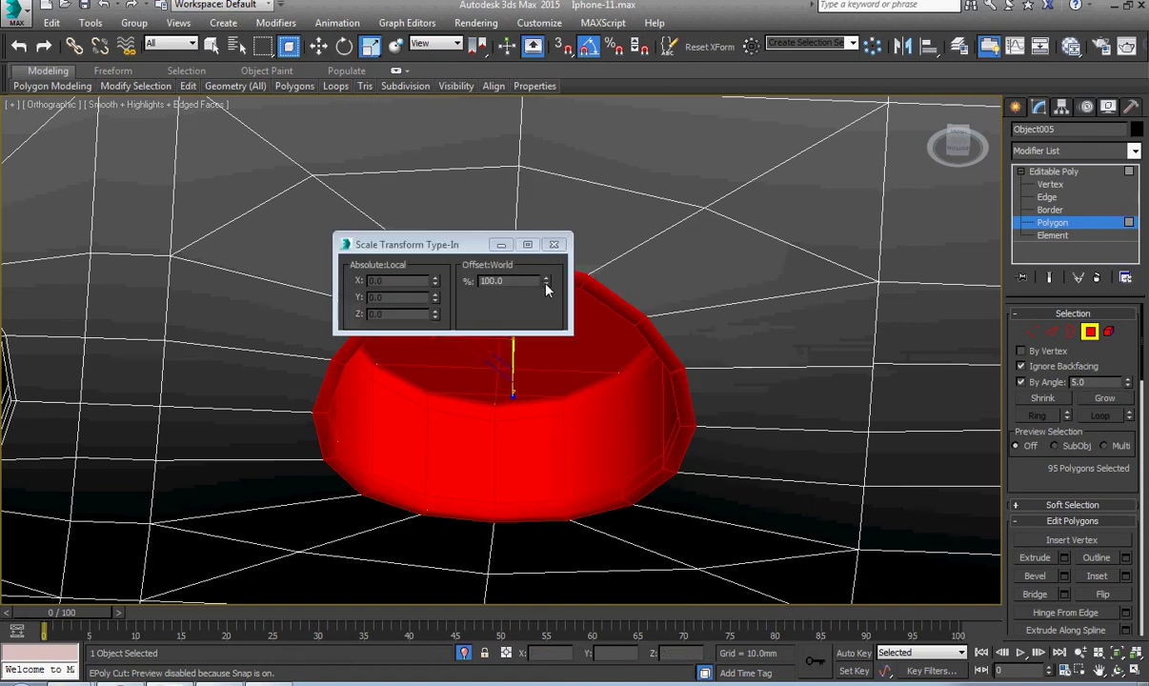
{"action": "left_click_drag", "start_coordinate": [545, 284], "coordinate": [551, 417]}
{"action": "left_click_drag", "start_coordinate": [553, 434], "coordinate": [554, 439]}
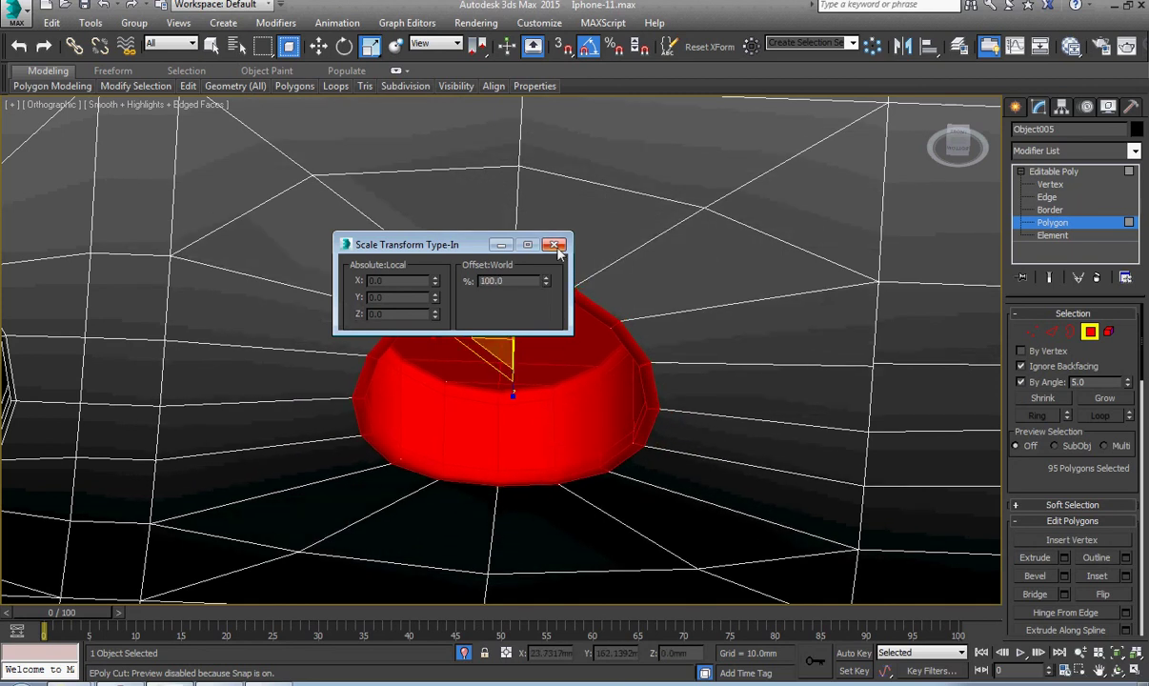
{"action": "left_click", "coordinate": [557, 247]}
Step: In the Front view, lower the second screw recess to about Z -146.65 mm
{"action": "right_click", "coordinate": [531, 367]}
{"action": "left_click", "coordinate": [546, 388]}
{"action": "key", "text": "f"}
{"action": "key", "text": "z"}
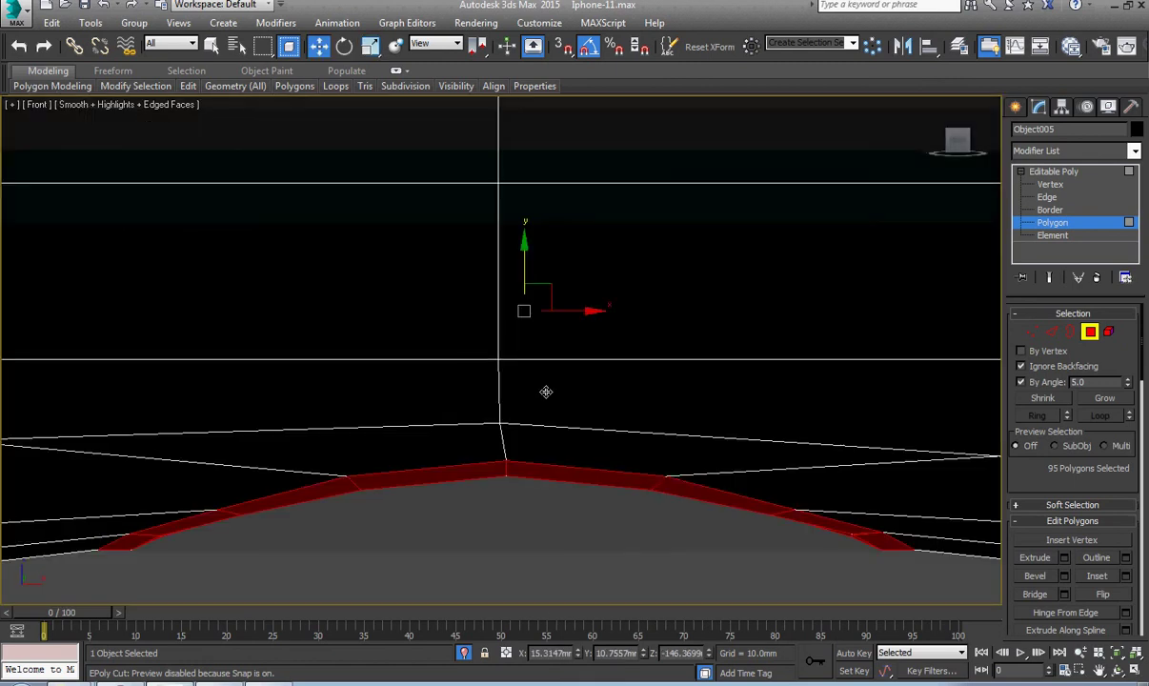
{"action": "scroll", "coordinate": [546, 391], "scroll_direction": "down", "scroll_amount": 5}
{"action": "middle_click_drag", "start_coordinate": [546, 391], "coordinate": [571, 404]}
{"action": "left_click_drag", "start_coordinate": [562, 329], "coordinate": [565, 345]}
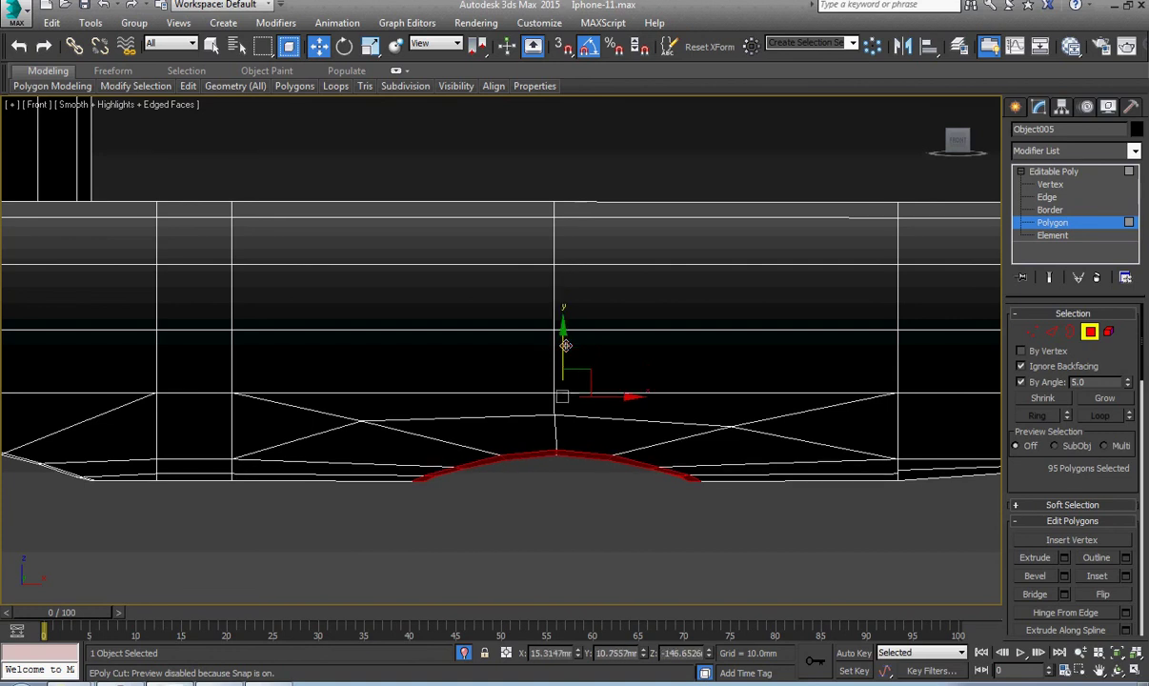
Step: Leave polygon level, deselect the phone body and save the scene
{"action": "scroll", "coordinate": [556, 371], "scroll_direction": "down", "scroll_amount": 6}
{"action": "middle_click_drag", "start_coordinate": [554, 372], "coordinate": [530, 386], "text": "alt"}
{"action": "left_click", "coordinate": [1056, 172]}
{"action": "left_click", "coordinate": [905, 194]}
{"action": "scroll", "coordinate": [581, 295], "scroll_direction": "down", "scroll_amount": 2}
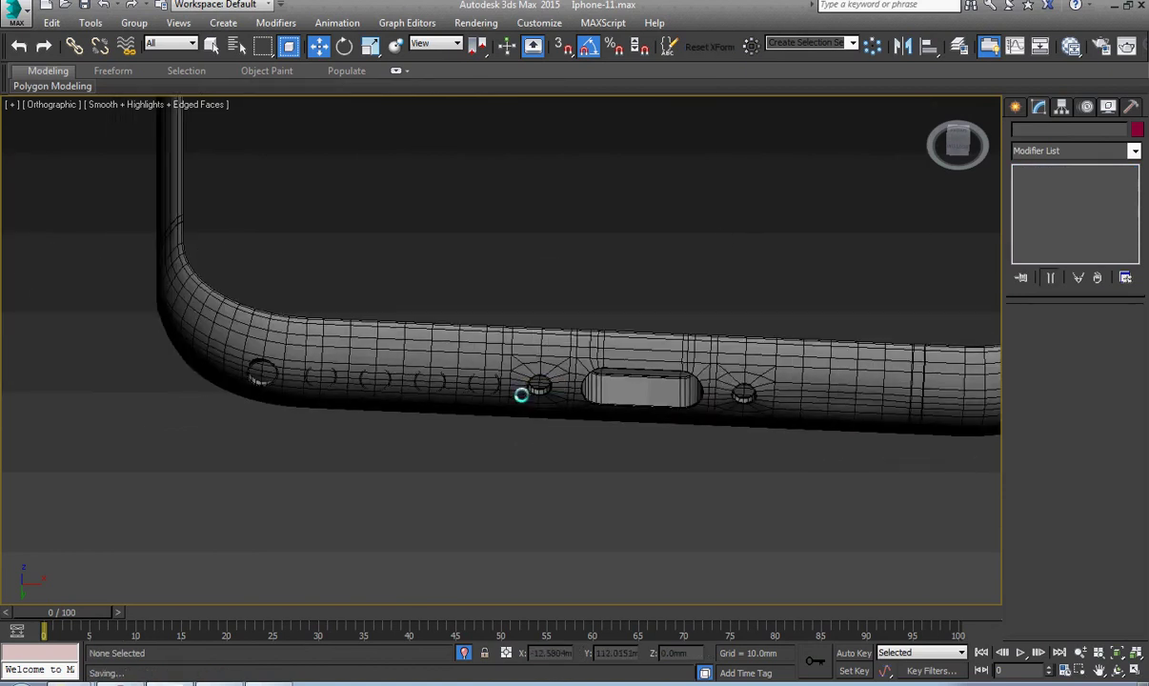
{"action": "left_click", "coordinate": [269, 684]}
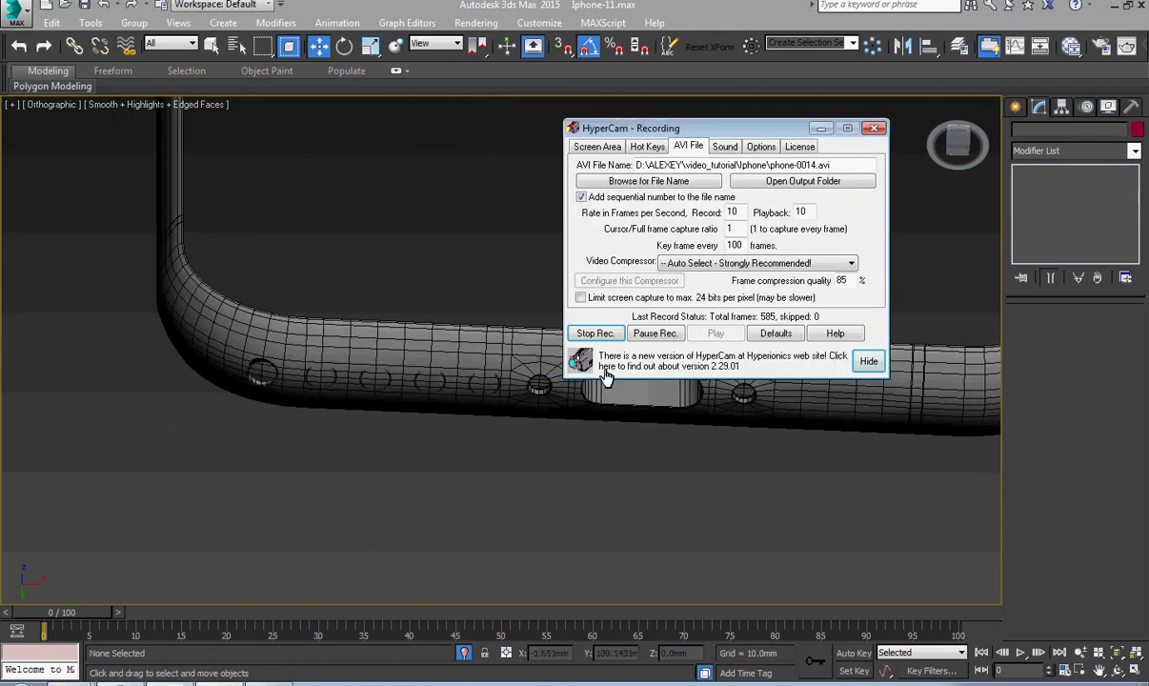